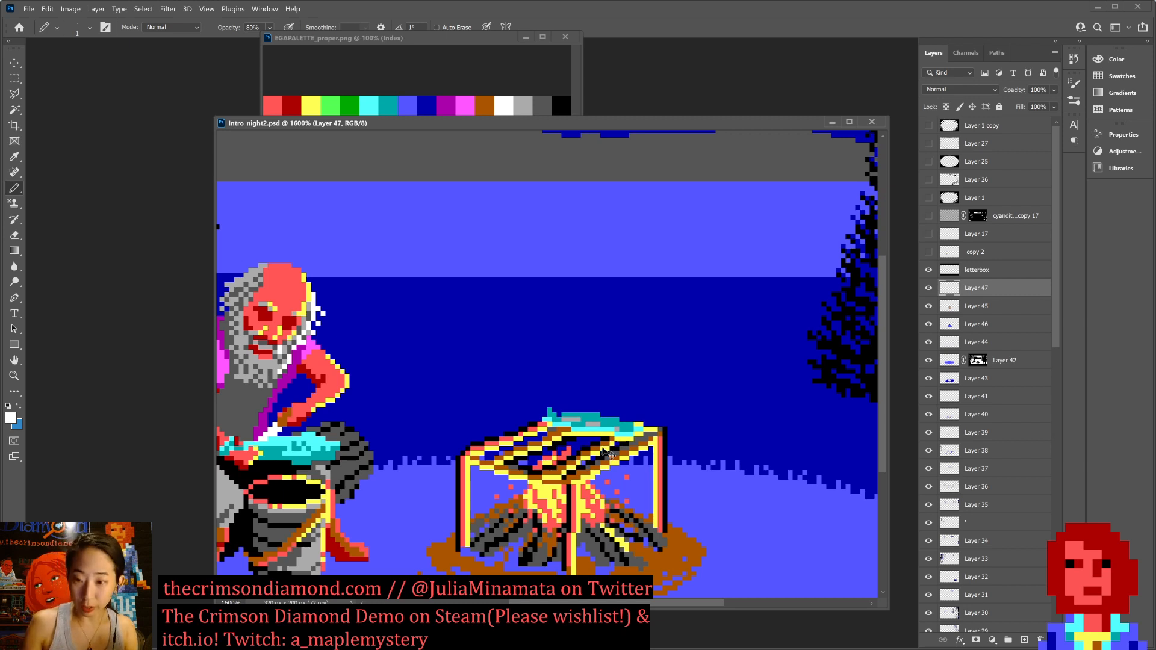
Add a new empty layer above Layer 47 and save the document.
key("ctrl+shift+n")
key("Return")
key("ctrl+s")
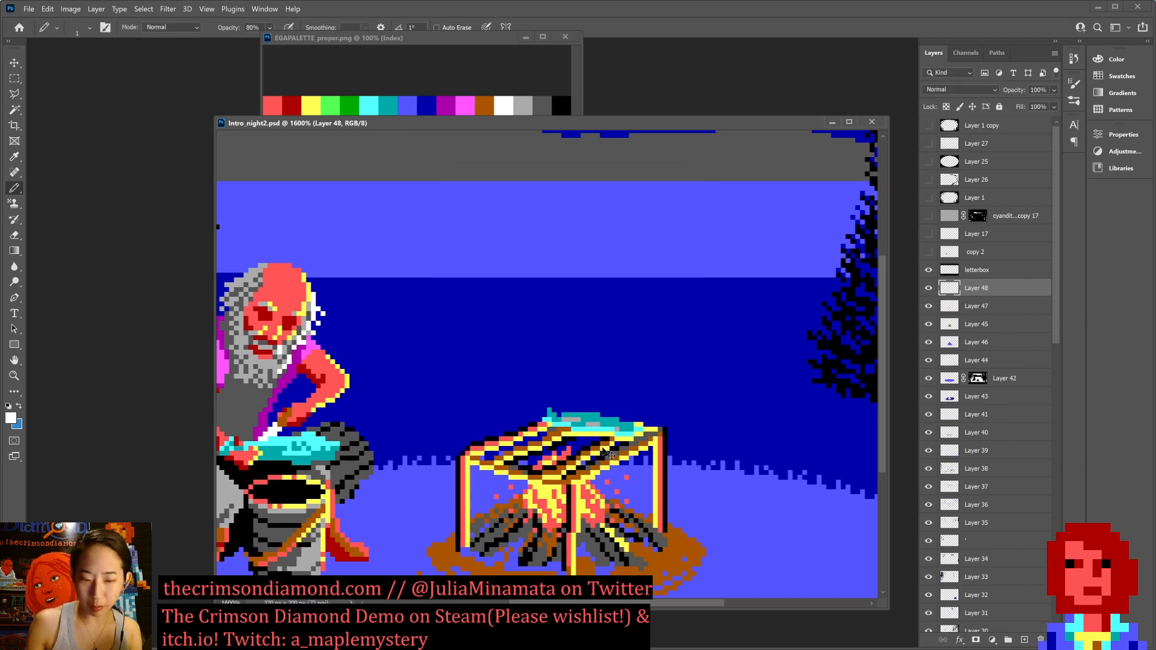
Sample black from the pine tree and pencil black pixels along the slats of the grill over the campfire.
scroll(604, 451, "down", 2)
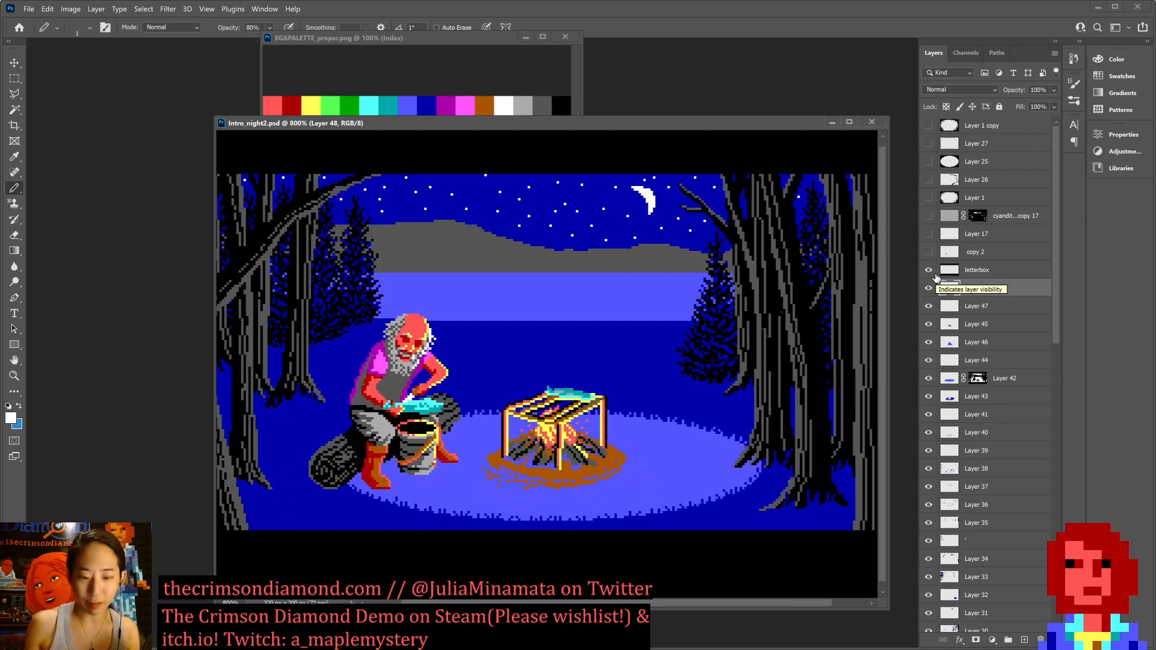
key("ctrl+plus")
key("ctrl+plus")
key("ctrl+plus")
key("ctrl+plus")
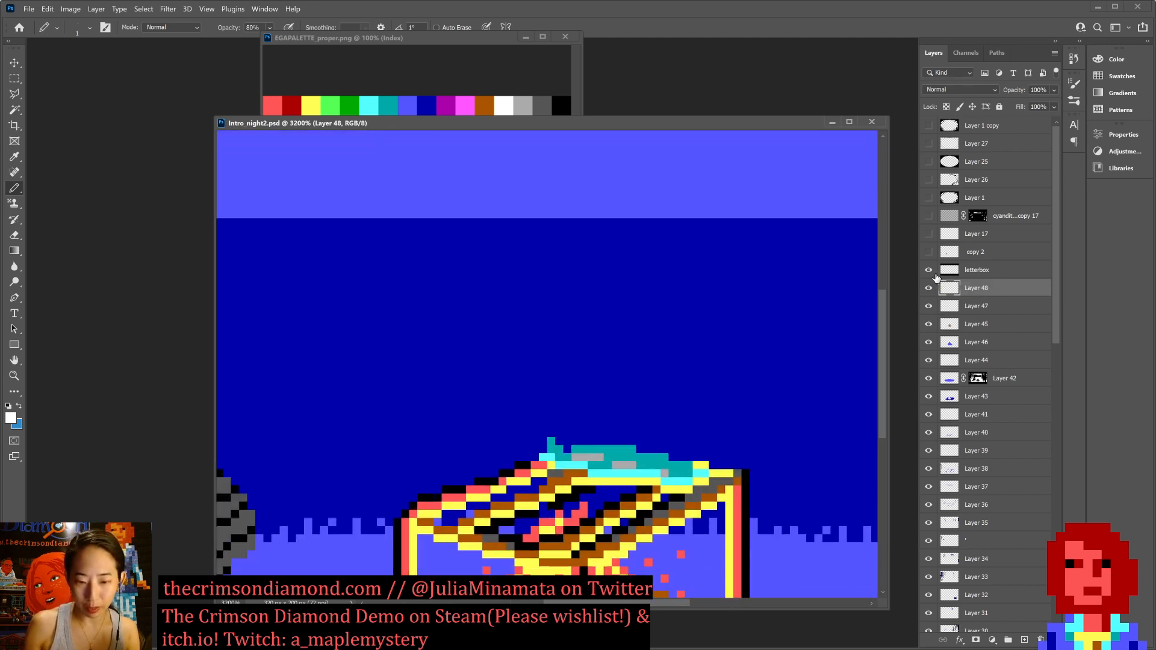
key("ctrl+minus")
key("ctrl+minus")
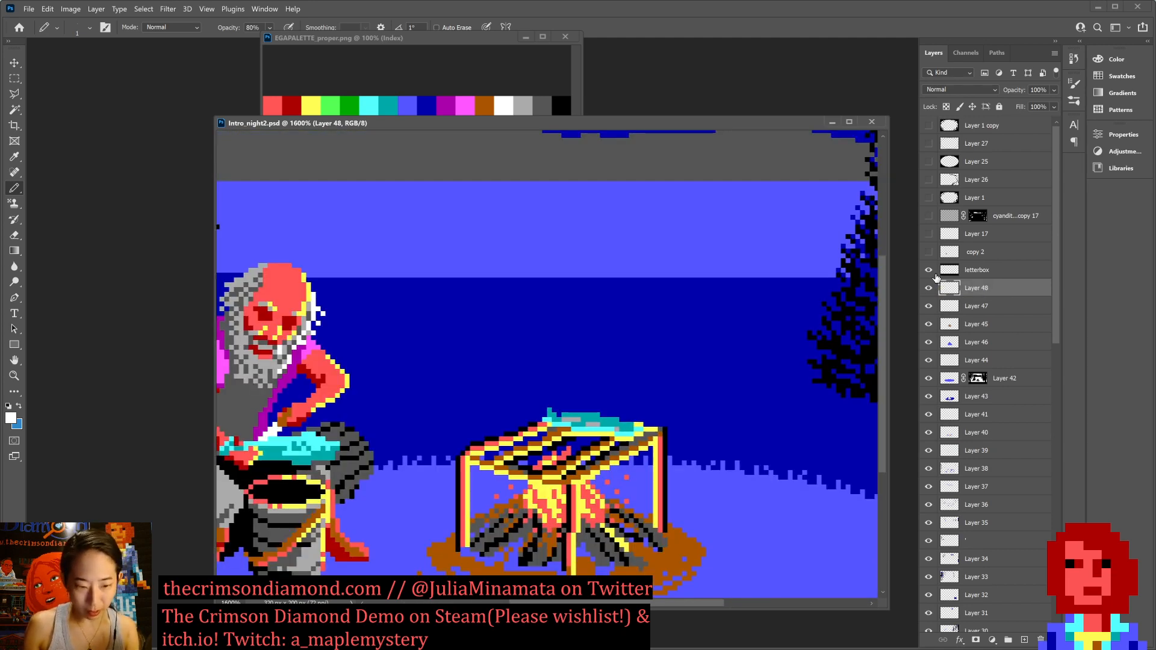
left_click(834, 366, "alt")
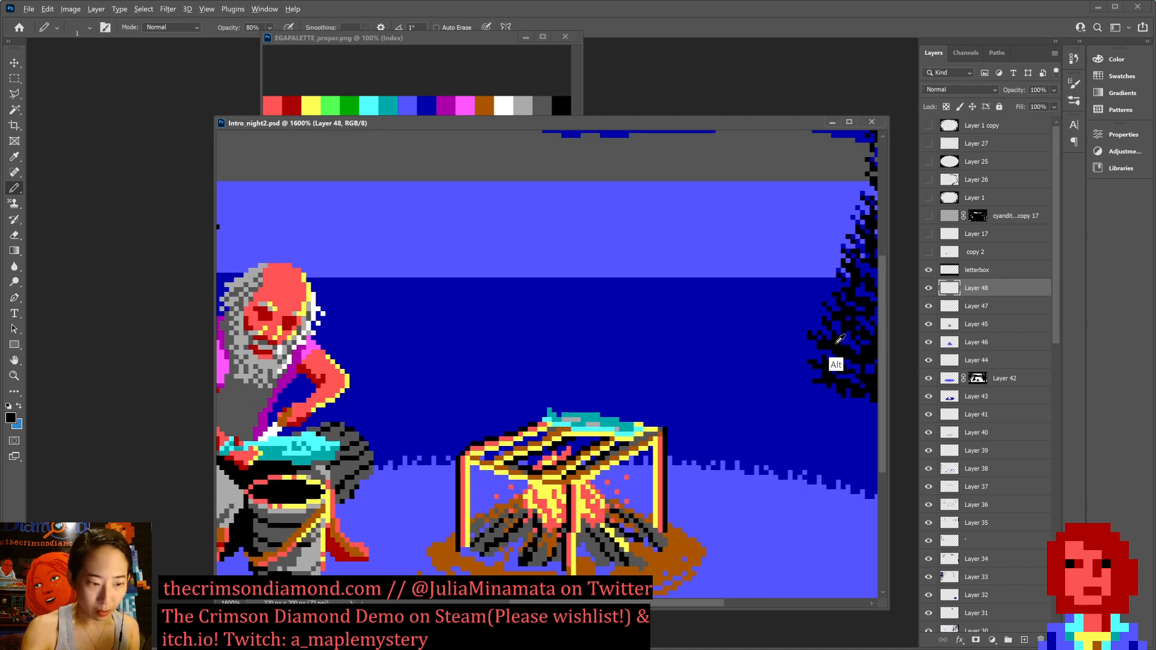
left_click(546, 444)
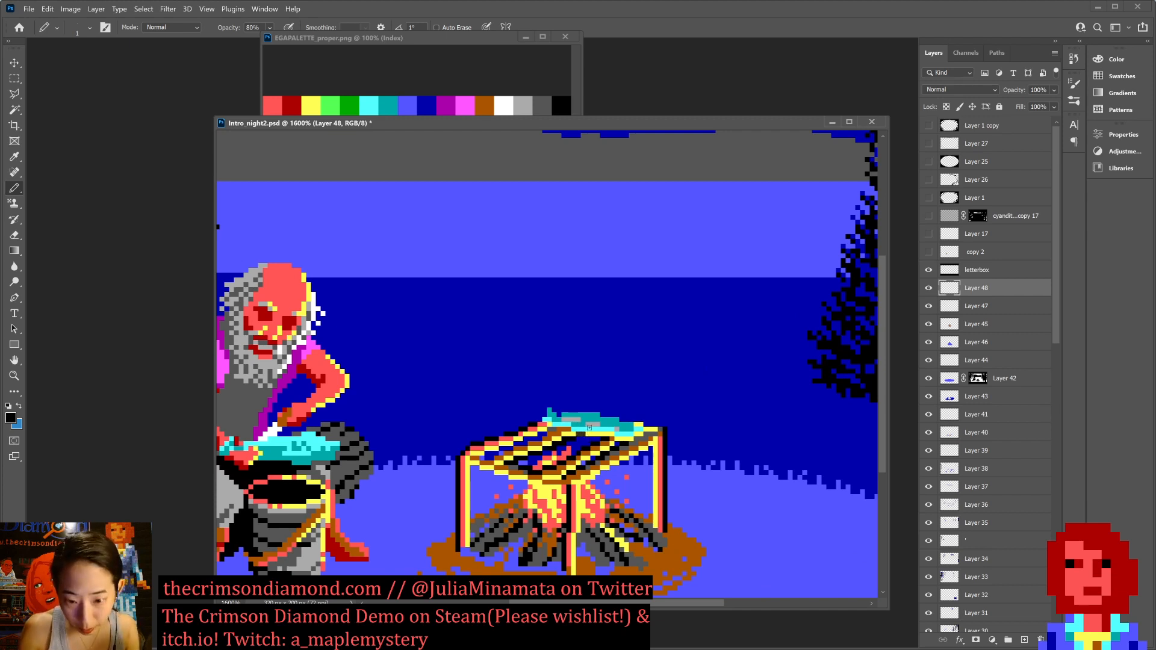
left_click(269, 27)
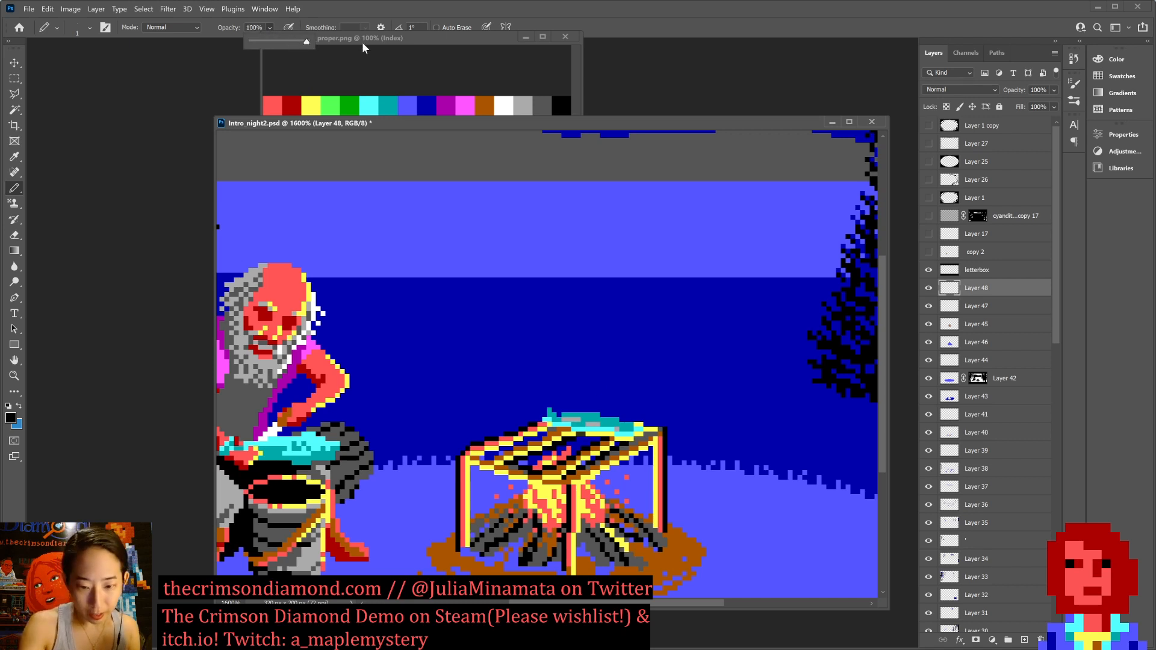
left_click(581, 434)
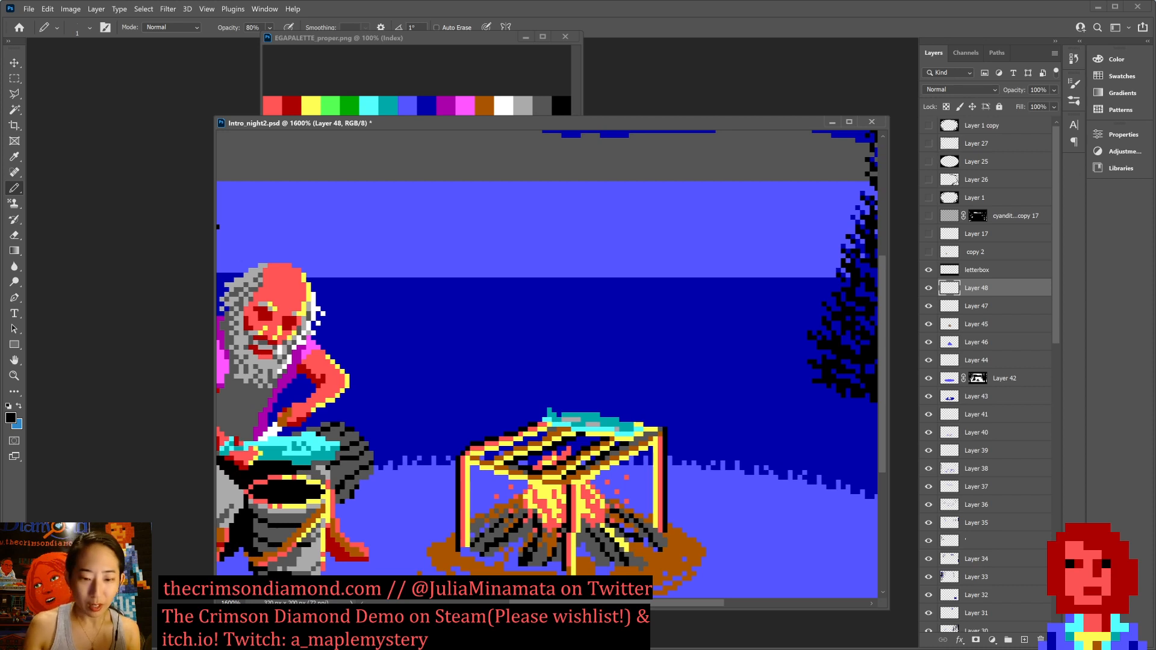
Sample the dark blue background and paint over the black edge beneath the grill's second slat.
key("ctrl+plus")
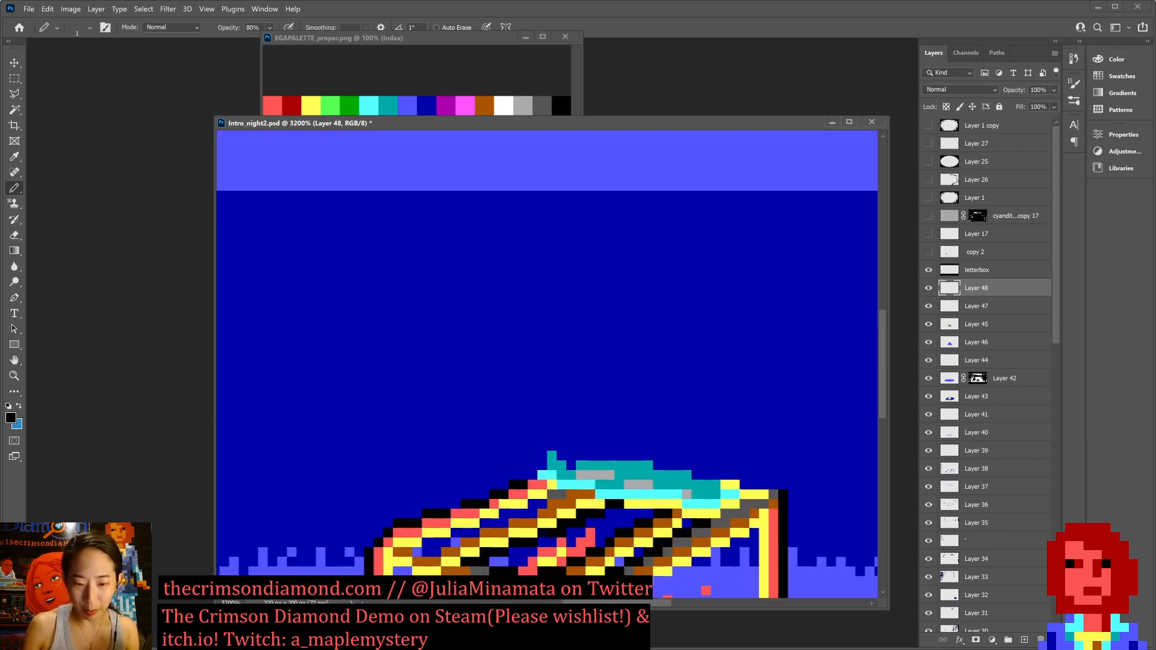
key("ctrl+minus")
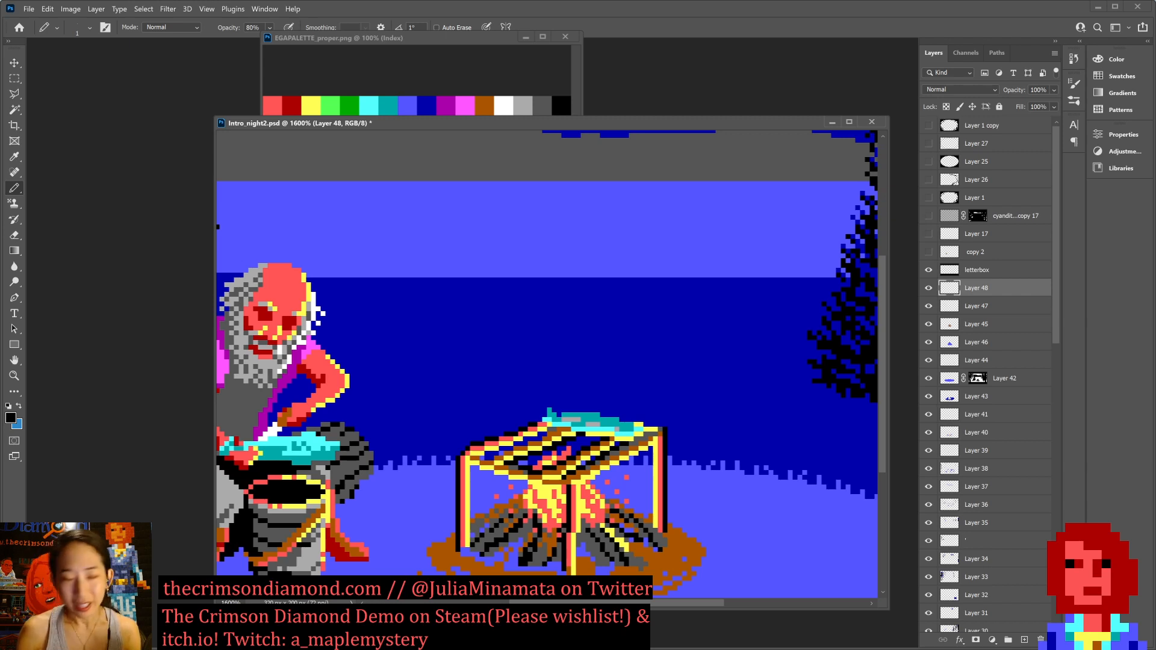
key("shift+equal")
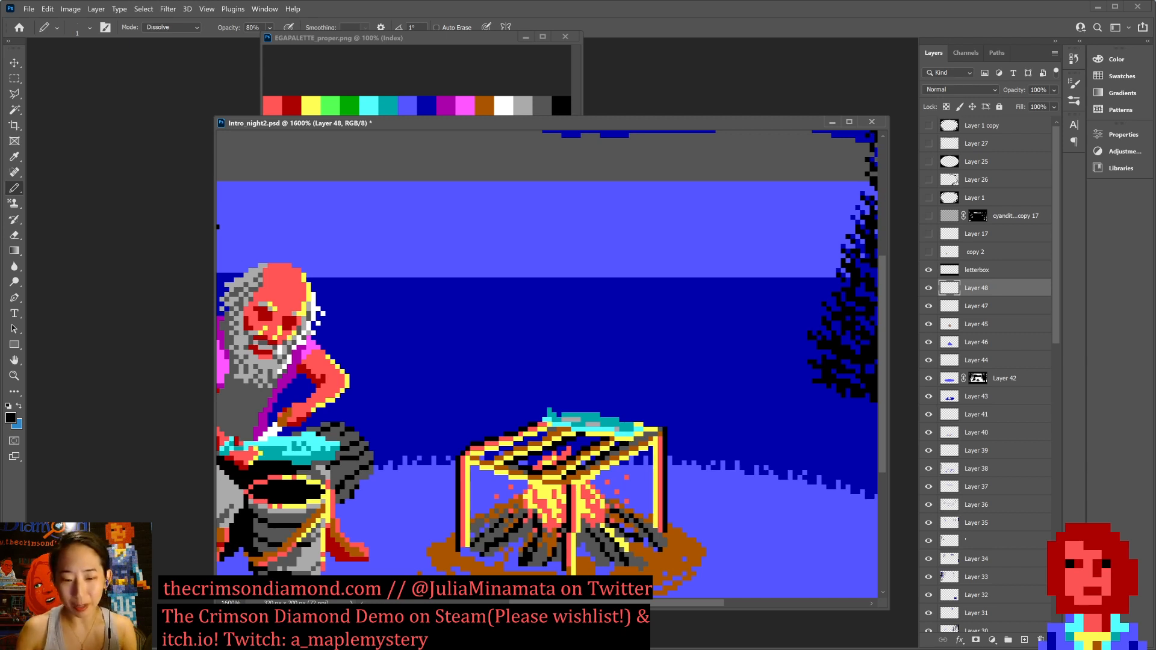
key("ctrl+equal")
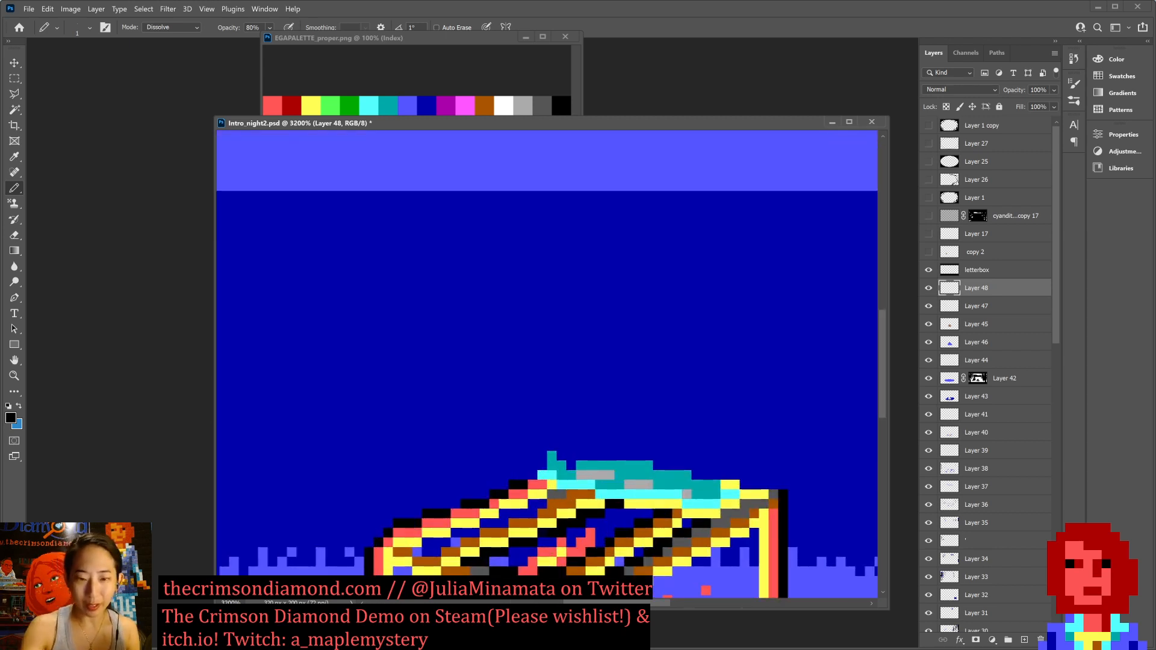
scroll(667, 429, "down", 5)
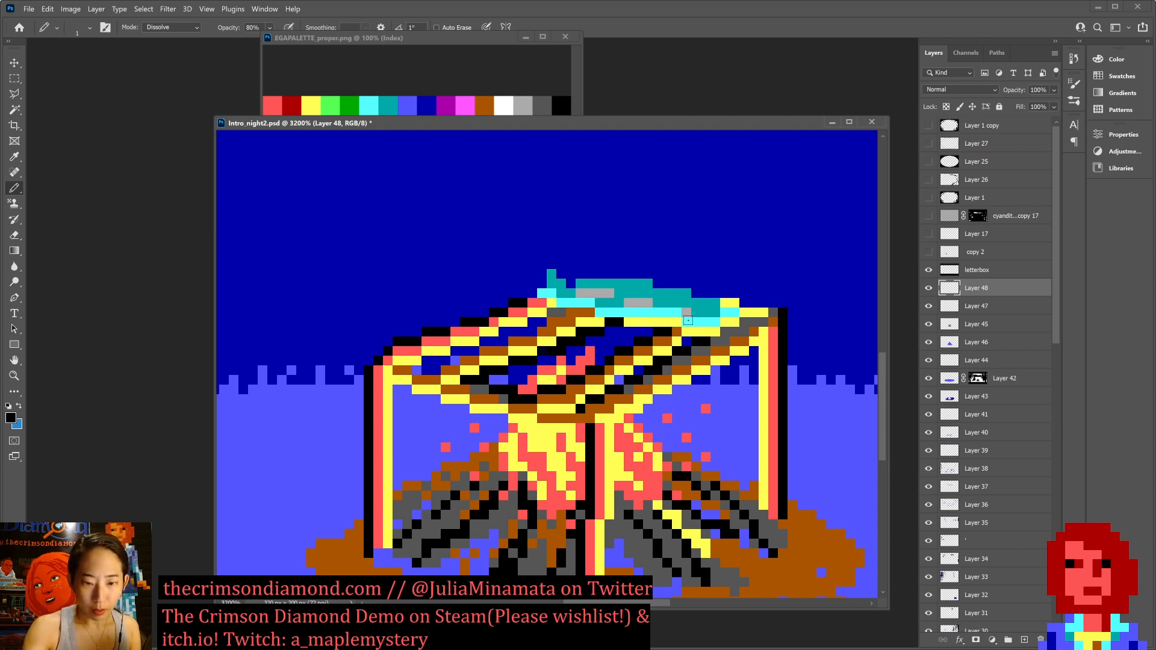
key("alt")
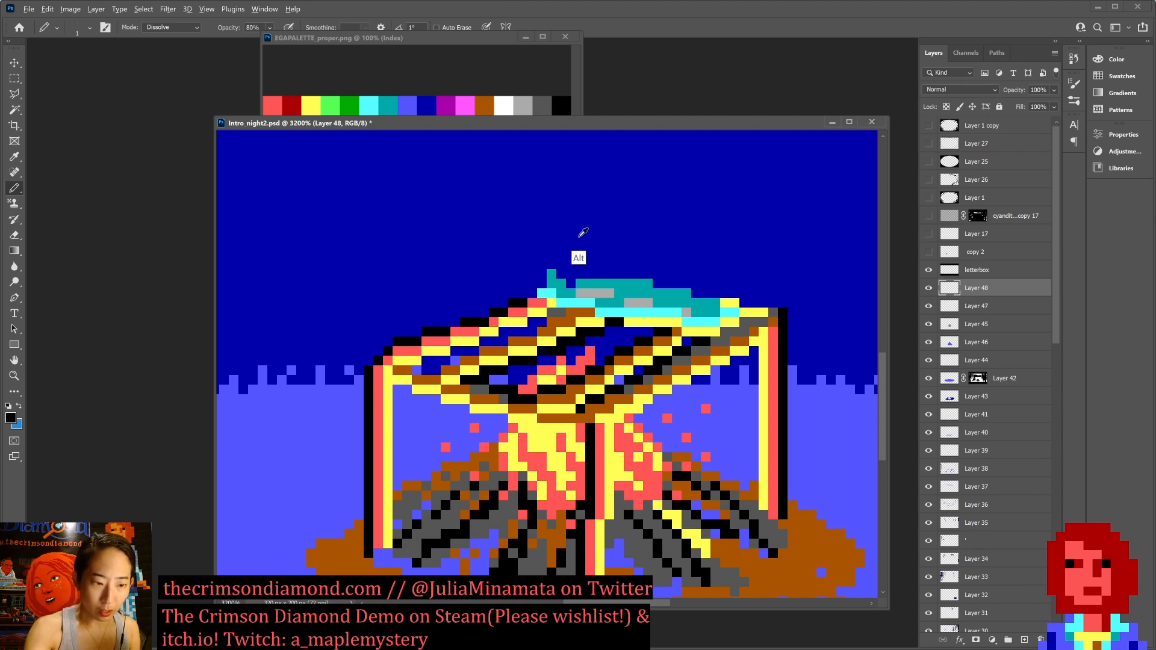
left_click(564, 263, "alt")
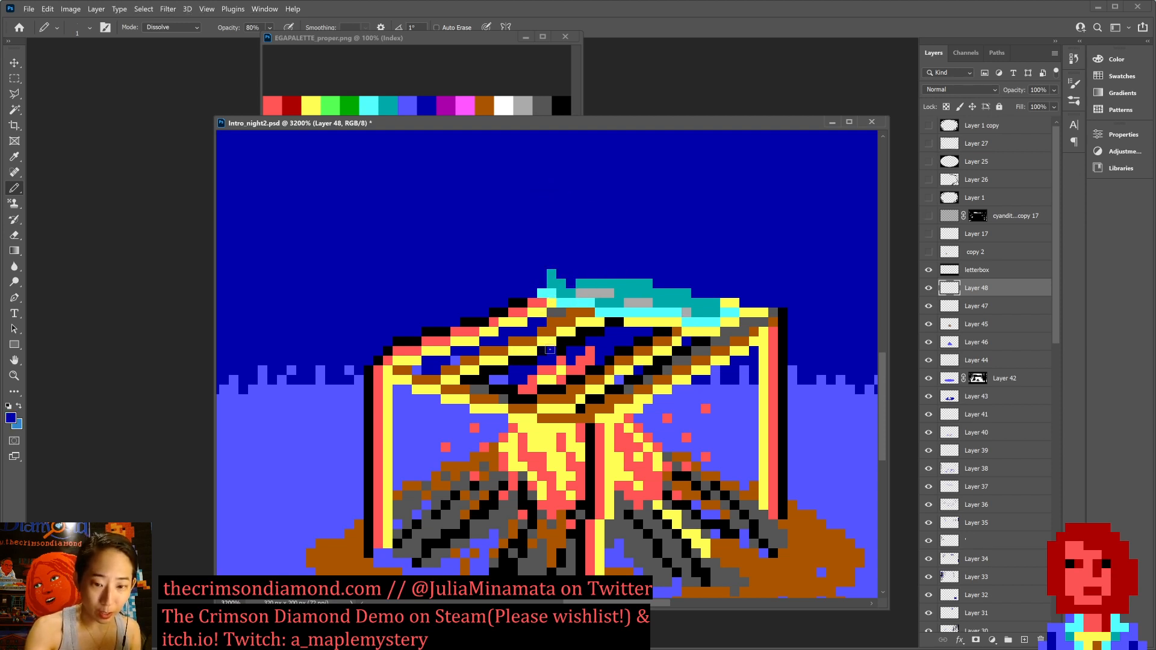
left_click_drag(550, 349, 609, 319)
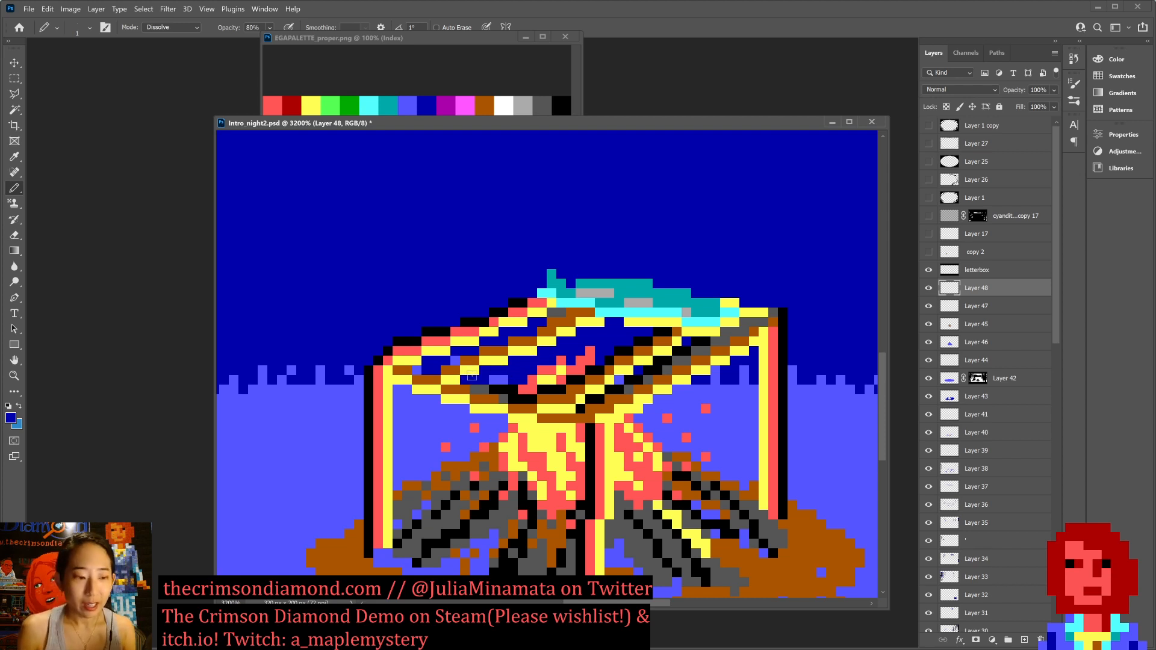
Keep black as the alternate colour, paint dark blue at the upper end of the second slat, and save the document.
key("x")
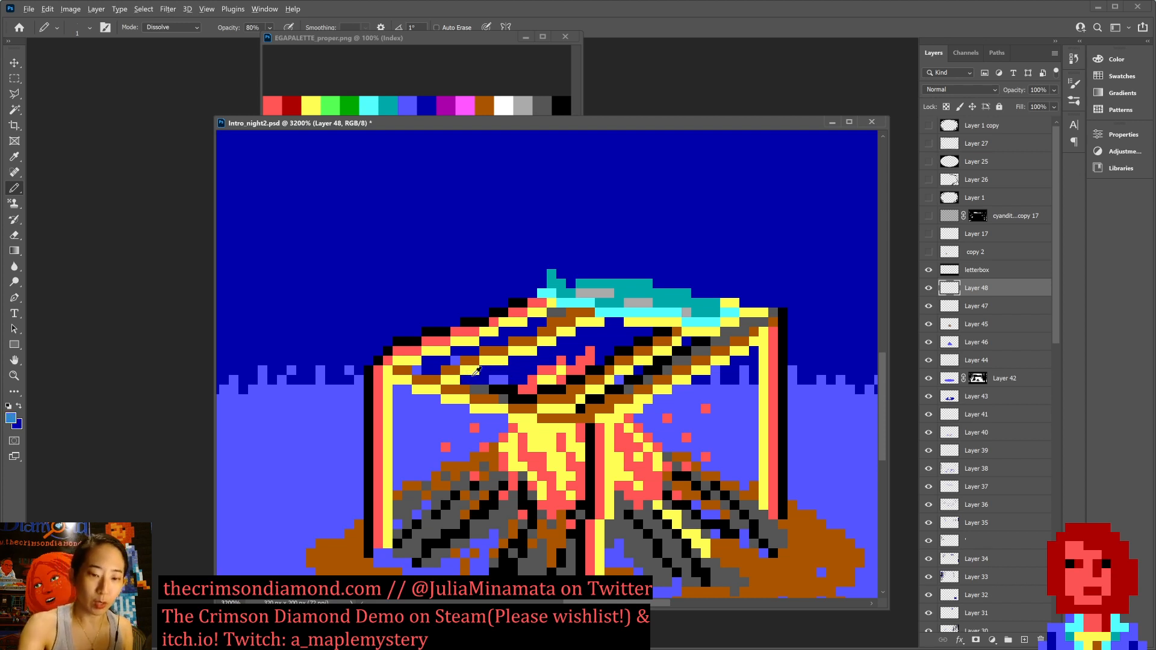
left_click(519, 306, "alt")
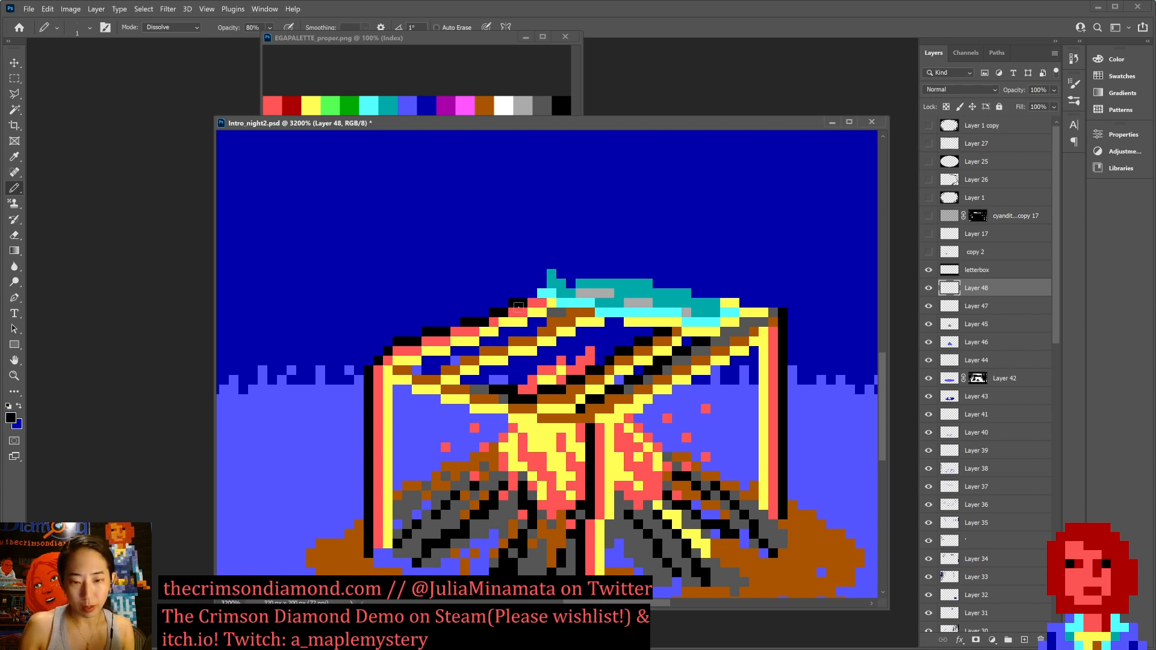
key("x")
left_click(558, 312)
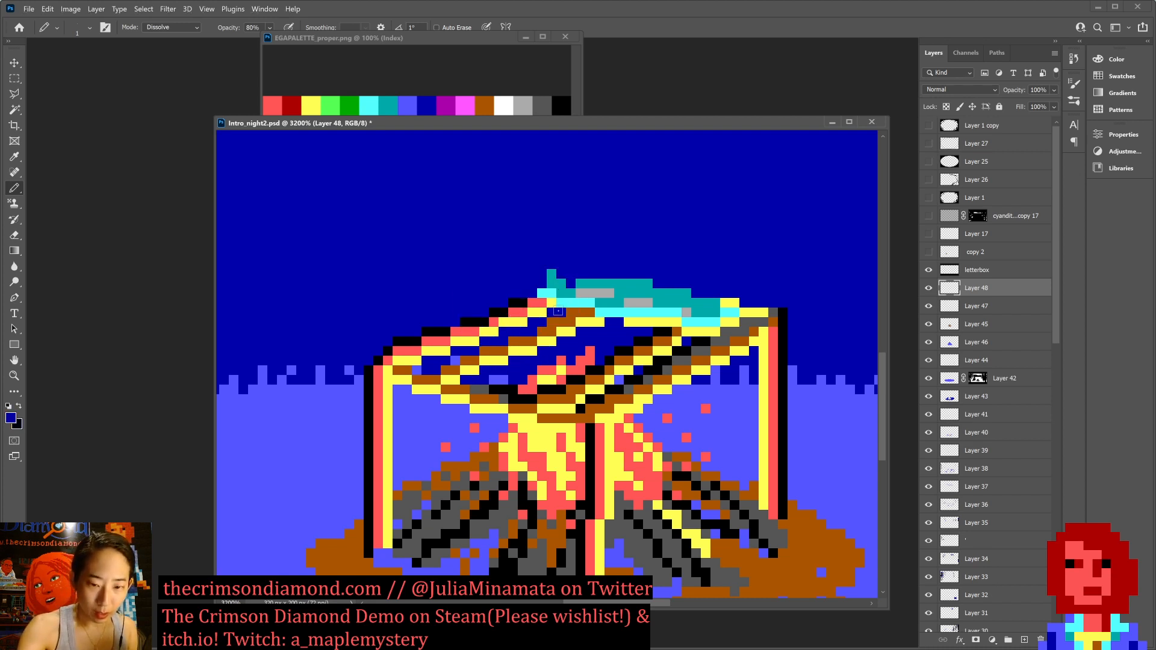
key("ctrl+s")
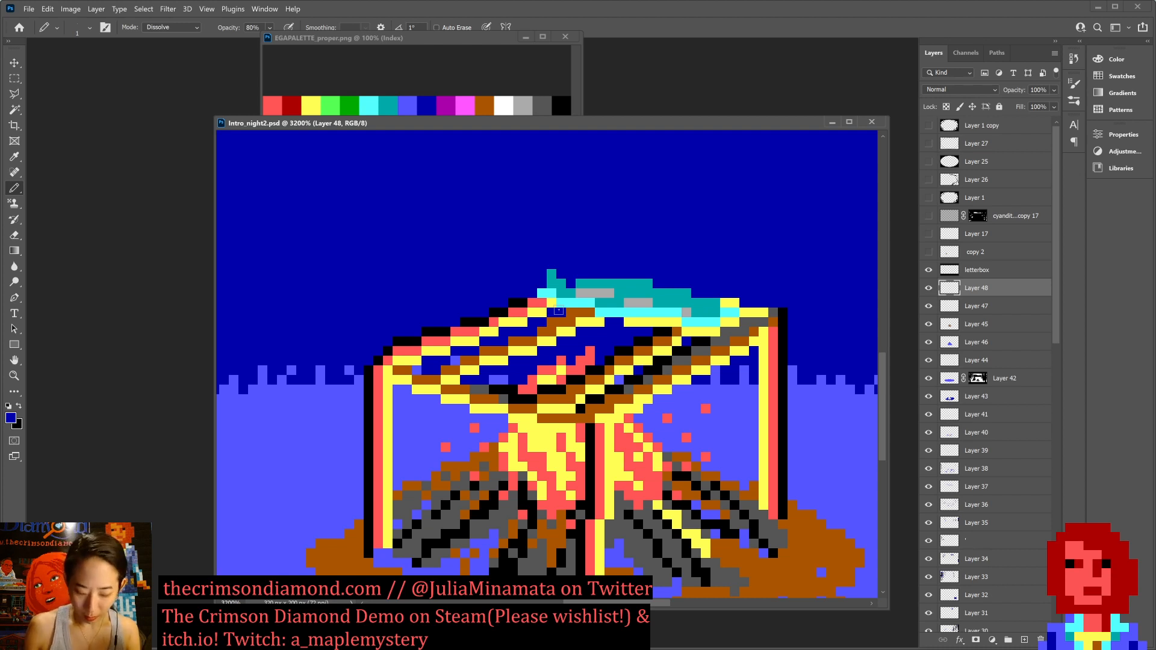
Outline the grill's brown and yellow second slat with a closed Polygonal Lasso selection.
key("l")
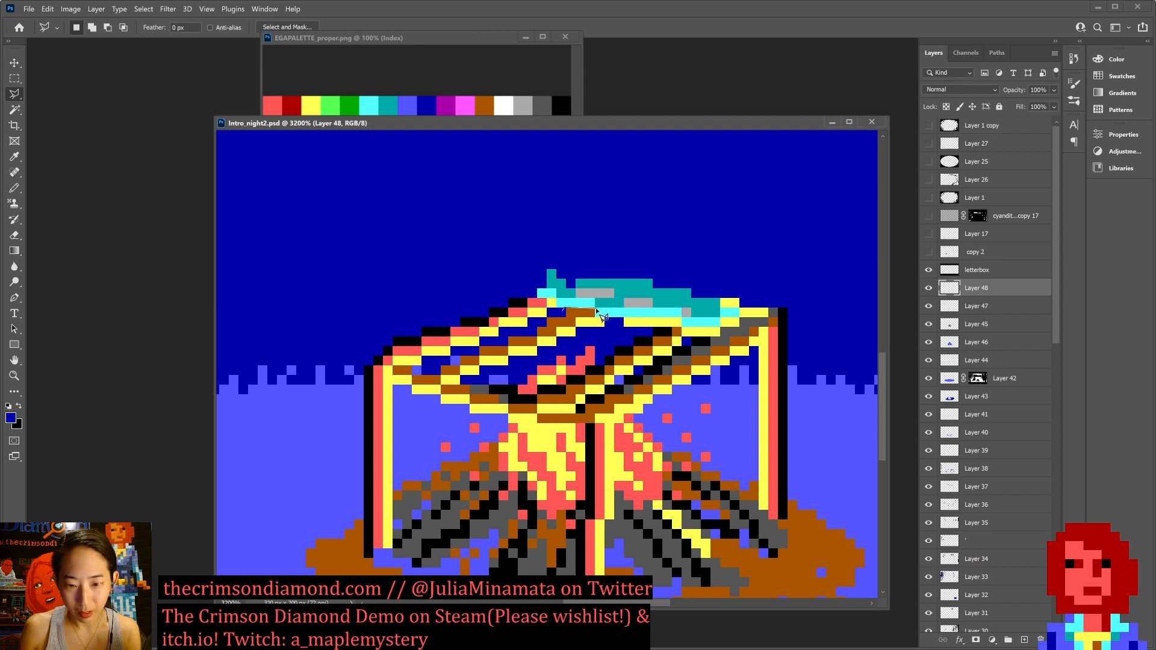
left_click(596, 309)
left_click(596, 315)
left_click(609, 317)
left_click(609, 328)
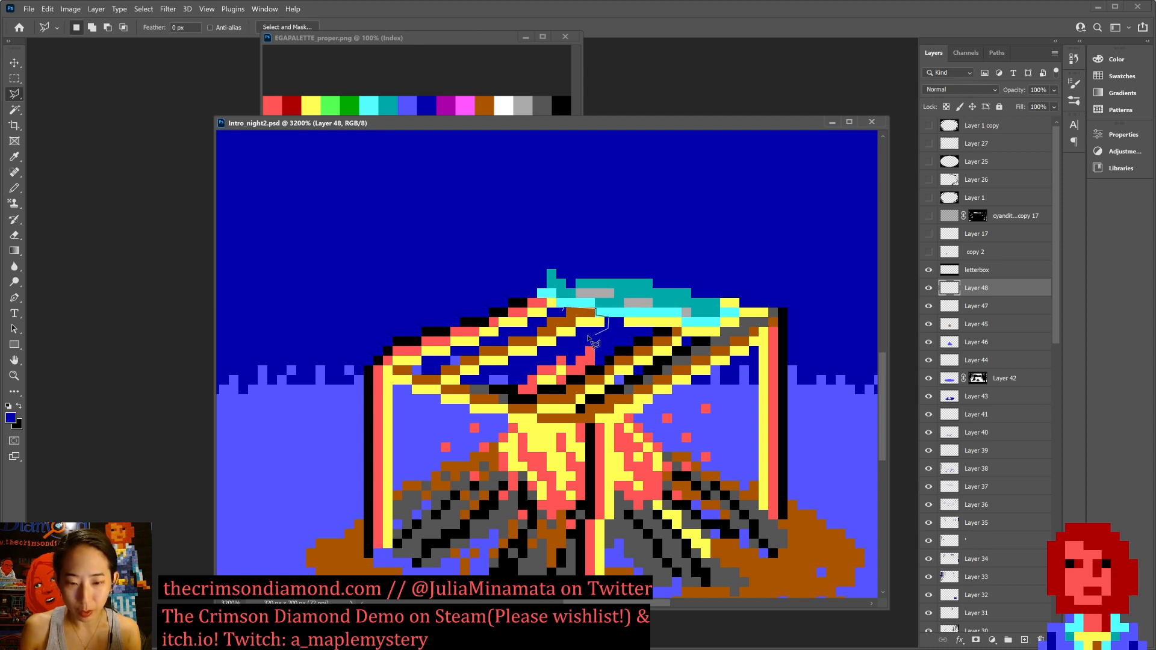
left_click(586, 333)
left_click(545, 356)
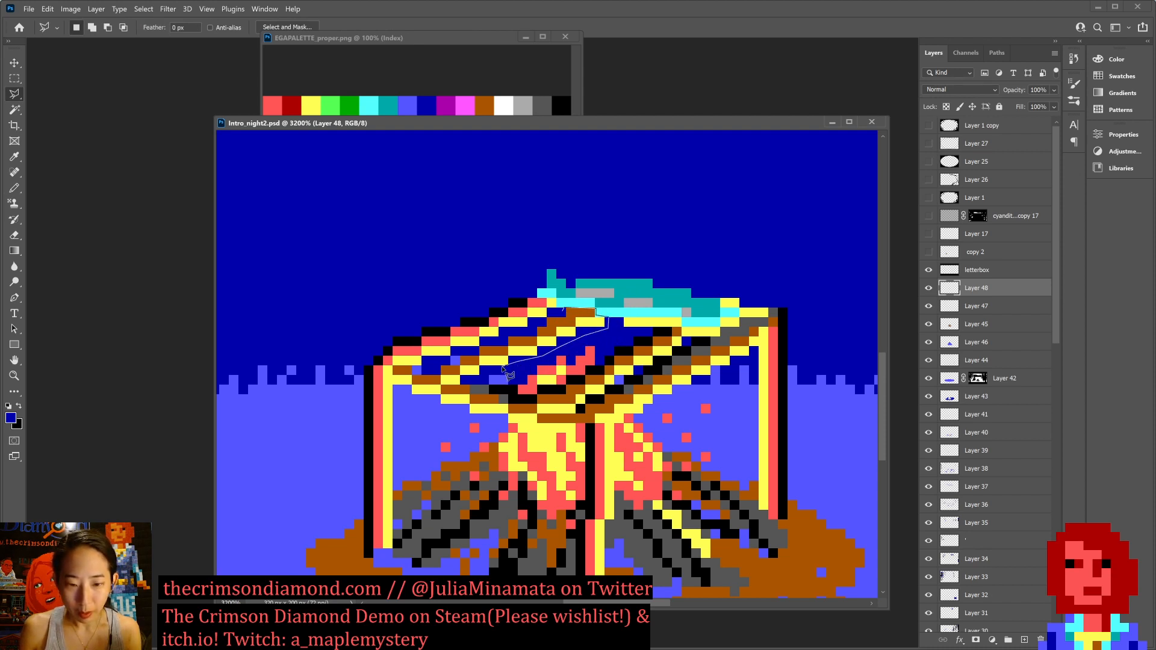
left_click(485, 372)
left_click(483, 374)
left_click(462, 377)
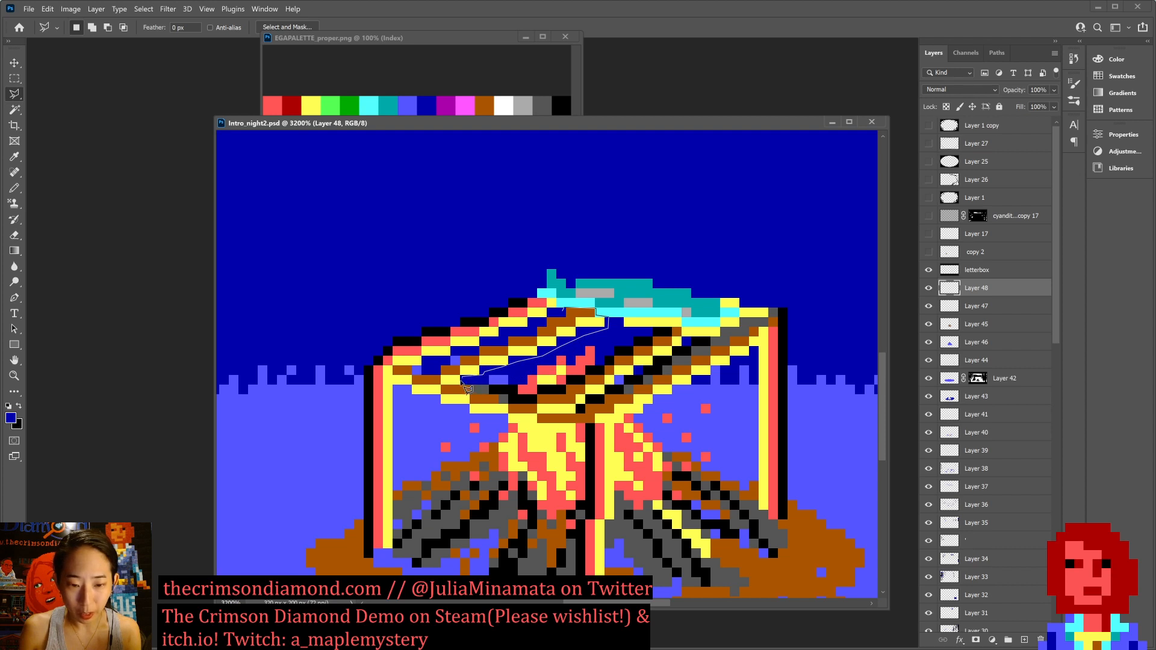
left_click(441, 360)
left_click(456, 363)
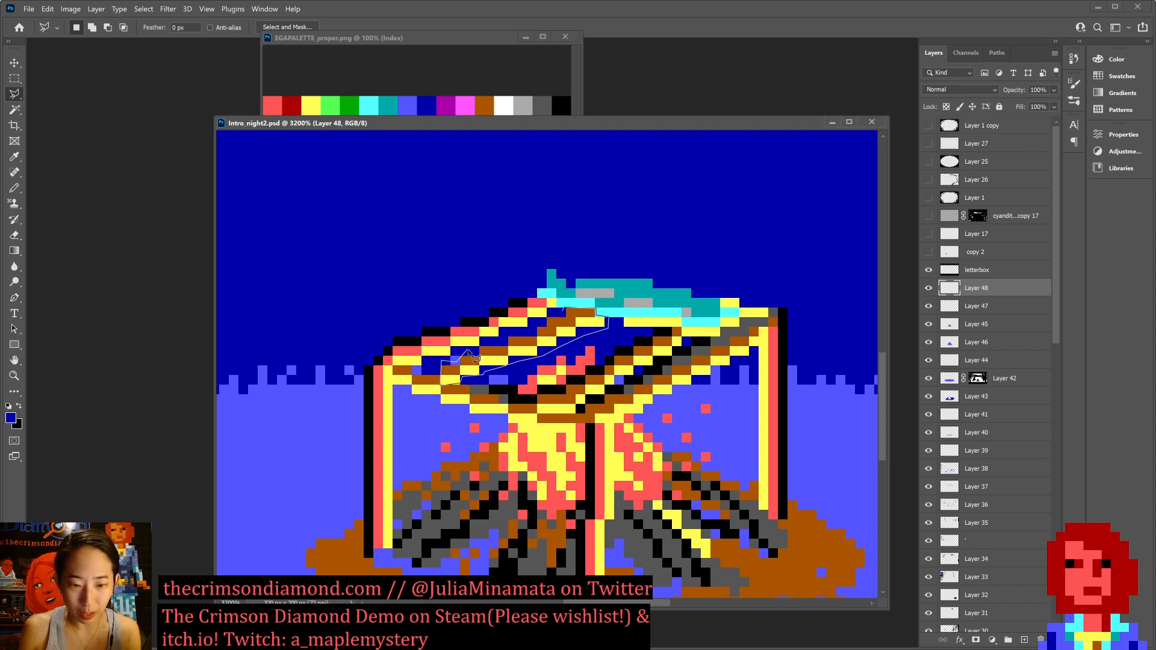
left_click(457, 354)
left_click(475, 352)
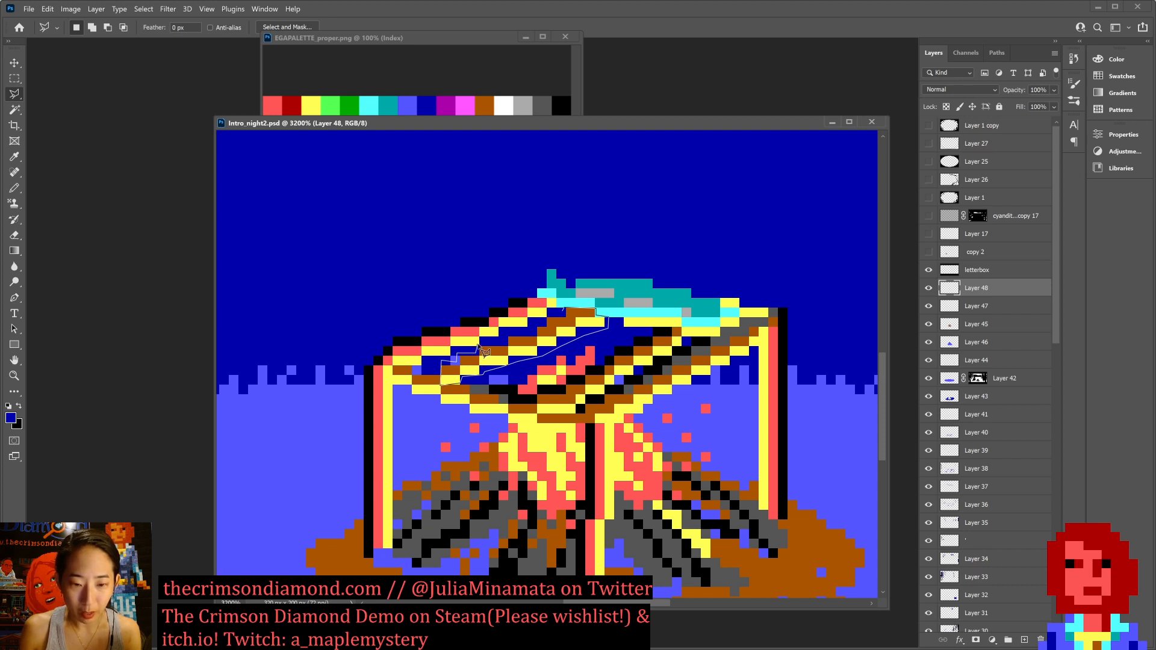
left_click(478, 344)
left_click(506, 345)
left_click(507, 334)
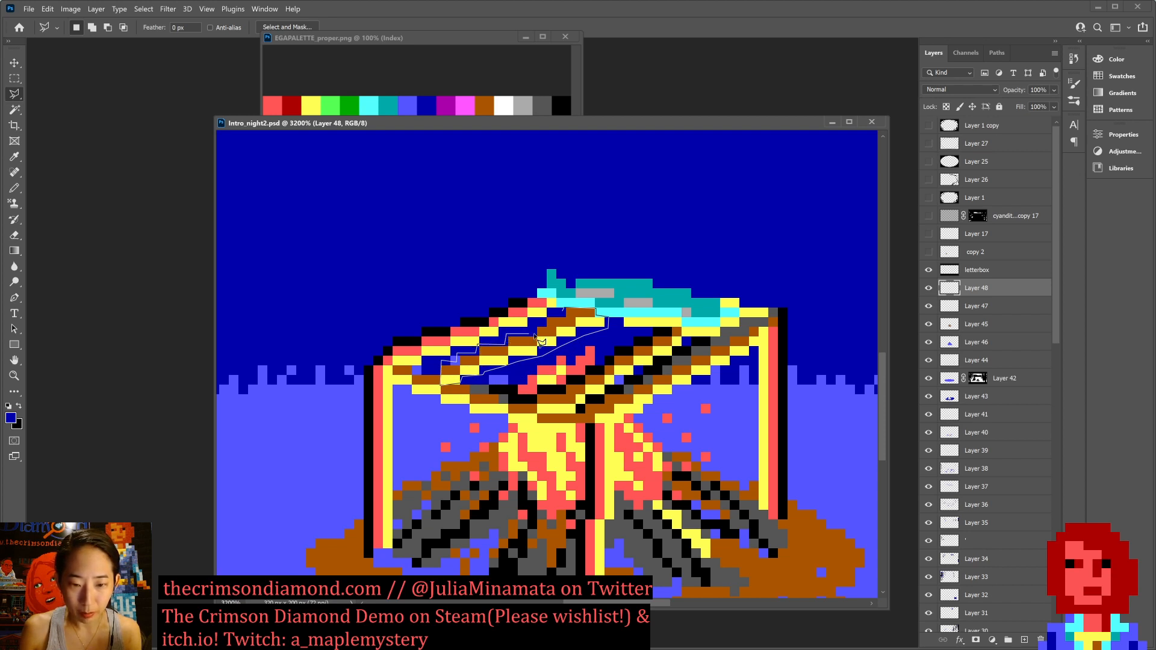
left_click(536, 334)
left_click(538, 325)
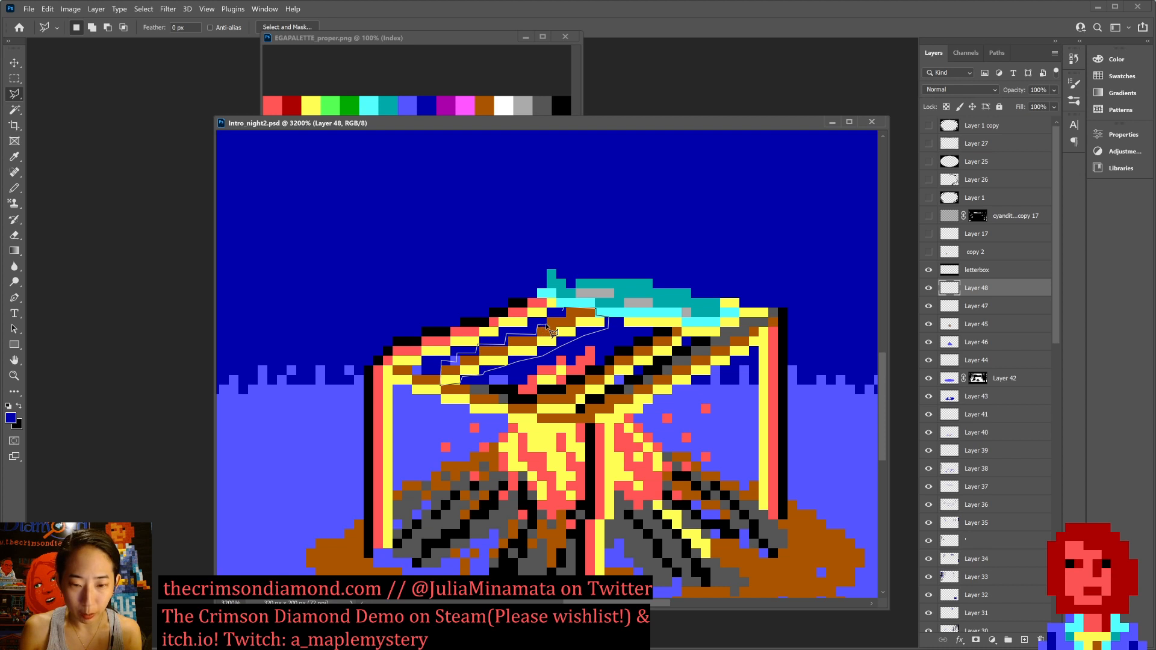
left_click(546, 324)
left_click(547, 316)
left_click(560, 314)
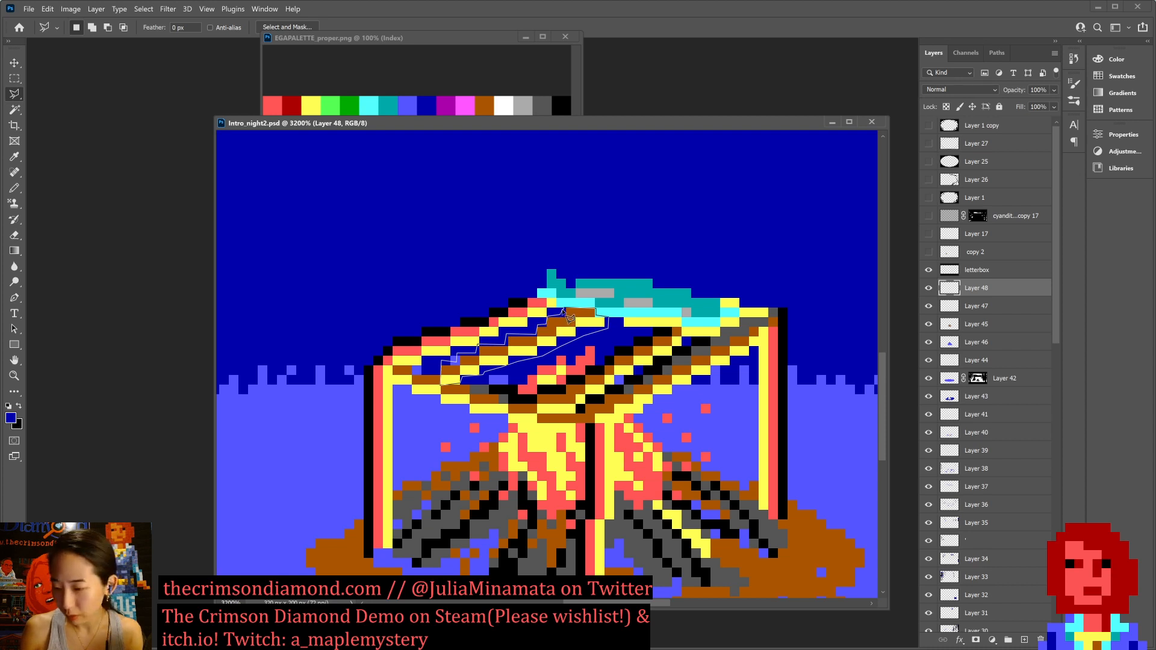
left_click(569, 317)
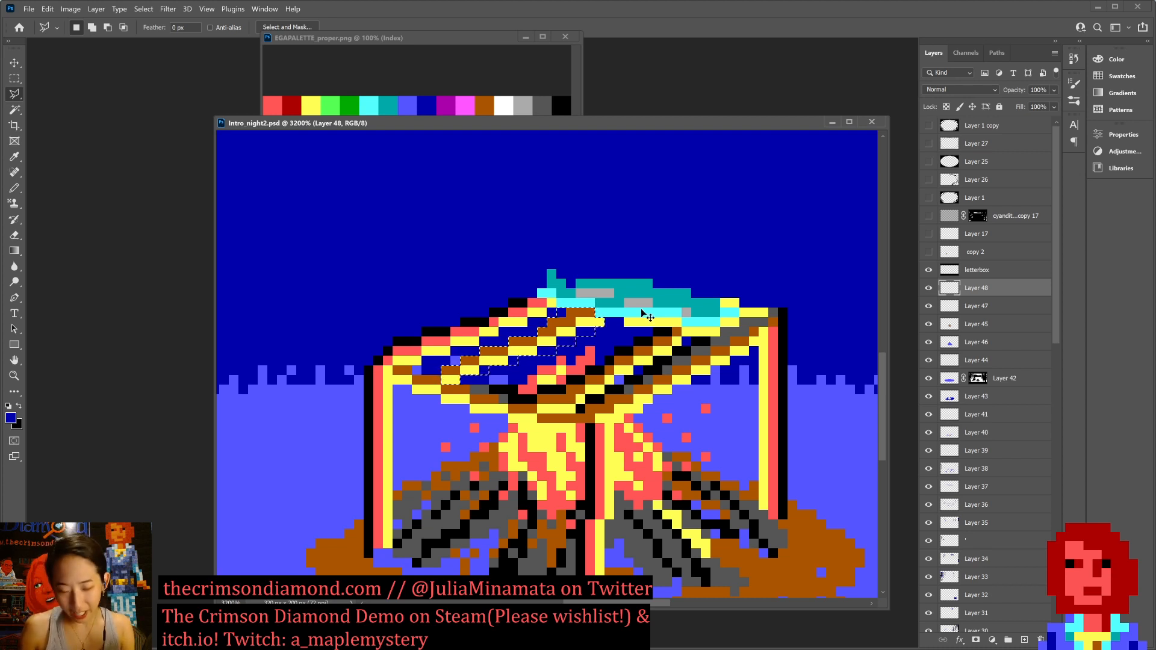
Copy the selected slat onto a new layer and nudge the copy two pixels to the right.
key("ctrl+j")
key("v")
key("Right")
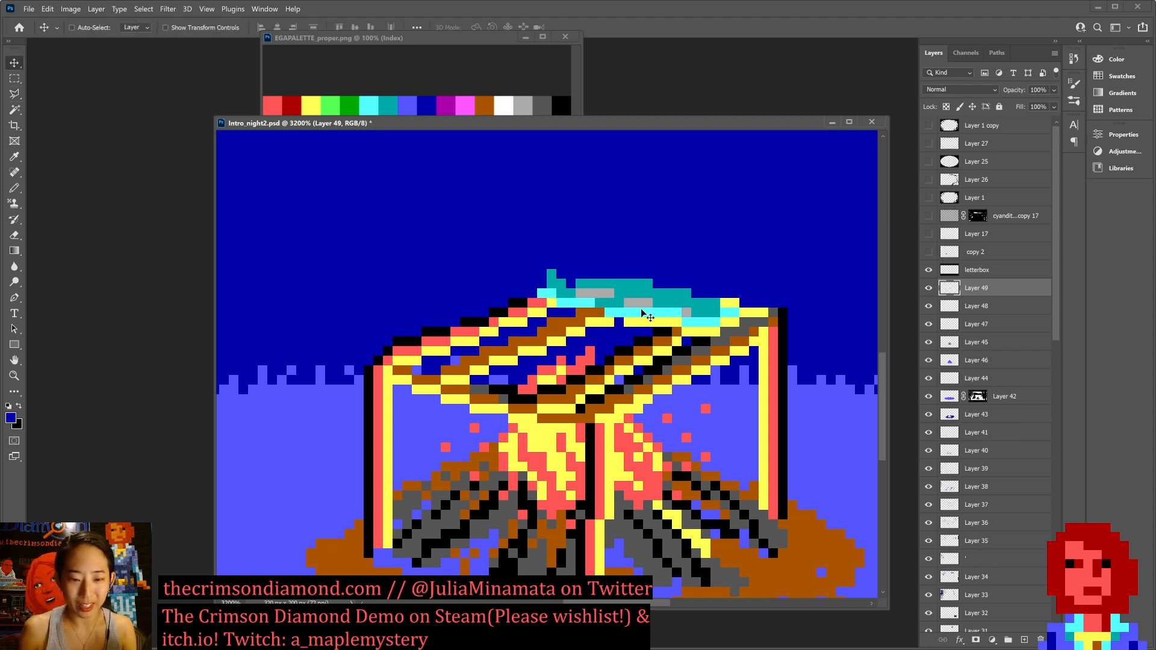
key("Right")
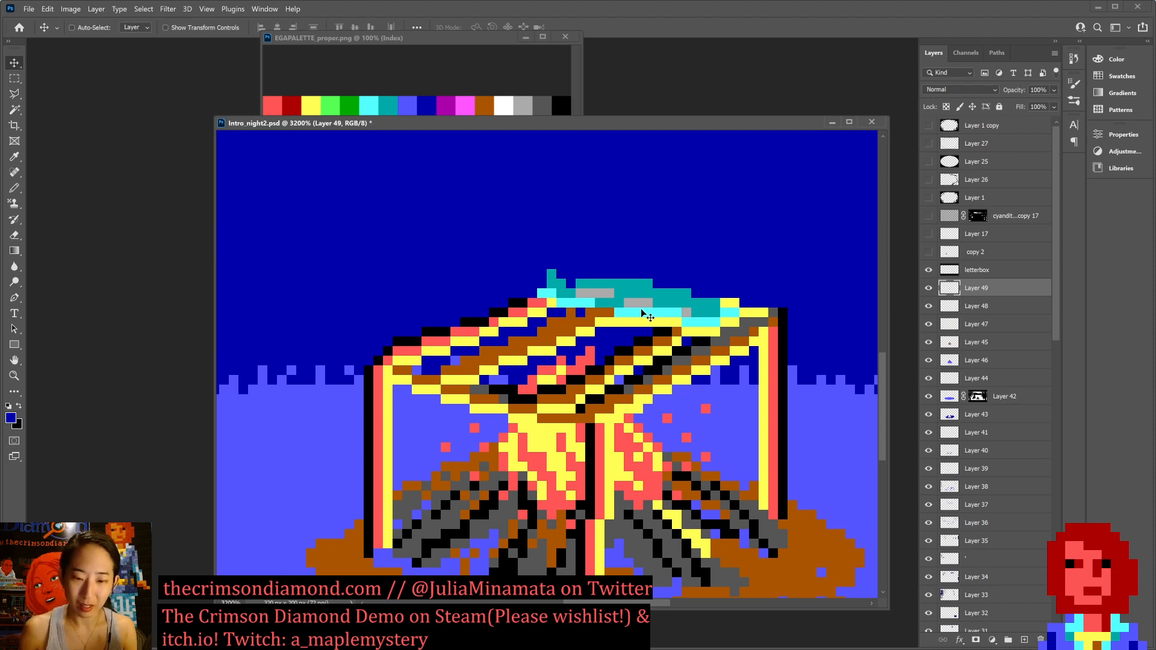
key("Right")
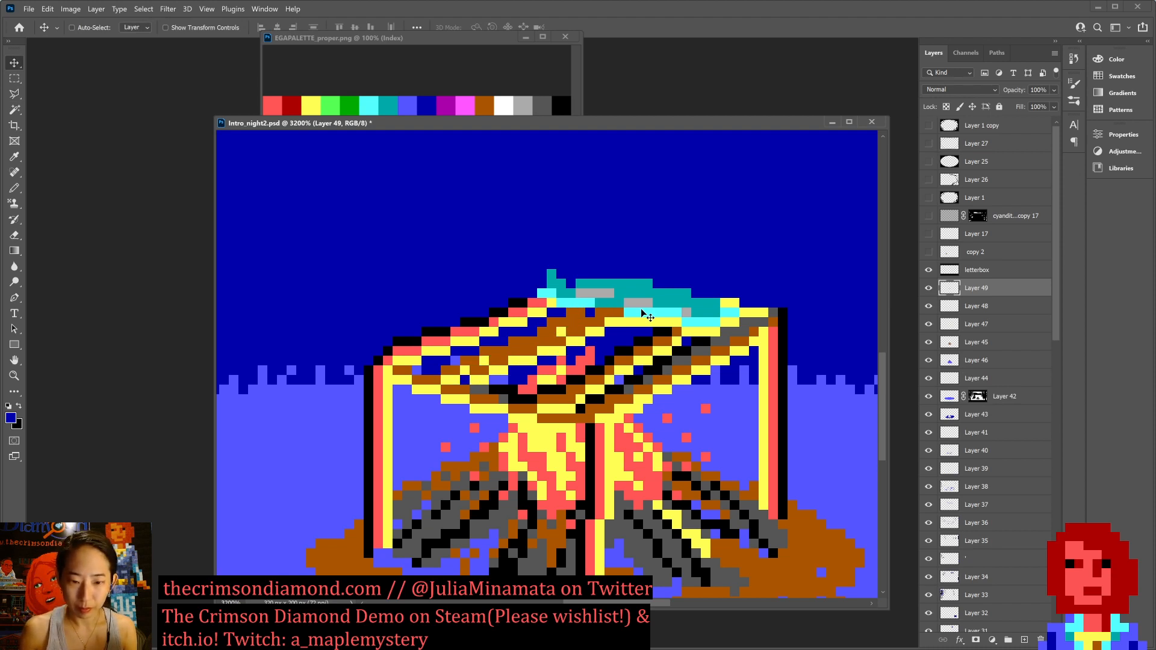
key("Down")
key("Up")
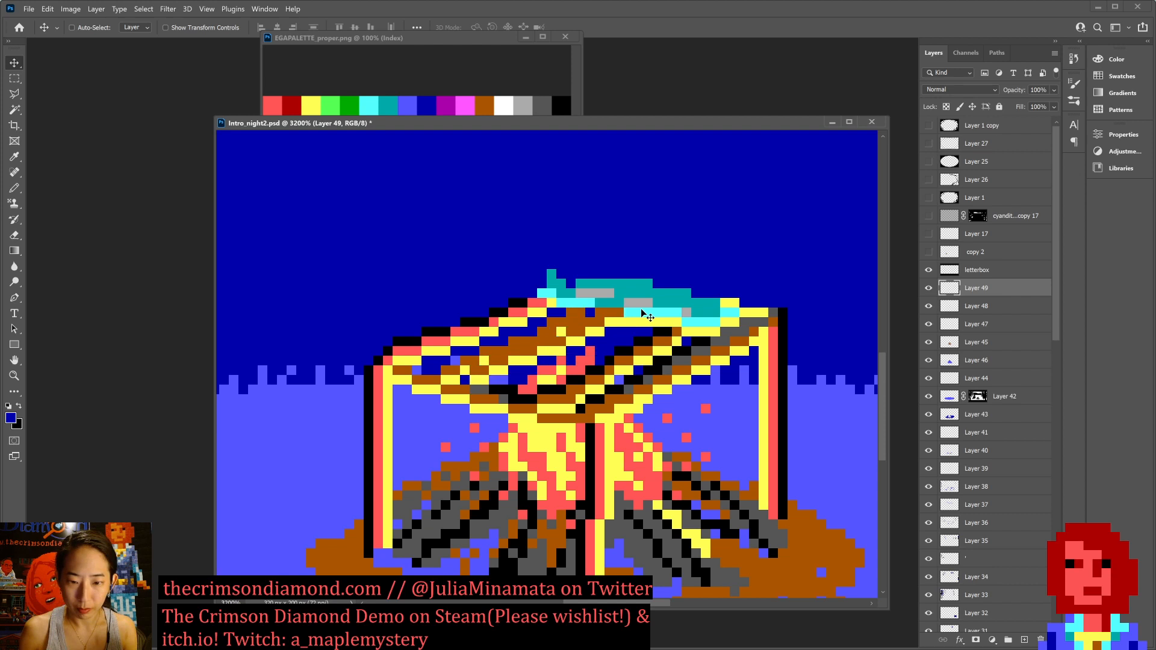
key("Left")
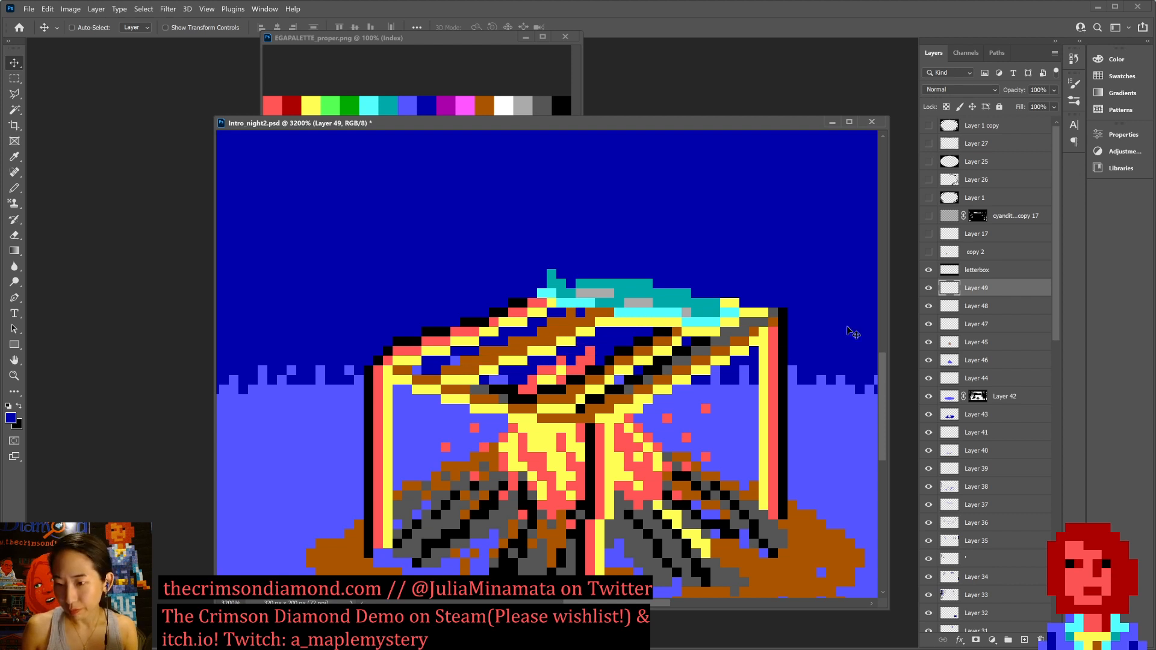
On Layer 48, sample the dark blue background, paint over the original second slat's pixels protruding beside its shifted copy, and save the document.
left_click(1003, 313)
key("b")
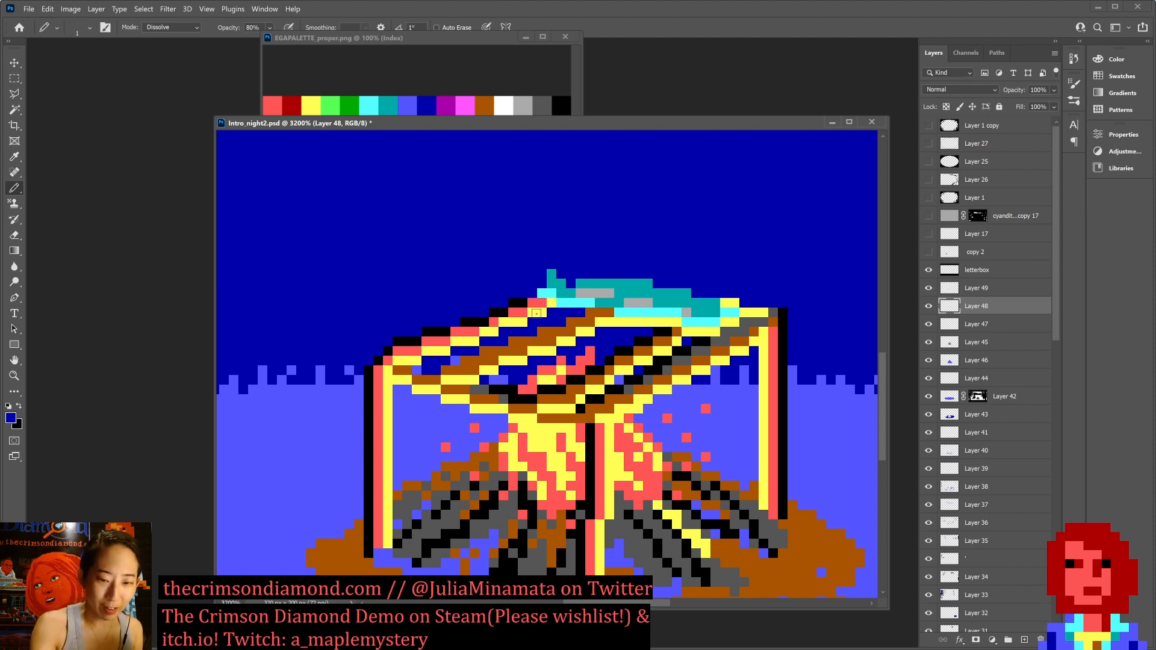
right_click(536, 314)
left_click(588, 253)
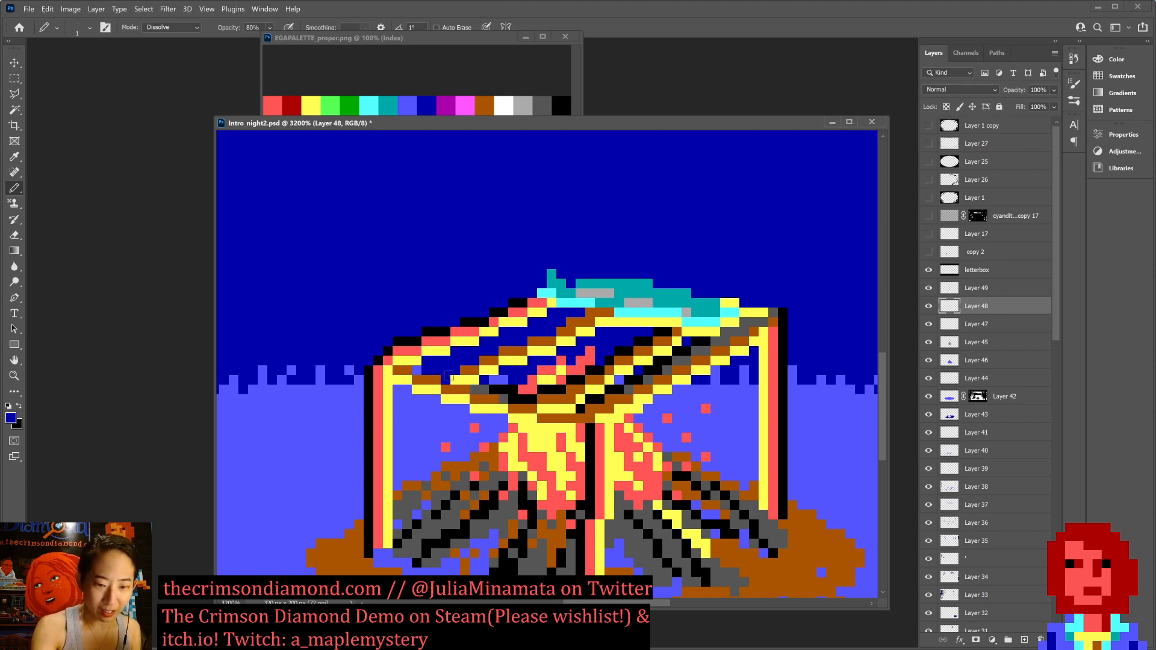
key("x")
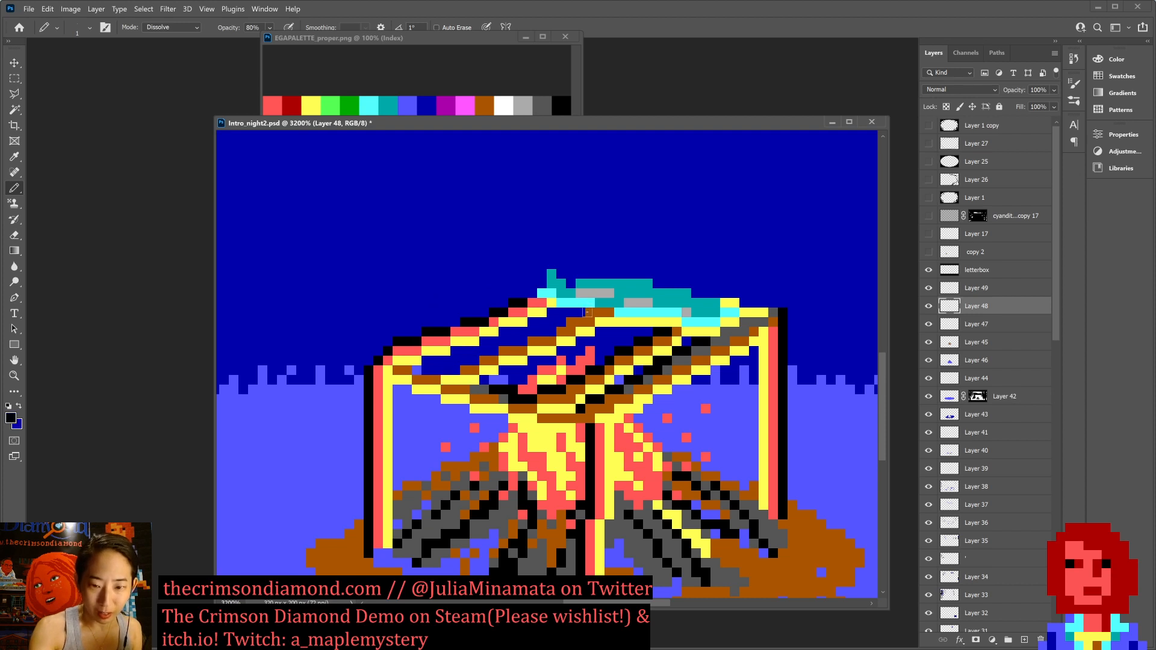
key("ctrl+s")
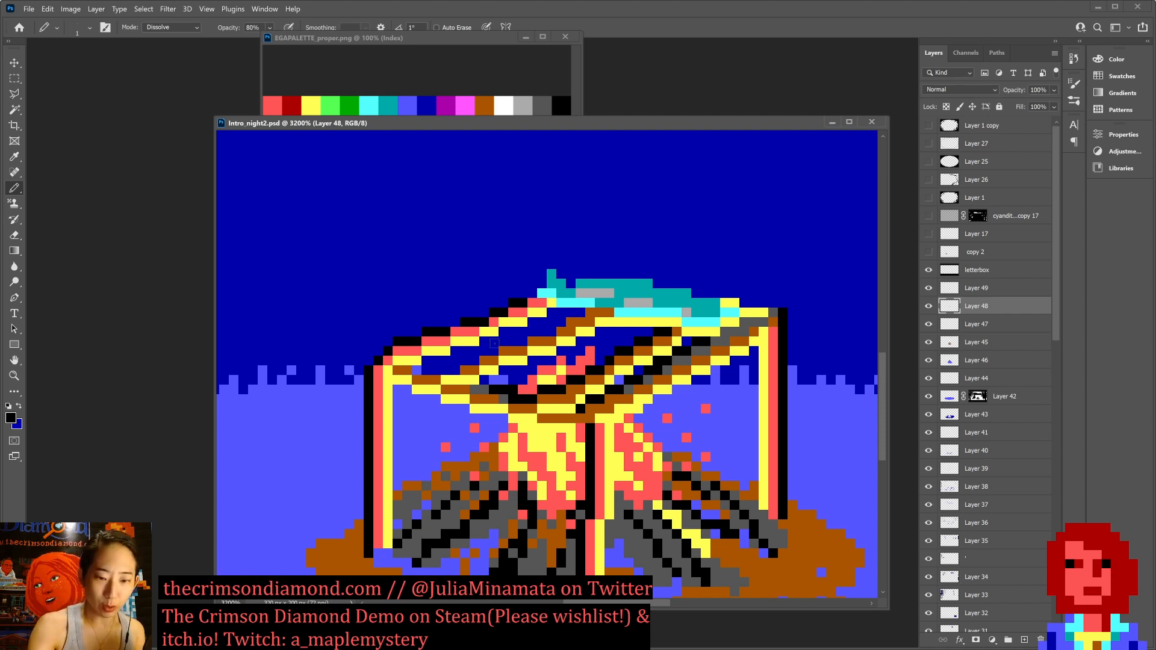
Paint a black edge along the upper side of the grill's second slat and merge Layer 49 into Layer 48.
left_click_drag(447, 364, 472, 359)
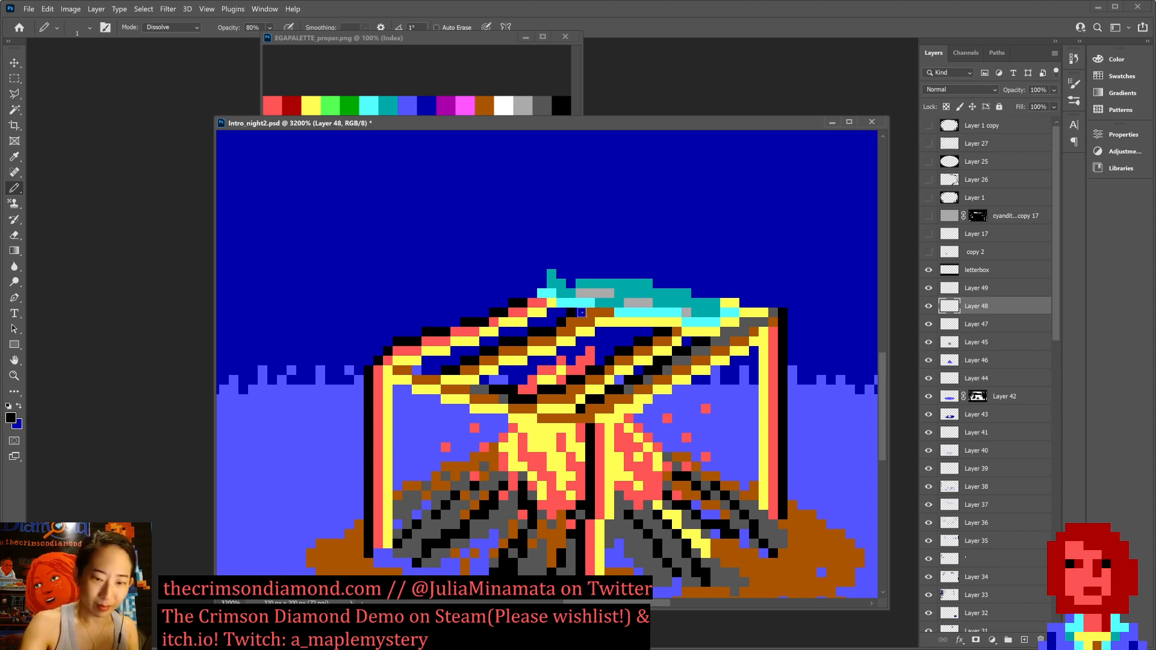
left_click(976, 289)
key("Delete")
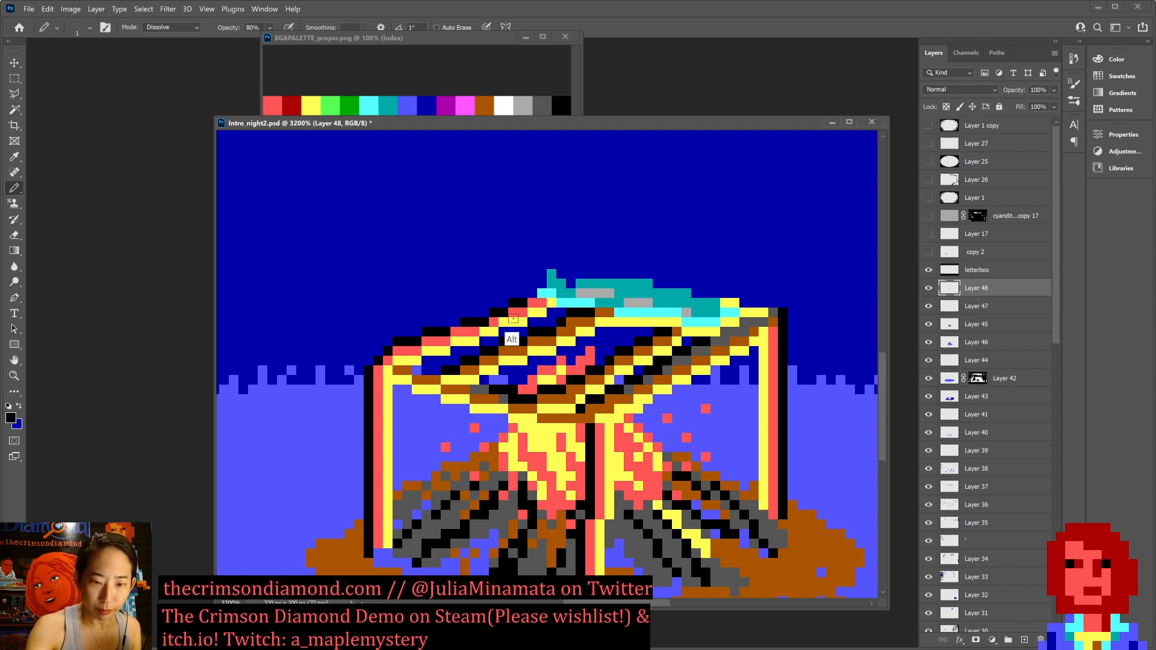
Sample light red and yellow from the artwork as the two drawing colours and save the document.
left_click(564, 363, "alt")
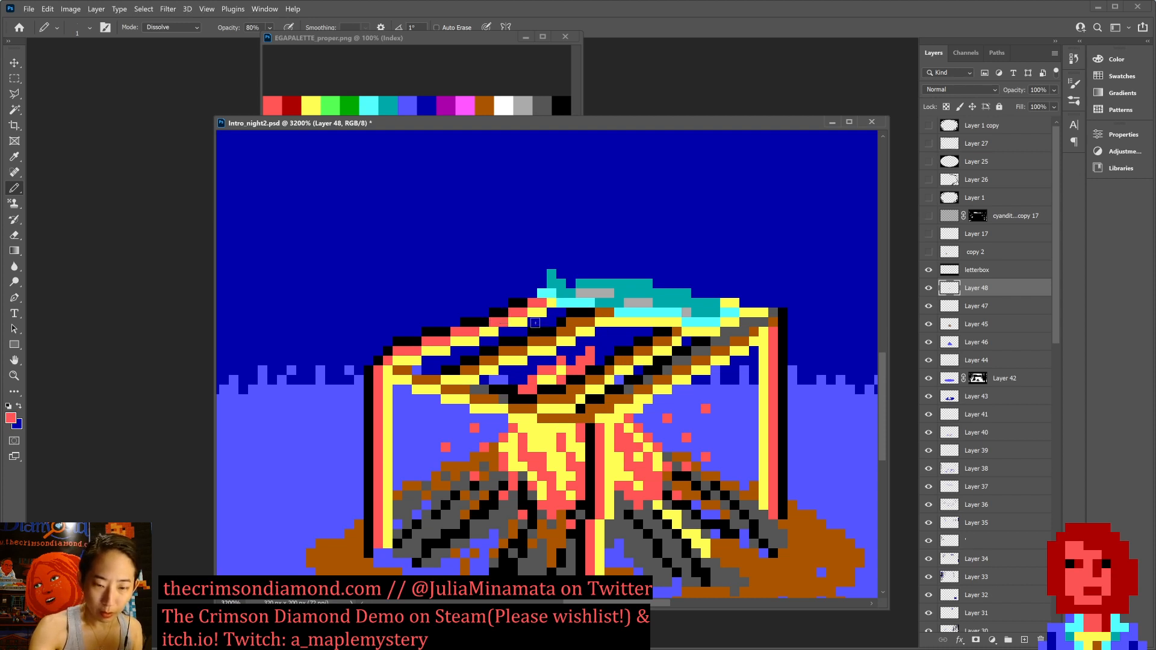
key("x")
left_click(495, 329, "alt")
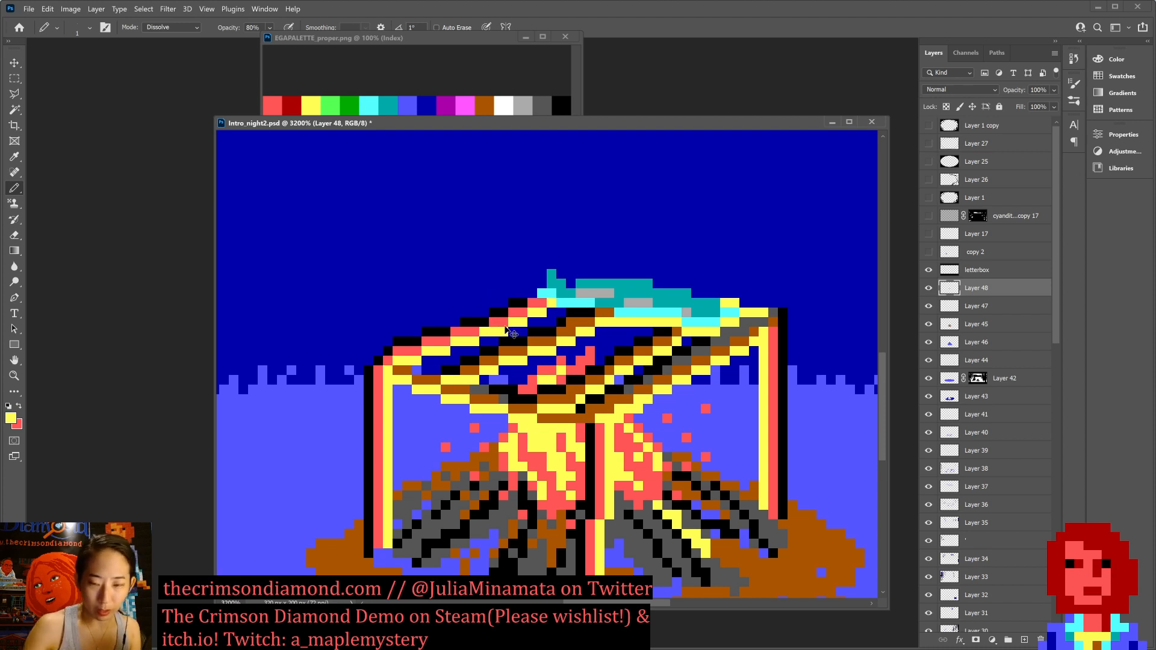
key("ctrl+s")
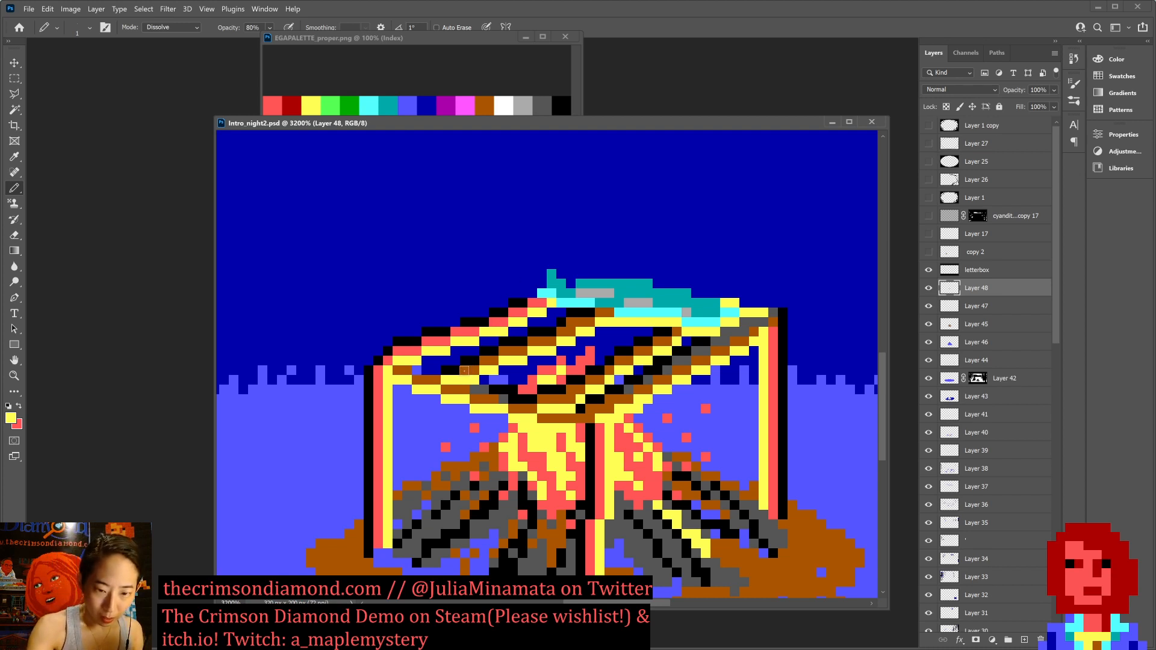
Recolour the second slat's brown pixels light red along its whole length with the Pencil.
key("x")
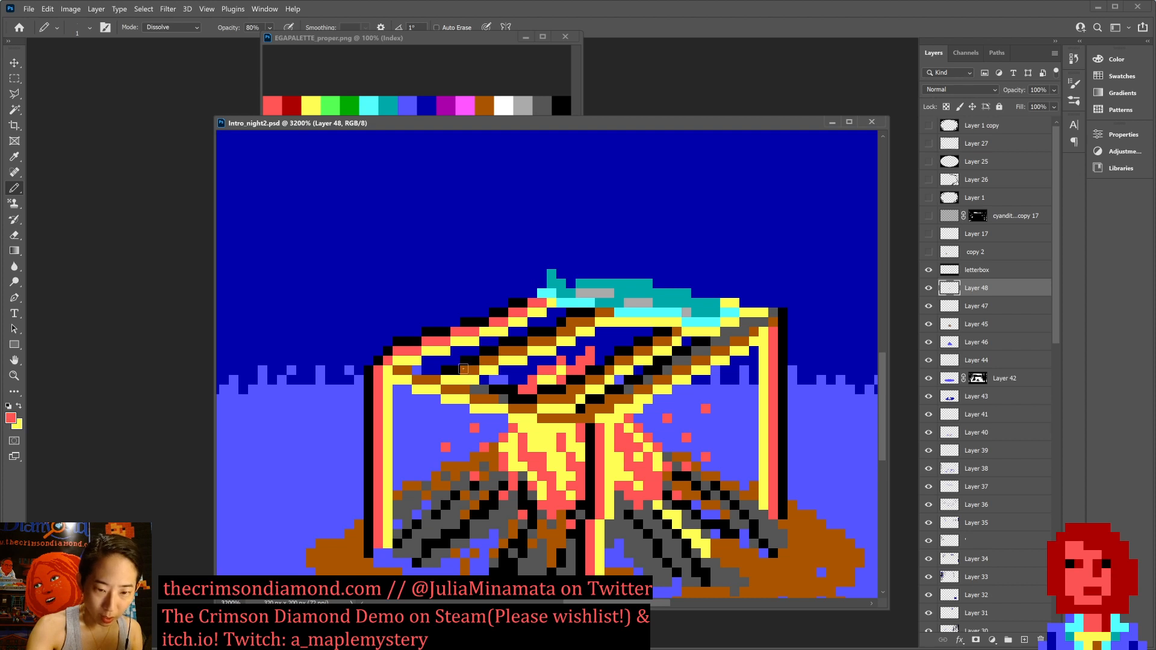
left_click(464, 370)
left_click(474, 369)
left_click(493, 361)
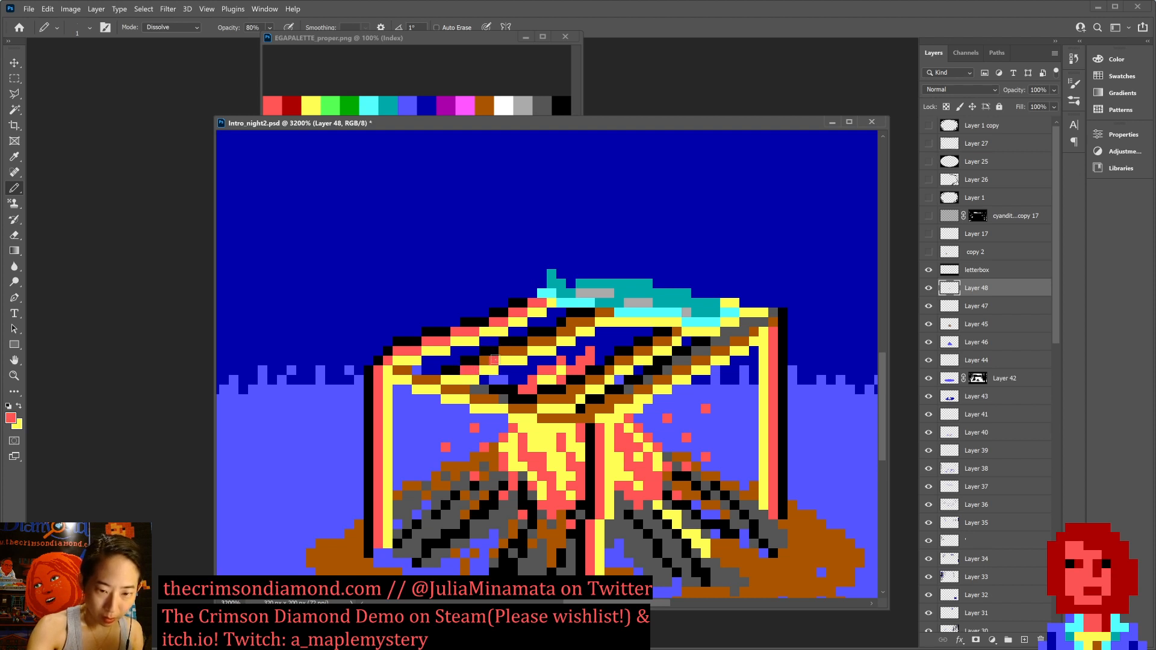
left_click(484, 361)
left_click_drag(504, 351, 523, 349)
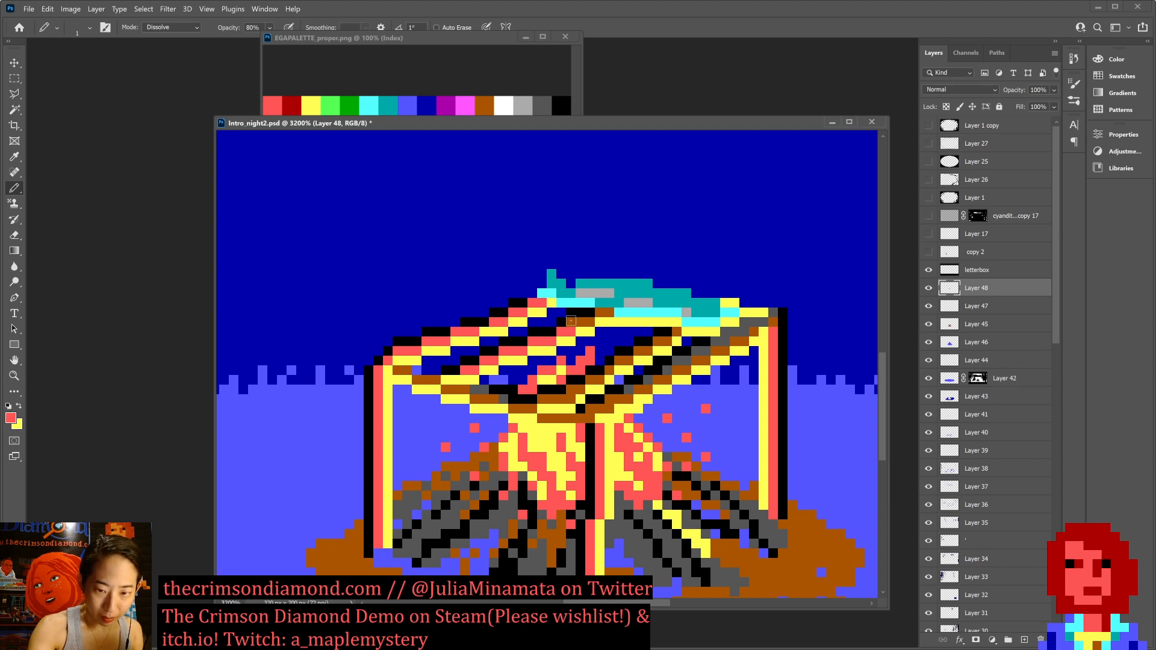
left_click(570, 321)
left_click(607, 312)
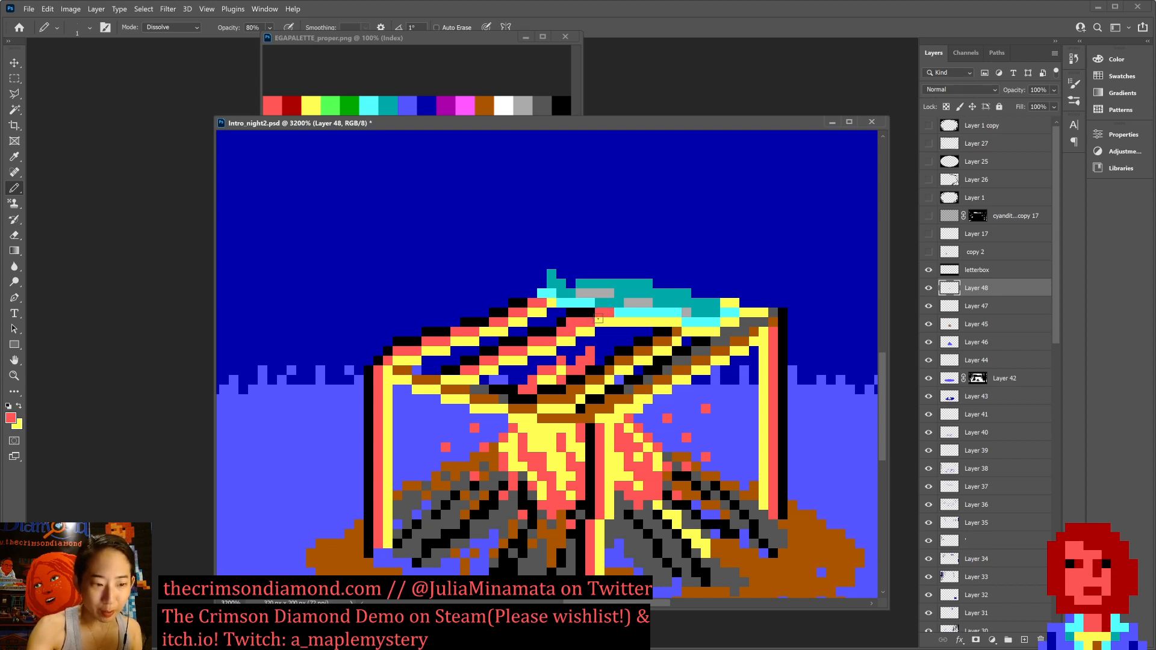
Touch up the second slat's yellow underside near its upper end and save the document.
key("x")
left_click(570, 330)
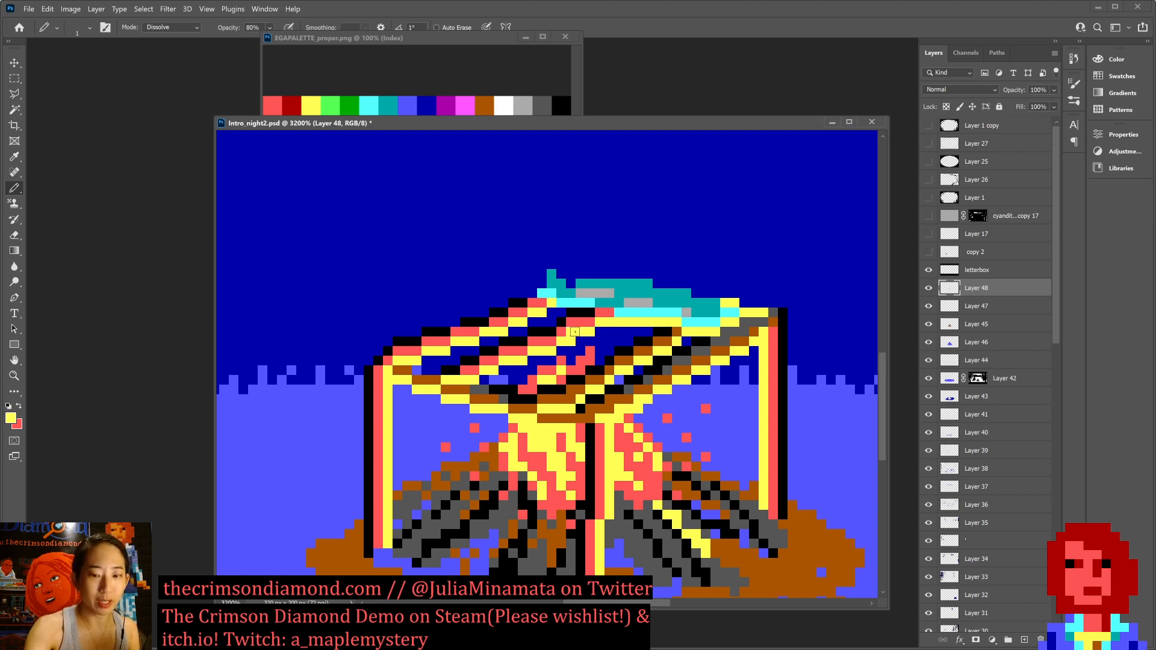
key("ctrl+s")
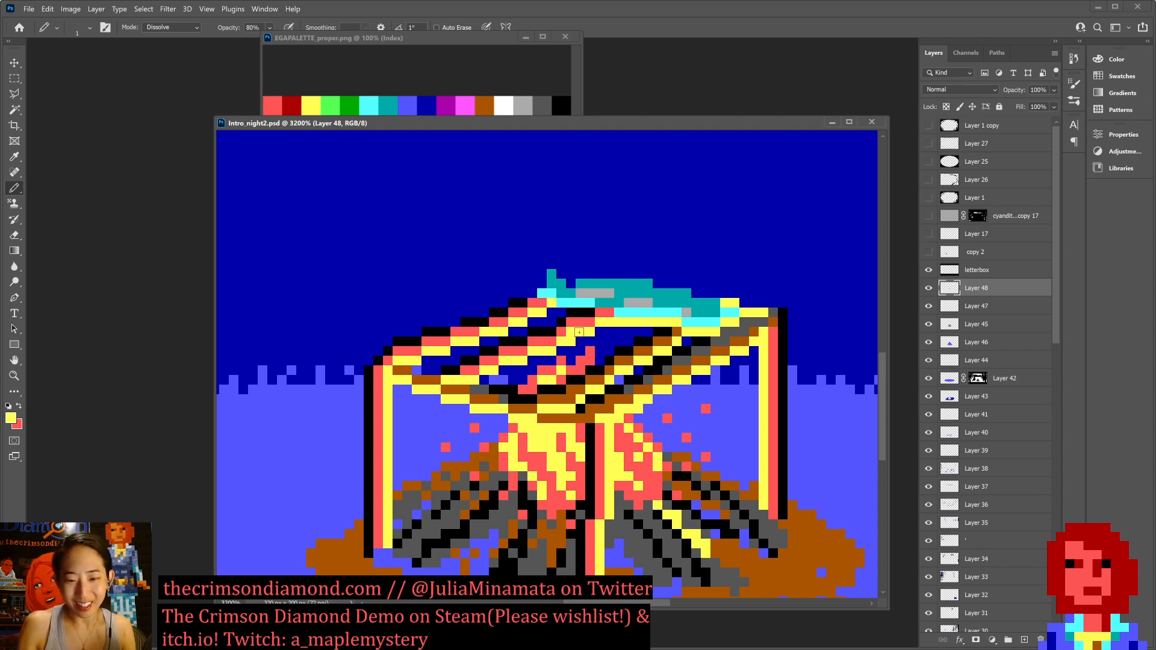
Sample the dark blue background and paint over the yellow strip beneath the cyan shape and the stray pixels below the second slat.
key("x")
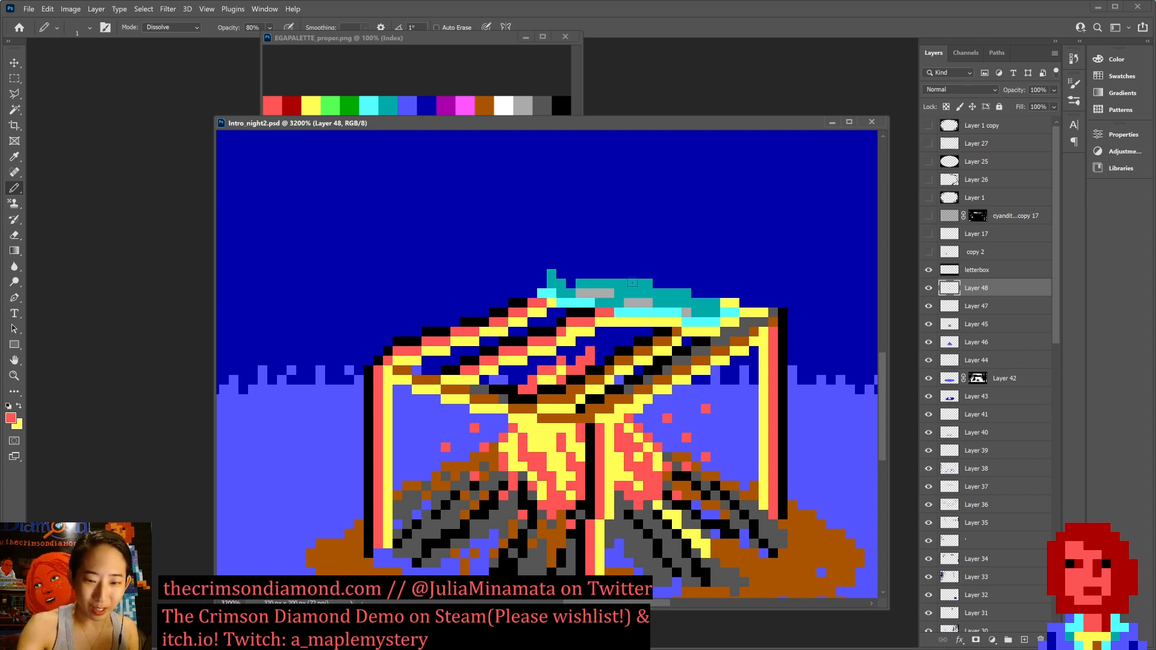
left_click(642, 251, "alt")
left_click_drag(618, 321, 658, 321)
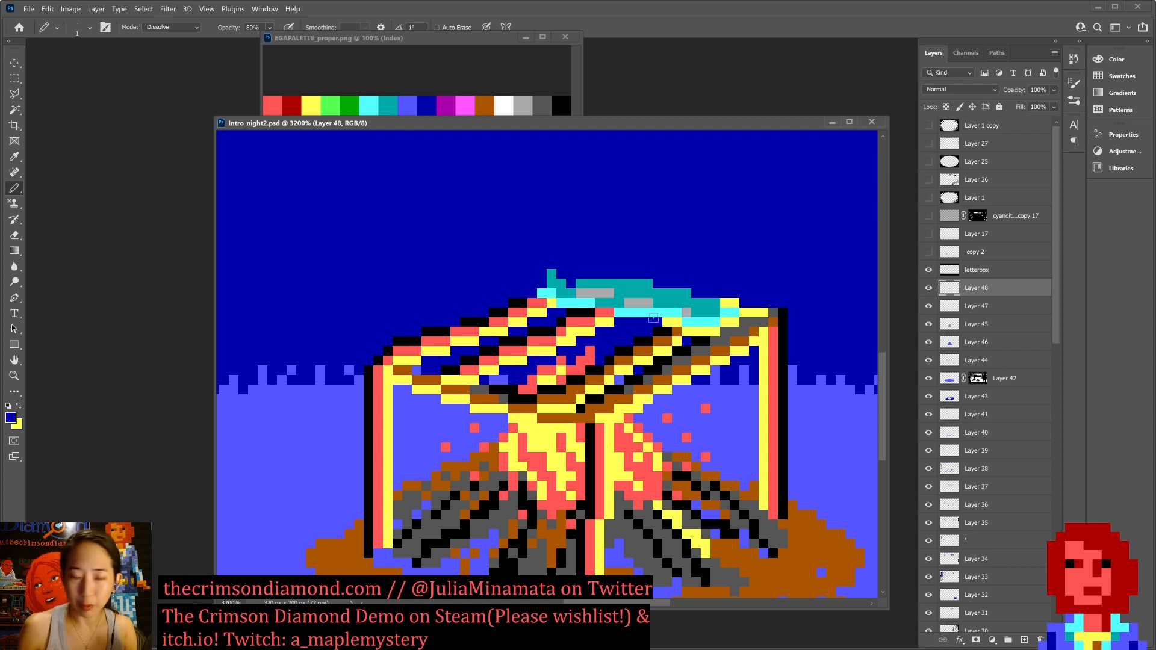
left_click_drag(566, 334, 574, 352)
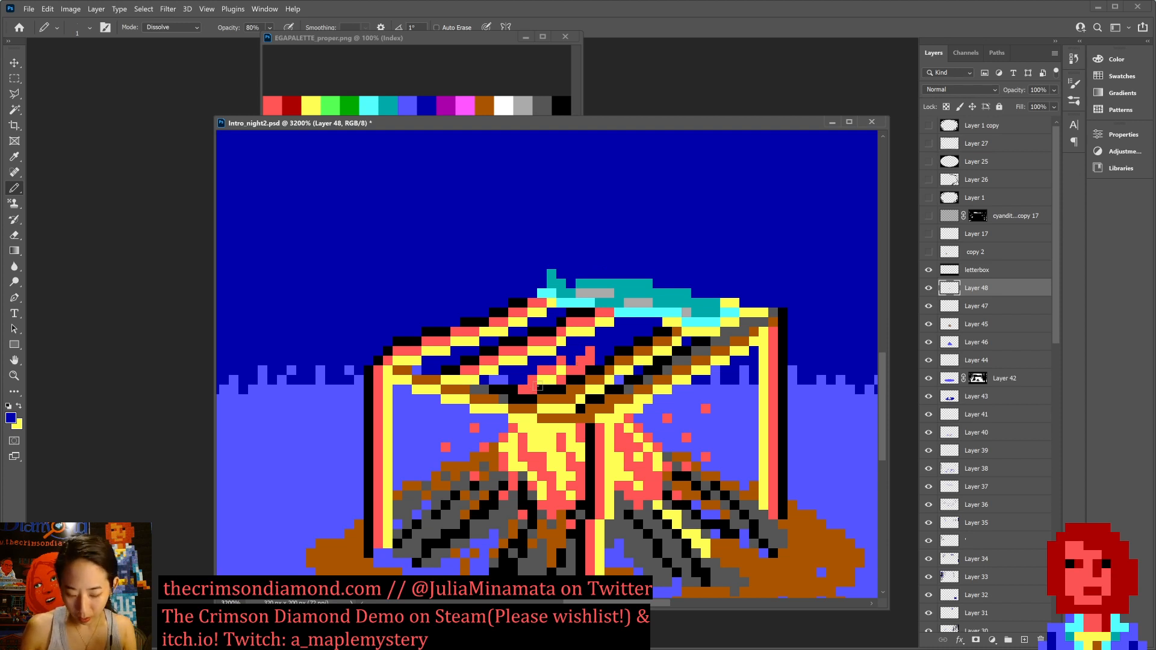
Outline the grill's third slat, including its black edge and brown and yellow rows, with a closed Polygonal Lasso selection.
key("m")
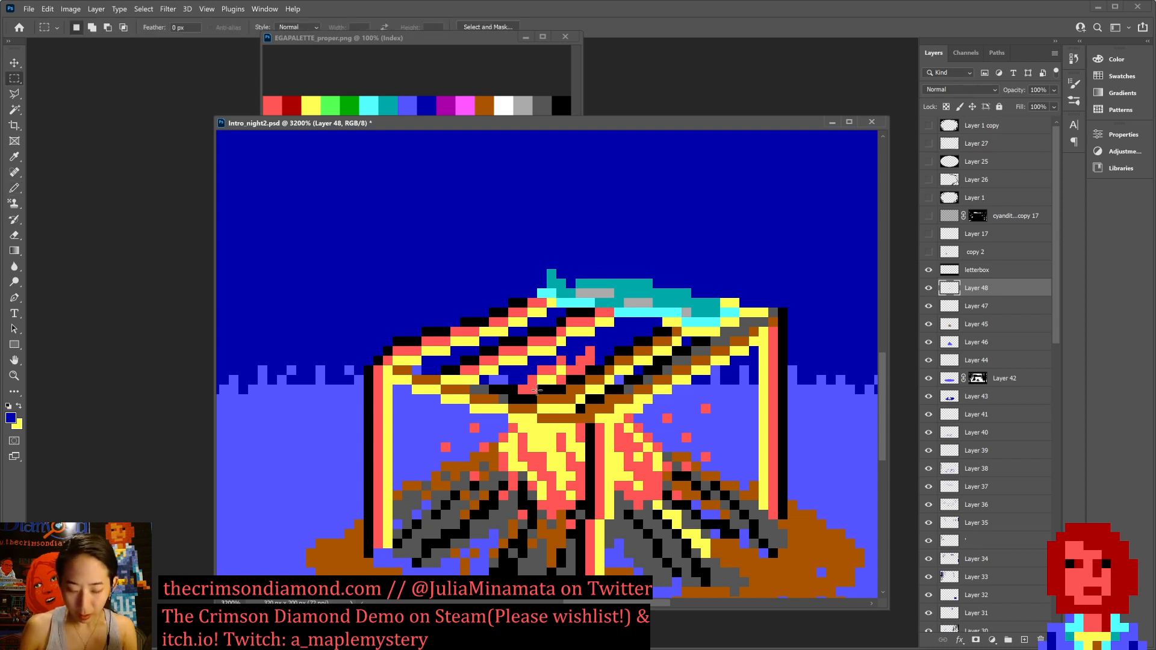
key("l")
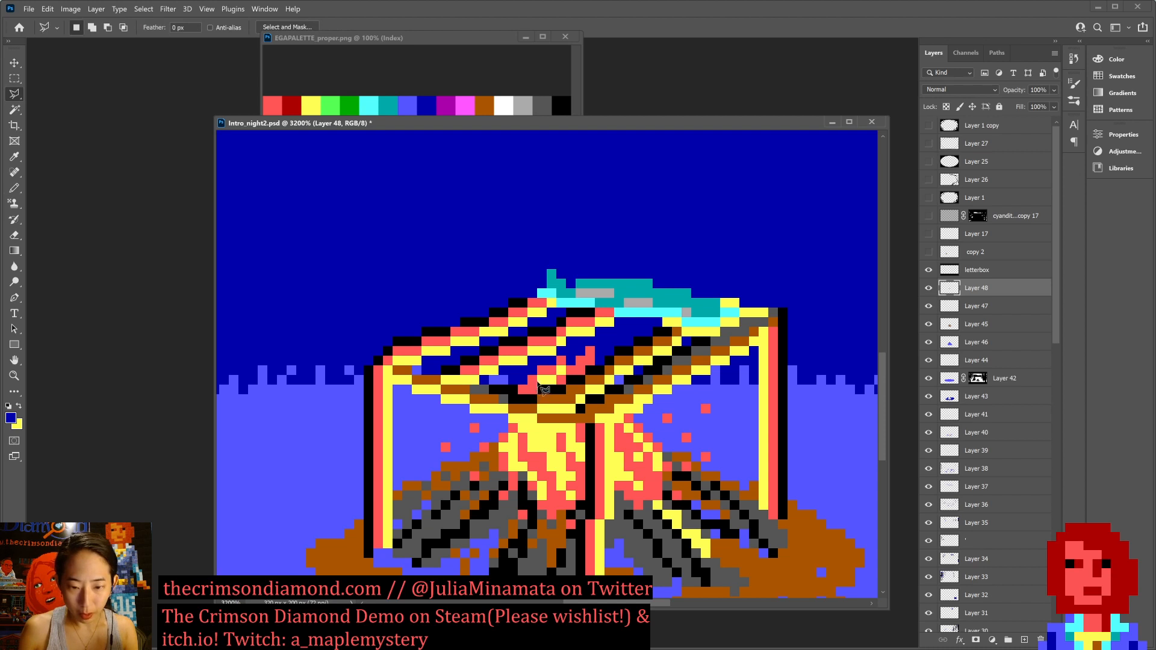
left_click(538, 382)
left_click(564, 383)
left_click(566, 374)
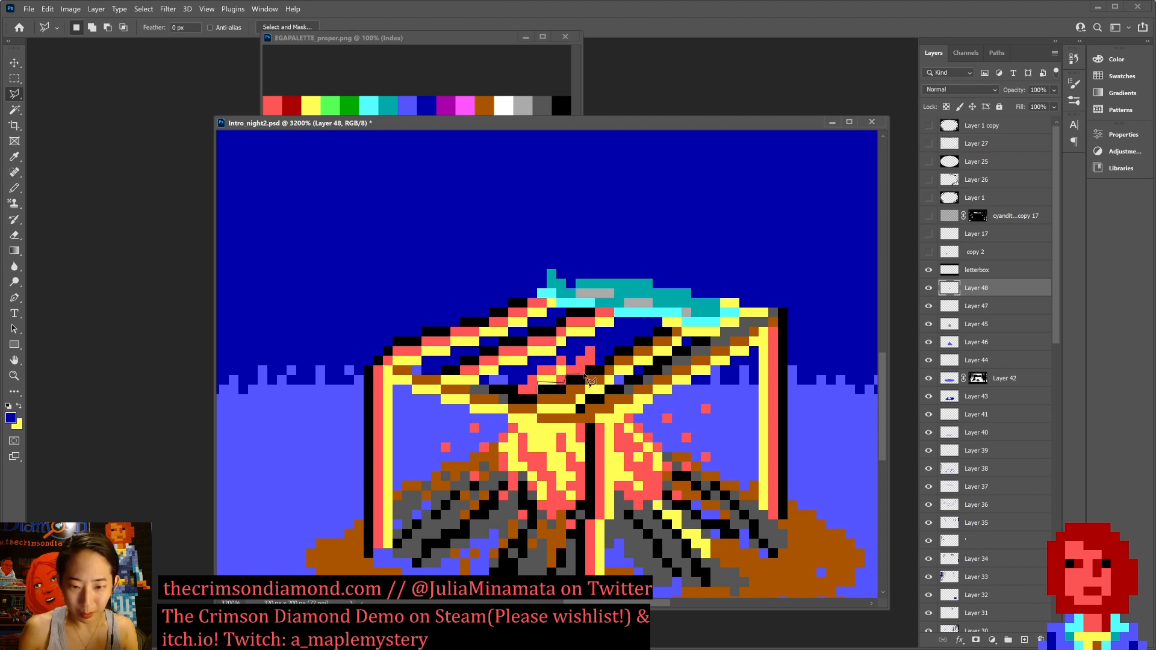
left_click(586, 375)
left_click(587, 365)
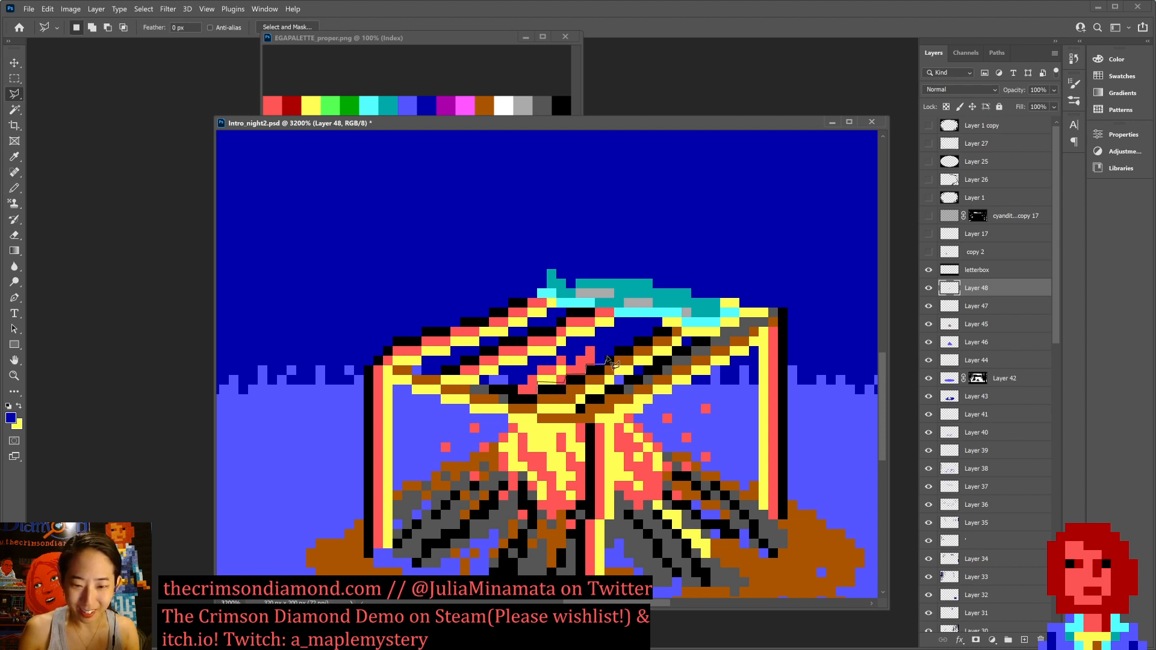
left_click(605, 354)
left_click(615, 353)
left_click(616, 346)
left_click(635, 344)
left_click(636, 337)
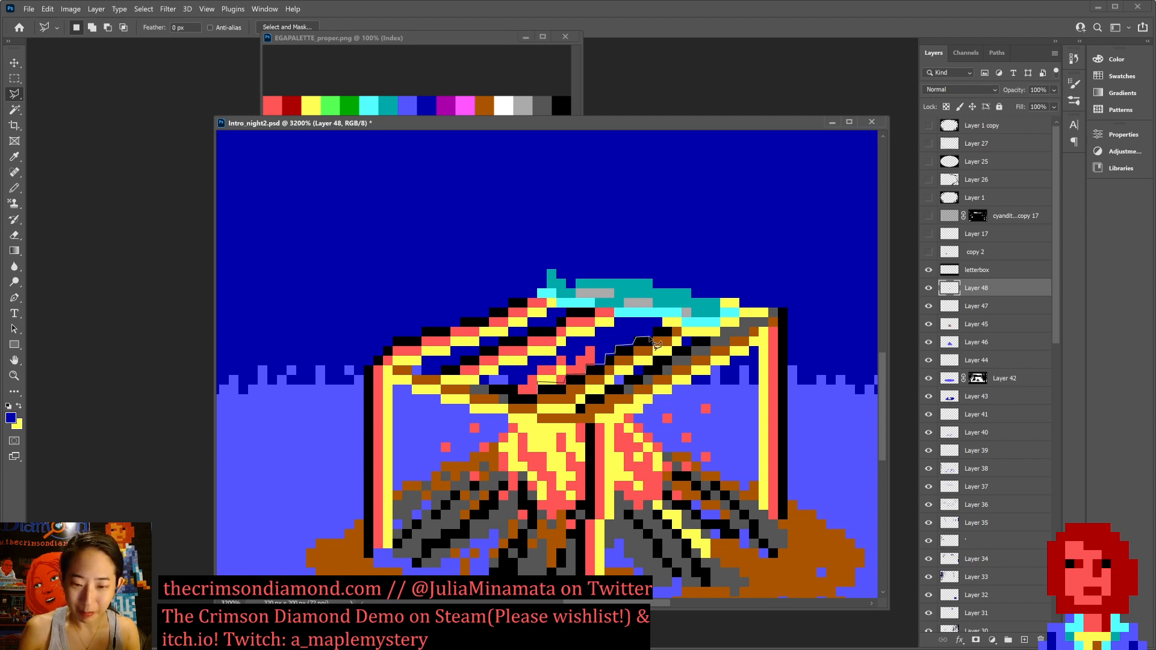
left_click(655, 335)
left_click(655, 326)
left_click(682, 328)
left_click(681, 346)
left_click(672, 347)
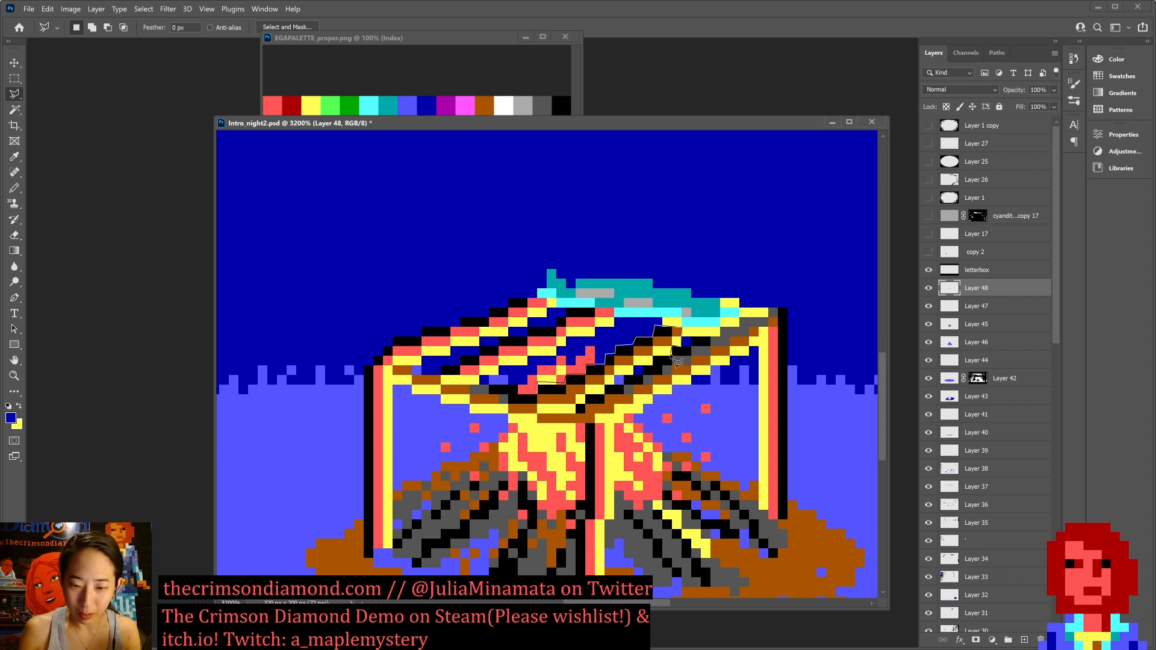
left_click(673, 356)
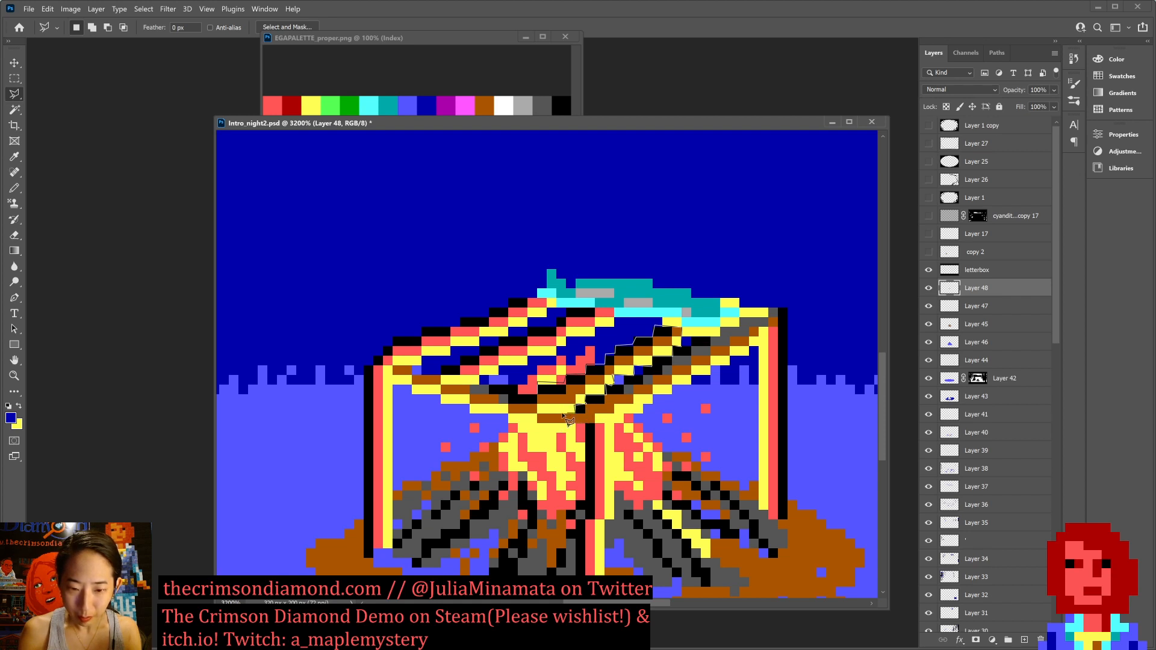
left_click(544, 414)
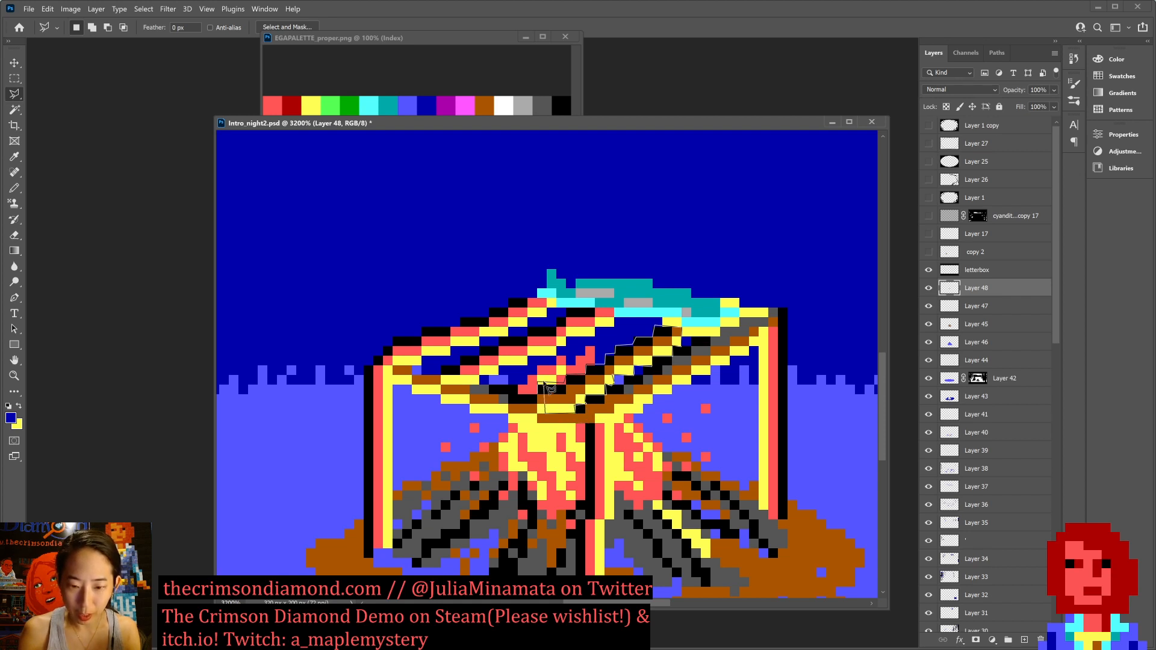
left_click(546, 386)
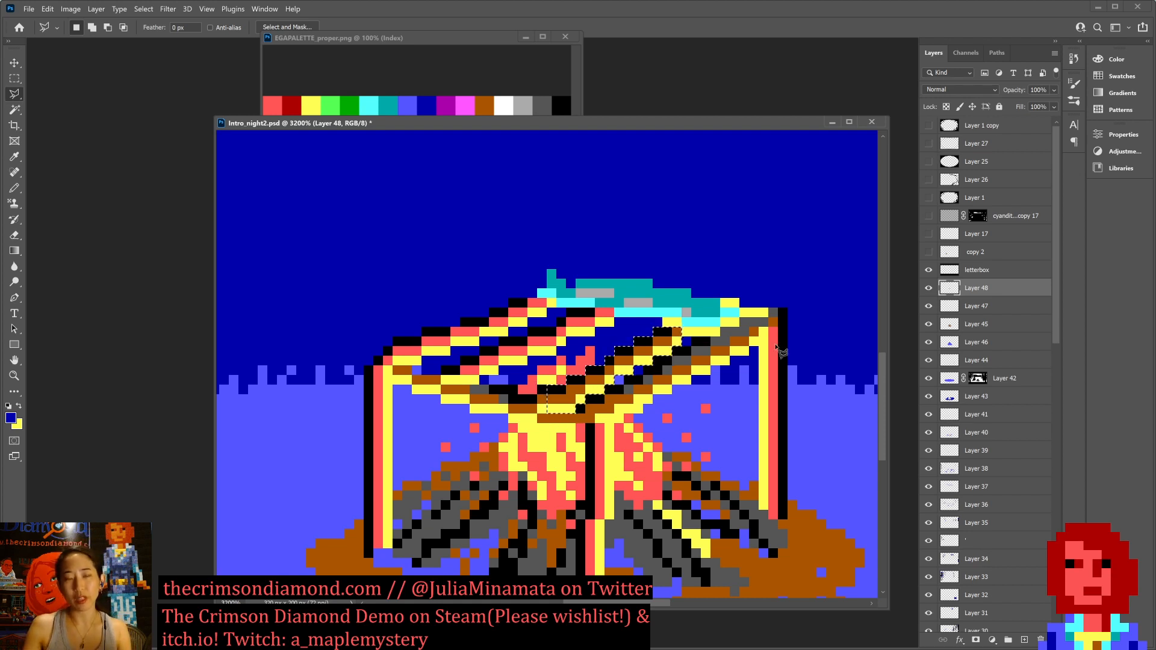
Copy the selected third slat onto a new layer and get the Move tool ready.
key("ctrl+j")
key("v")
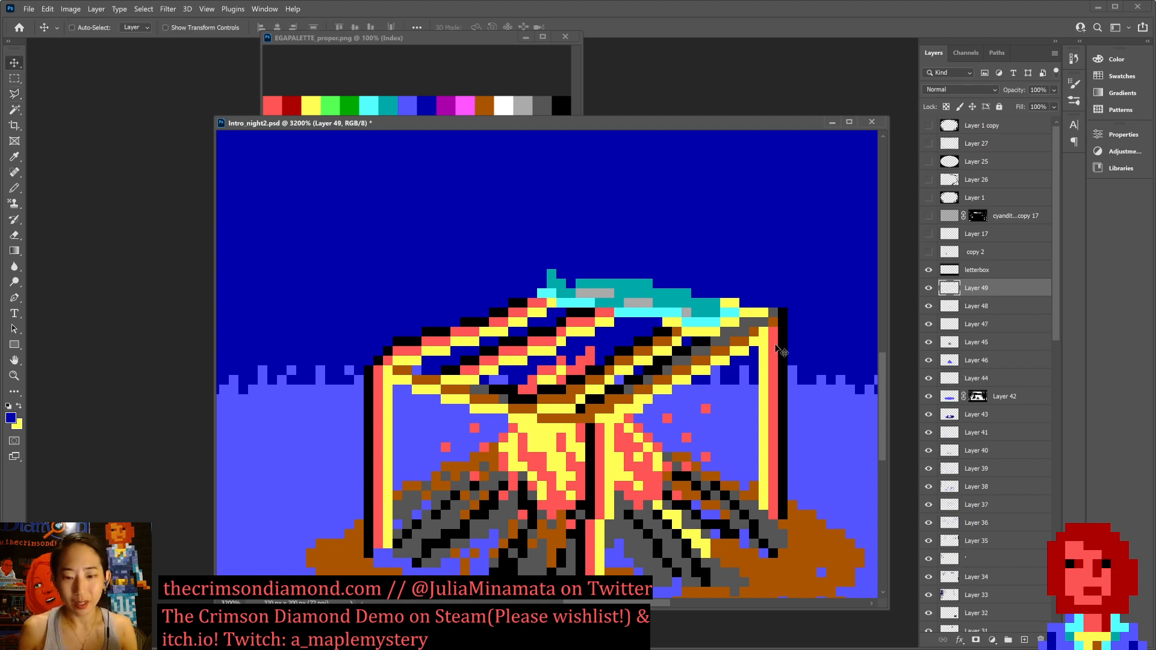
Try nudging the copied third slat left and down, saving the document before undoing the move.
key("Left")
key("Left")
key("Left")
key("Left")
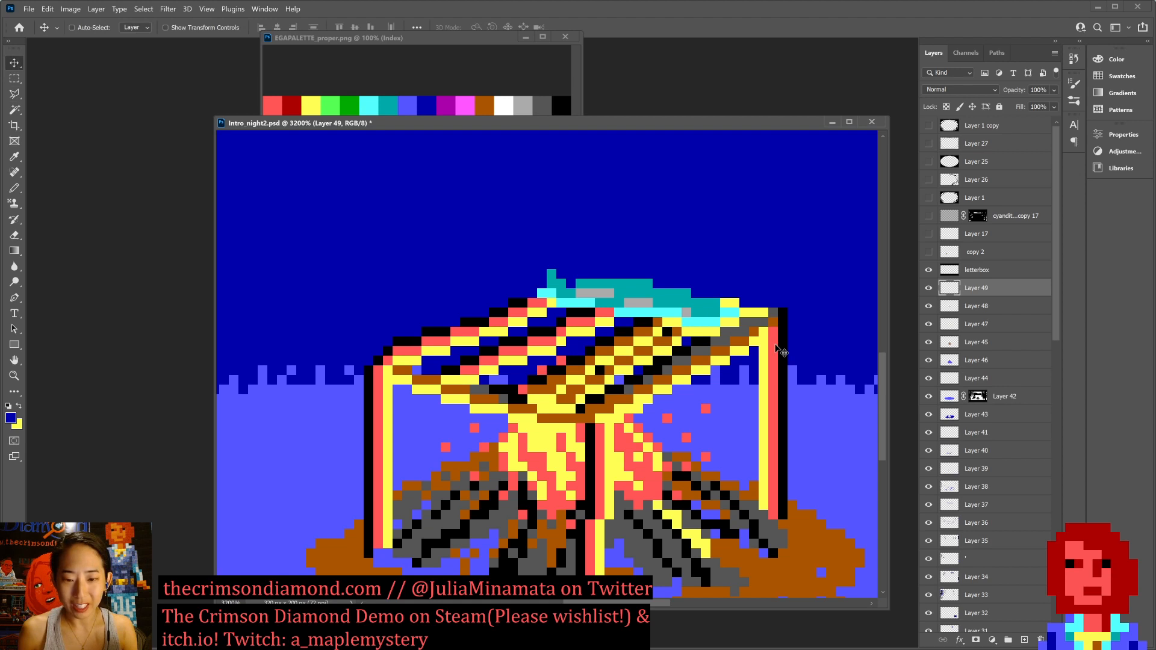
key("Right")
key("ctrl+z")
key("ctrl+shift+z")
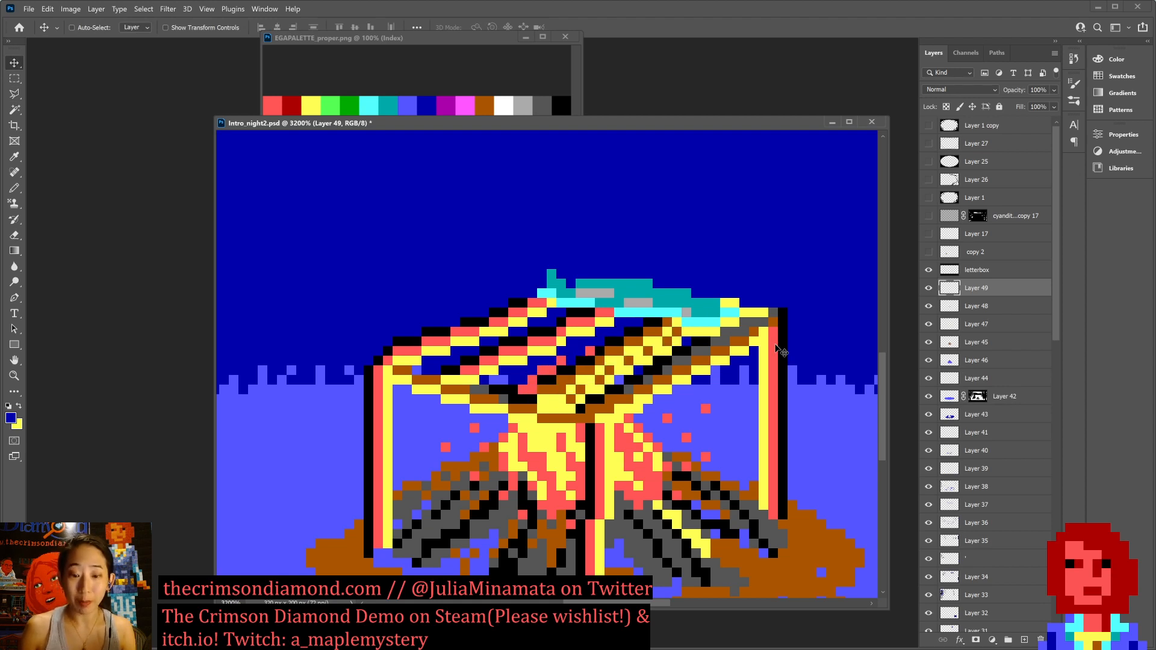
key("Down")
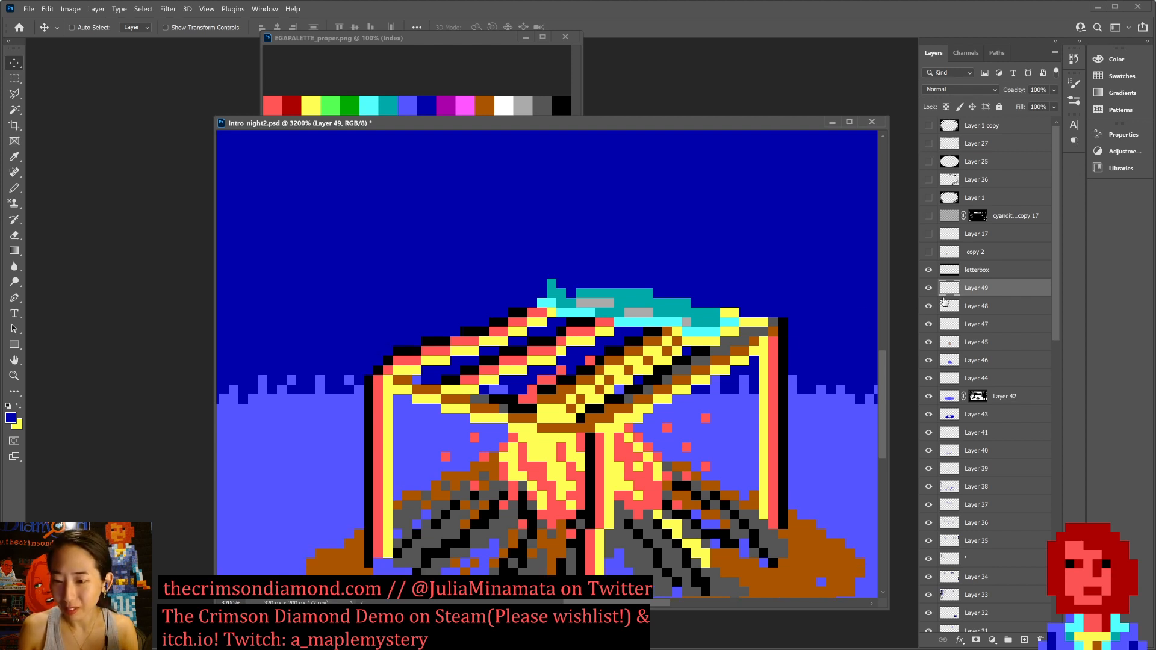
left_click(977, 310)
key("ctrl+s")
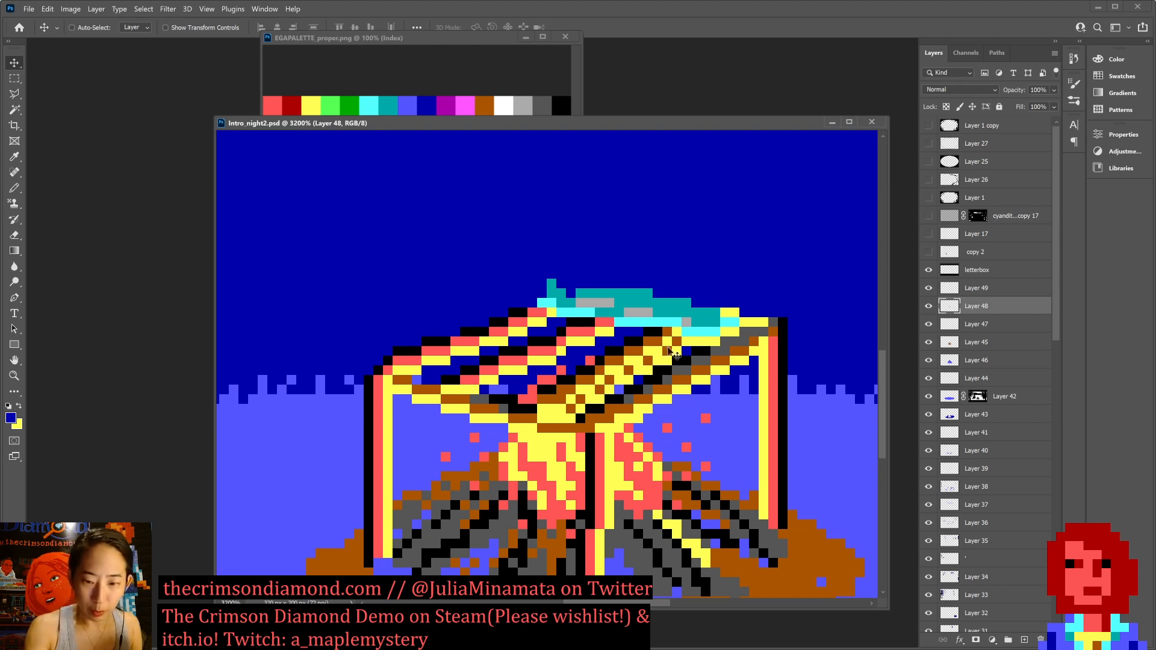
key("ctrl+z")
Try nudging Layer 48 left and up, undo that shift, and make Layer 49 active again.
key("b")
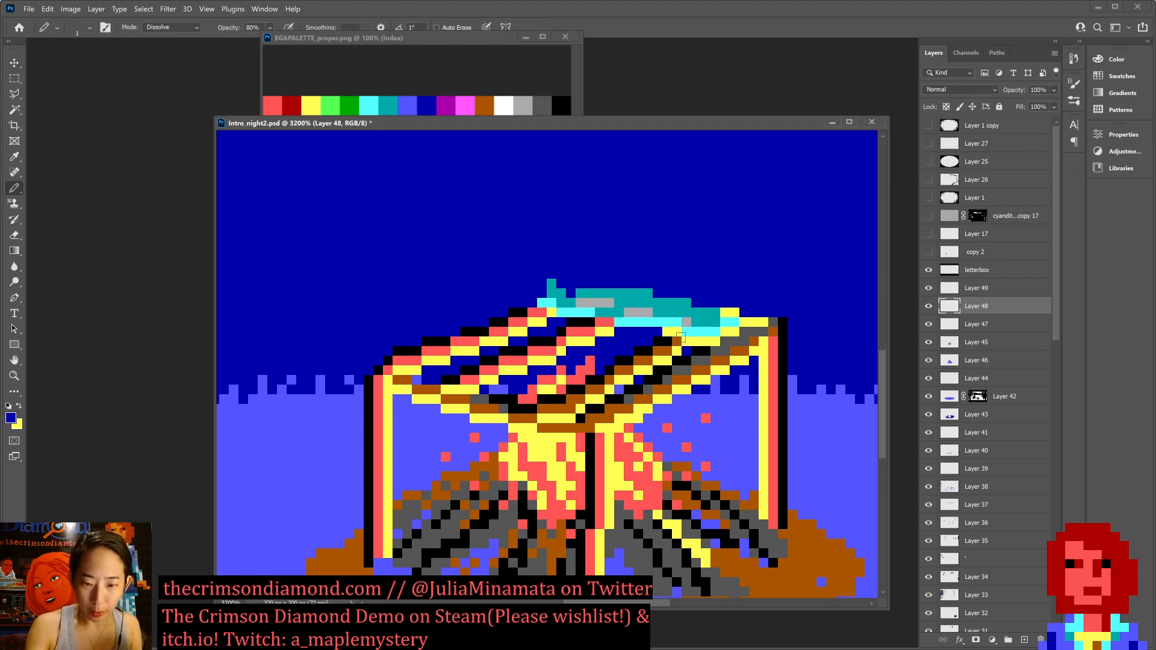
key("v")
key("Left")
key("Up")
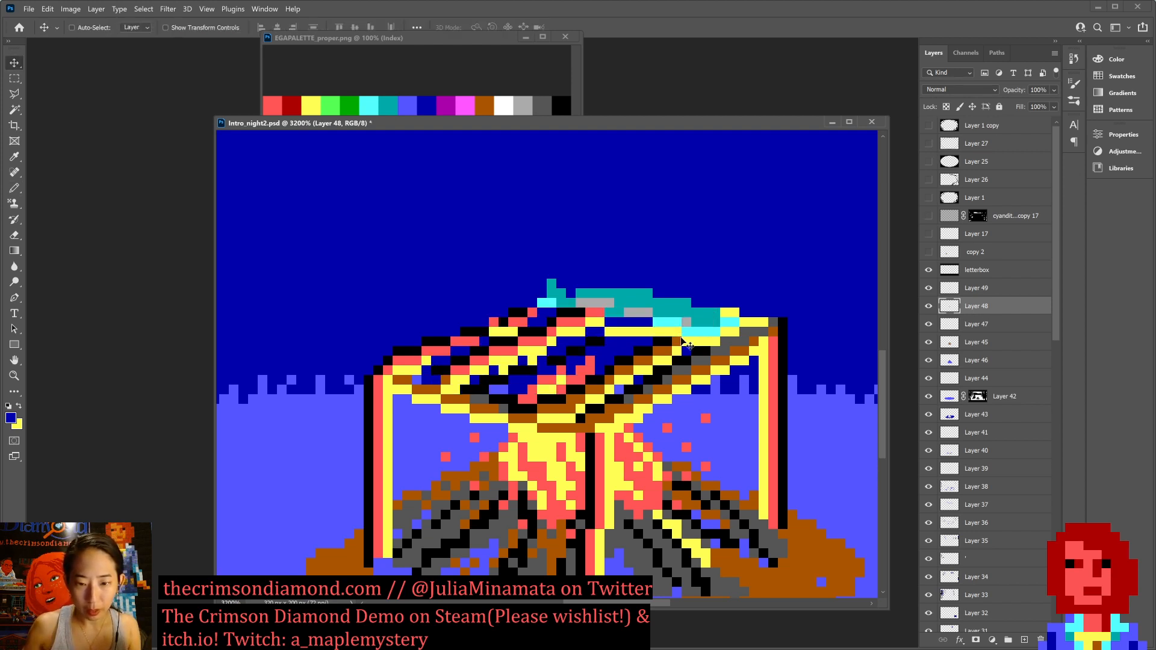
key("ctrl+z")
left_click(1018, 297)
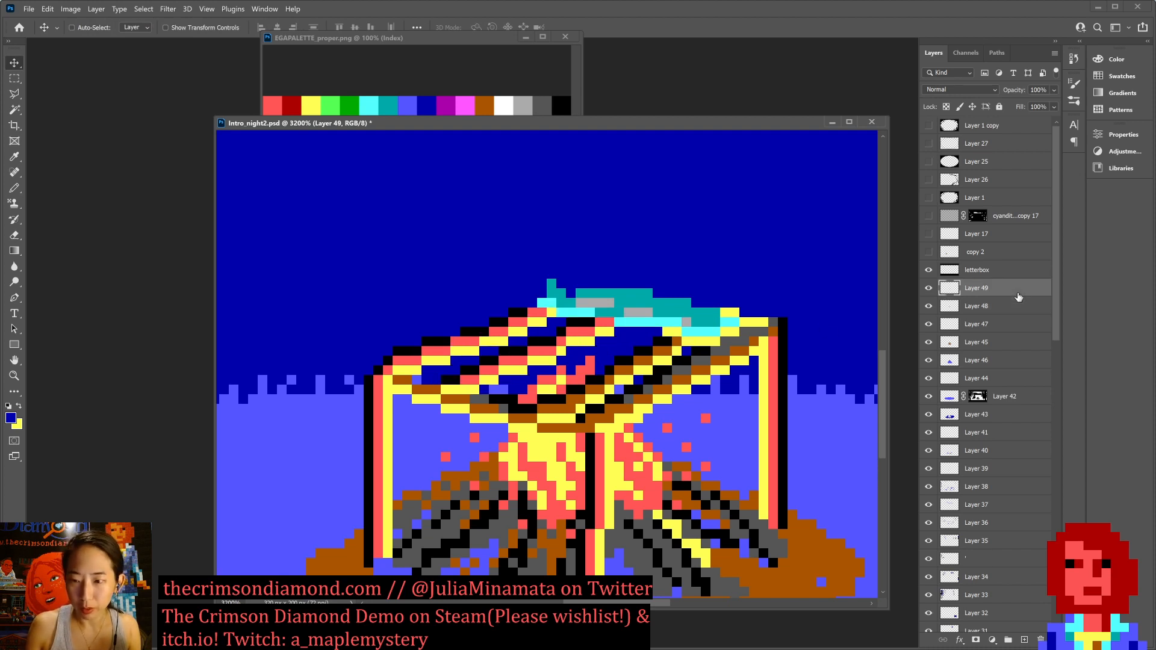
Nudge the copied slat on Layer 49 left and up by one pixel and save the document.
key("Left")
key("Up")
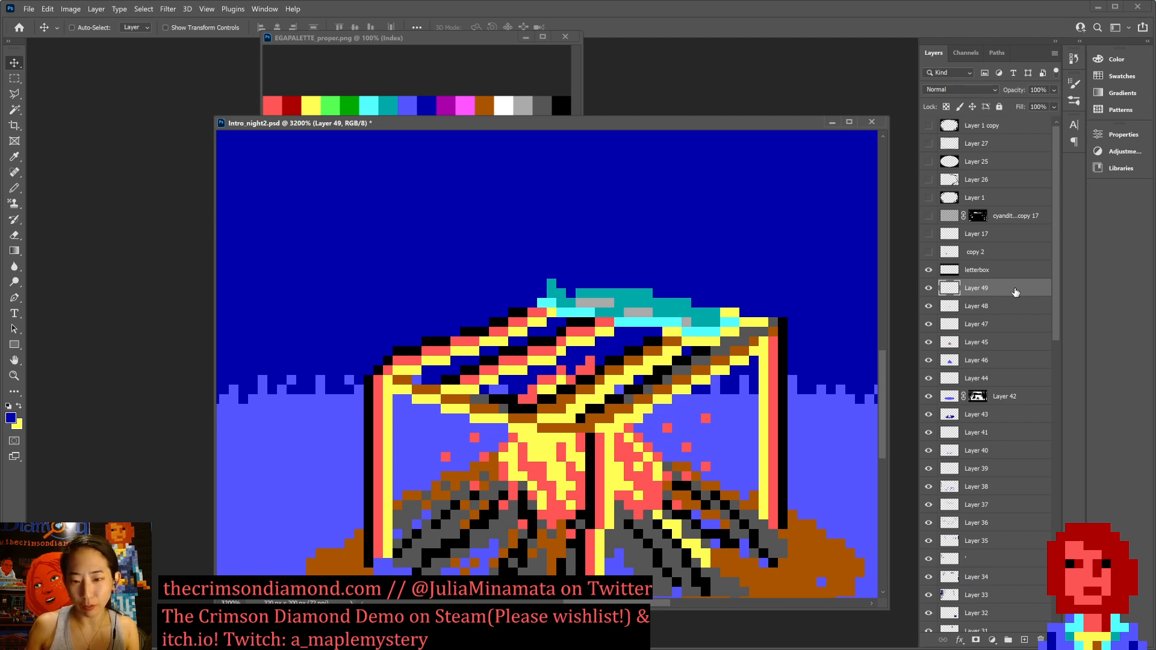
key("ctrl+s")
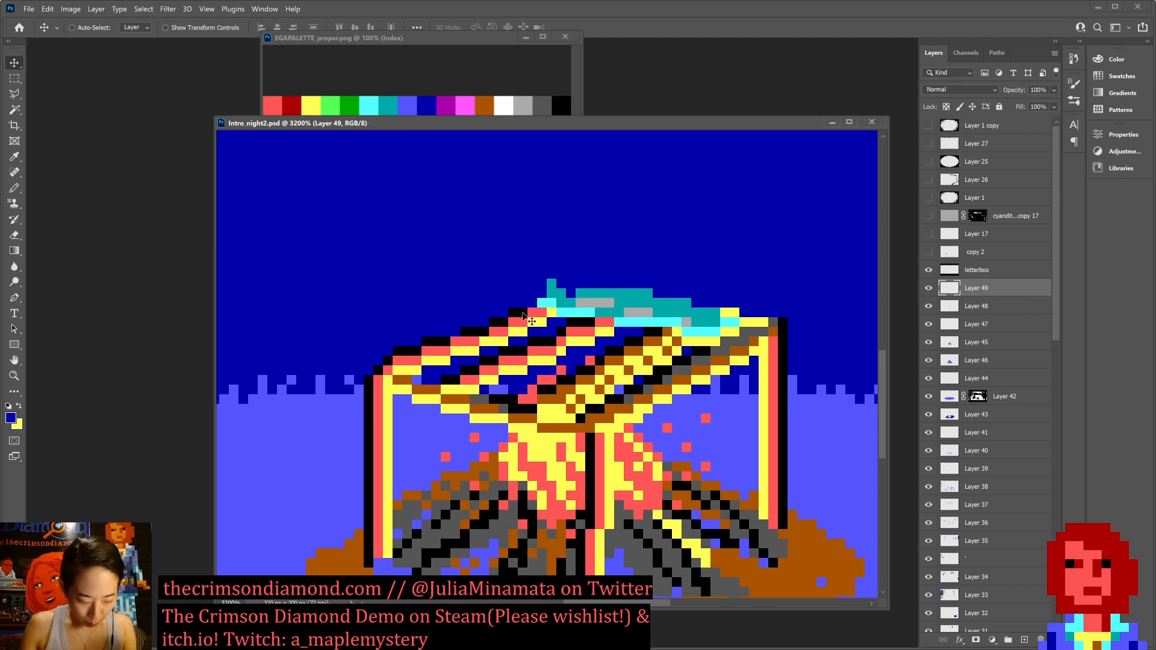
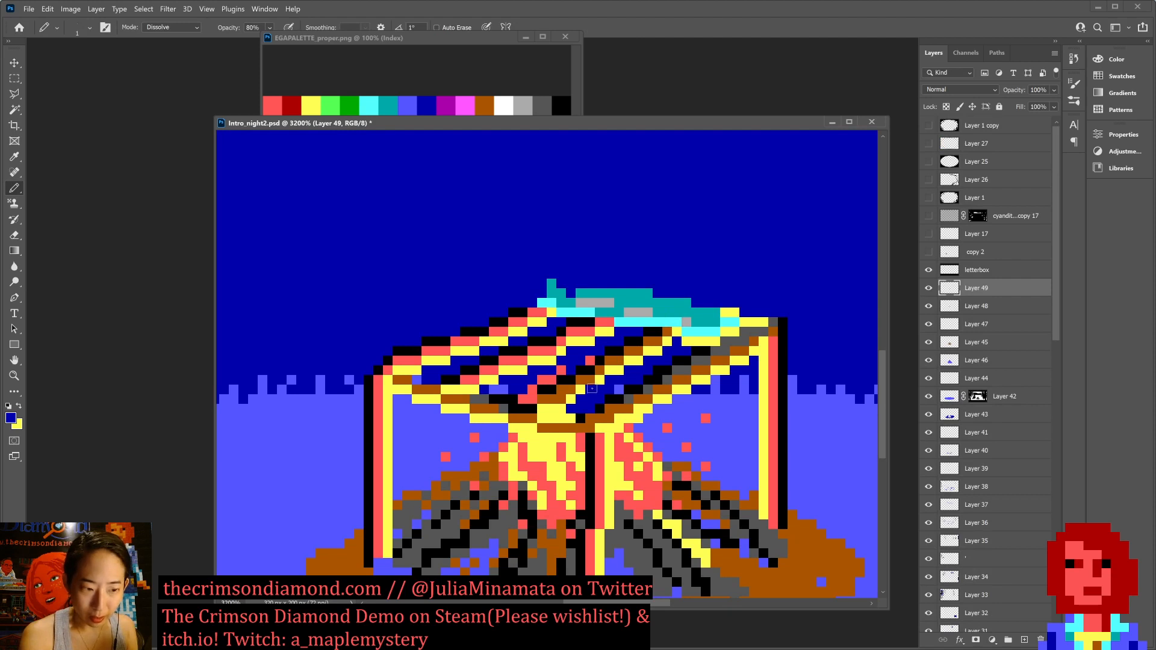
Recolour the brown row of the grill's third slat light red, pixel by pixel along its whole length, with the Pencil.
key("x")
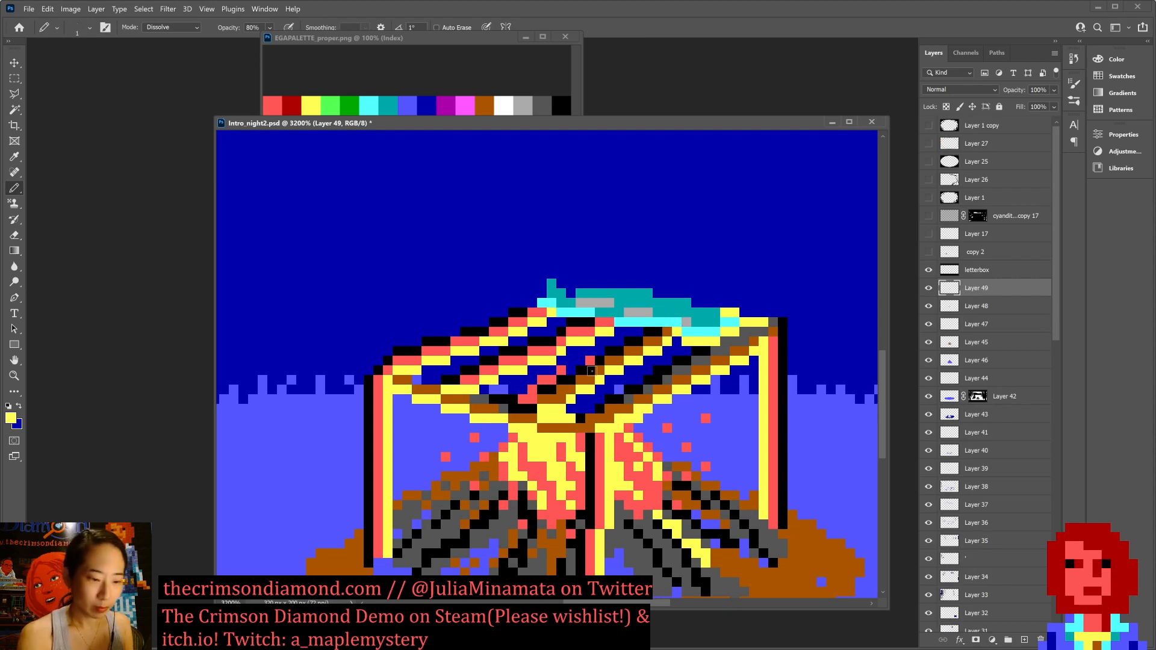
left_click(561, 371, "alt")
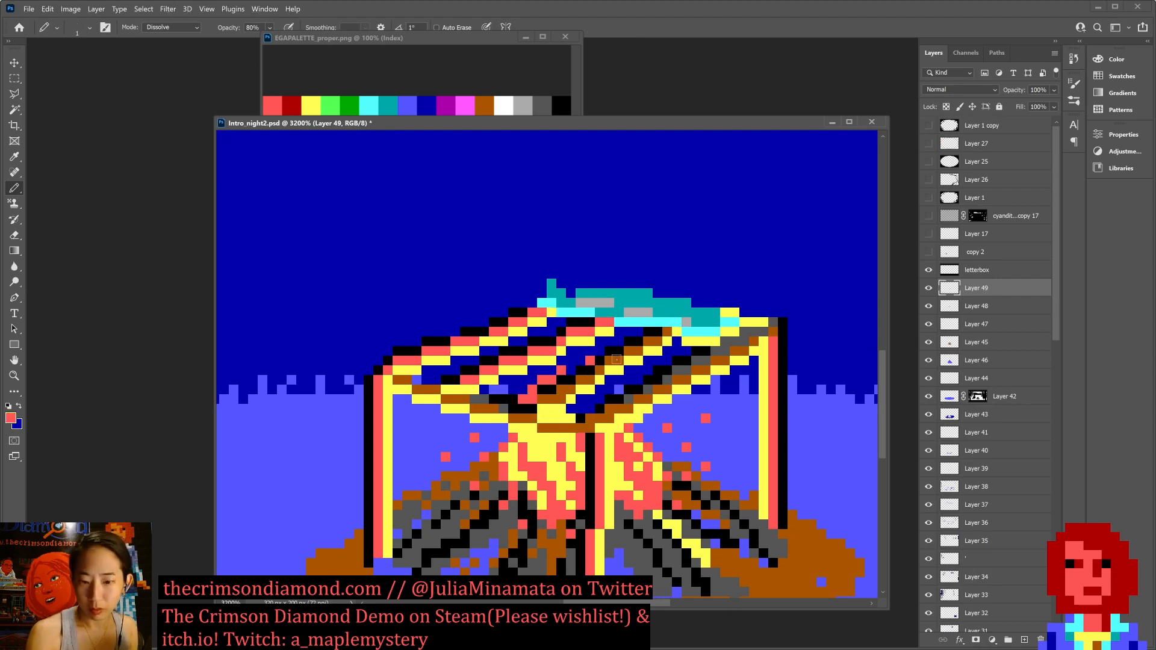
left_click_drag(542, 399, 619, 359)
left_click(571, 388)
left_click(598, 371)
left_click(628, 351)
left_click(639, 350)
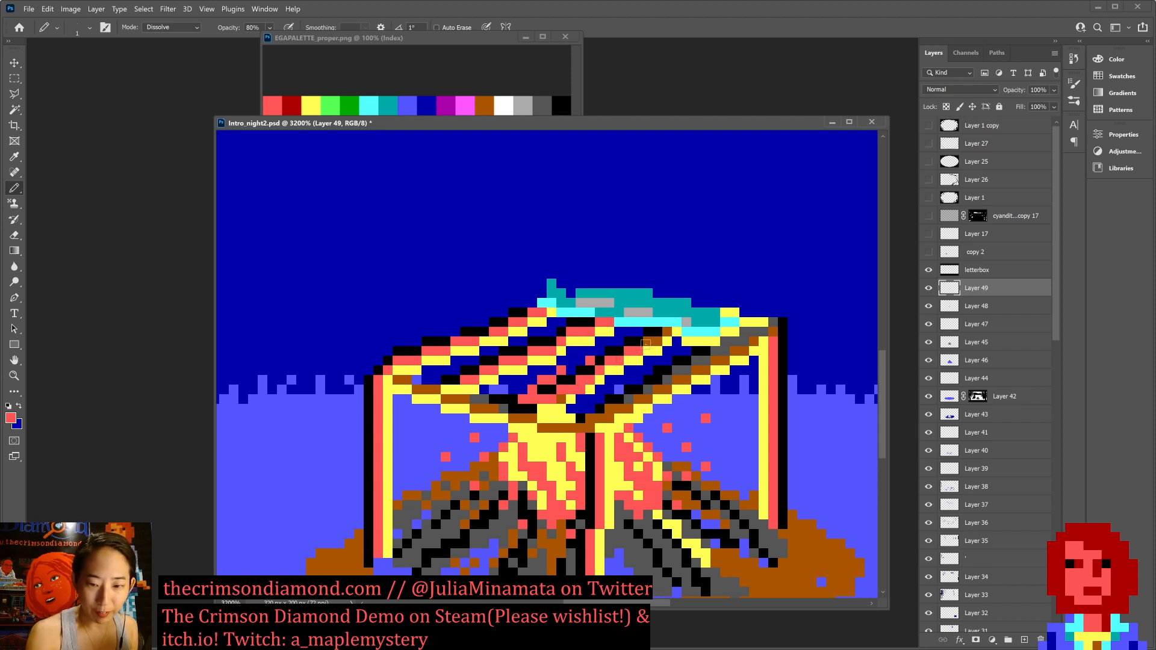
left_click(654, 341)
left_click(667, 331)
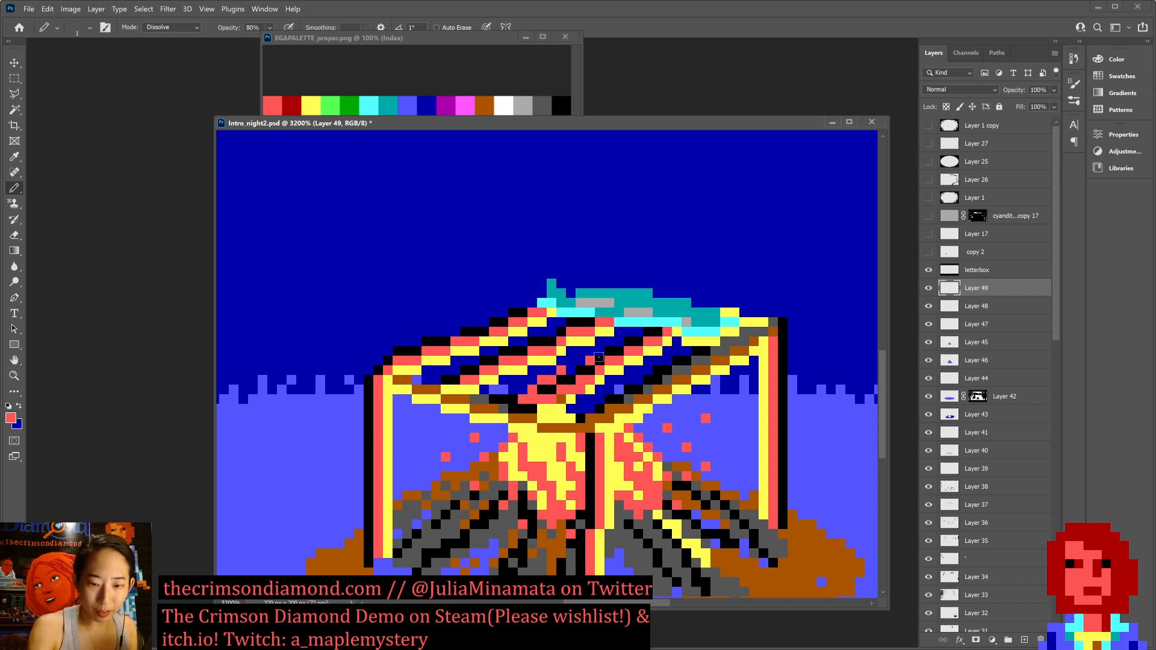
Touch up the third slat's lower half with sampled yellow and black pixels, and save the document.
key("x")
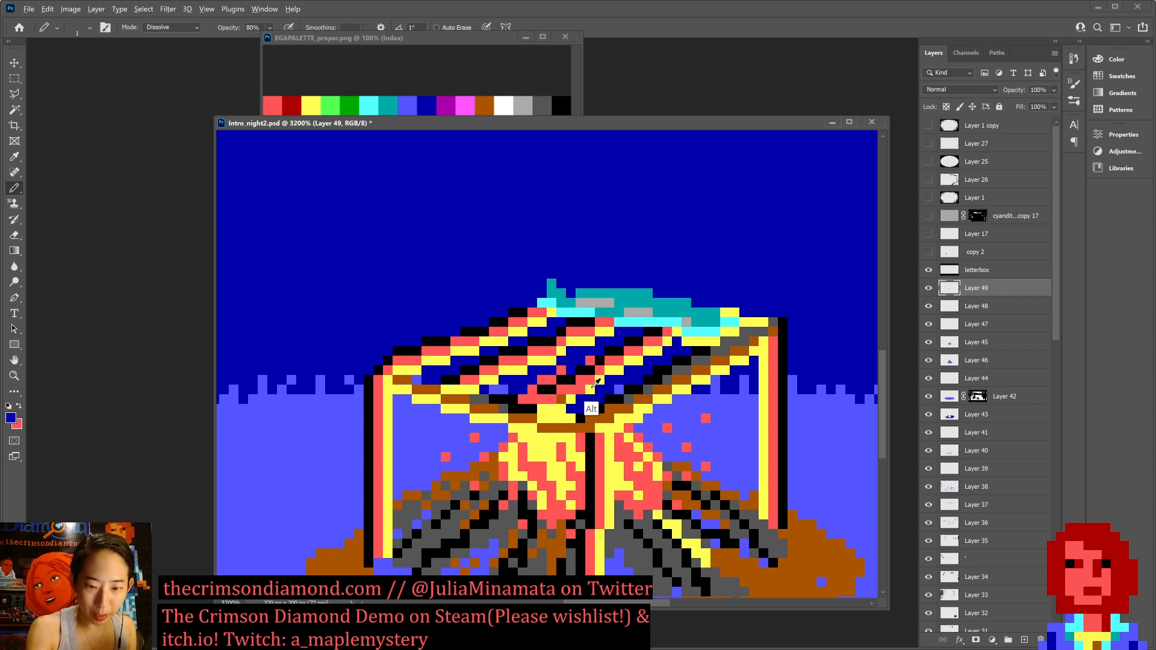
left_click(592, 389, "alt")
left_click(580, 390)
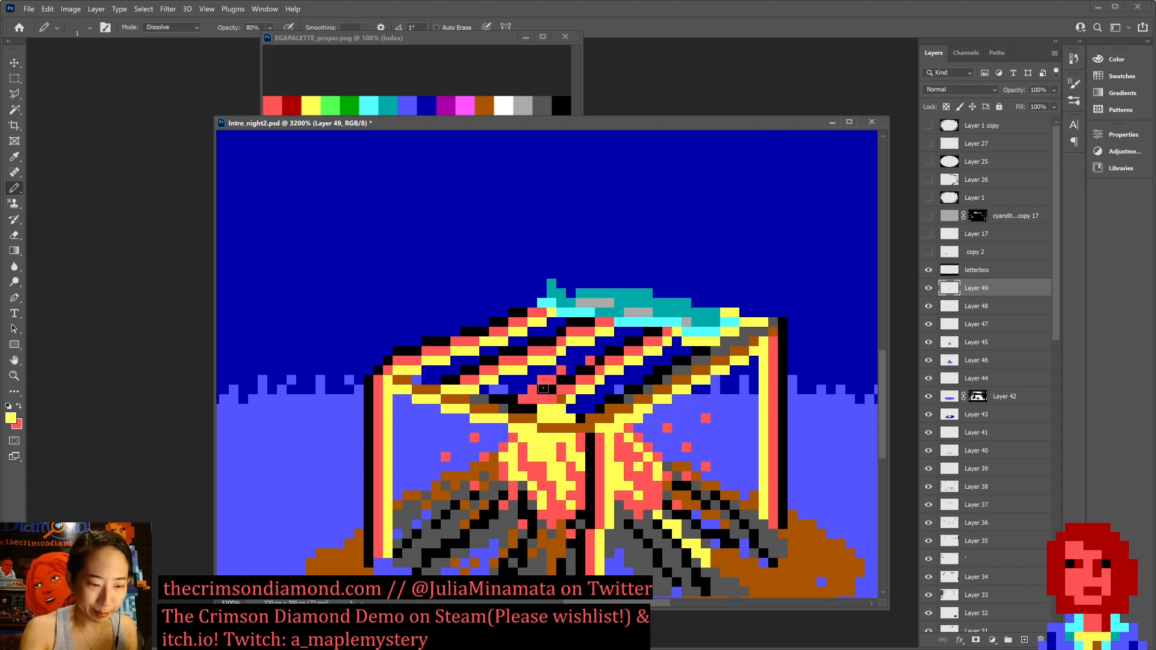
left_click(543, 388, "alt")
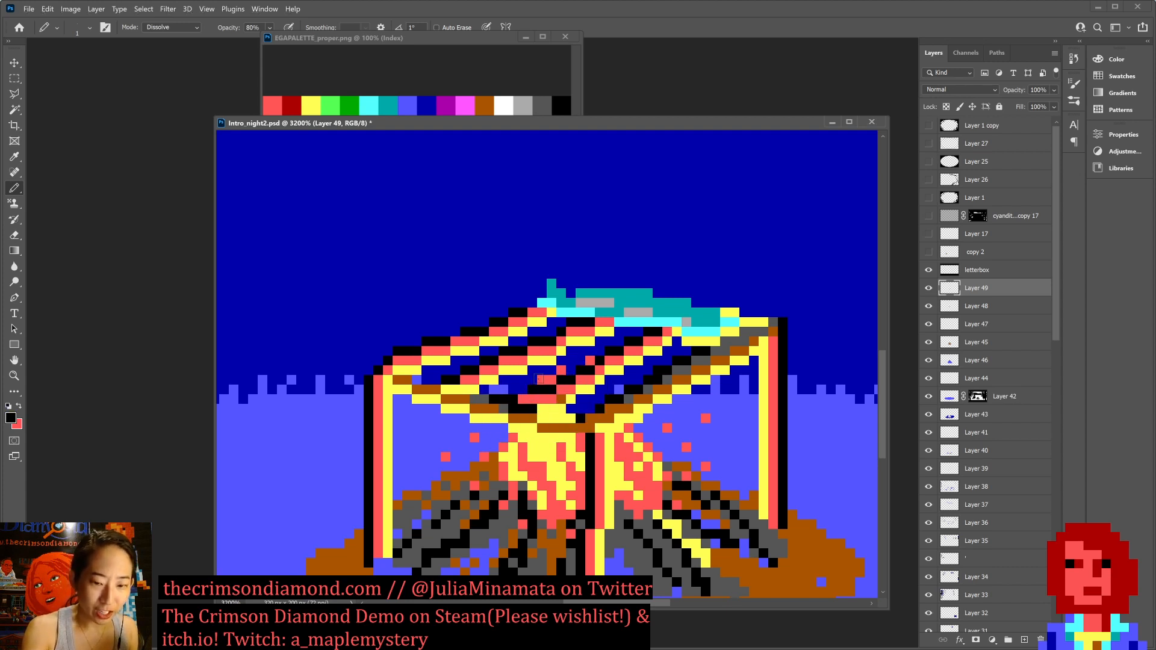
key("ctrl+s")
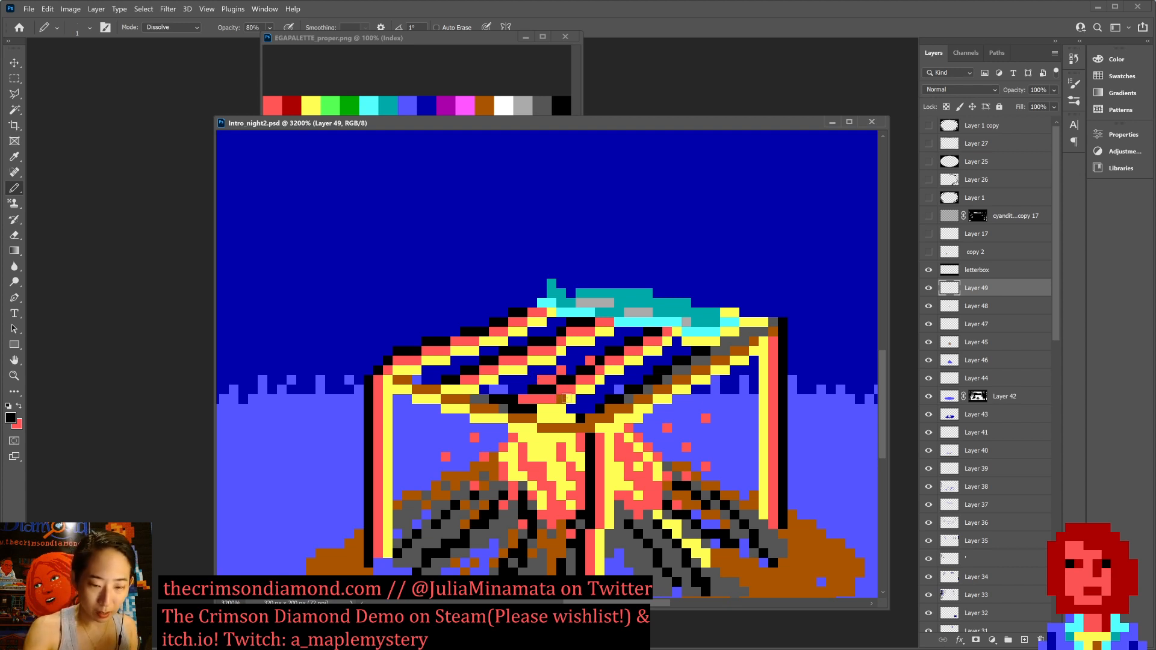
Add yellow at the third slat's lower end and clean the gap beneath it with sampled dark blue.
left_click(556, 434, "alt")
left_click(560, 399)
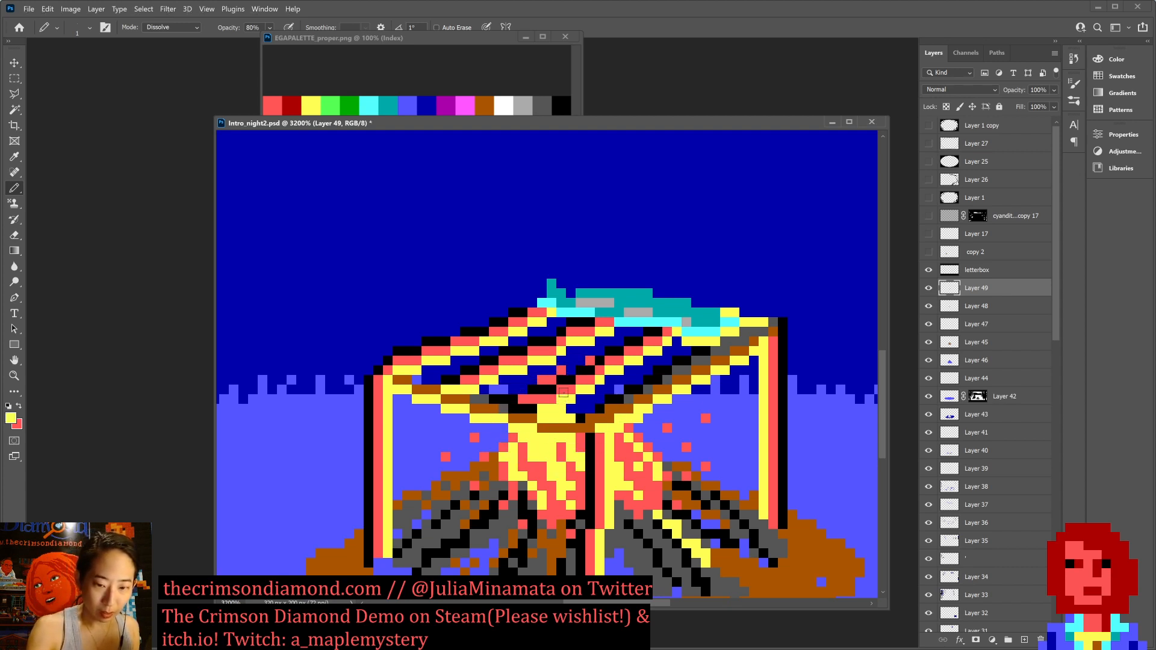
left_click(583, 404, "alt")
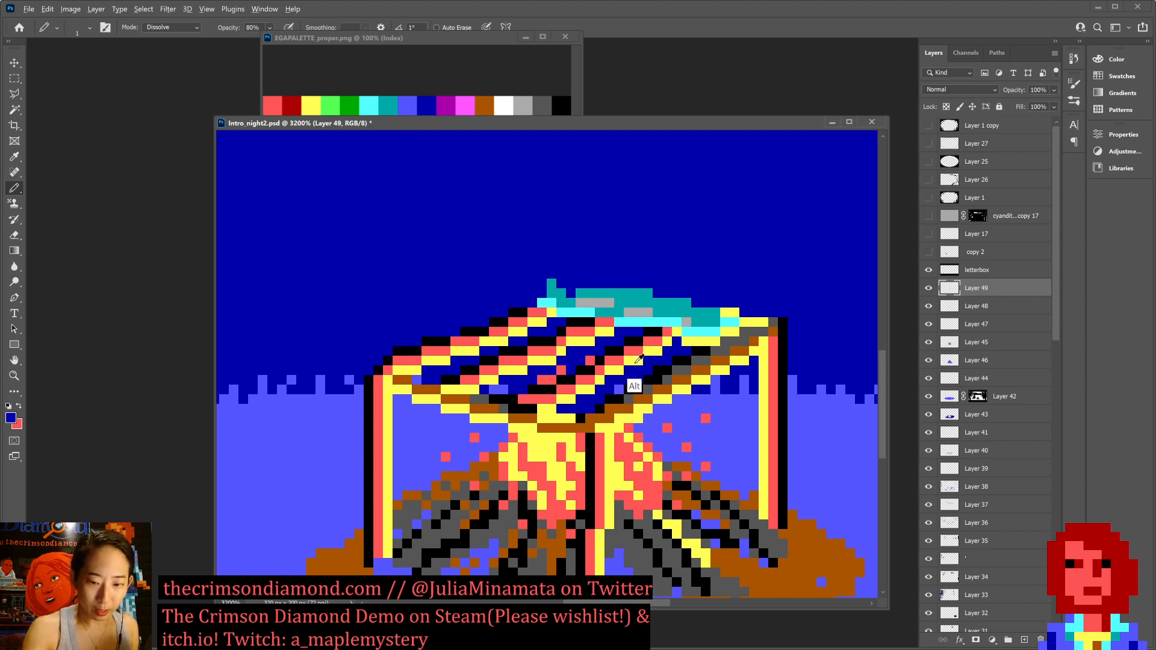
key("alt")
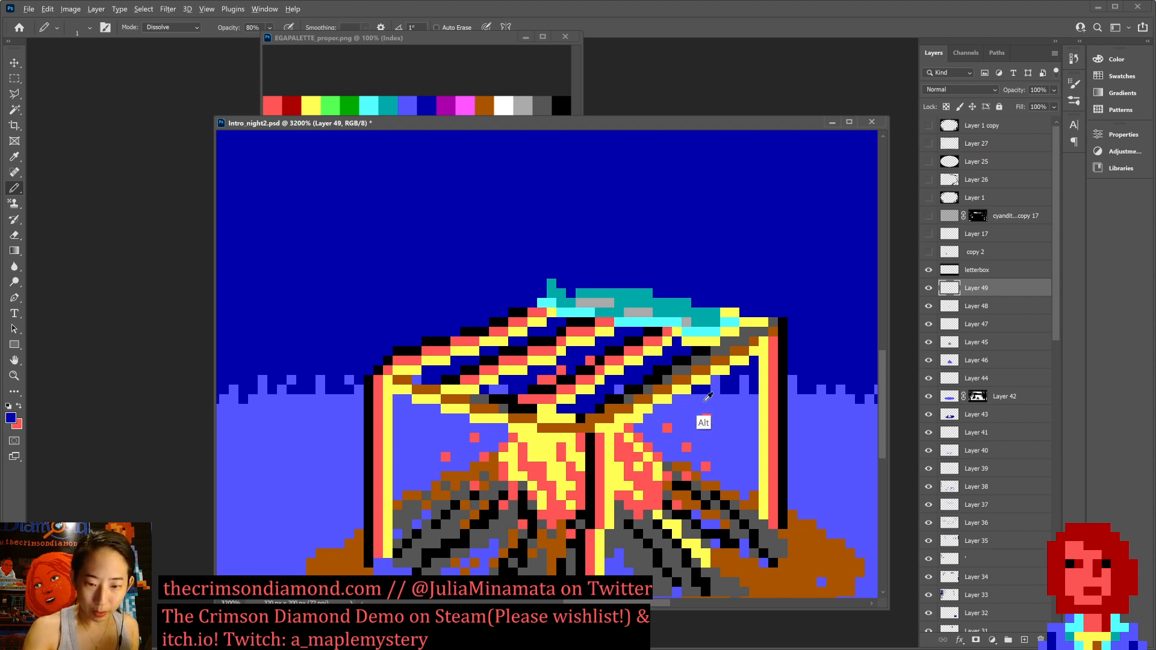
Paint light red flames in the gap below the third slat, tidy their edges with dark blue and black, and save.
left_click(561, 371, "alt")
left_click_drag(563, 410, 600, 395)
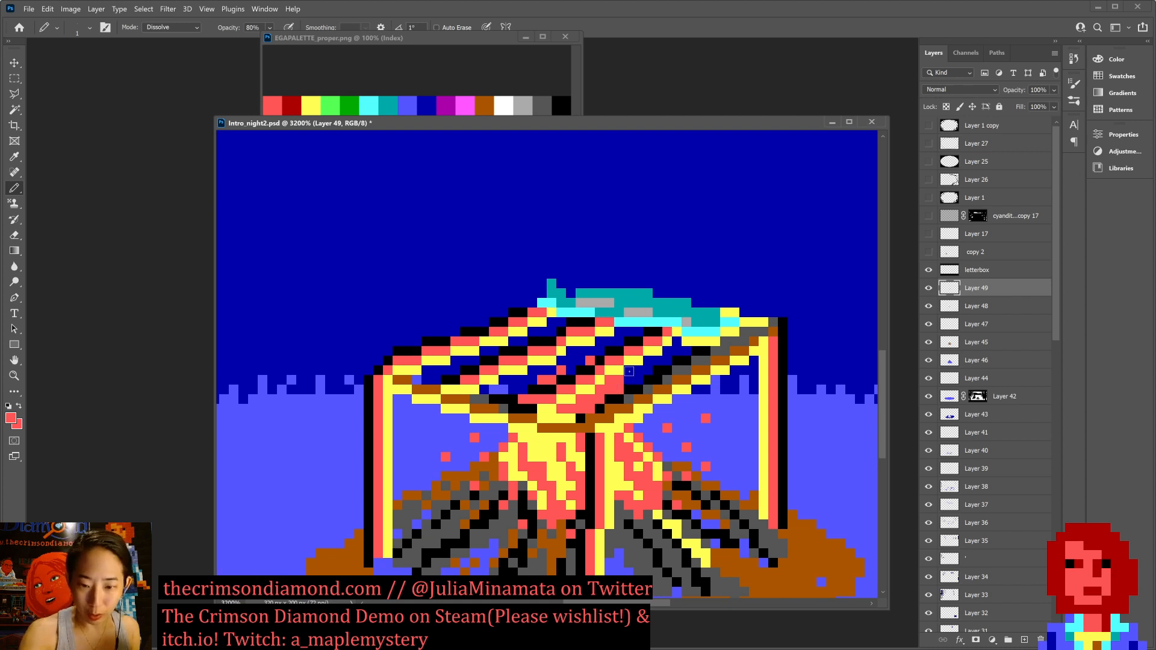
left_click(629, 375, "alt")
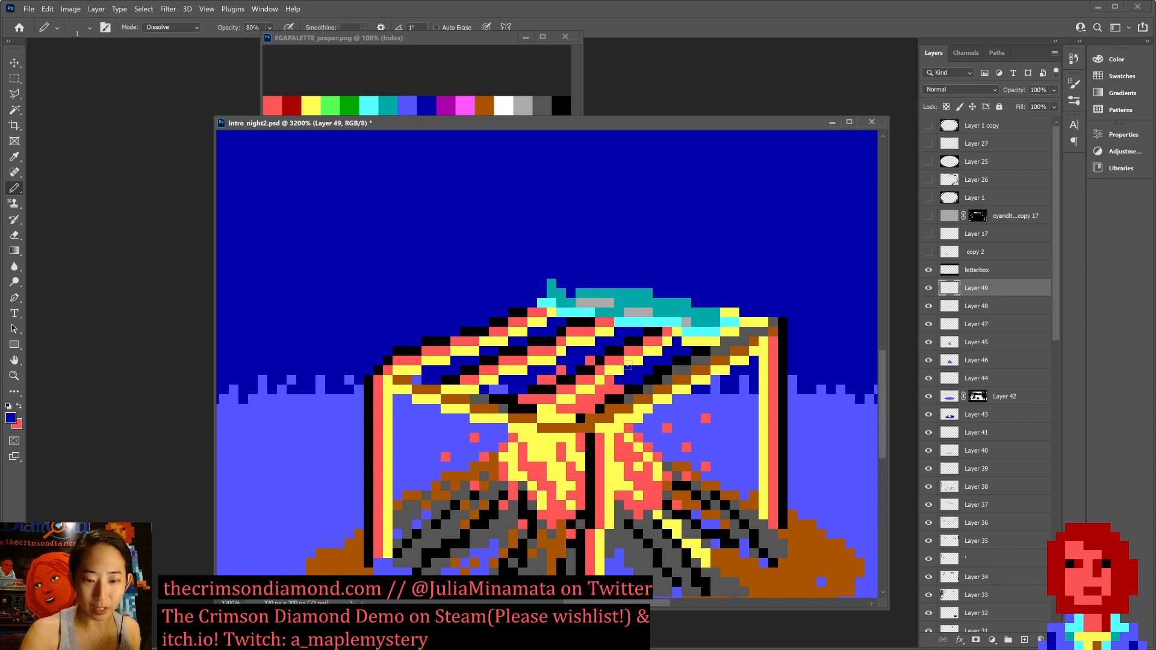
left_click(533, 387, "alt")
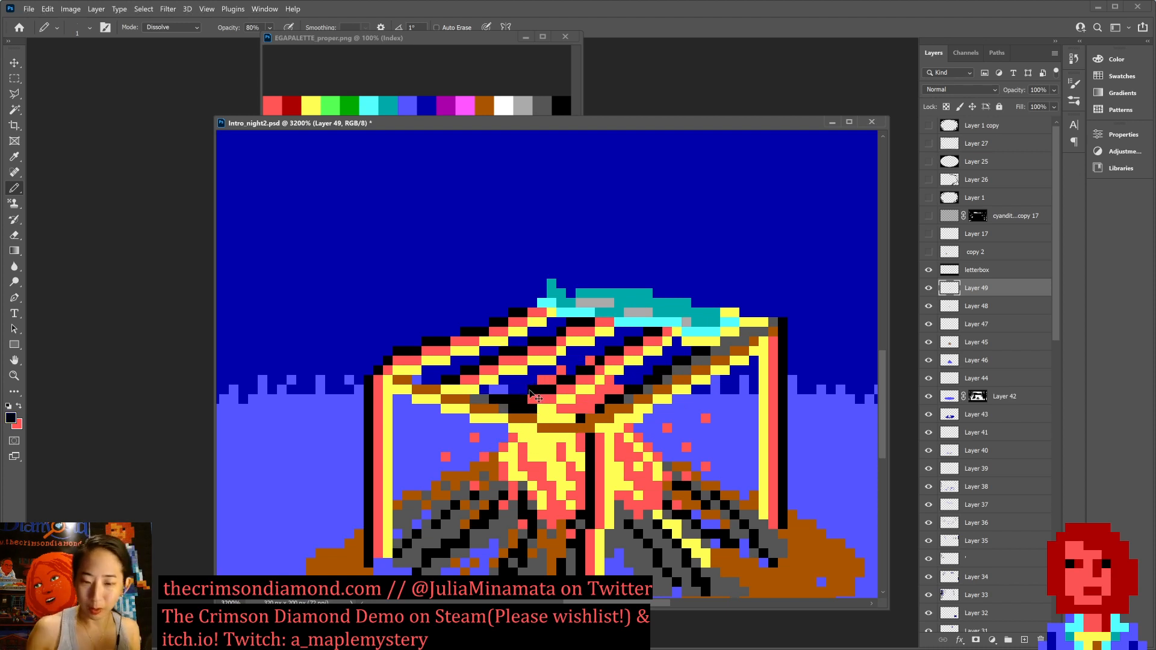
key("ctrl+s")
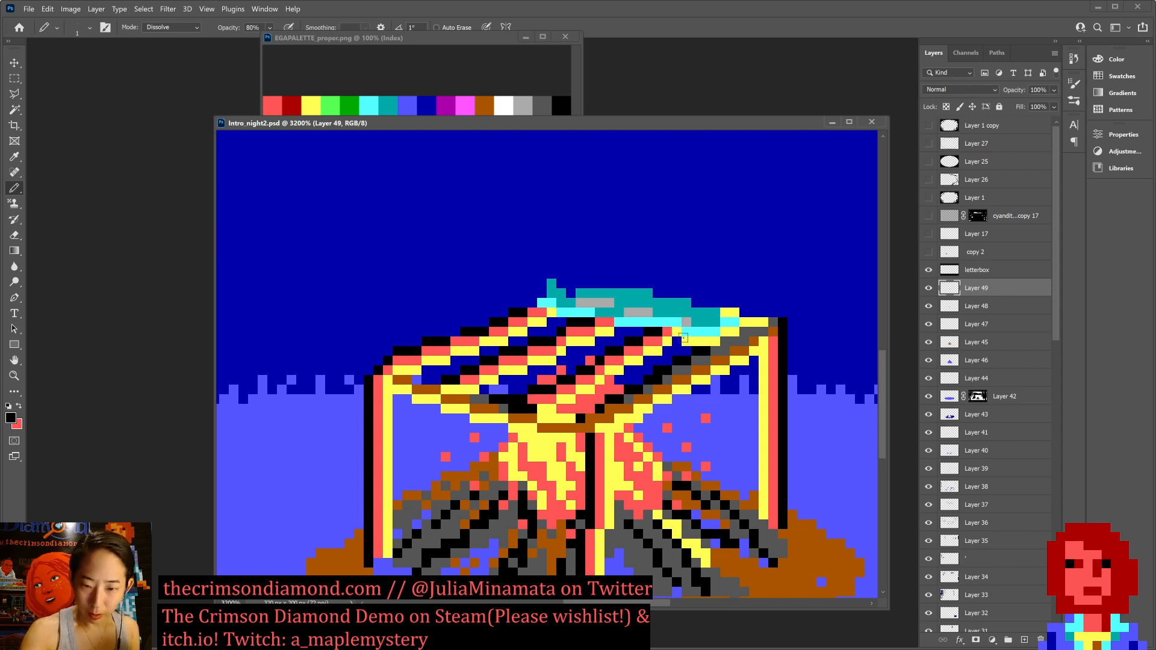
Clean up the upper end of the gap between the third slat and right rail with dark blue, and save.
key("alt")
left_click(677, 347, "alt")
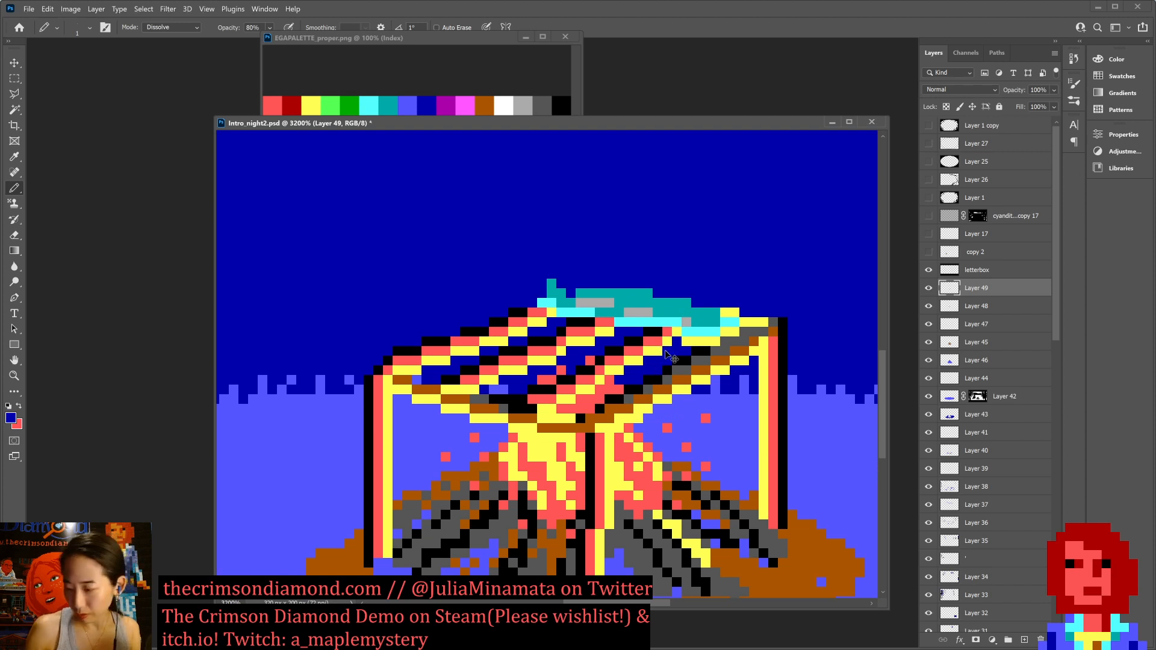
key("ctrl+s")
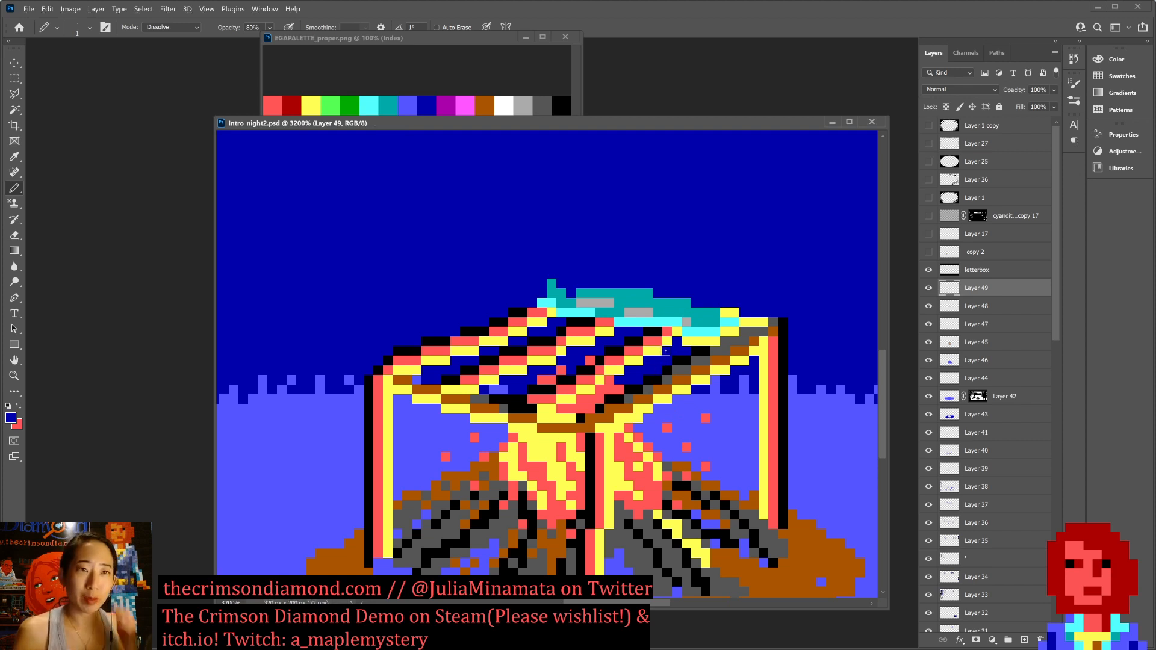
Rework the grill's front corner, where the right rail begins, using sampled brown, light red and yellow pixels.
left_click(600, 402, "alt")
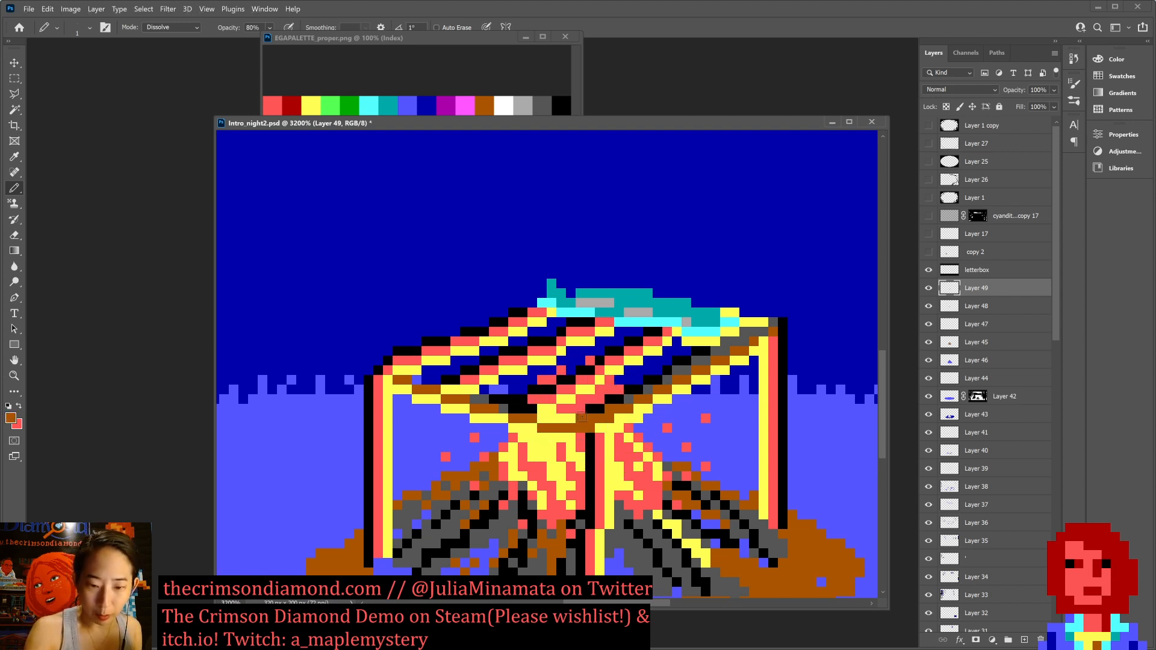
left_click(590, 410, "alt")
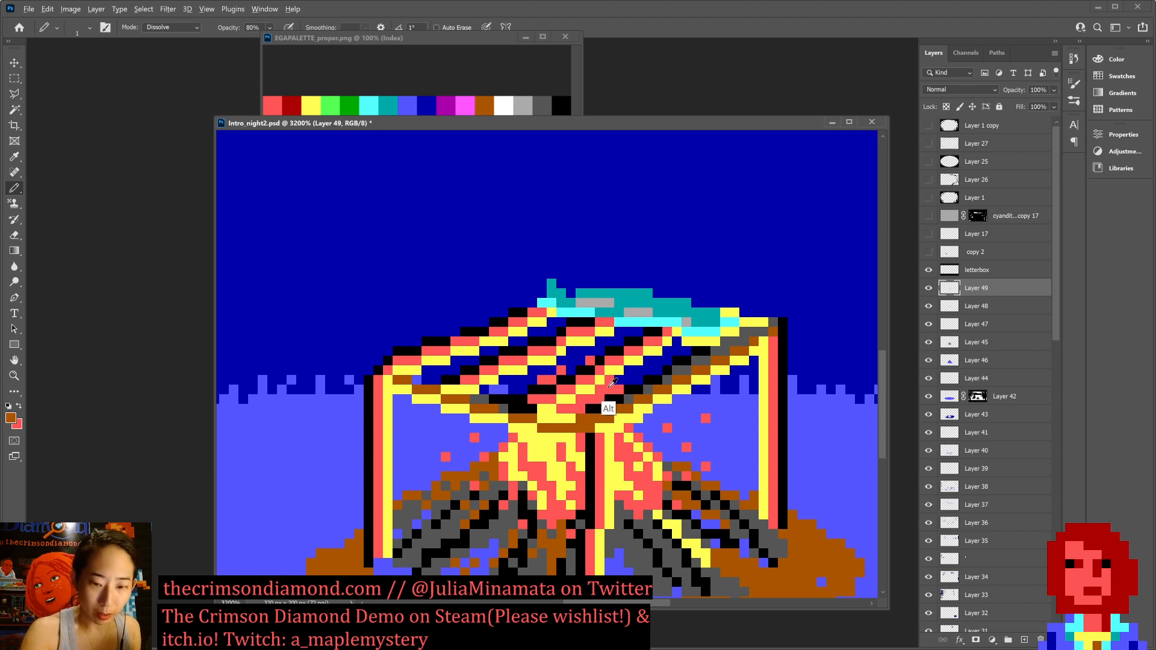
left_click(609, 386, "alt")
left_click(589, 417)
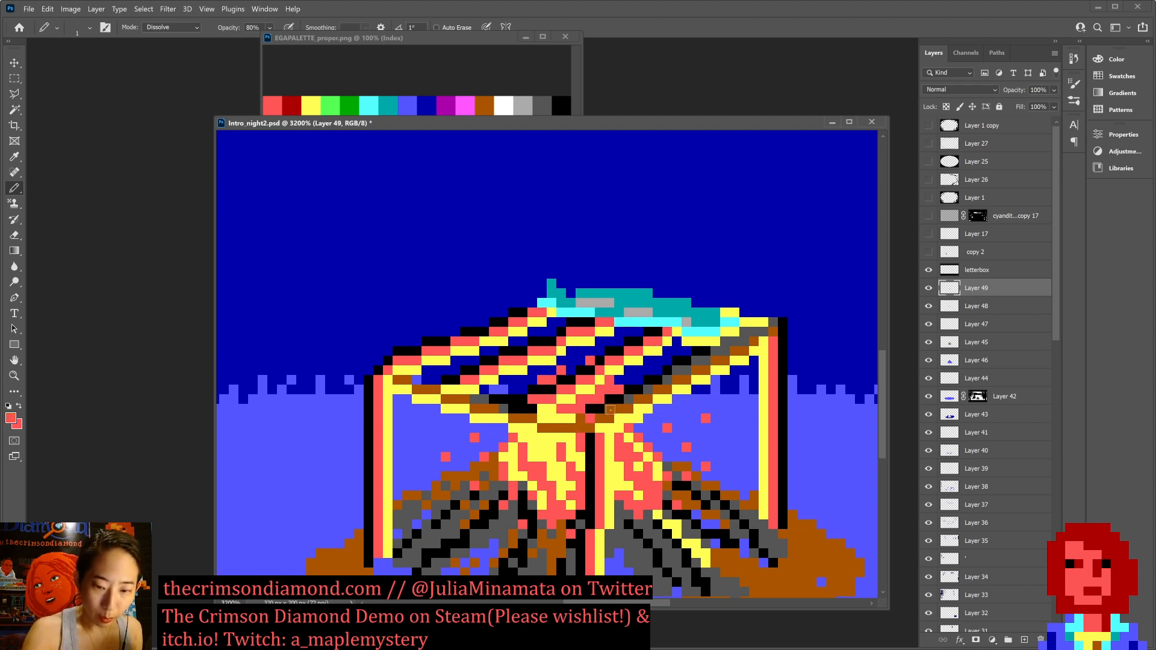
left_click_drag(599, 418, 610, 418)
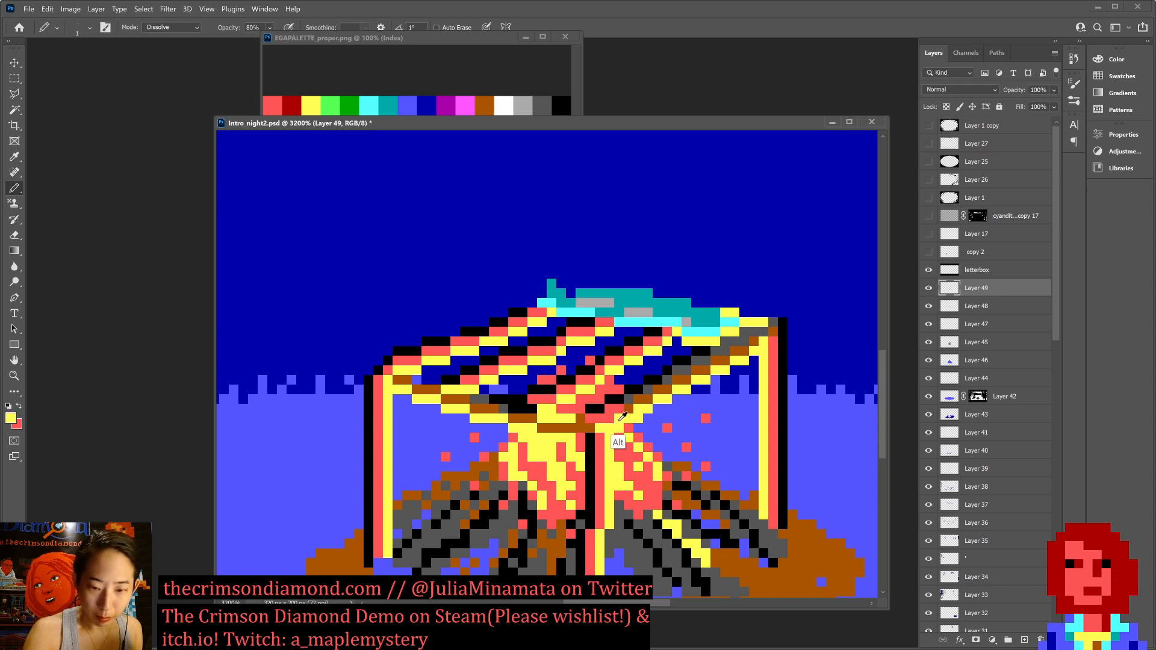
left_click(618, 420, "alt")
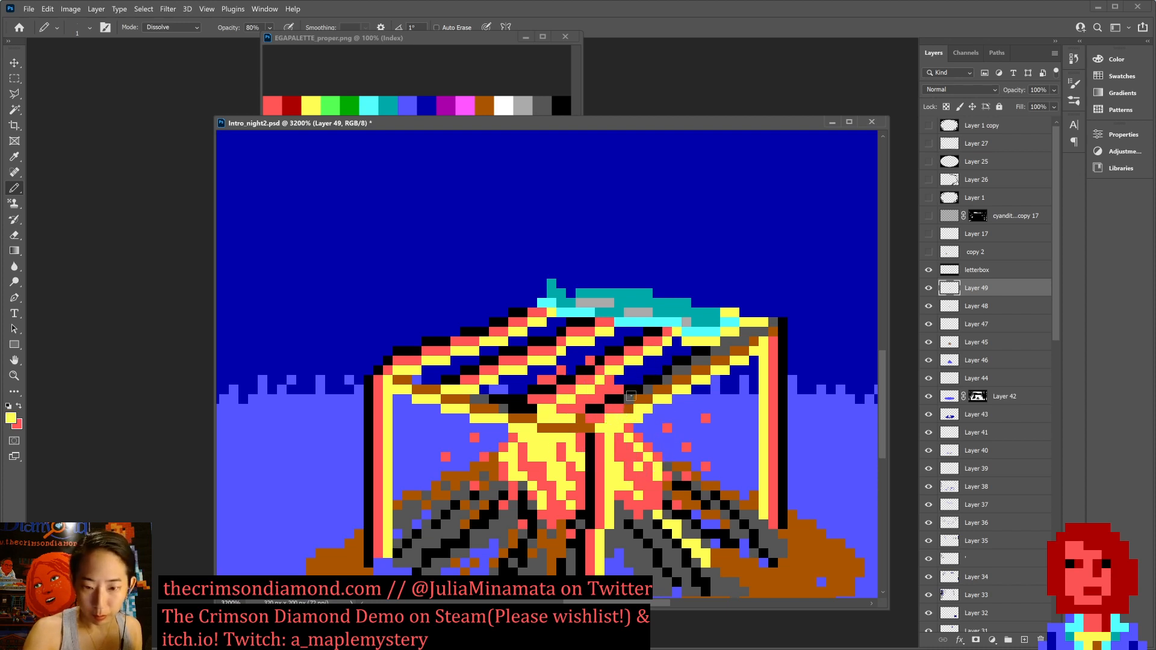
Recolour the upper row of the grill's right rail light red and save the document.
key("x")
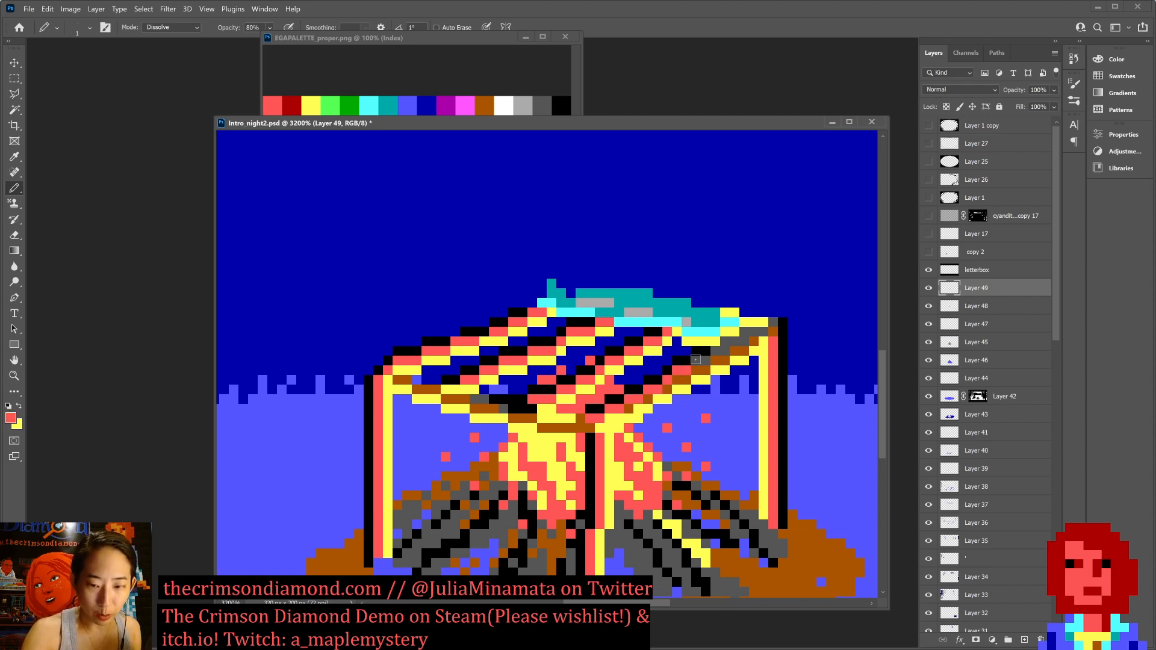
left_click(717, 350)
key("ctrl+s")
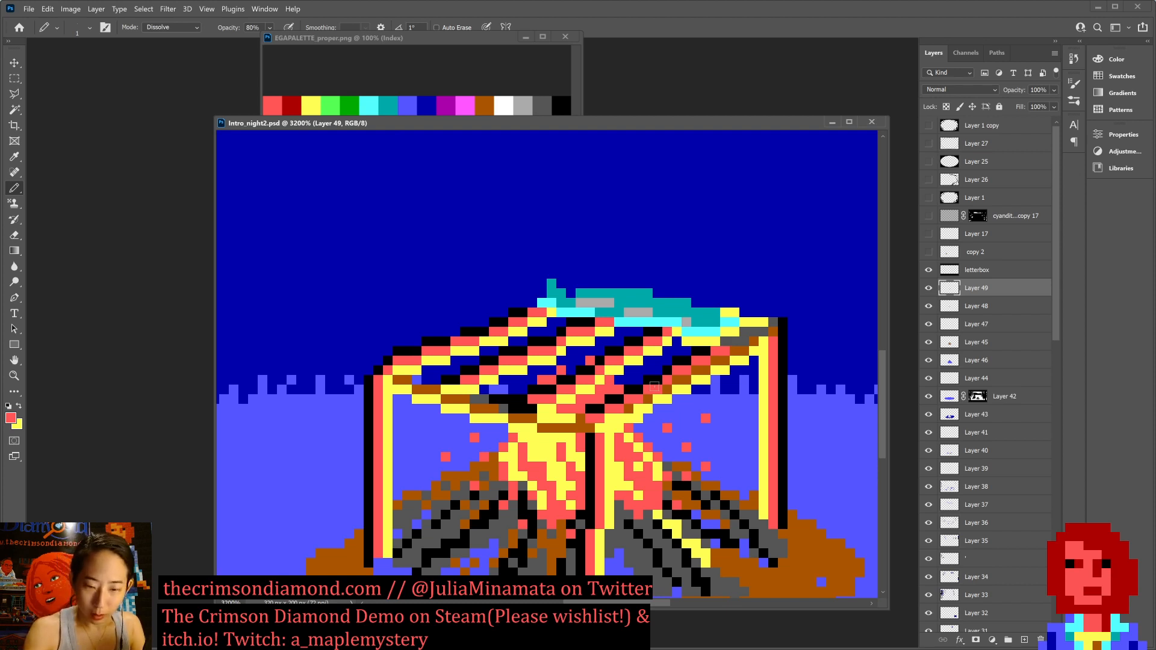
Paint a yellow row along the grill's right rail, directly beneath its light red row.
key("x")
left_click(628, 408)
left_click(648, 399)
left_click_drag(666, 389, 746, 351)
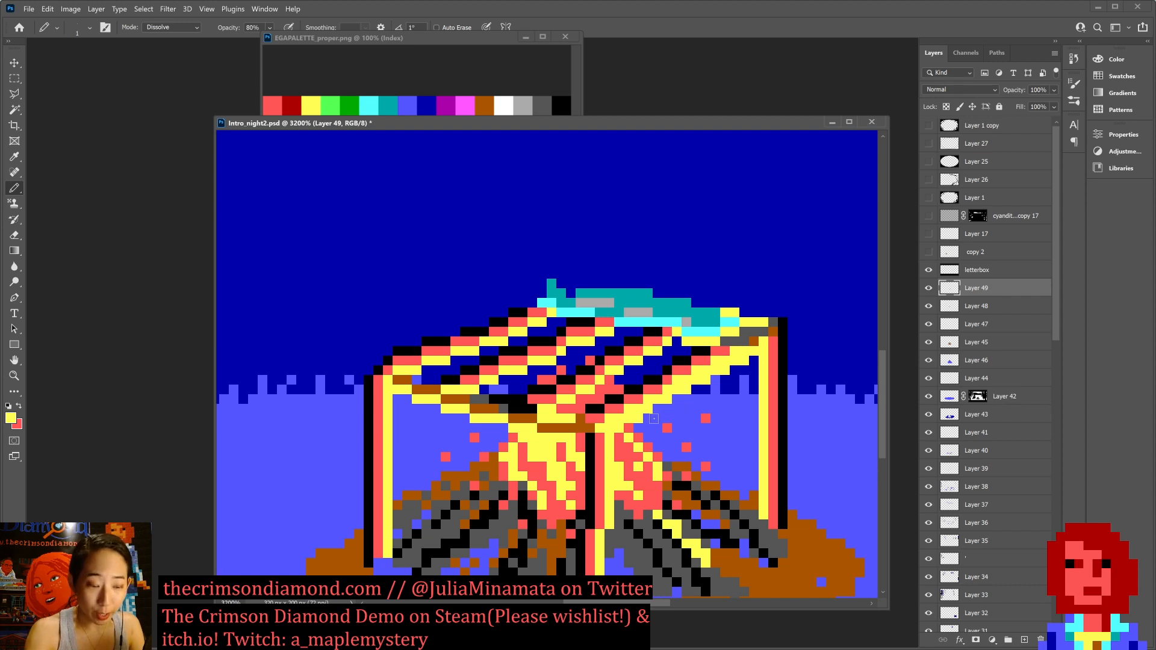
Trim the right rail's lower edge by painting over surplus yellow with the sampled light and dark background blues, and save.
key("x")
left_click(637, 416, "alt")
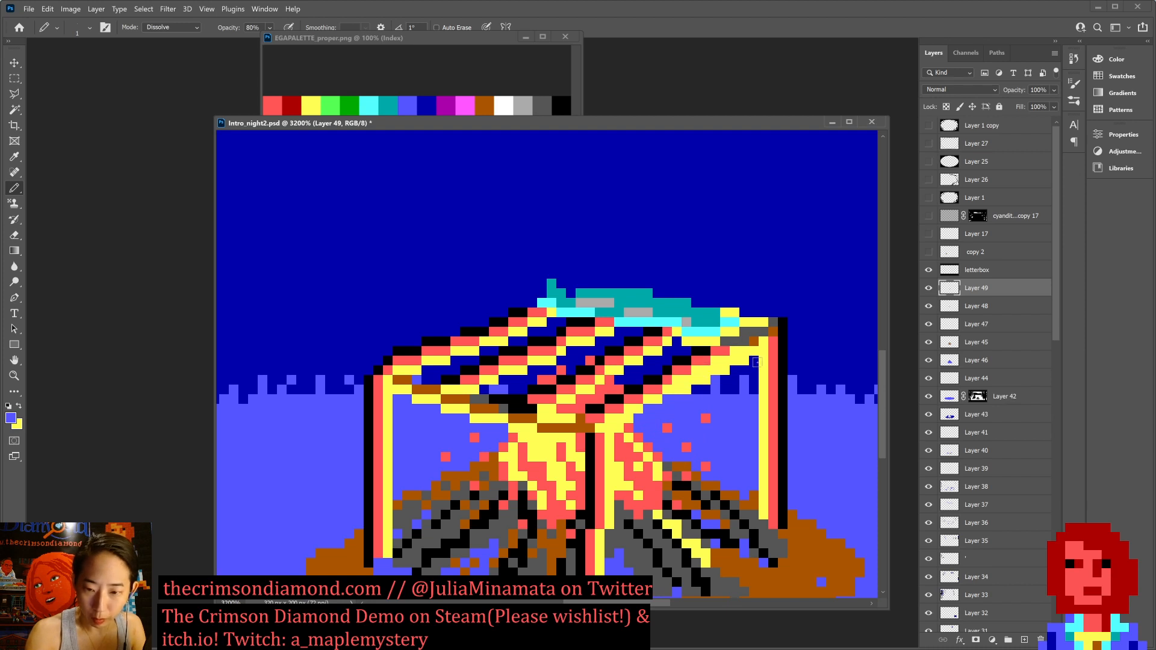
left_click(749, 360, "alt")
mouse_move(734, 361)
left_mouse_down()
mouse_move(749, 360)
mouse_move(685, 392)
left_mouse_up()
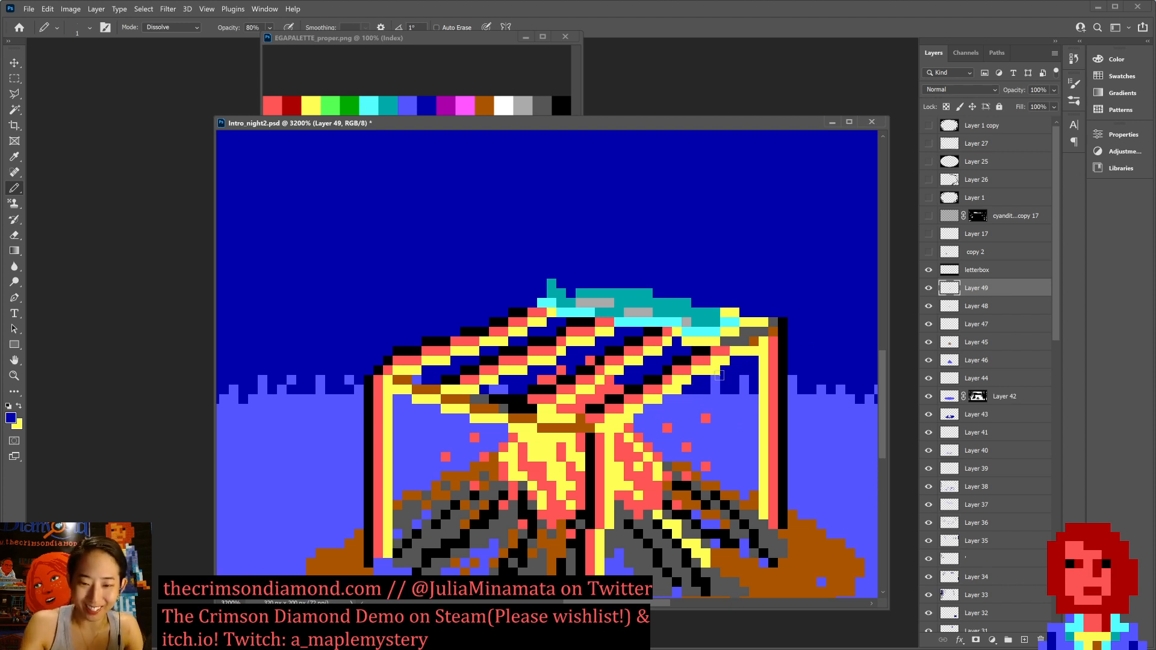
left_click(716, 370)
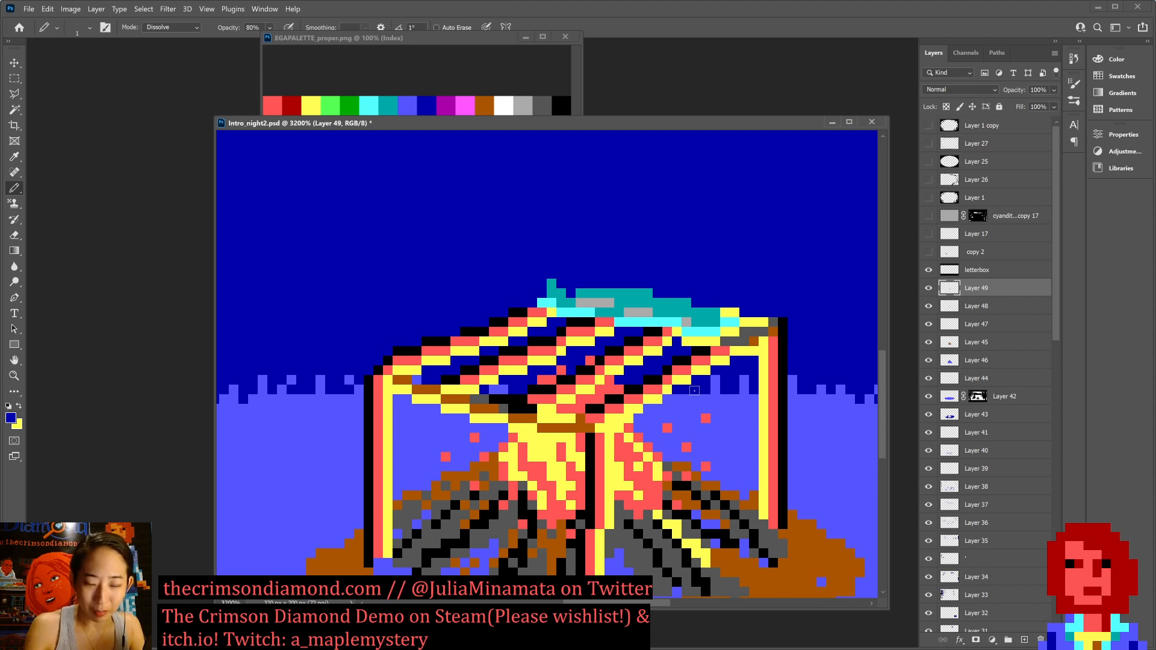
key("ctrl+s")
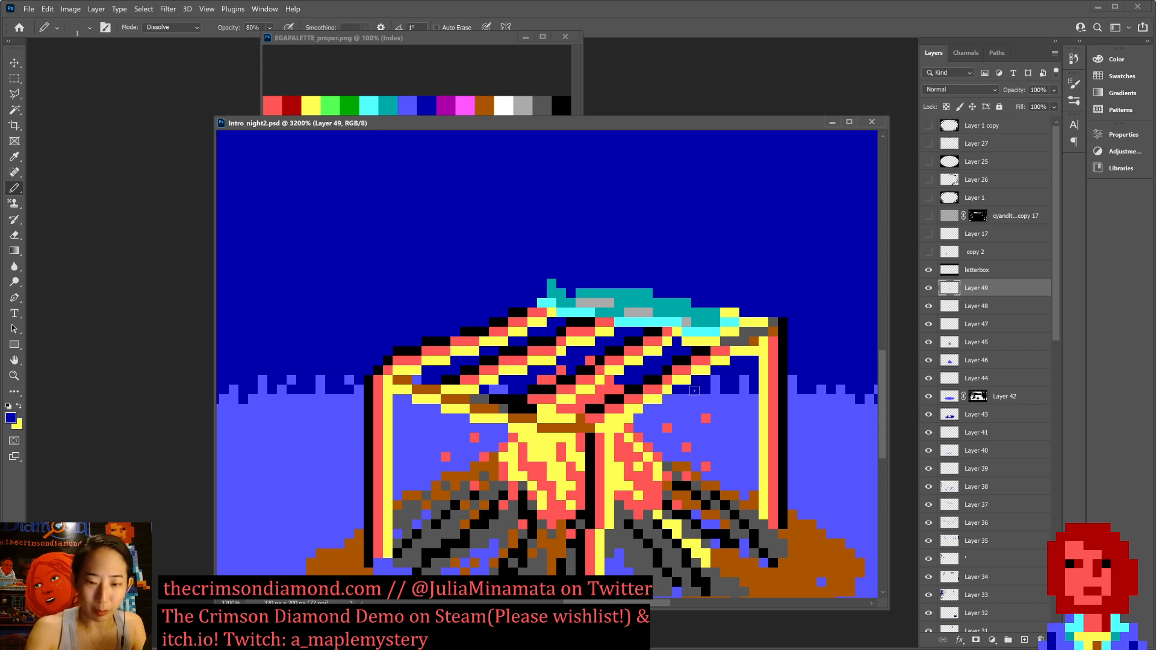
Add light red flame pixels just below the grill's front corner, save, and check the grill within the whole scene.
key("alt")
left_click(630, 428, "alt")
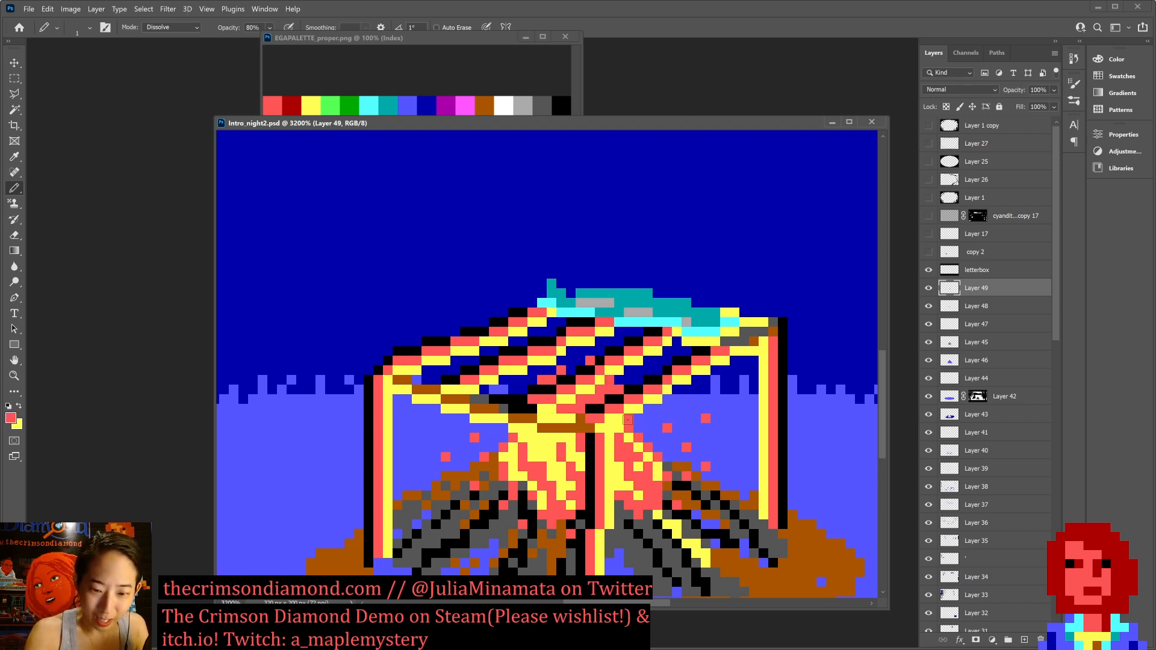
left_click(622, 427)
key("ctrl+s")
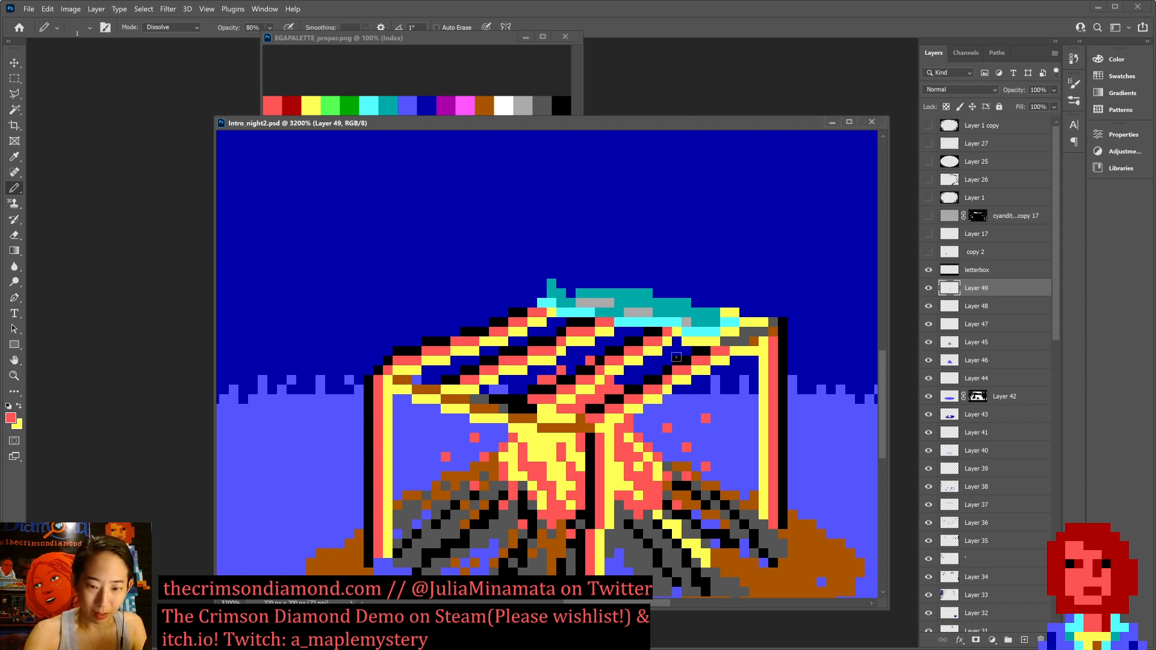
scroll(682, 346, "down", 3)
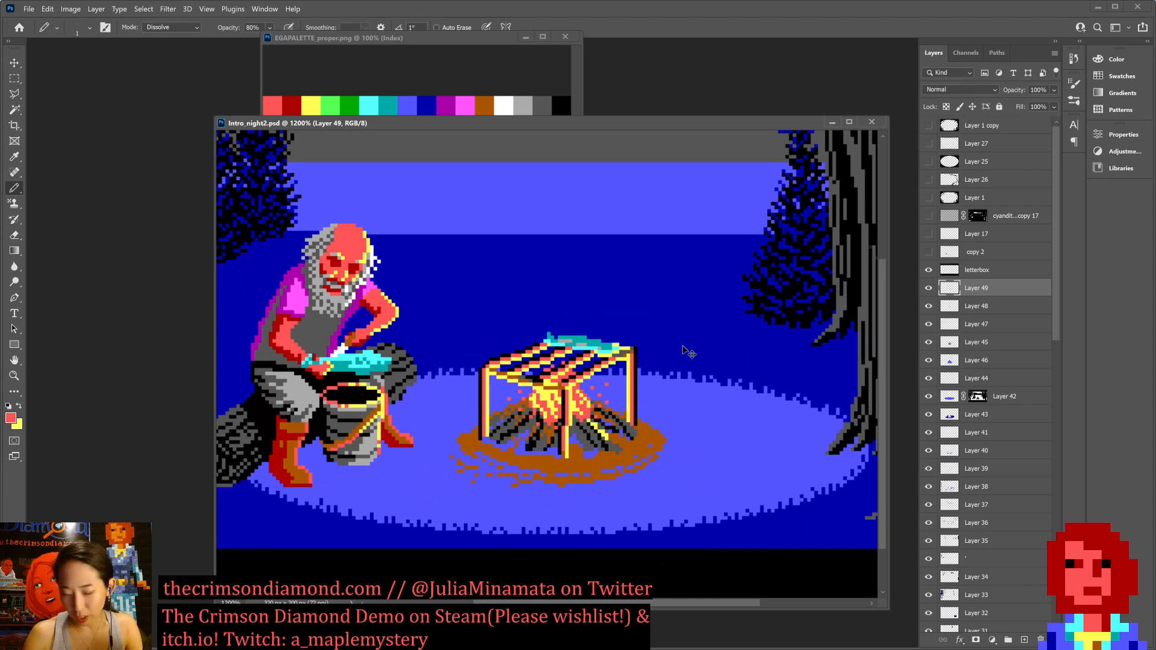
Save the document and check the grill within the whole night scene.
scroll(548, 370, "up", 3)
key("x")
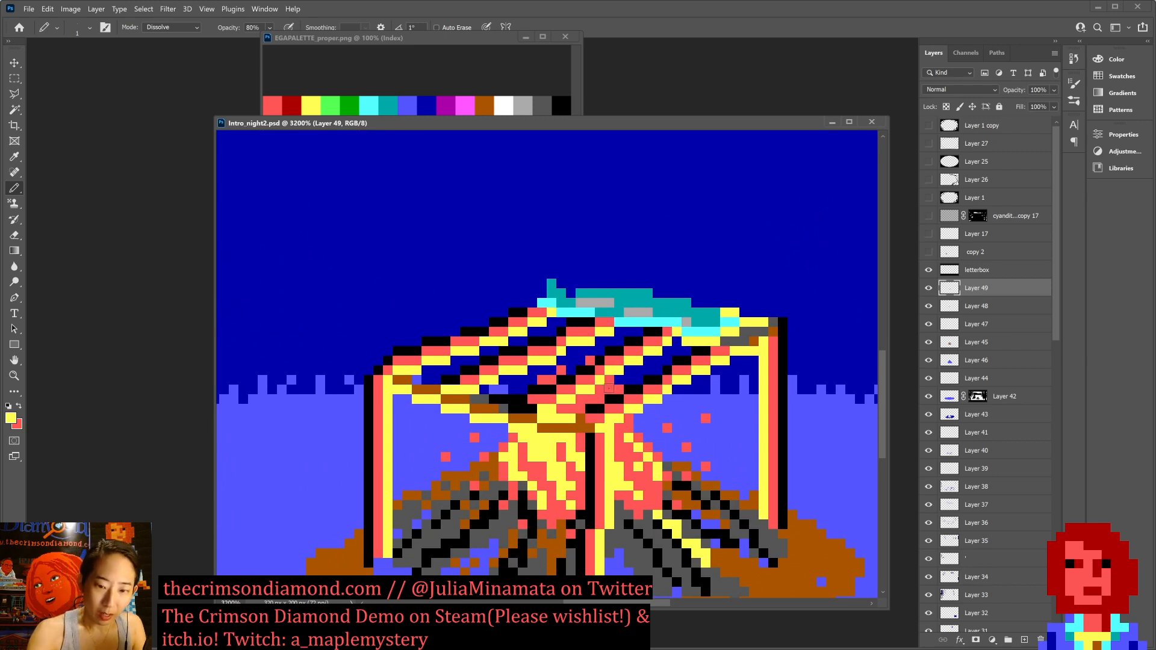
key("ctrl+s")
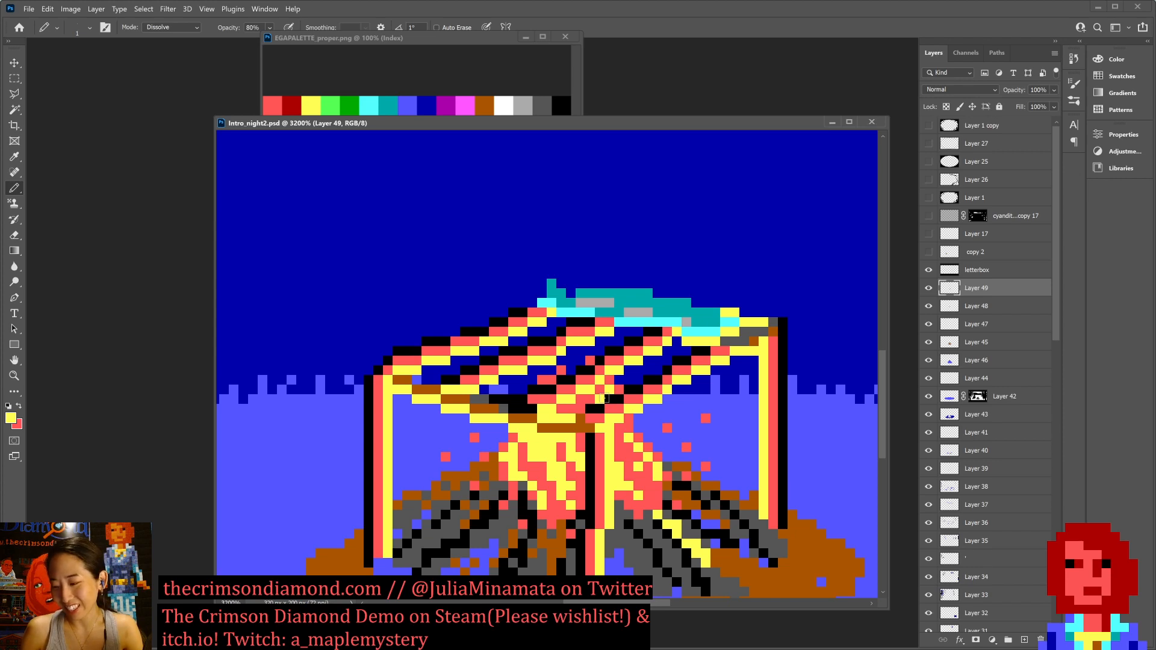
scroll(604, 398, "down", 6)
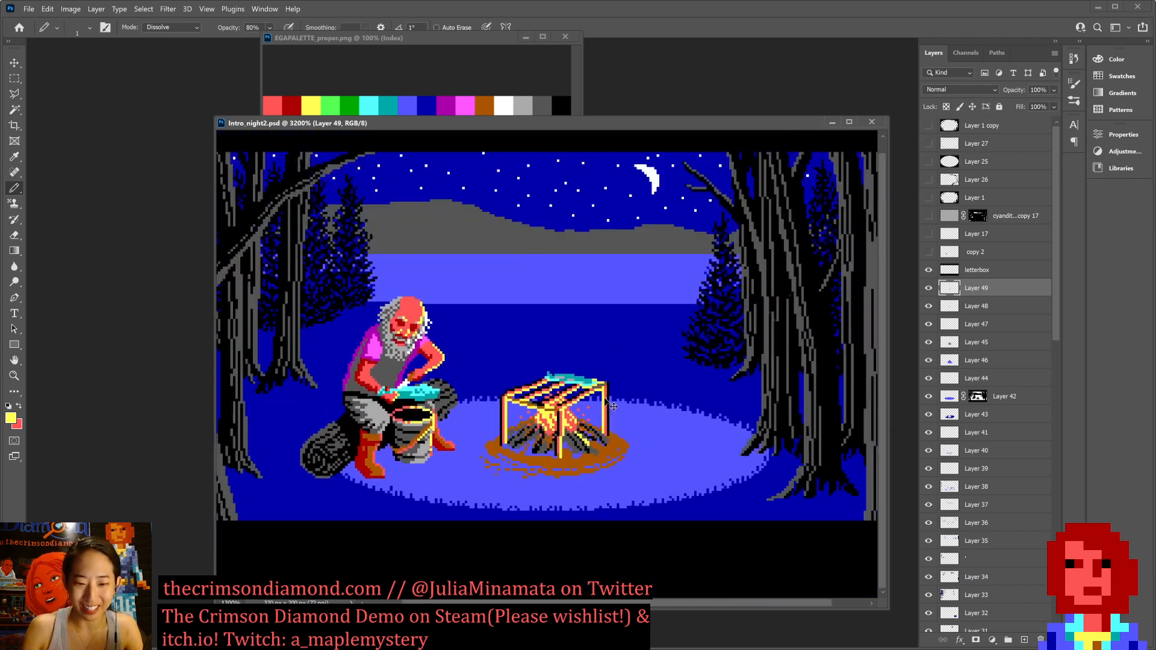
Touch up the pixels at the grill's back right corner with light red, yellow and sampled black.
scroll(608, 404, "up", 3)
scroll(605, 401, "up", 3)
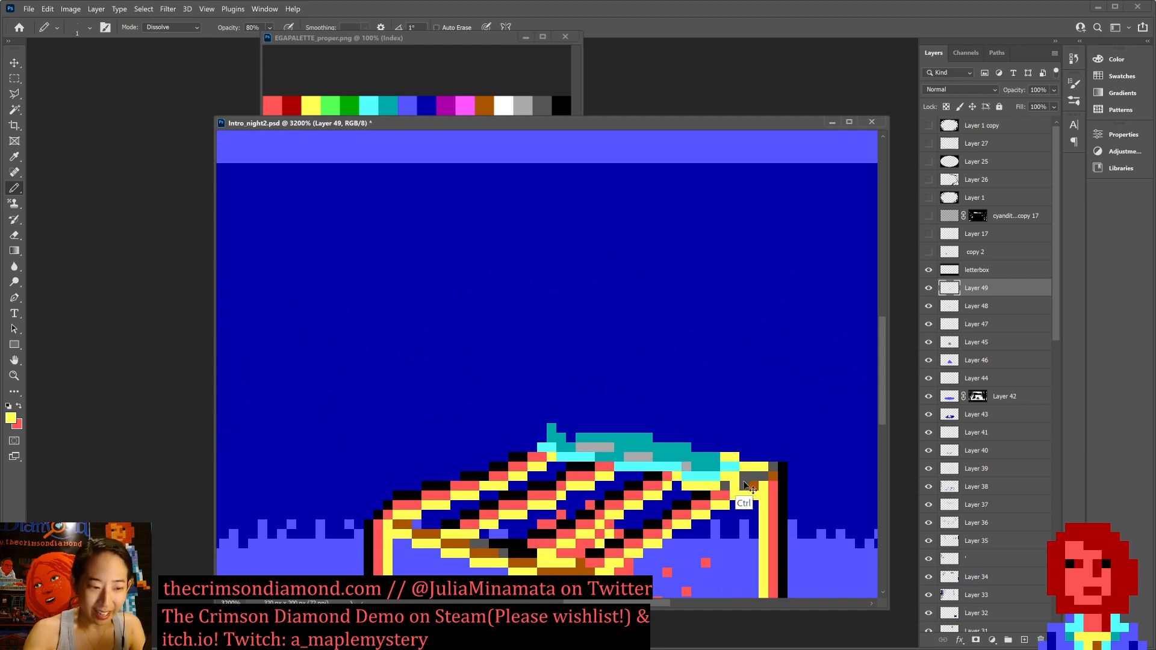
key("x")
left_click(735, 485)
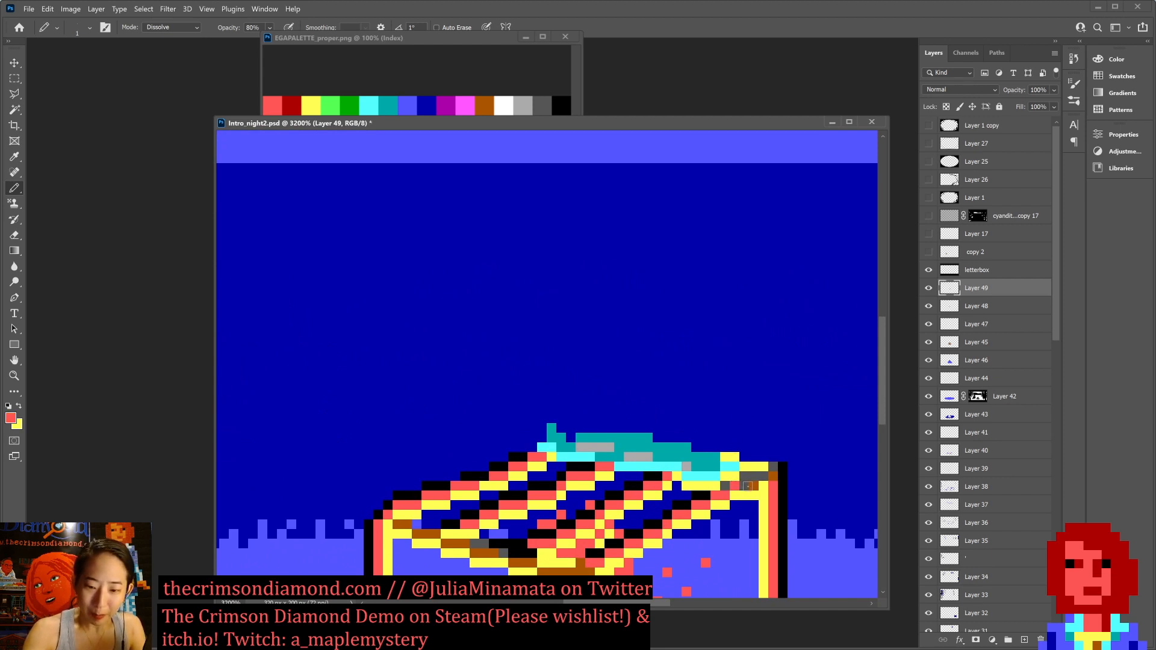
key("x")
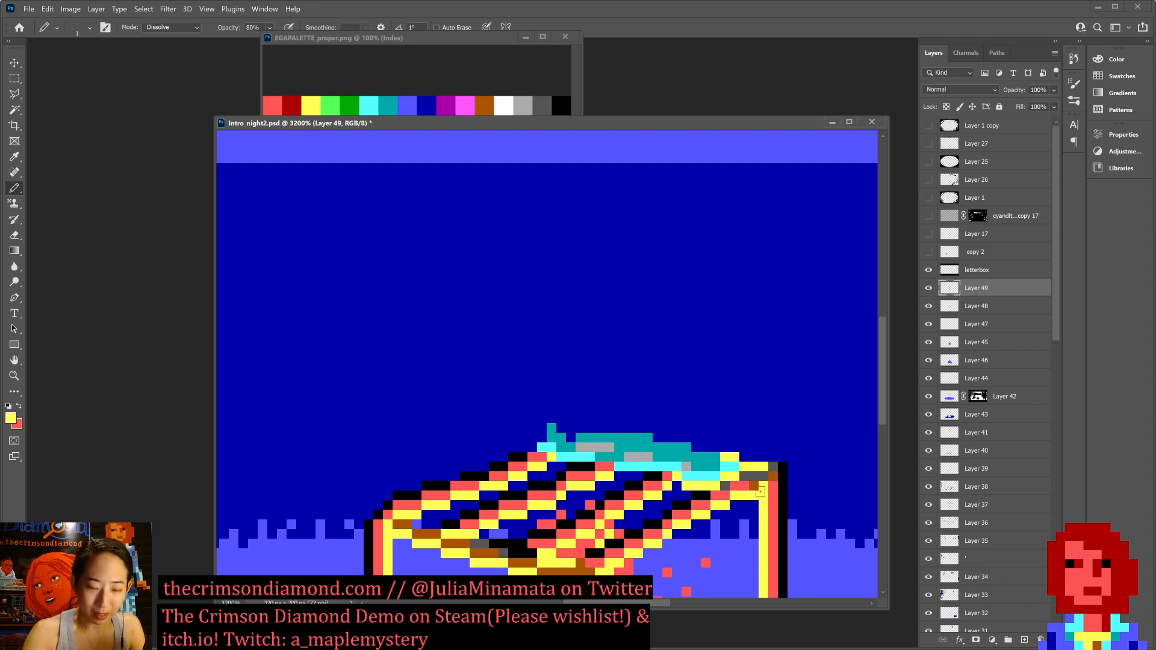
left_click(754, 485)
left_click(783, 481, "alt")
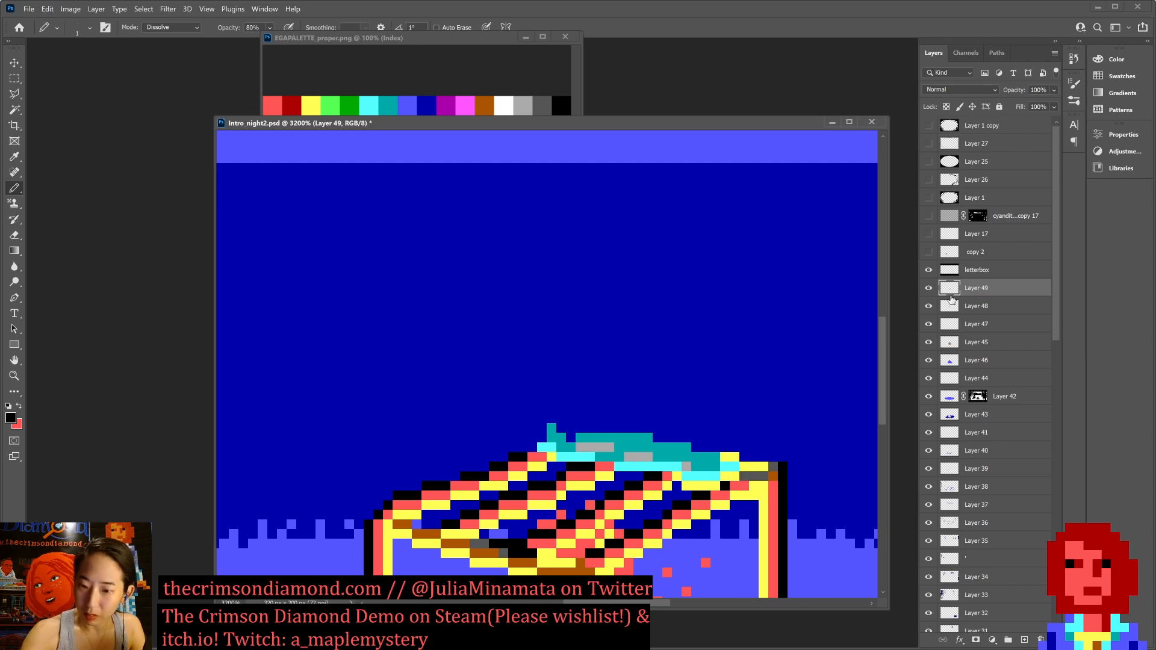
Compare the scene with Layer 49 hidden and shown, and merge Layer 49 down into Layer 48.
left_click(929, 289)
left_click(929, 288)
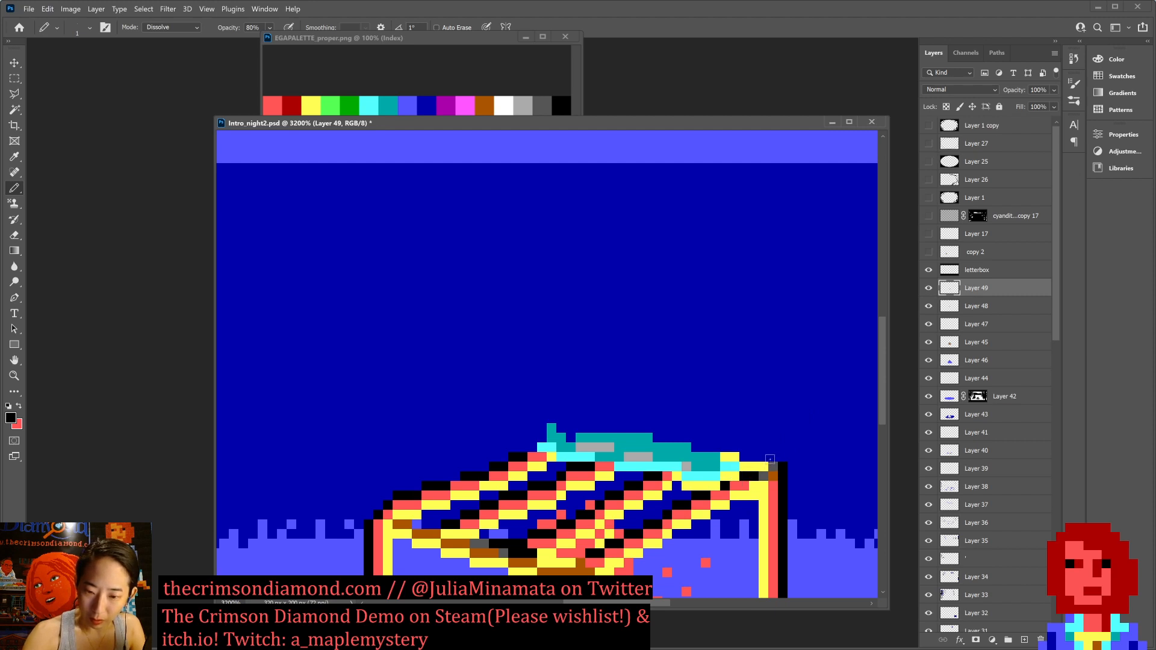
key("ctrl+minus")
key("ctrl+minus")
key("ctrl+minus")
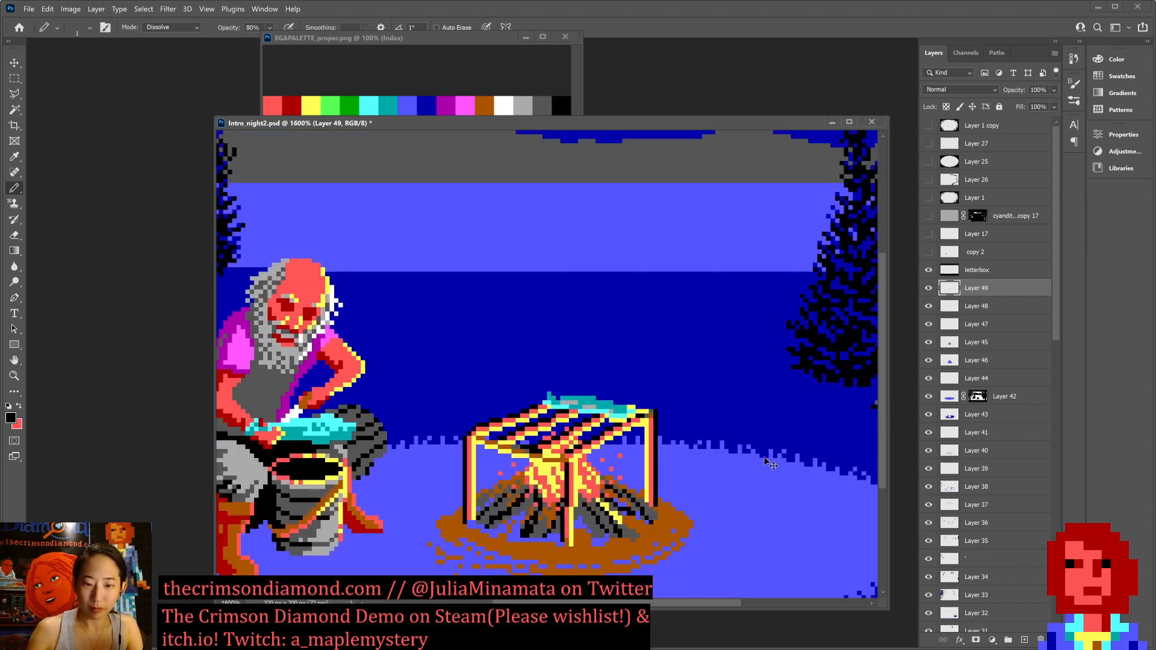
scroll(765, 453, "up", 1)
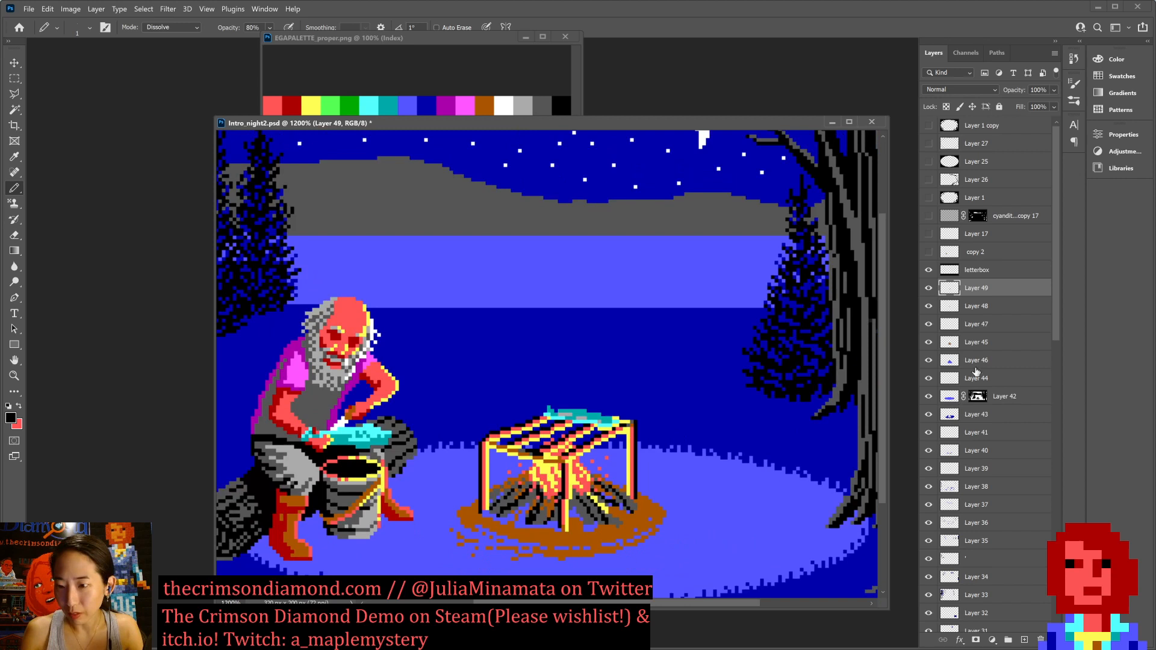
left_click(929, 288)
key("ctrl+e")
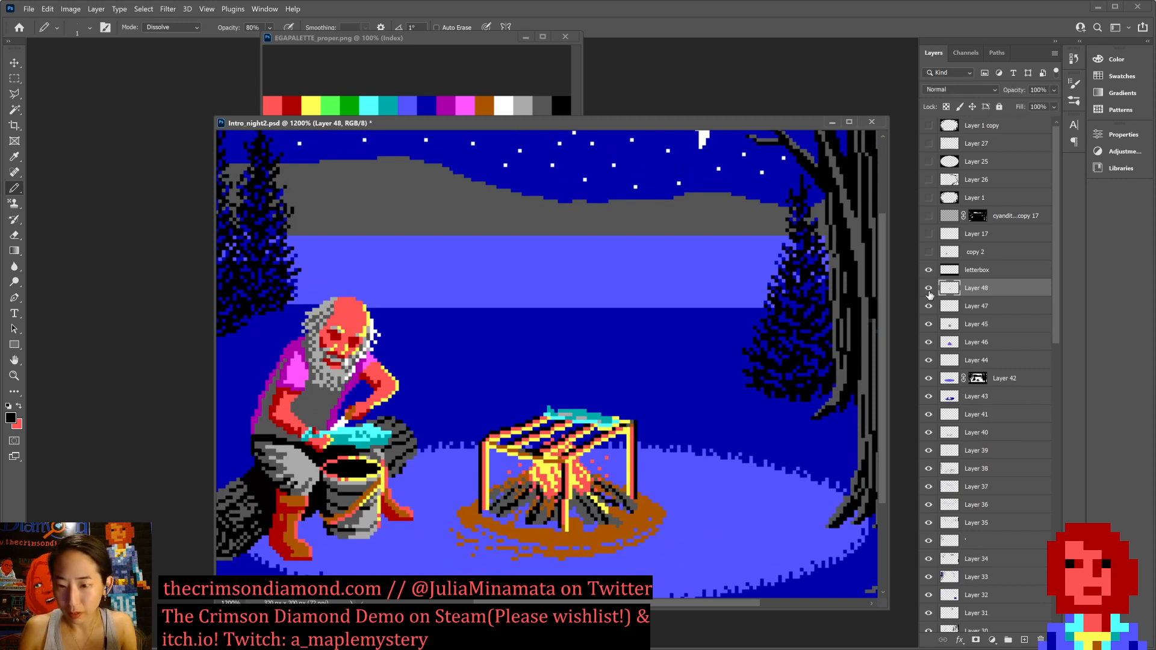
Toggle Layer 48 off and on to compare the grill's recolouring, leave it visible, and save the document.
left_click(930, 294)
left_click(930, 294)
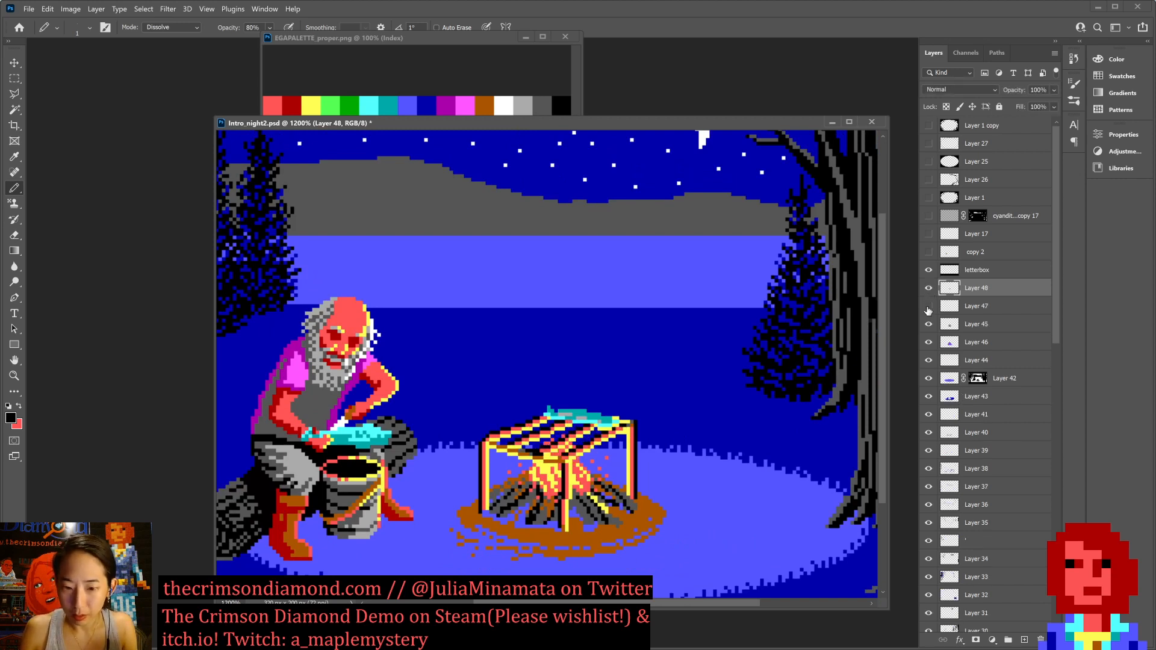
left_click(929, 289)
left_click(929, 290)
left_click(929, 289)
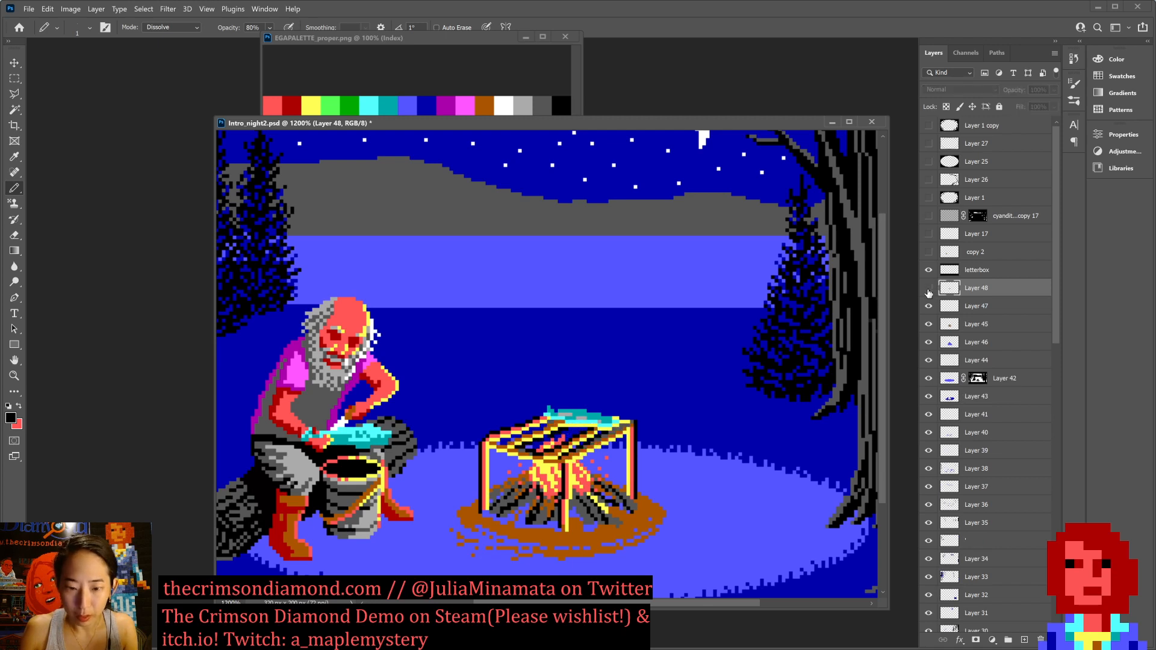
left_click(929, 291)
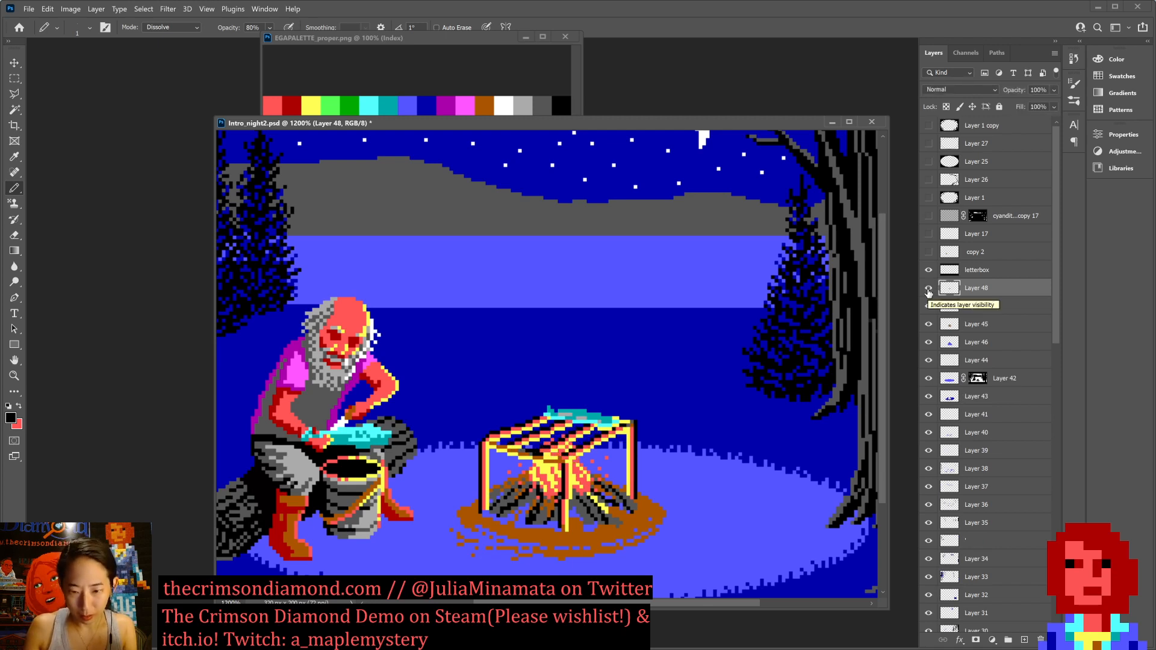
key("ctrl+s")
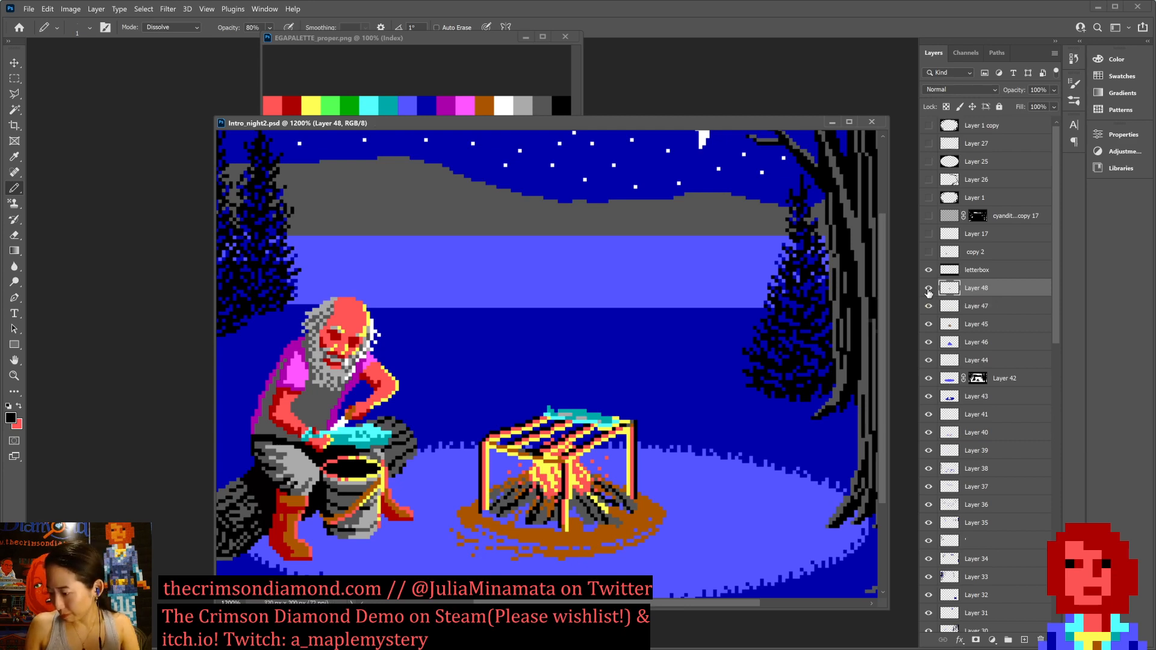
Recolour the brown pixels along the grill's front left rail light red, sampling black and light red for touch-ups, and save.
key("ctrl+plus")
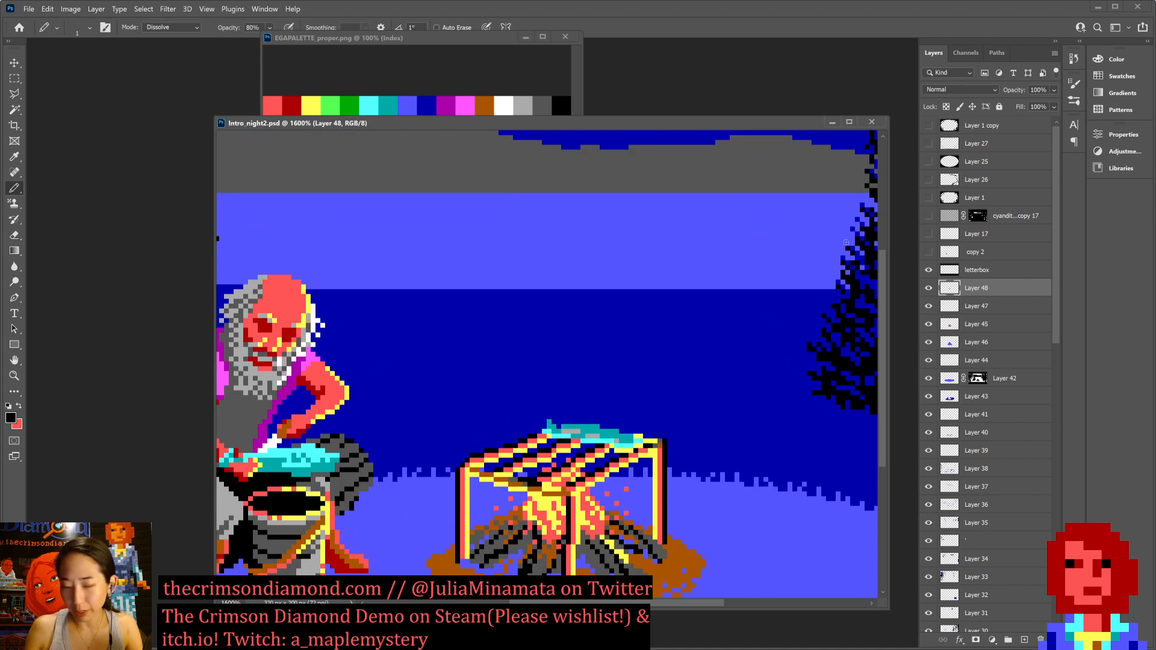
scroll(844, 245, "down", 1)
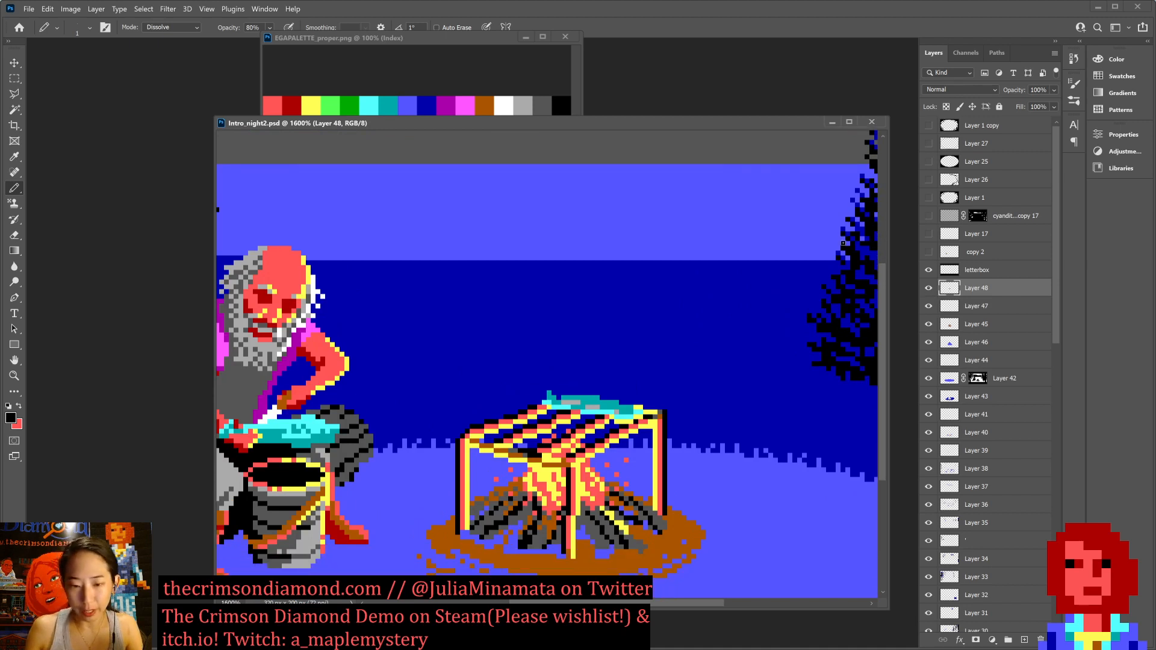
left_click(649, 359, "alt")
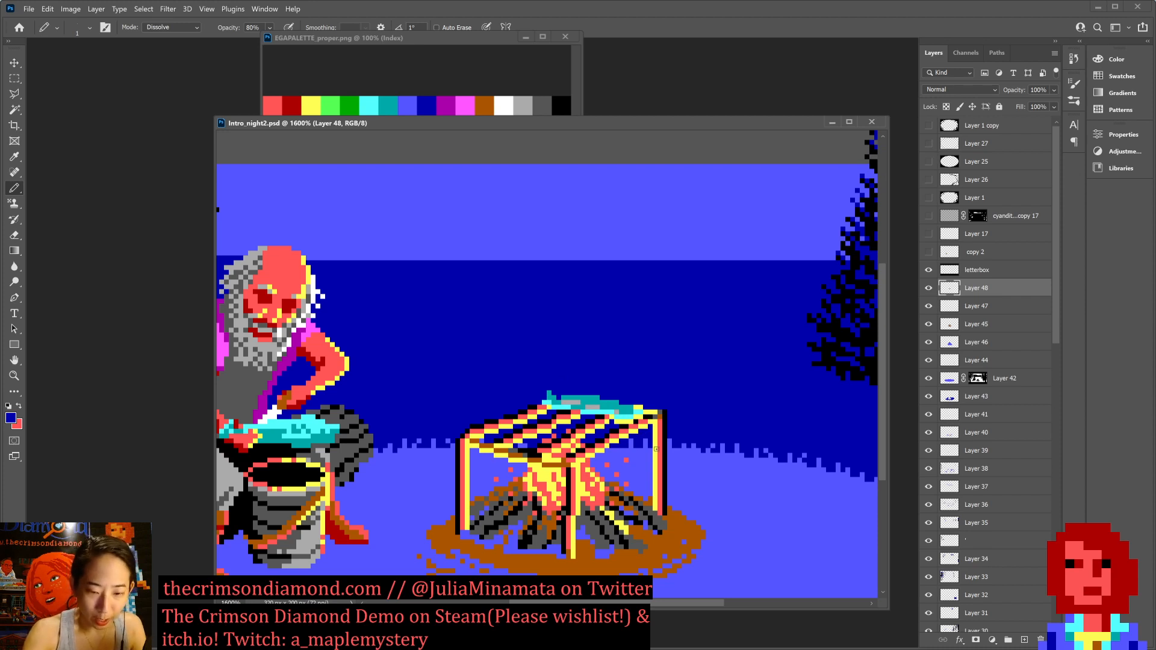
key("x")
left_click_drag(471, 440, 480, 441)
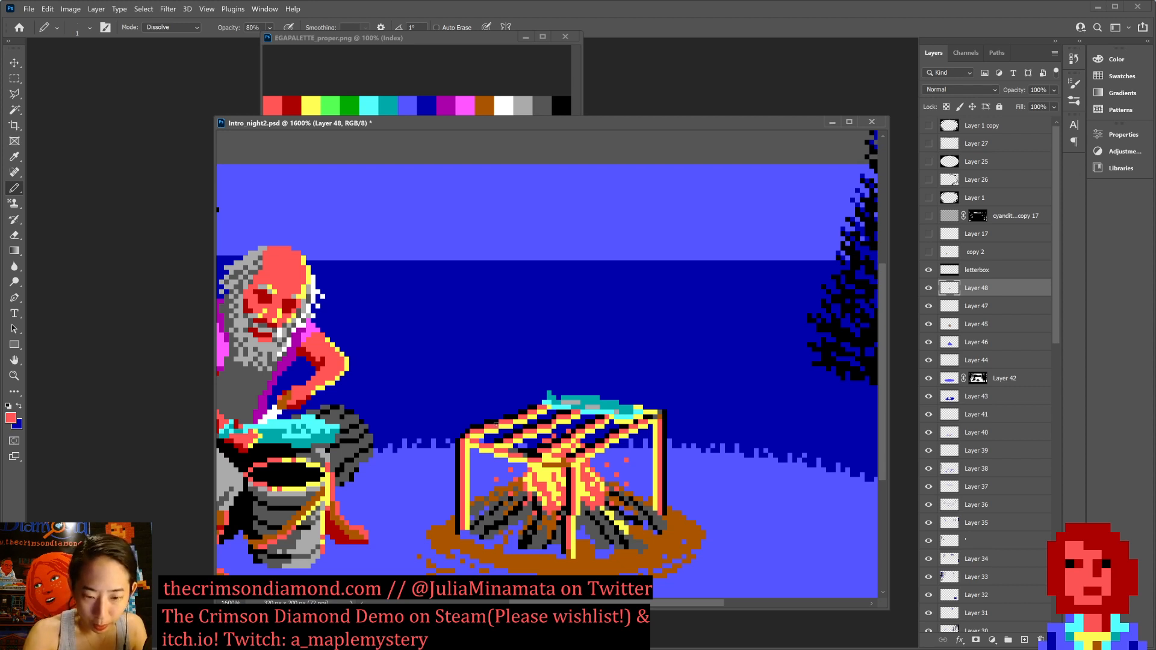
left_click(528, 449, "alt")
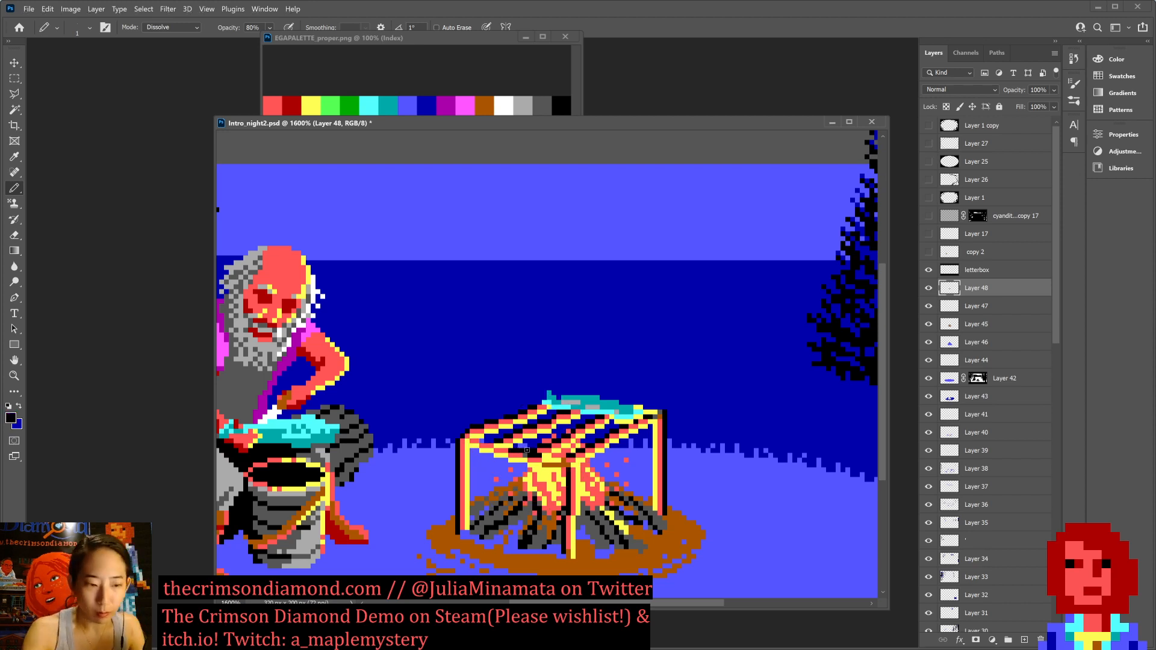
left_click(534, 454, "alt")
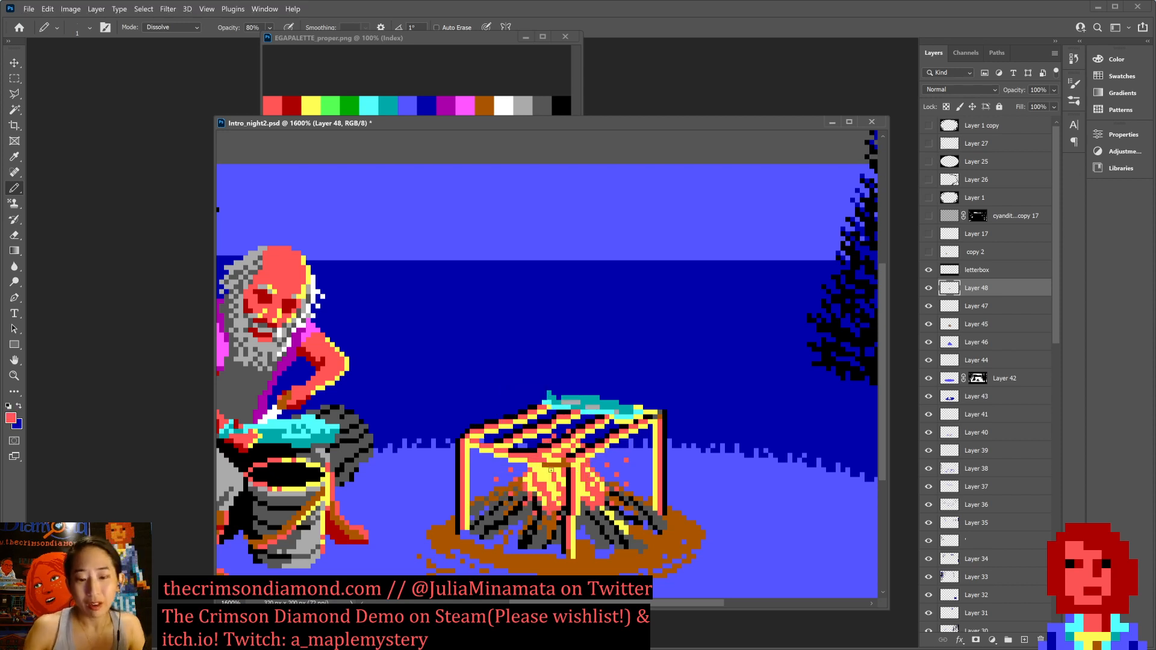
key("ctrl+s")
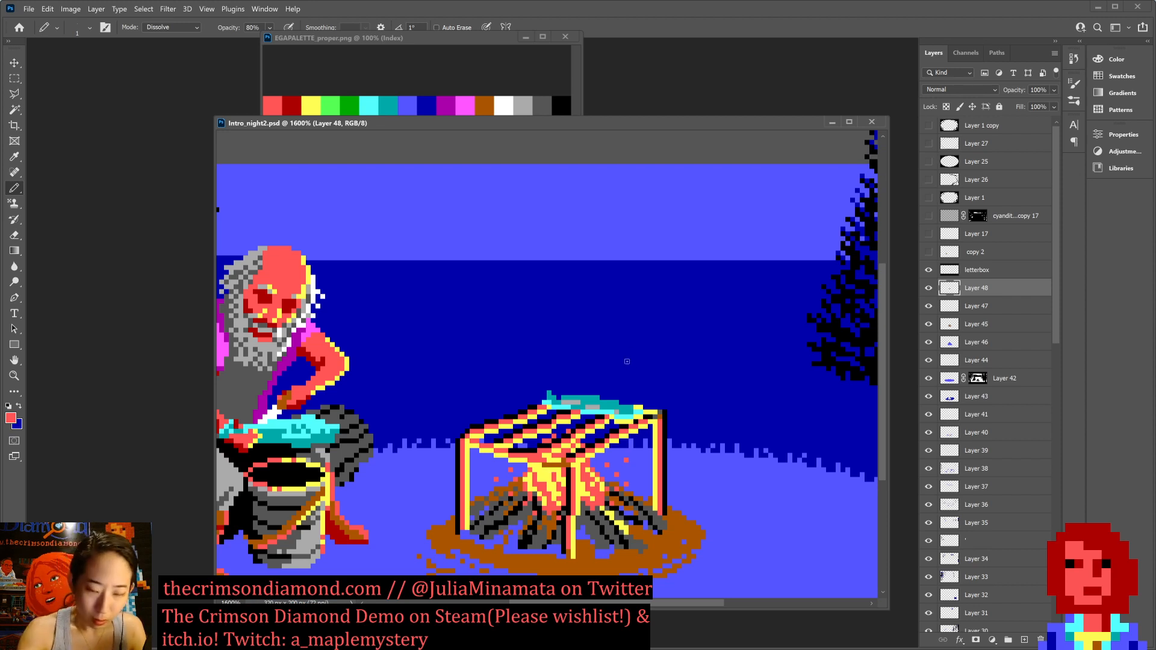
Add yellow pixels along the grill's back rail beneath the cyan fish, touch up around the slats with sampled light blue, and save.
left_click(639, 405, "alt")
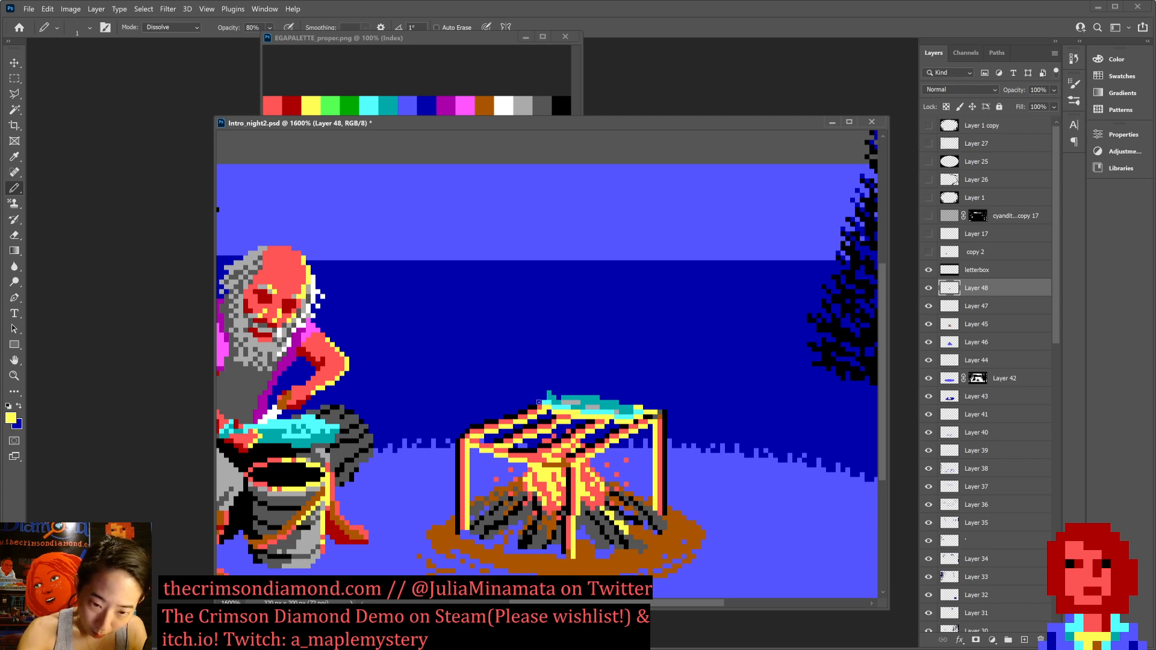
key("ctrl+s")
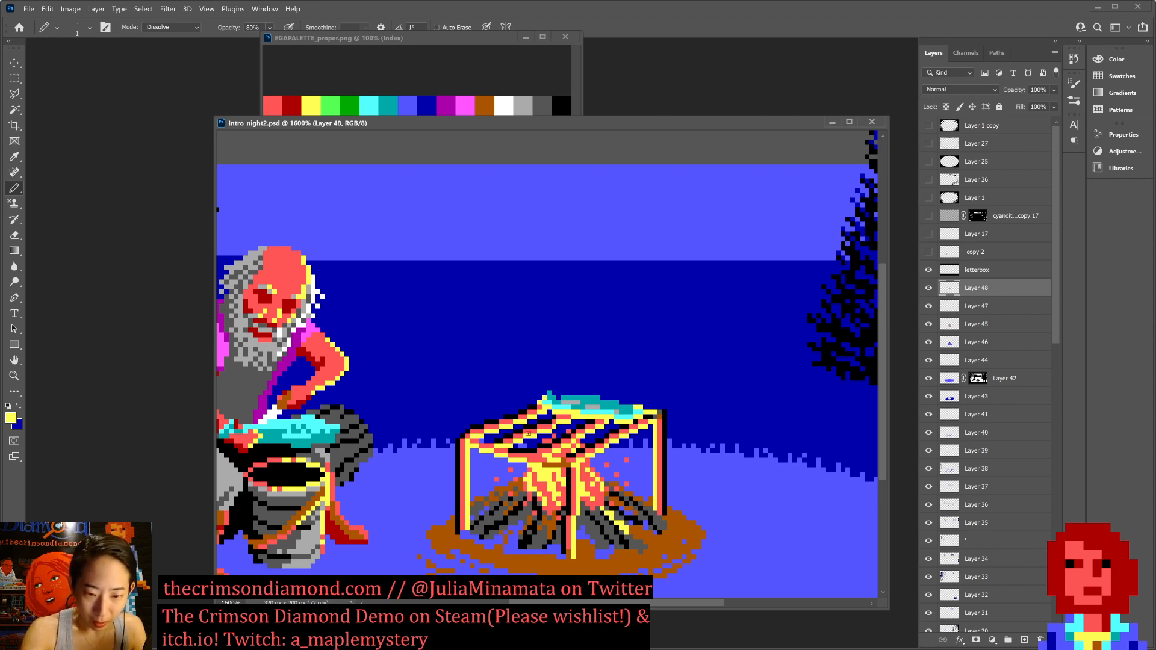
left_click(529, 445, "alt")
left_click(526, 427)
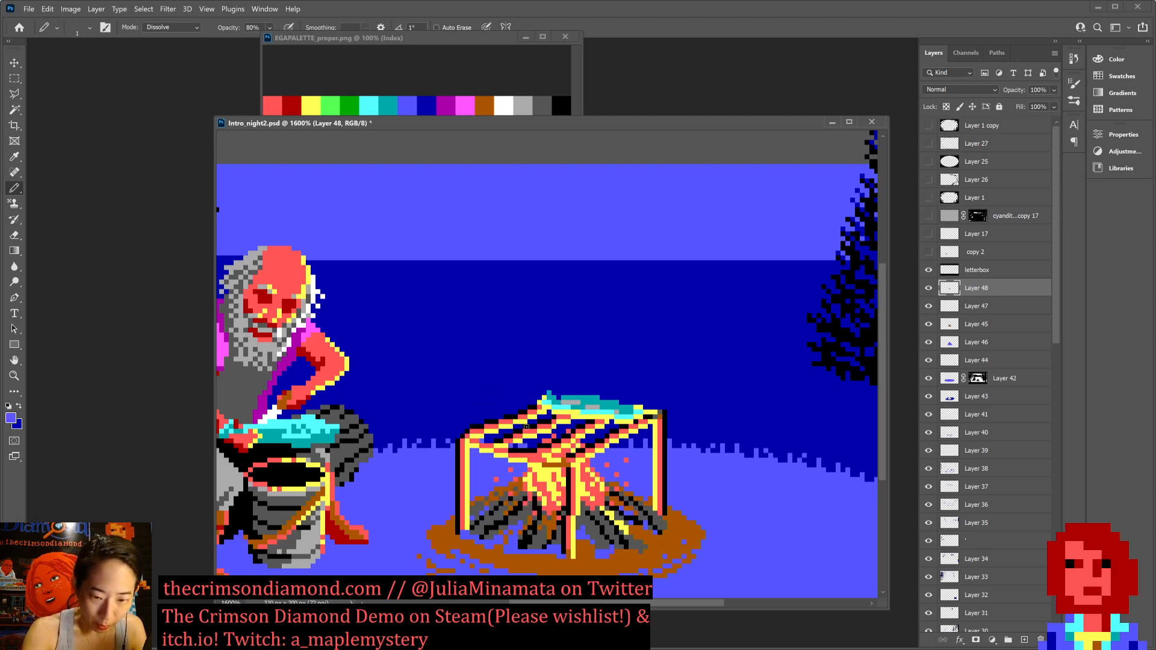
key("ctrl+s")
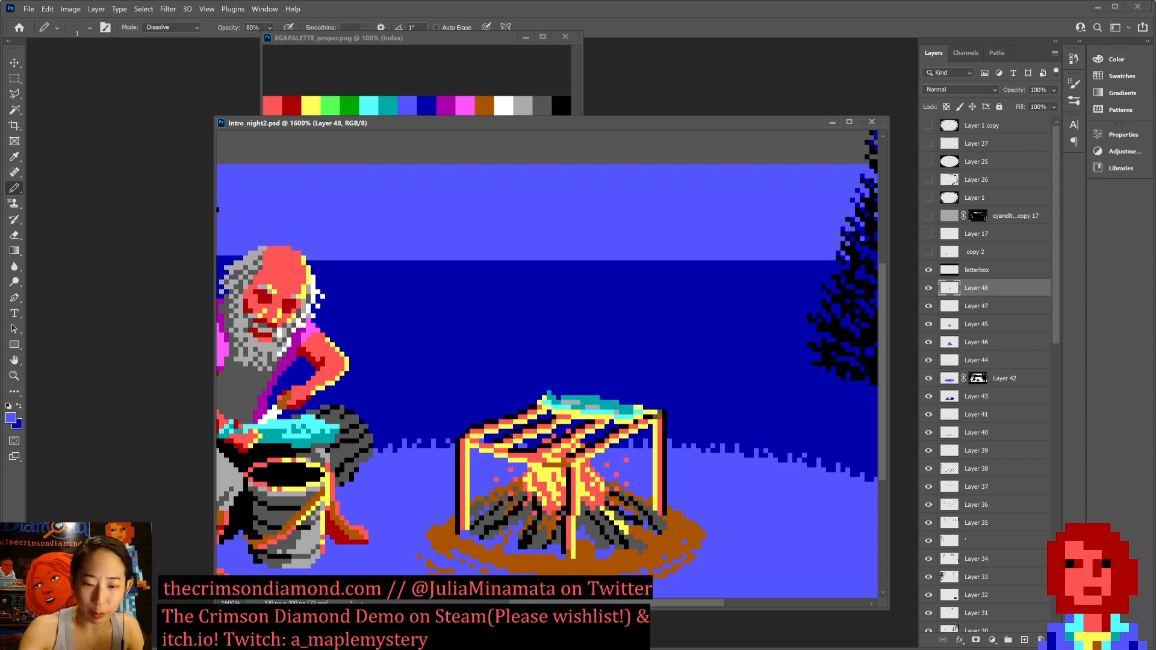
left_click(614, 447)
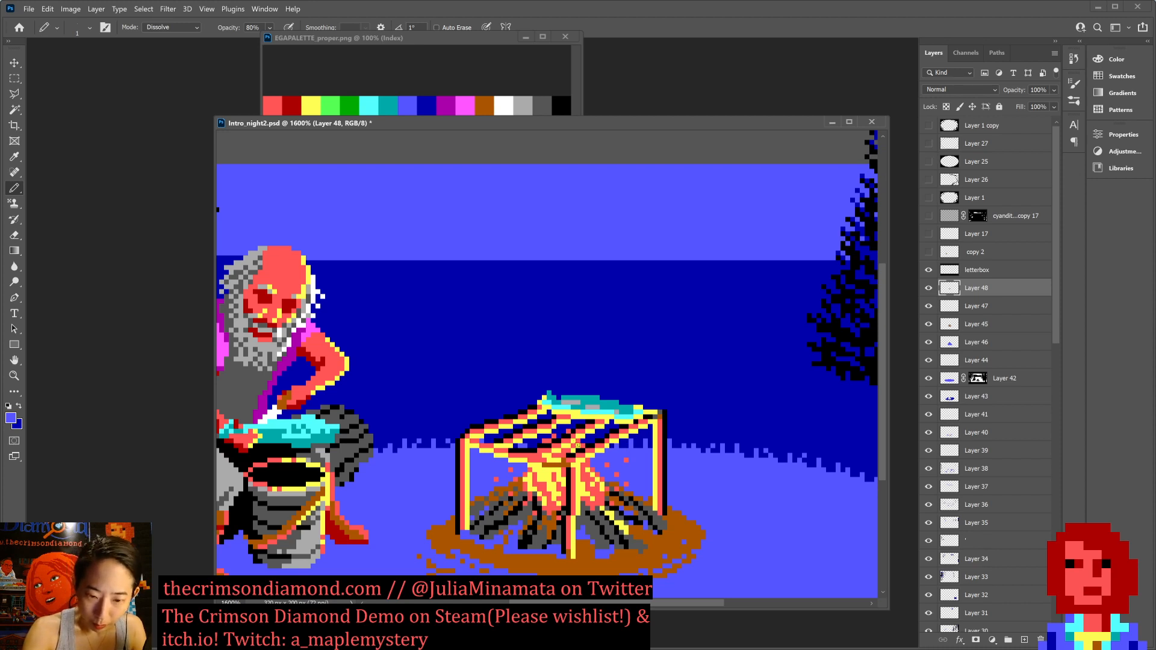
Rework the flame tip just below the grill's front corner with sampled light red and yellow pixels, and save.
left_click(539, 460, "alt")
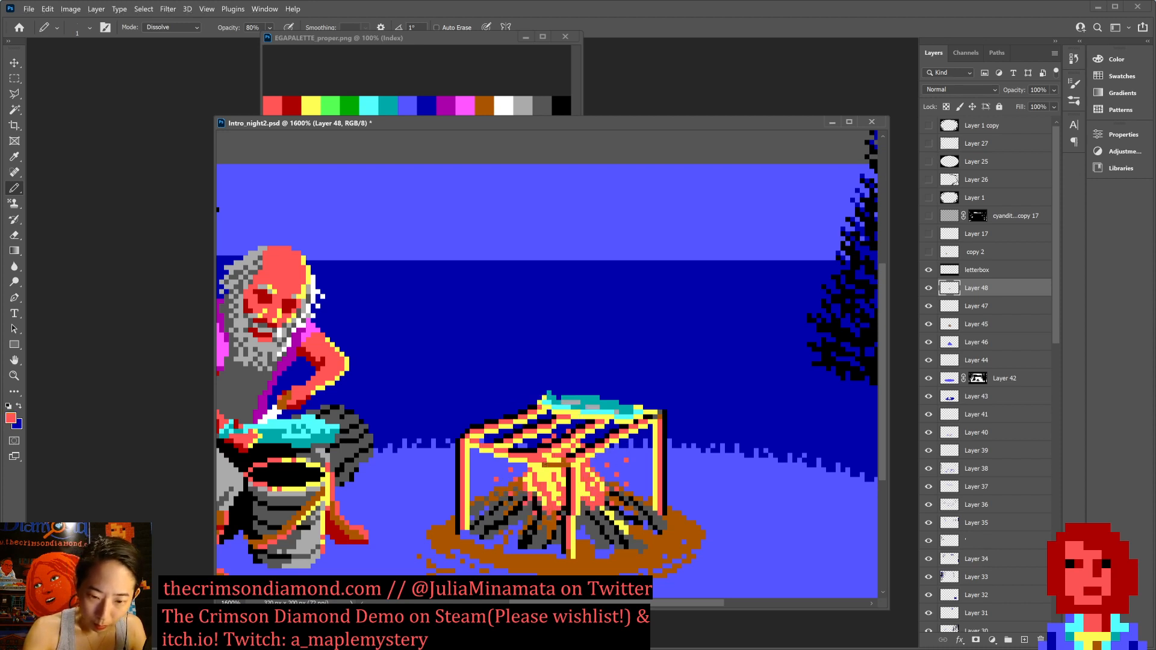
left_click(539, 458, "alt")
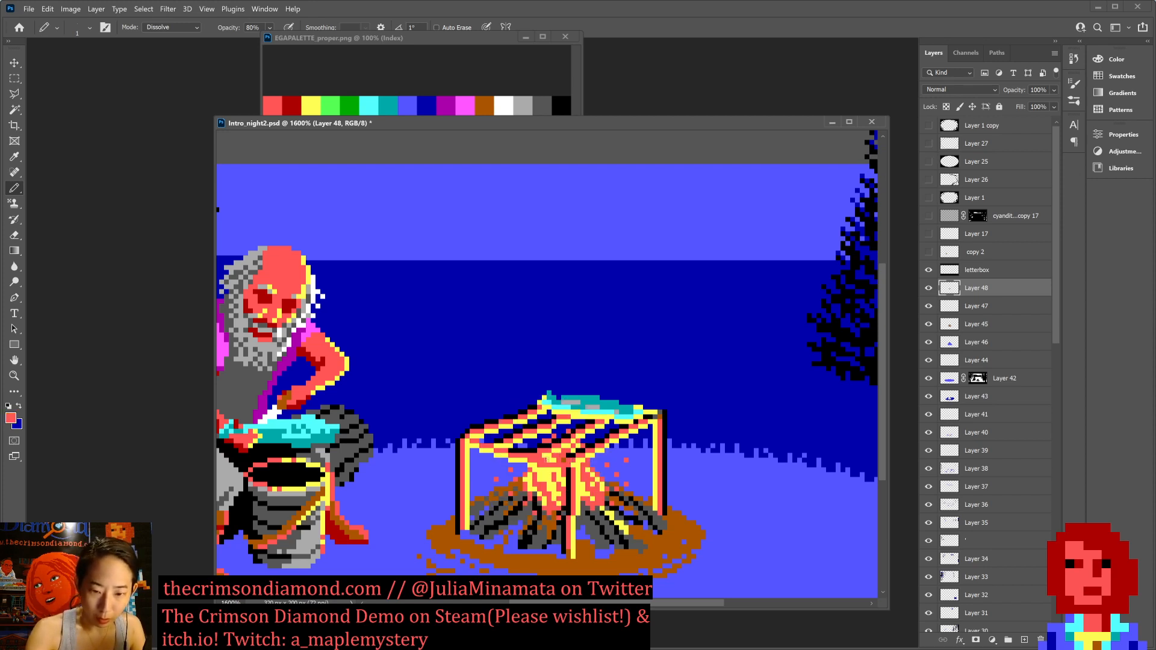
left_click_drag(547, 460, 559, 463)
left_click(533, 460, "alt")
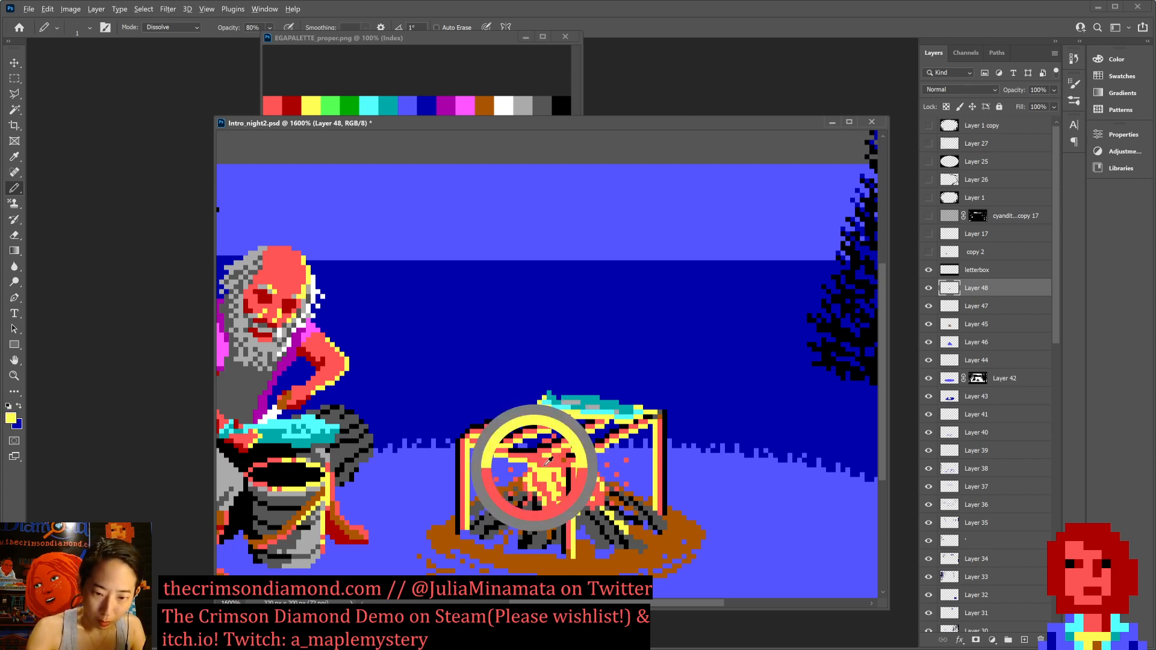
key("ctrl+s")
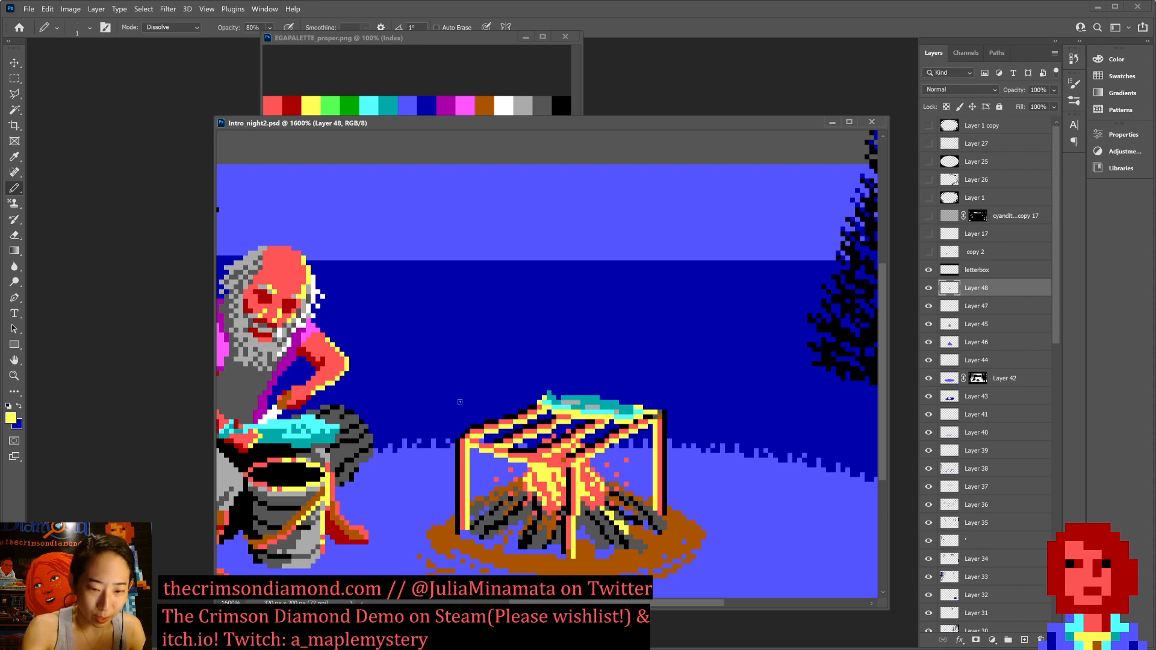
Refine the grill's left corner outline using sampled black and dark background blue, and save the document.
key("x")
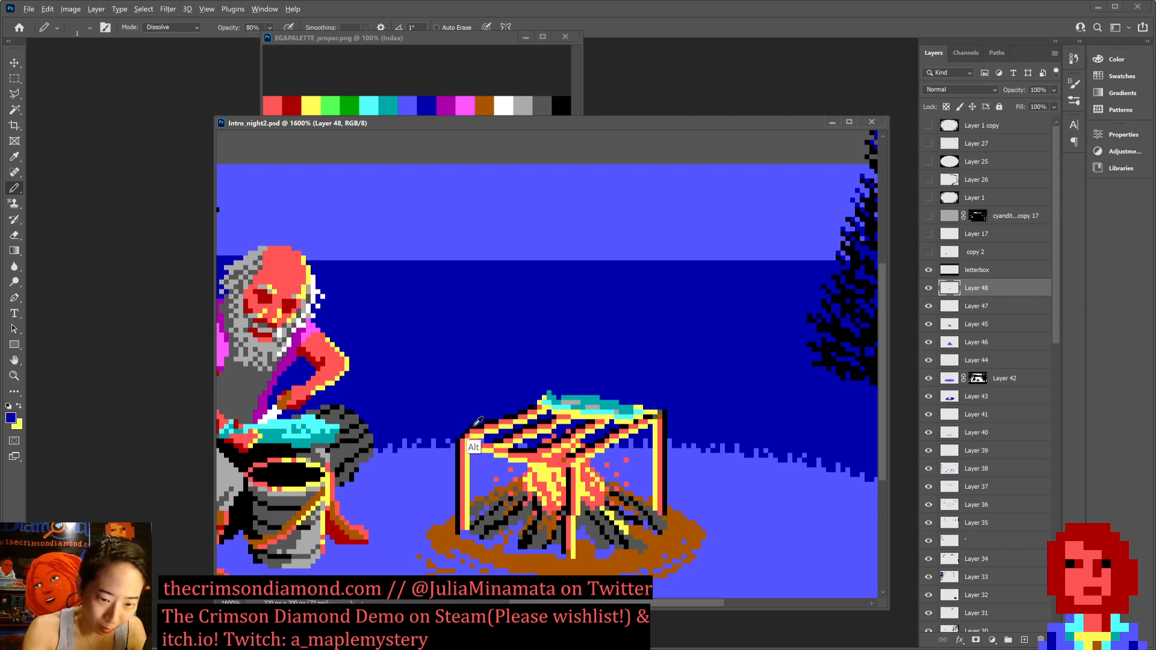
left_click(474, 425, "alt")
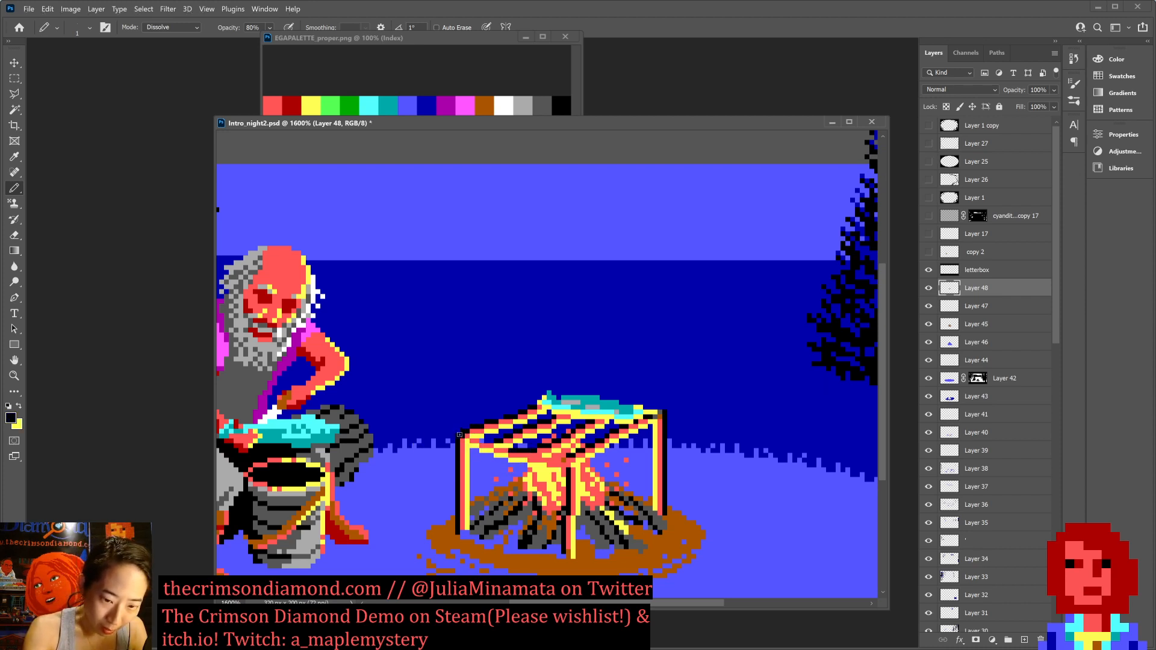
left_click(464, 420, "alt")
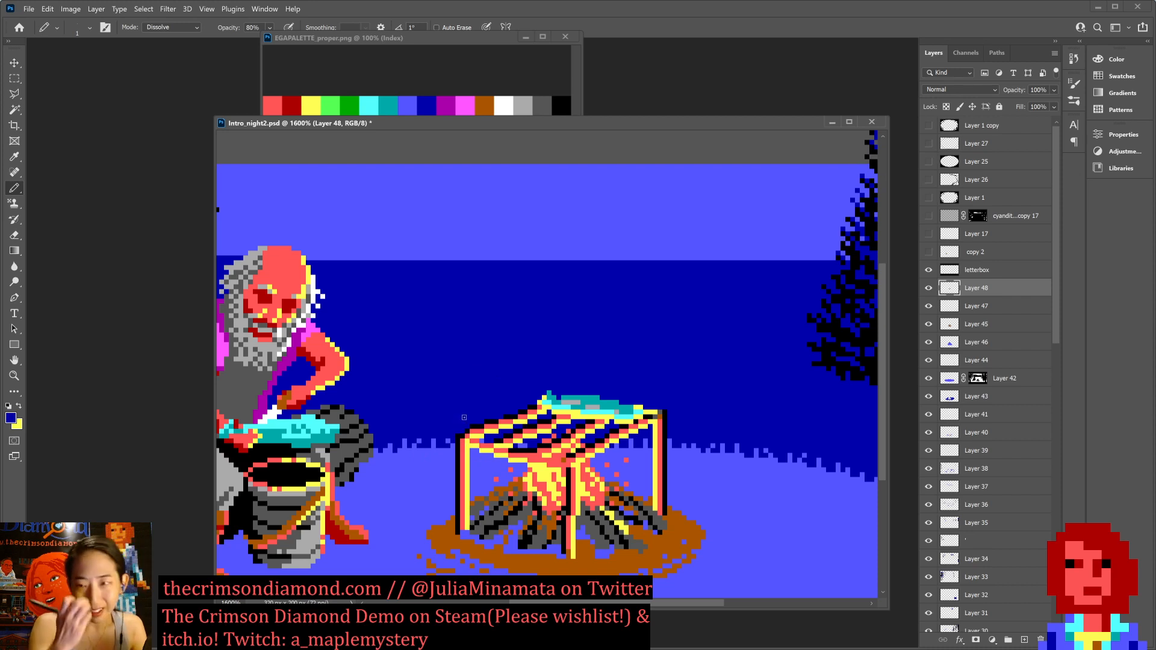
key("ctrl+s")
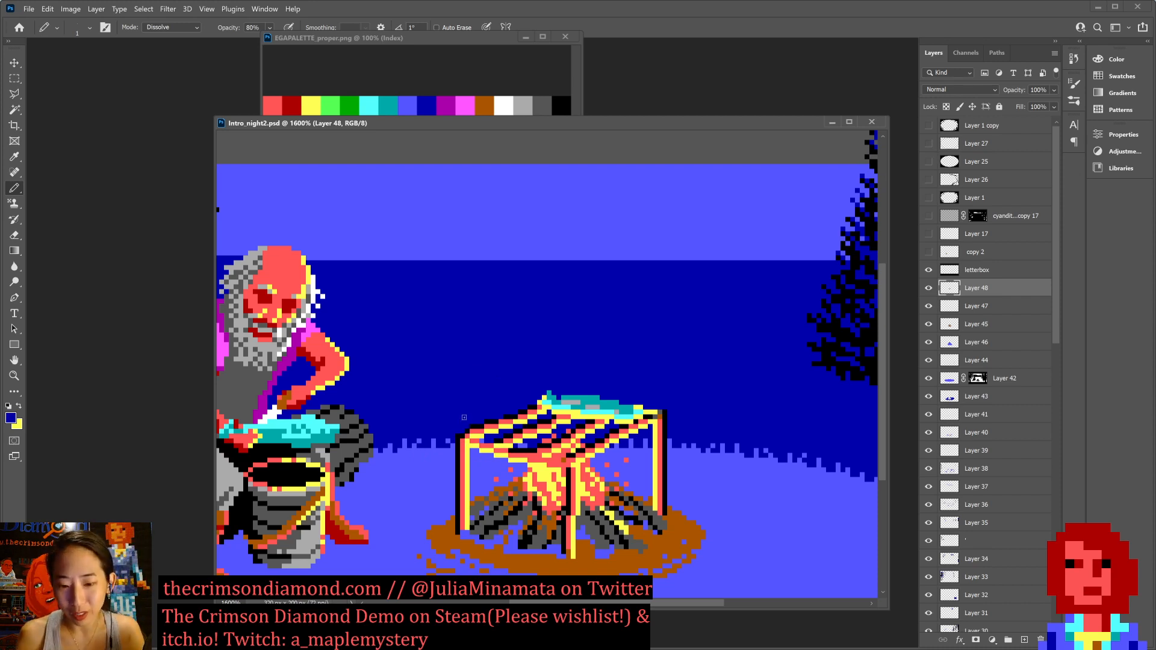
Touch up the outline of the grill's back left rail and the front corner with sampled black pixels, saving the document.
left_click(500, 415, "alt")
left_click(499, 415)
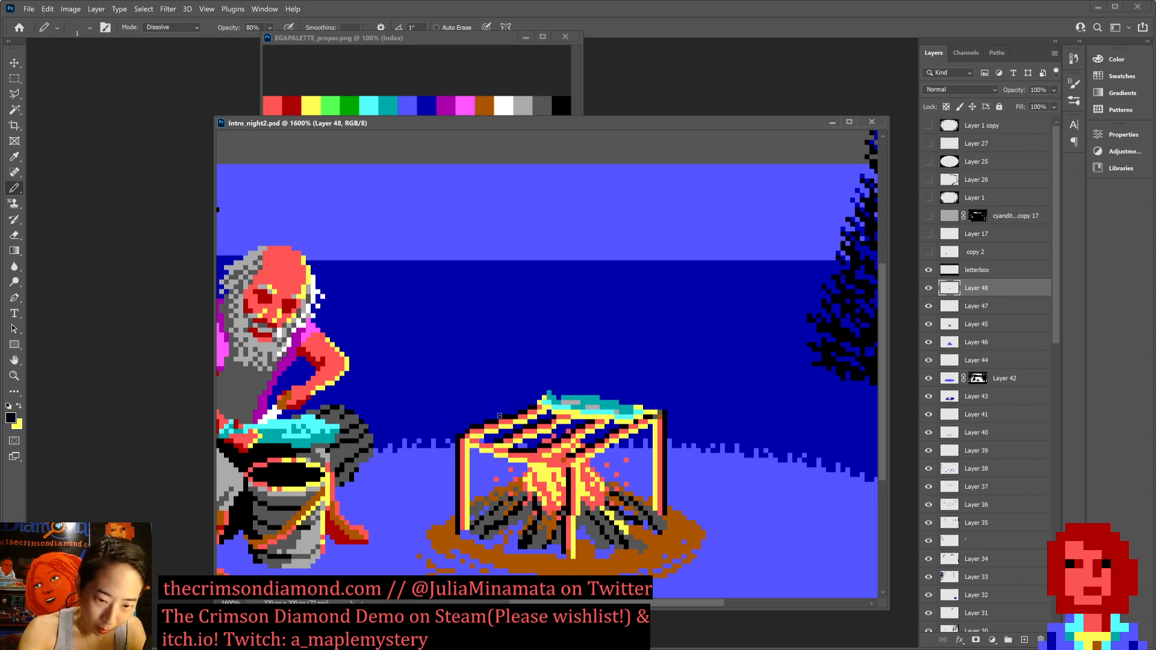
key("ctrl+s")
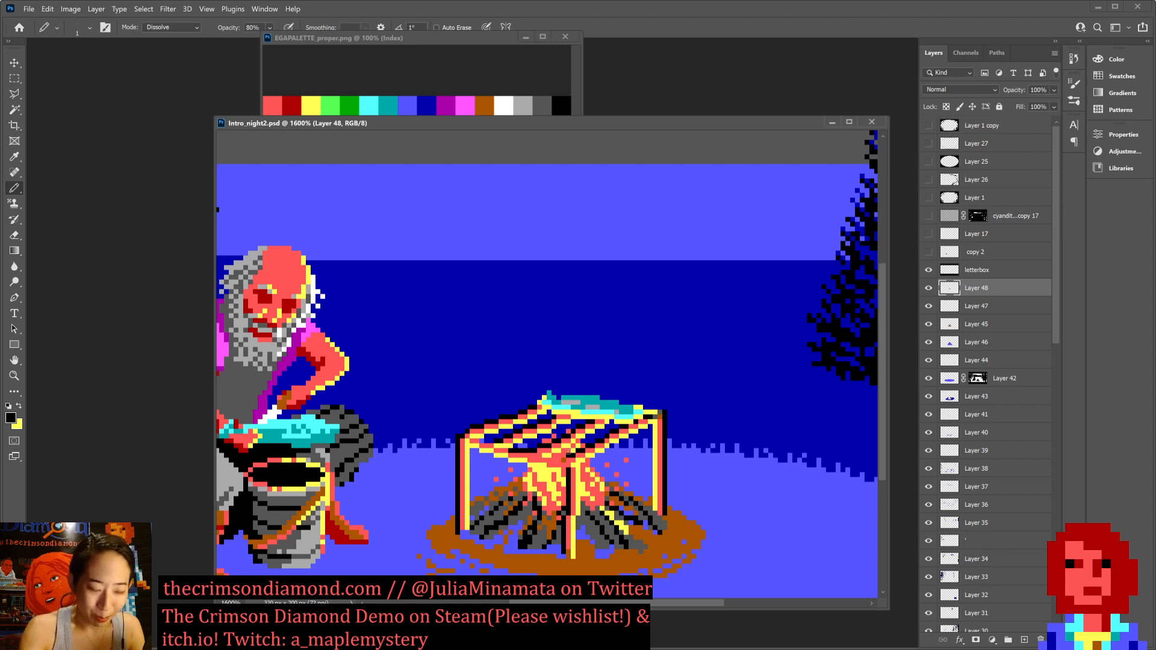
left_click(563, 461)
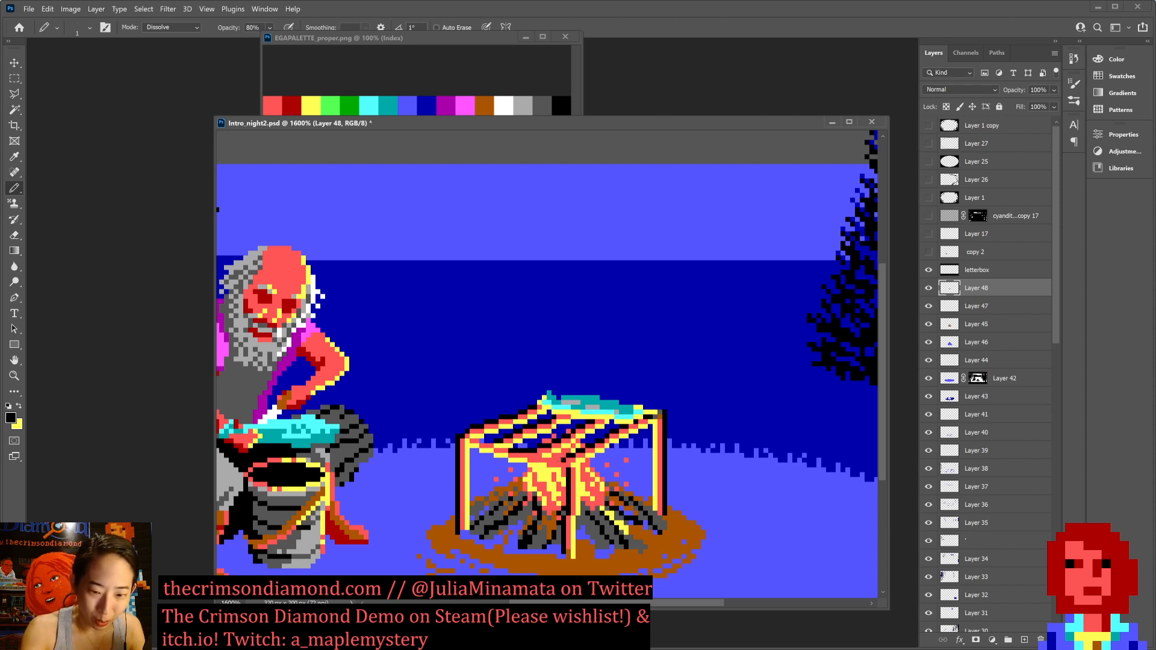
key("ctrl+s")
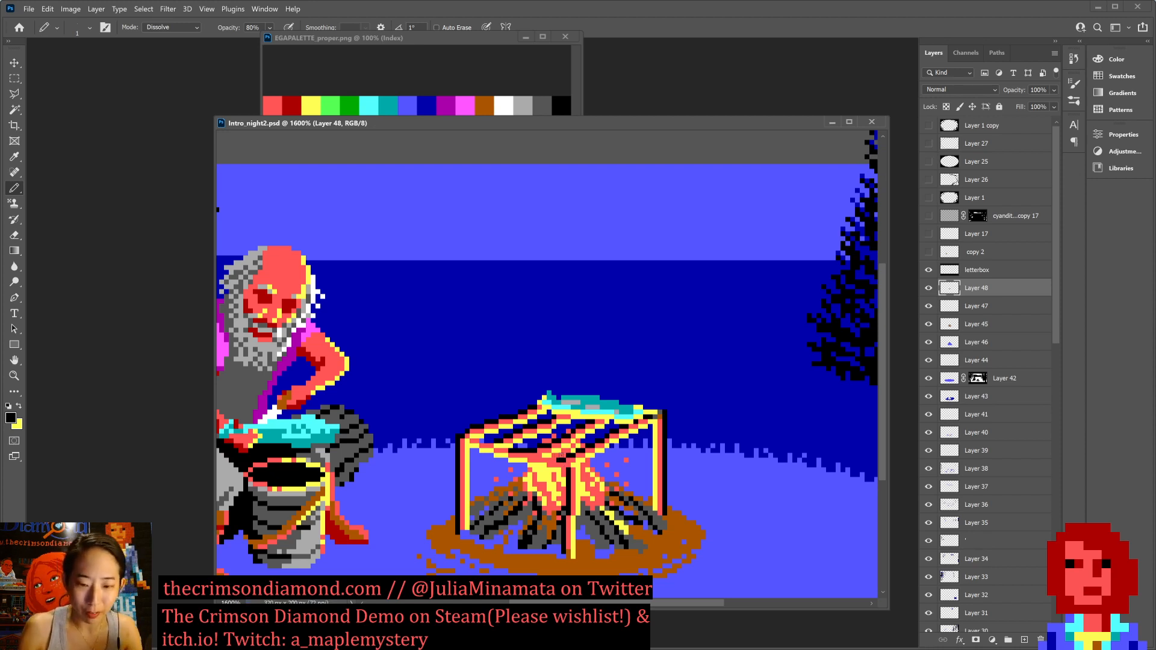
Touch up the top of the grill's left corner post with sampled light red, and save.
left_click(662, 446, "alt")
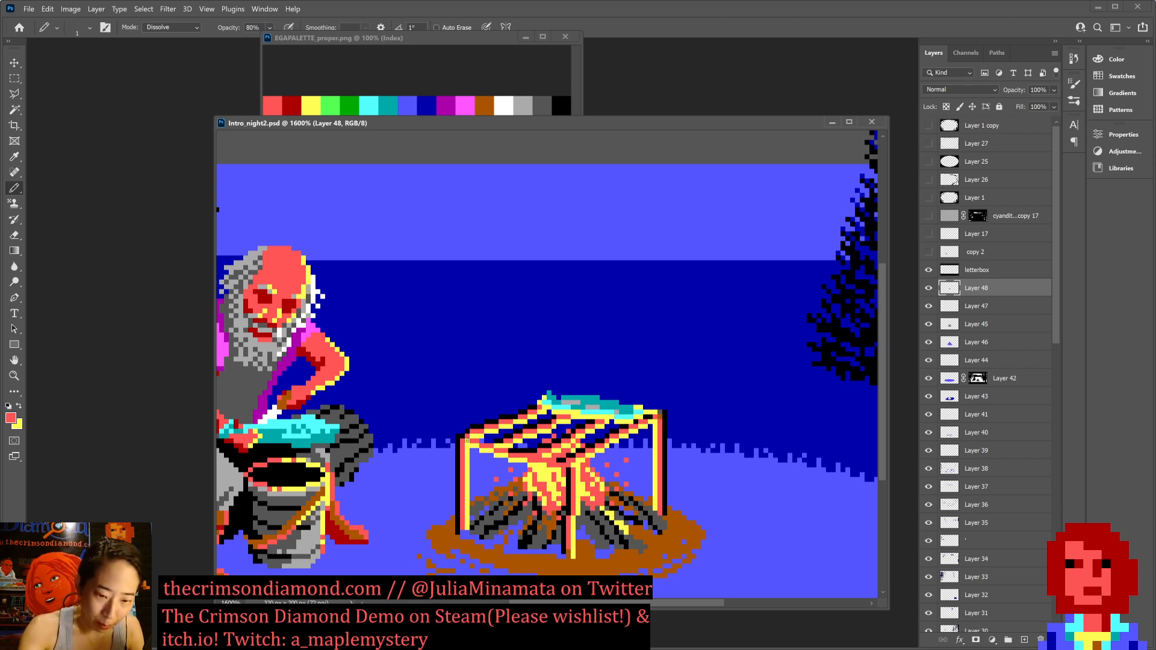
left_click(466, 440)
key("ctrl+s")
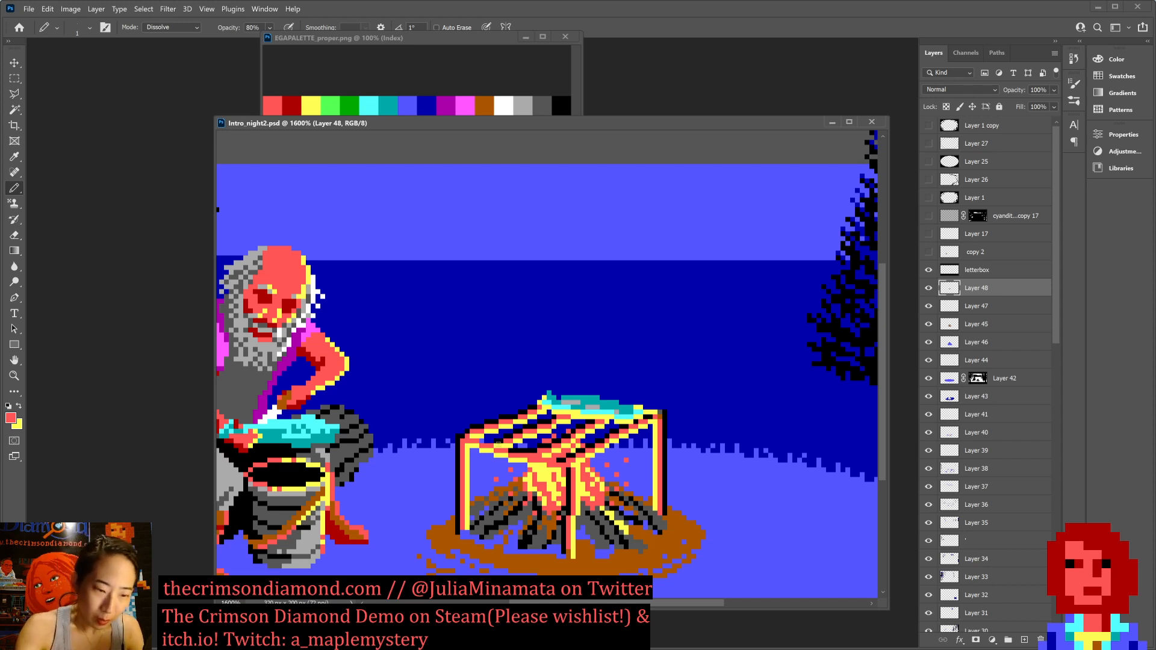
Fill pixels between the slats just above the grill's front left rail with sampled light blue, and save.
key("alt")
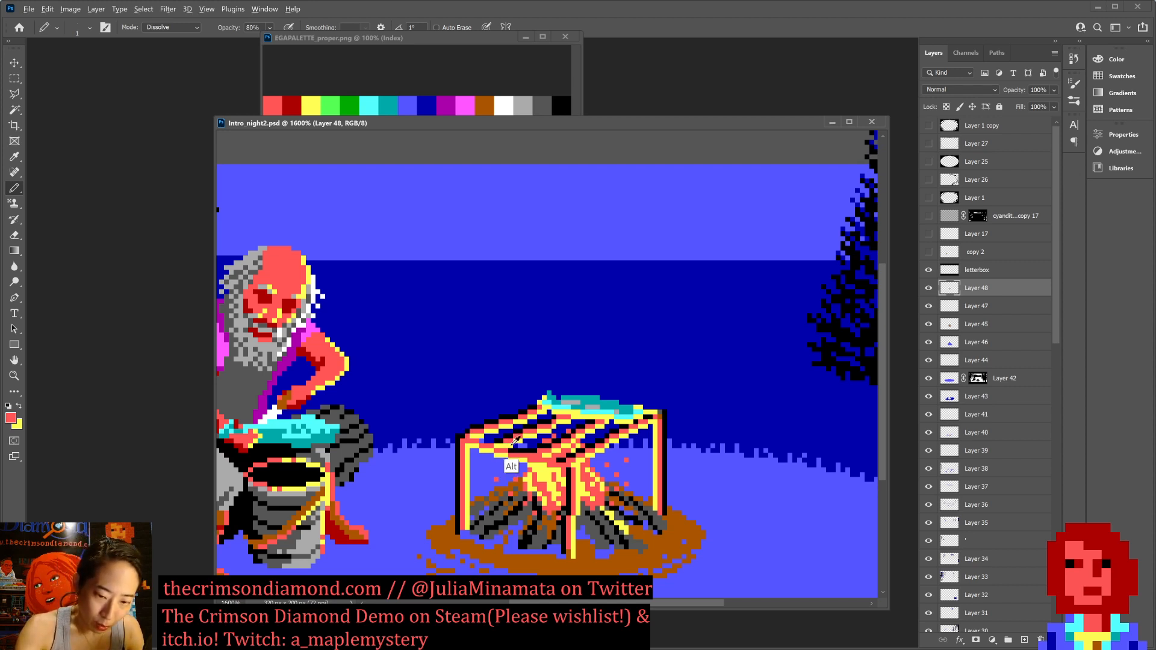
left_click(517, 445, "alt")
left_click(495, 463, "alt")
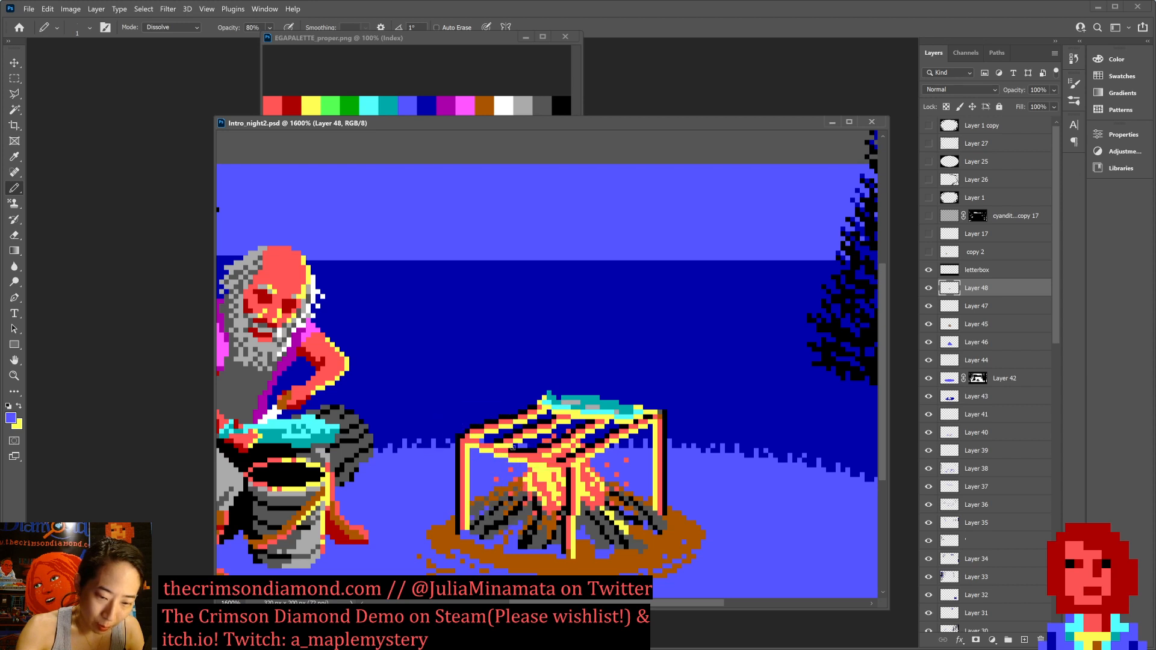
left_click(516, 448)
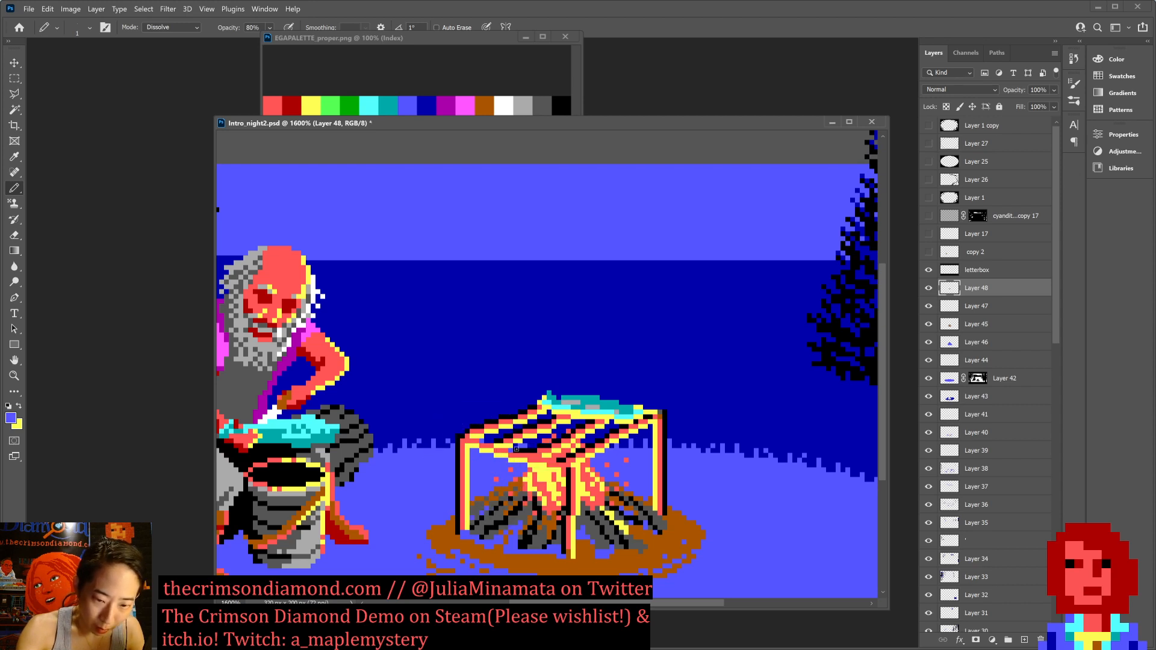
left_click(524, 447)
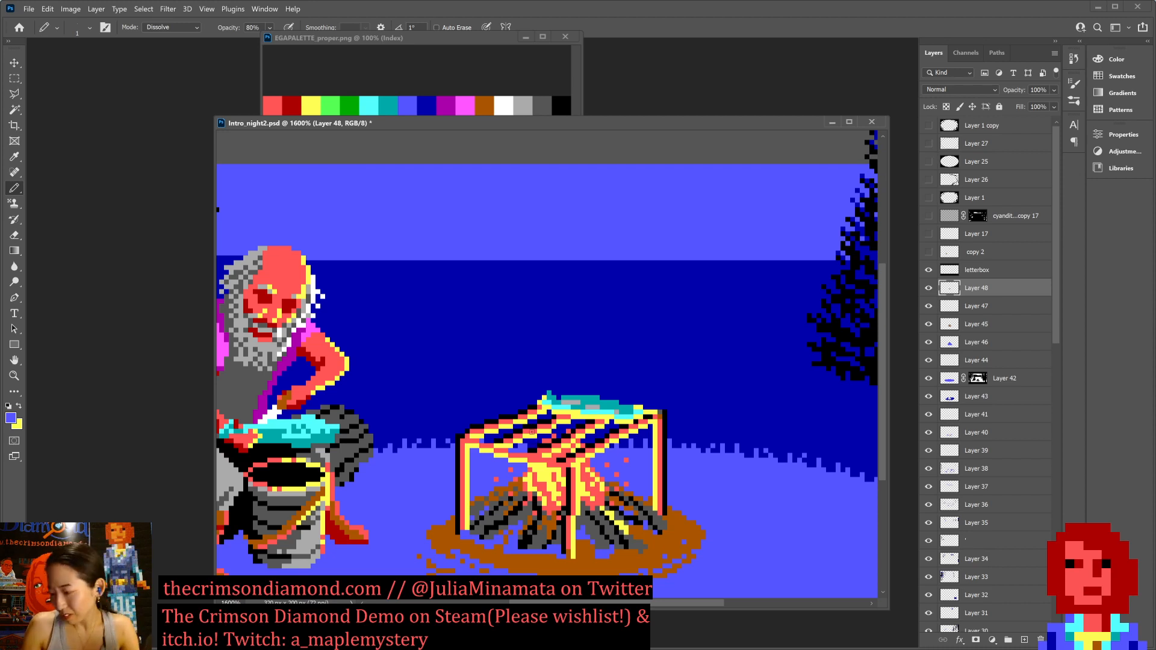
key("ctrl+s")
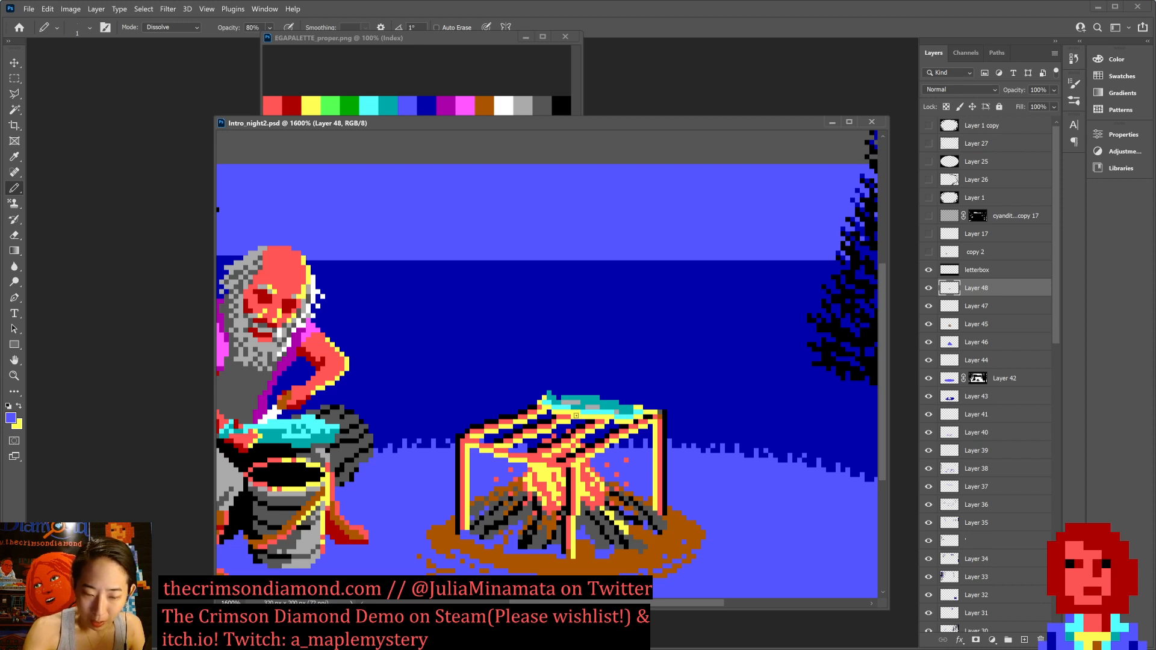
Clean up the gaps around the middle slats using sampled light blue and dark background blue, and save.
left_click(534, 446)
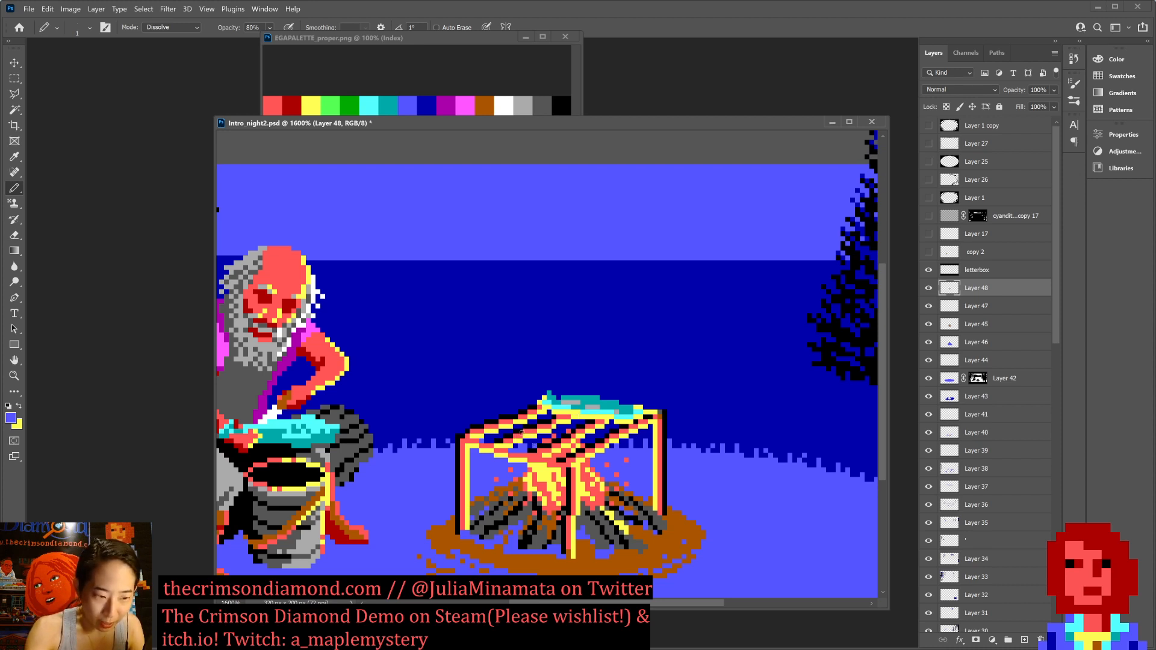
left_click(522, 386, "alt")
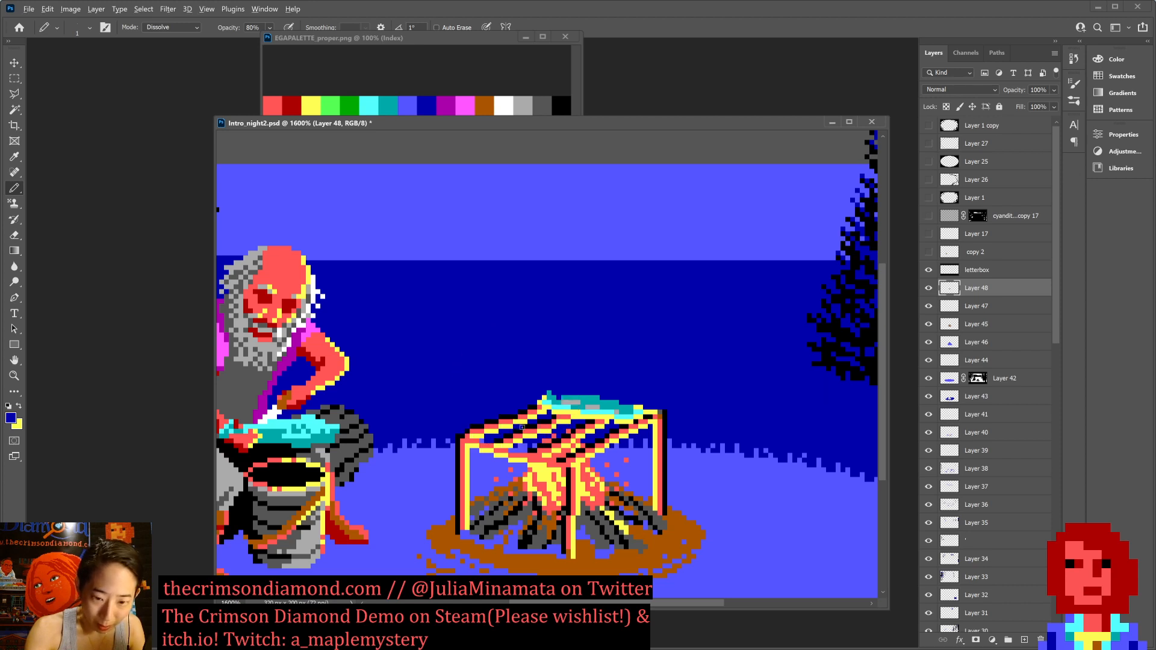
key("ctrl+s")
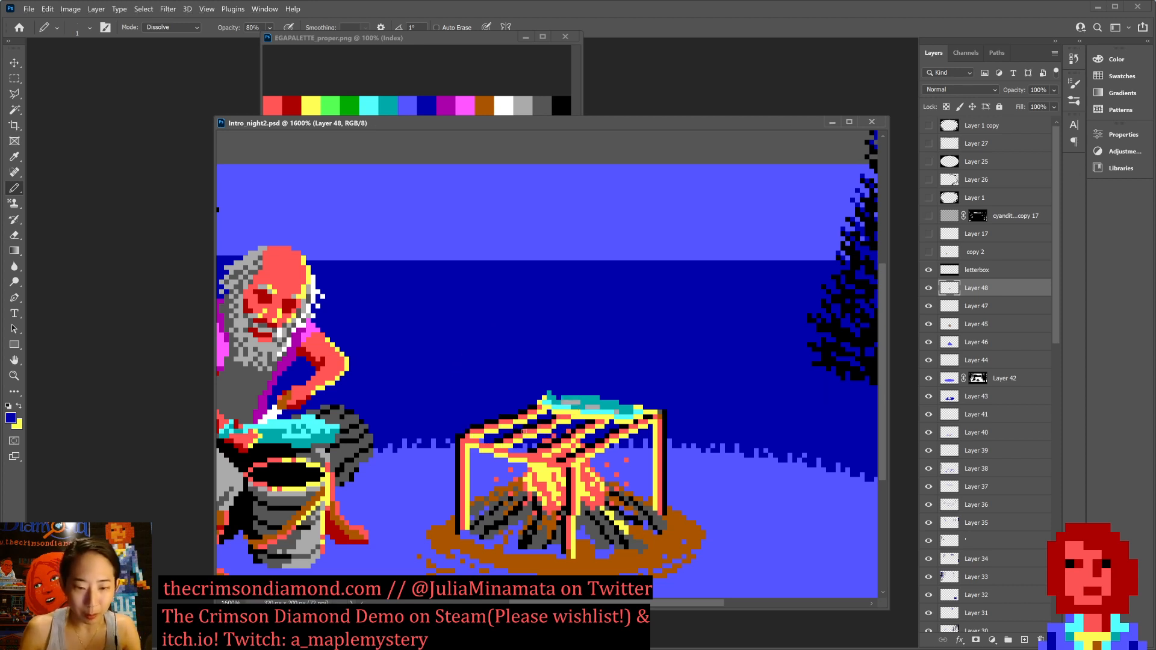
key("x")
left_click(519, 472, "alt")
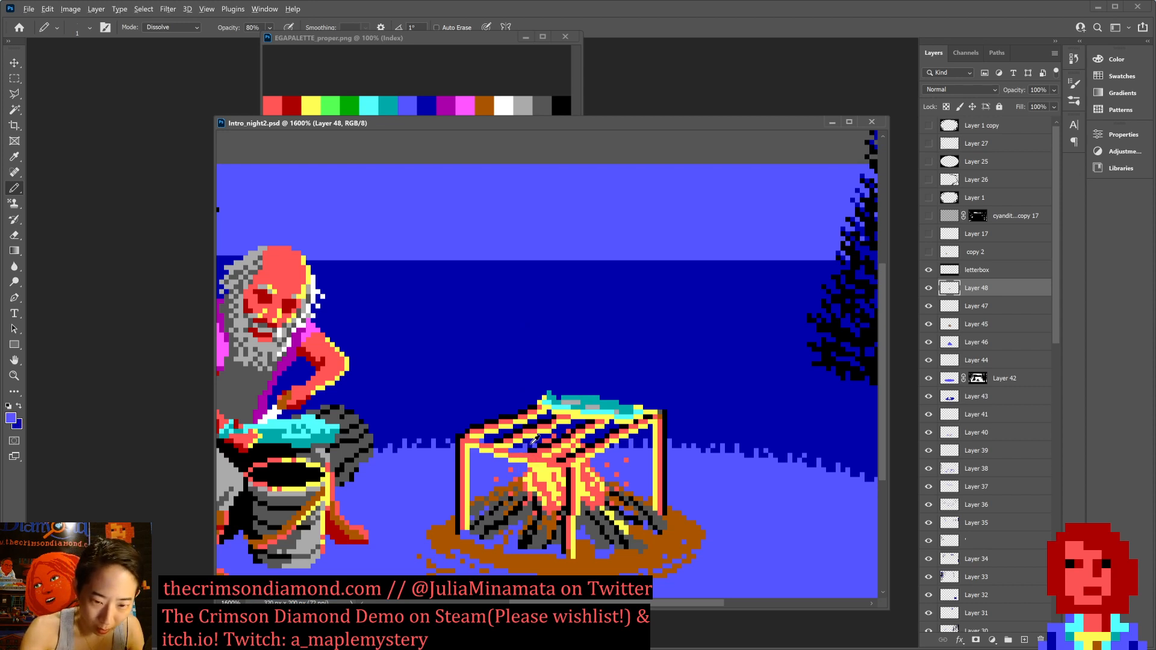
left_click(531, 444)
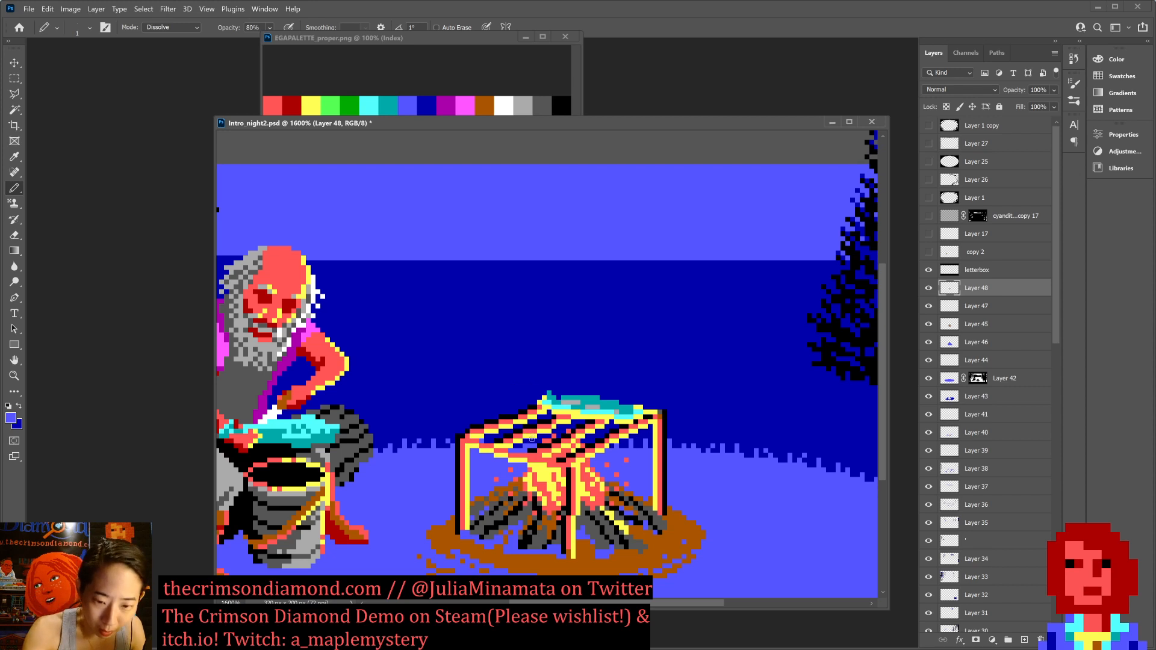
key("ctrl+s")
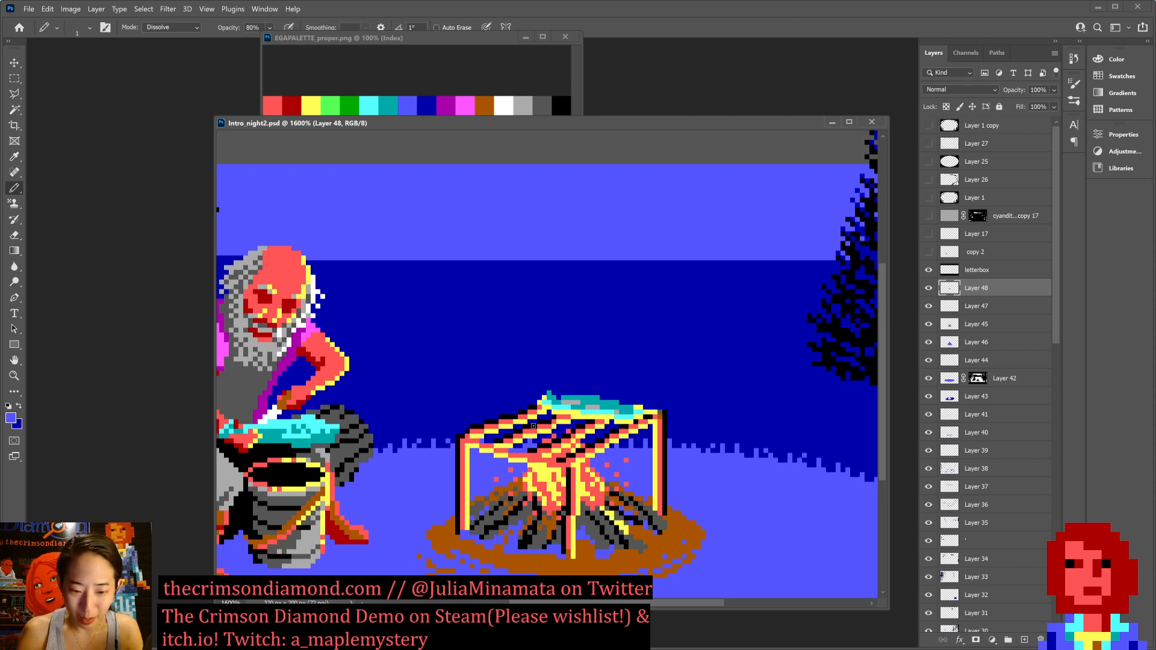
Retouch the grill's front left rail near the first slat with sampled light red, and save.
left_click(503, 447, "alt")
left_click(495, 446)
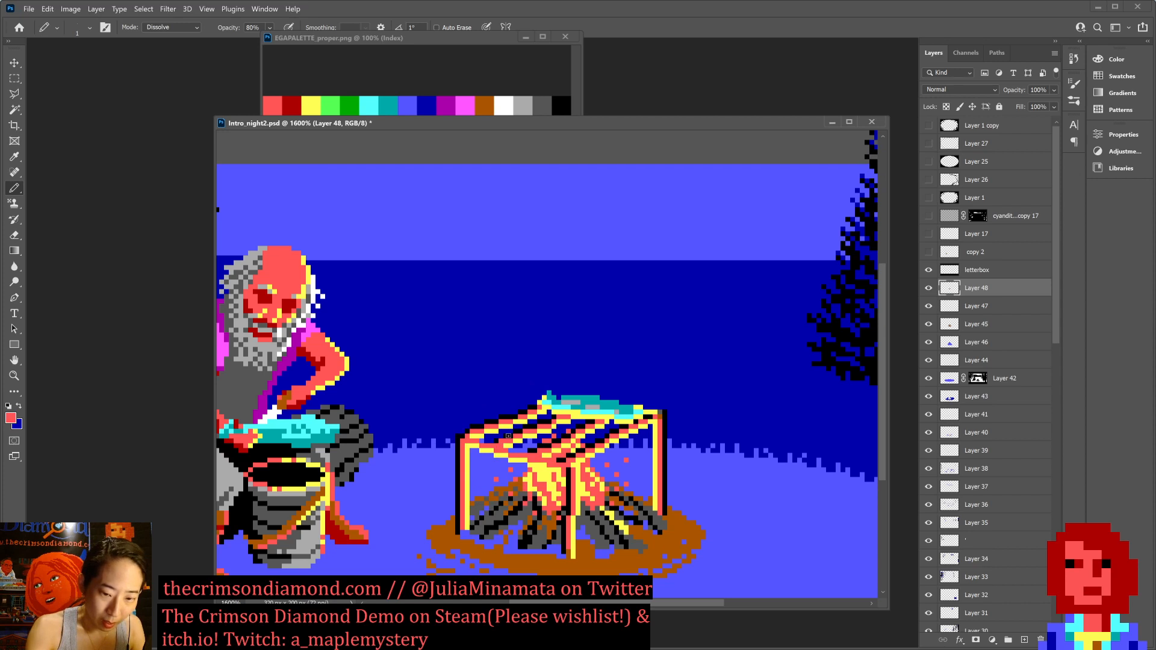
key("ctrl+s")
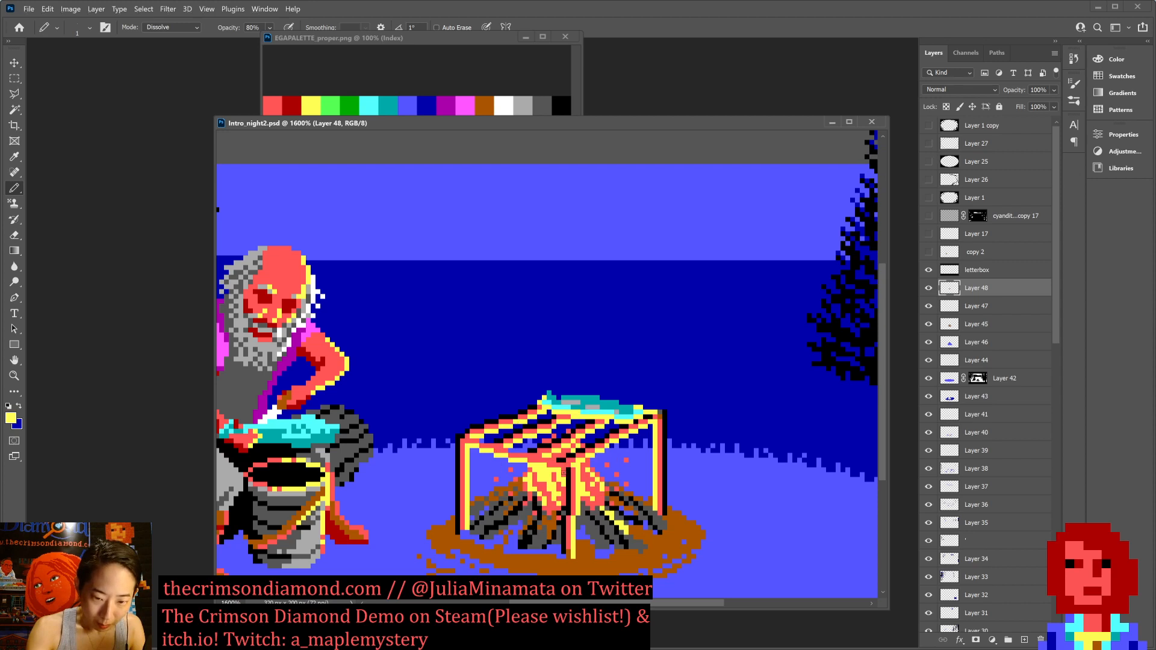
Refine the flame beneath the grill's front left rail with yellow, light blue and light red pixels, and save.
left_click(564, 475)
key("ctrl+s")
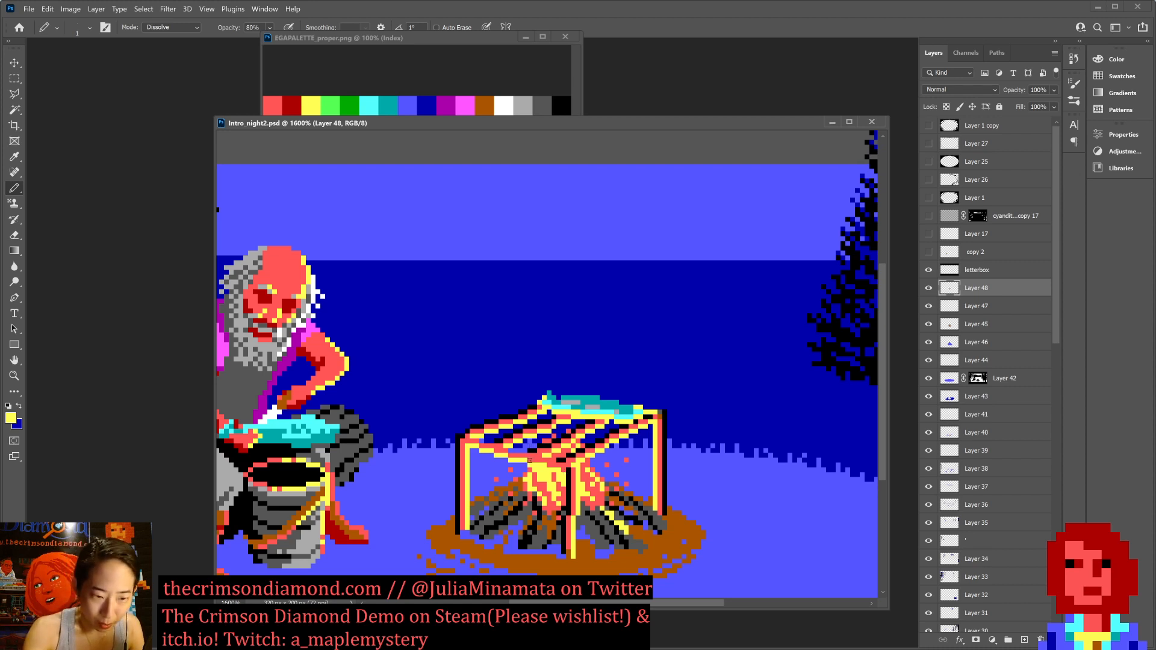
left_click(524, 492, "alt")
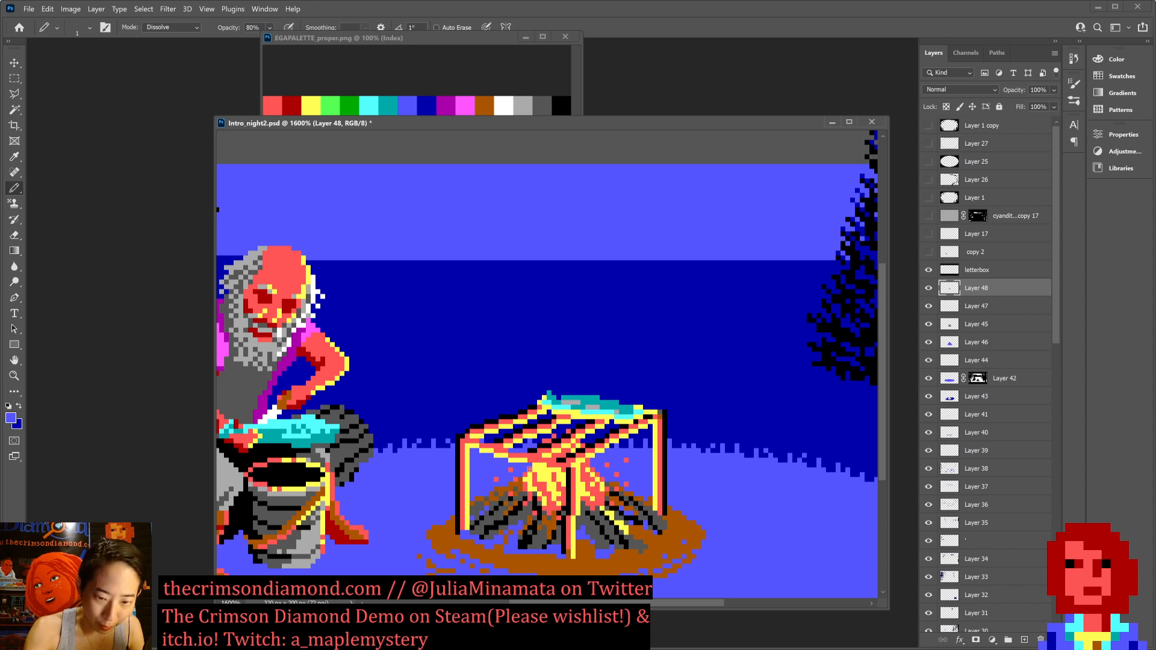
left_click(537, 465, "alt")
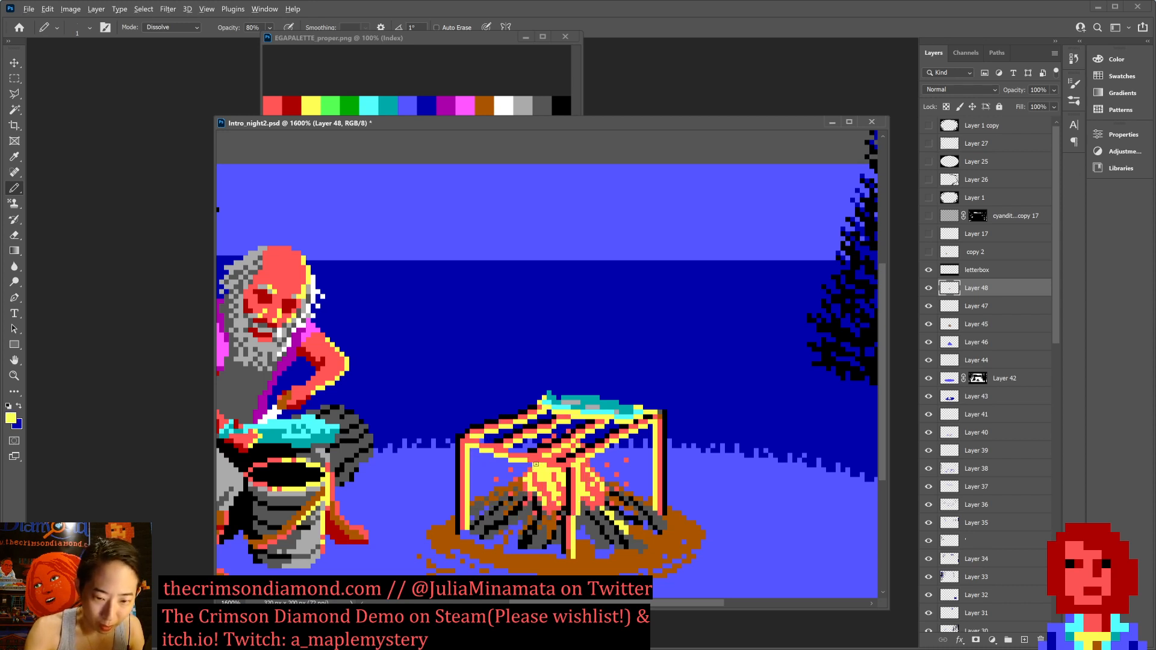
left_click(536, 464, "alt")
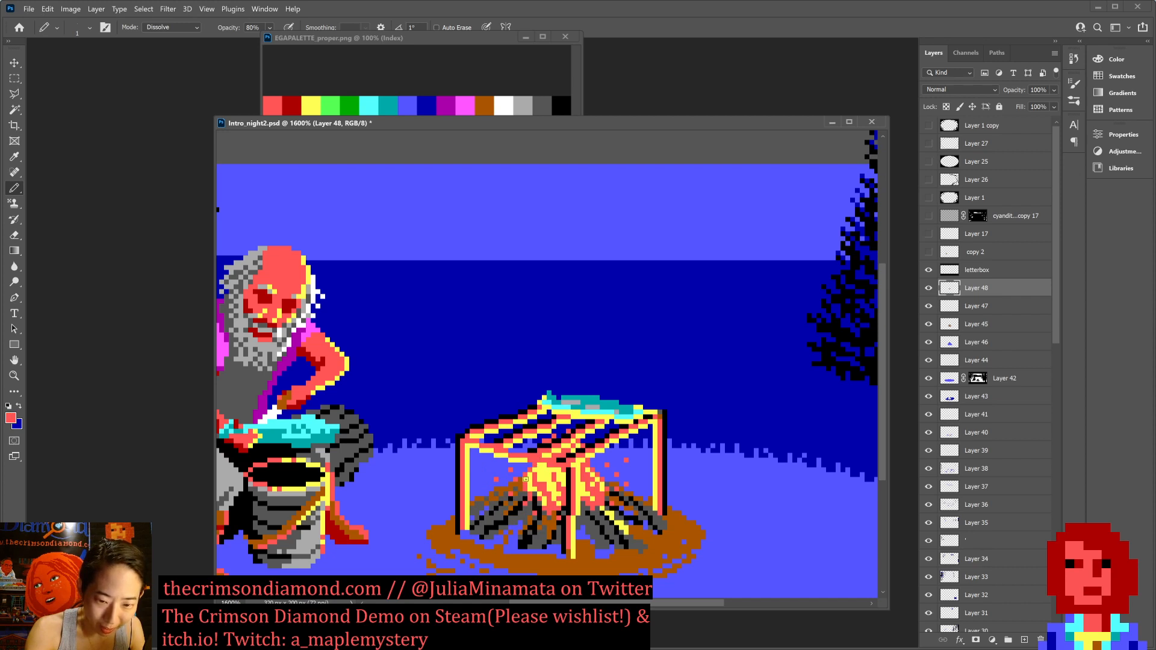
key("ctrl+s")
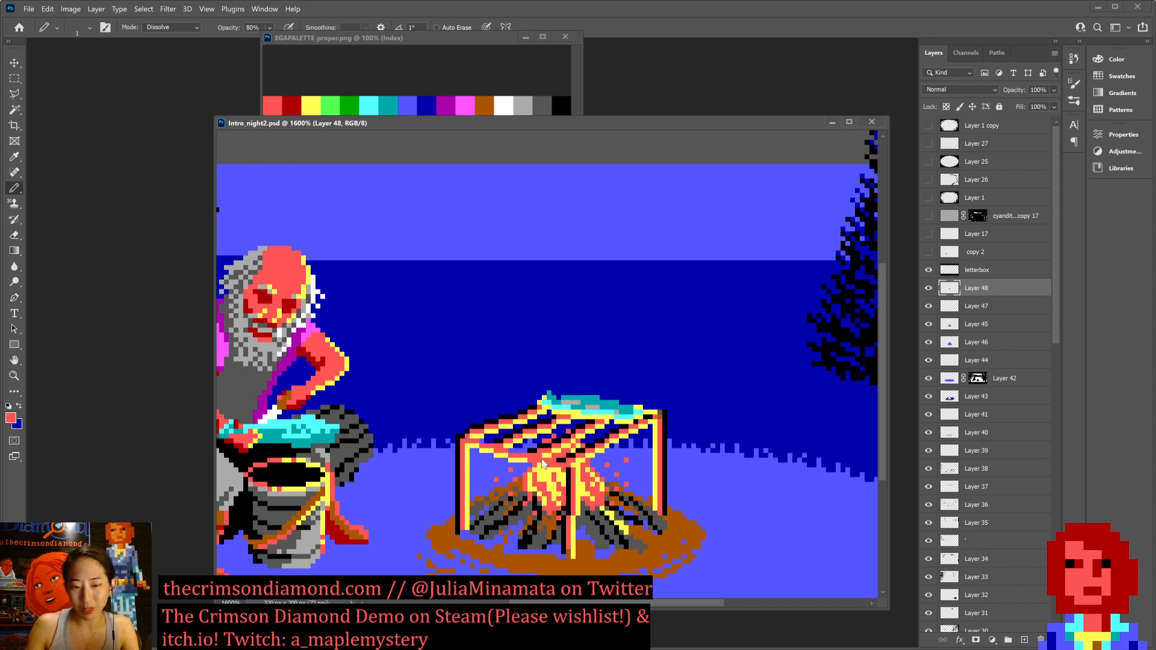
Add sampled yellow to the flame beside the front post, just above the logs, and save.
left_click(598, 495, "alt")
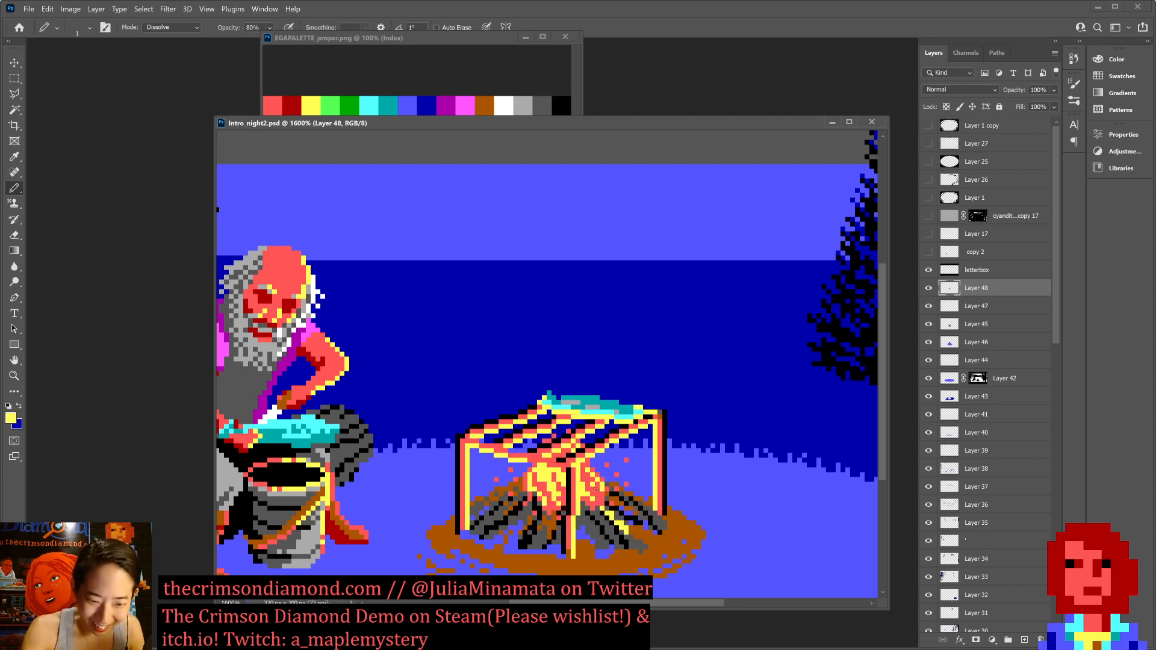
left_click(600, 492)
key("ctrl+s")
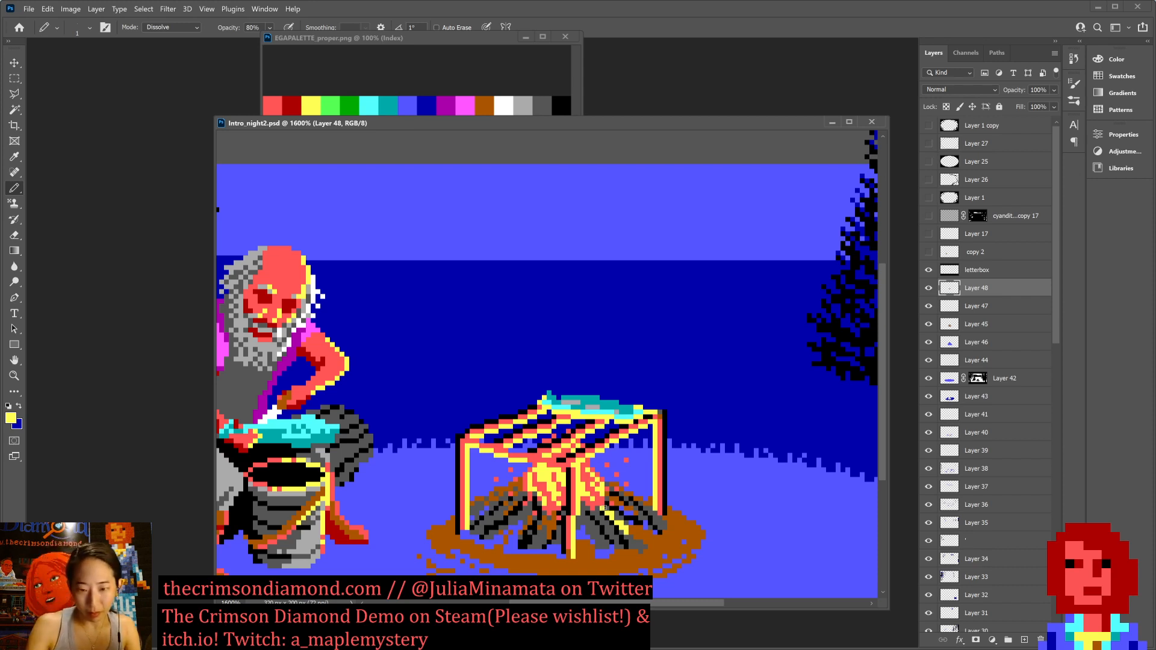
Trim the flame's edge near the sparks beyond the front post with sampled light blue, check the whole scene, and save.
left_click(607, 475, "alt")
left_click(603, 479)
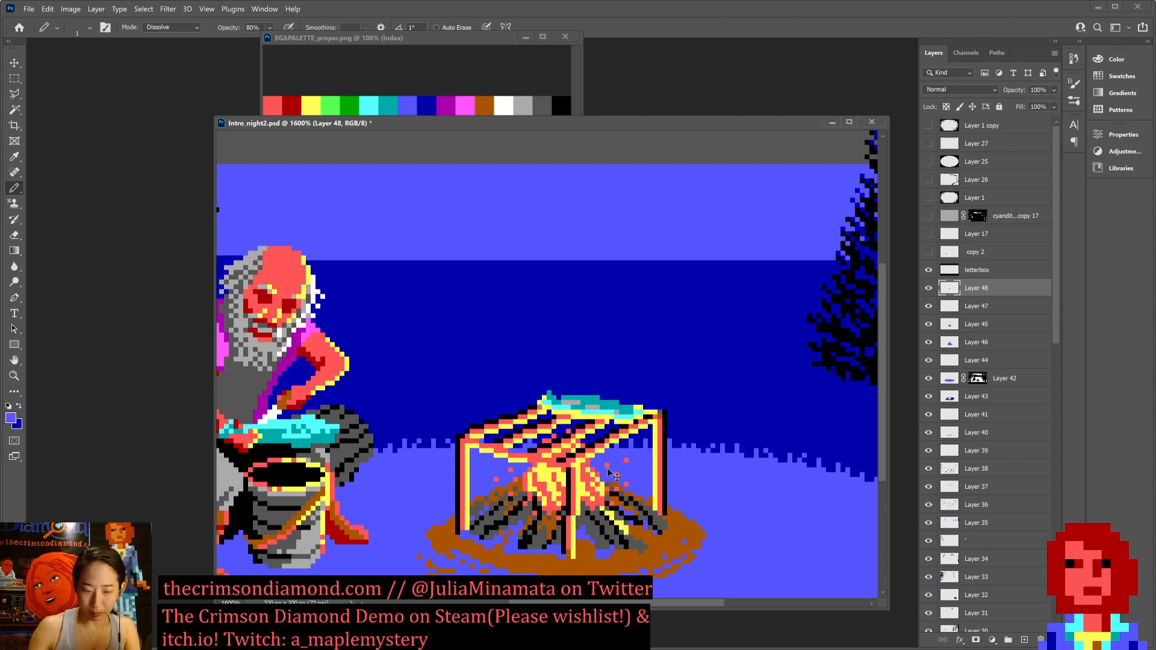
scroll(608, 475, "down", 2)
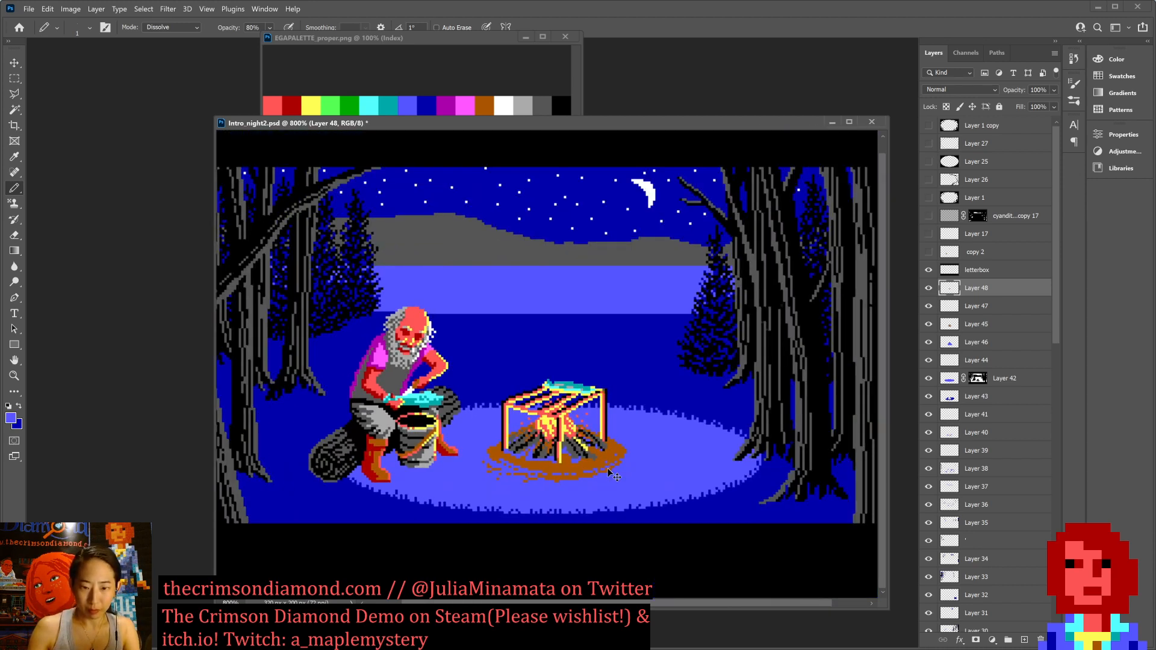
scroll(608, 468, "up", 3)
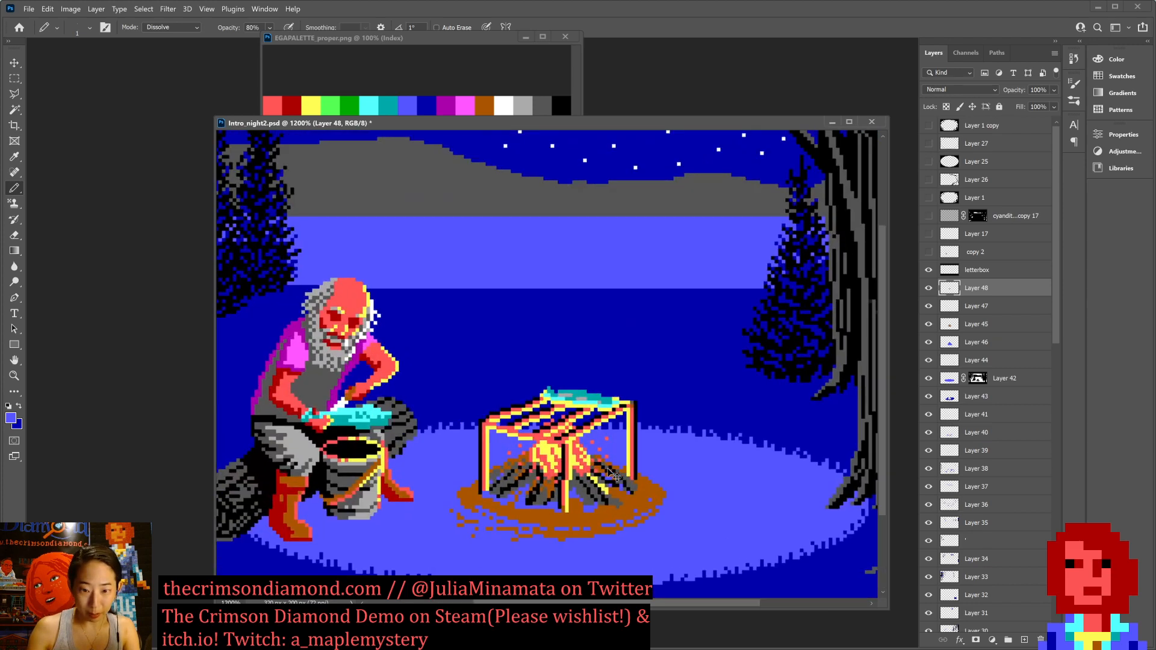
key("ctrl+s")
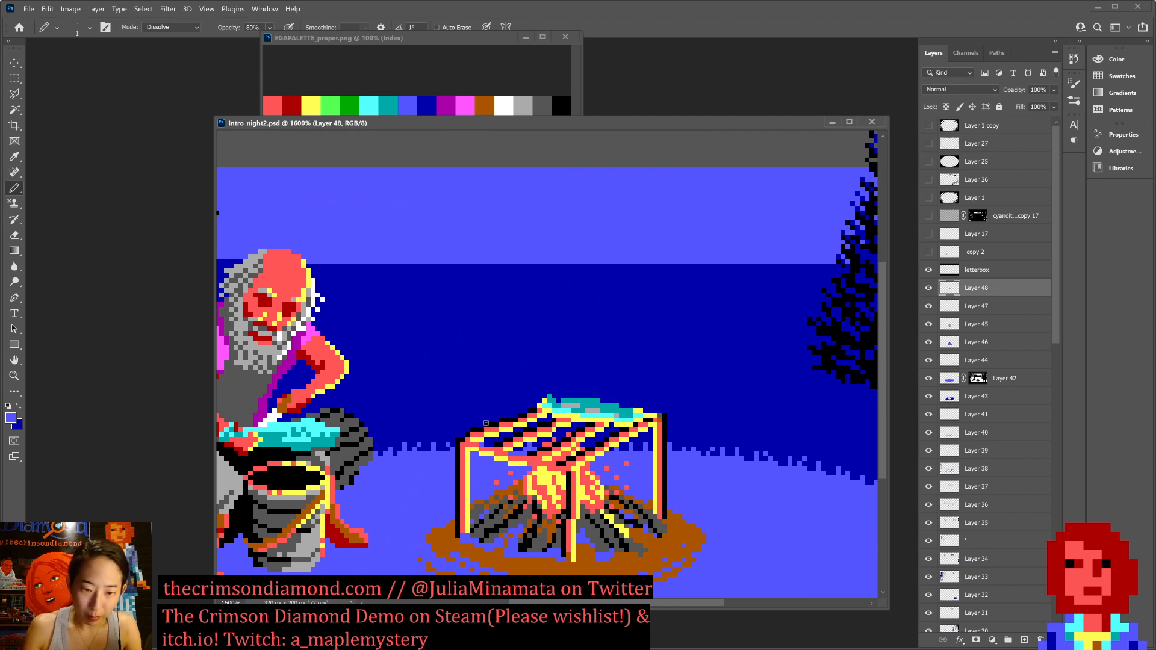
key("super")
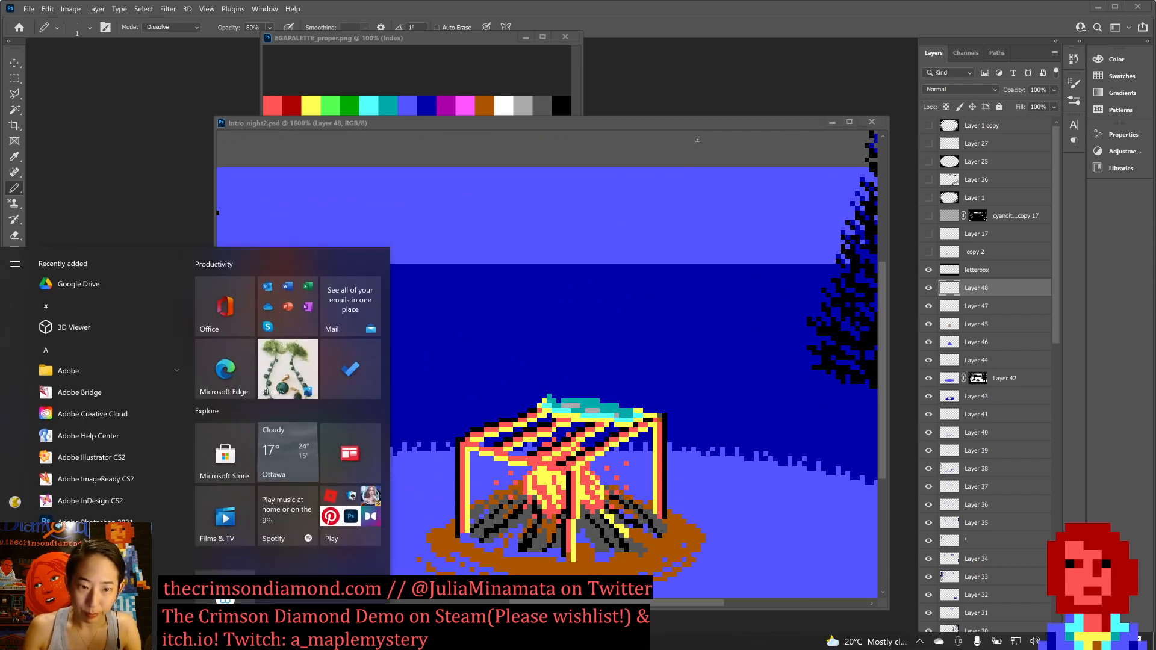
left_click(78, 151)
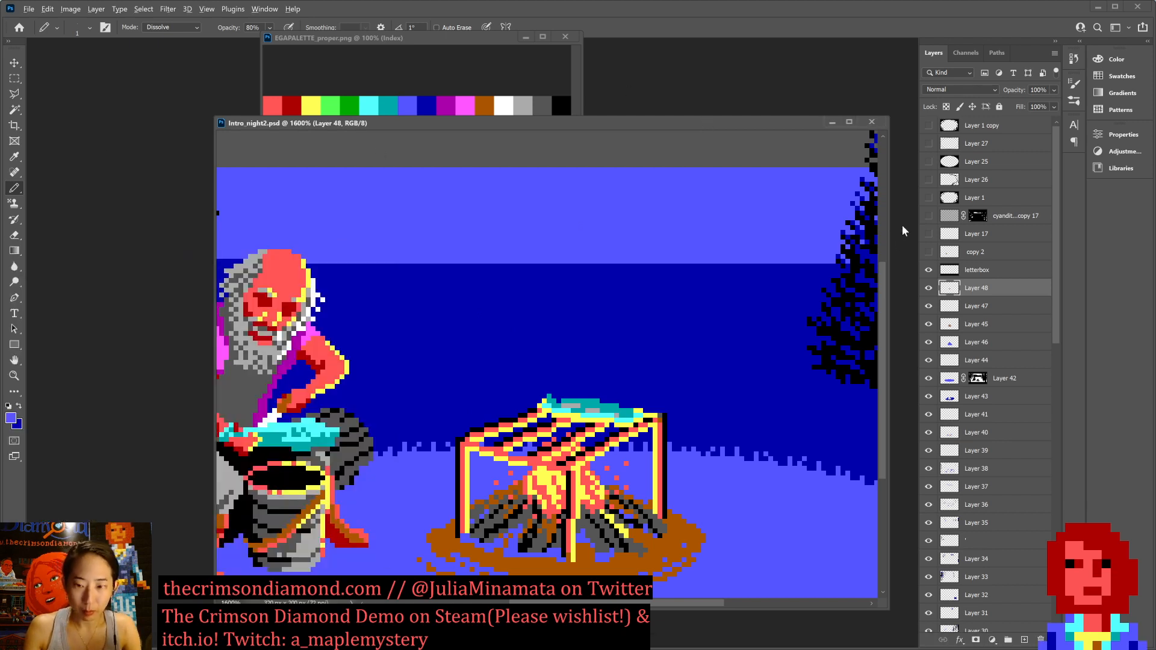
Try a sampled black line along the grill's front left rail, and undo the stroke.
left_click(834, 329, "alt")
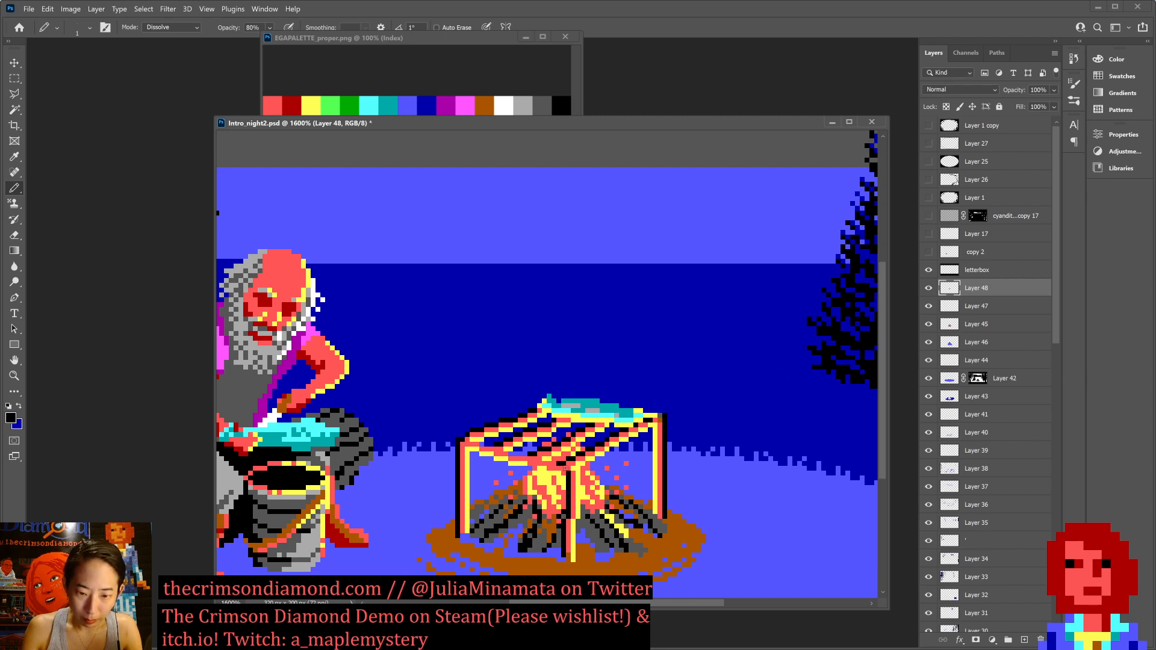
left_click_drag(493, 447, 556, 465)
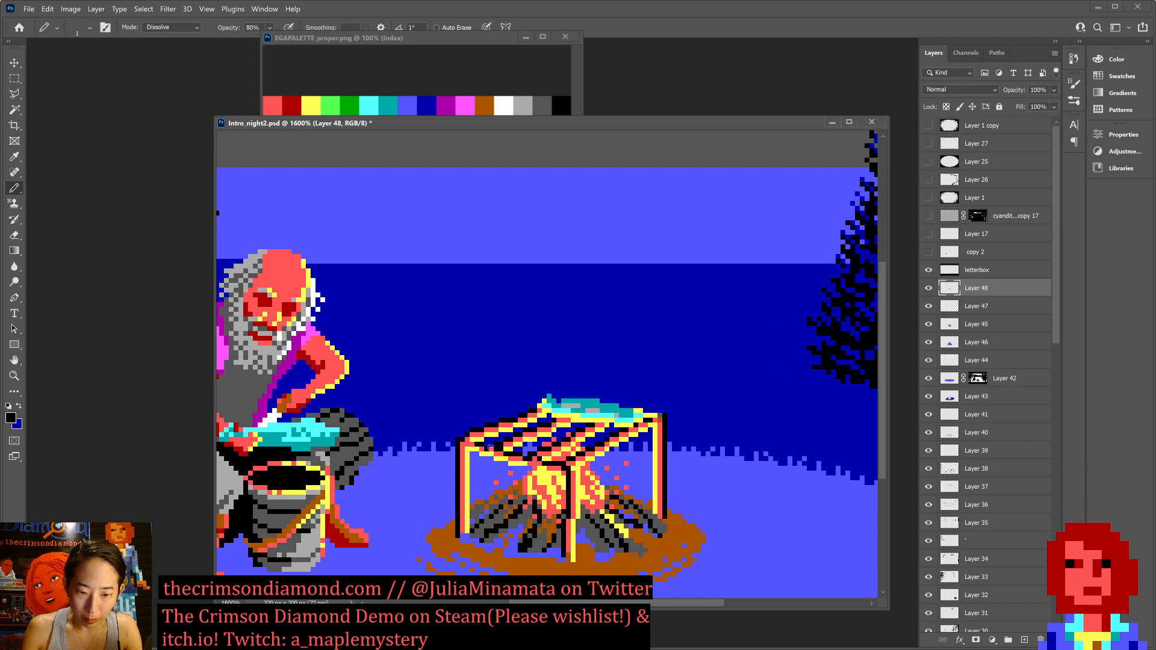
key("ctrl+z")
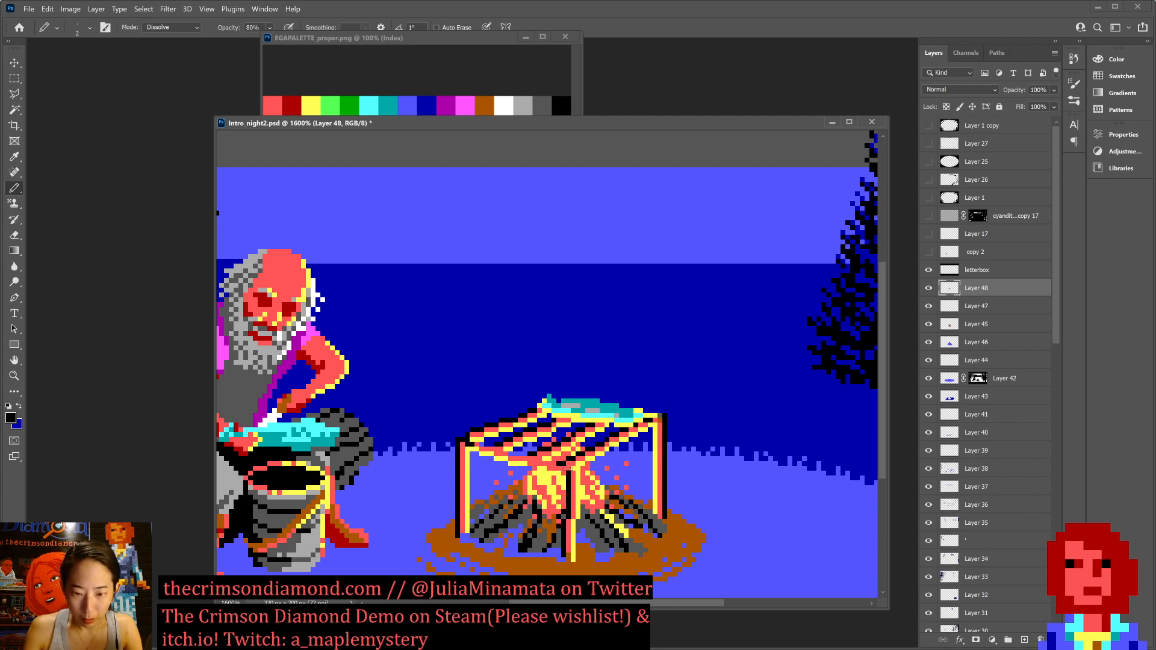
Paint a thick black line along the grill's front left rail, ending at the front post.
left_click(569, 466, "shift")
left_click(497, 452)
mouse_move(497, 452)
left_mouse_down()
mouse_move(515, 456)
mouse_move(500, 452)
left_mouse_up()
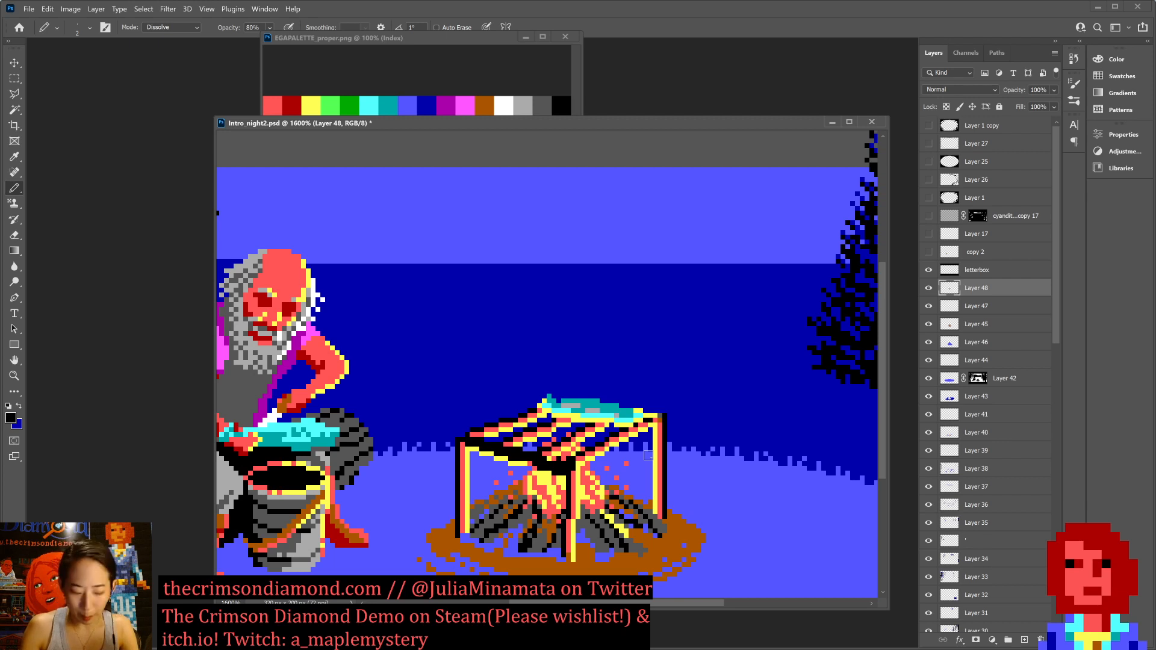
Reduce the pencil to 1 pixel, retouch the slat ends and front left rail with sampled light red and yellow, and save.
key("bracketleft")
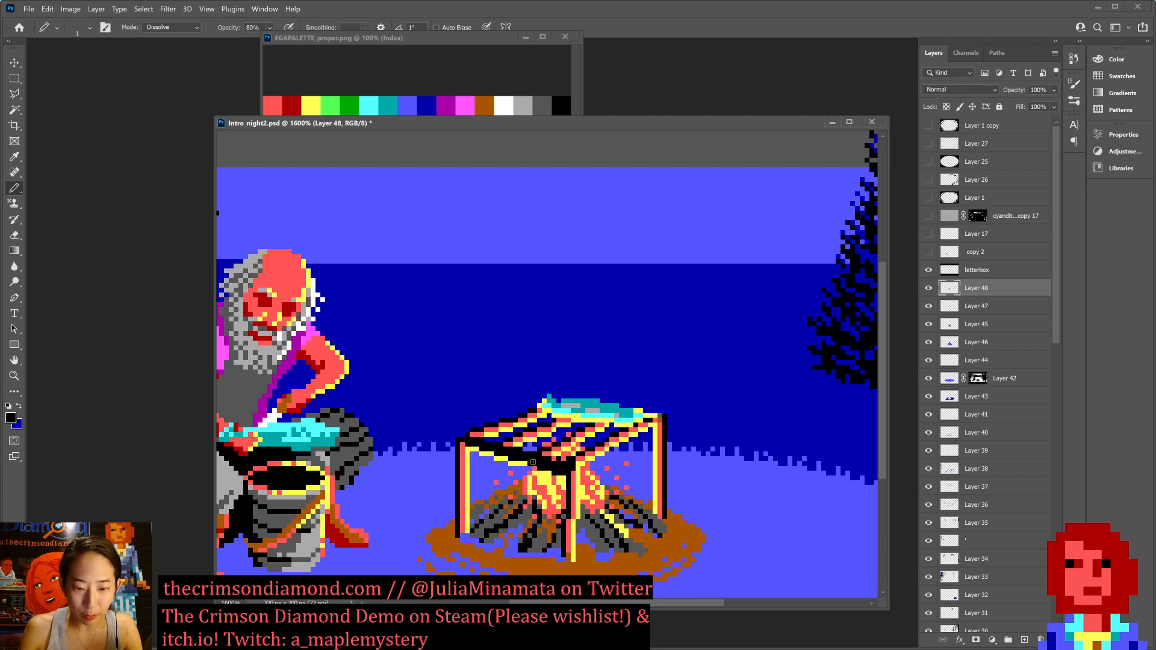
left_click(569, 453, "alt")
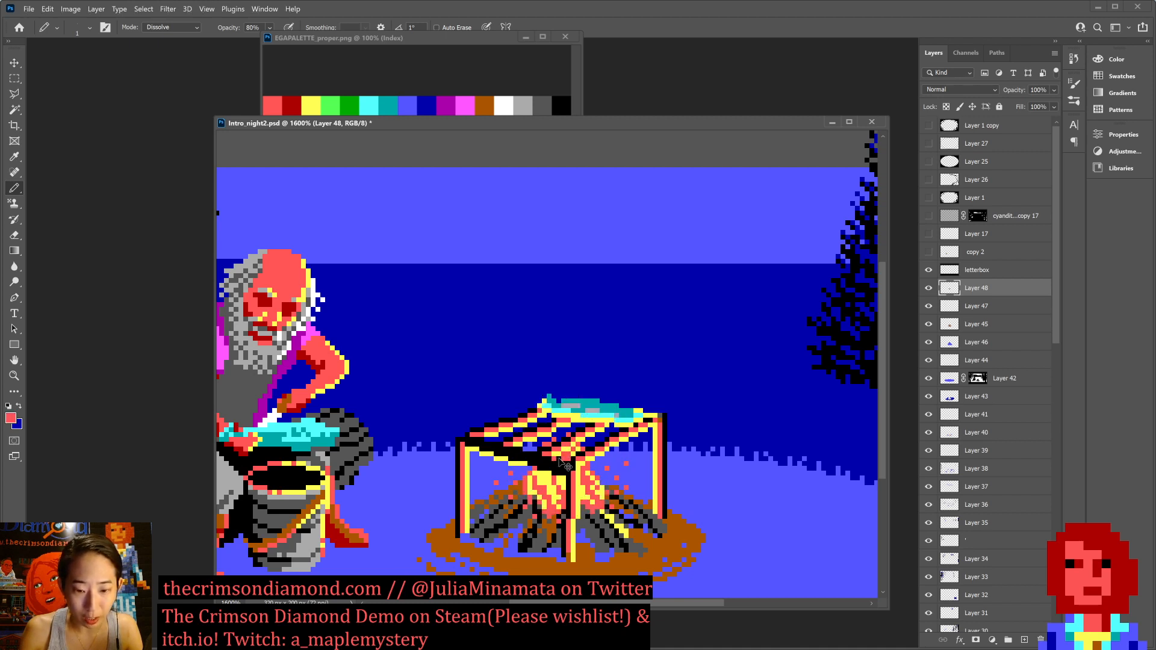
left_click(528, 464, "alt")
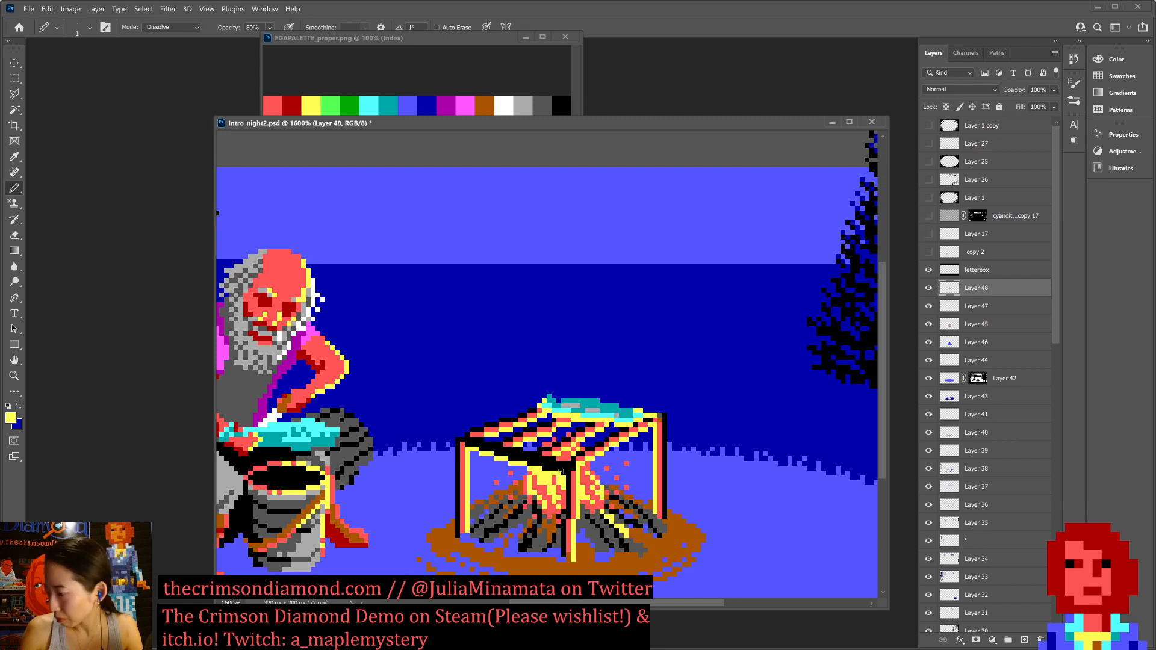
key("ctrl+s")
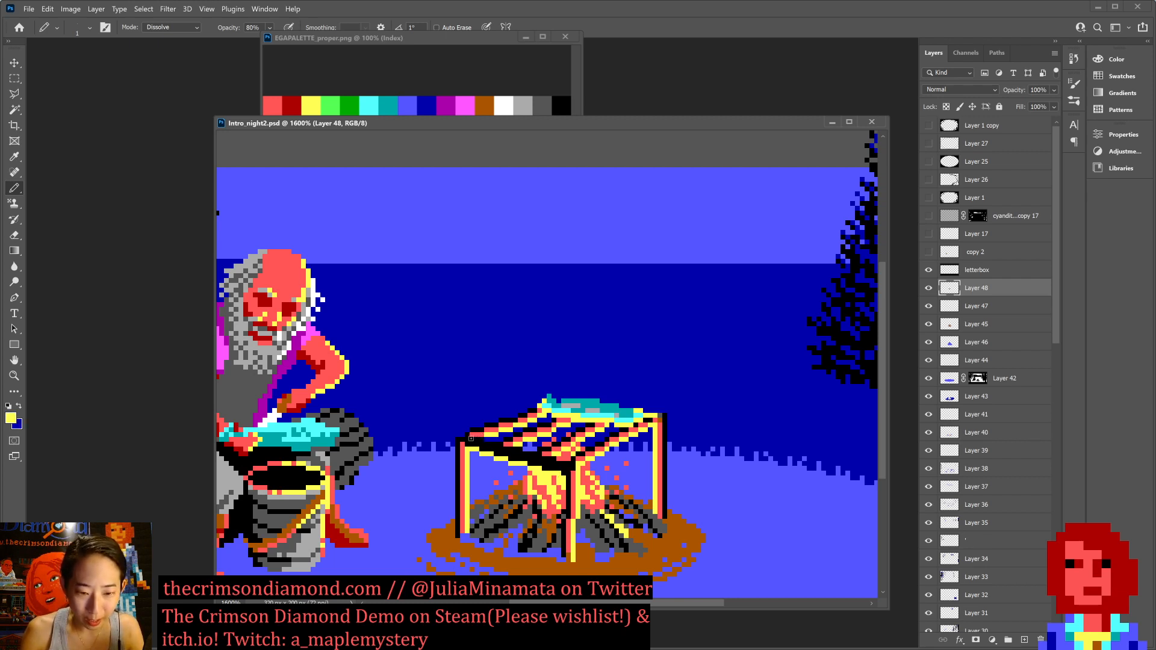
Highlight the upper edge of the grill's front left rail in yellow up to the front post, retouch it with sampled black and yellow, and save.
left_click(482, 440)
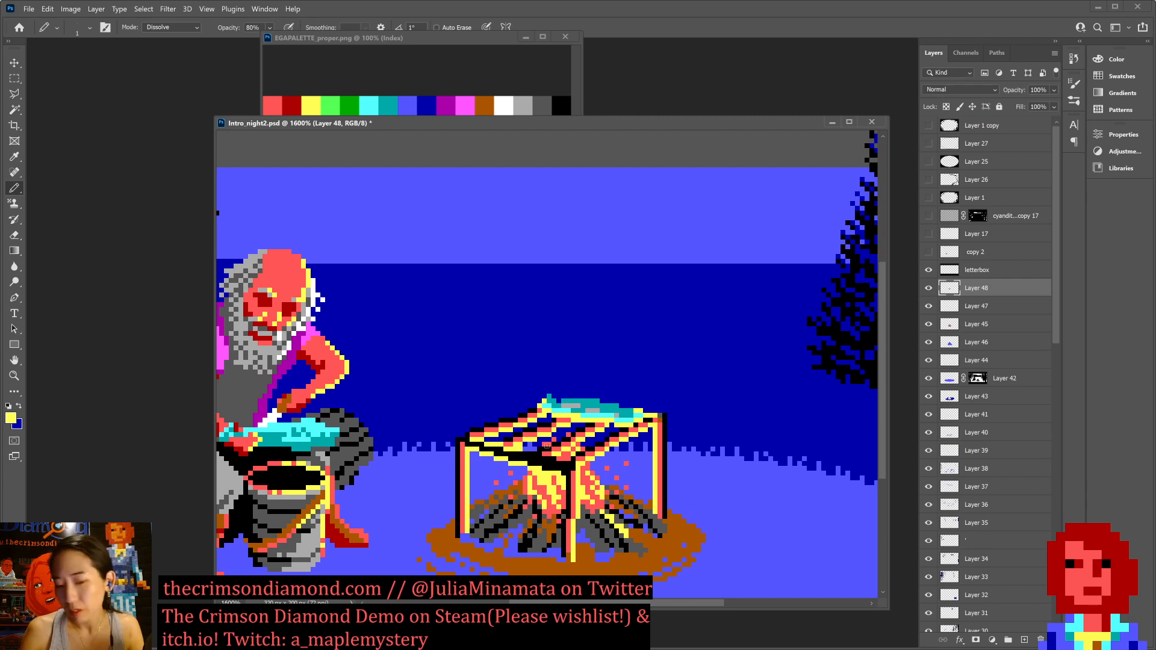
key("ctrl+s")
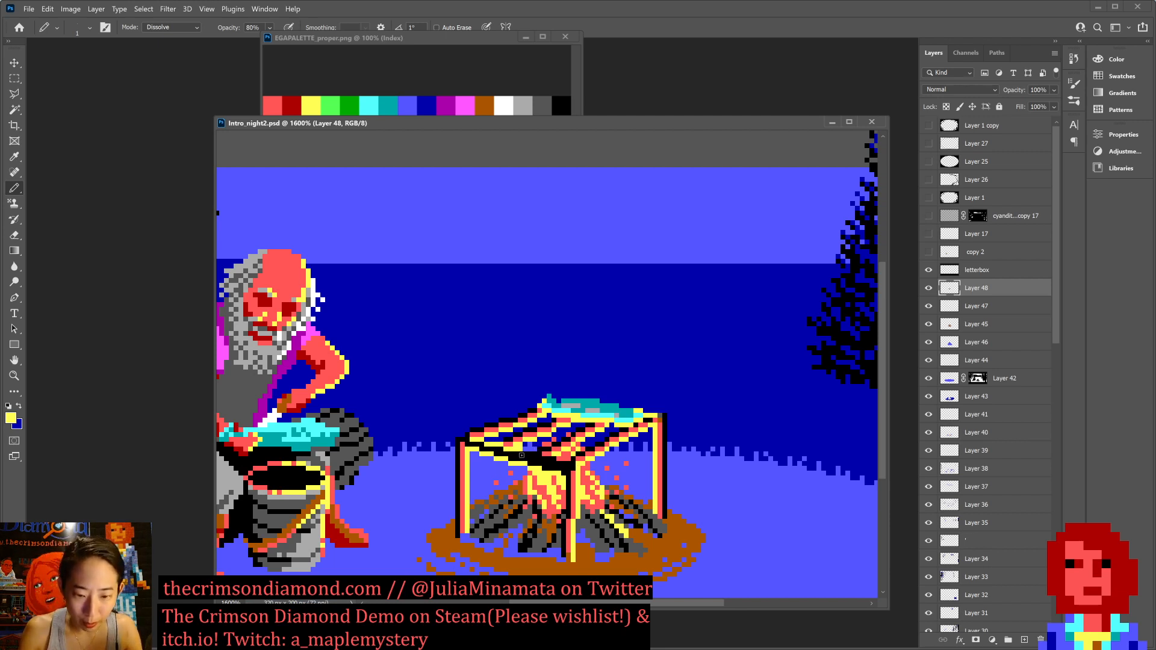
left_click_drag(524, 455, 565, 465)
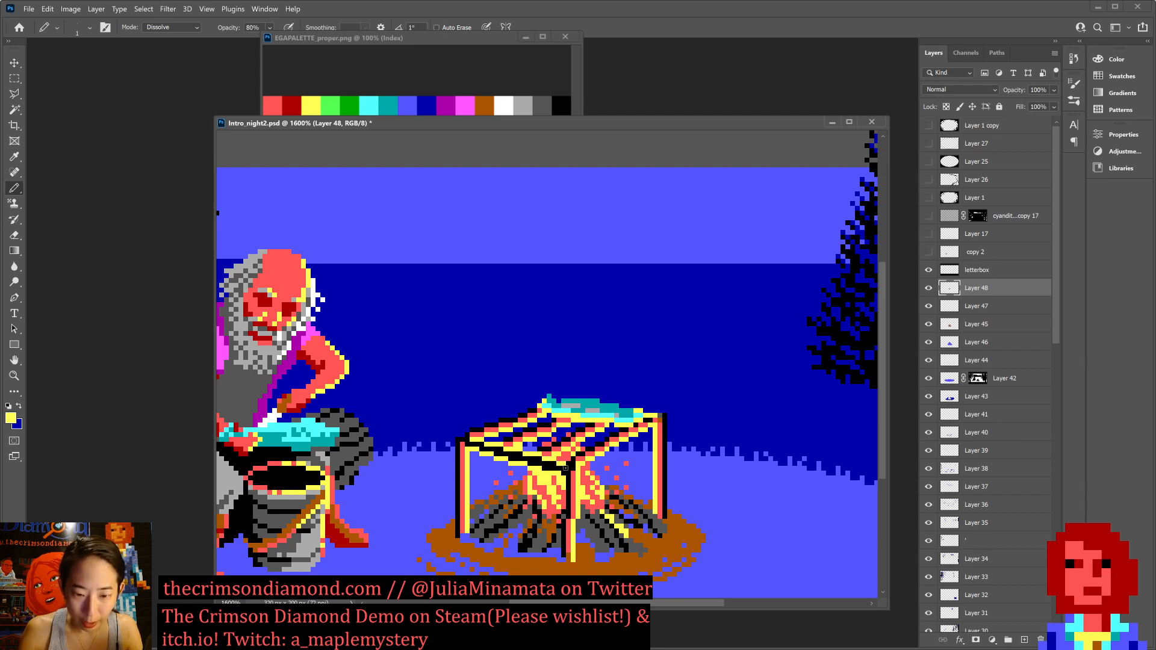
left_click(556, 472, "alt")
left_click(559, 472)
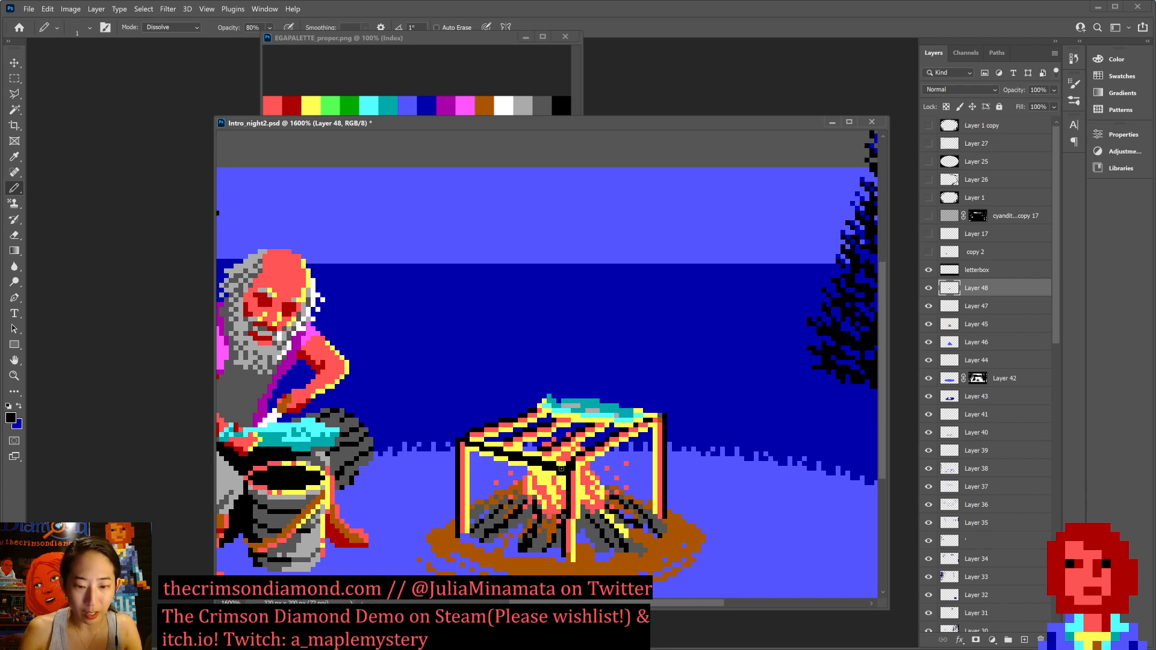
left_click(545, 467, "alt")
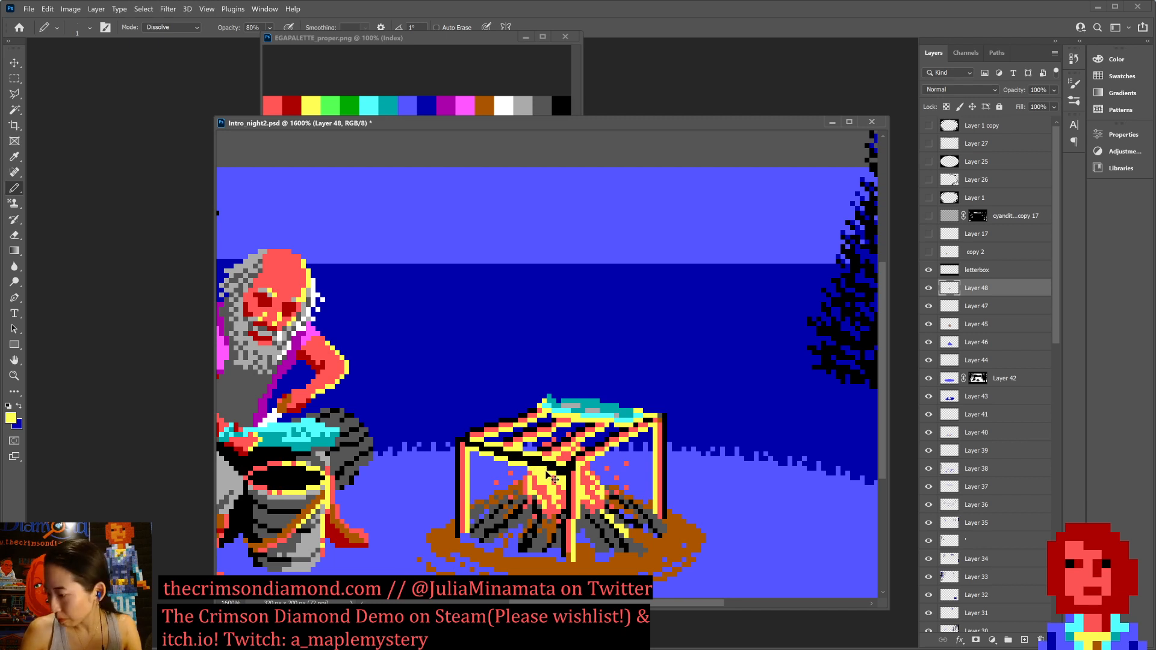
key("ctrl+s")
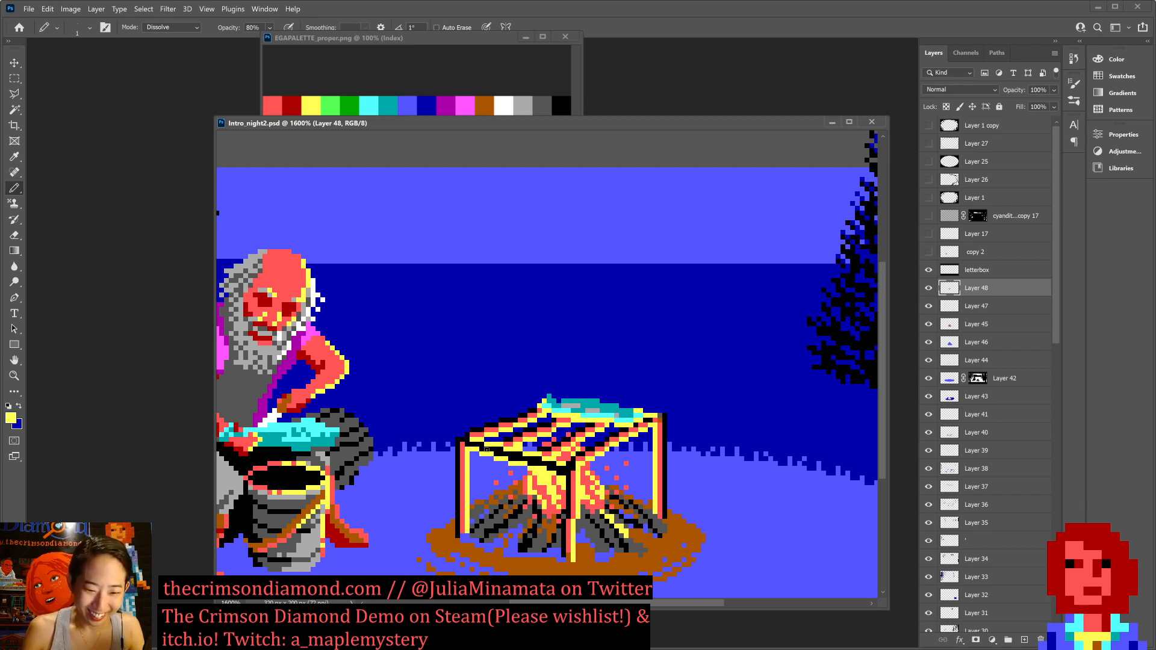
Add sampled light red pixels along the outer half of the grill's front left rail, and save.
key("x")
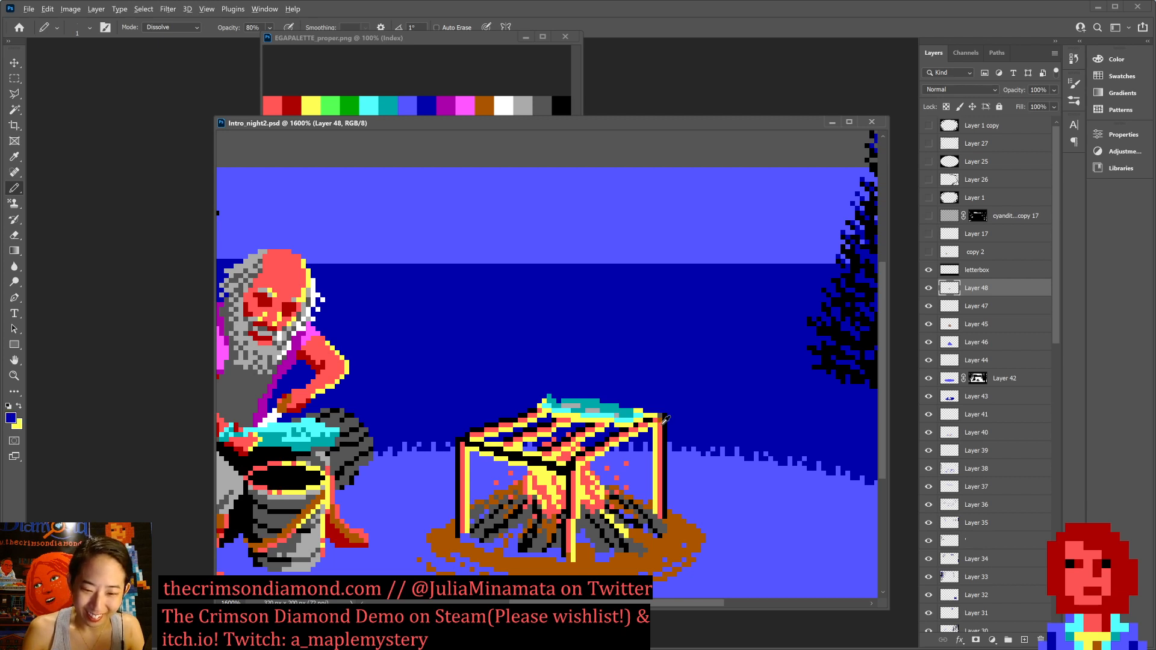
left_click(662, 422, "alt")
left_click(499, 457)
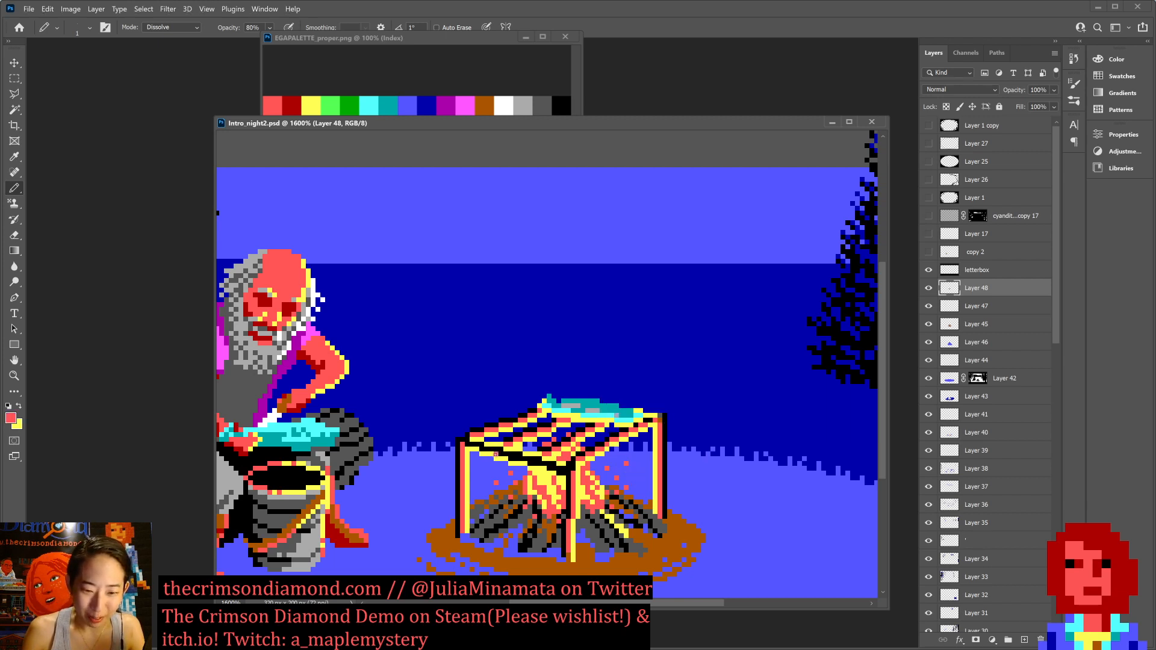
left_click(516, 460)
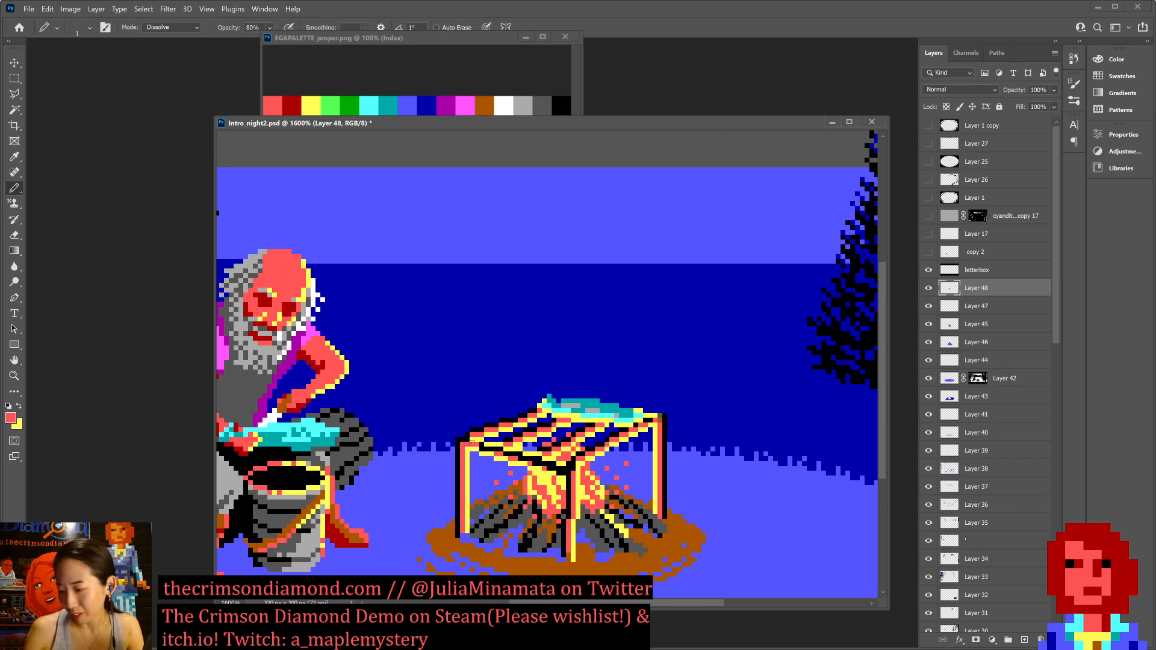
key("ctrl+s")
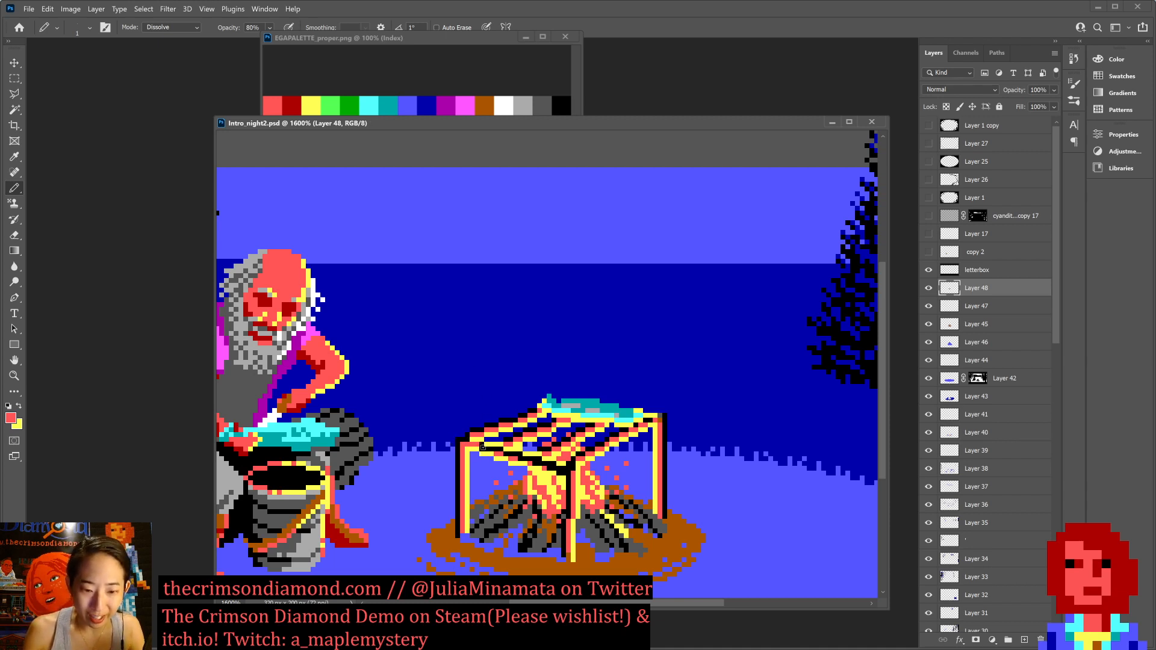
Retouch the outer end of the grill's front left rail with sampled black and light red pixels, and save.
left_click(483, 443, "alt")
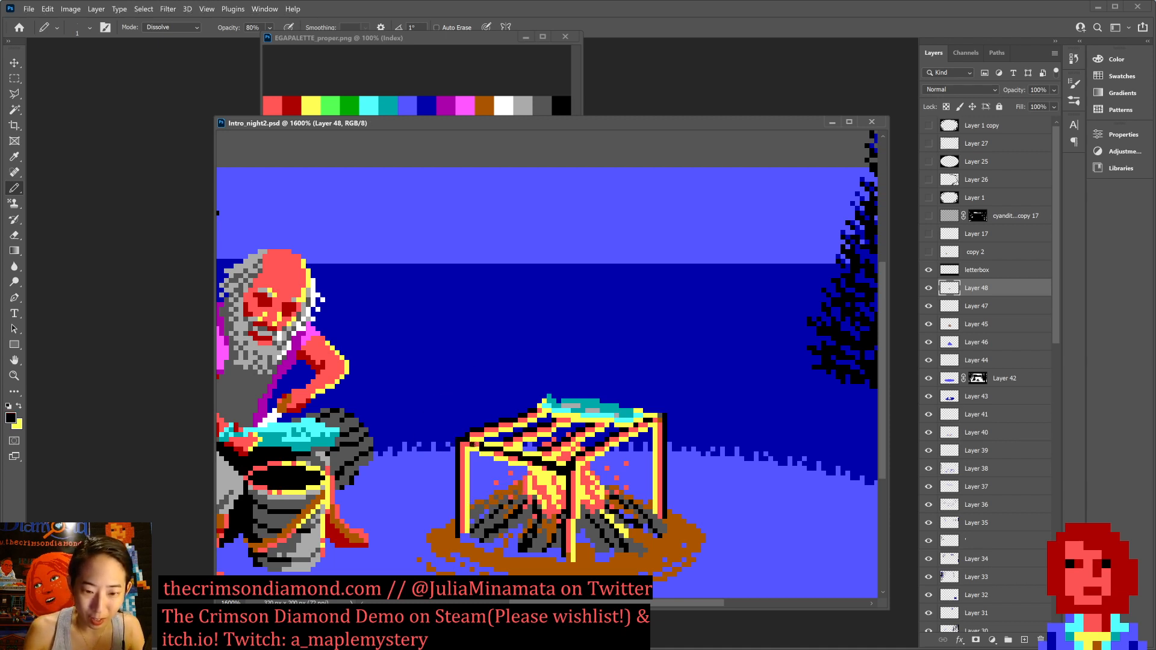
left_click(473, 445)
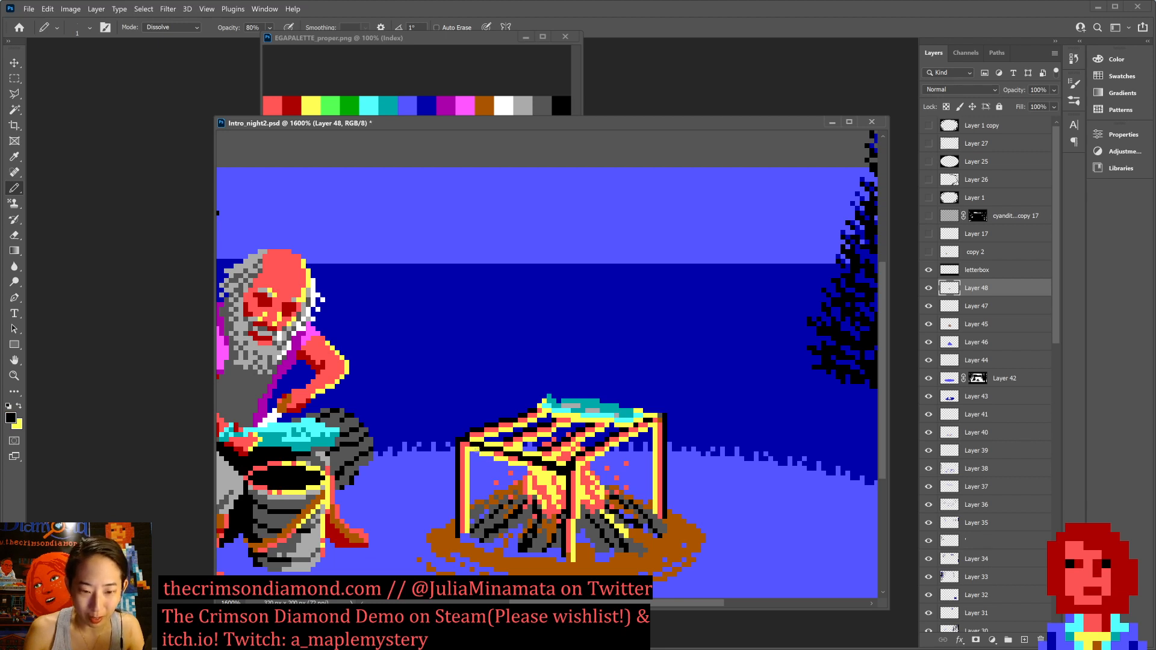
left_click(468, 439, "alt")
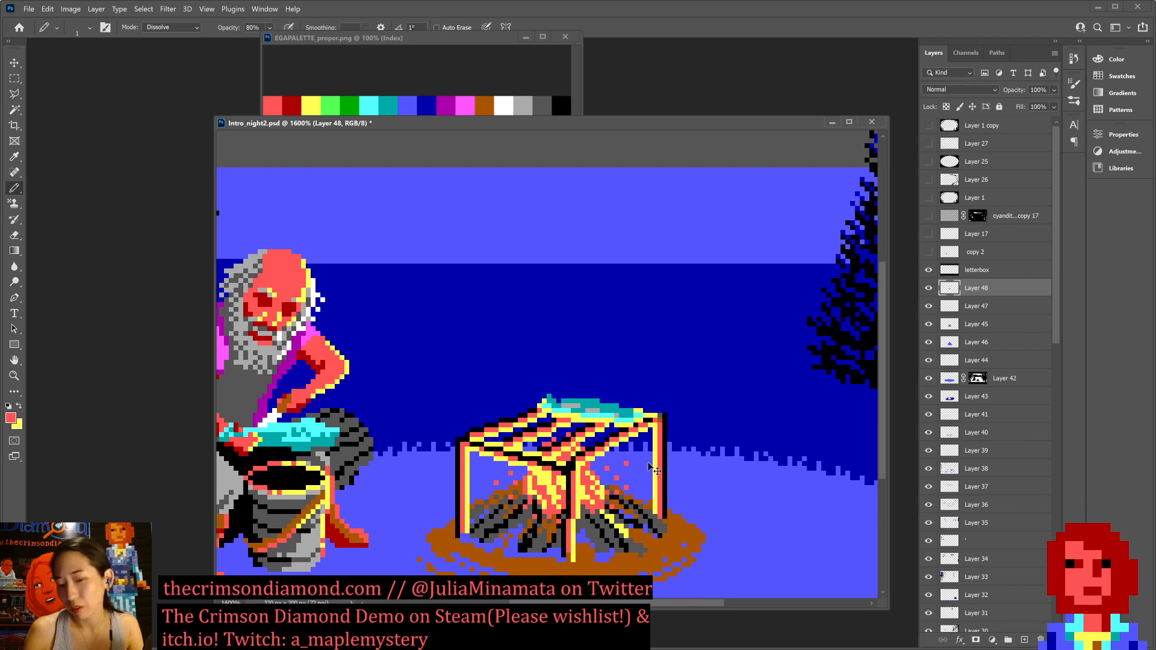
key("ctrl+s")
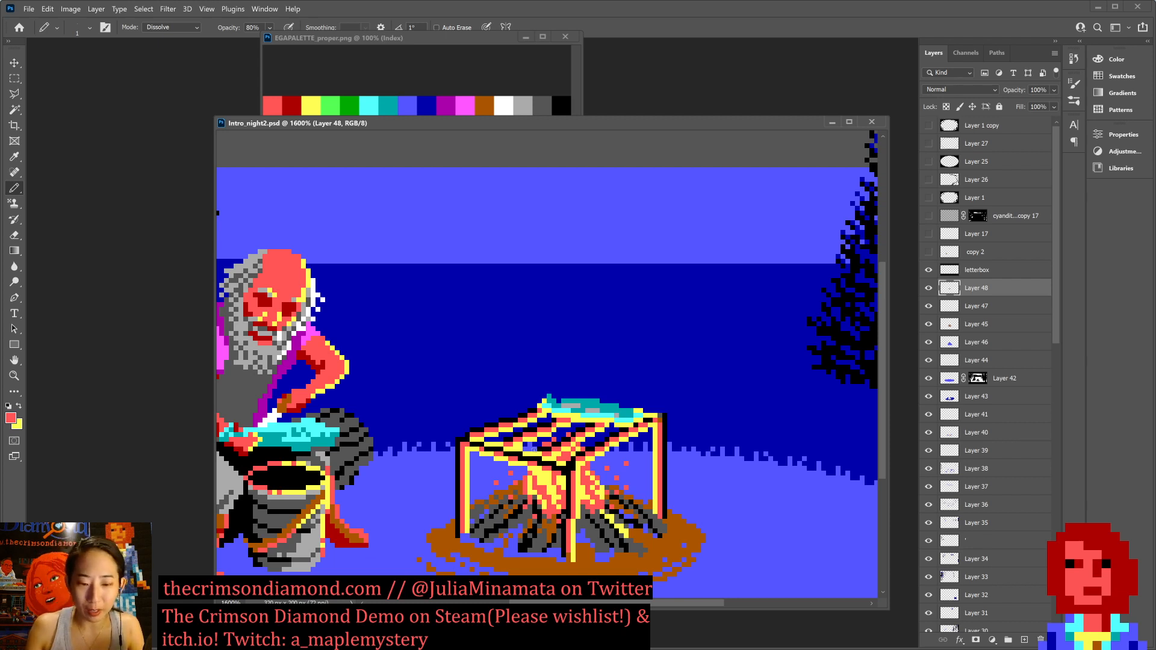
Fill the gap between the slats just above the front left rail with sampled light blue, and save.
left_click(531, 449, "alt")
left_click(519, 448)
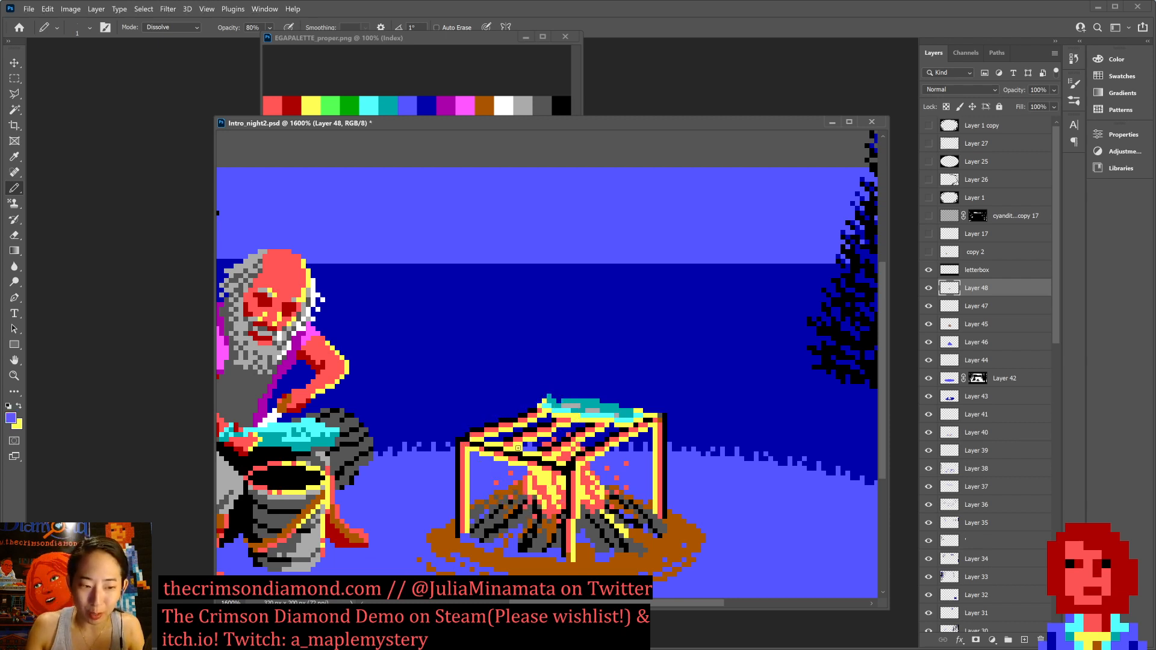
key("ctrl+s")
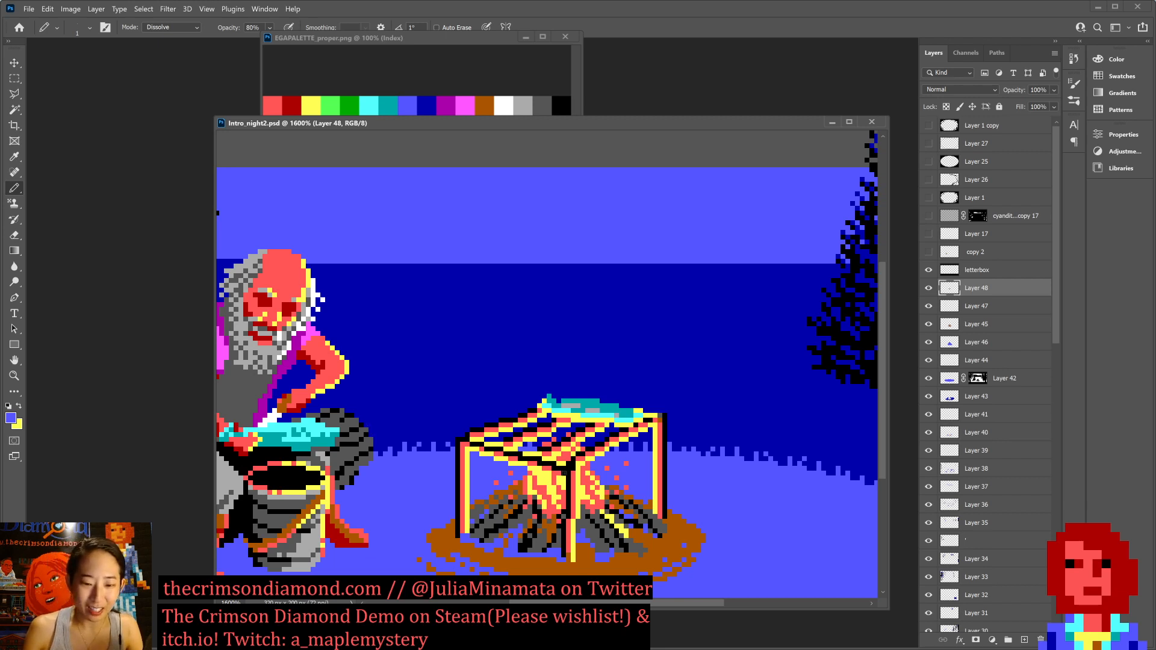
Retouch the pixels beside the top of the grill's front post with light blue and light red, and save.
left_click(564, 474)
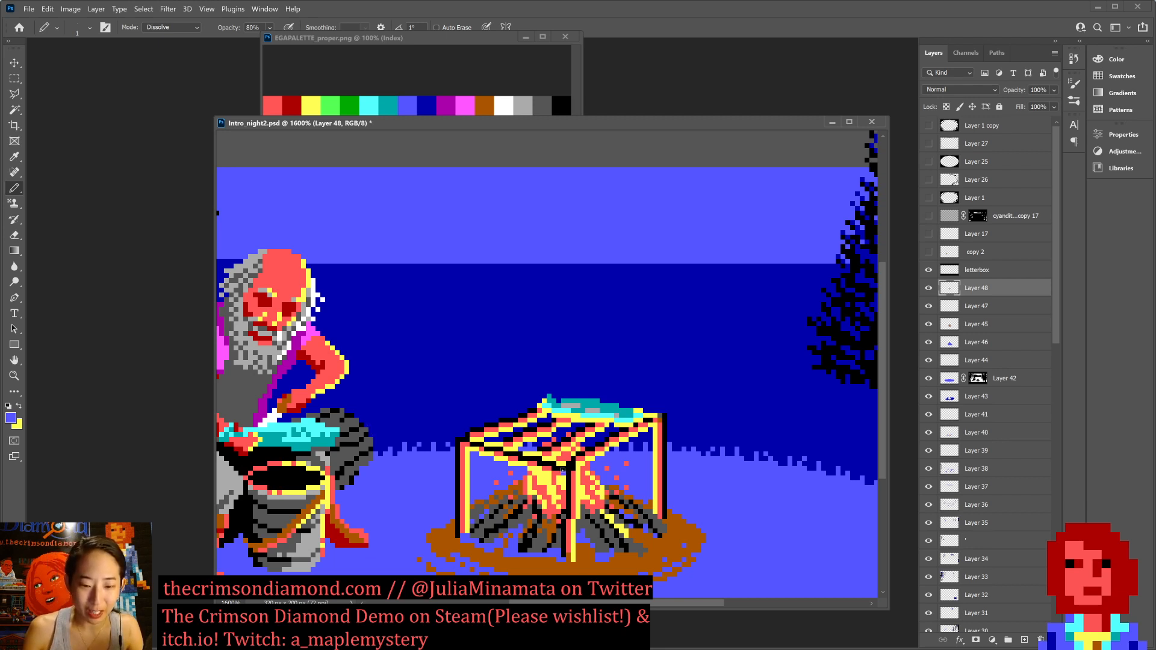
key("x")
left_click(564, 473)
left_click(574, 473, "alt")
key("ctrl+s")
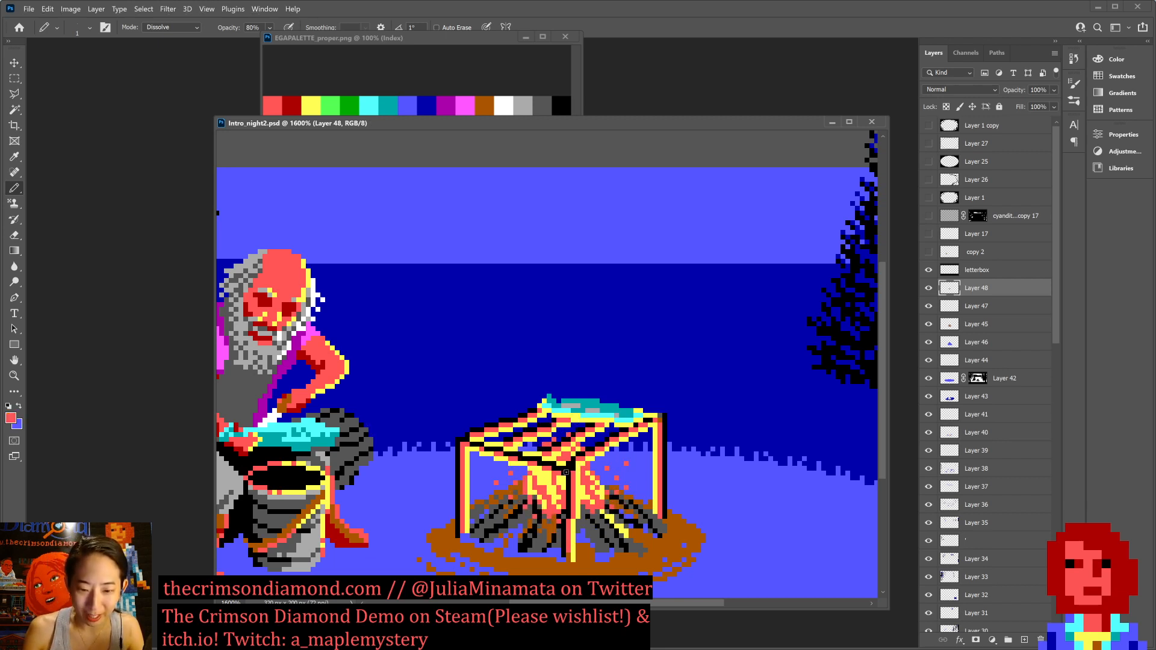
left_click(566, 472)
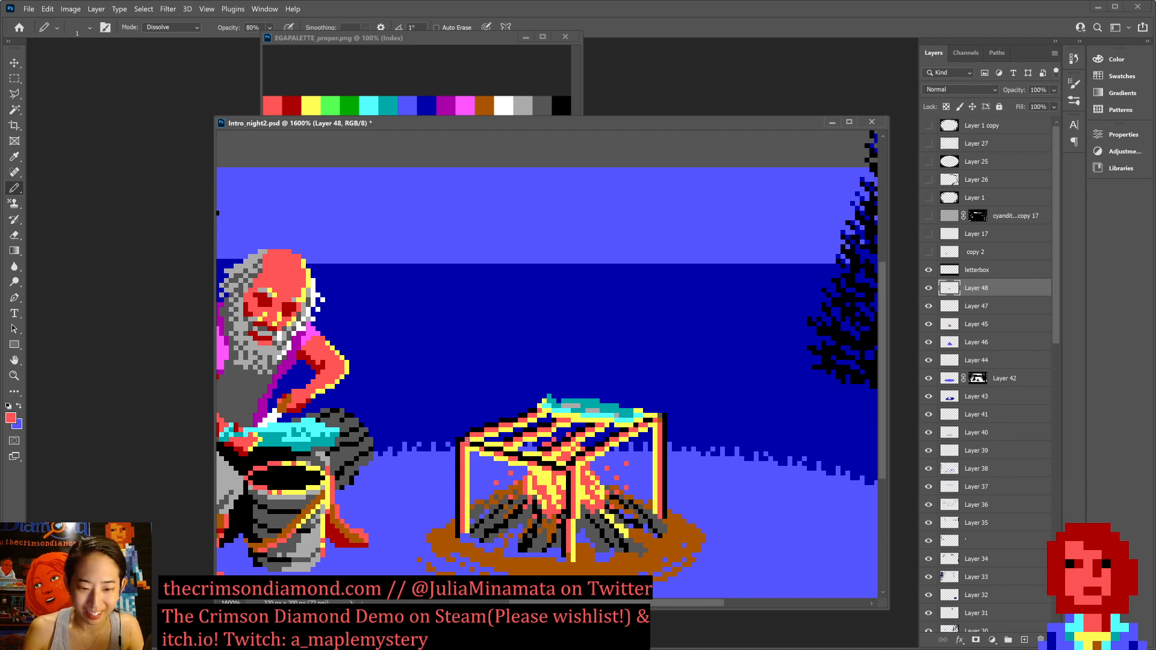
key("ctrl+s")
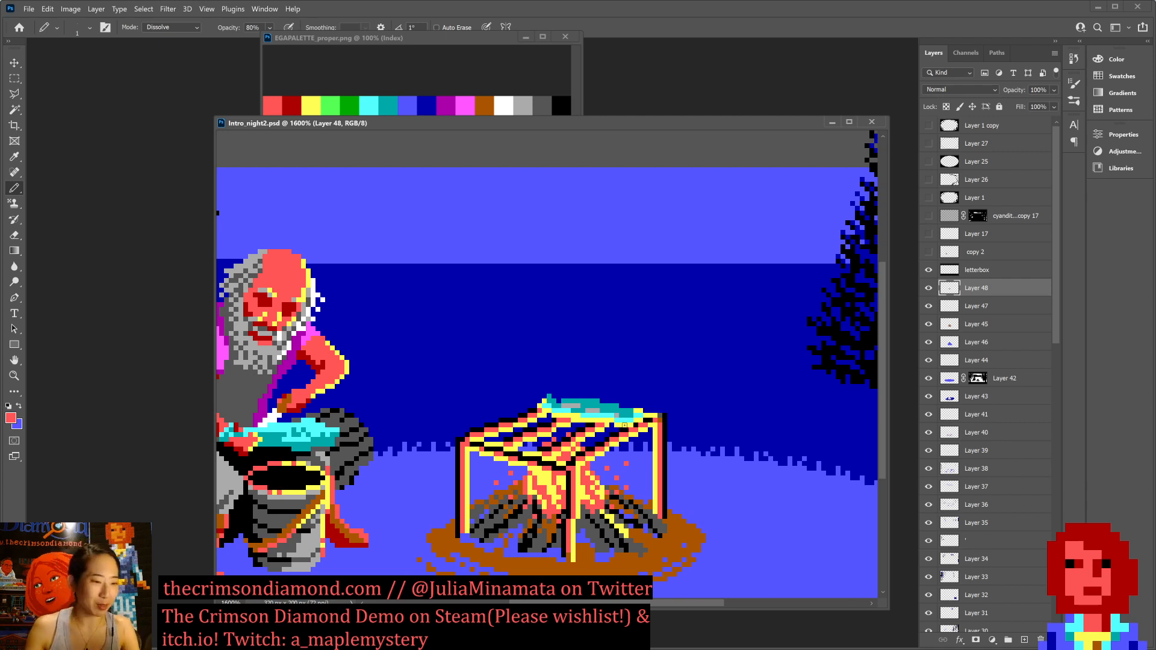
left_click(1098, 7)
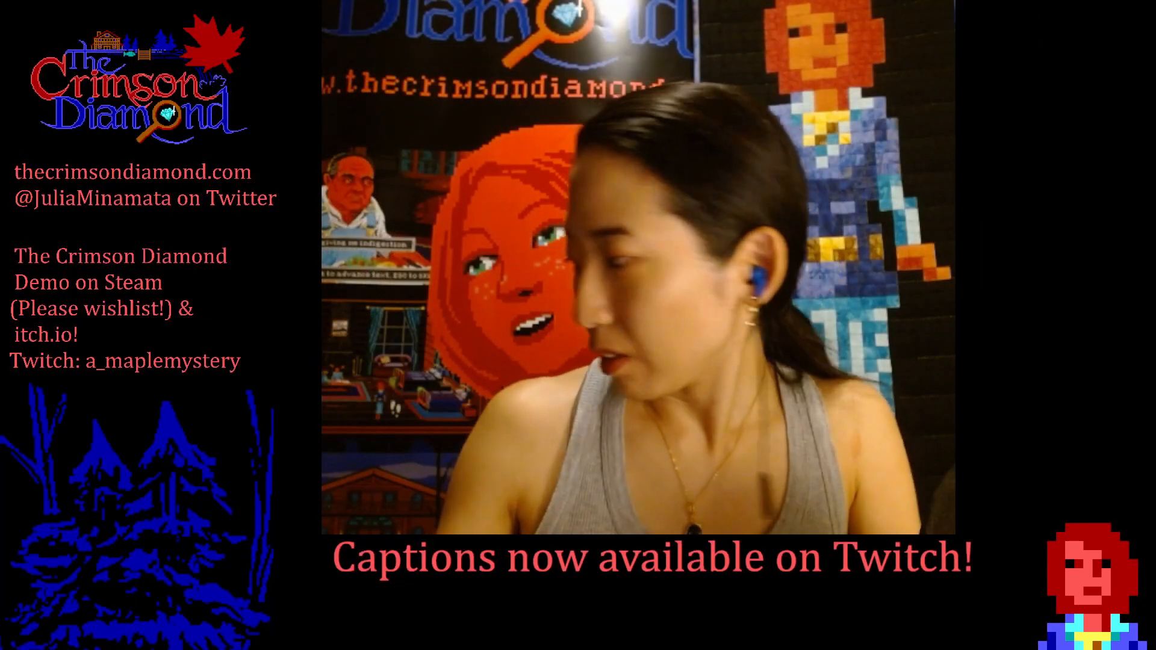
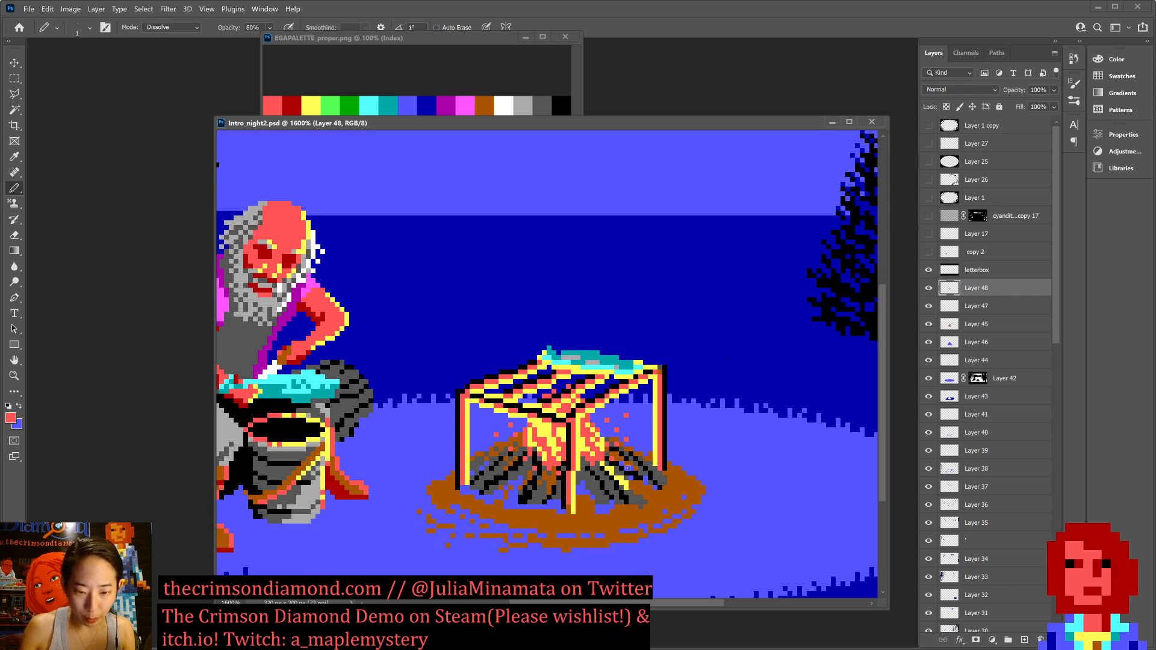
Retouch the logs beside the front post's foot with light blue, save, and add sampled brown among the logs beyond the post.
key("x")
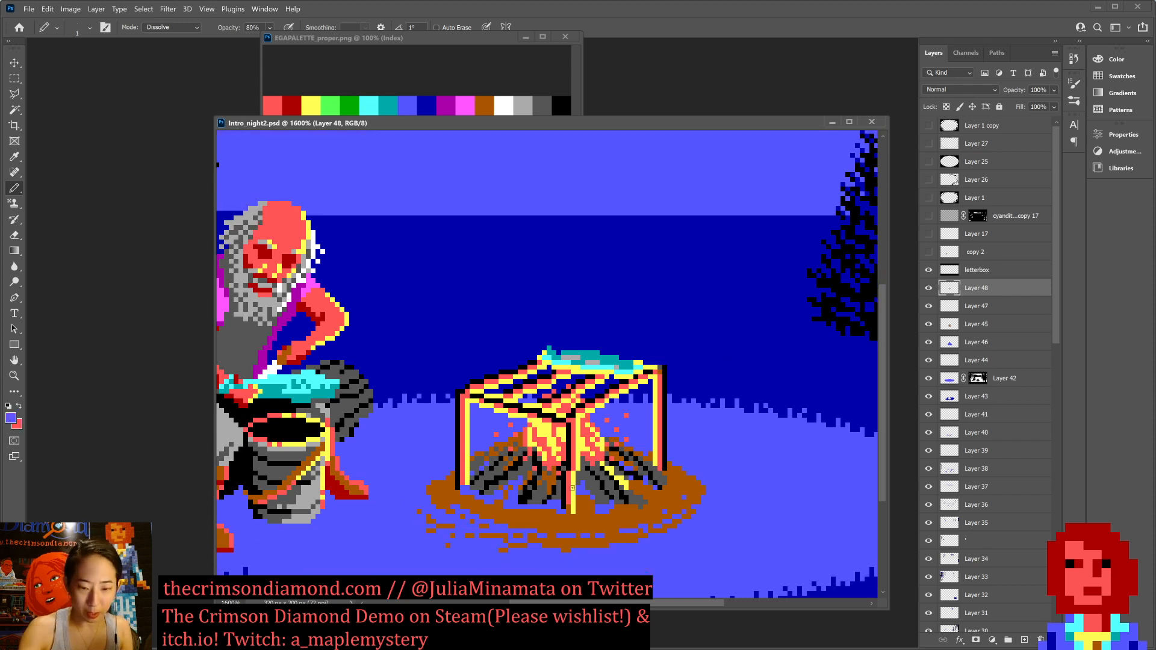
left_click(558, 493)
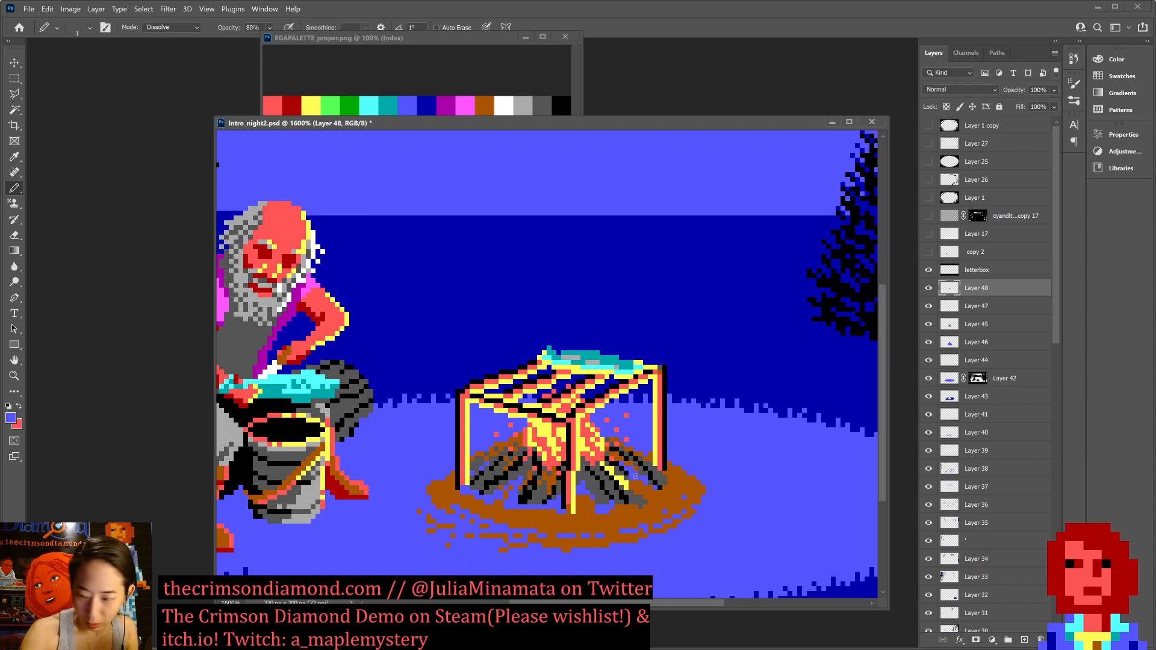
key("ctrl+s")
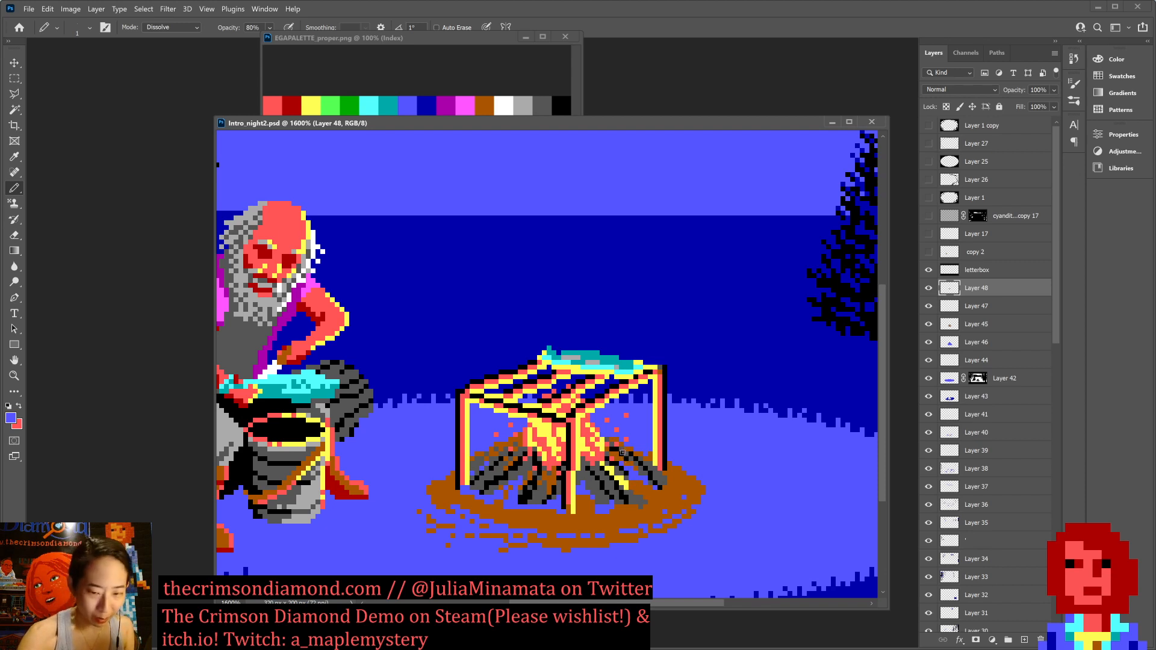
left_click(624, 451, "alt")
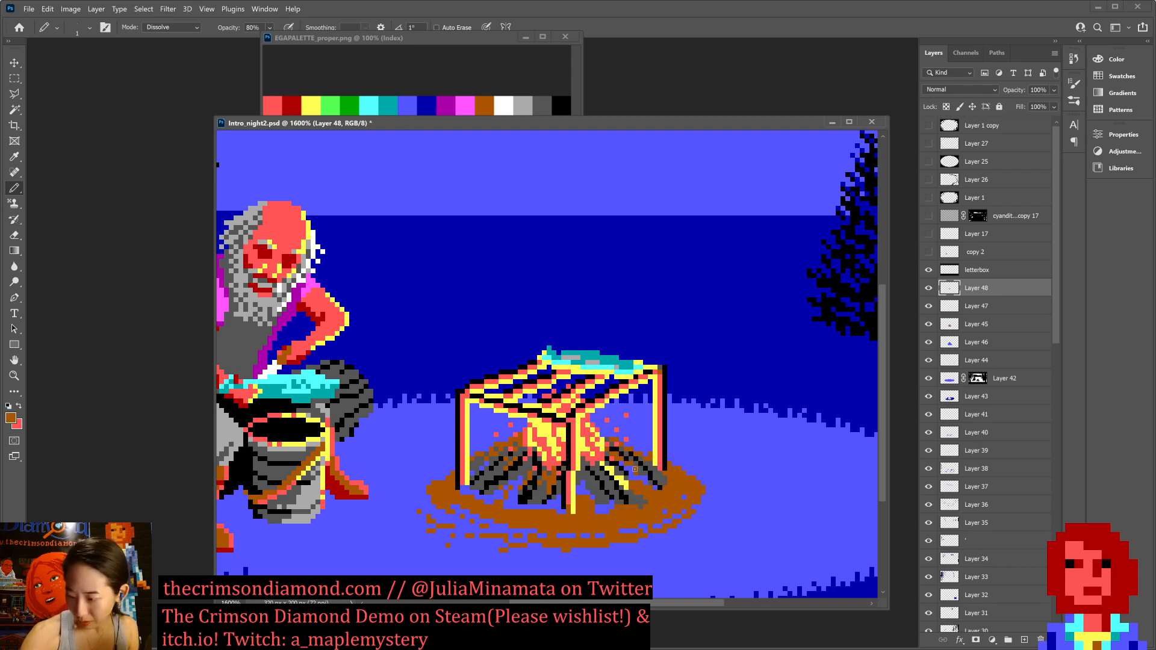
left_click(627, 458)
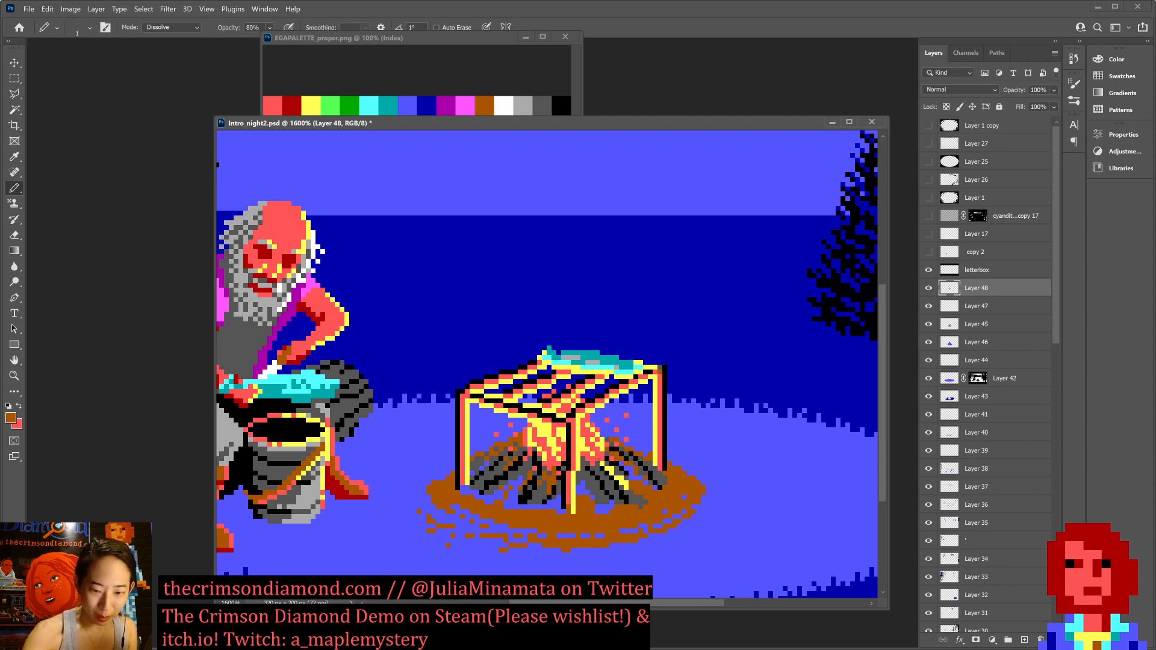
Sample light blue as the drawing colour and set the pencil opacity to 100%.
key("x")
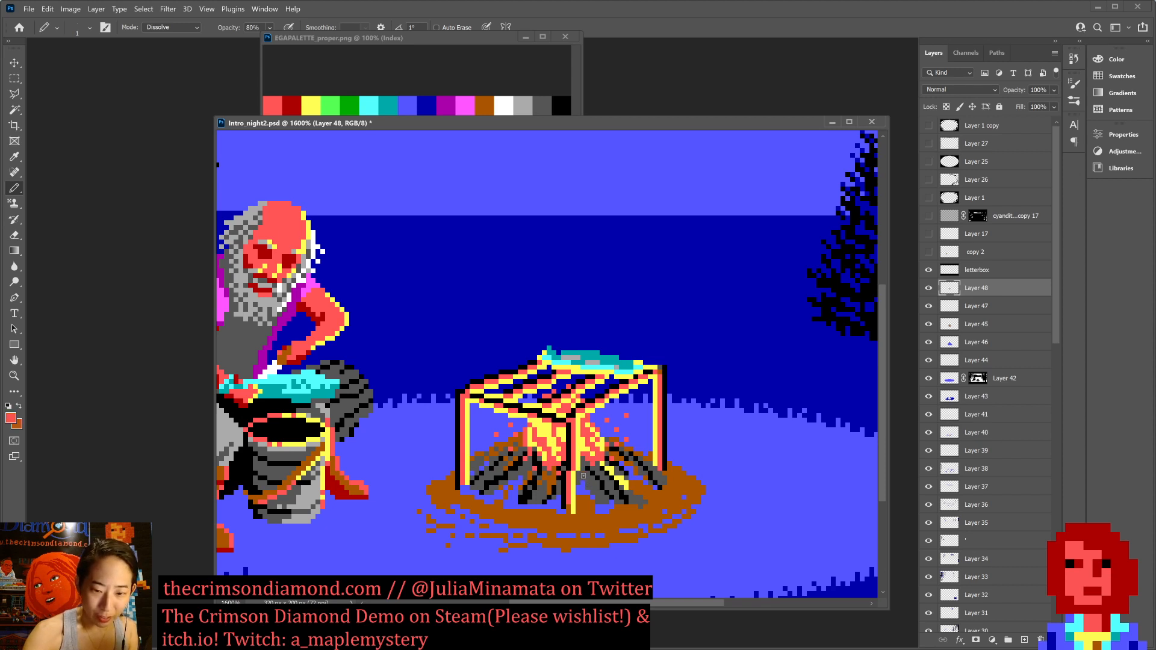
left_click(585, 488, "alt")
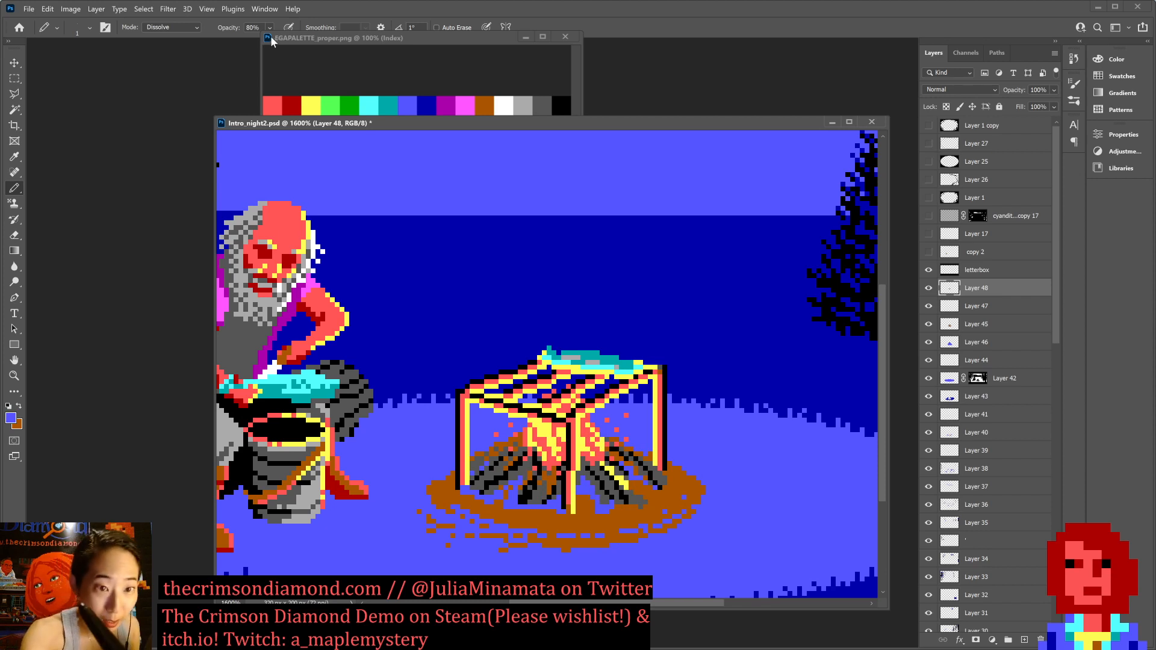
left_click_drag(269, 28, 328, 43)
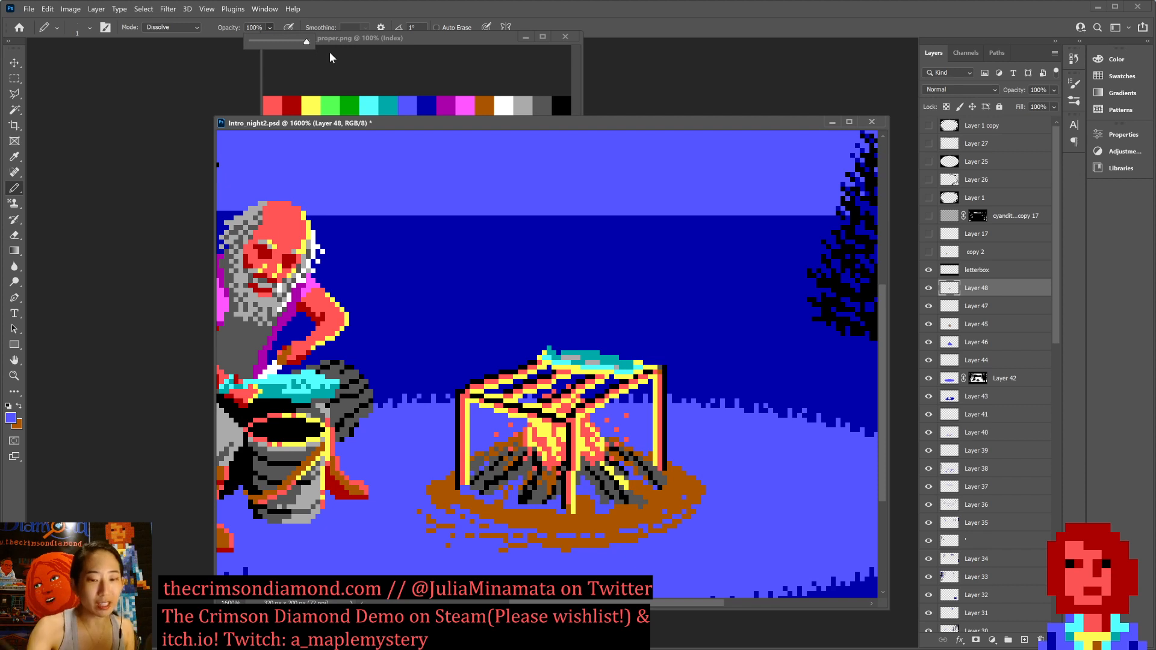
key("w")
left_click(596, 491)
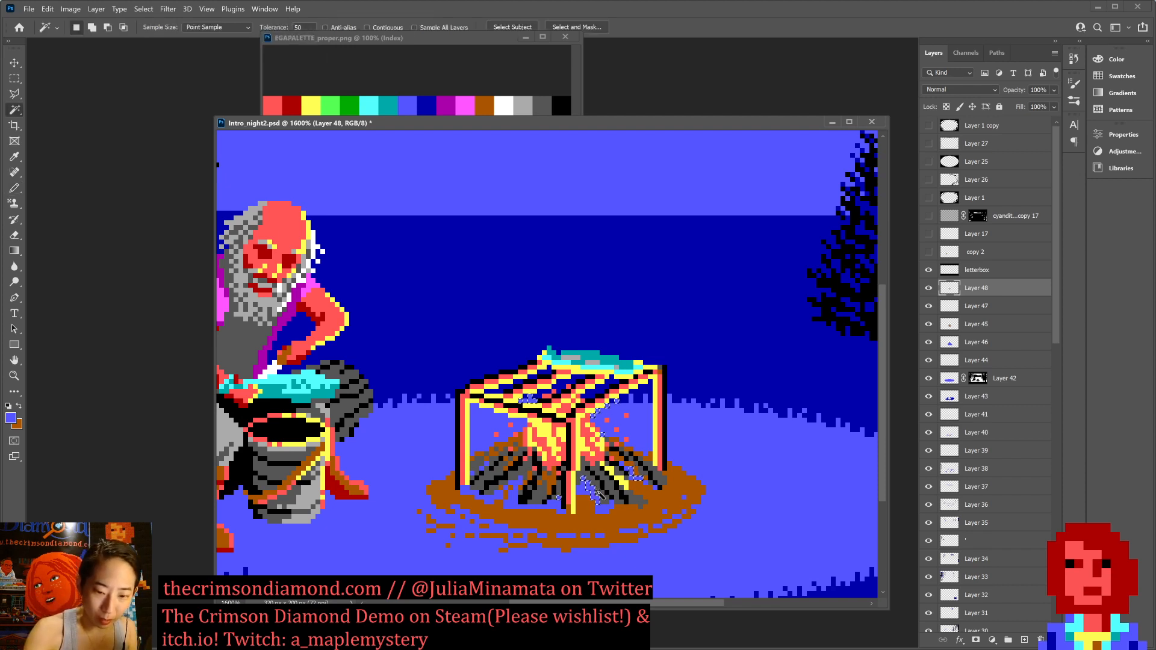
left_click(664, 493, "shift")
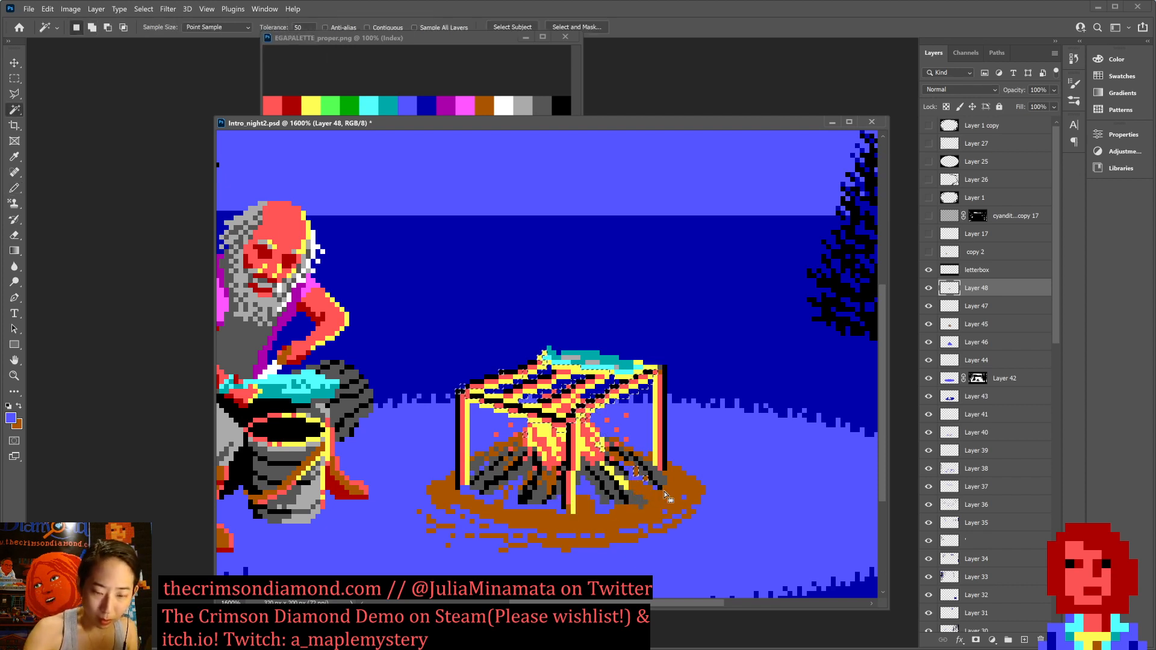
key("ctrl+z")
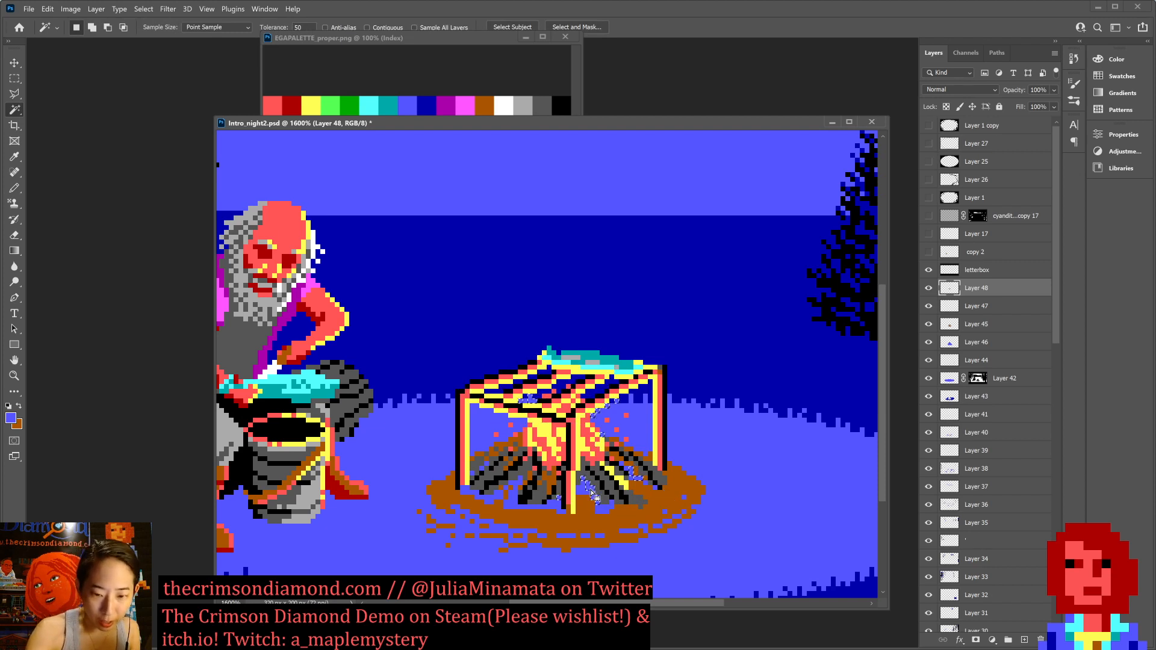
key("x")
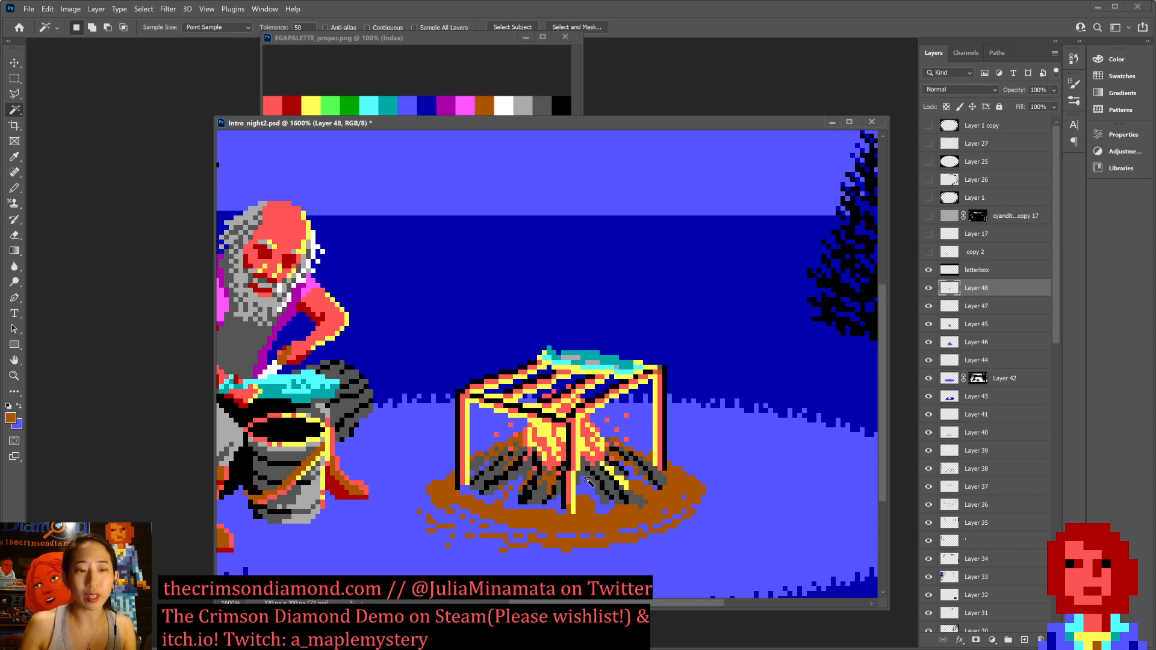
key("b")
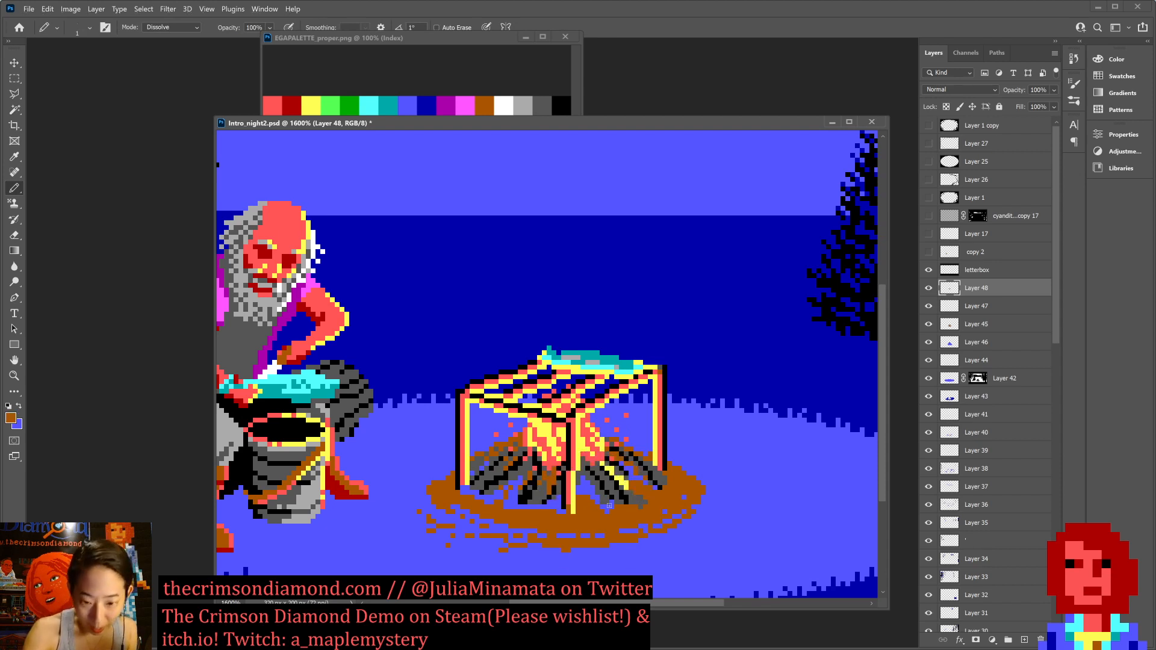
key("w")
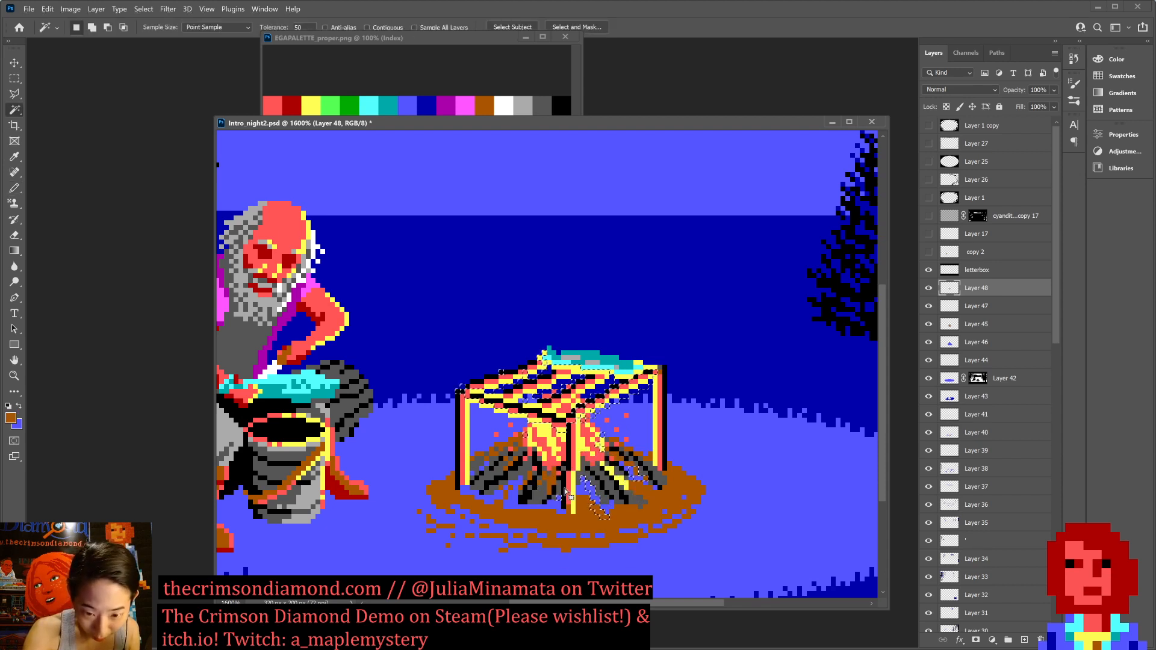
left_click(559, 498)
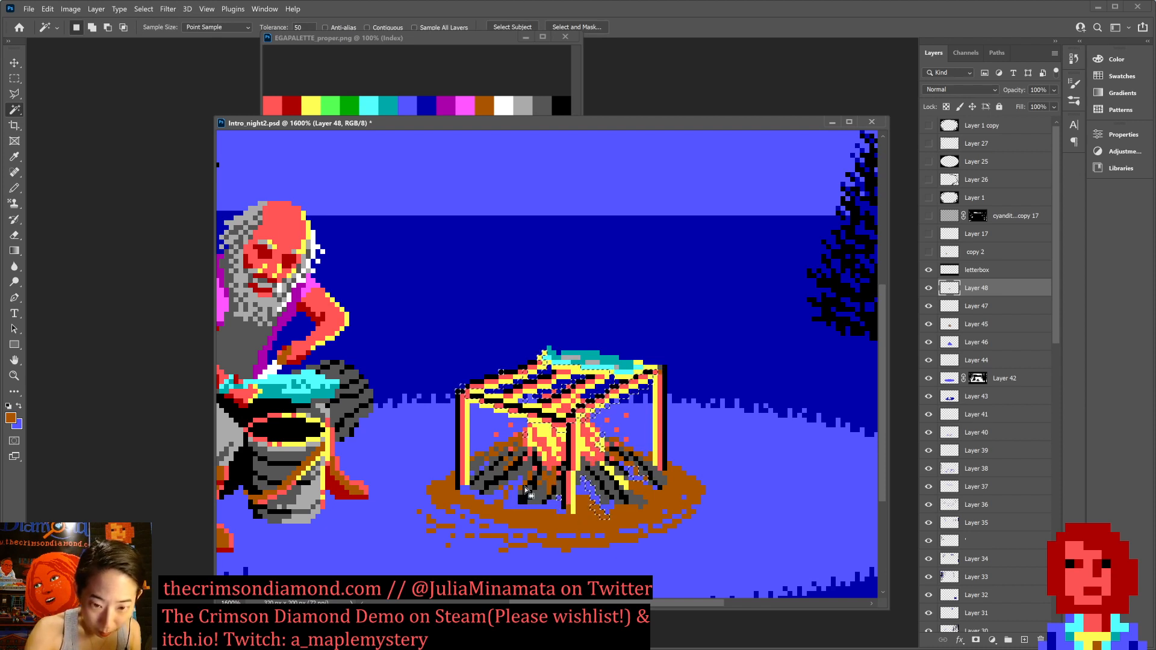
key("ctrl+d")
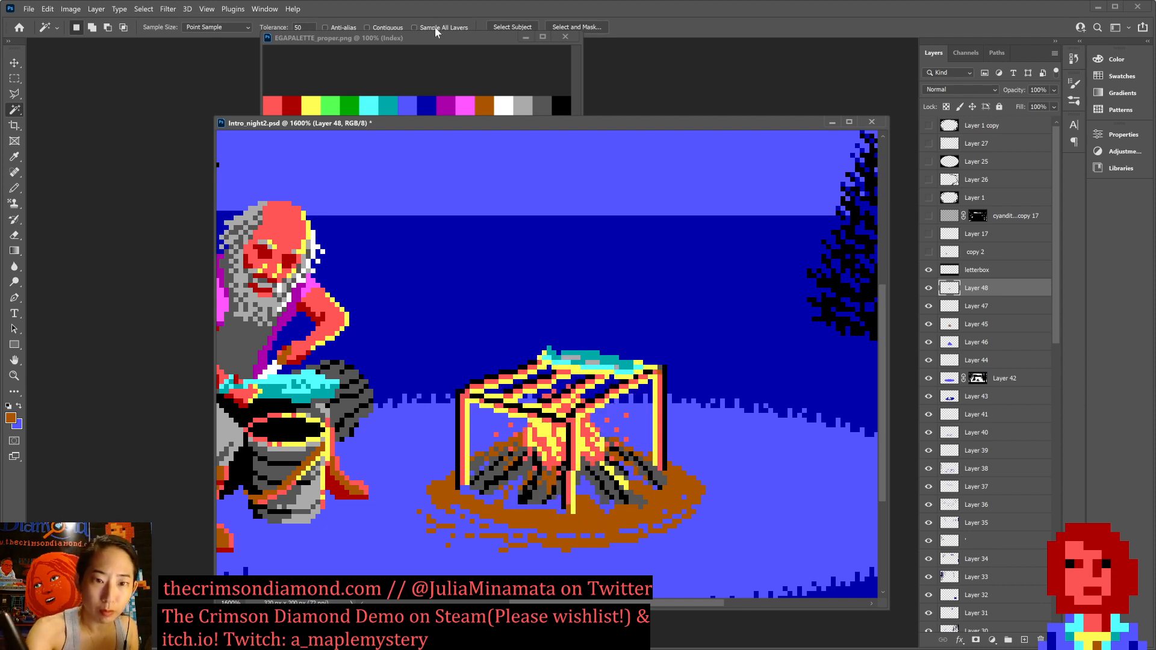
Turn on sampling of all layers for the Magic Wand, clear the selection, and save the file.
left_click(587, 487)
key("ctrl+d")
key("ctrl+s")
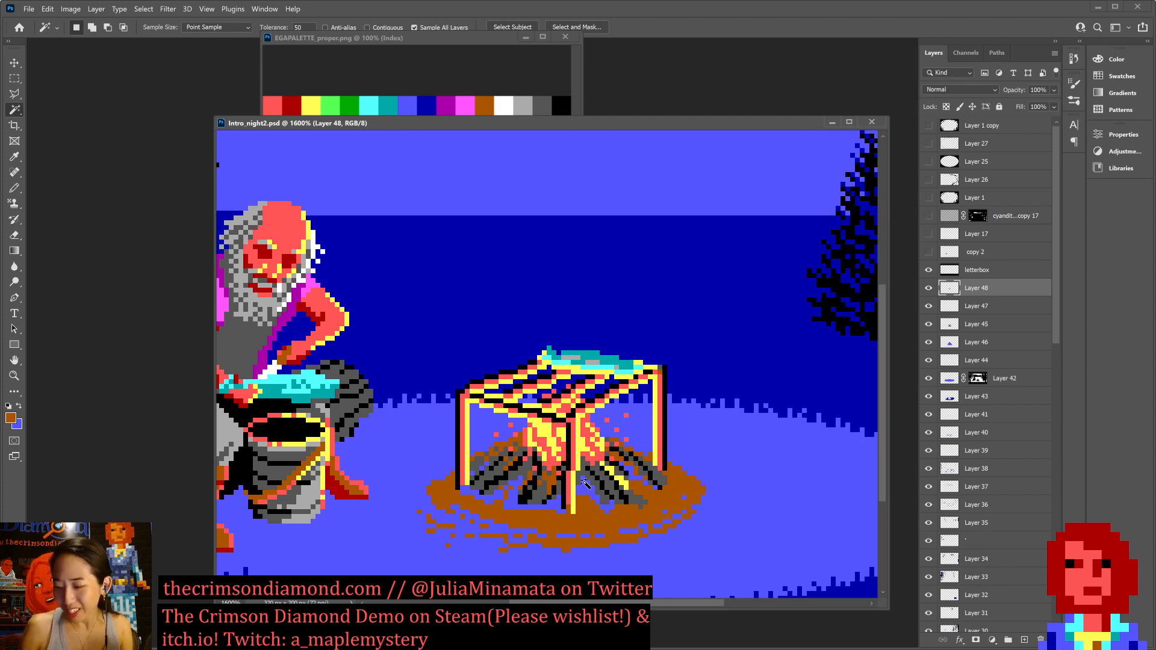
Add brown pencil pixels among the logs beside the grill's left post, and switch the drawing colour back to light blue.
key("b")
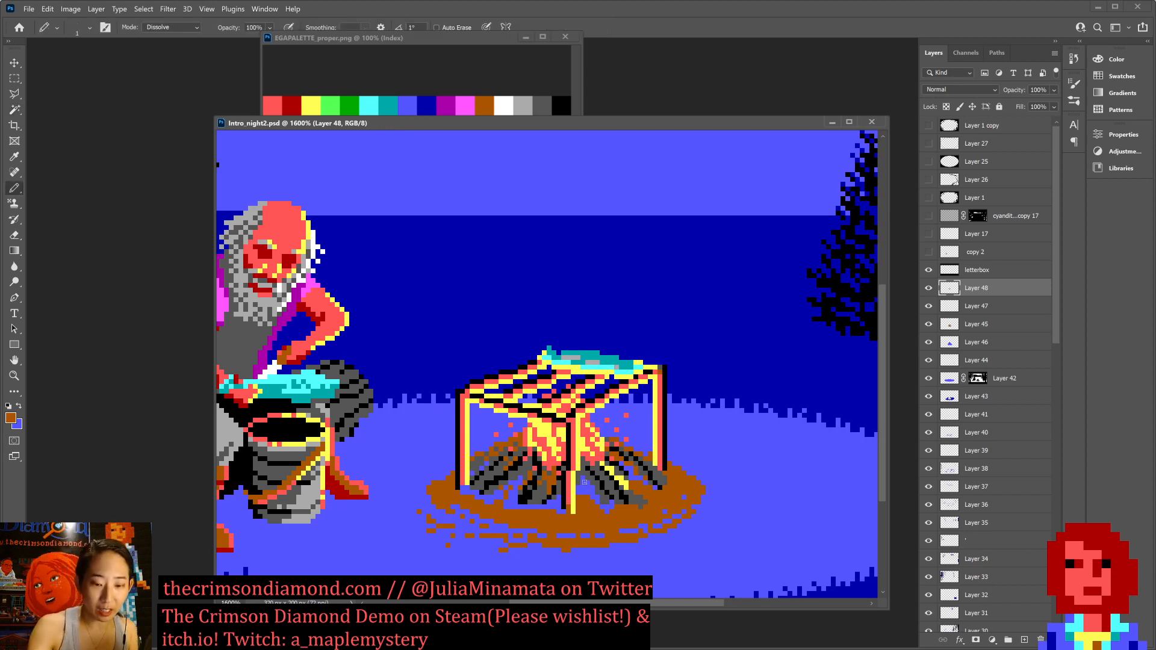
left_click(480, 469)
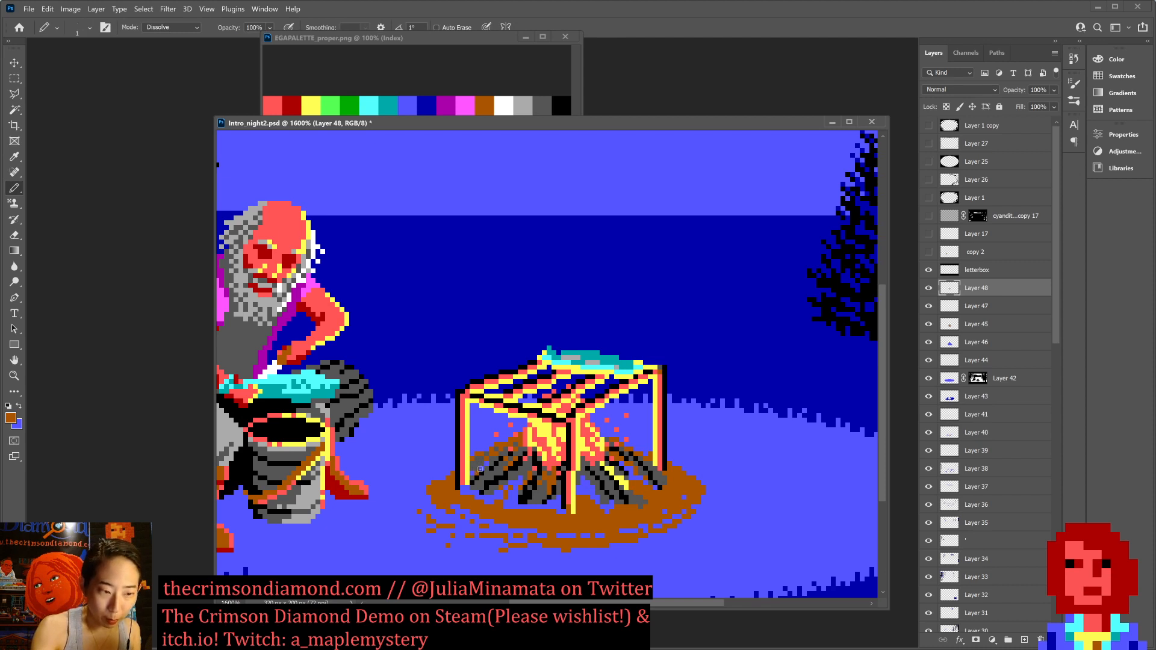
key("x")
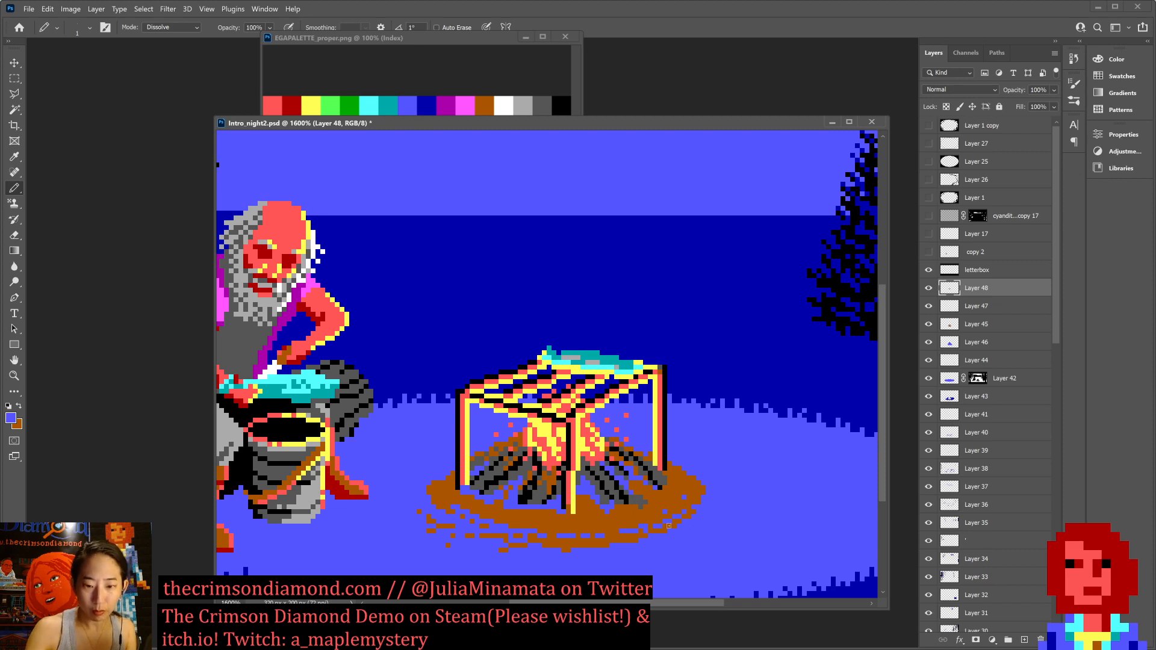
Retouch the left rim of the brown ground around the campfire with brown, and save.
key("ctrl+minus")
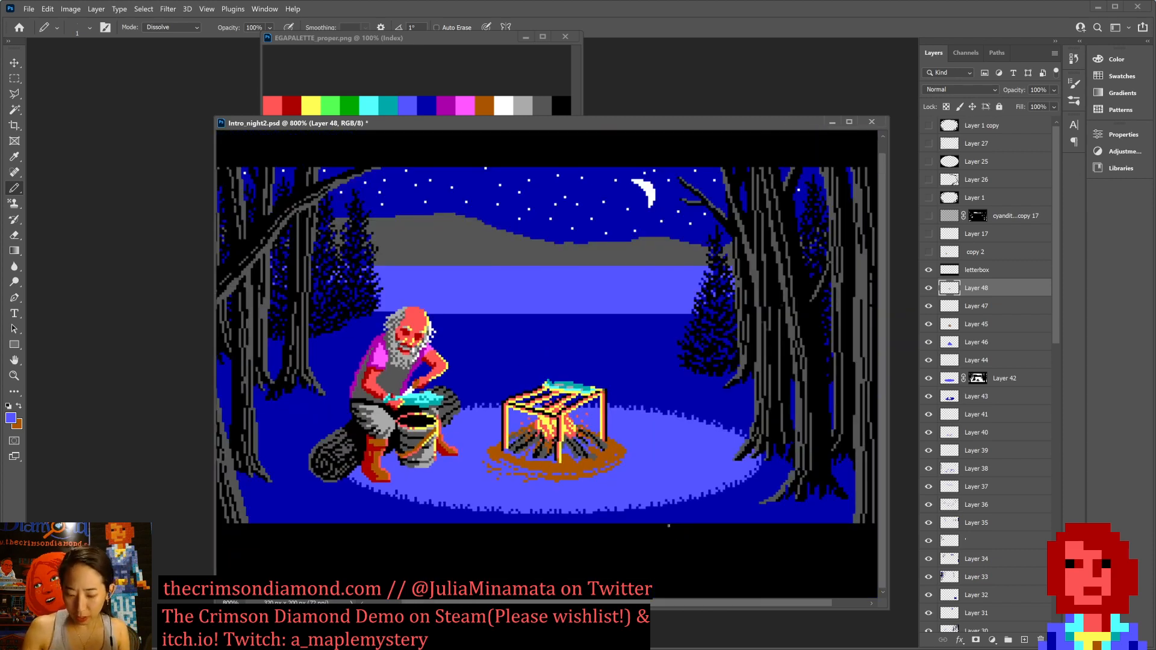
key("ctrl+plus")
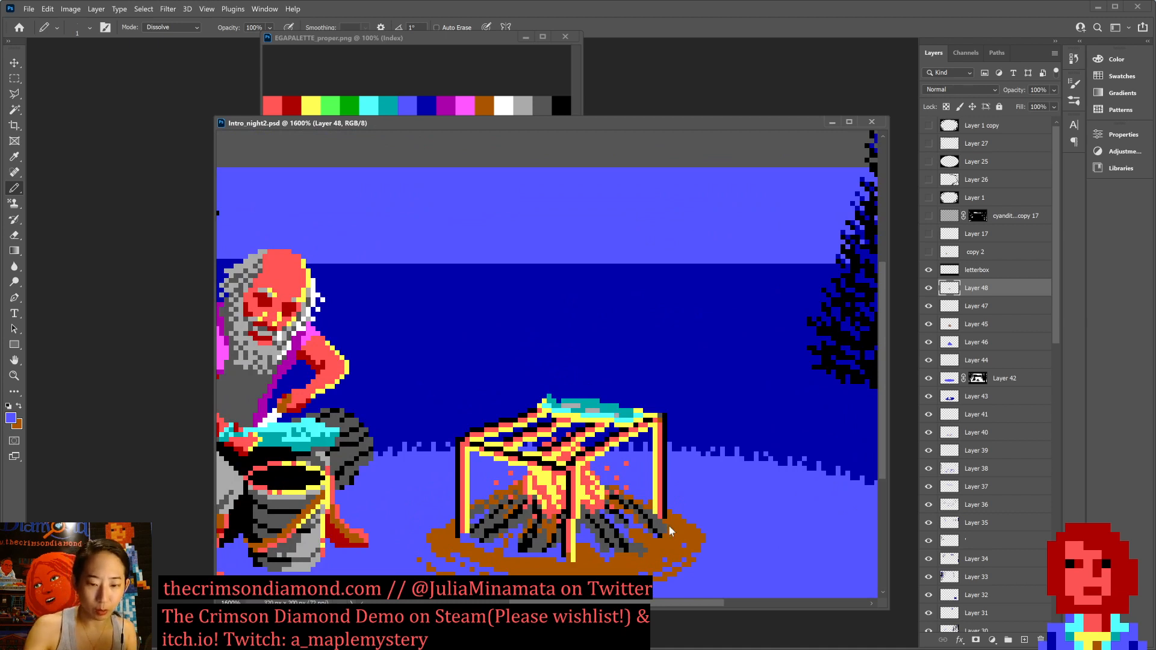
left_click_drag(628, 495, 643, 421)
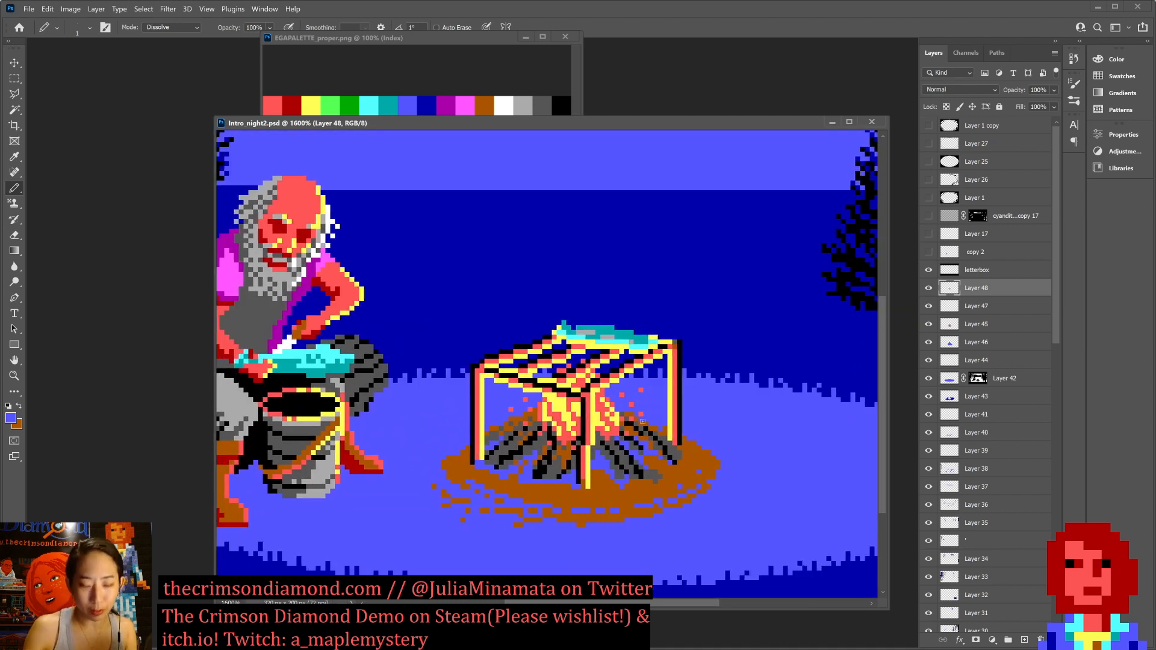
key("ctrl+minus")
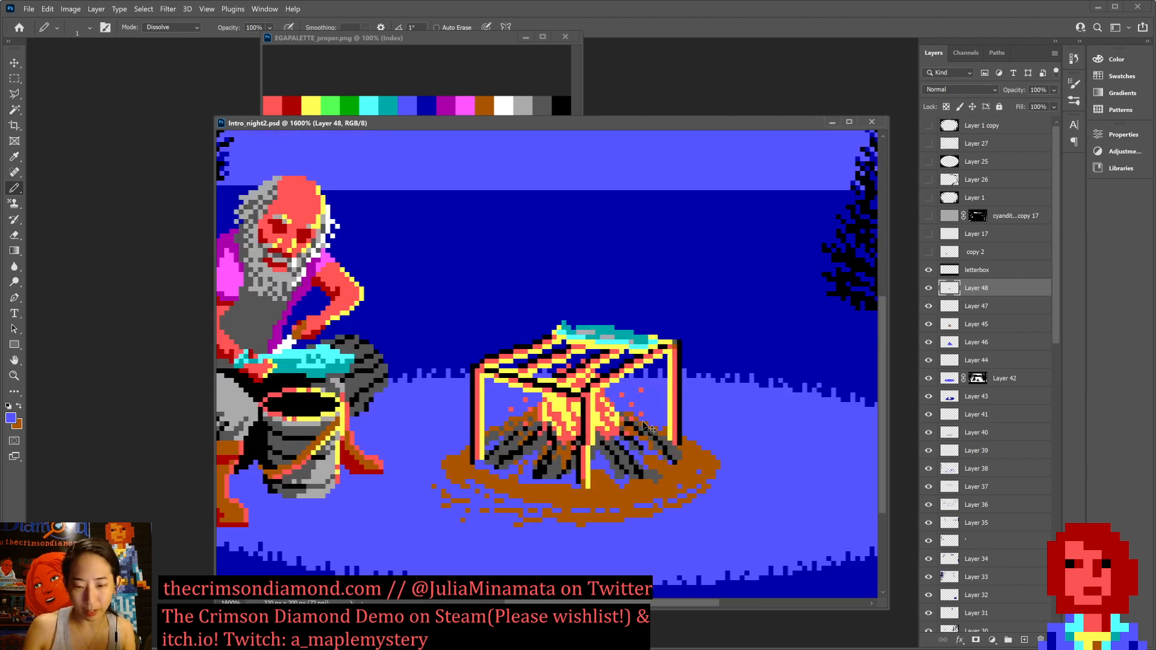
key("ctrl+plus")
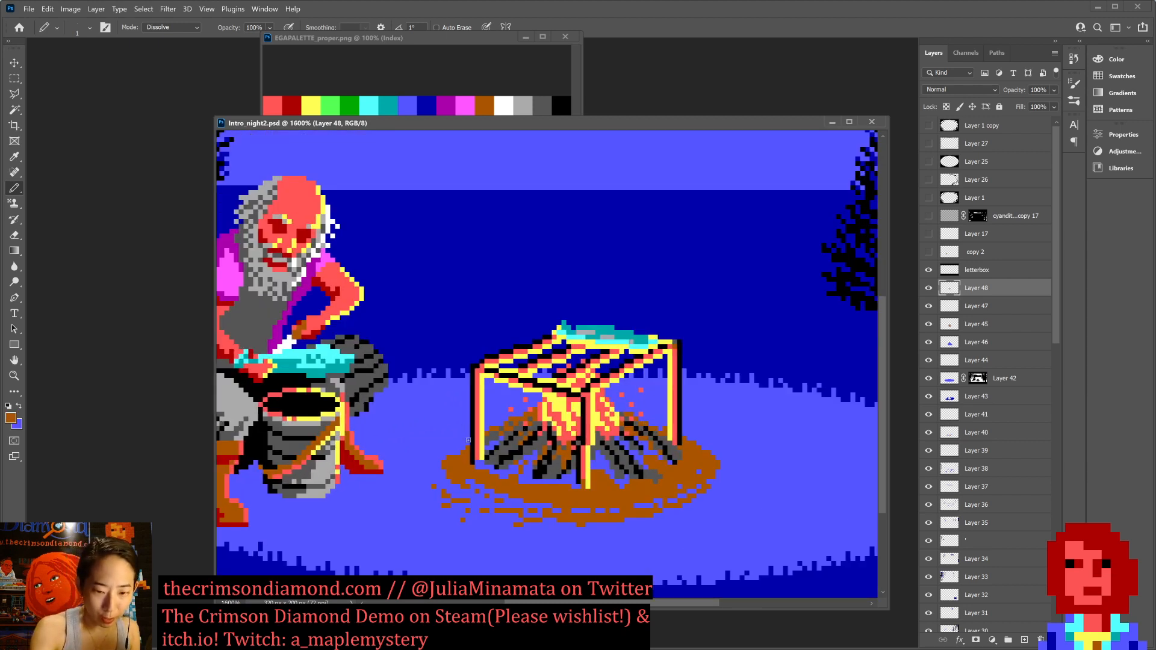
key("x")
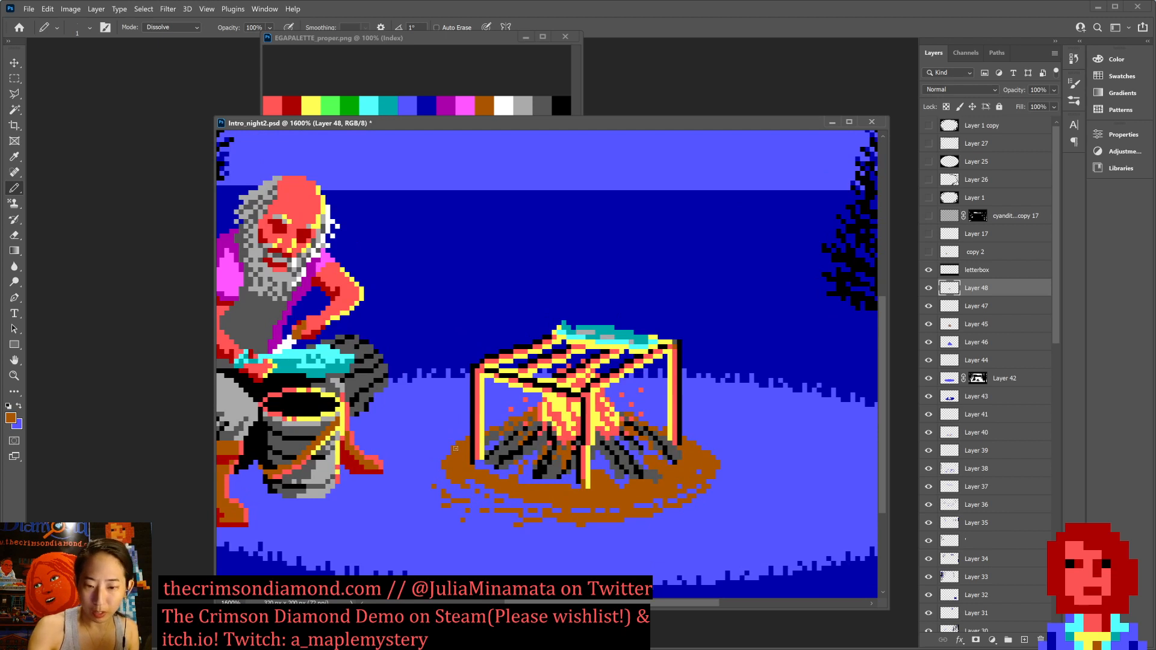
key("ctrl+s")
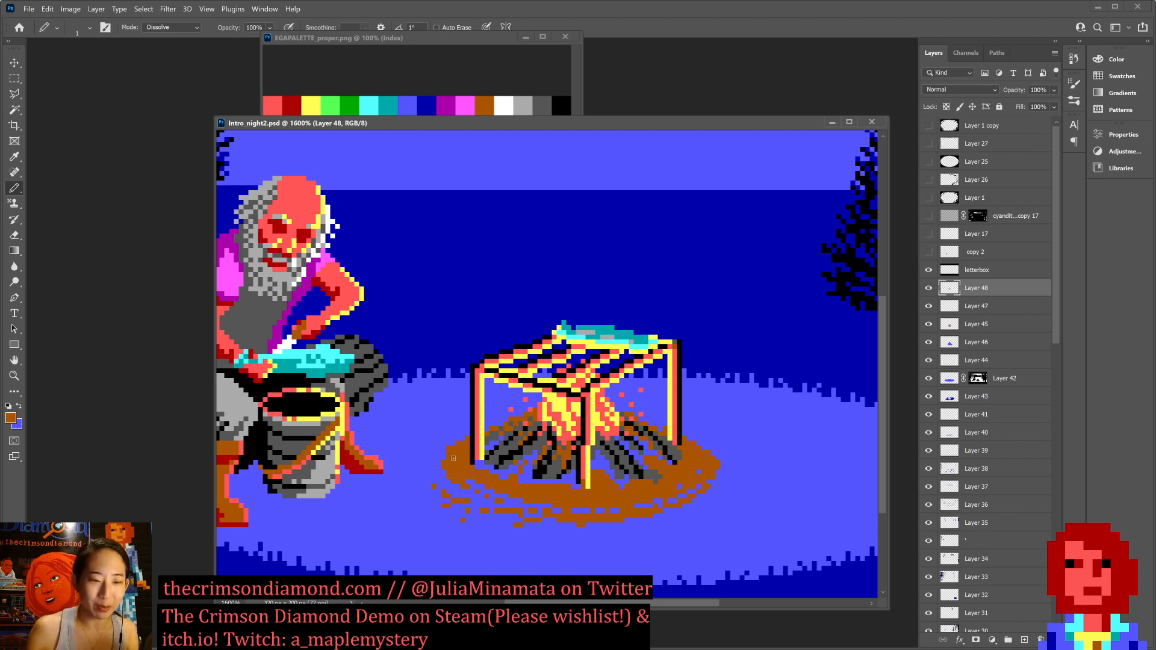
Sample light red from the grill's front post and retouch the post's foot with it.
left_click_drag(296, 226, 322, 247)
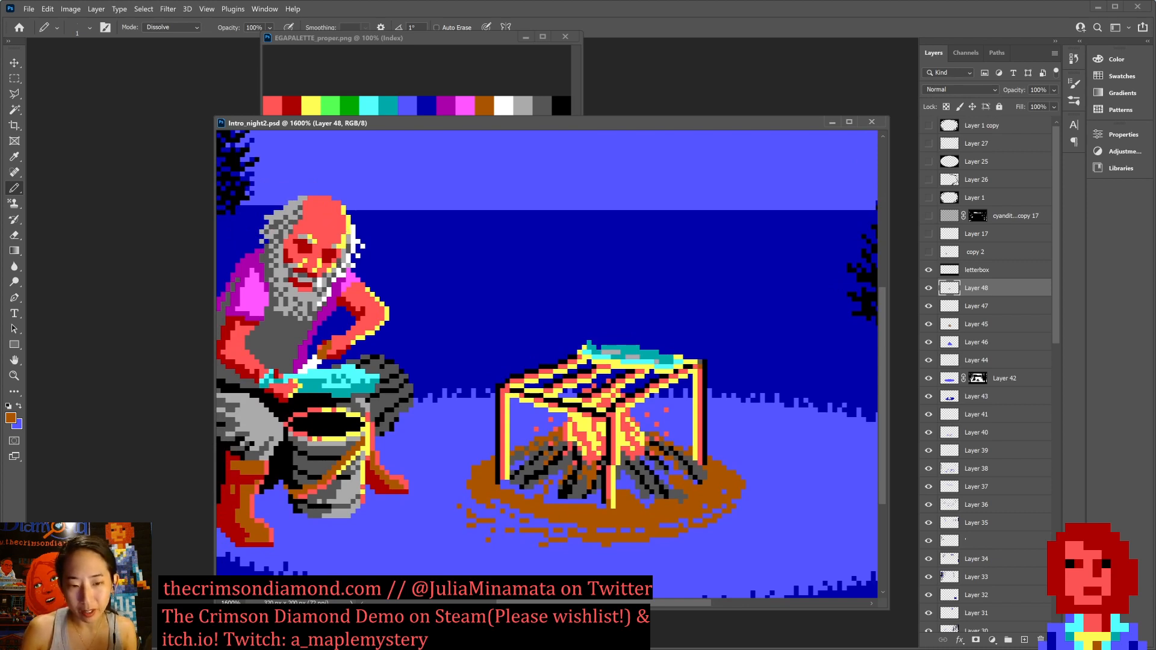
scroll(356, 310, "down", 4)
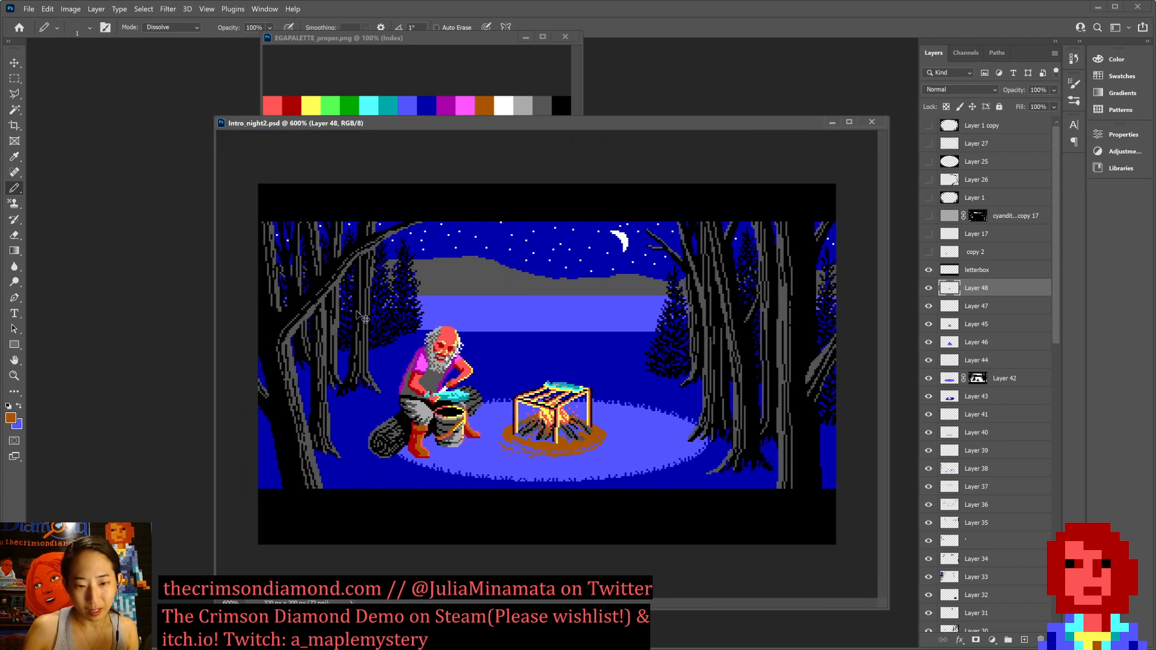
scroll(360, 316, "up", 4)
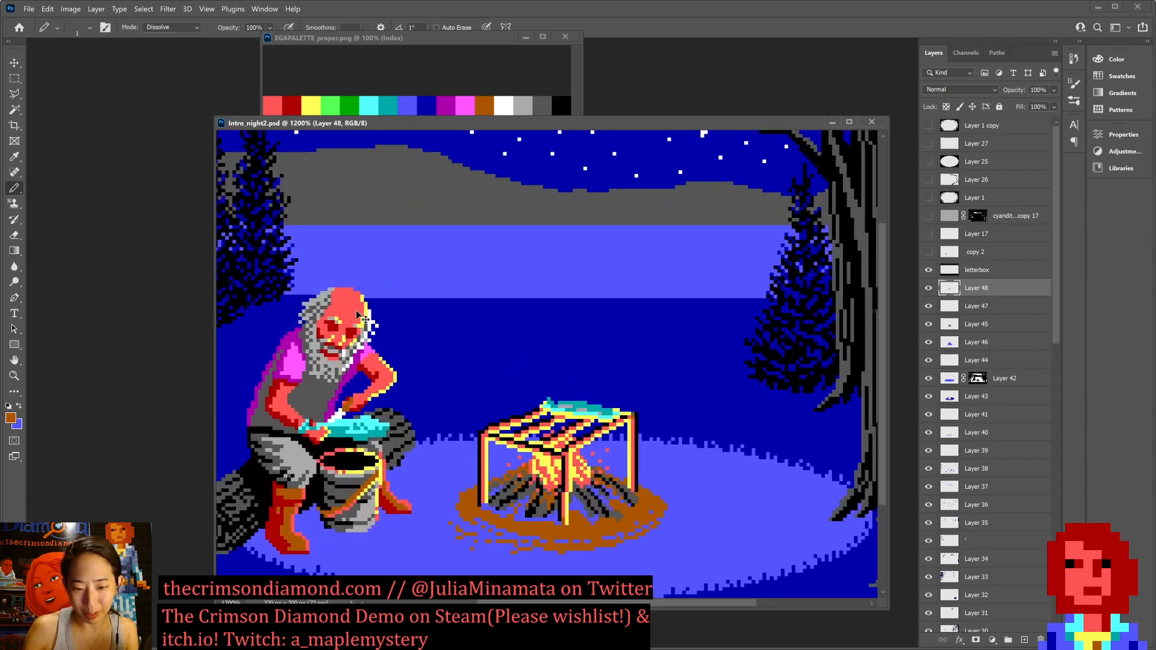
left_click_drag(510, 461, 534, 395)
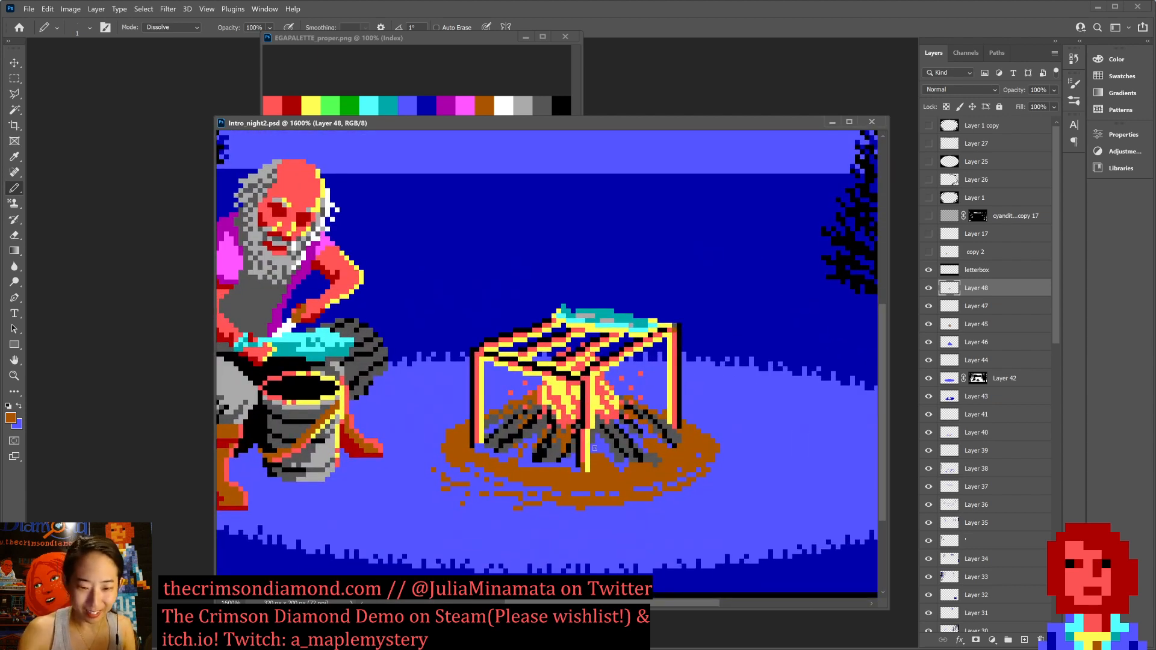
left_click(583, 459, "alt")
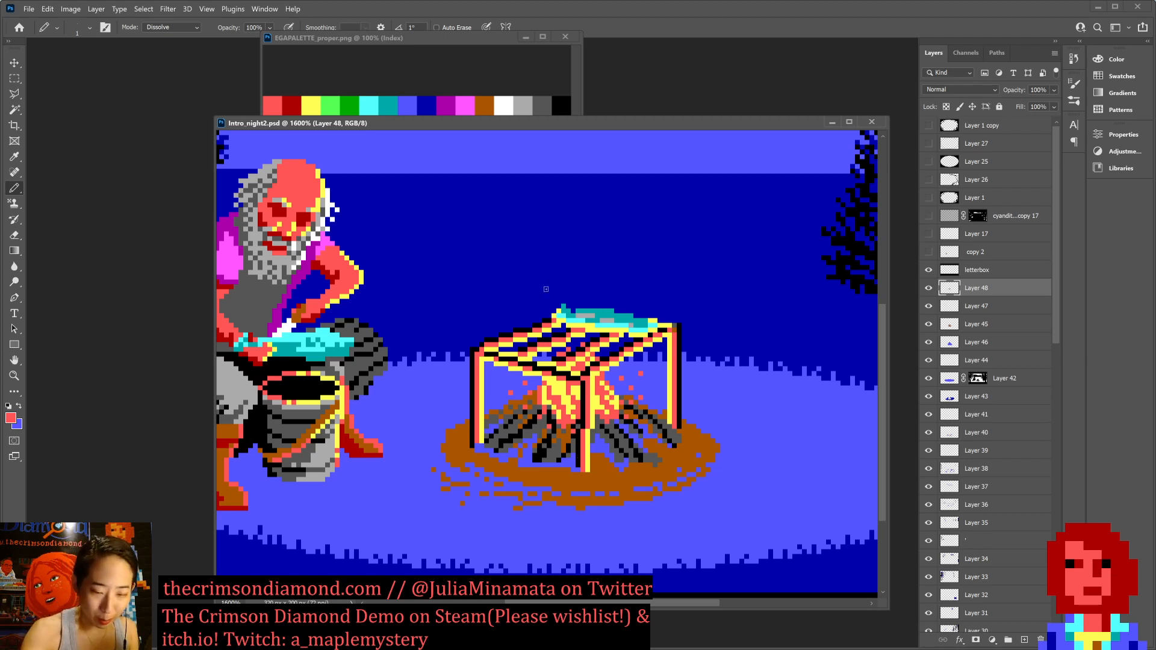
Retouch the slats above the grill's front left rail with sampled black, sample yellow from the rail, and save.
left_click(561, 354, "alt")
left_click(547, 359)
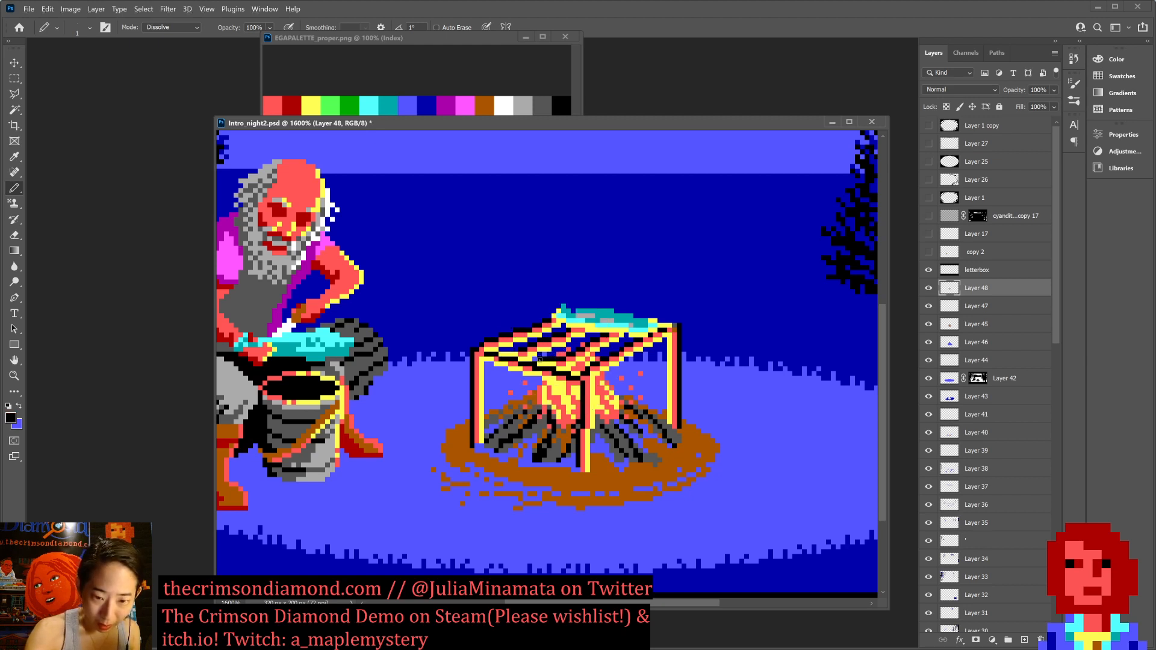
left_click(543, 369, "alt")
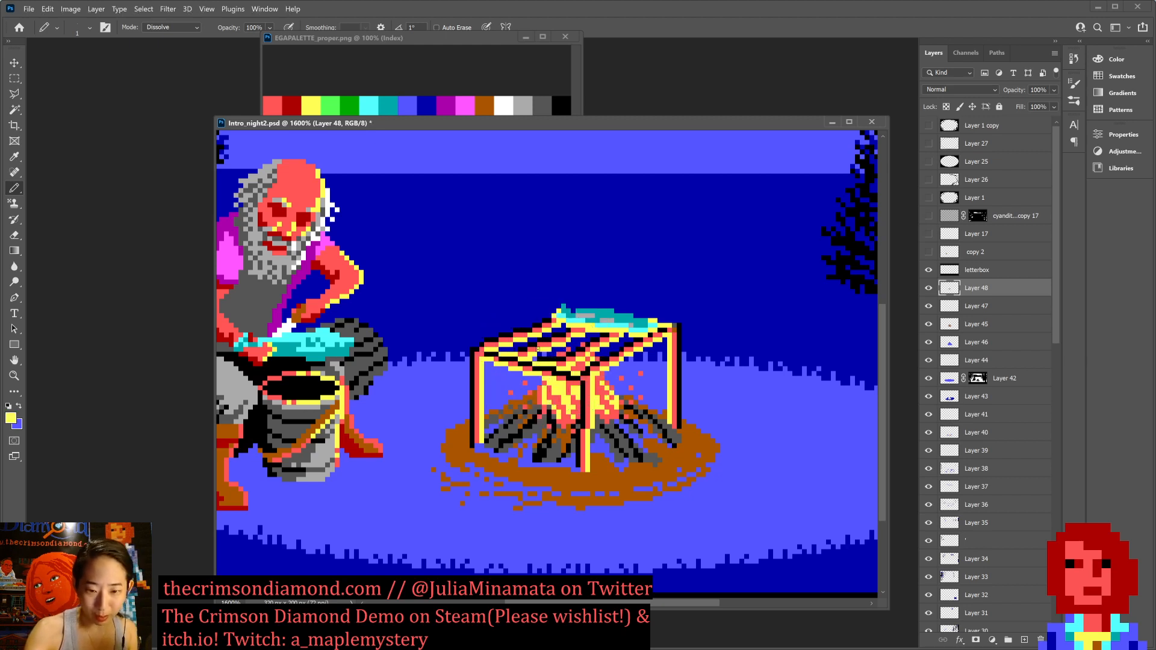
key("ctrl+s")
Sample light red, retouch pixels beneath the front left rail and at the flames' left edge with it, and save.
left_click(525, 384, "alt")
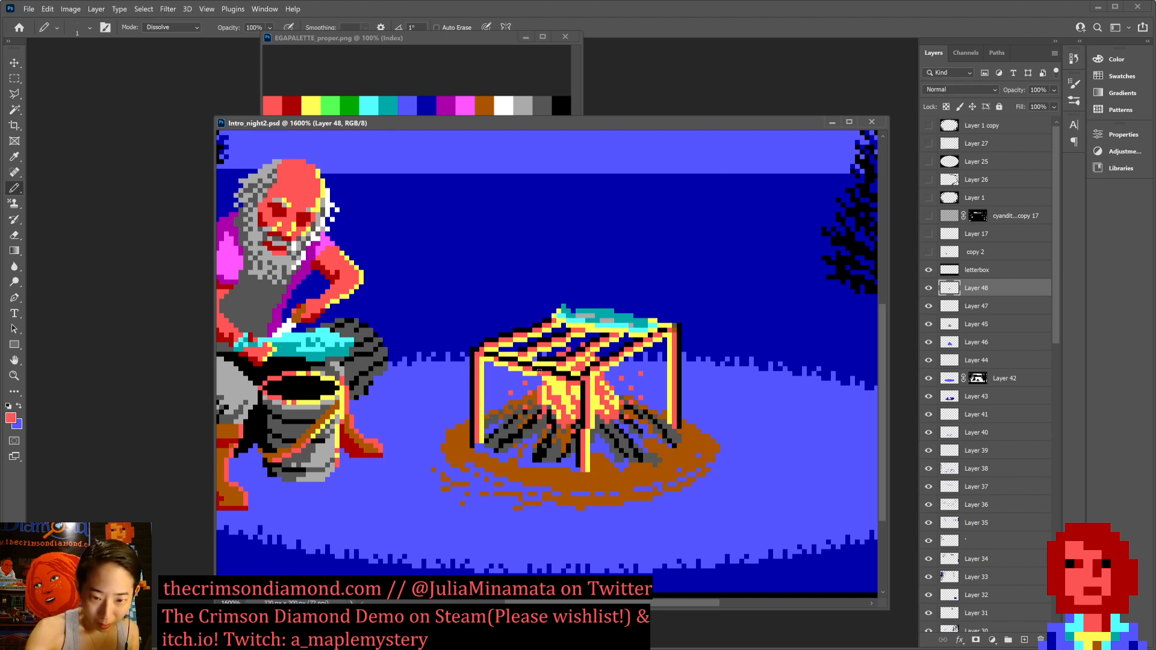
left_click(541, 371)
key("ctrl+s")
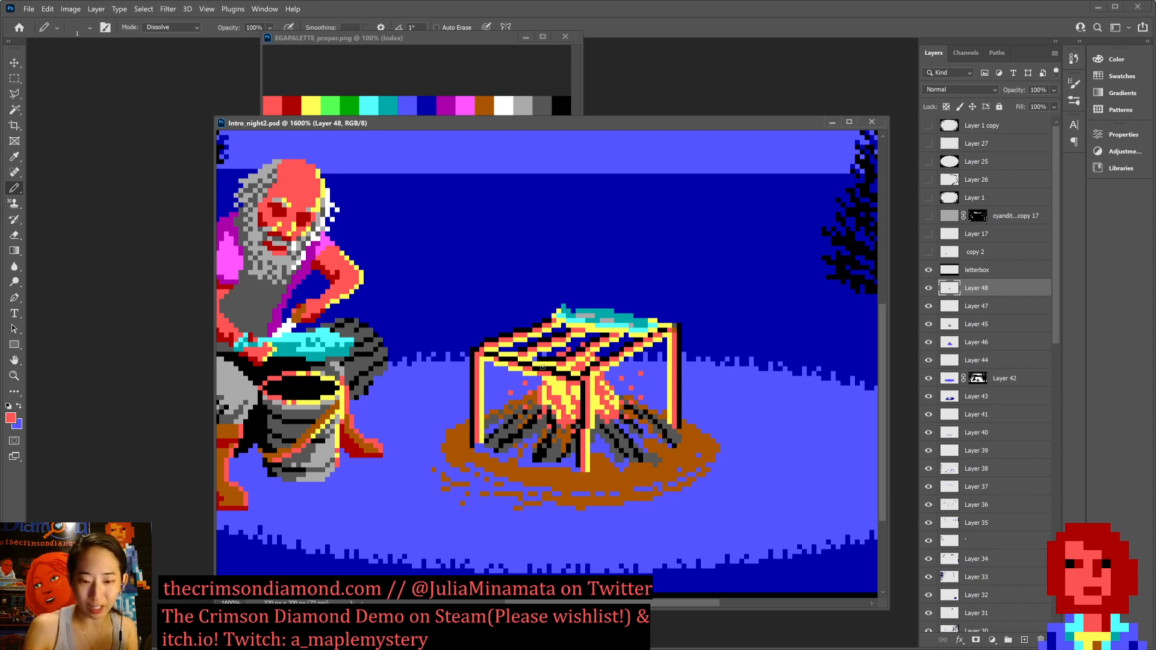
left_click(543, 395)
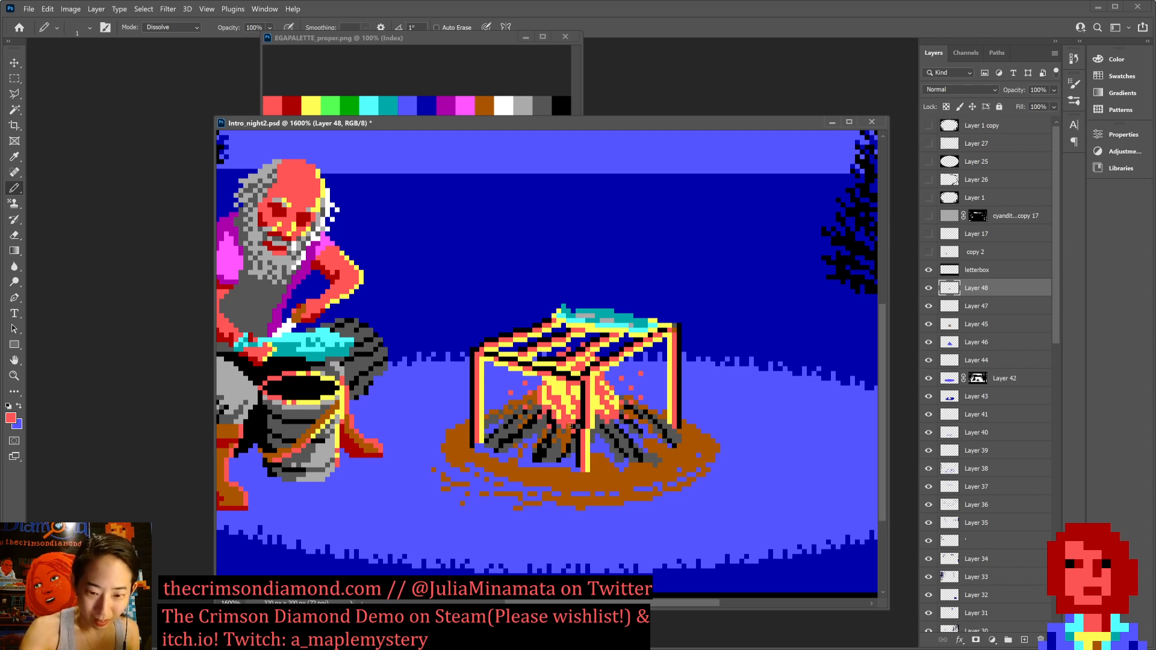
key("ctrl+s")
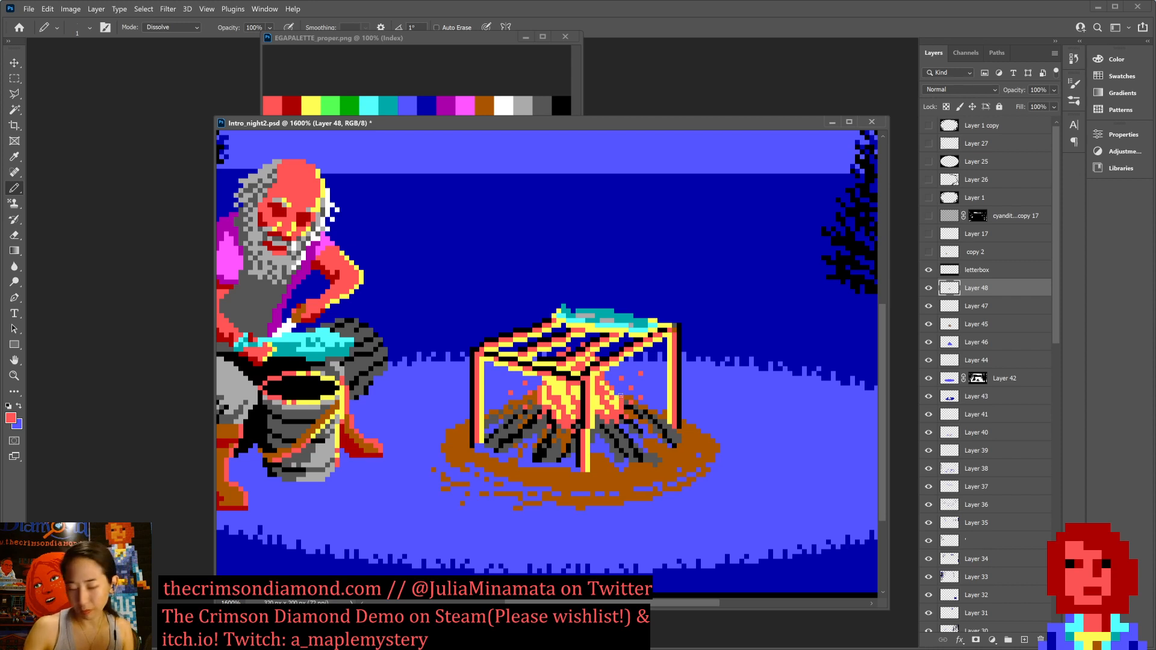
key("ctrl+s")
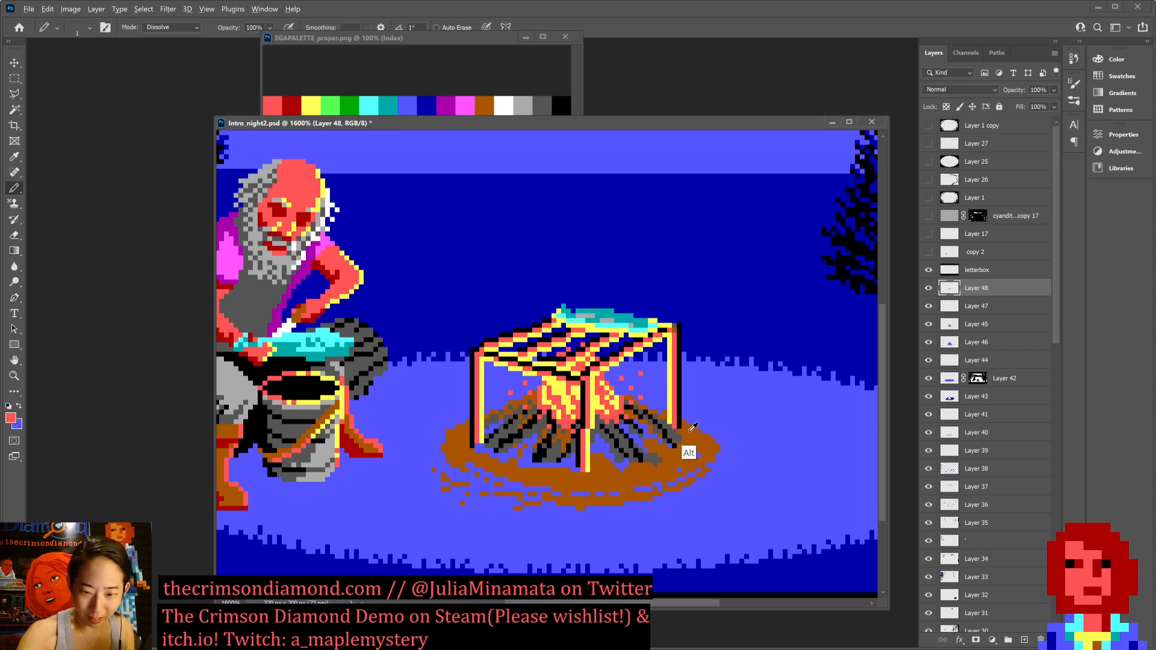
Retouch the brown ground's right rim and the ends of the right-hand logs with sampled brown, light blue and dark grey, and save.
left_click(686, 451, "alt")
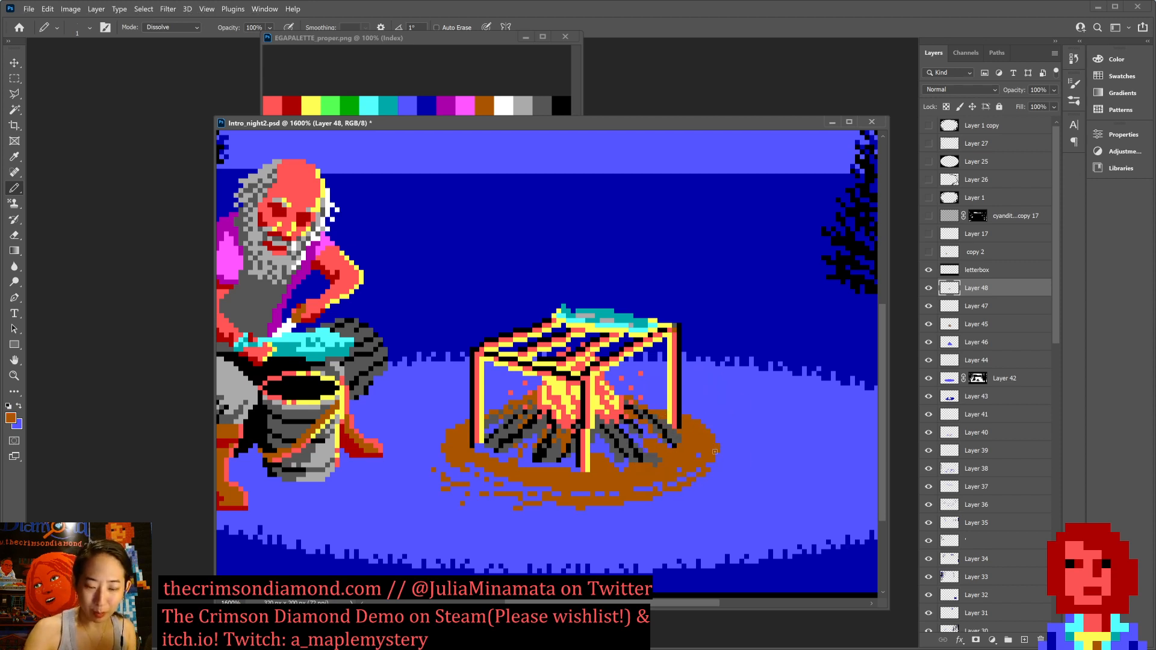
key("x")
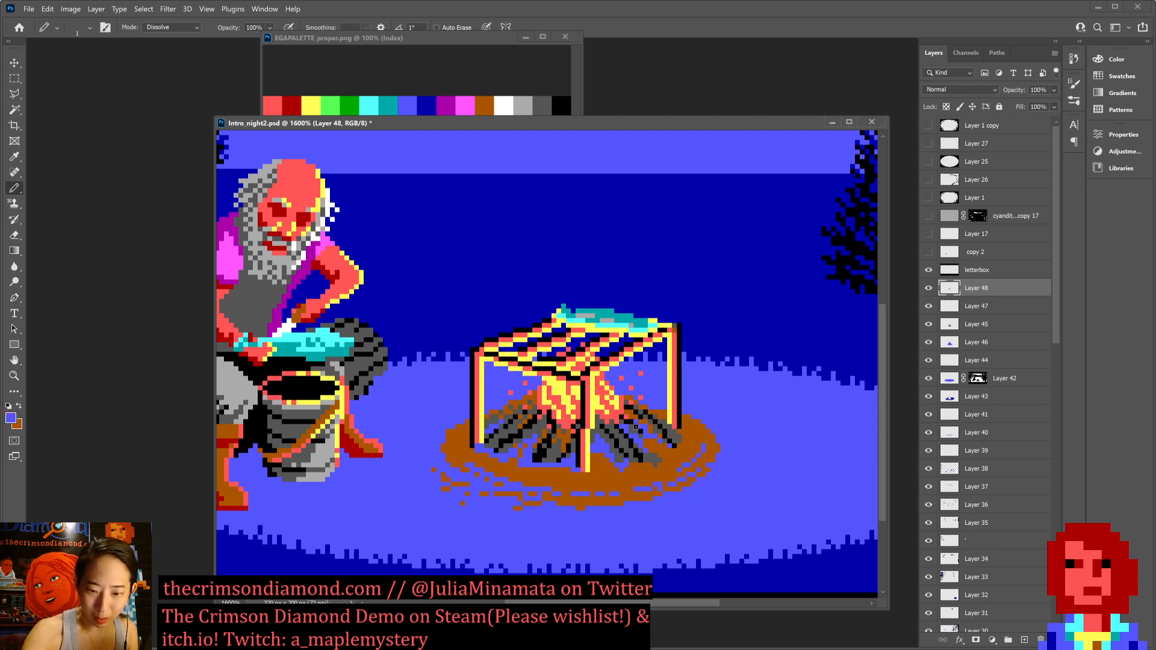
left_click(673, 423, "alt")
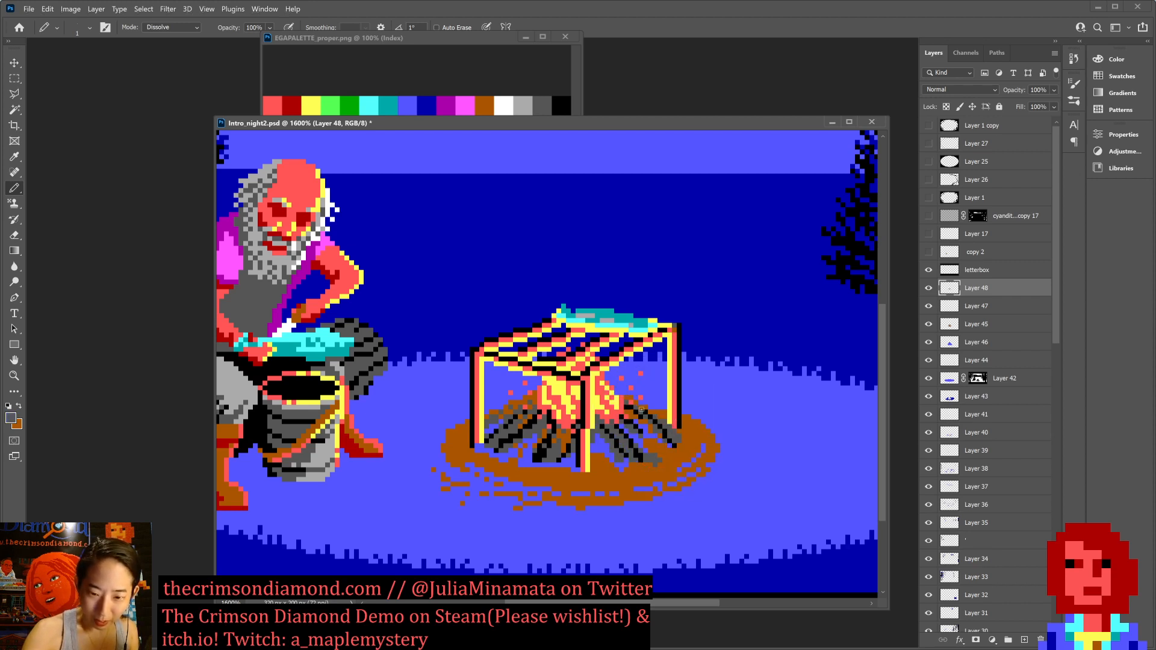
left_click(643, 440, "alt")
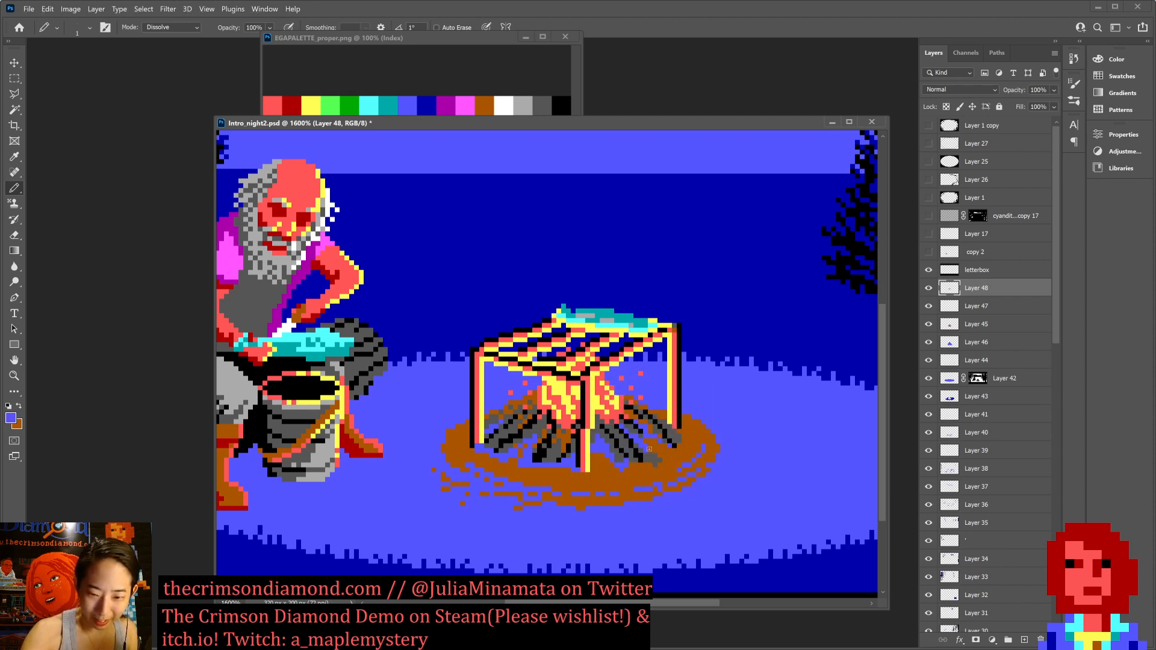
key("ctrl+s")
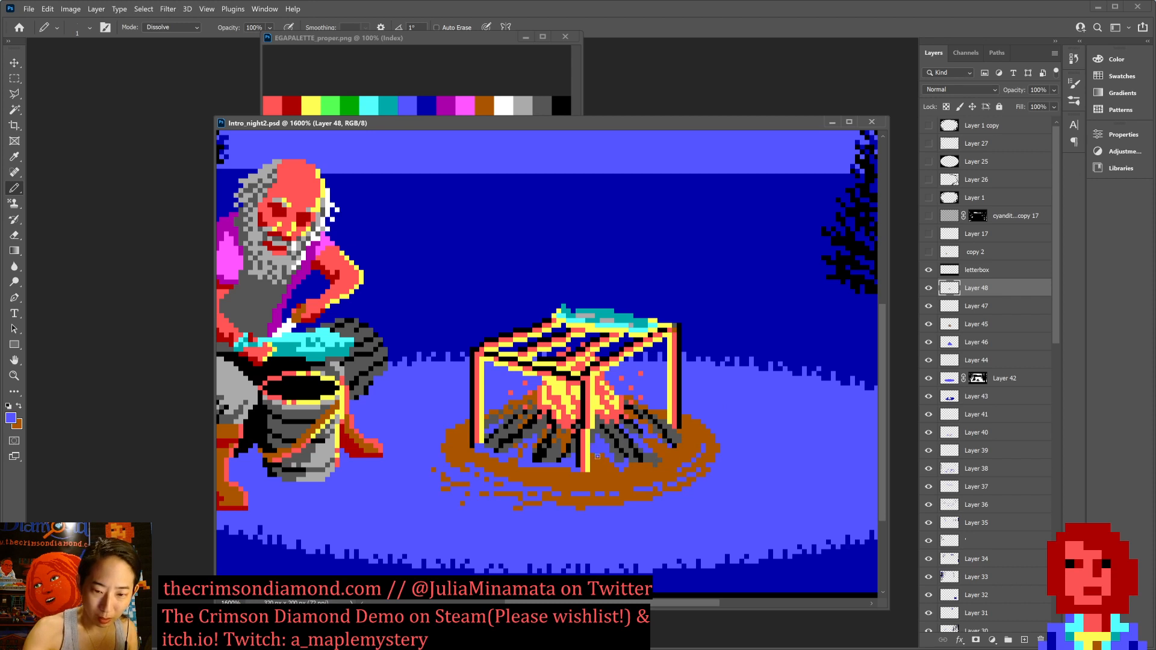
Retouch the ground beneath the logs just right of the grill's front post with light blue and brown, and save.
left_click(598, 457)
key("x")
left_click(598, 458)
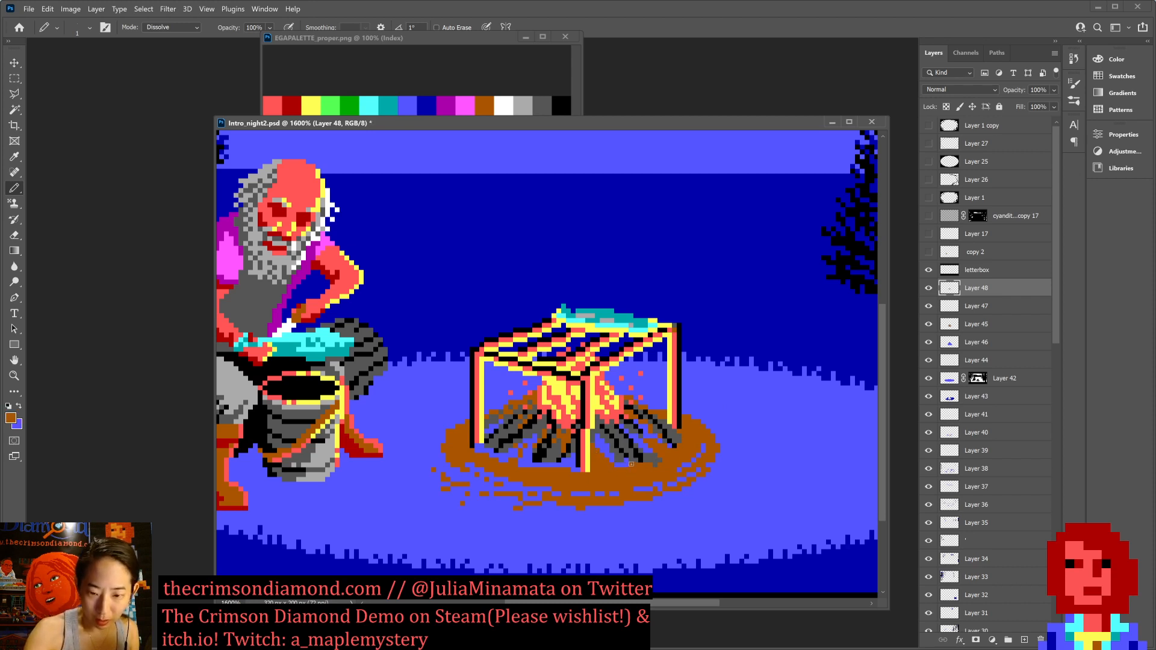
key("ctrl+s")
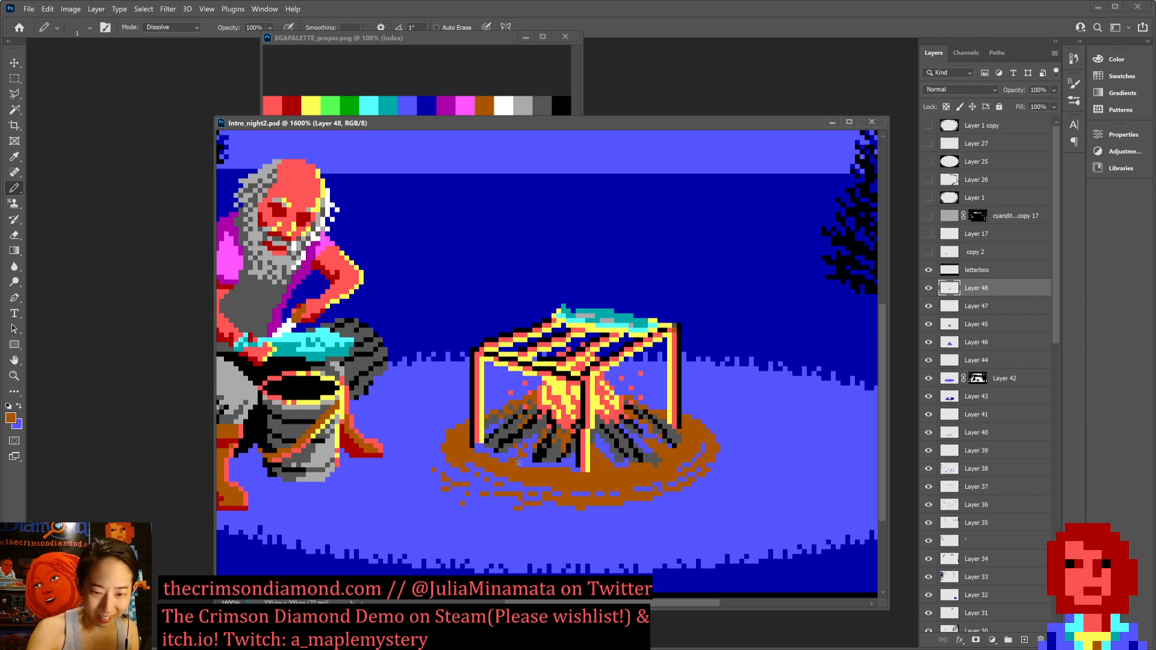
Fill the gap between the logs left of the front post with brown, and save.
left_click(527, 446)
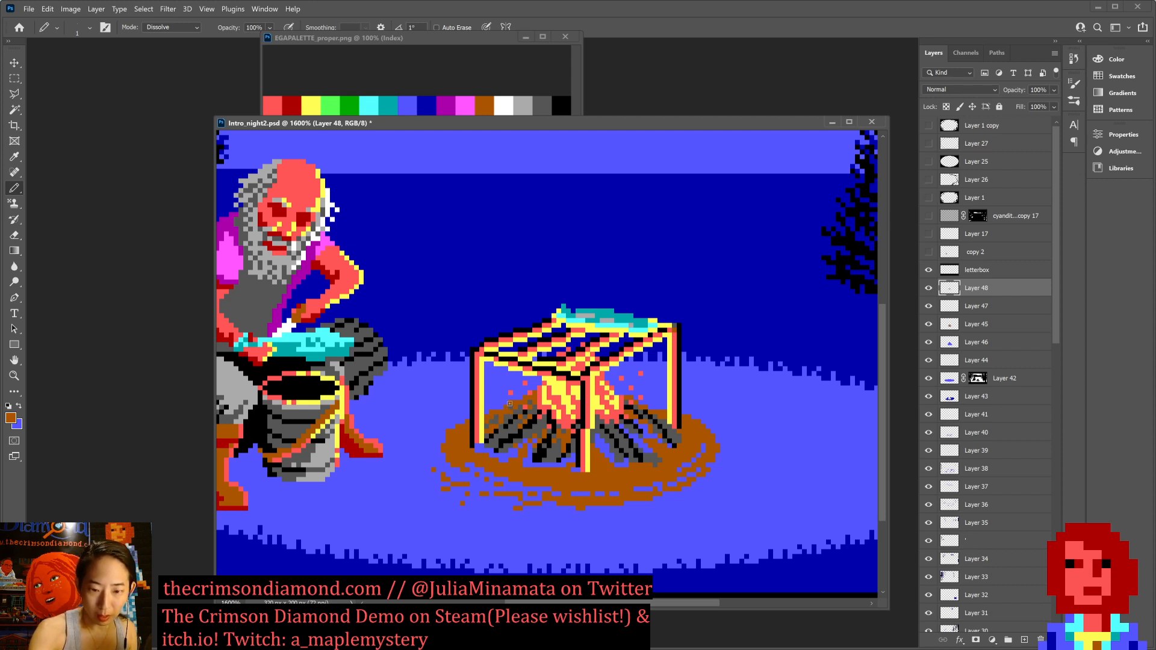
key("ctrl+minus")
key("ctrl+minus")
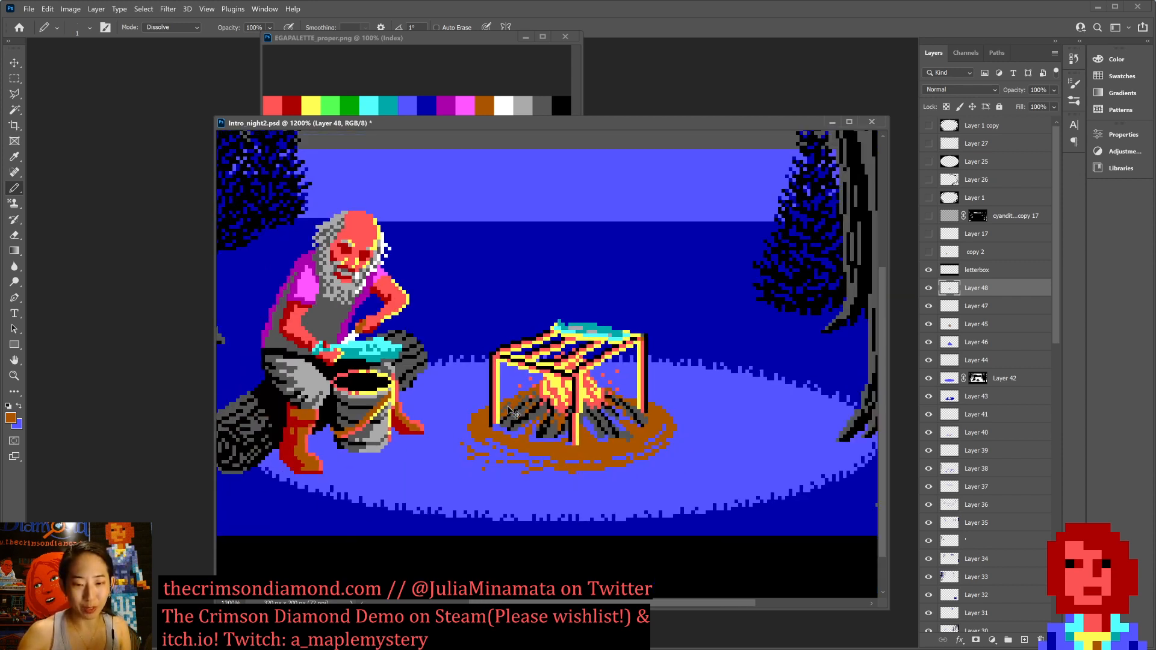
key("ctrl+plus")
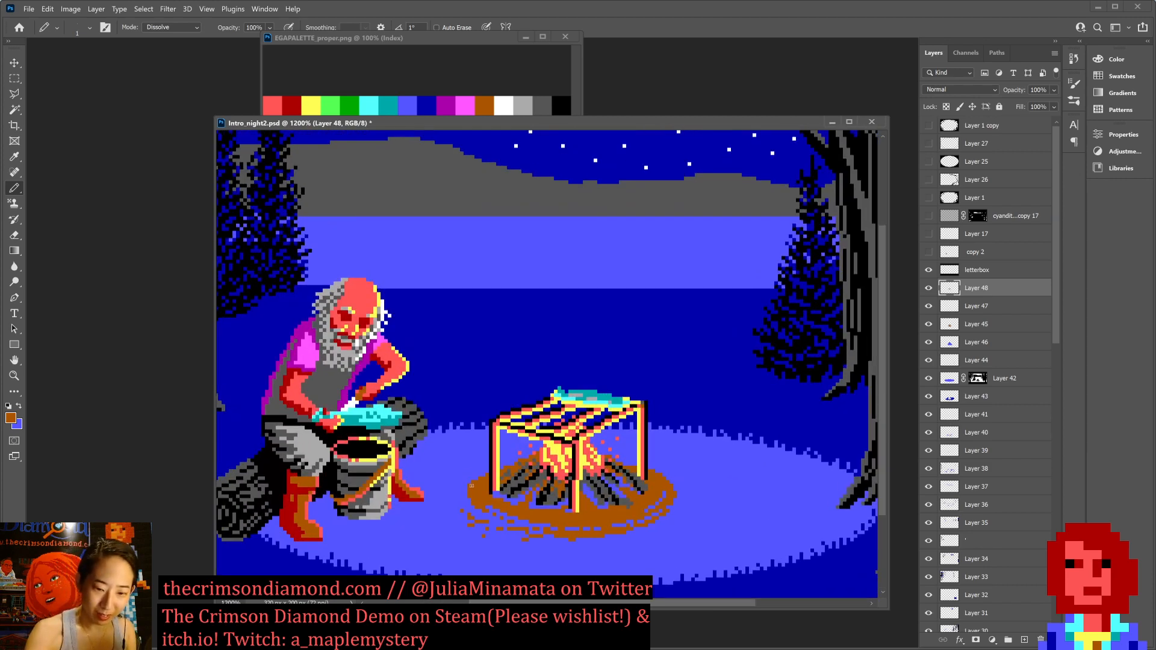
key("ctrl+s")
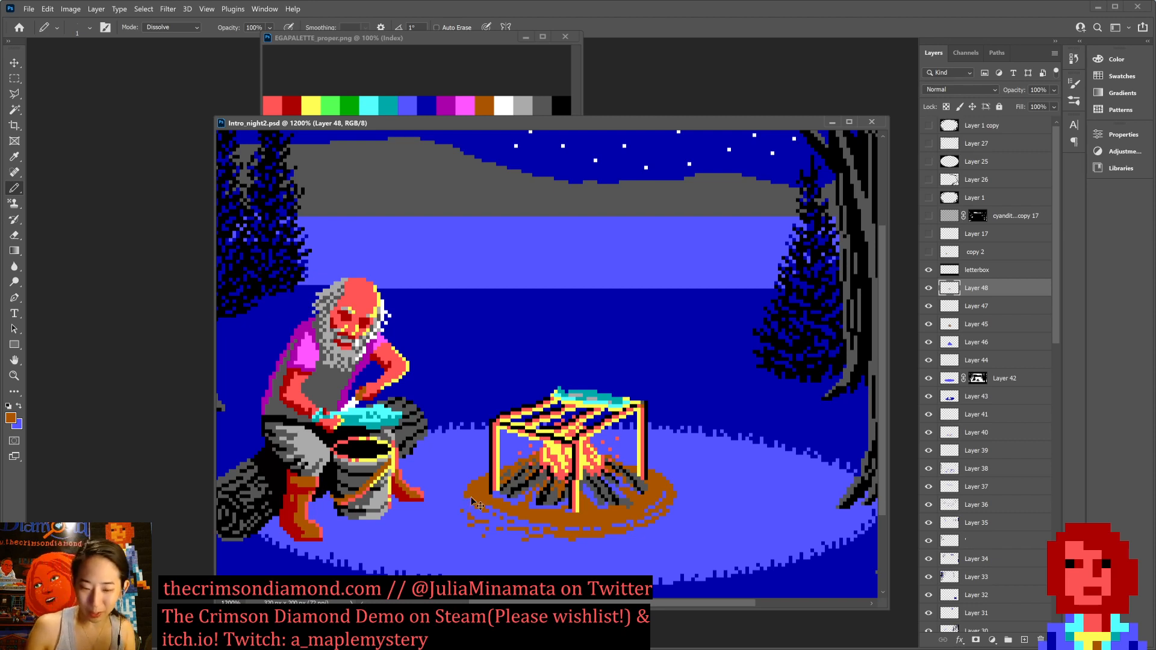
Retouch the flames' right edge with sampled light blue, sample light red from the fire area, and save.
key("ctrl+plus")
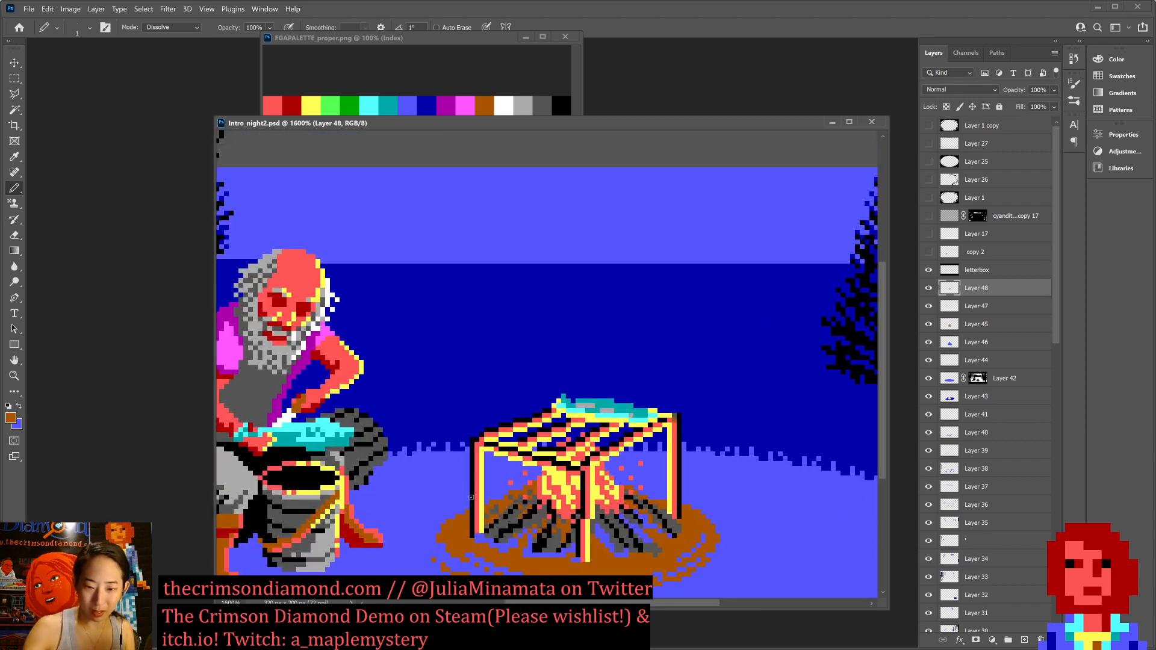
left_click(633, 482, "alt")
left_click(626, 487)
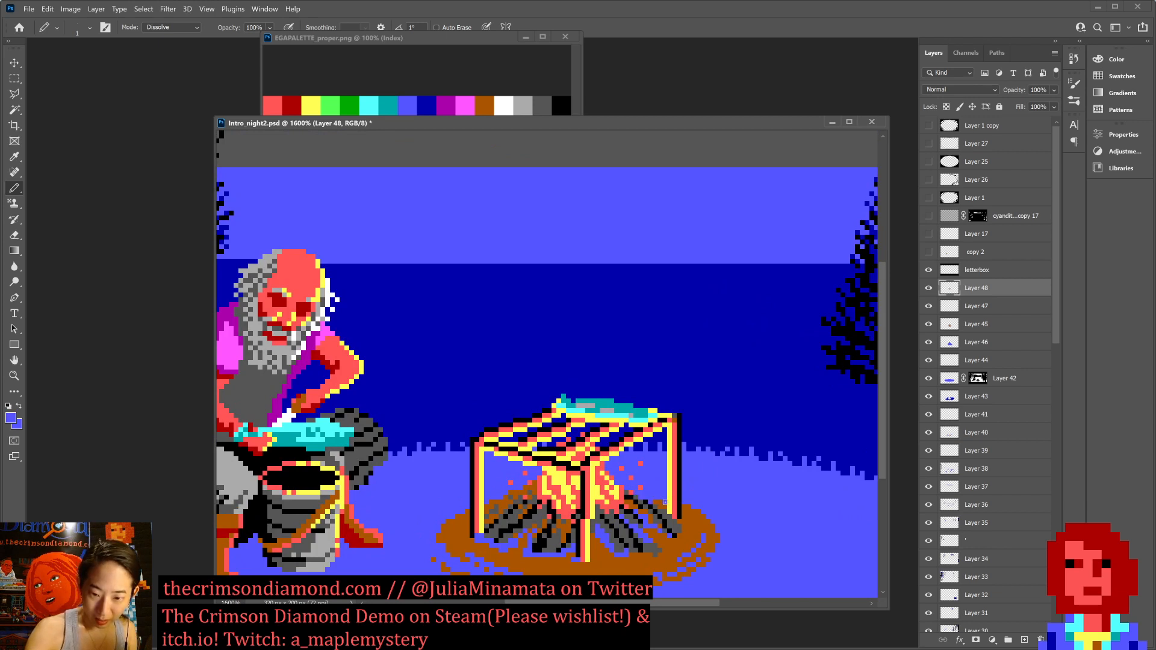
left_click(602, 467, "alt")
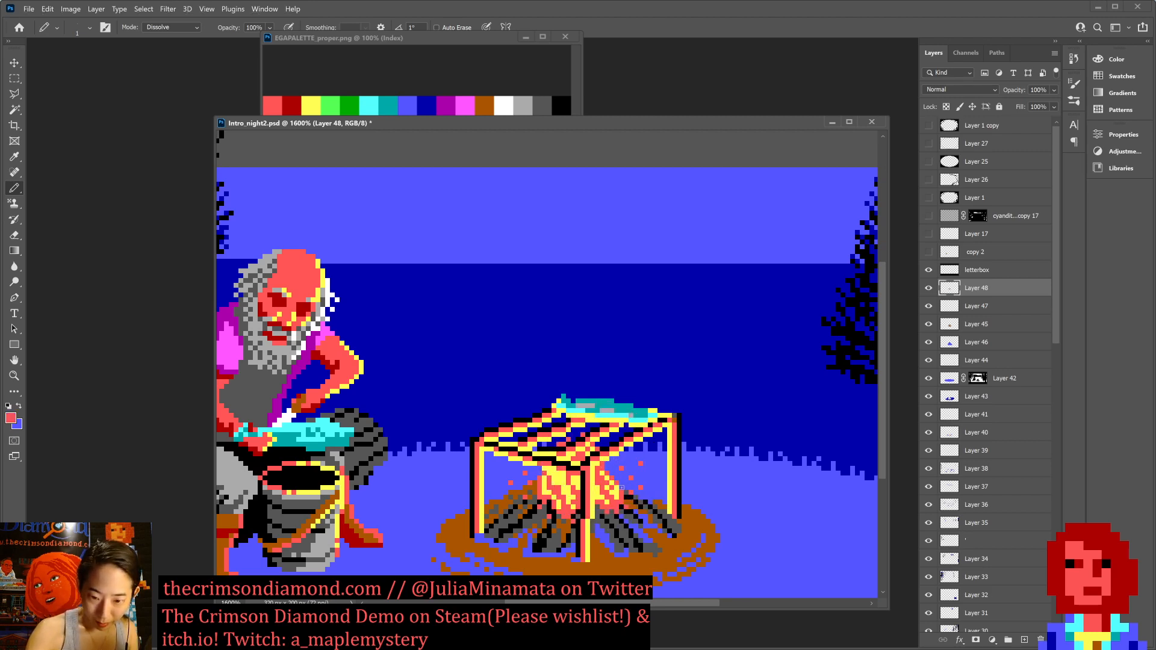
scroll(624, 487, "down", 4)
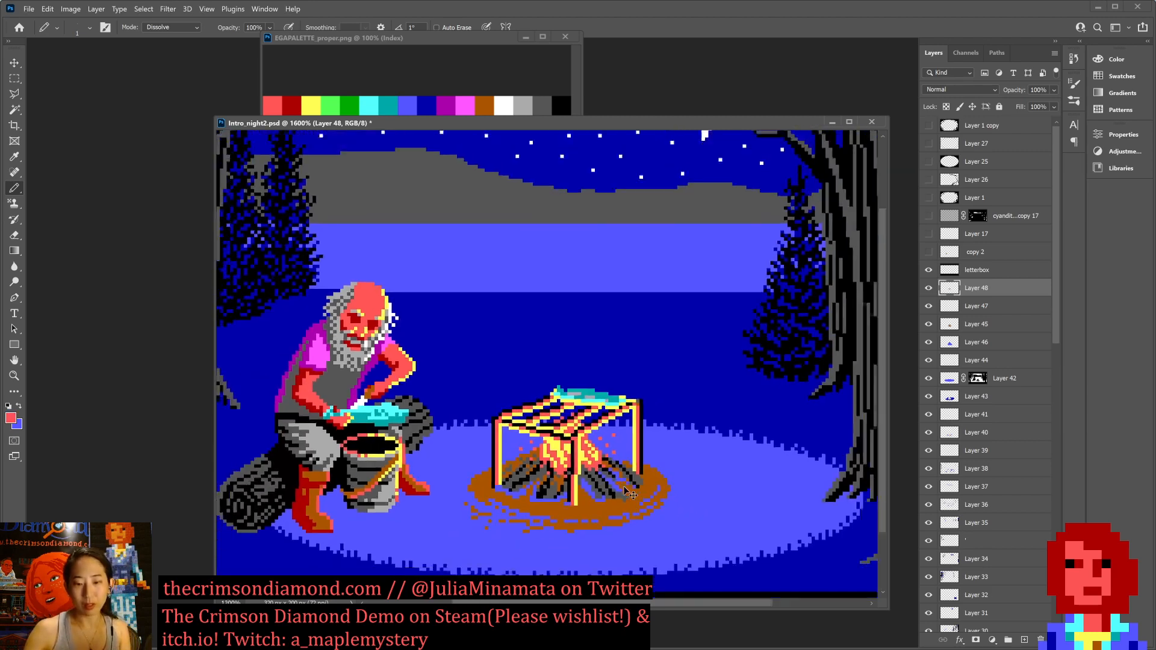
scroll(624, 491, "up", 1)
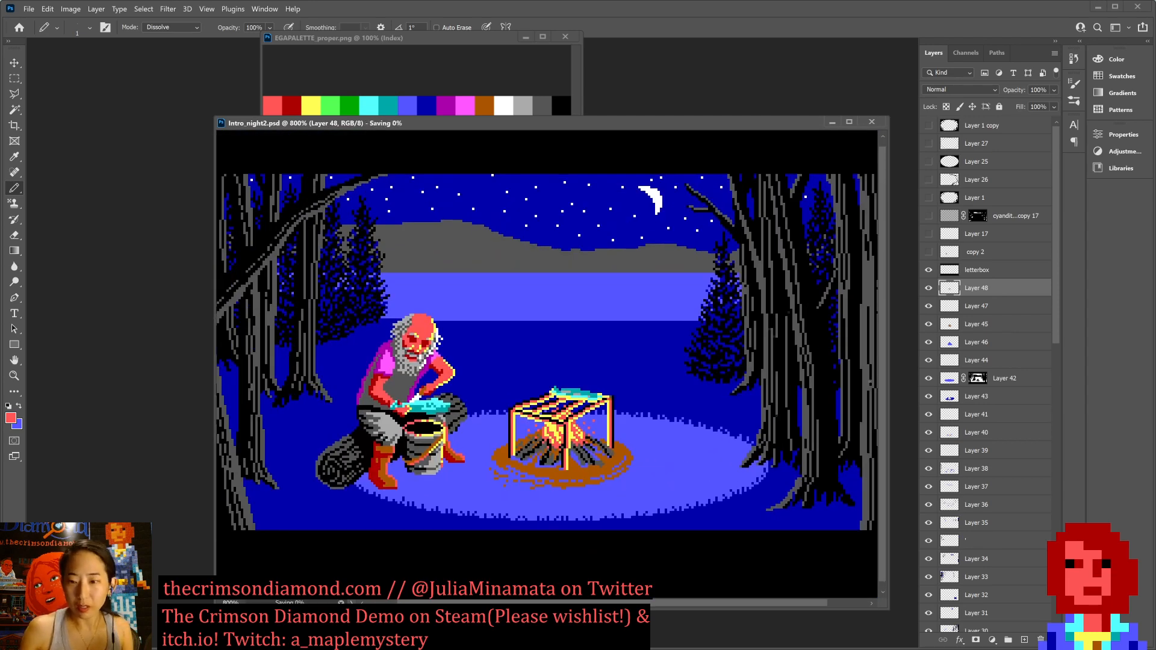
Compare the scene with Layer 48 hidden and shown, and examine the campfire grill at different magnifications.
left_click(928, 289)
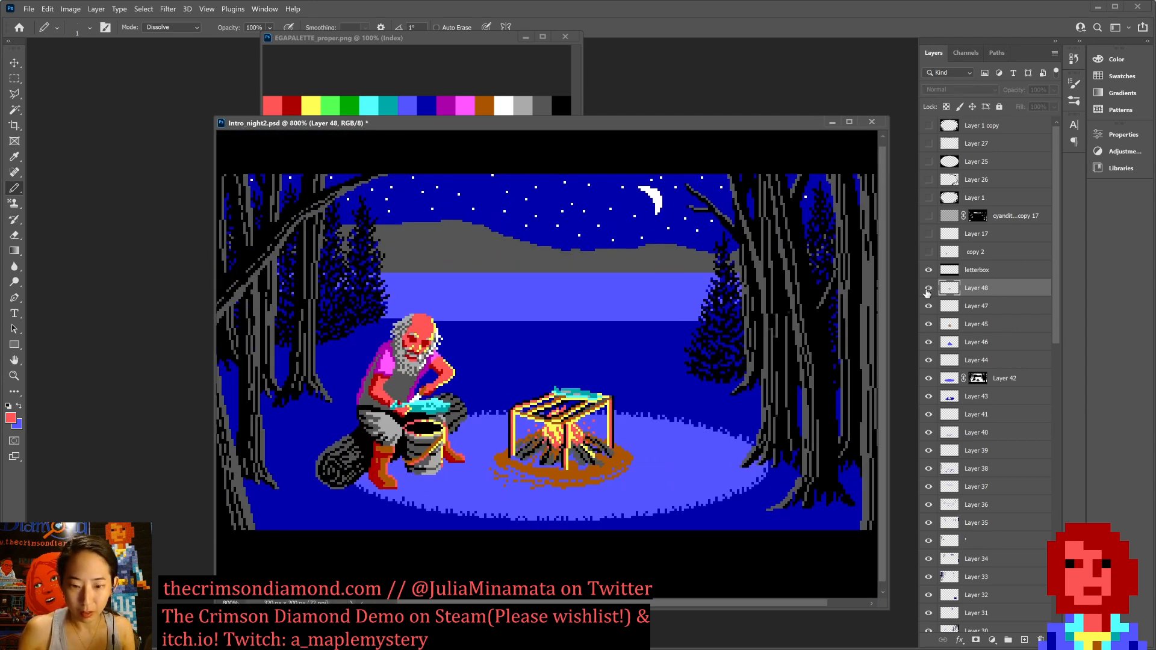
left_click(928, 289)
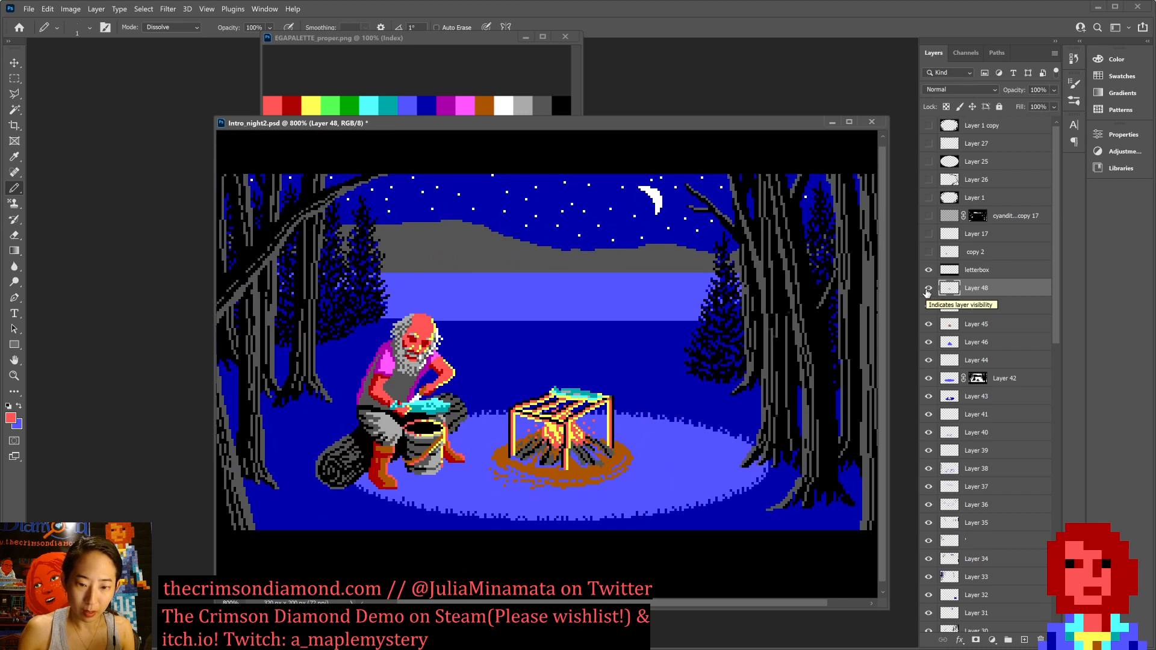
left_click(927, 289)
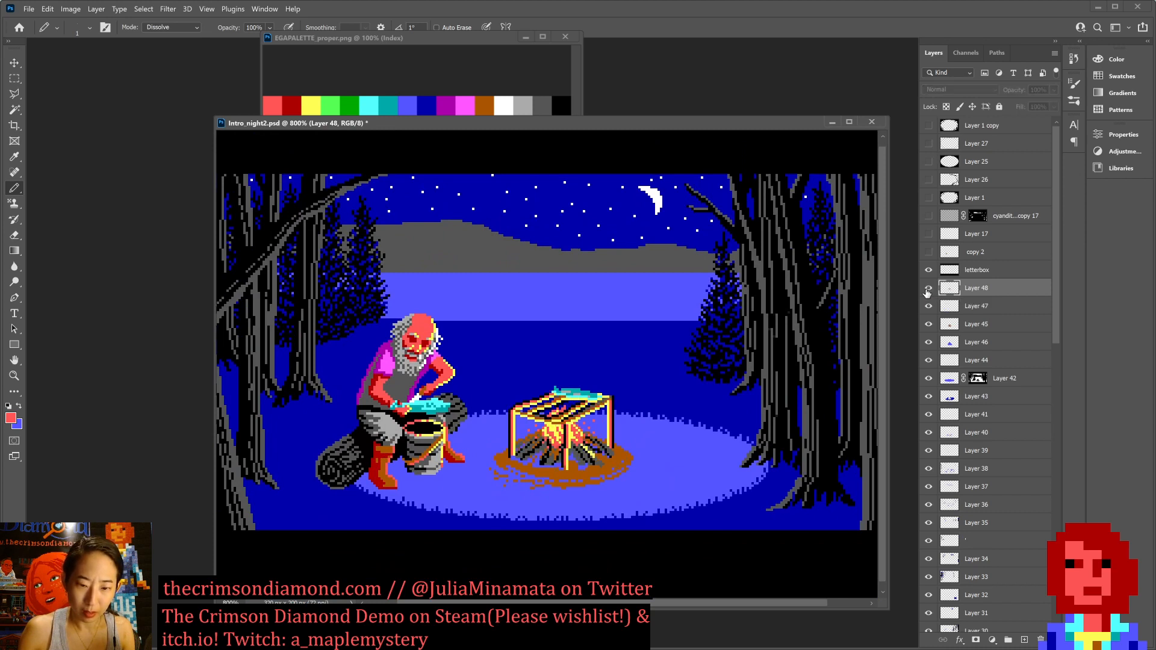
left_click(928, 289)
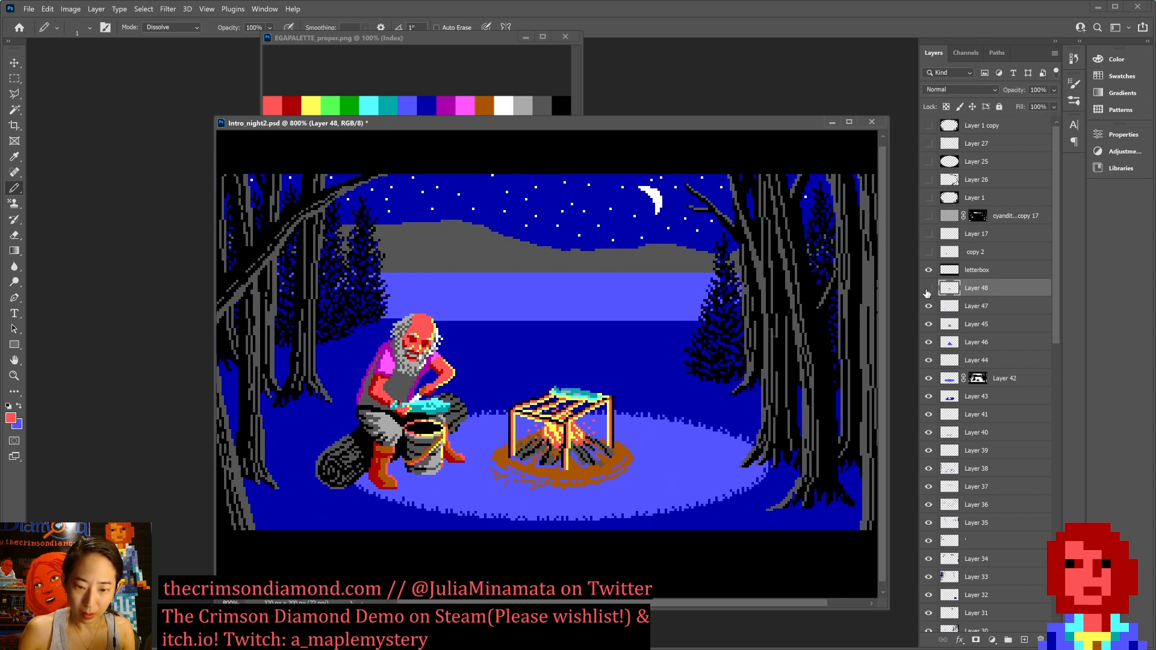
left_click(928, 289)
left_click(928, 290)
key("ctrl+equal")
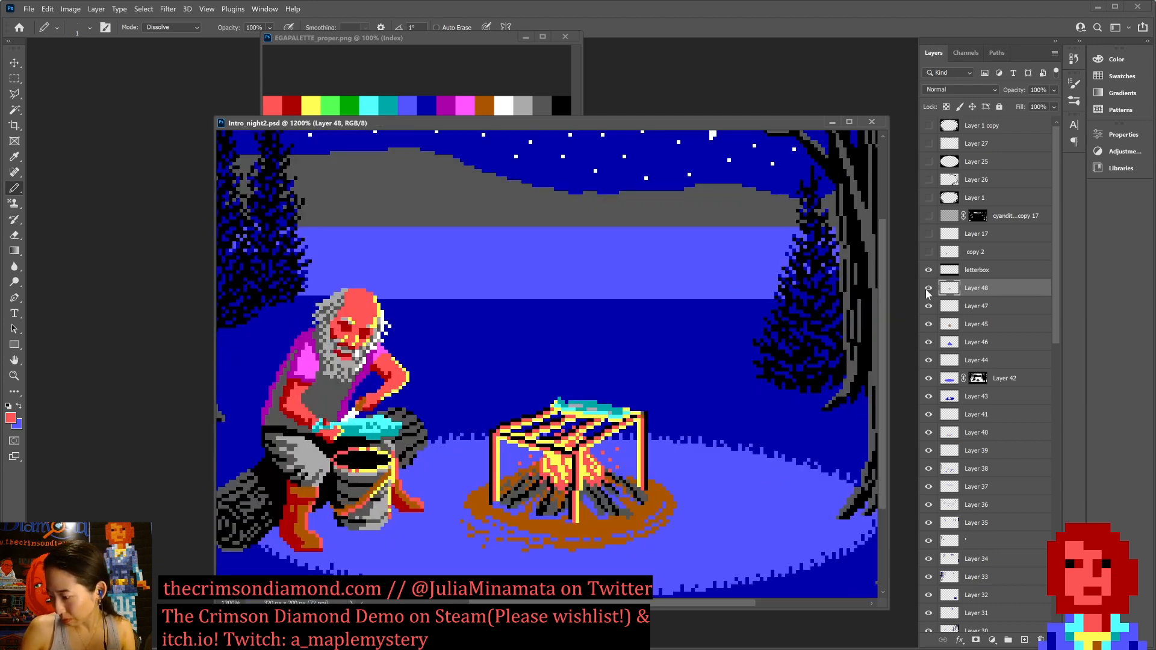
key("ctrl+minus")
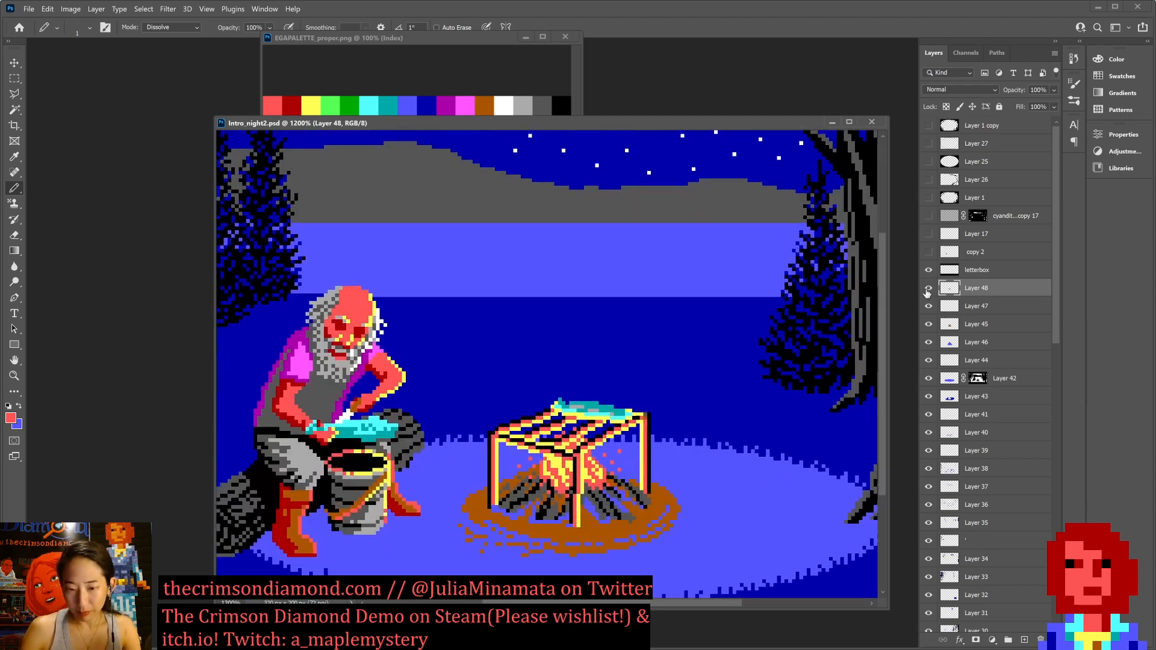
key("ctrl+equal")
key("ctrl+minus")
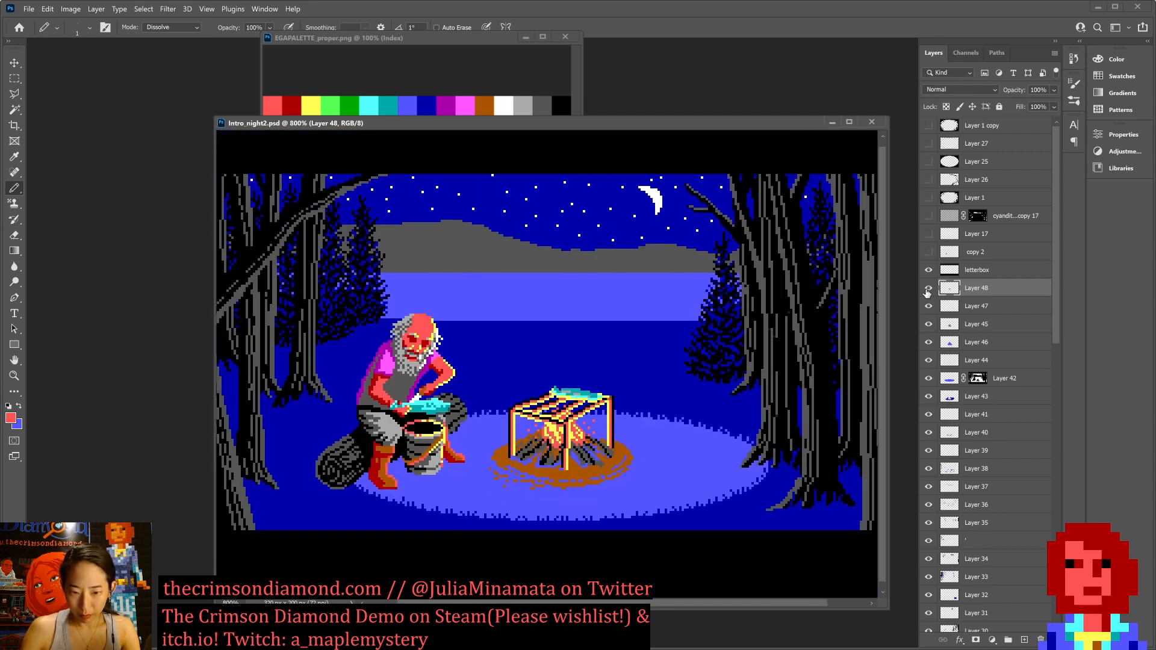
Sample brown from the ground, retouch the foot of the grill's left post with it, and save.
key("ctrl+equal")
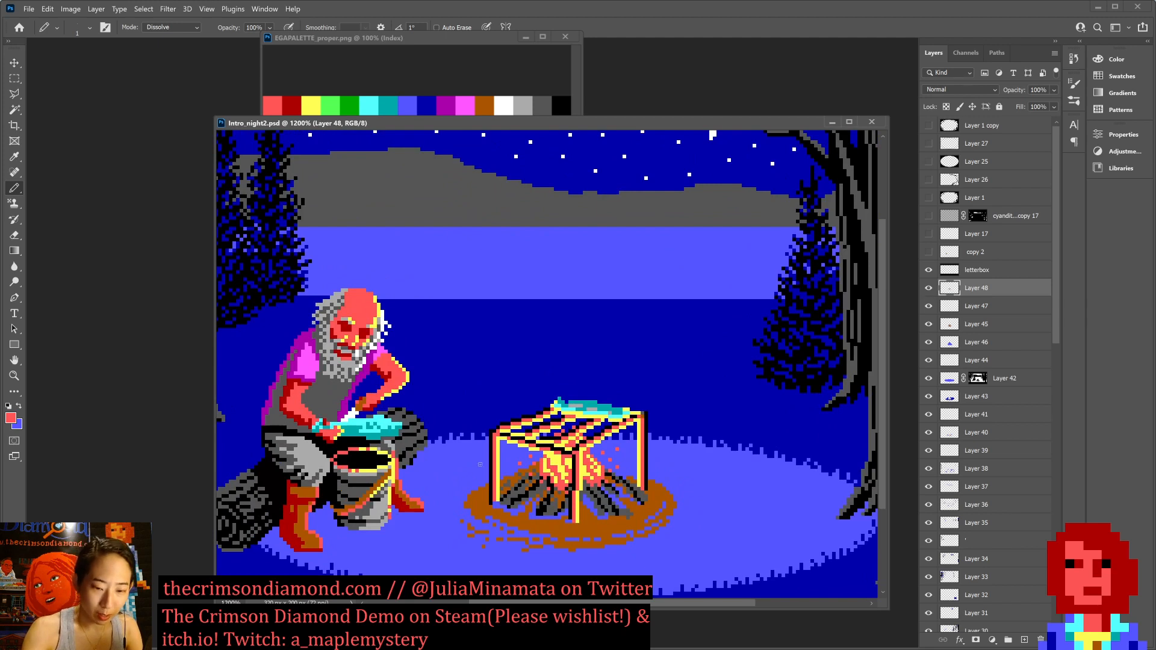
left_click(483, 501, "alt")
left_click(492, 507)
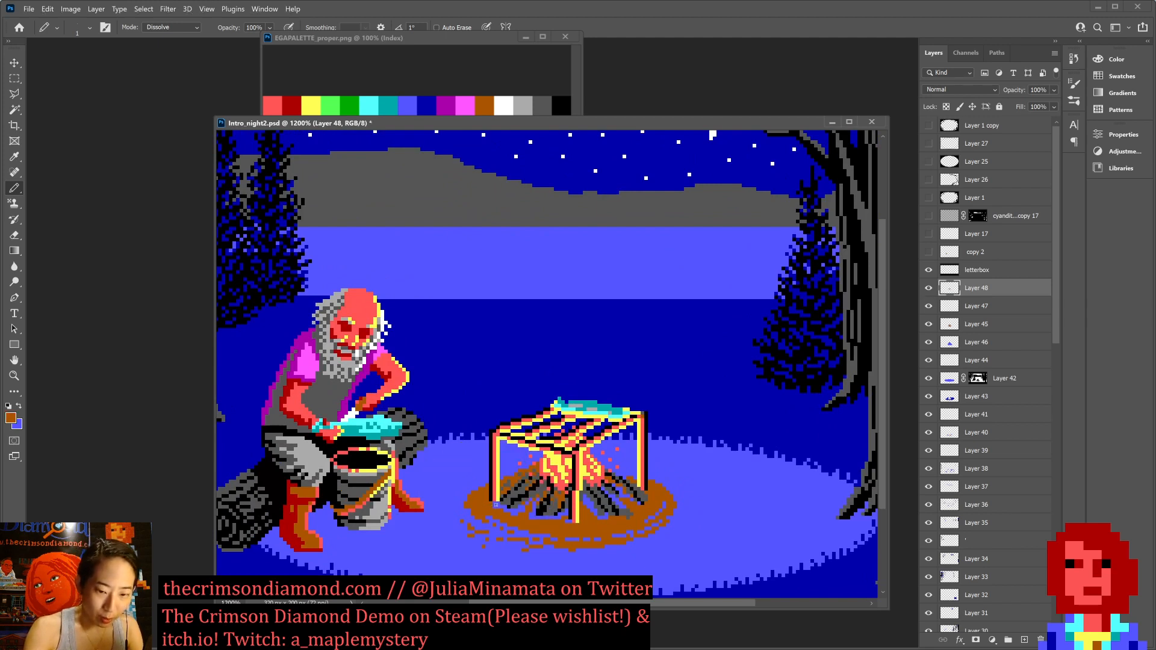
key("ctrl+s")
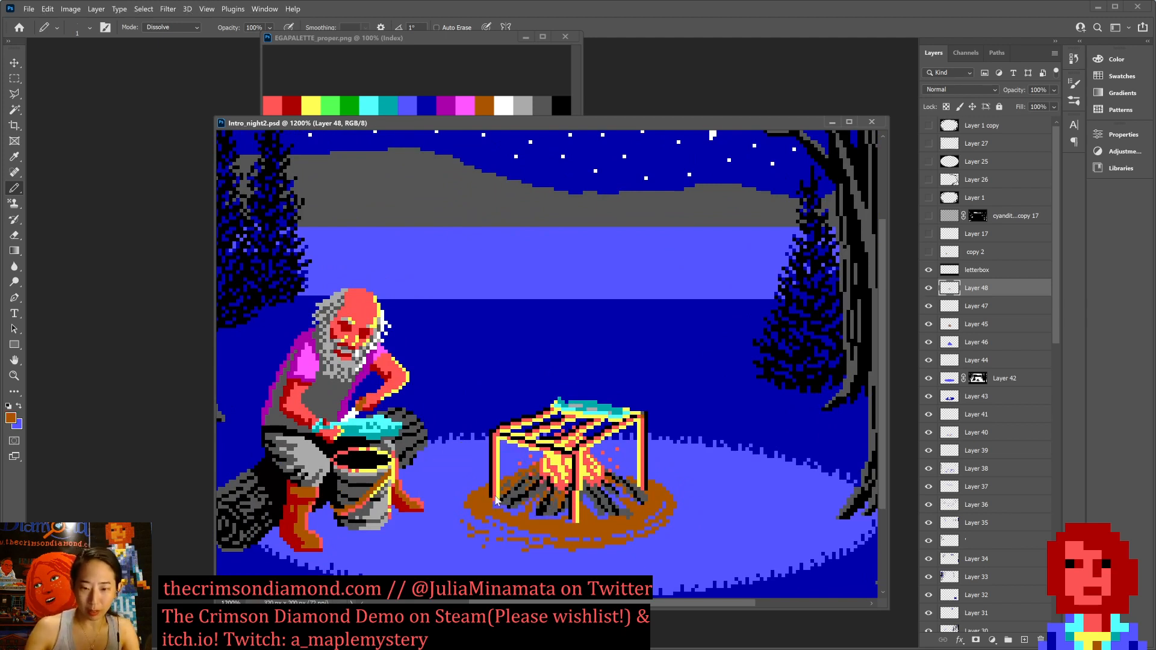
Retouch the ground beside the foot of the grill's right post with brown, and save.
left_click(656, 496)
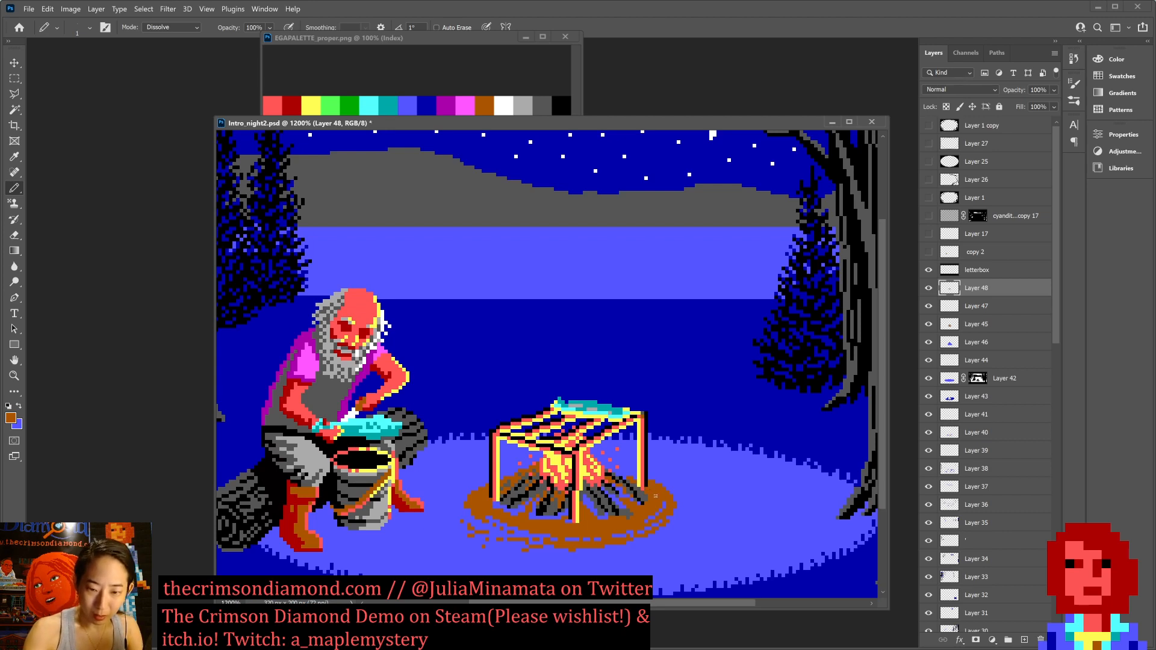
key("ctrl+minus")
key("ctrl+minus")
key("ctrl+plus")
key("ctrl+plus")
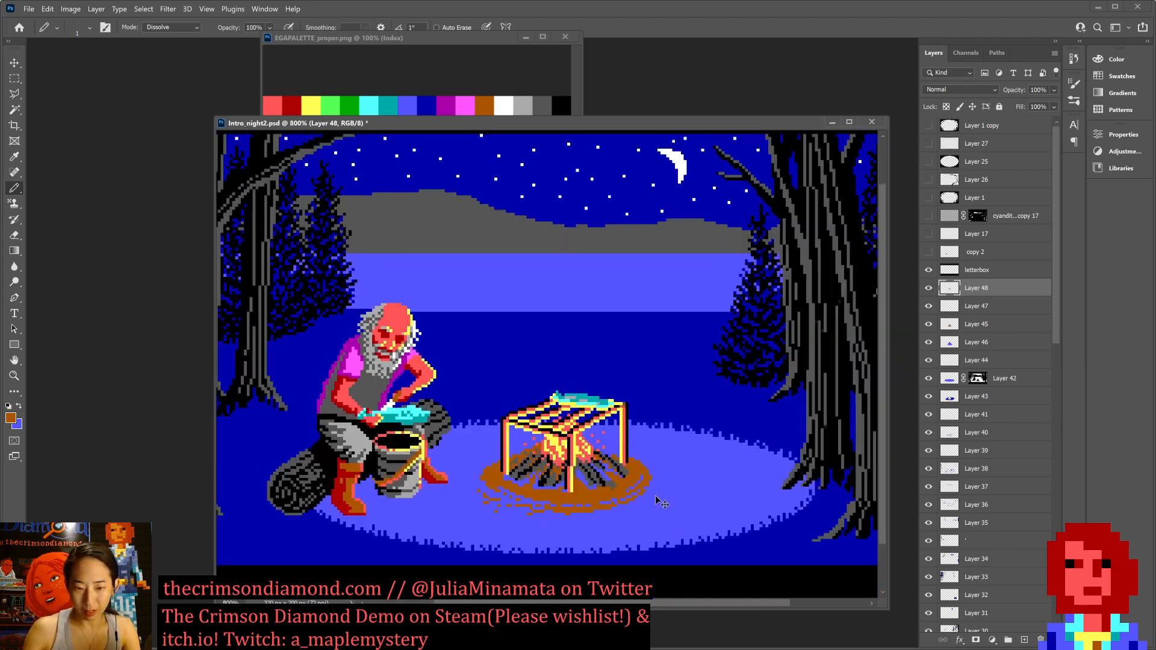
key("ctrl+plus")
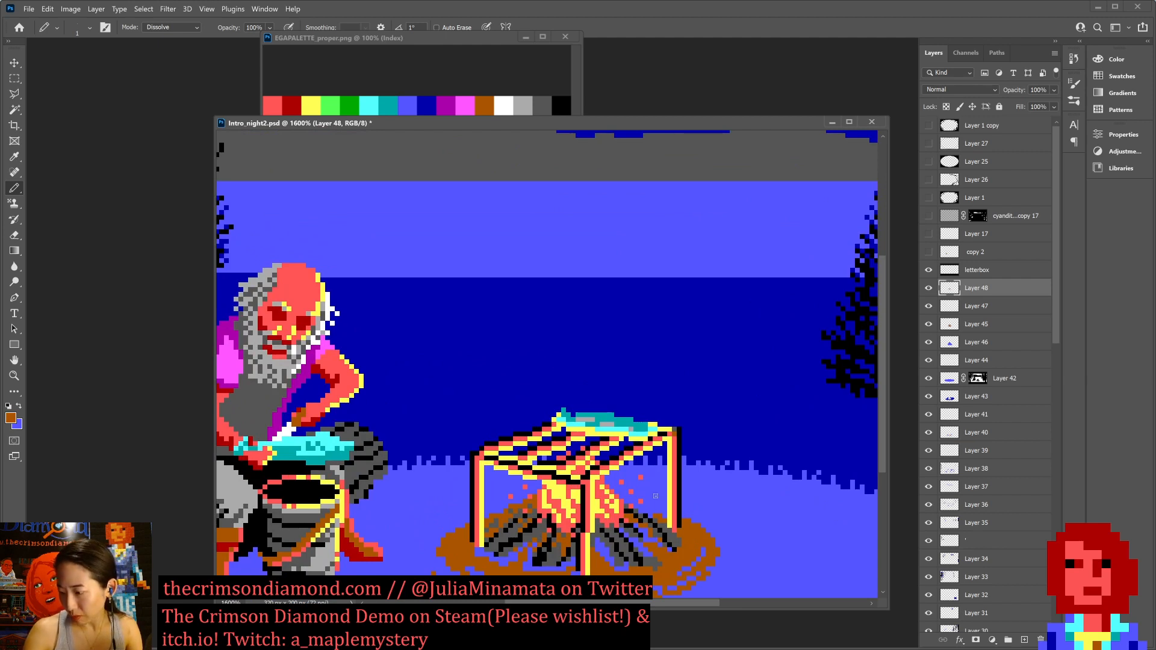
key("ctrl+s")
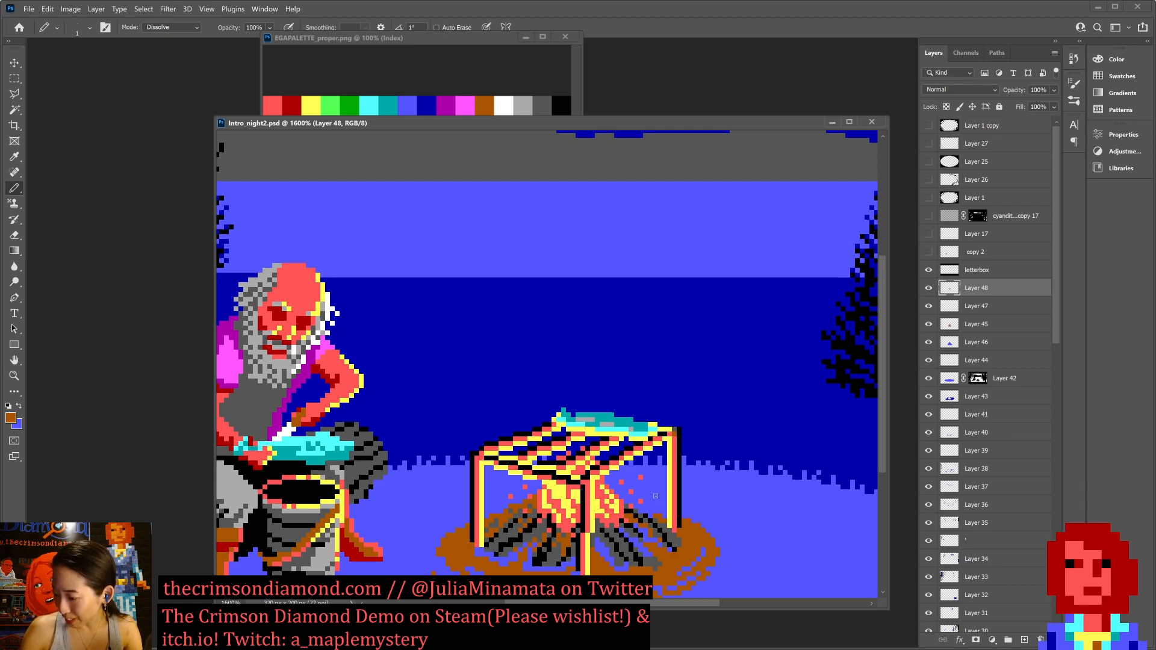
Retouch the logs right of the front post with sampled dark grey and black, and save.
scroll(675, 448, "down", 2)
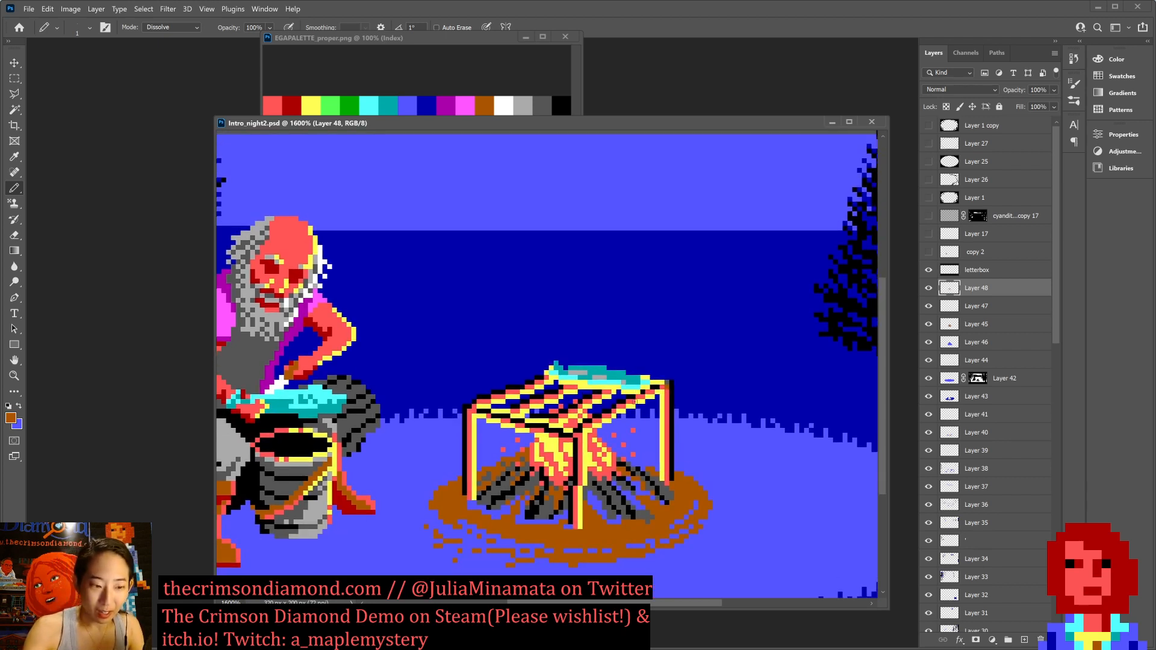
left_click(627, 509, "alt")
left_click_drag(636, 485, 645, 493)
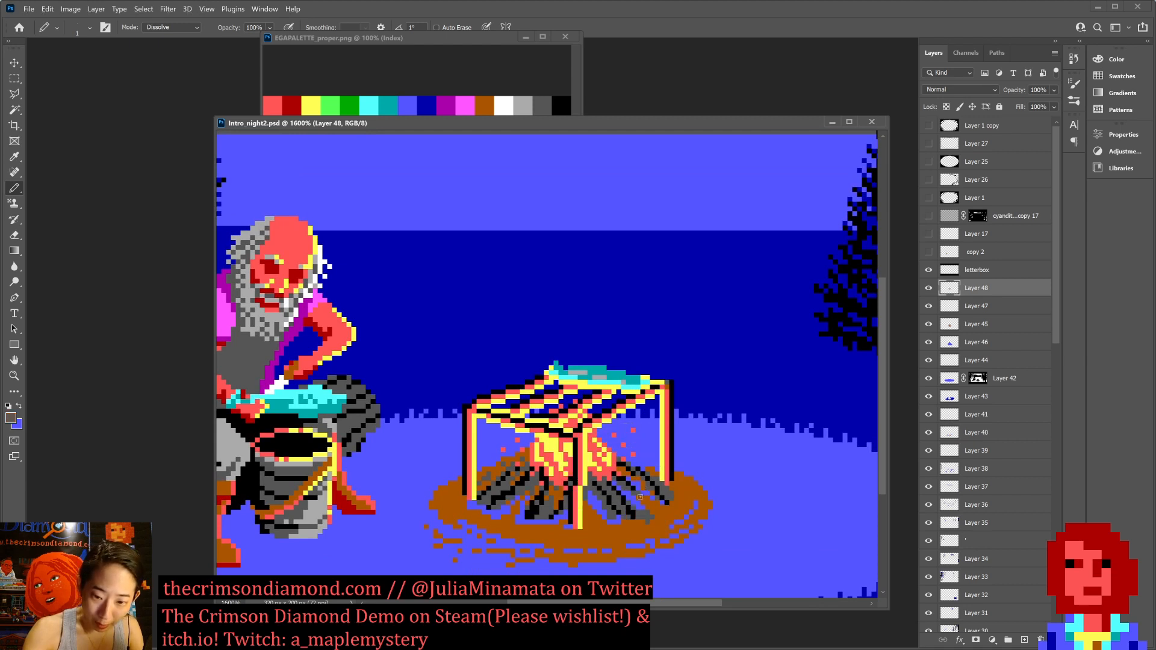
left_click(633, 509, "alt")
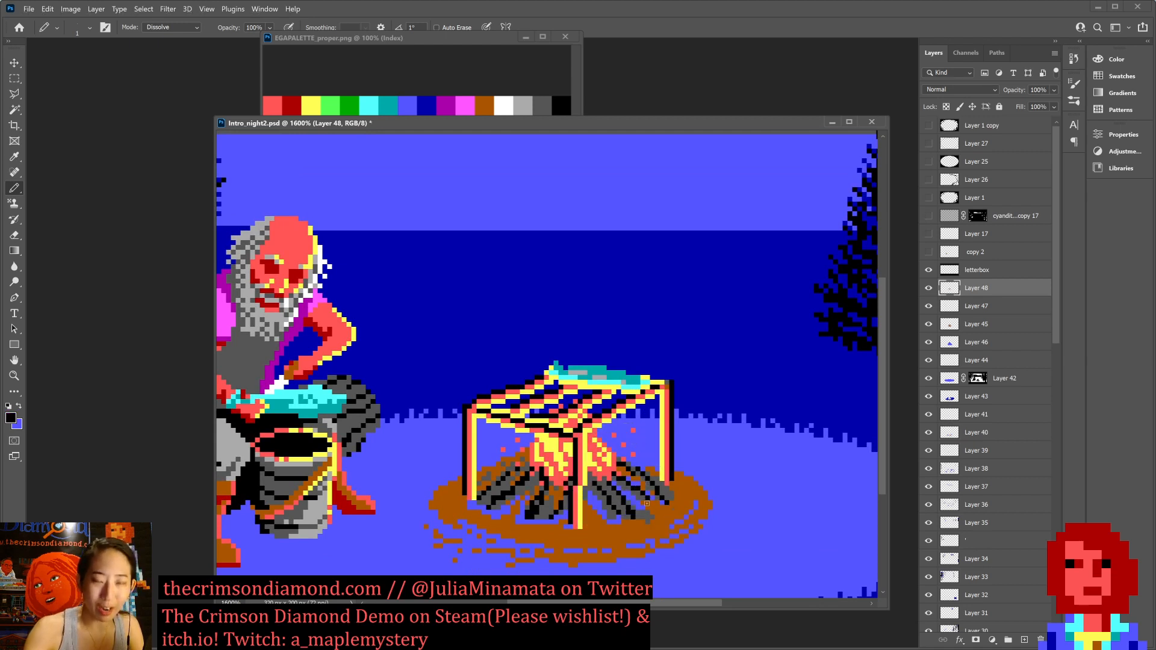
key("ctrl+s")
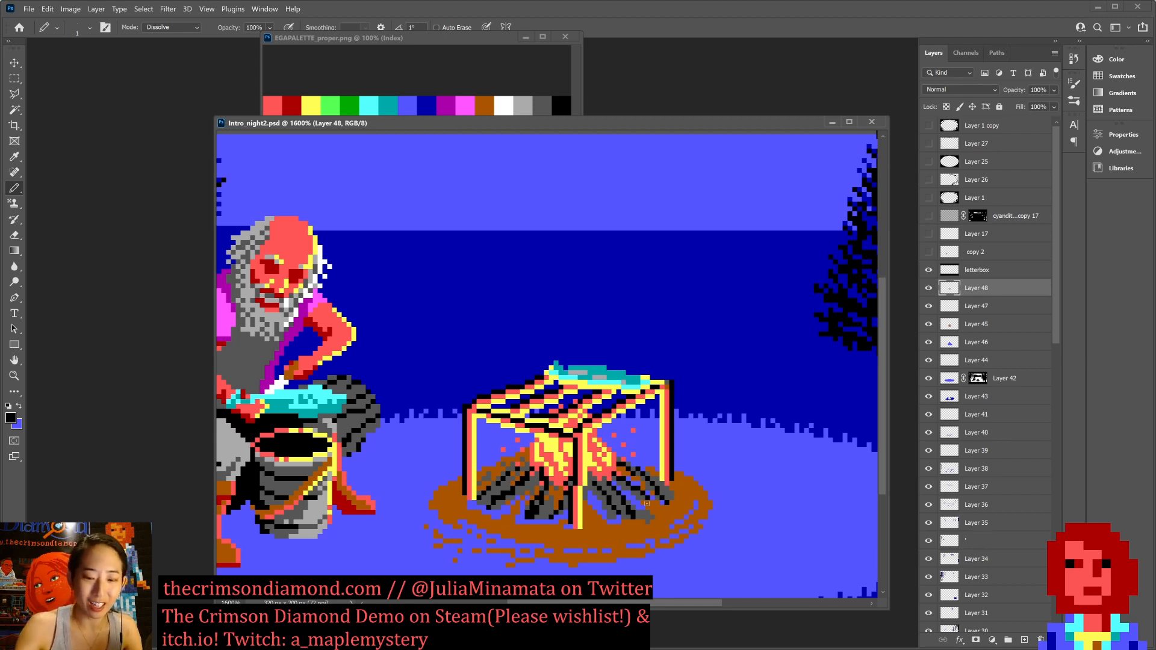
Sample light blue from the background, retouch the brown ground's back edge near the grill's right post, and save.
left_click(649, 459, "alt")
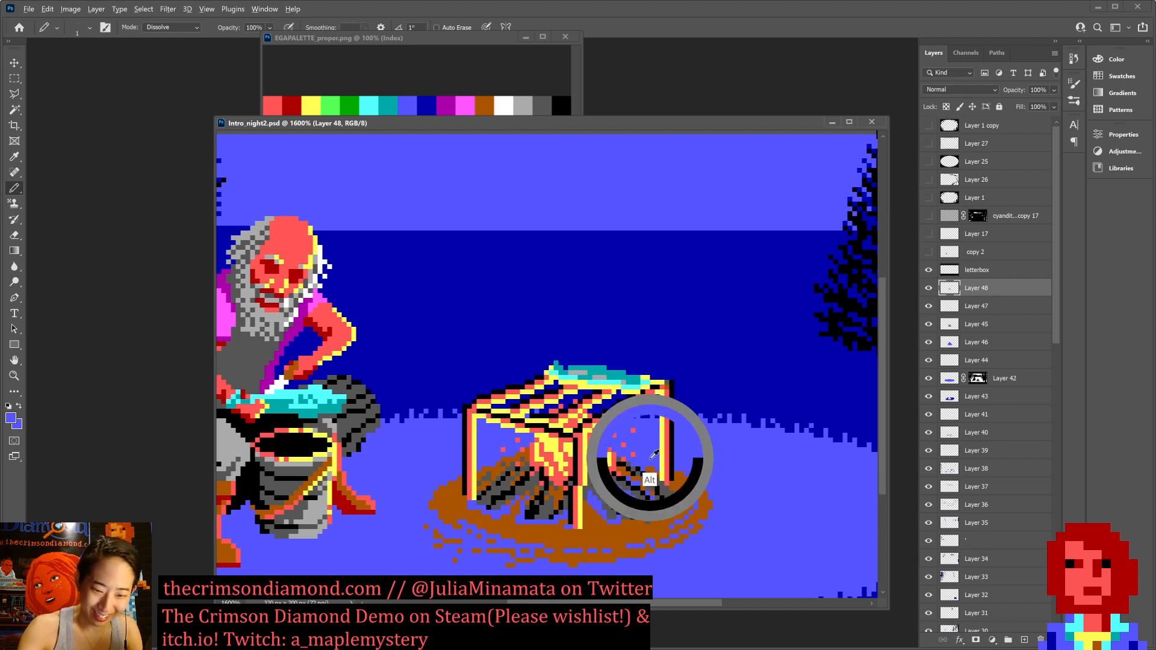
left_click(652, 469)
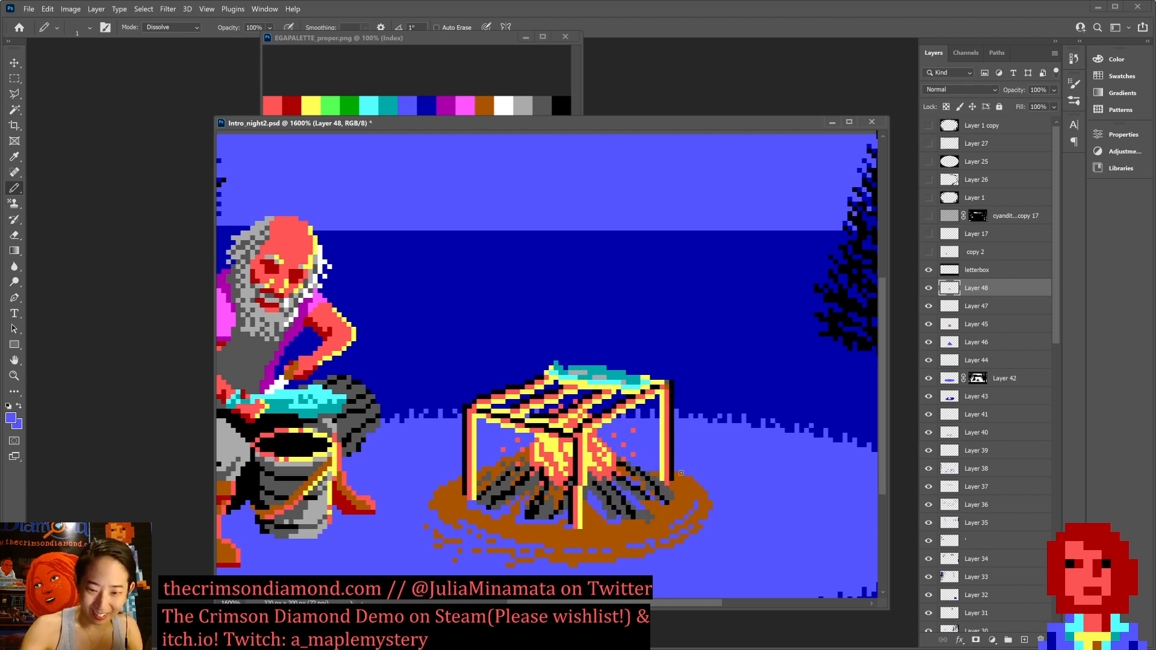
key("ctrl+s")
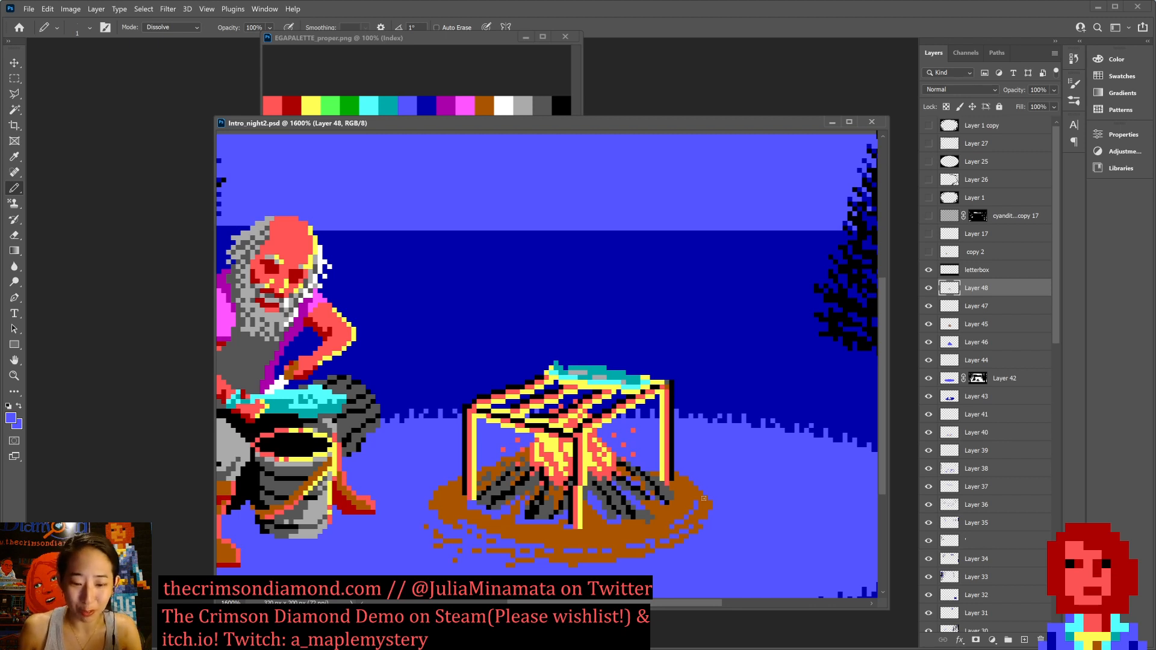
Retouch the ground between the logs and the grill's front post with sampled brown, and save.
left_click(563, 514, "alt")
left_click(567, 515)
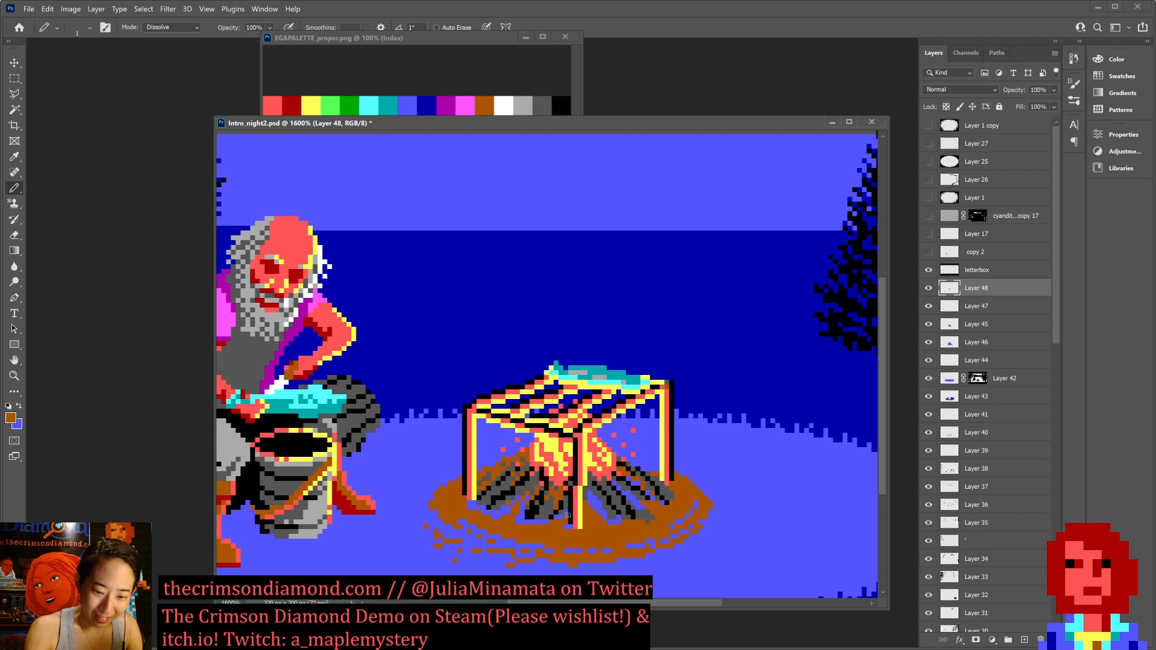
key("ctrl+s")
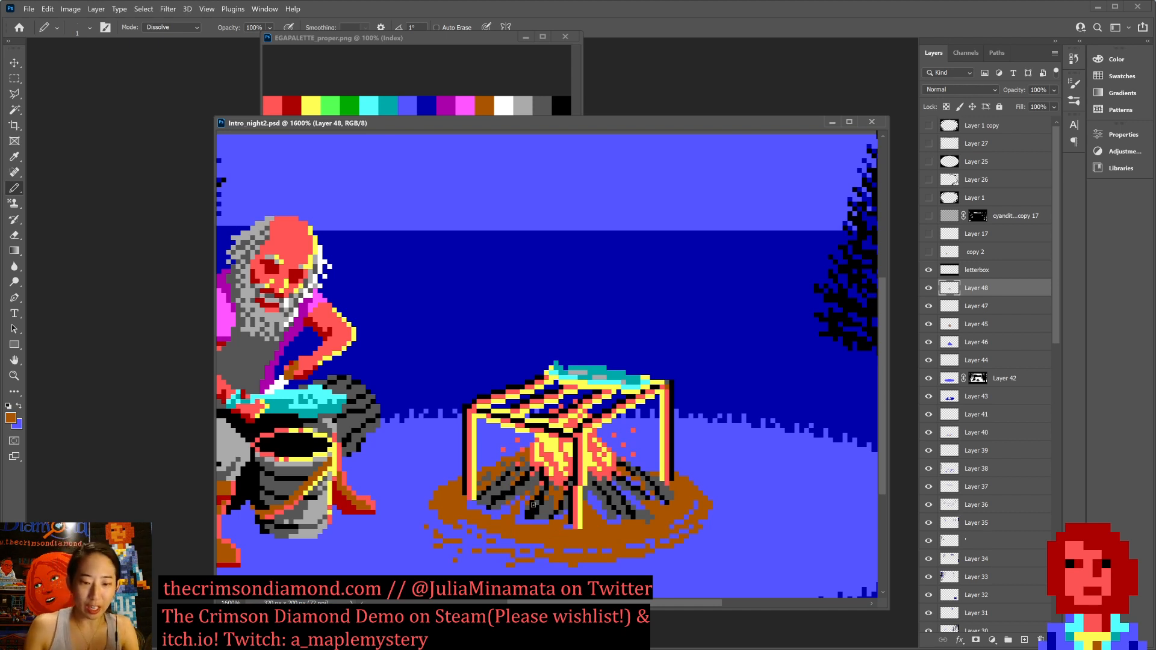
Retouch the back edge of the brown ground left of the flames with sampled light blue, and save.
left_click(489, 462, "alt")
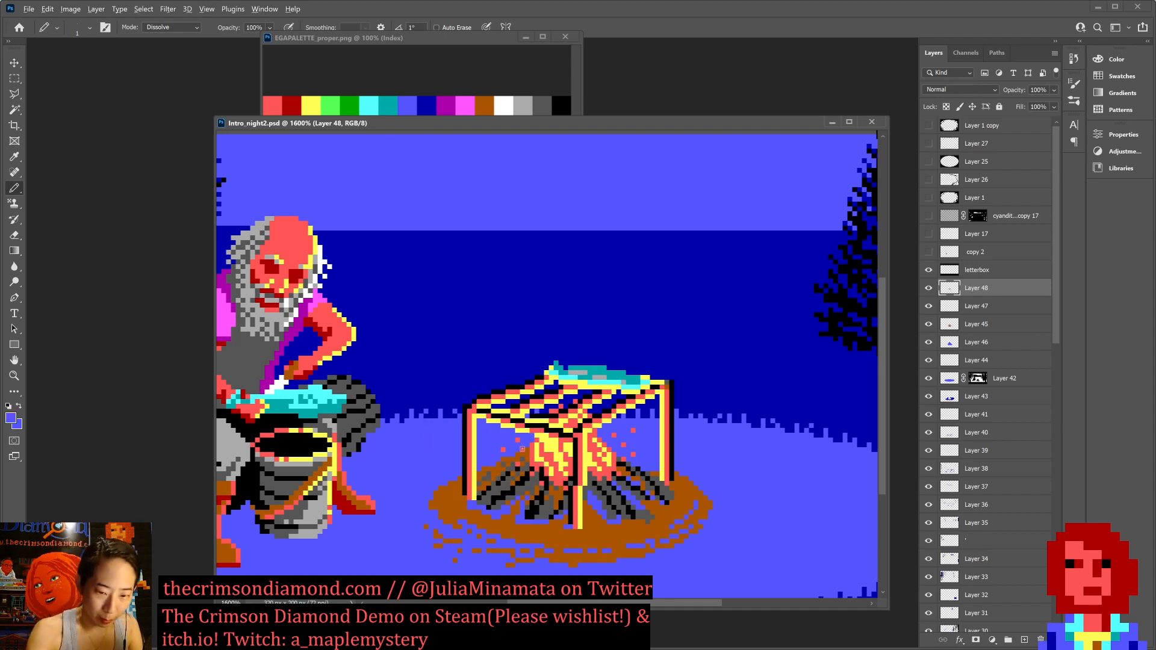
left_click(520, 455)
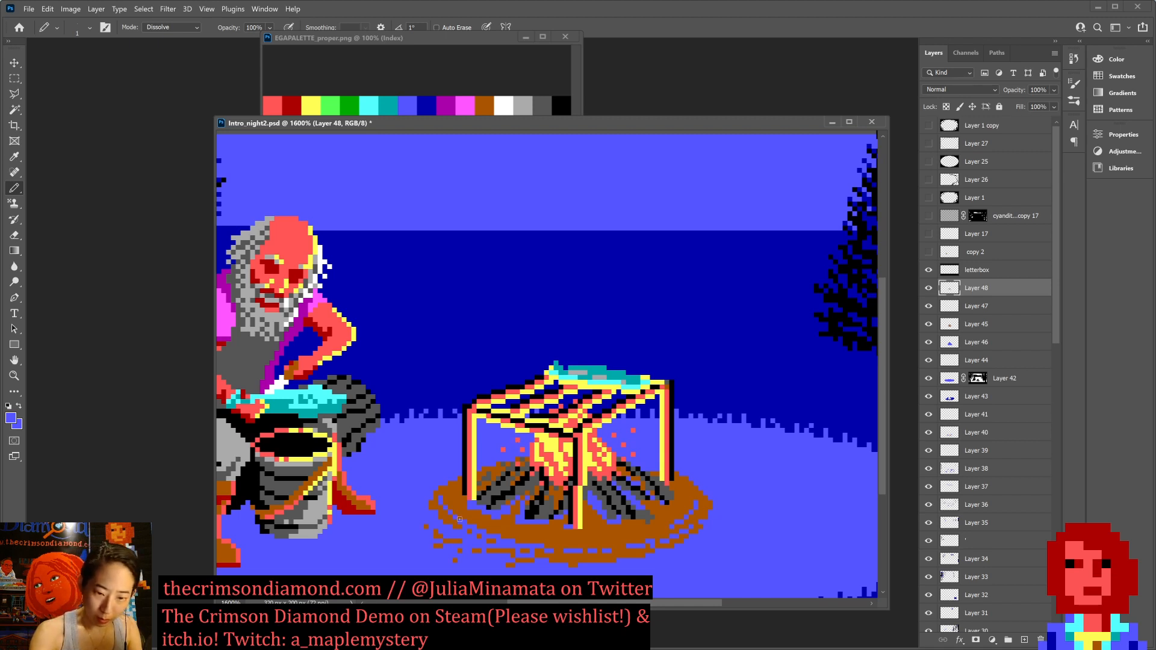
key("ctrl+s")
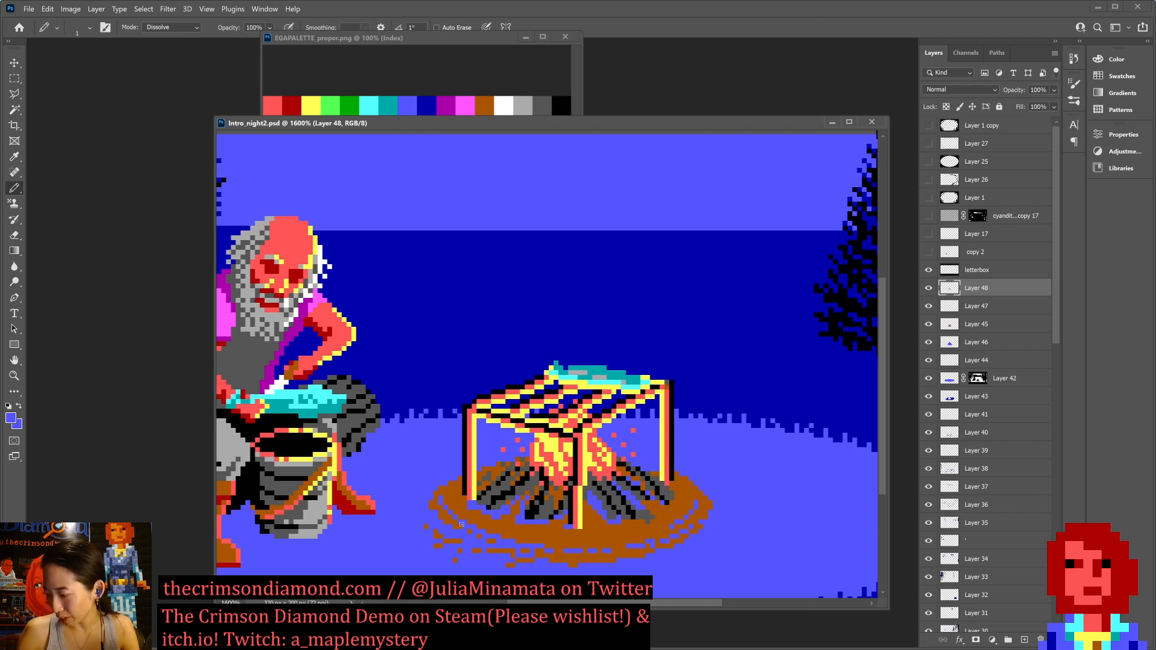
Retouch the right edge of the brown ground with light blue and sampled brown, and save.
left_click(695, 497)
left_click(686, 502, "alt")
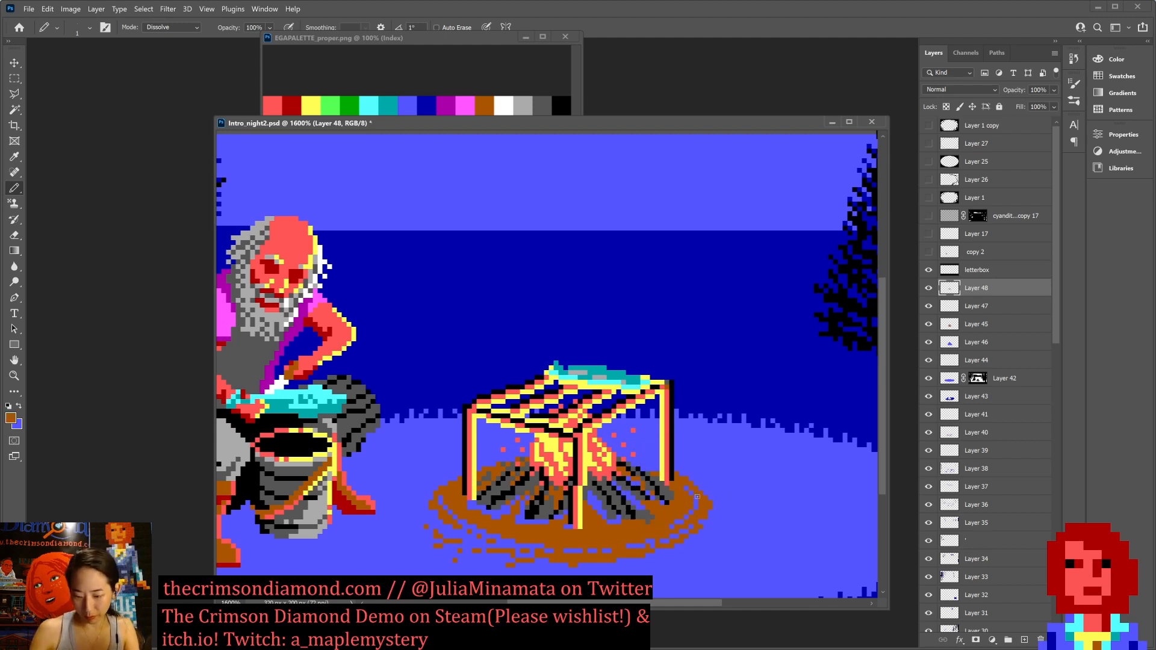
scroll(697, 496, "down", 3)
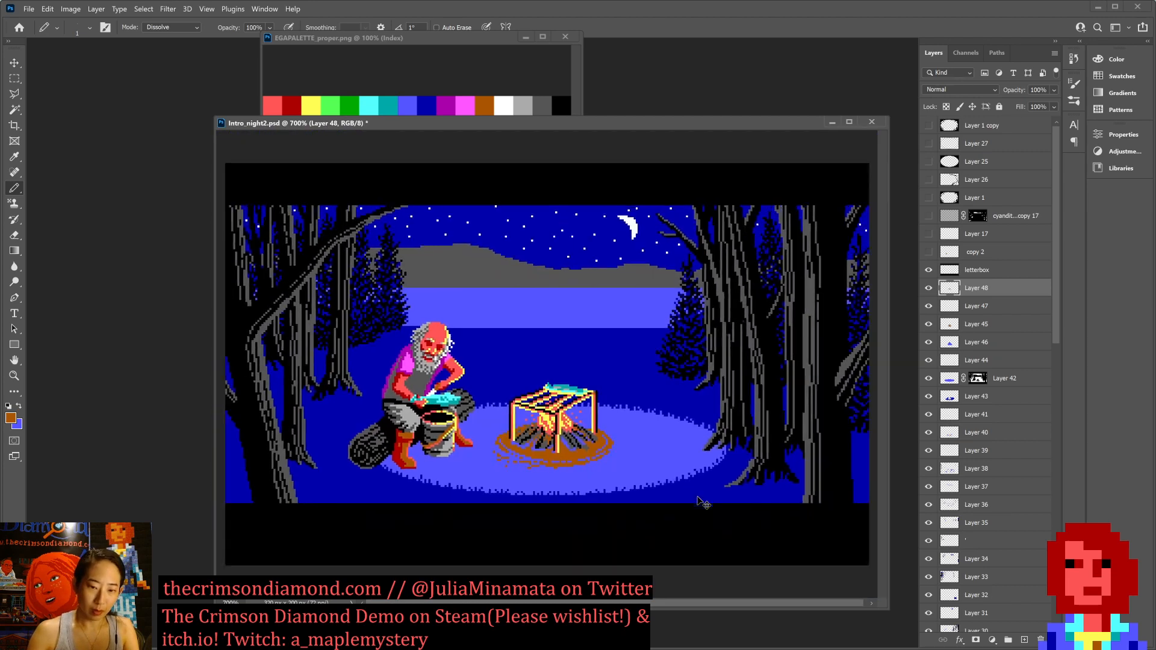
key("ctrl+plus")
key("ctrl+s")
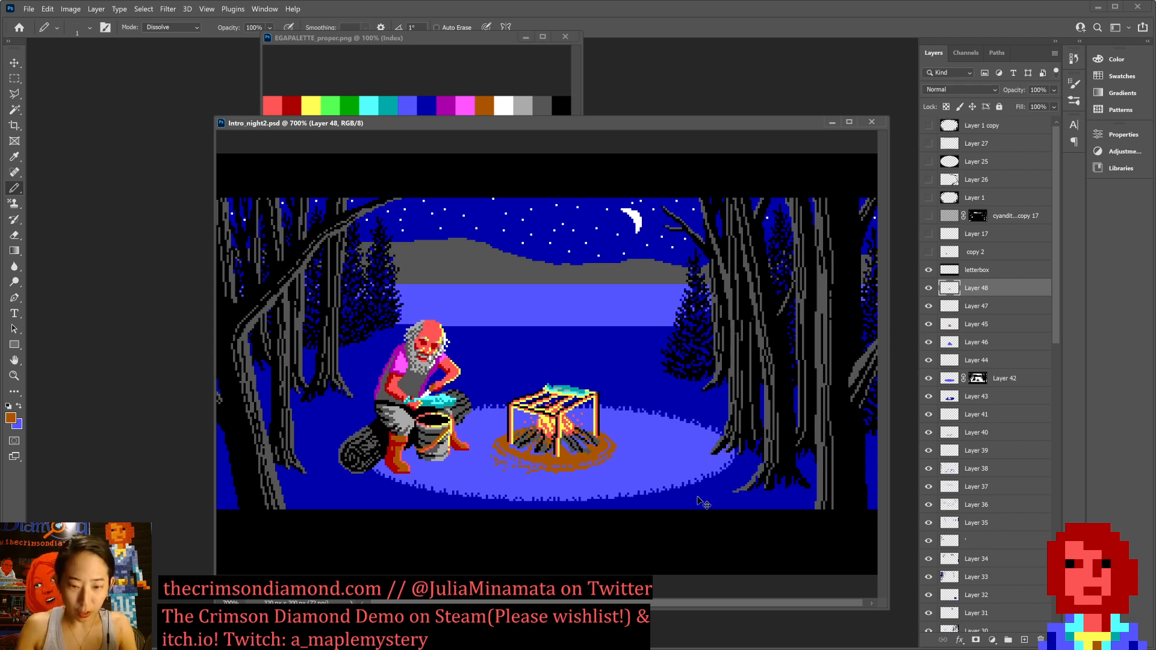
Add a new layer above Layer 48 and paint a dark grey rock at the lower-right edge of the brown ground.
key("ctrl+shift+n")
key("Return")
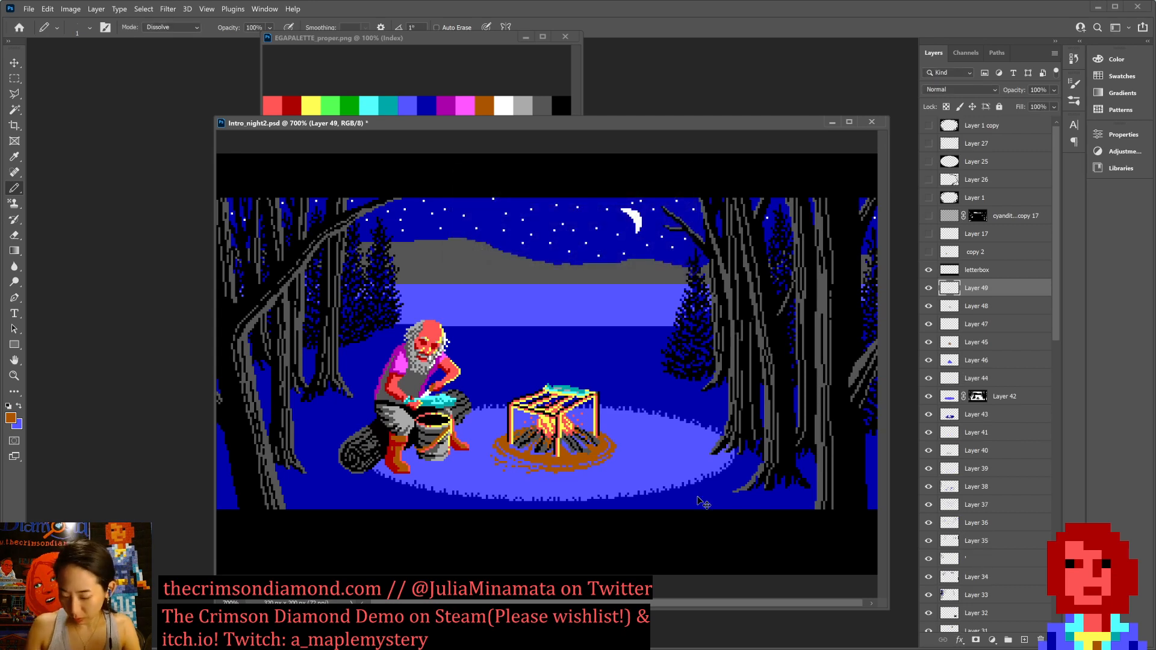
key("ctrl+plus")
key("ctrl+plus")
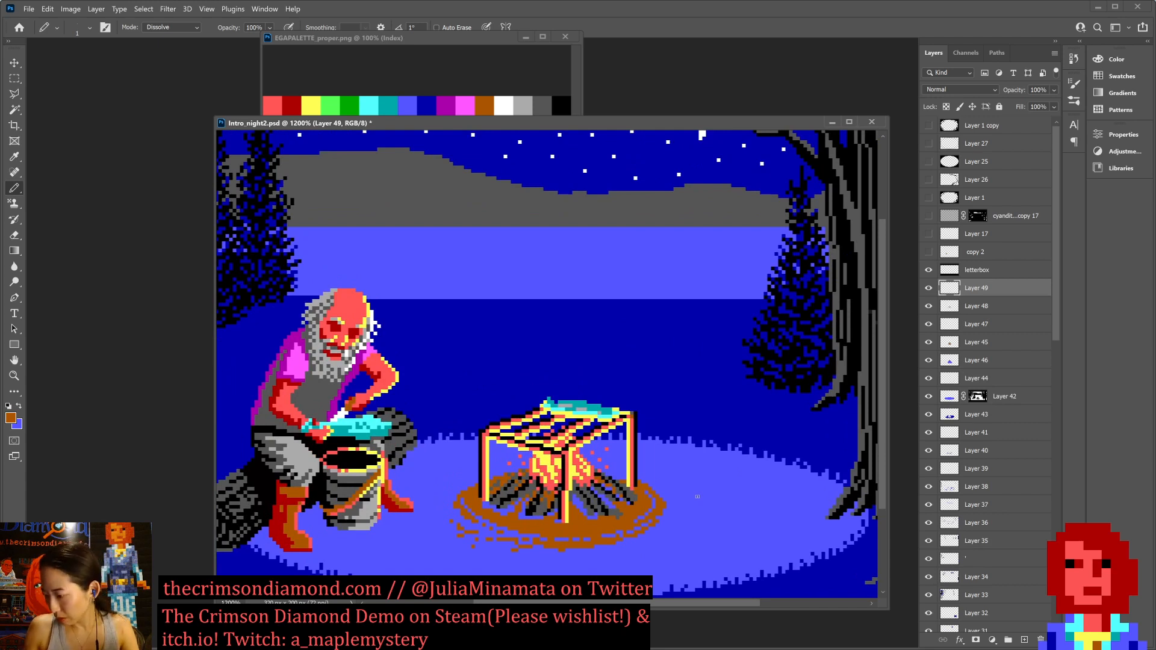
key("ctrl+s")
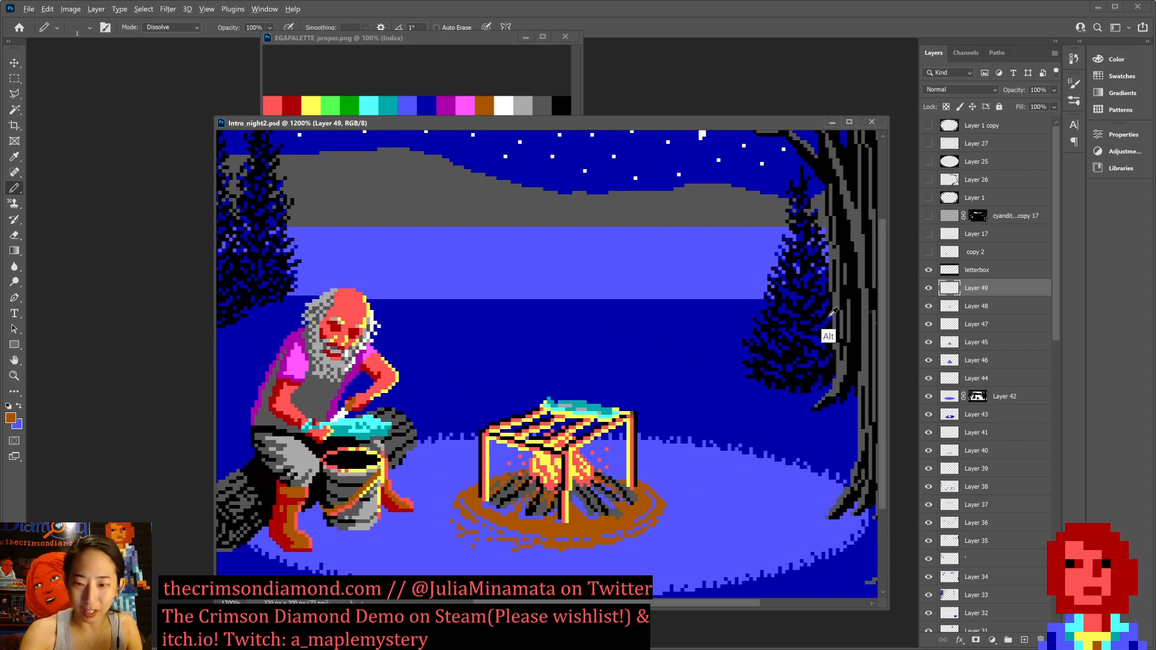
left_click(834, 391, "alt")
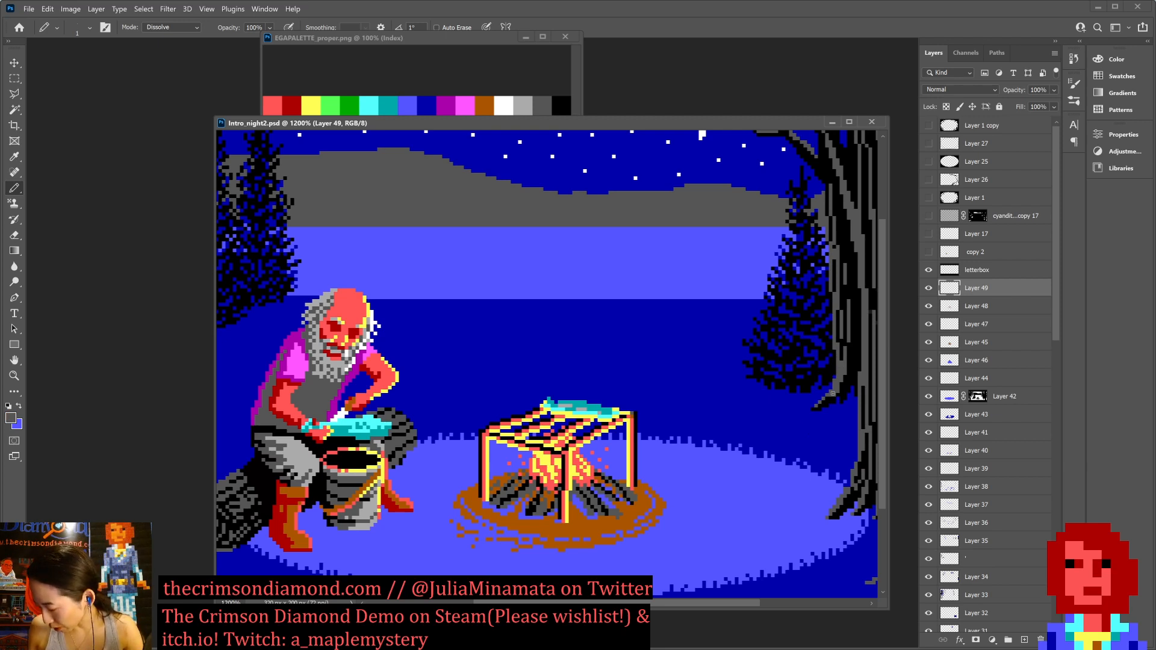
mouse_move(647, 511)
left_mouse_down()
mouse_move(629, 530)
mouse_move(651, 534)
mouse_move(637, 524)
mouse_move(665, 513)
left_mouse_up()
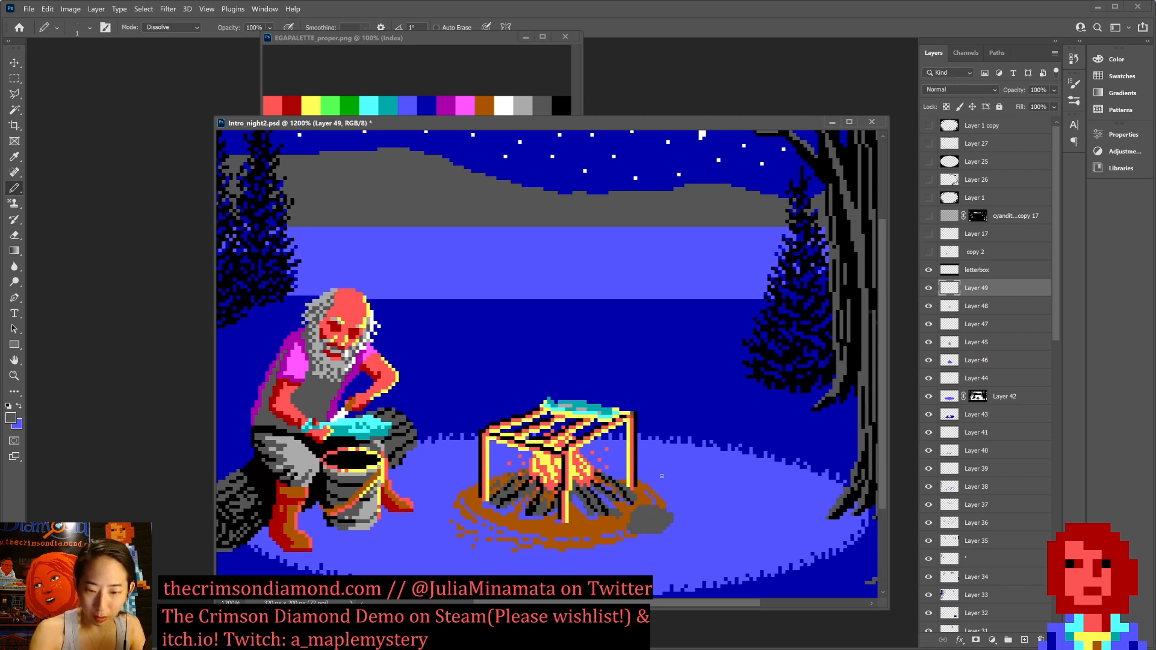
Paint a second dark grey rock behind the first one and separate the two with black outline pixels.
key("d")
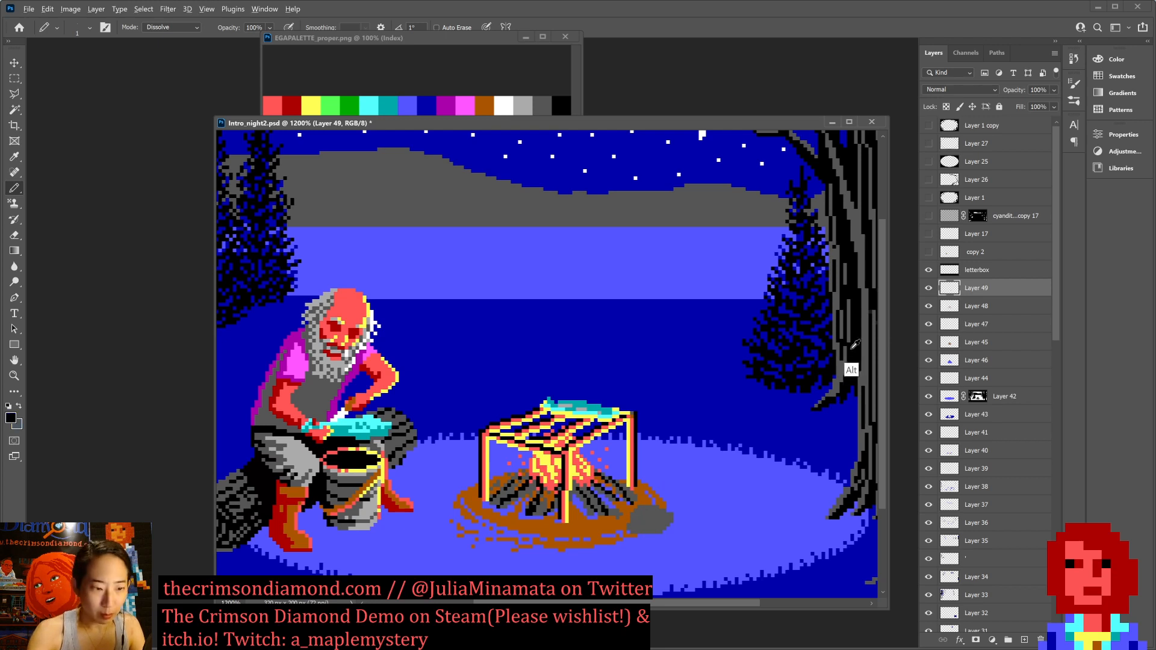
key("x")
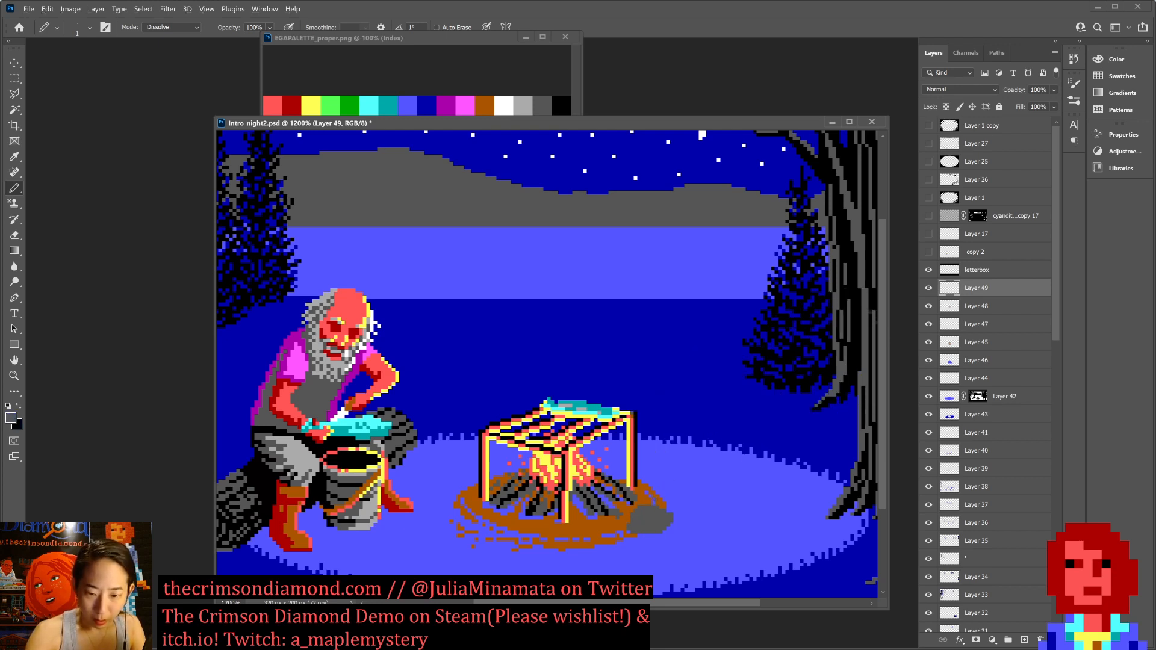
mouse_move(651, 500)
left_mouse_down()
mouse_move(688, 497)
mouse_move(684, 510)
mouse_move(662, 496)
mouse_move(656, 505)
mouse_move(677, 503)
left_mouse_up()
key("x")
key("x")
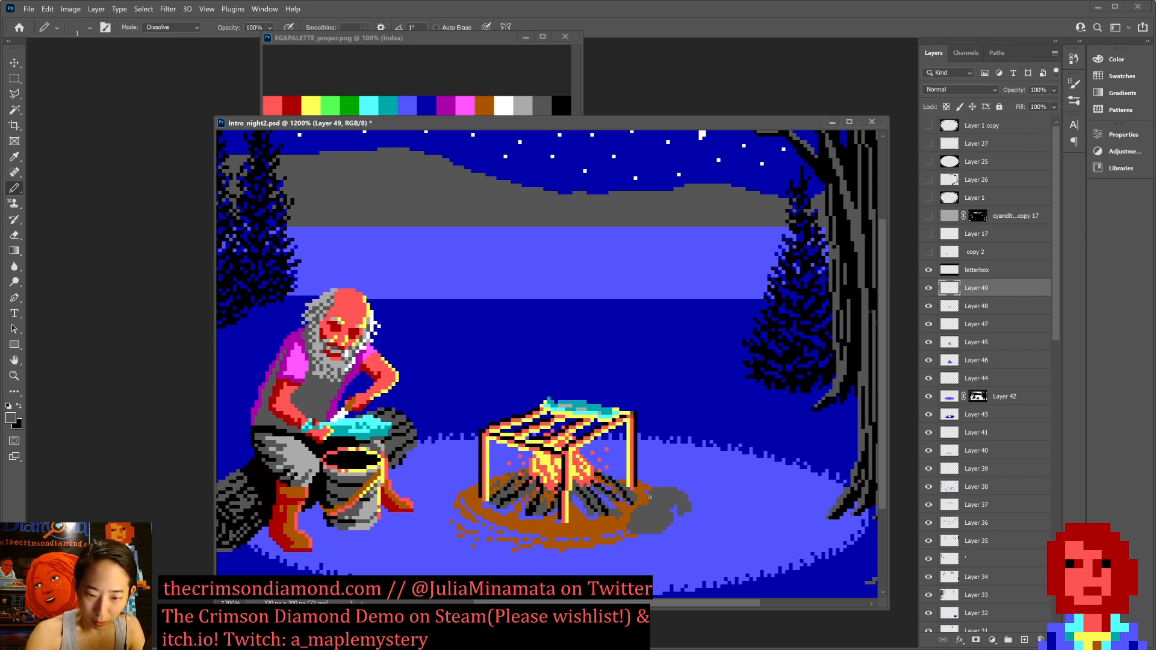
key("x")
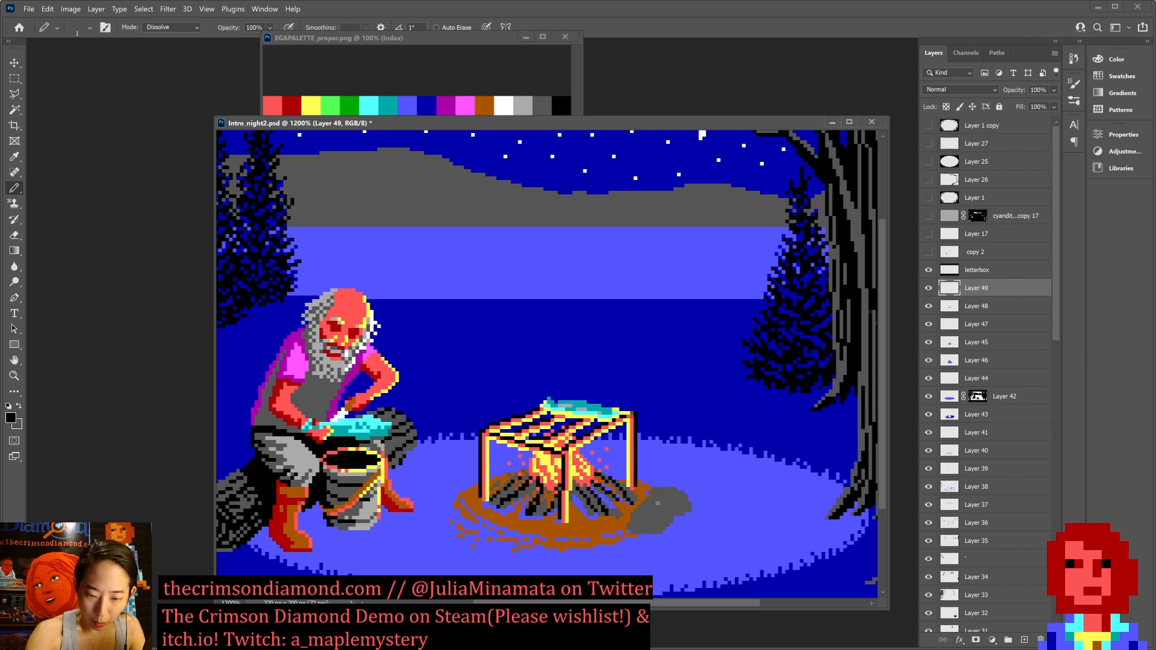
mouse_move(652, 502)
left_mouse_down()
mouse_move(684, 513)
mouse_move(667, 502)
mouse_move(671, 524)
mouse_move(679, 506)
left_mouse_up()
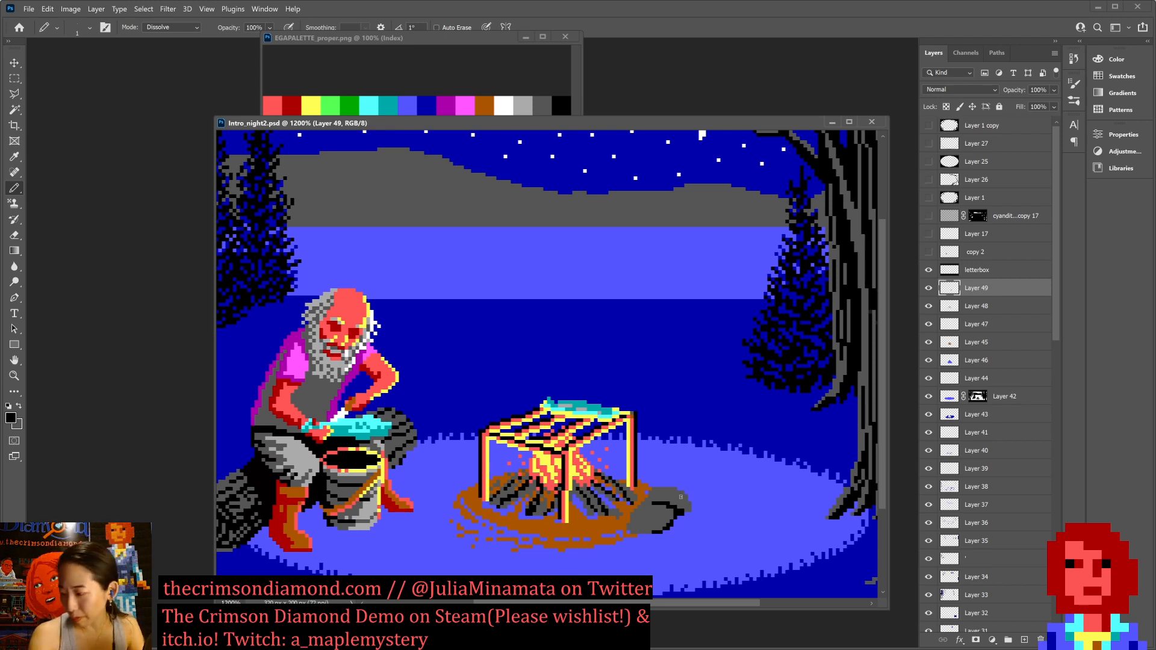
Draw a second dark grey rock beside the existing one at the fire pit's lower right and separate them with black outlines.
key("x")
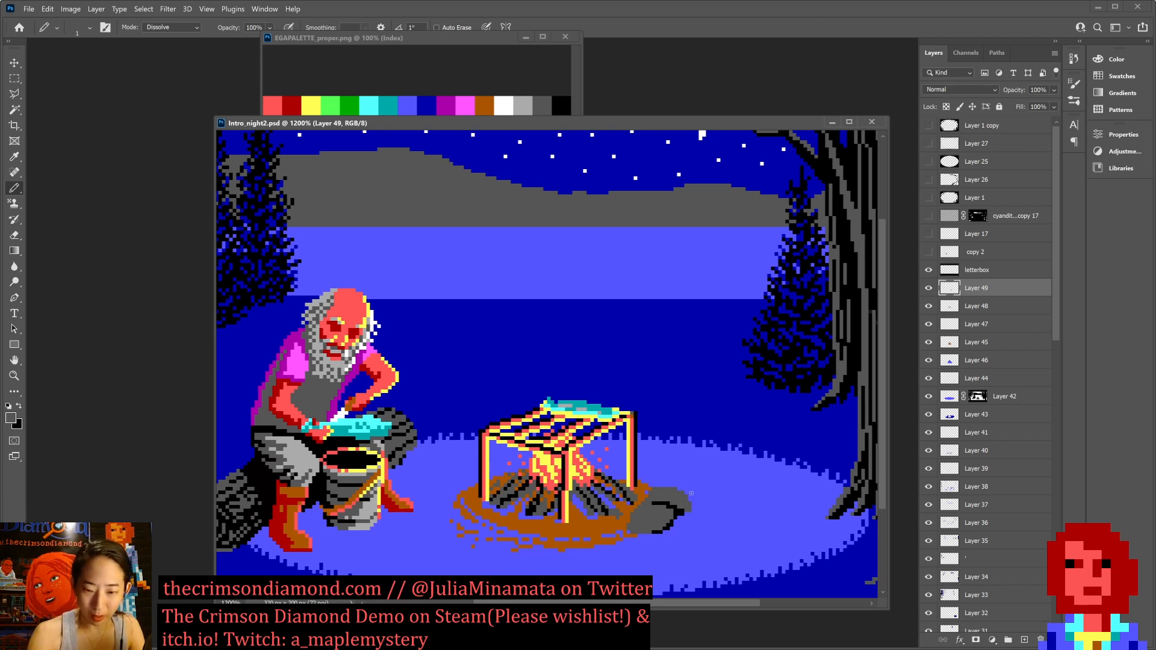
key("x")
key("x")
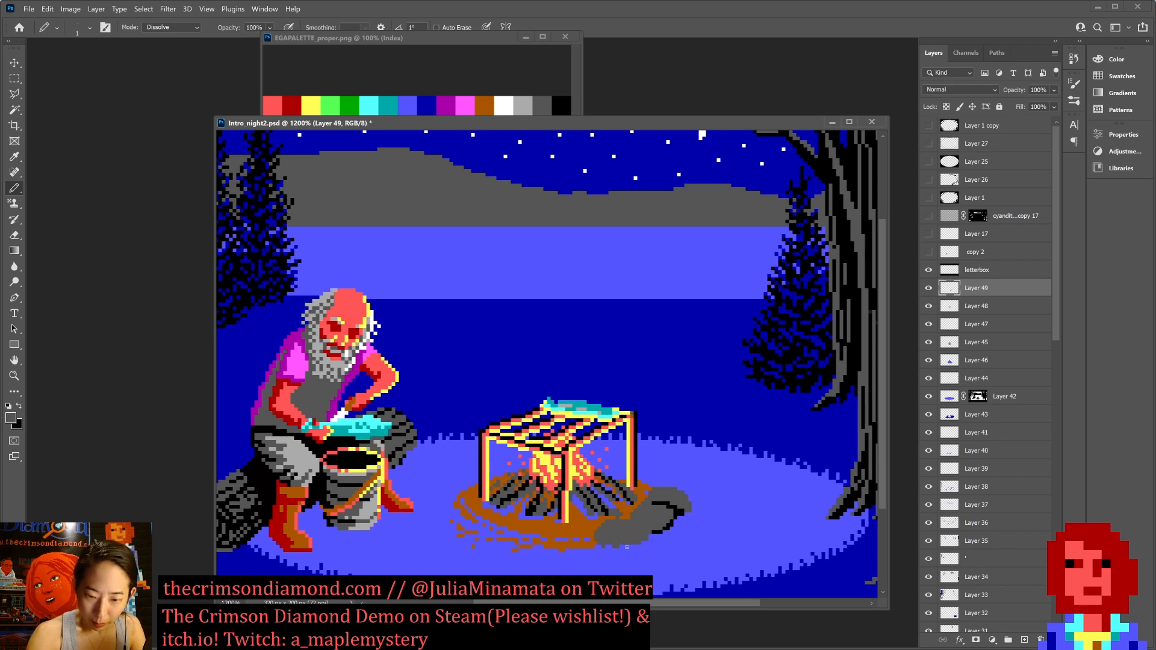
key("x")
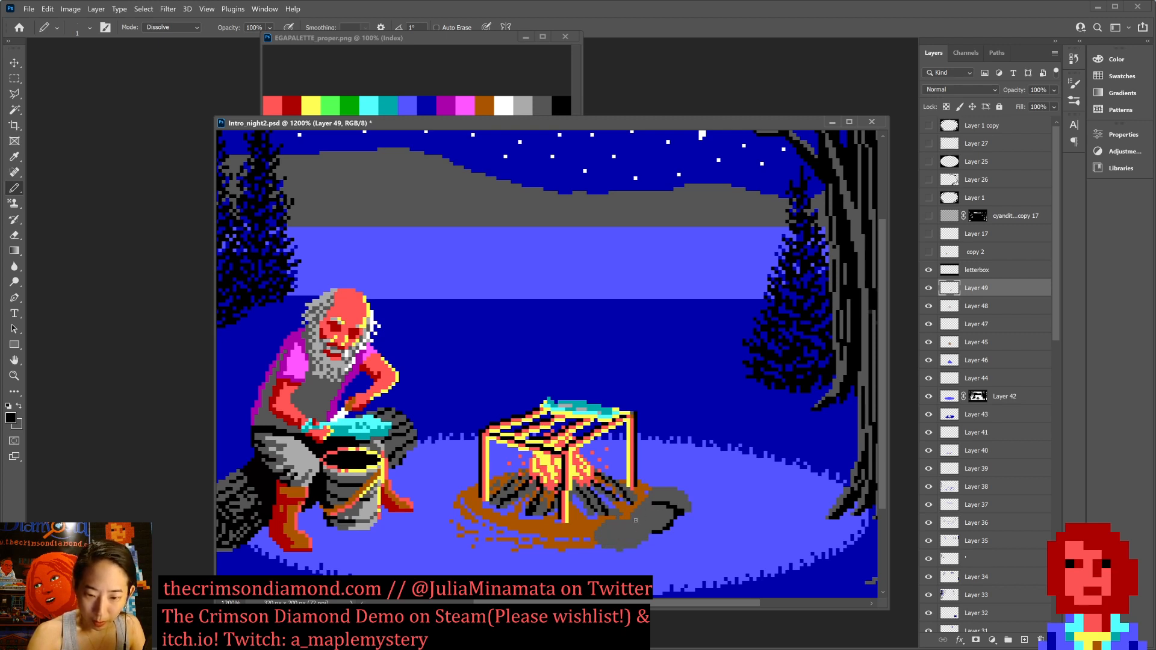
mouse_move(634, 522)
left_mouse_down()
mouse_move(651, 535)
mouse_move(670, 519)
left_mouse_up()
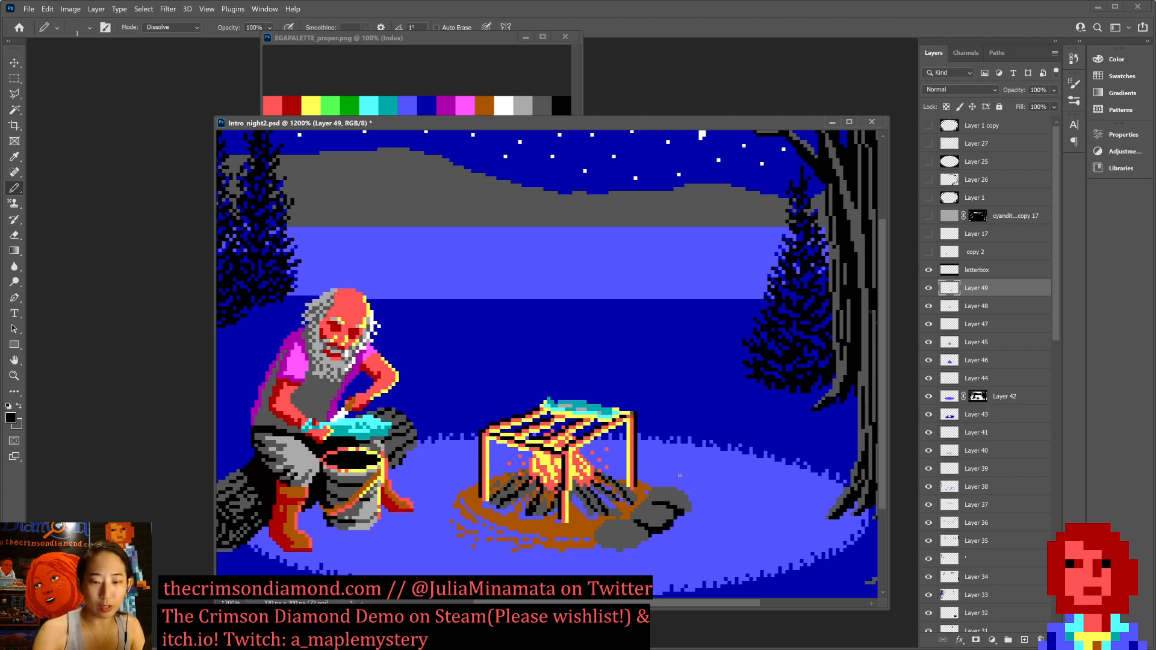
Add a dark grey rock behind the grill's right leg with black shading along its lower edge, and save the file.
key("x")
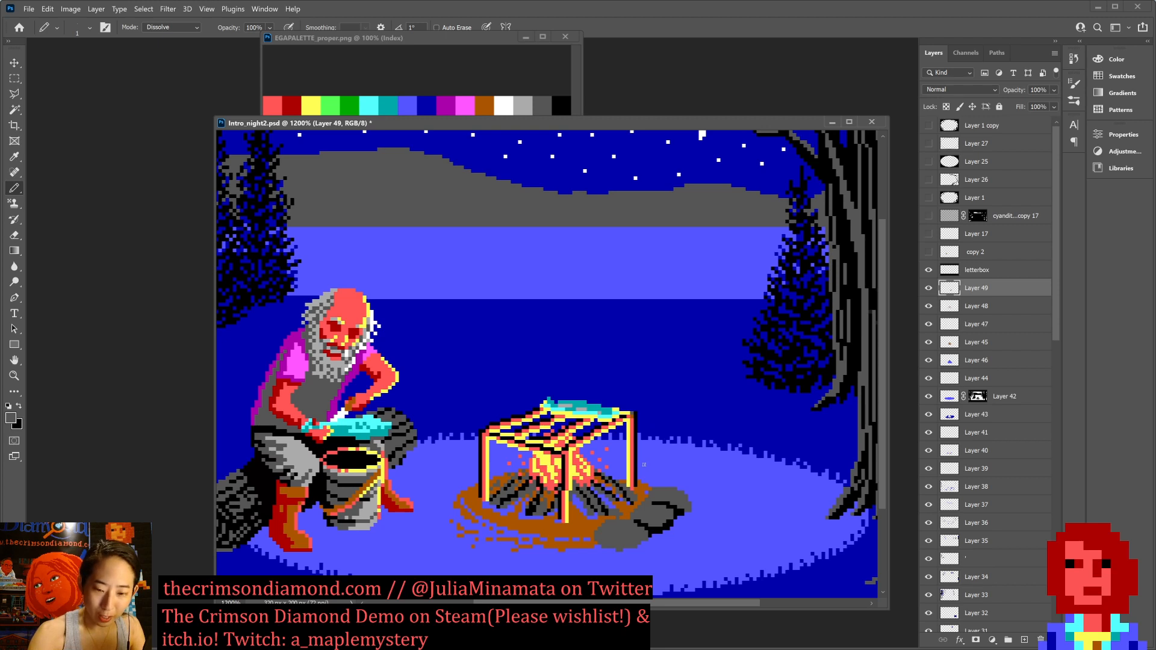
left_click_drag(640, 466, 671, 479)
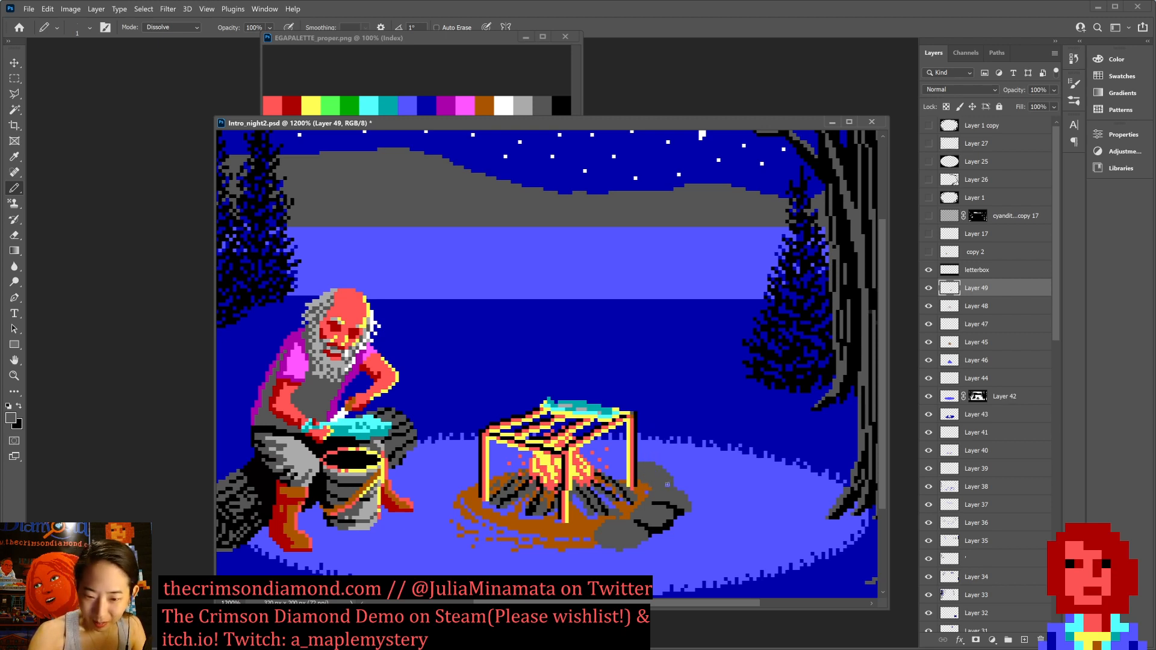
key("x")
left_click_drag(665, 482, 672, 483)
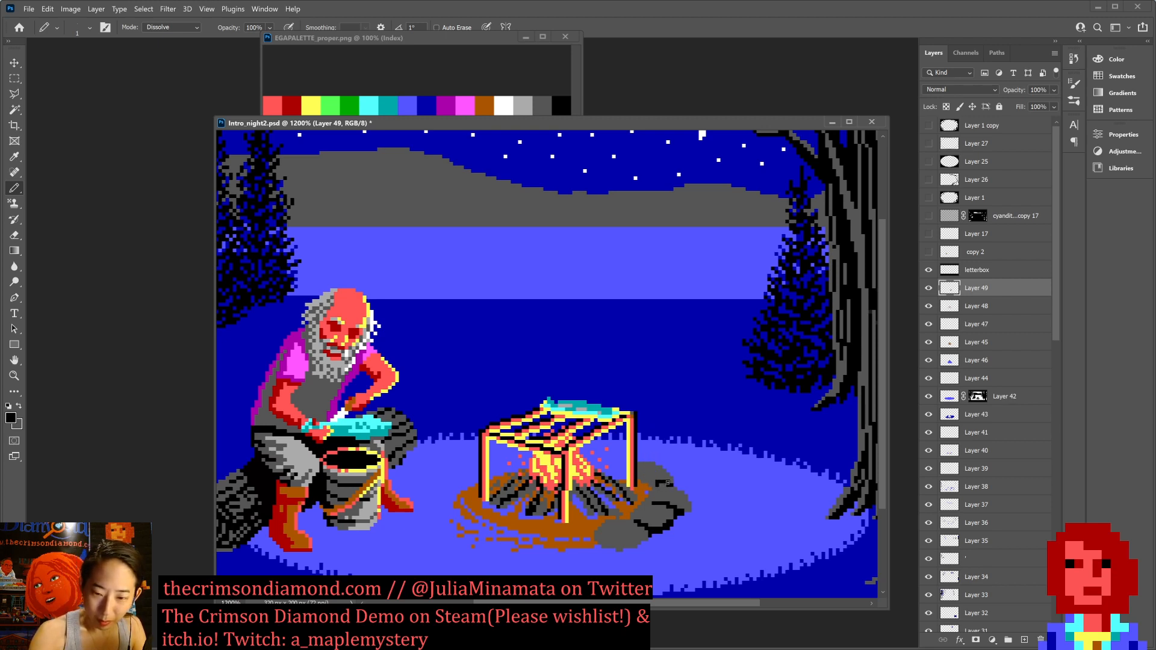
key("ctrl+s")
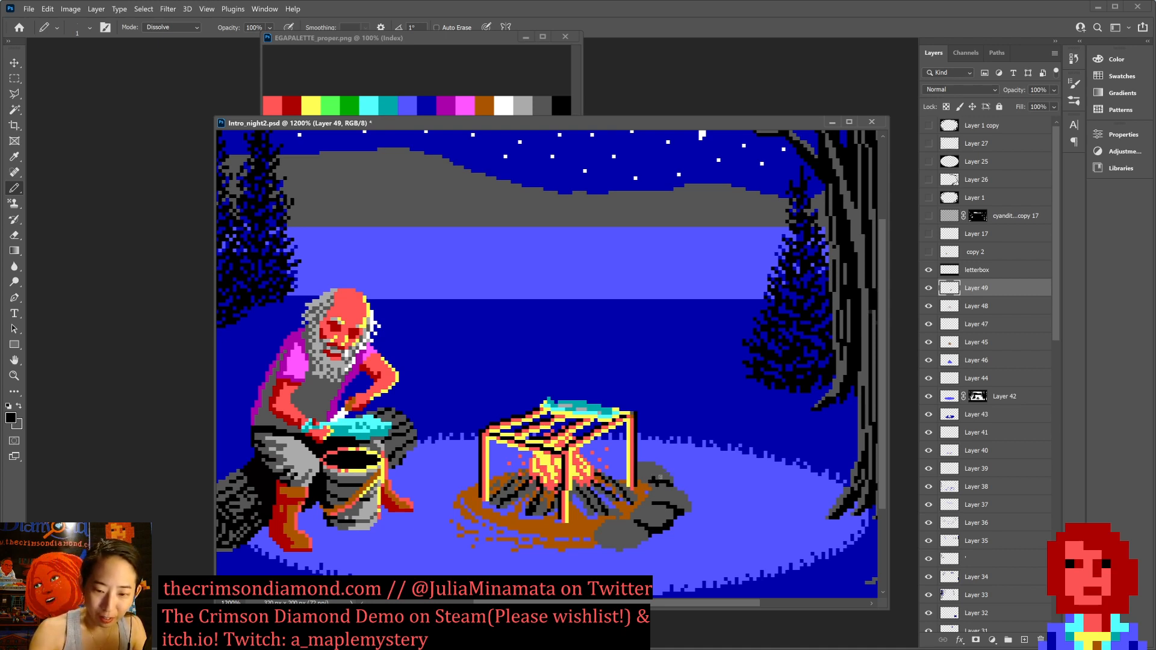
Extend the dark grey rocks along the fire pit's front right edge and divide them with black cracks and shadows.
key("x")
key("x")
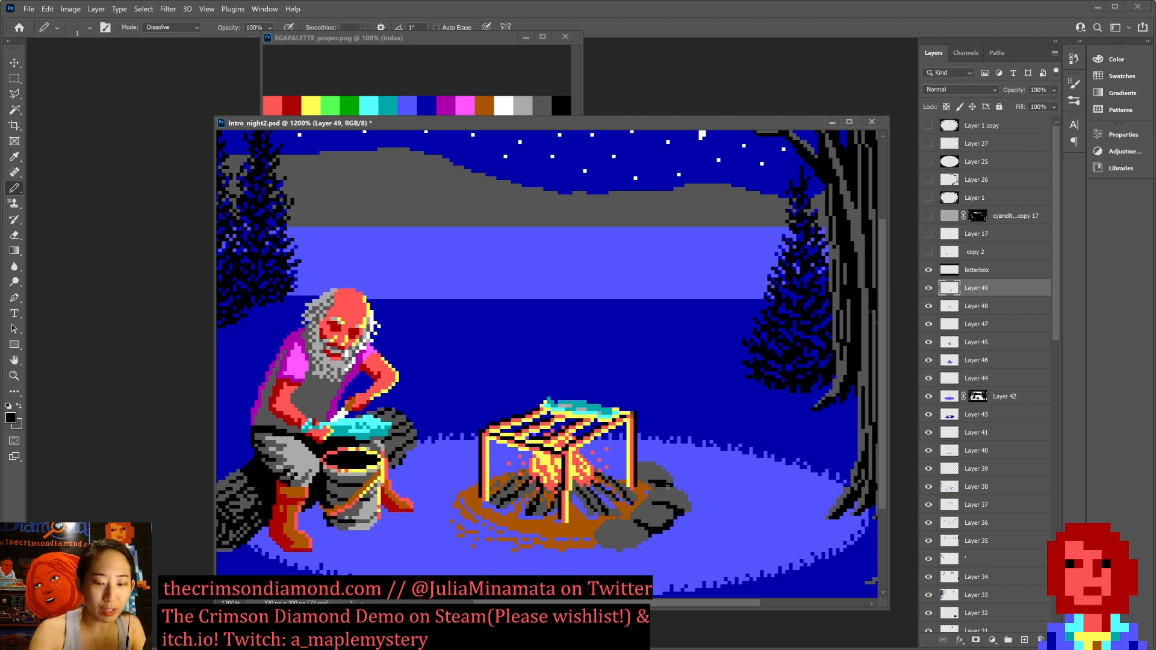
key("x")
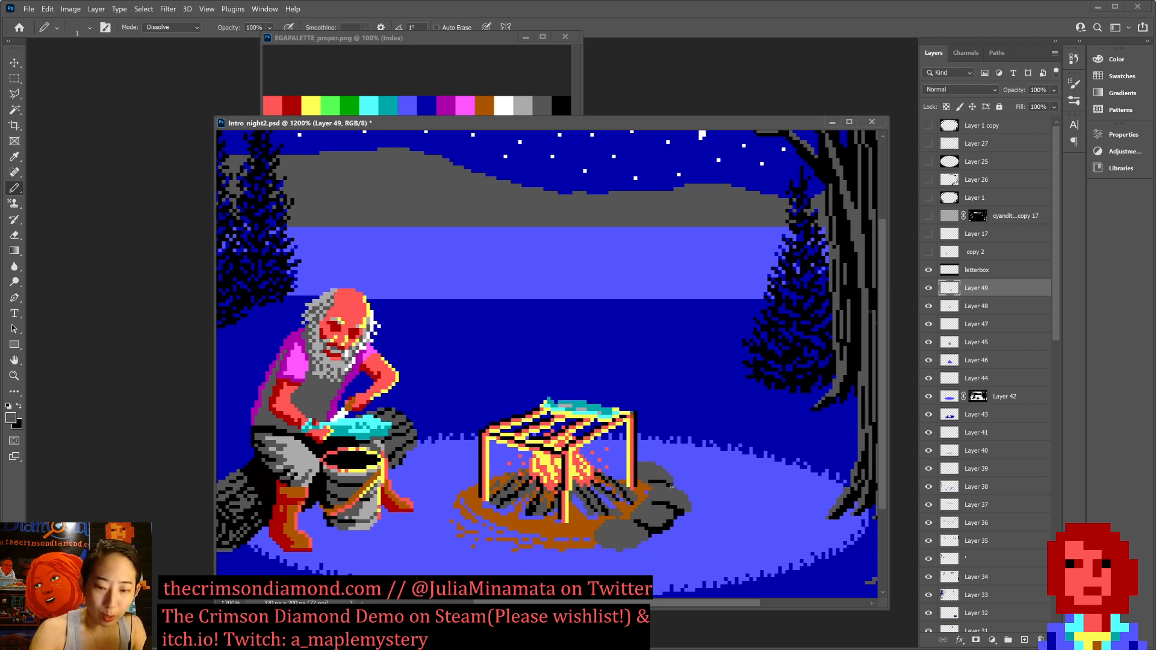
key("x")
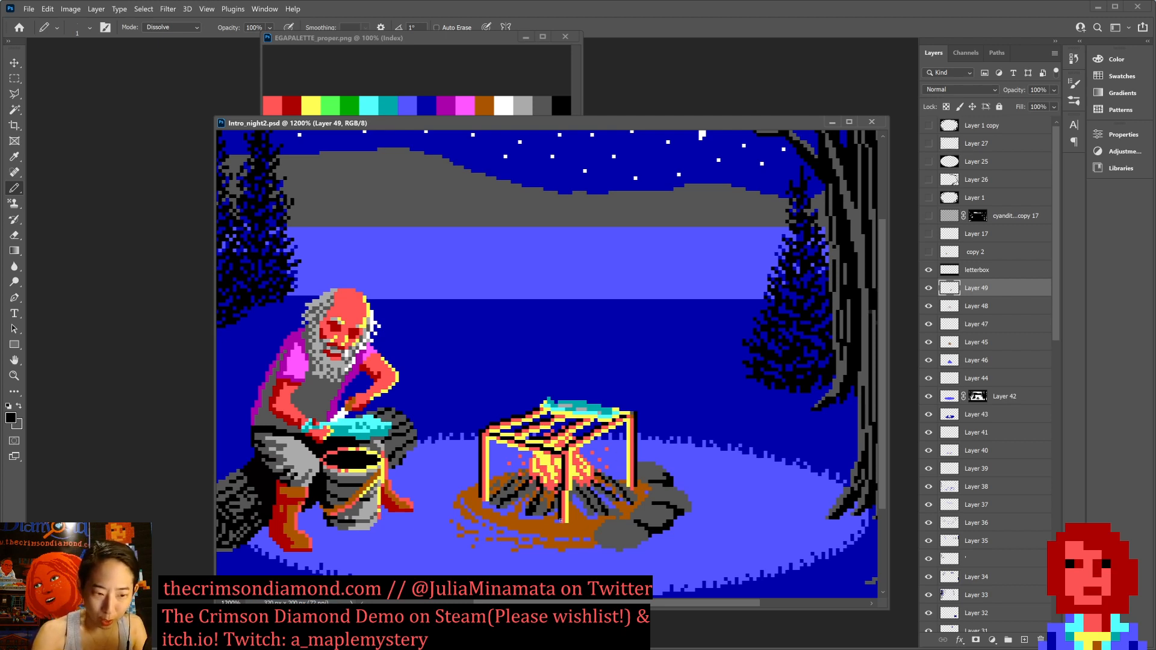
key("x")
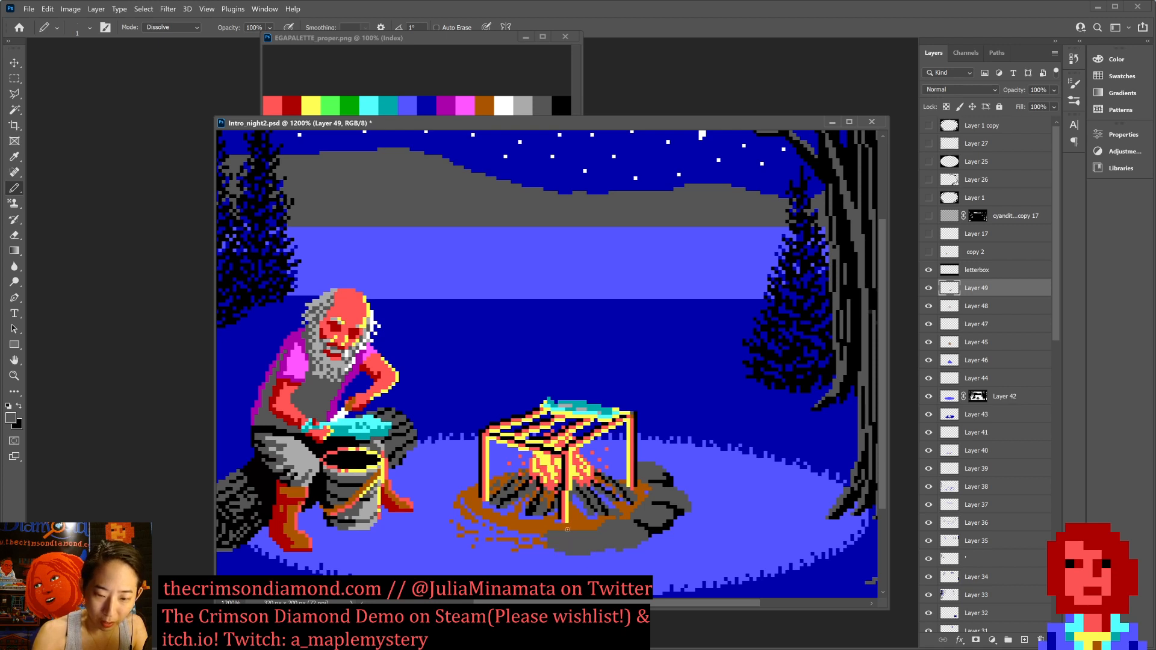
key("x")
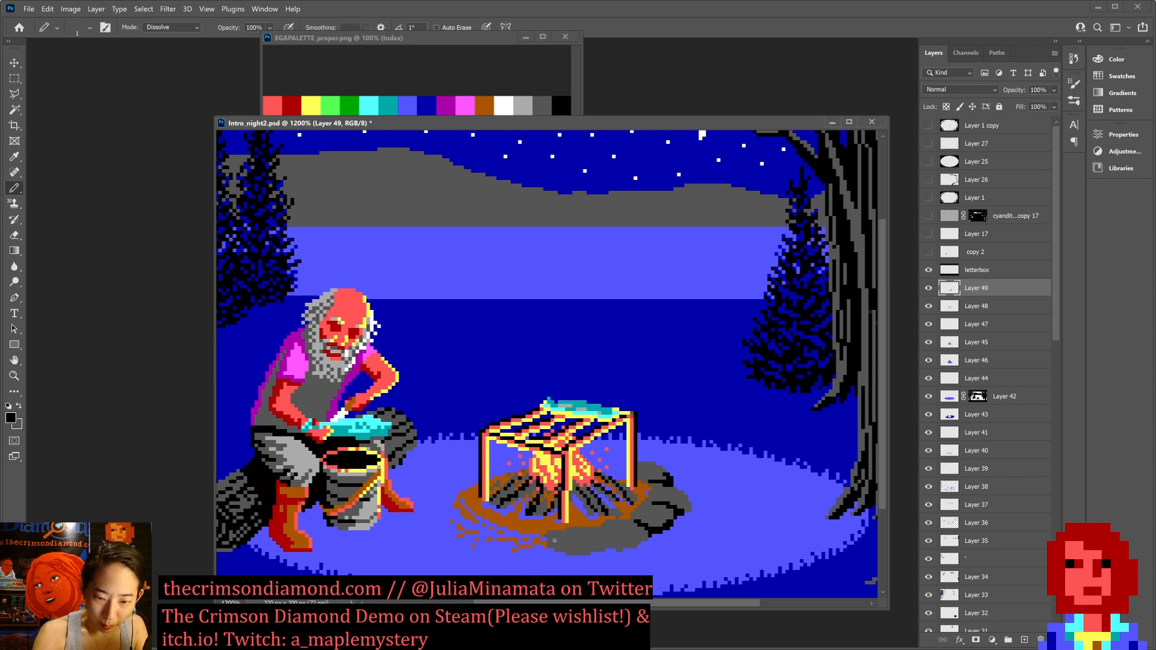
mouse_move(573, 543)
left_mouse_down()
mouse_move(612, 540)
mouse_move(607, 530)
mouse_move(615, 542)
mouse_move(601, 540)
mouse_move(629, 539)
mouse_move(619, 550)
mouse_move(652, 537)
left_mouse_up()
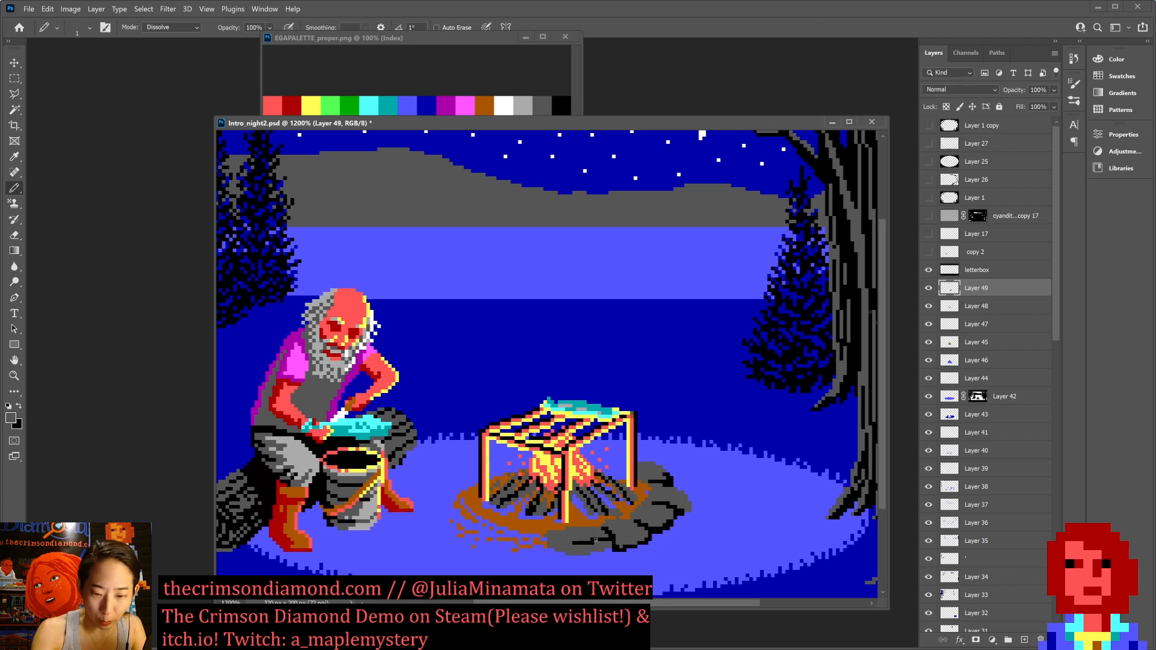
Draw a dark grey rock with black shading at the fire pit's front, left of the existing rocks, and save the file.
key("x")
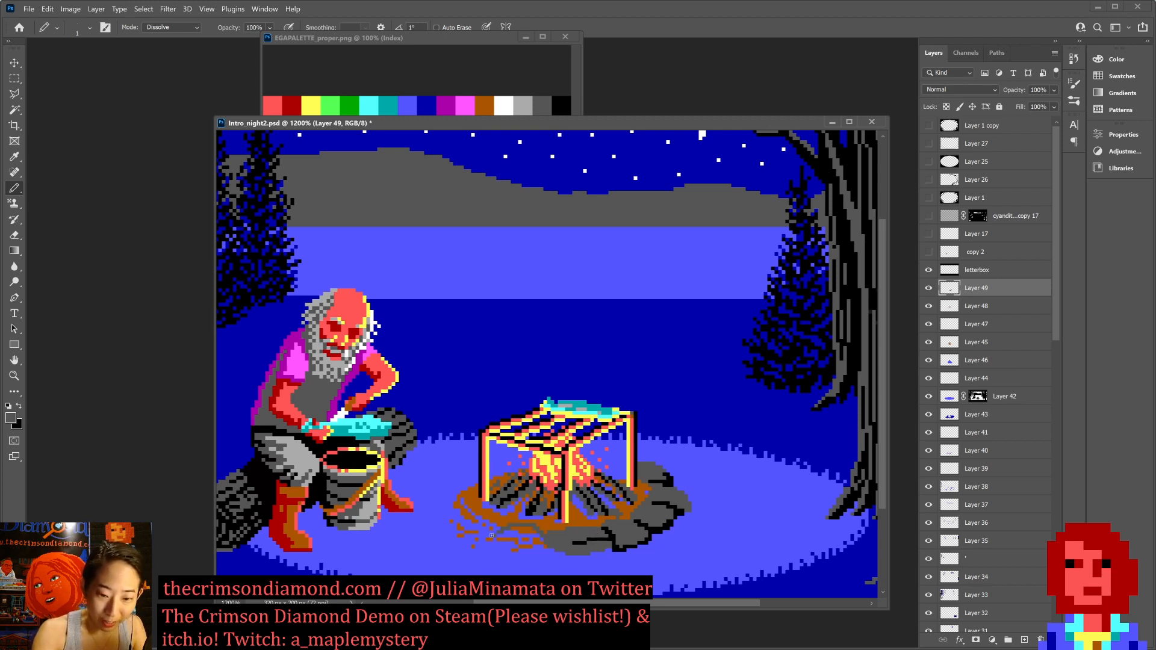
mouse_move(491, 535)
left_mouse_down()
mouse_move(519, 551)
mouse_move(539, 540)
mouse_move(498, 539)
mouse_move(511, 533)
mouse_move(506, 546)
mouse_move(498, 533)
mouse_move(551, 535)
left_mouse_up()
key("x")
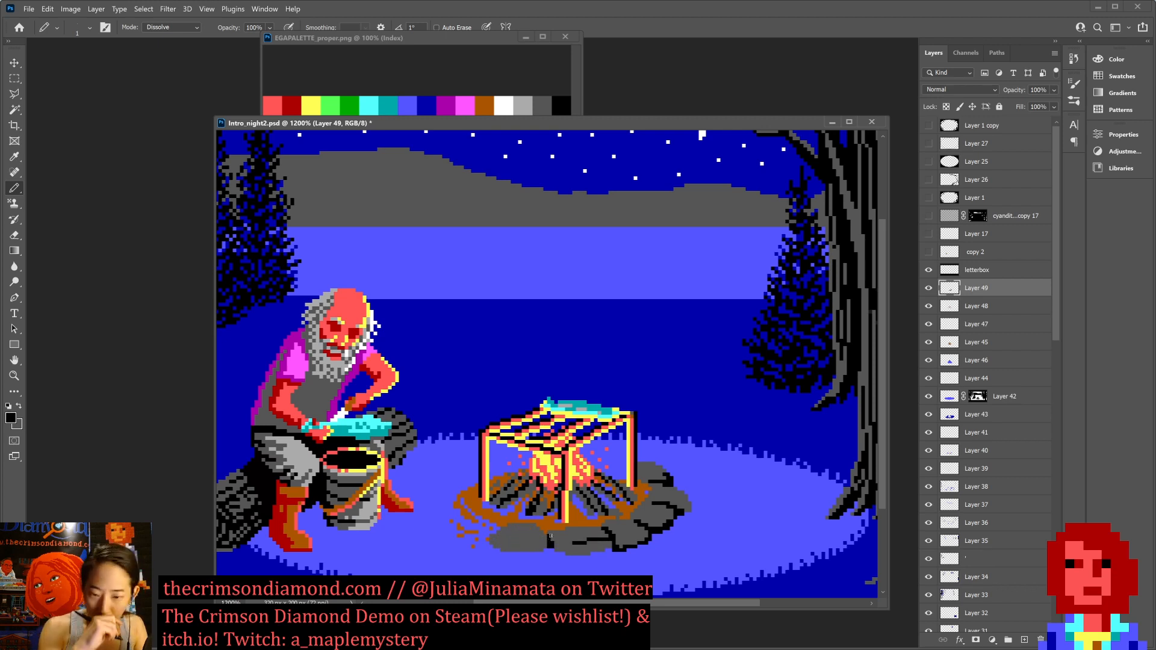
key("x")
key("ctrl+s")
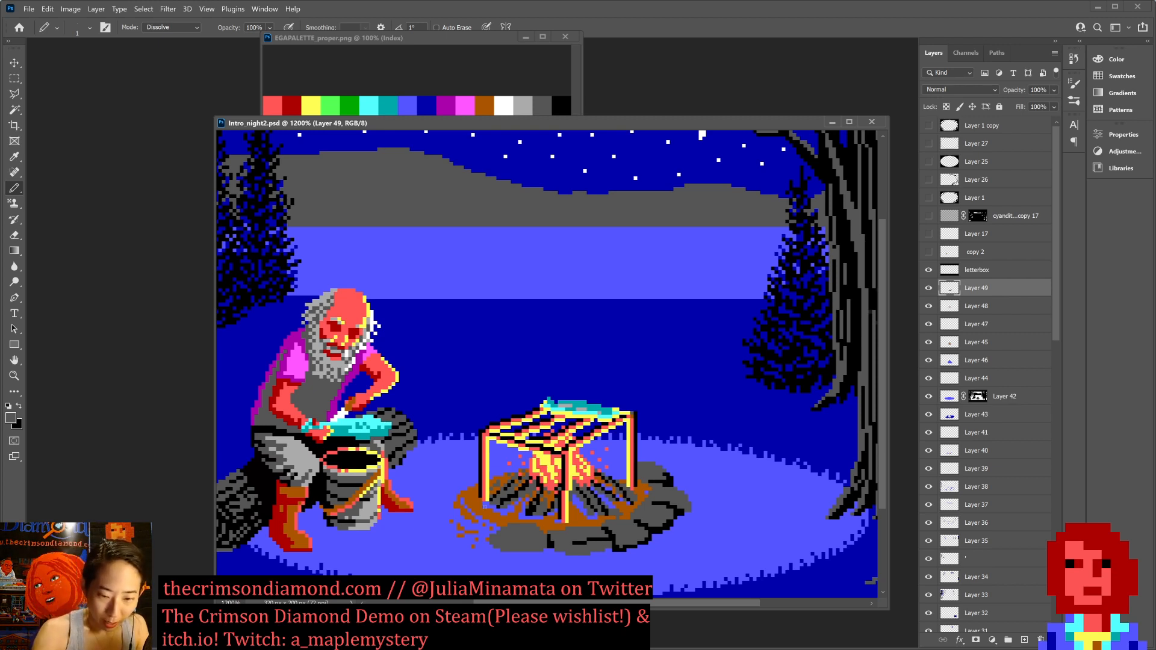
Paint two more dark grey rocks with black edges around the fire pit's front left corner and left side, saving the file.
mouse_move(460, 532)
left_mouse_down()
mouse_move(496, 519)
mouse_move(461, 534)
mouse_move(481, 543)
mouse_move(463, 534)
mouse_move(470, 518)
mouse_move(484, 518)
mouse_move(471, 536)
mouse_move(489, 536)
mouse_move(479, 523)
mouse_move(489, 539)
mouse_move(493, 528)
mouse_move(462, 528)
mouse_move(471, 541)
mouse_move(499, 515)
left_mouse_up()
key("x")
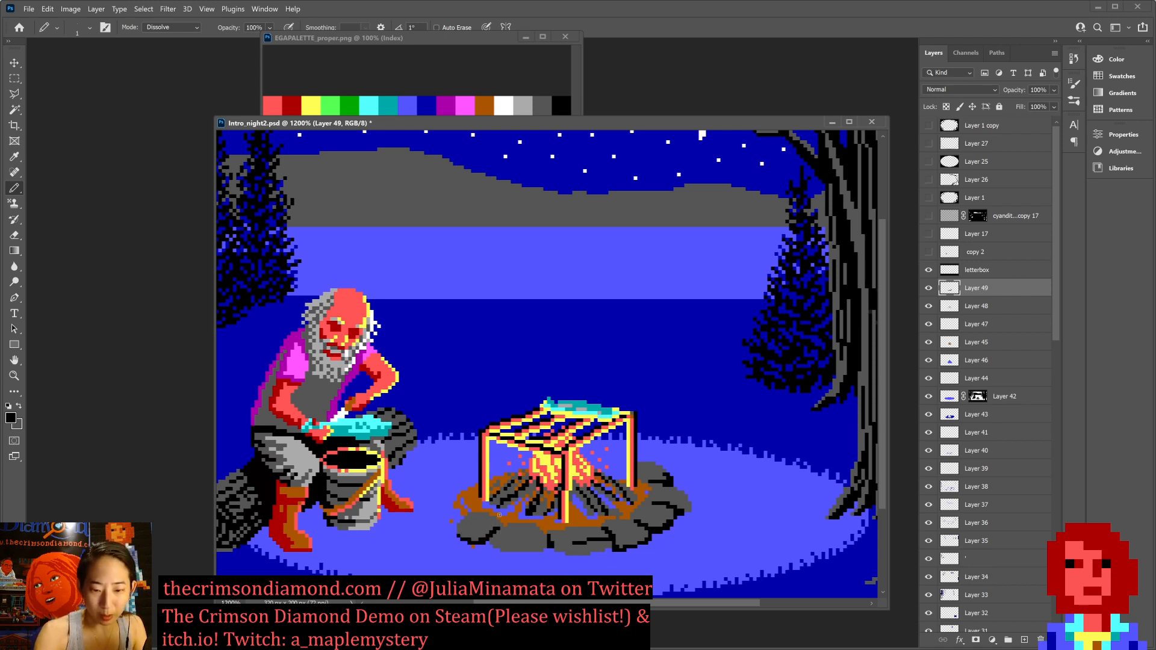
key("ctrl+s")
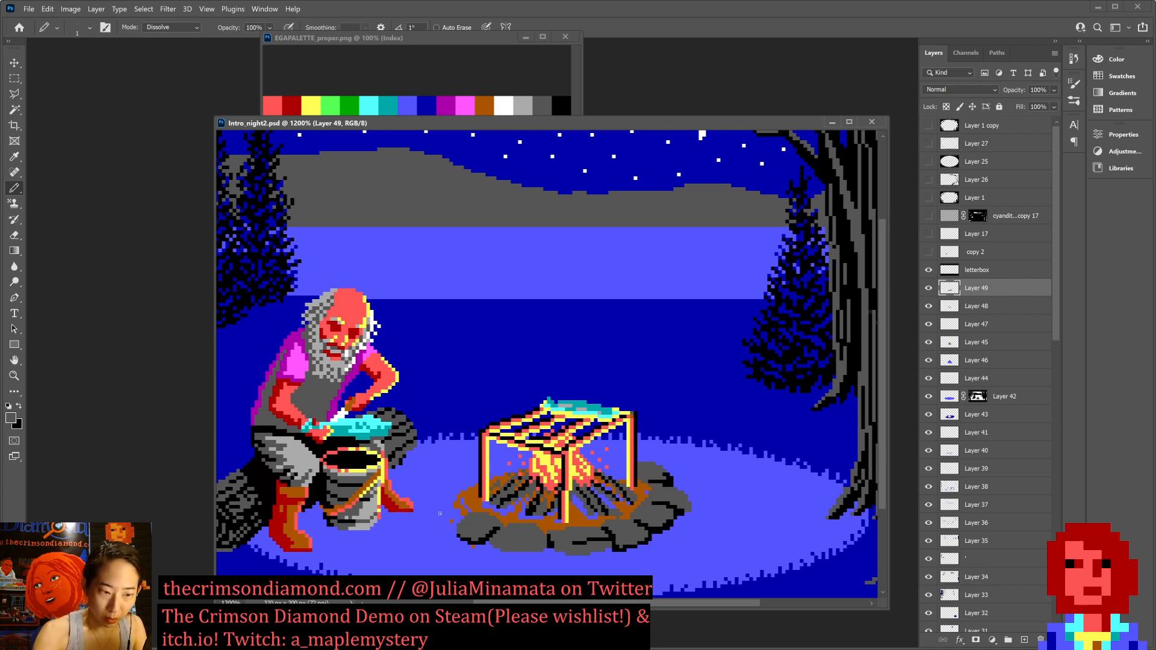
key("x")
mouse_move(473, 495)
left_mouse_down()
mouse_move(478, 507)
mouse_move(436, 522)
mouse_move(450, 524)
mouse_move(445, 508)
mouse_move(465, 500)
left_mouse_up()
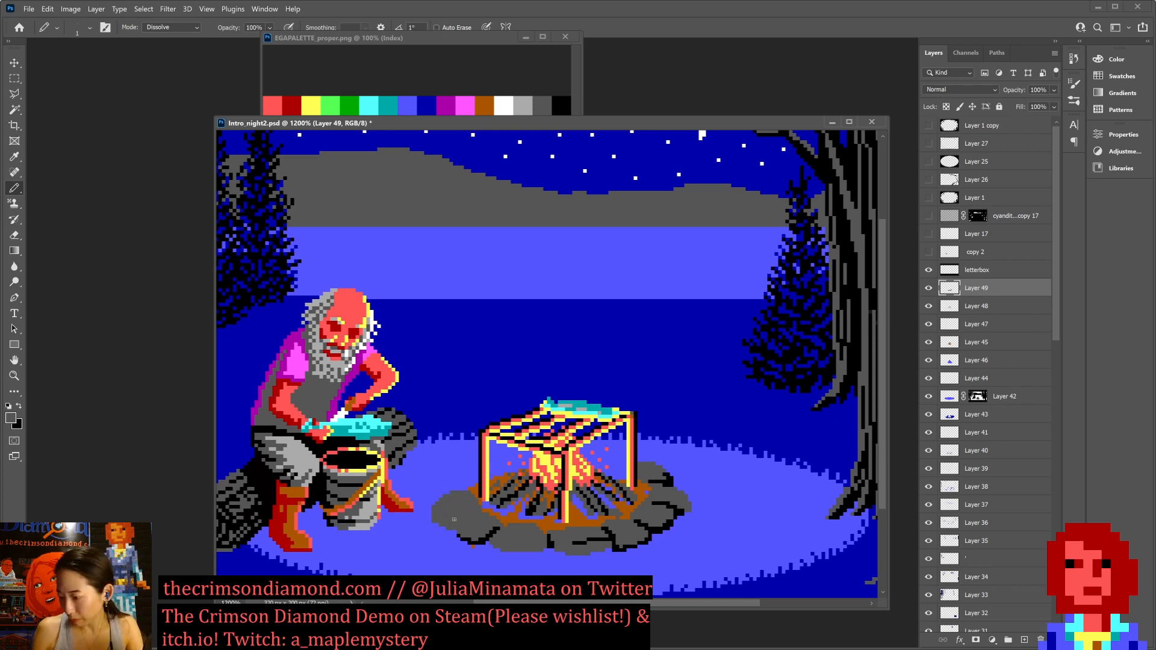
key("ctrl+s")
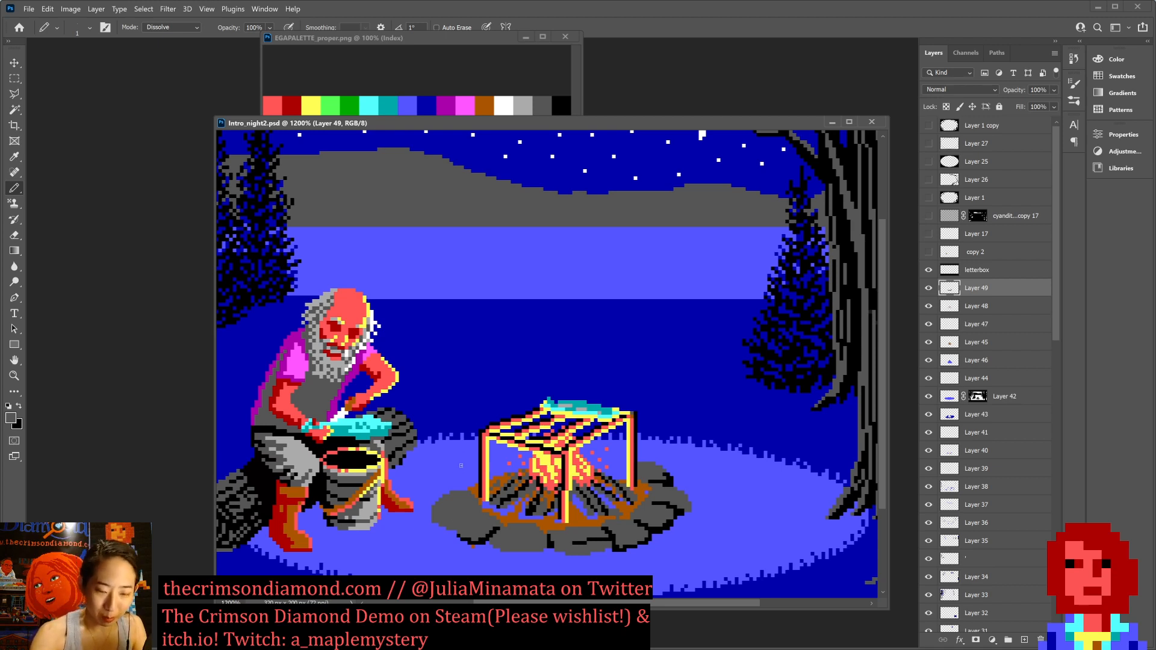
Add dark grey rocks along the fire pit's back left, continuing behind the grill's left leg, and save the file.
mouse_move(451, 489)
left_mouse_down()
mouse_move(476, 467)
mouse_move(461, 479)
mouse_move(472, 481)
left_mouse_up()
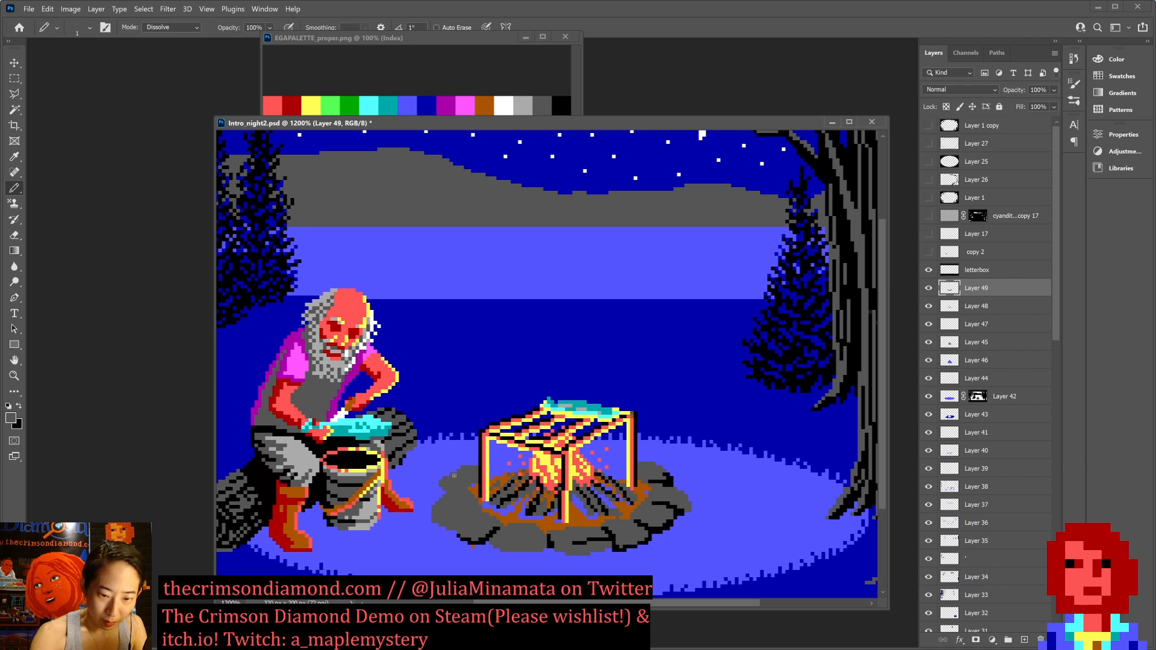
key("ctrl+s")
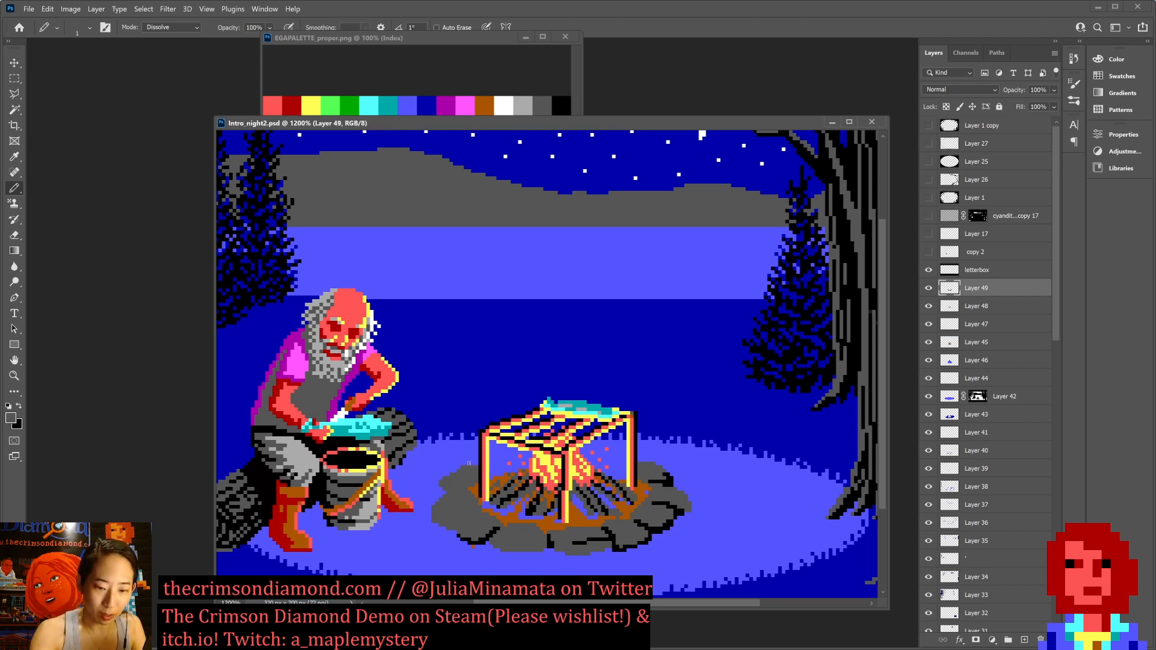
left_click(475, 463)
key("ctrl+s")
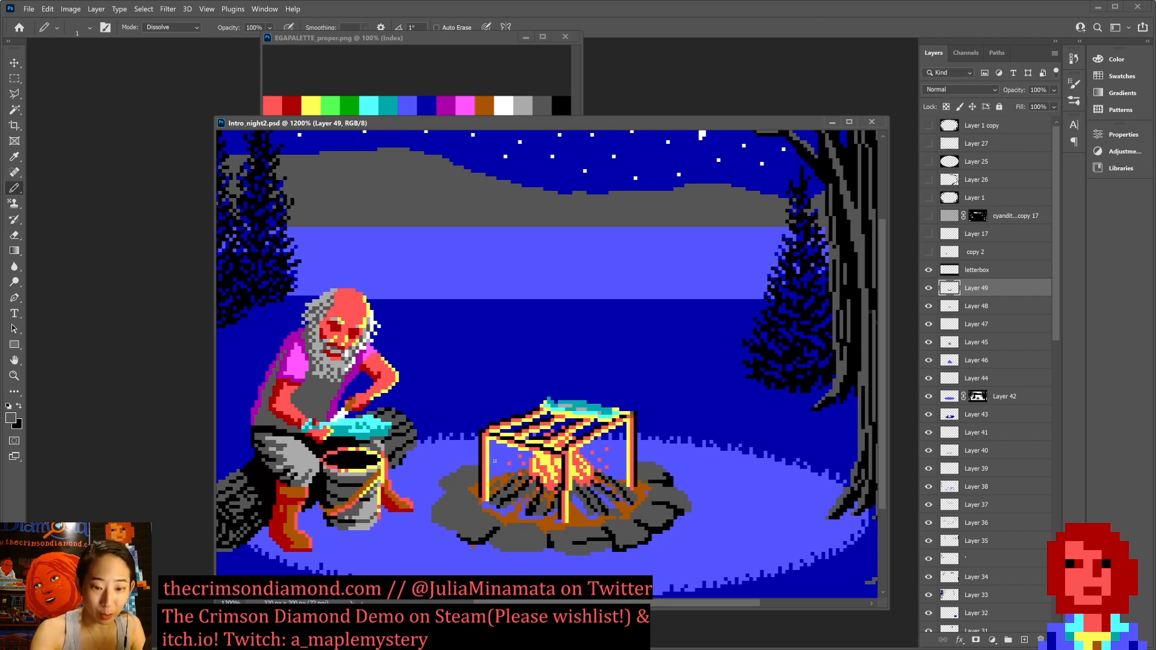
key("x")
key("x")
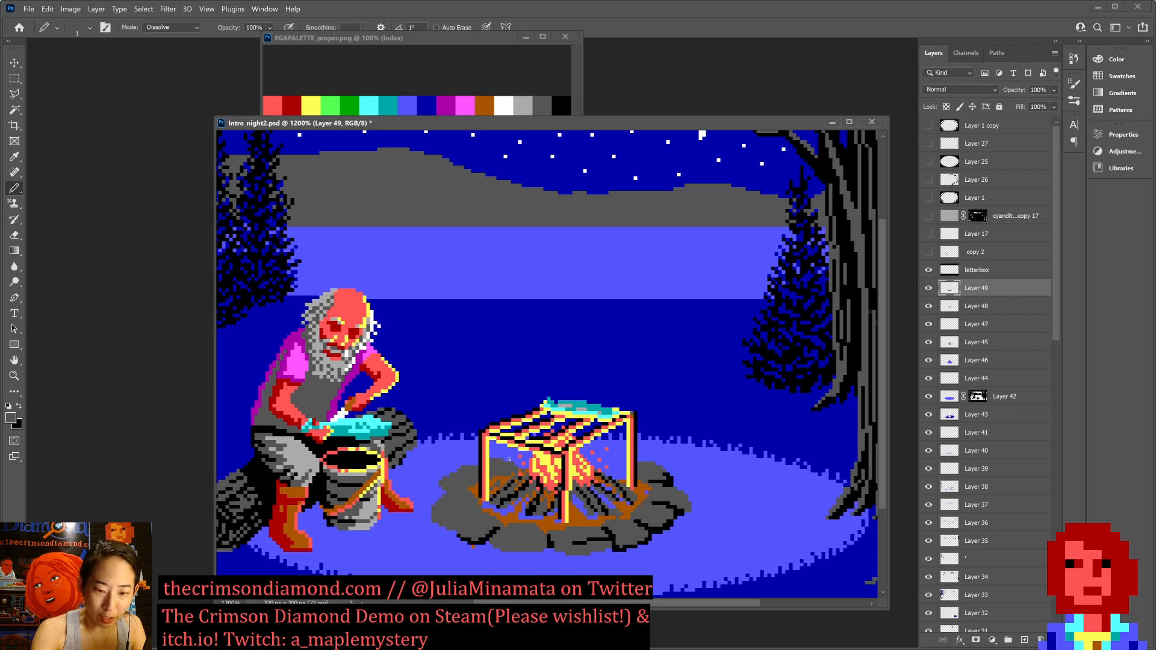
key("ctrl+s")
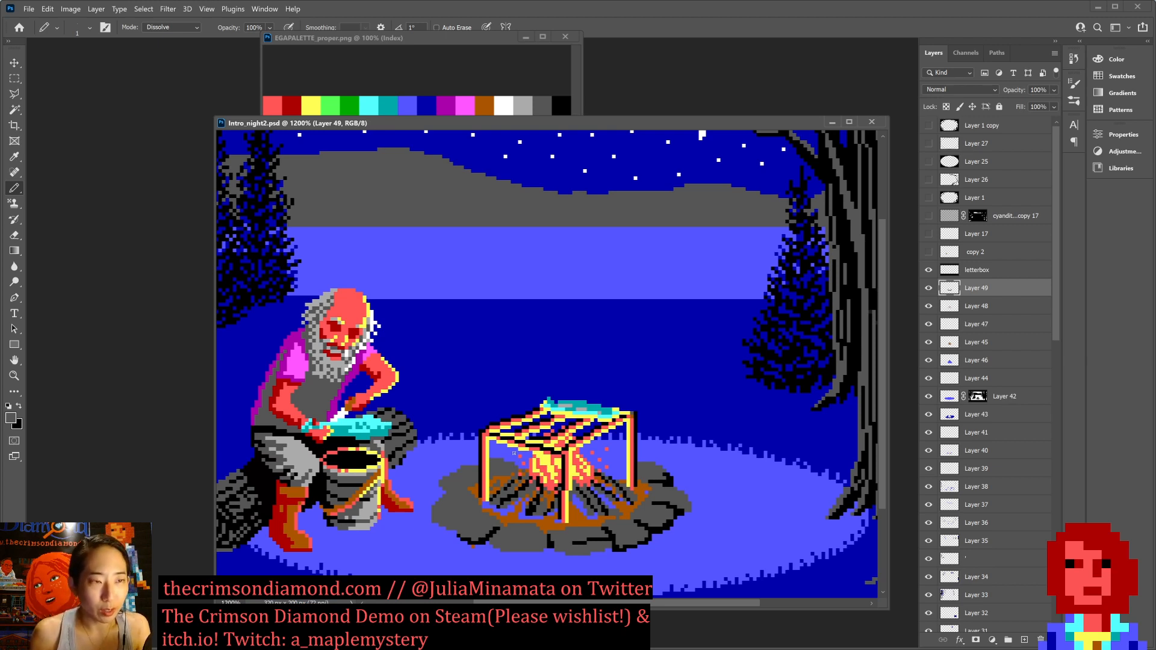
Touch up the back right rocks in dark grey, add black shadows to the back left rocks, and save the file.
key("x")
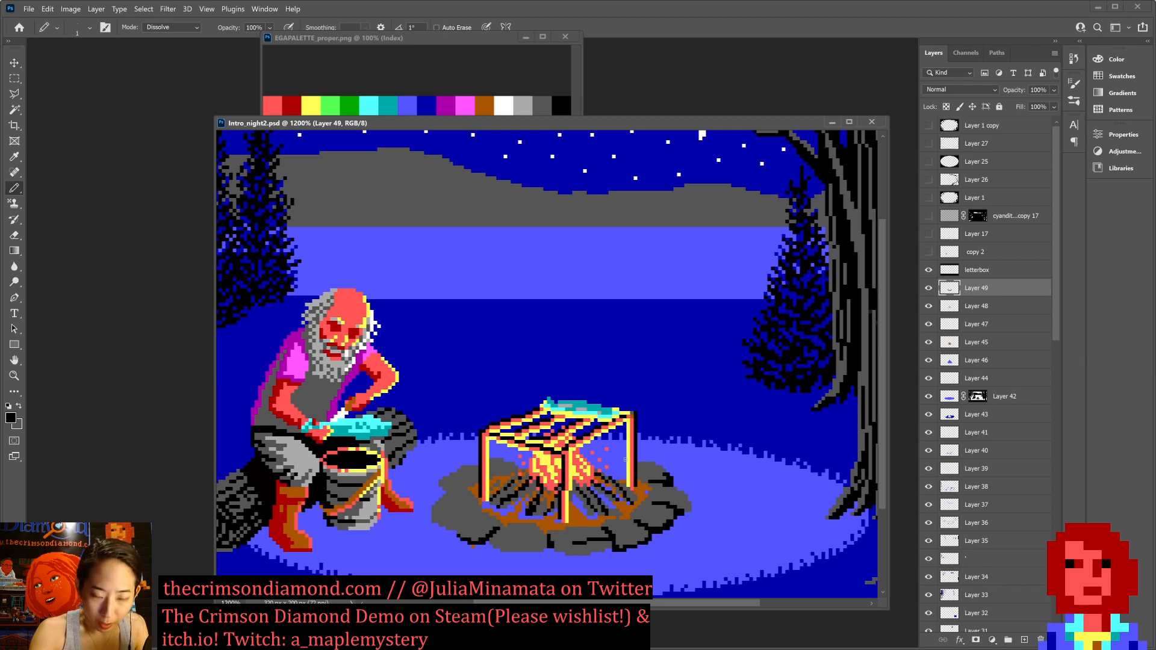
key("x")
left_click(623, 473)
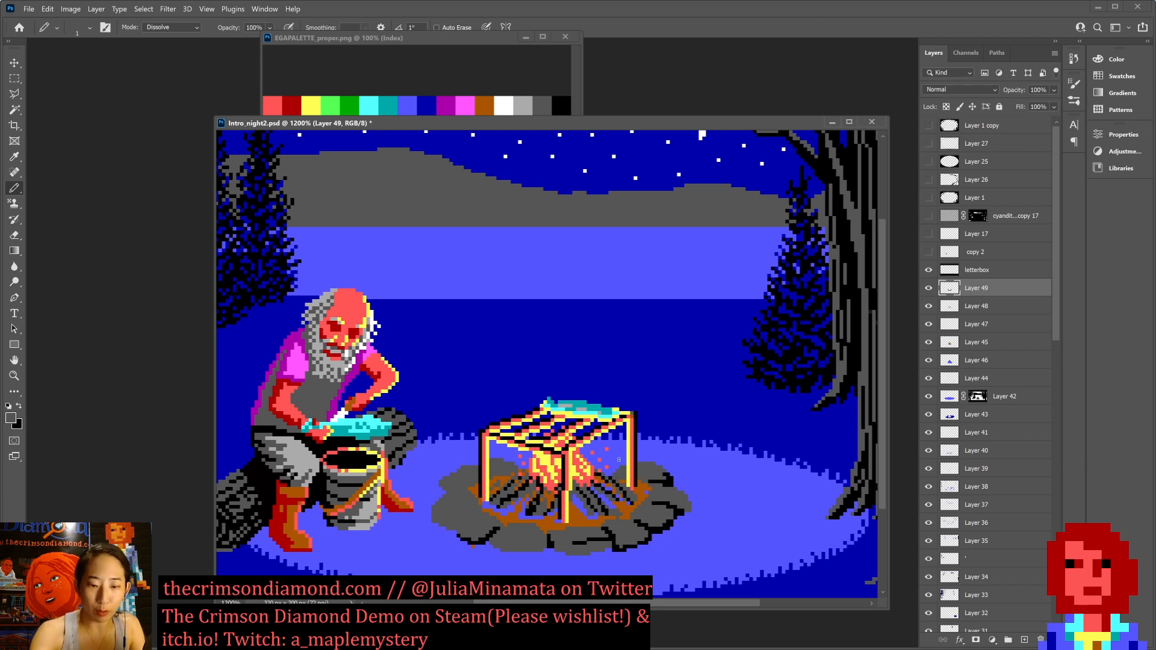
key("x")
left_click_drag(443, 485, 469, 481)
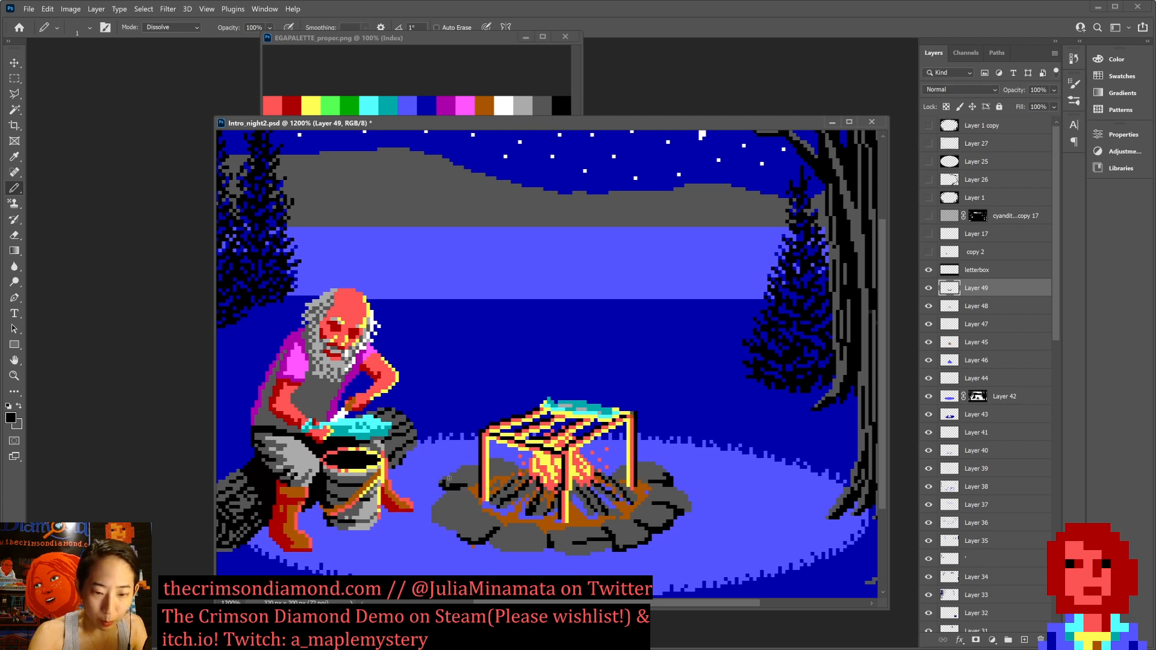
key("x")
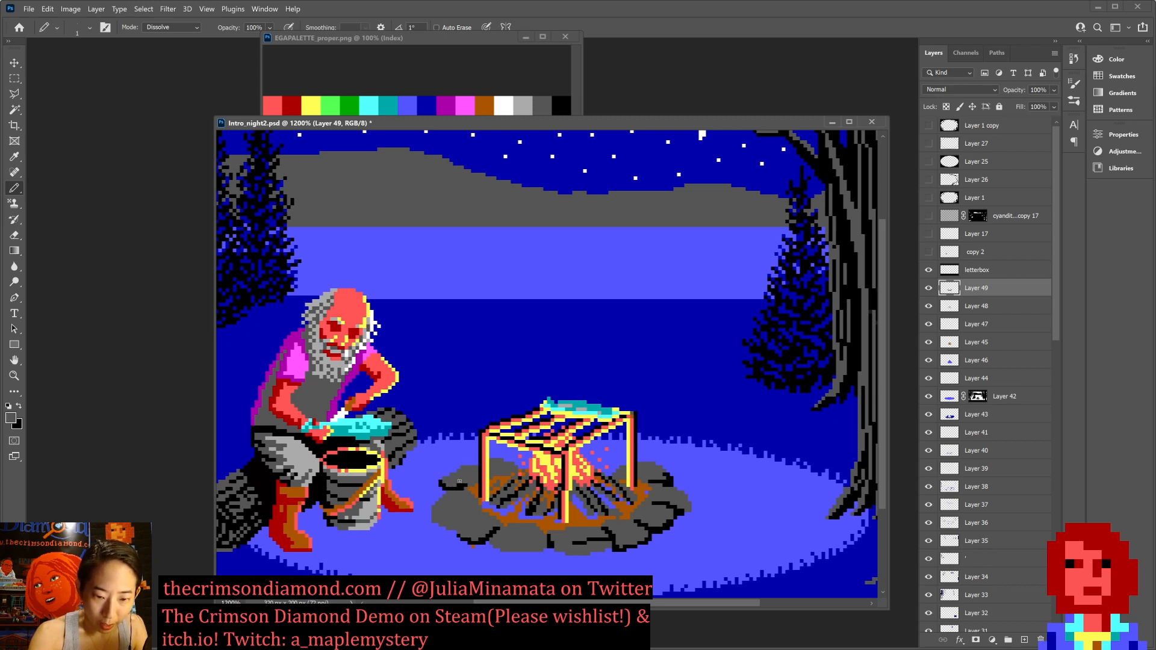
key("ctrl+s")
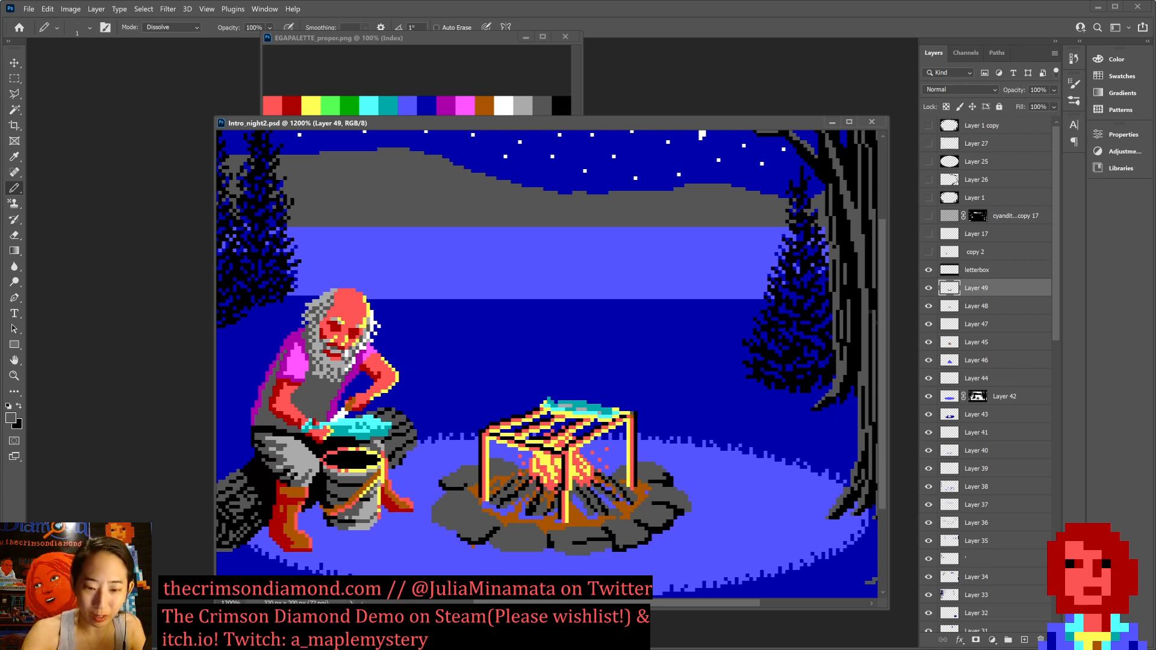
Fill in the rocks behind the flames in dark grey and black to close the stone ring, and save the file.
key("x")
key("x")
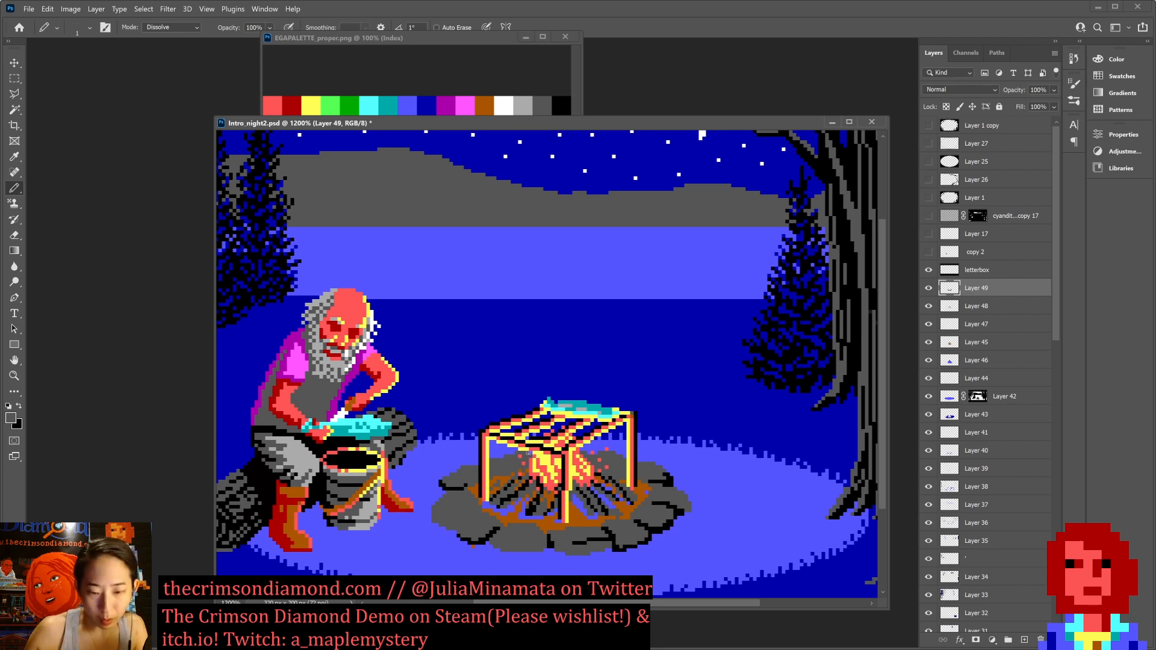
key("ctrl+s")
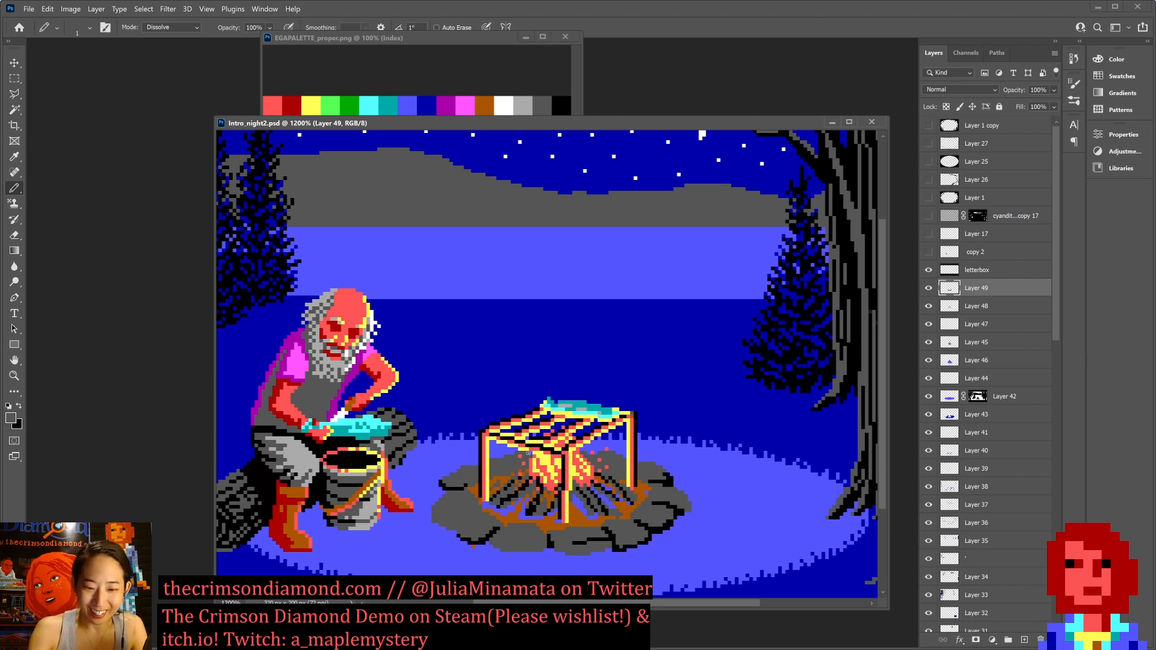
Break up the outer edge of the front rocks with grass-like notches in the ground's light blue, and save the file.
left_click(675, 539, "alt")
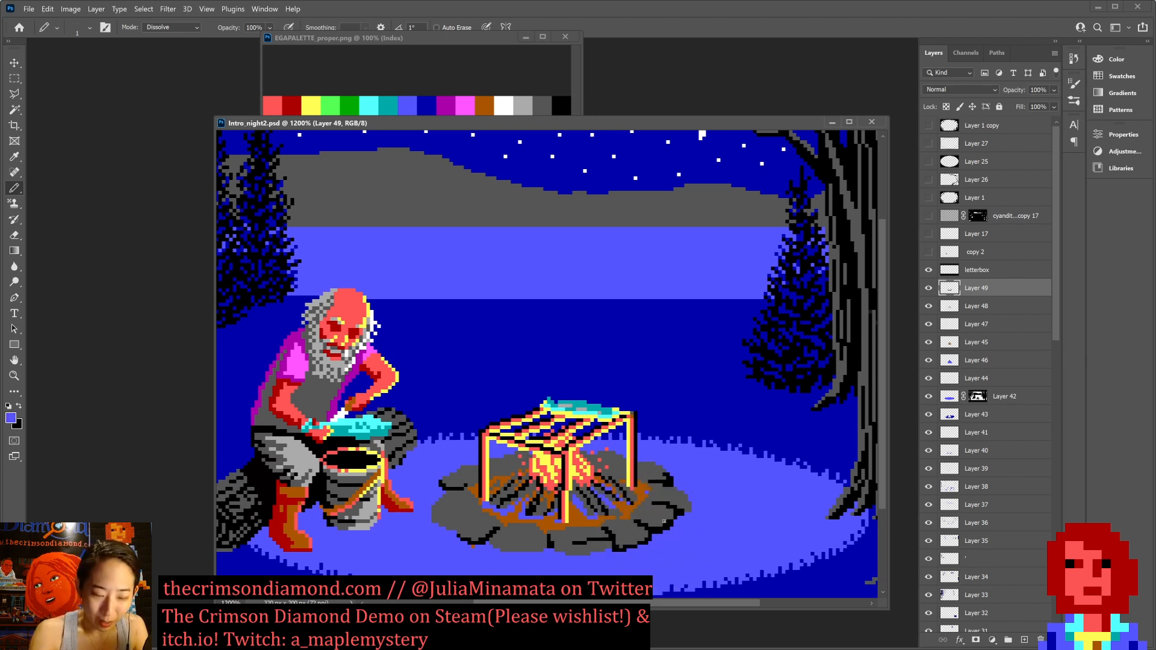
left_click(666, 527)
left_click(667, 528)
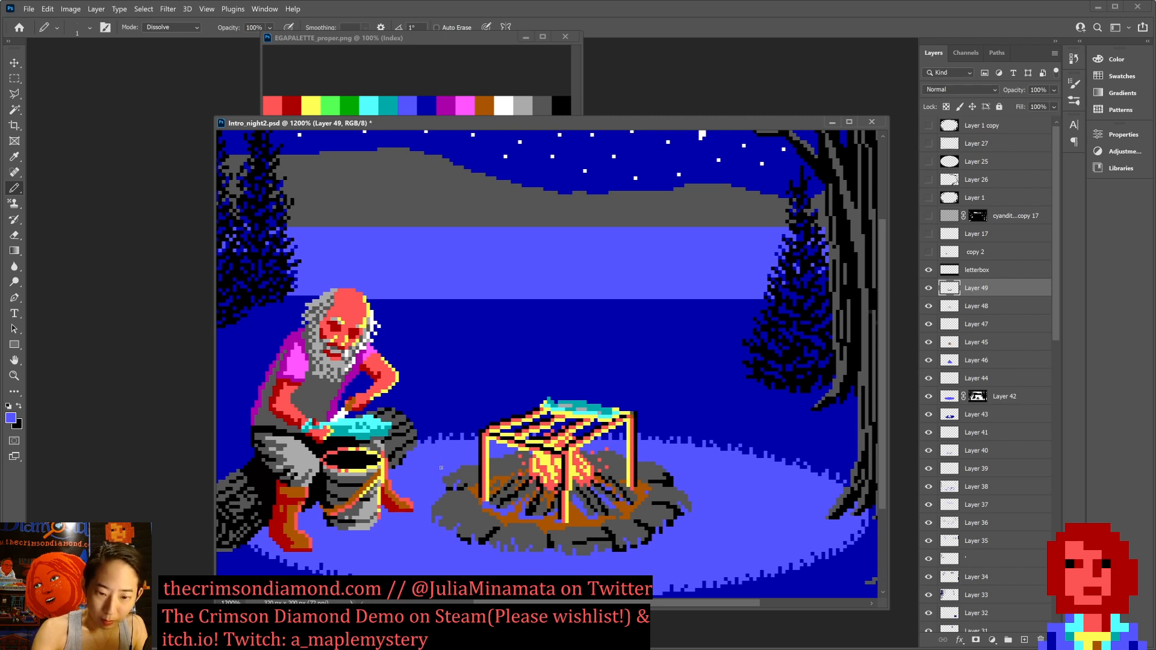
key("ctrl+s")
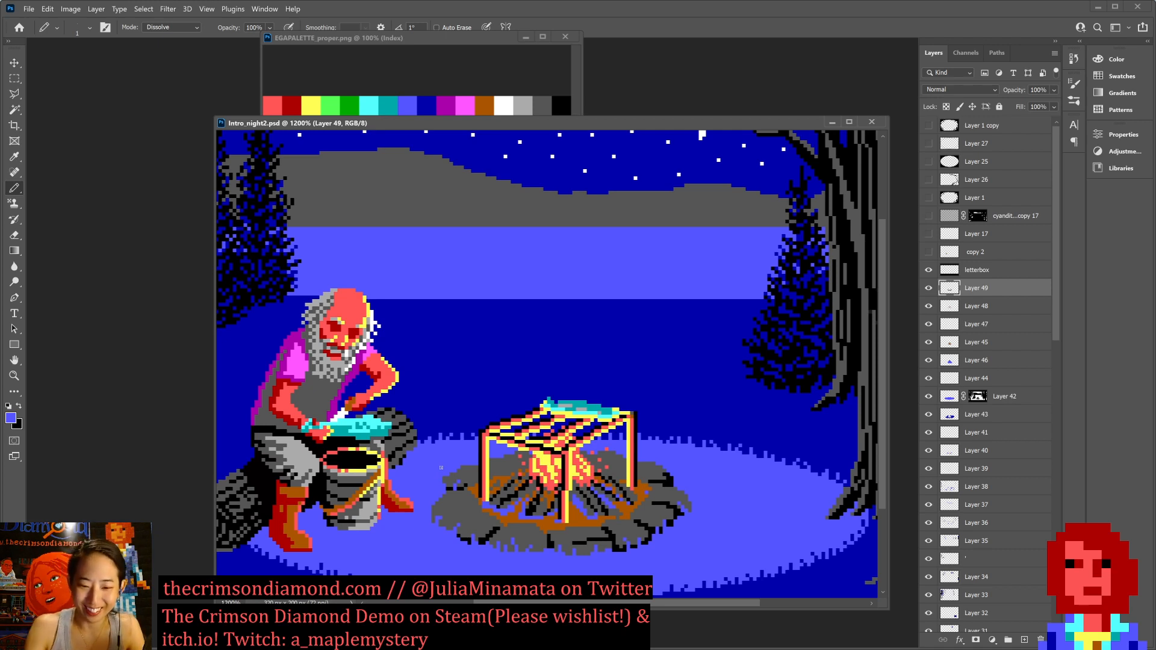
Add black crevice pixels to the back right rocks, touch them up in dark grey, and save the file.
key("x")
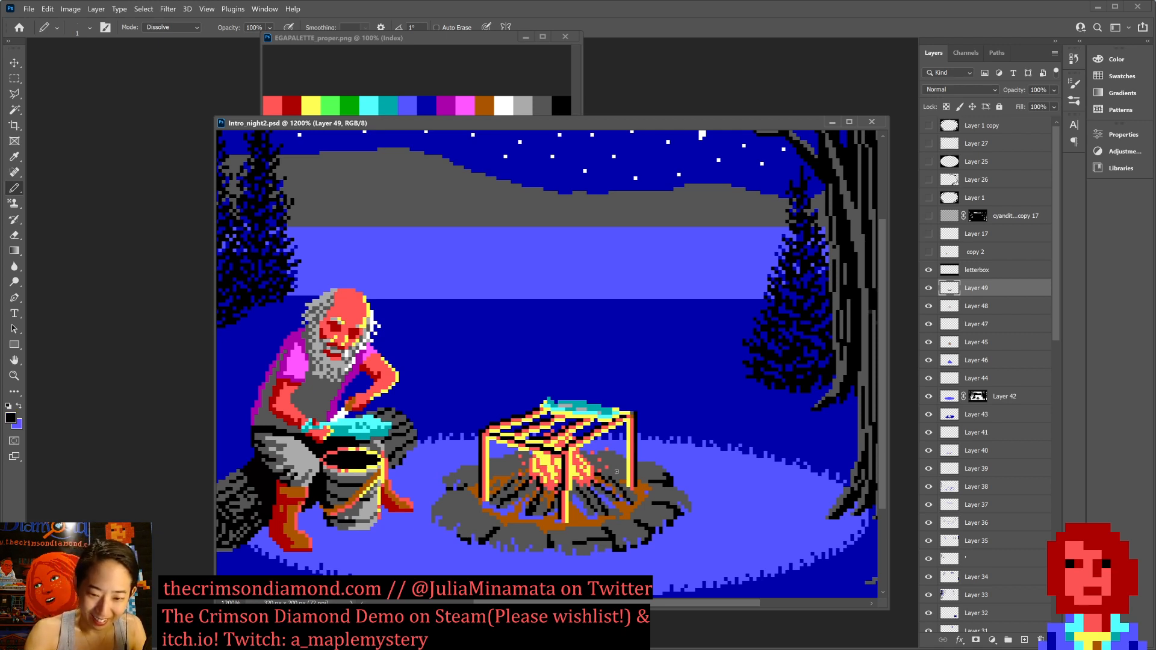
left_click(618, 470)
left_click(621, 467)
left_click(625, 463)
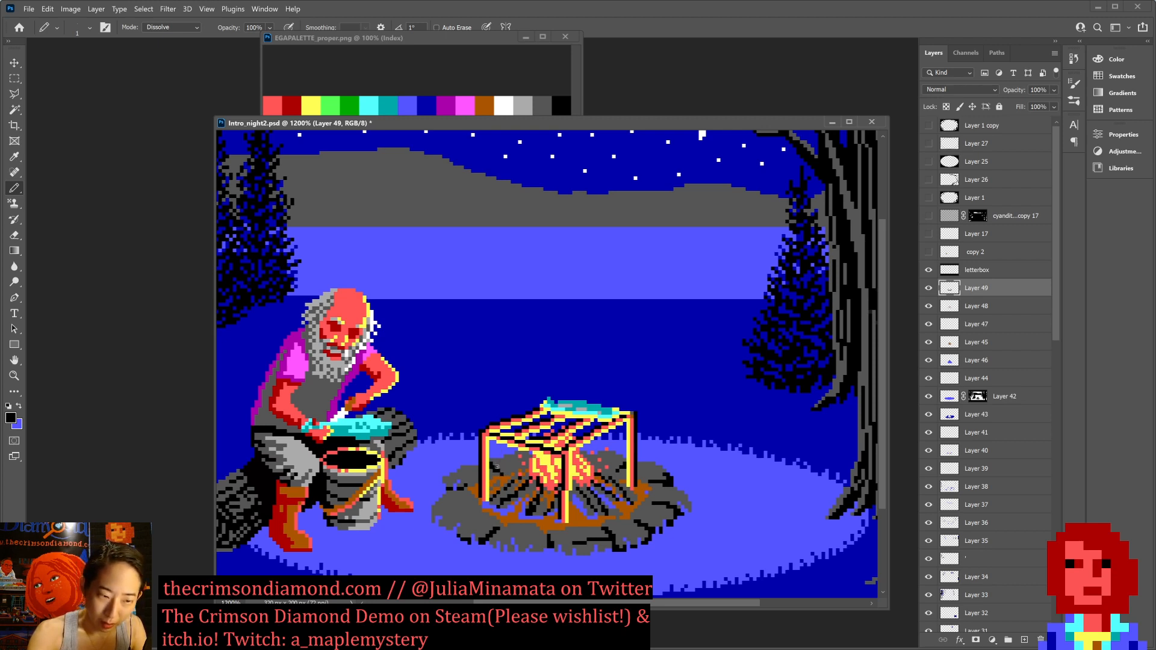
left_click(493, 466, "alt")
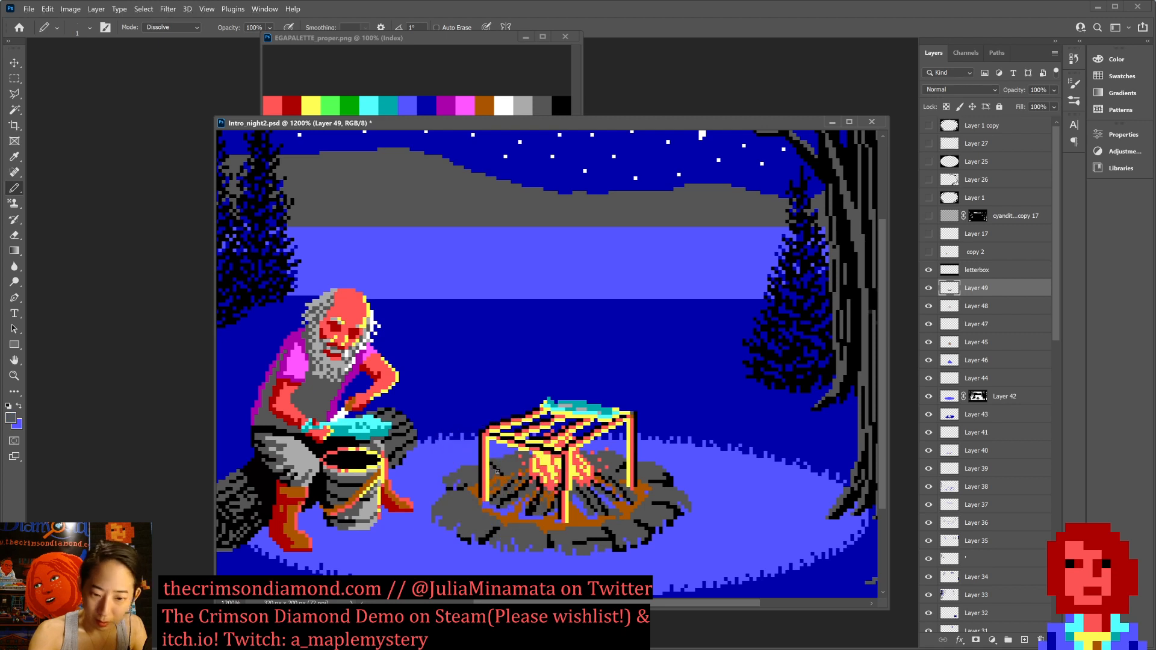
key("ctrl+s")
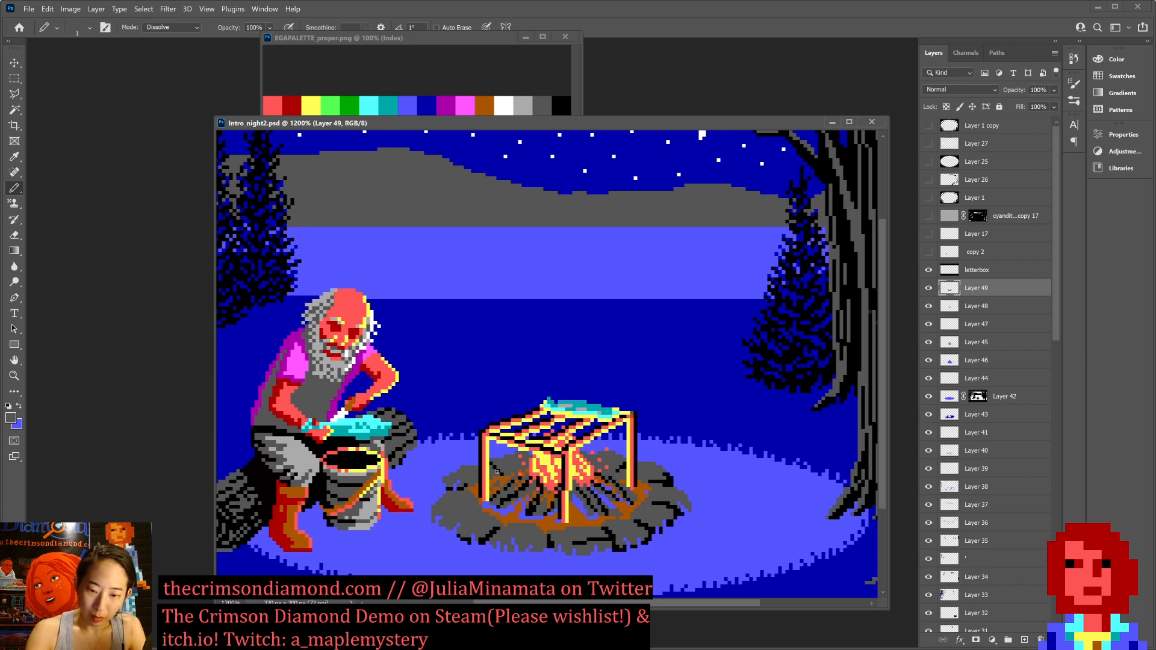
Paint black shadow pixels along the outer edges of the rocks on the fire pit's right and left sides, and save the file.
left_click(668, 501, "alt")
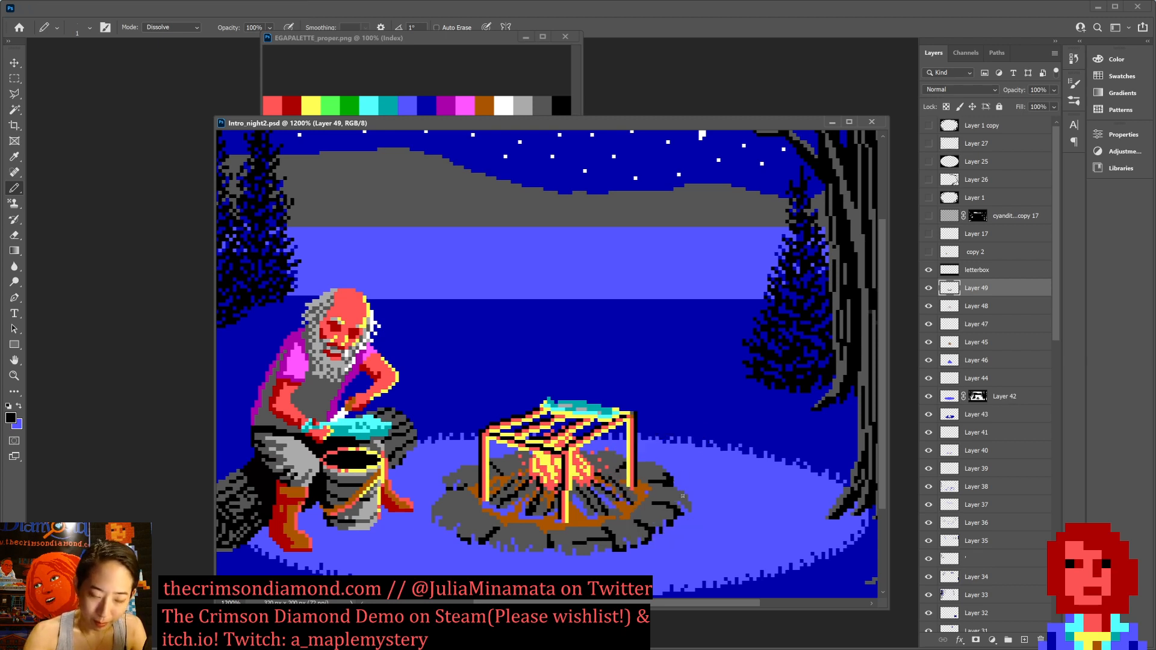
left_click(689, 509)
left_click(689, 506)
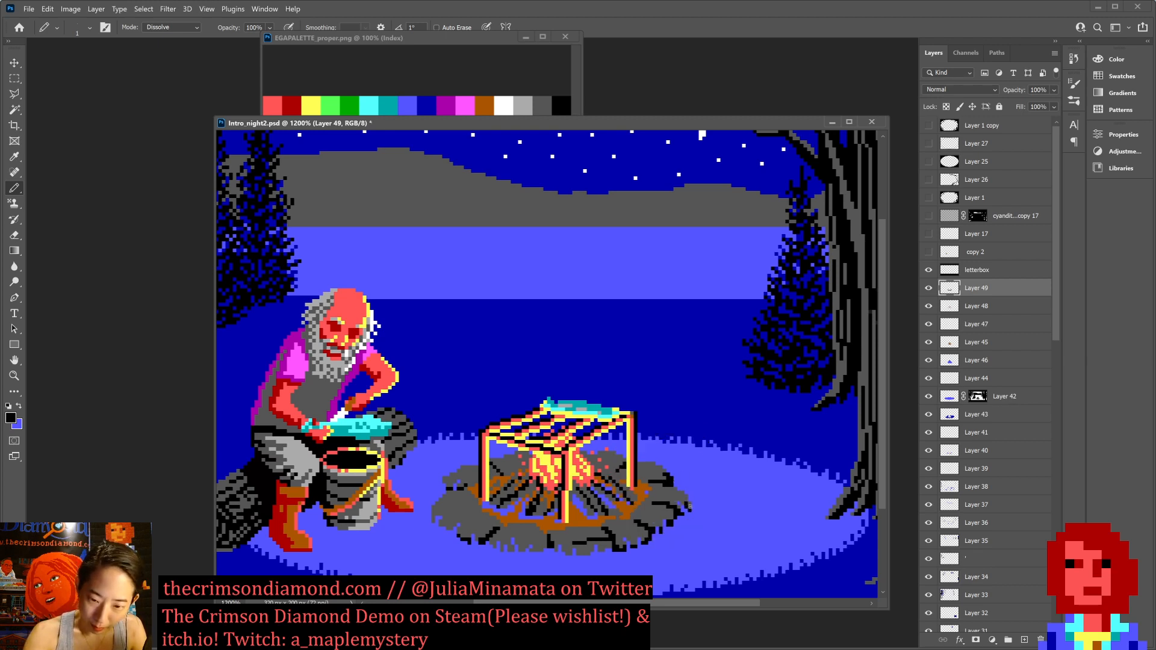
left_click(689, 502)
left_click(683, 502)
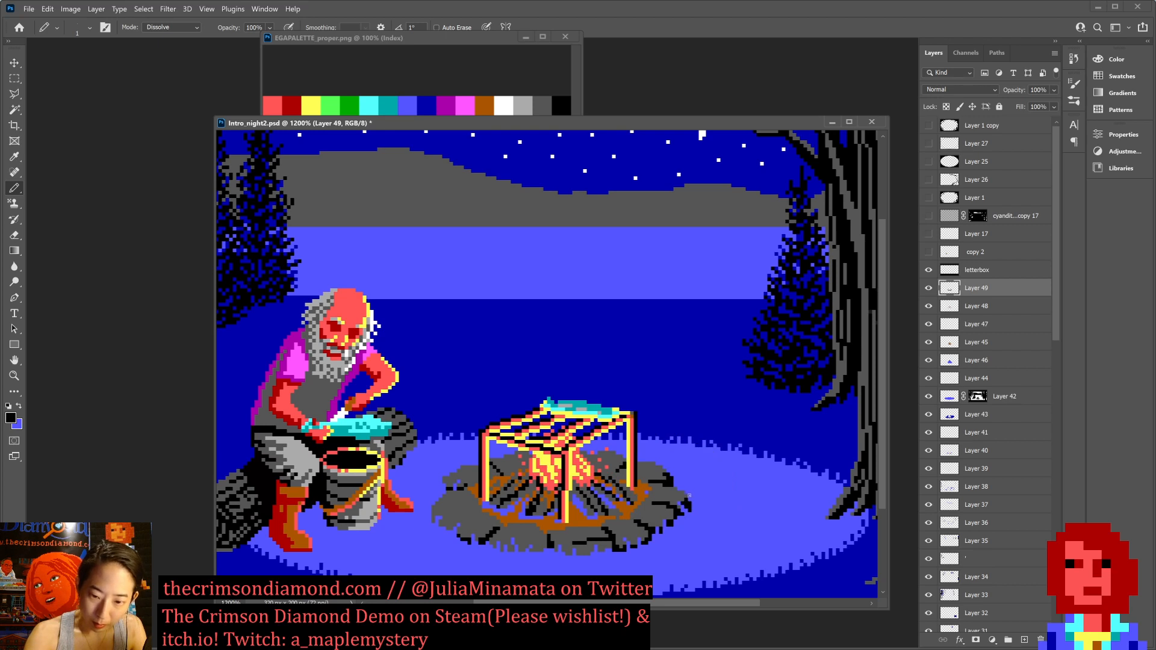
left_click(434, 516)
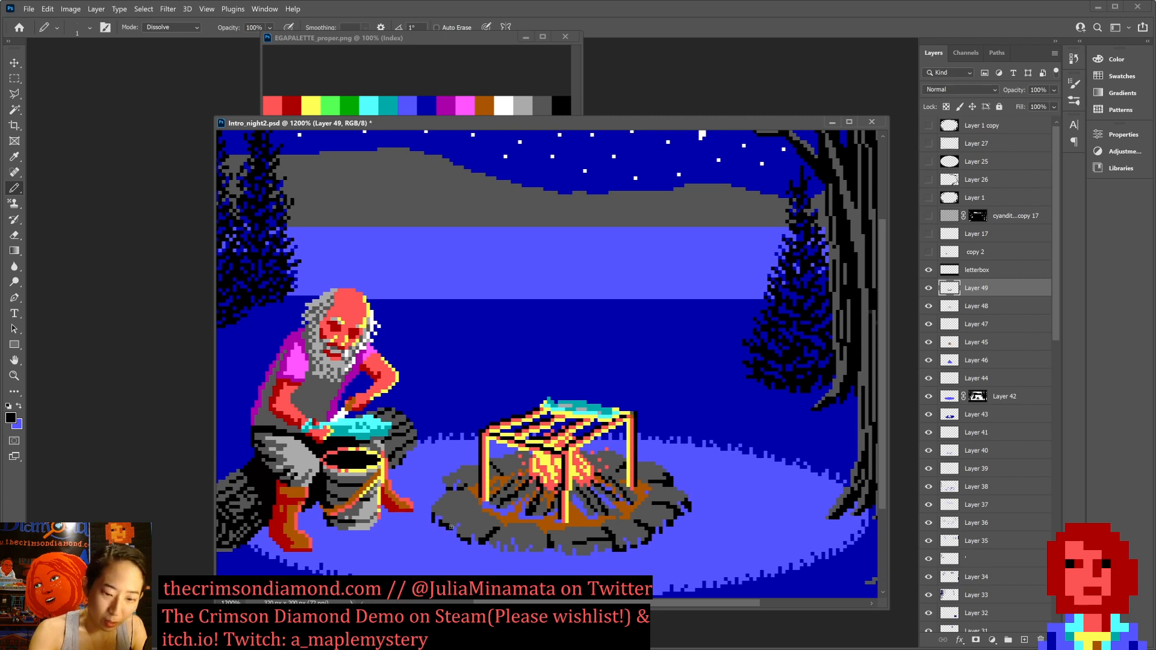
key("ctrl+s")
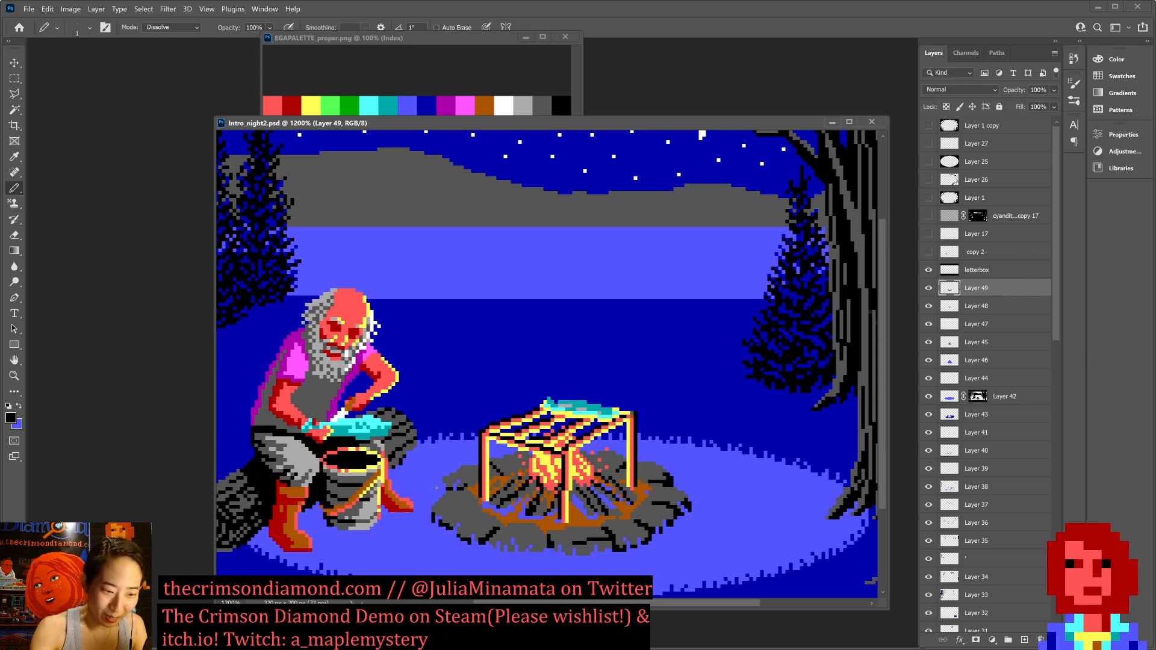
Add black shadow pixels beneath the front rocks, clean up the ring's edge in the ground's light blue, and save the file.
left_click(497, 545)
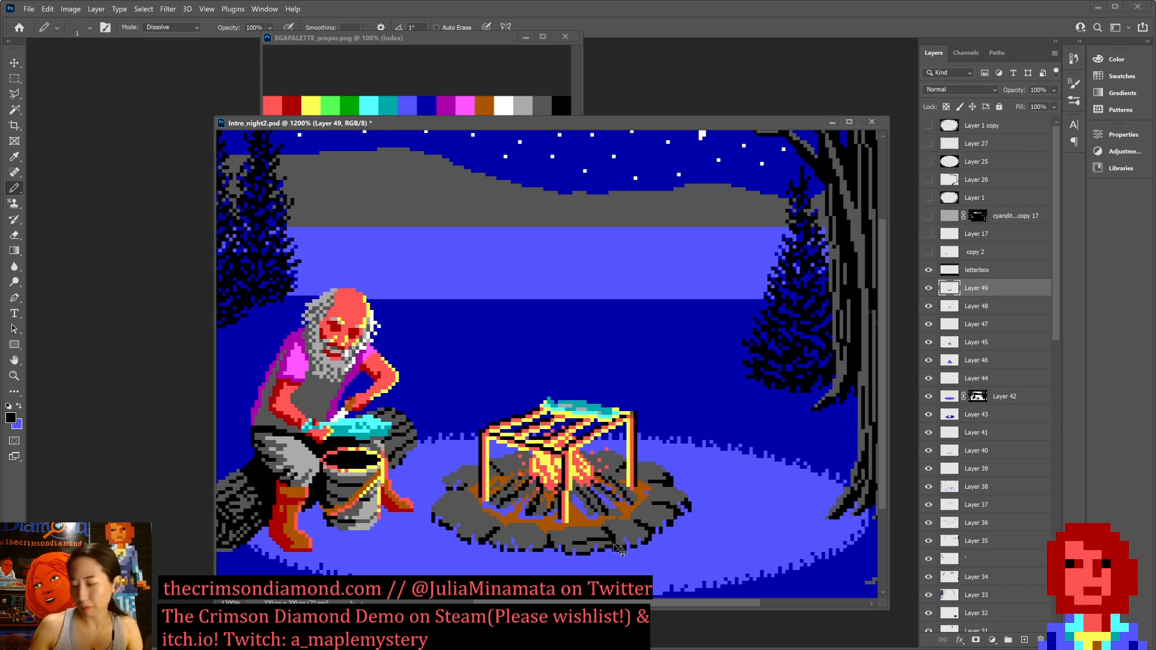
key("ctrl+s")
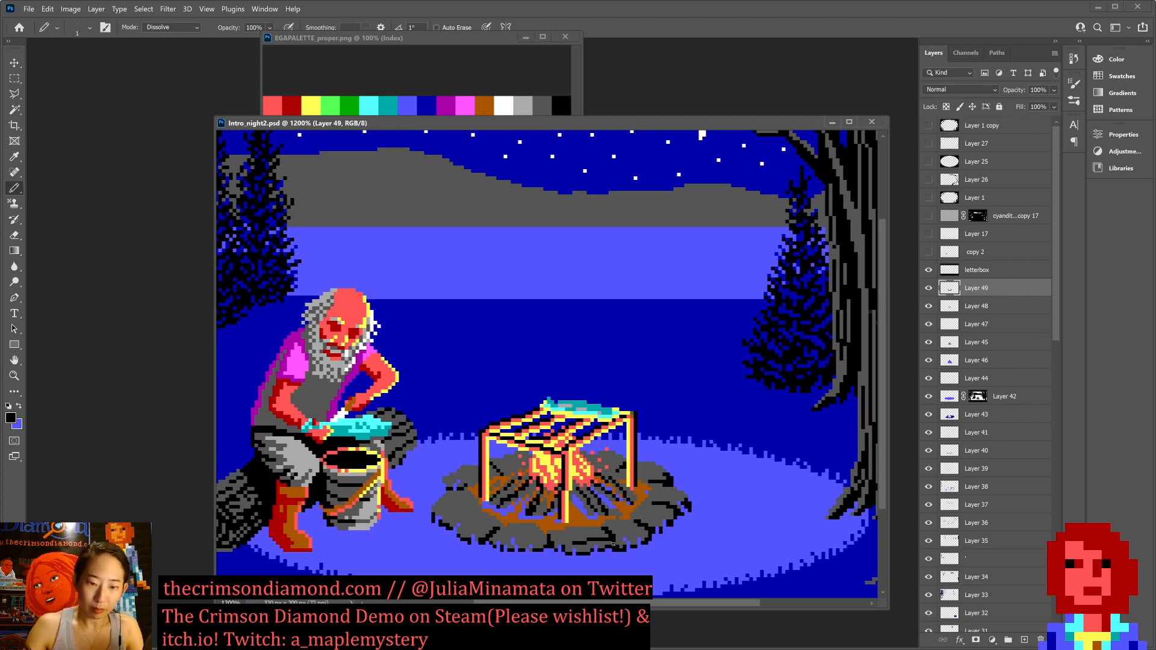
left_click(494, 455, "alt")
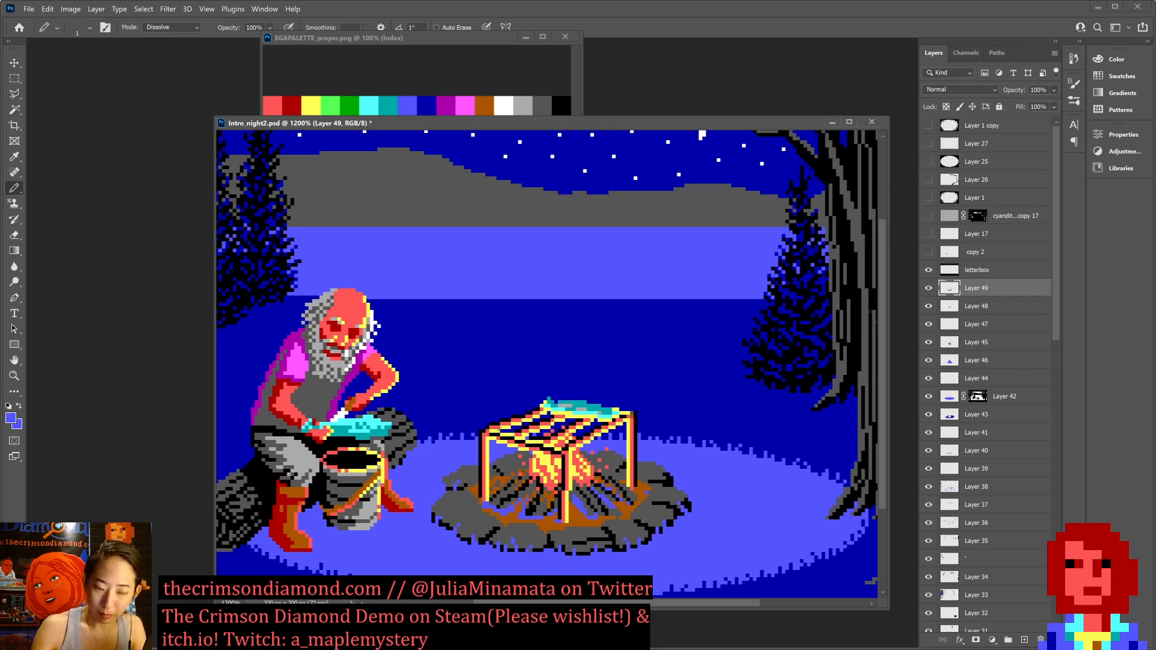
left_click(615, 540, "alt")
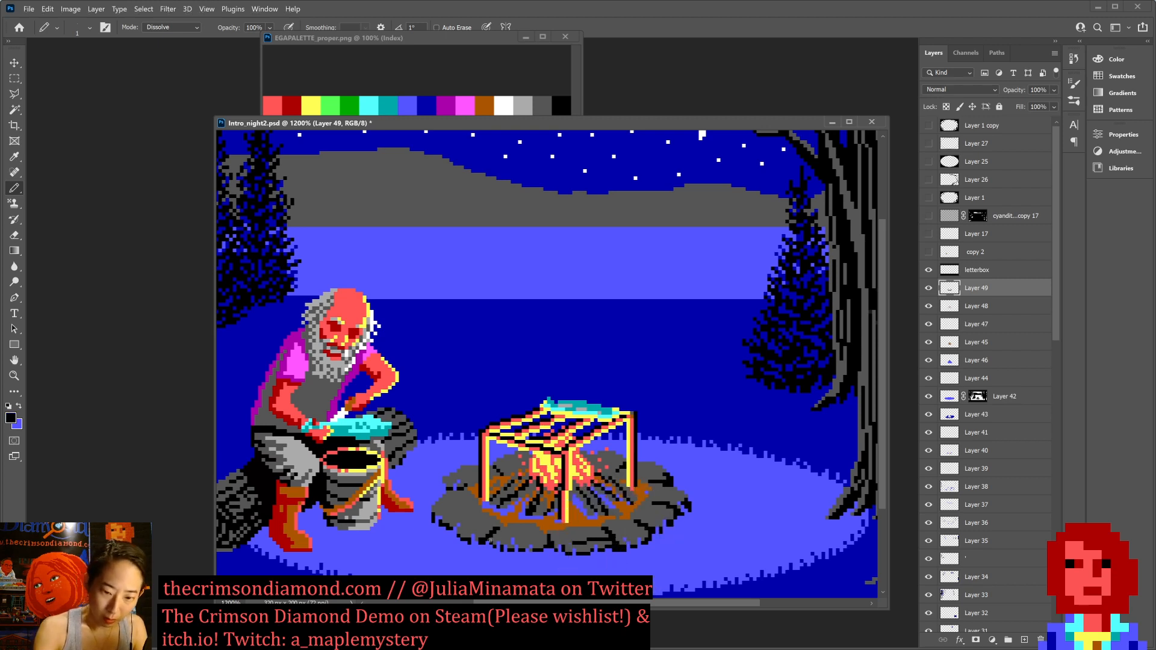
key("ctrl+s")
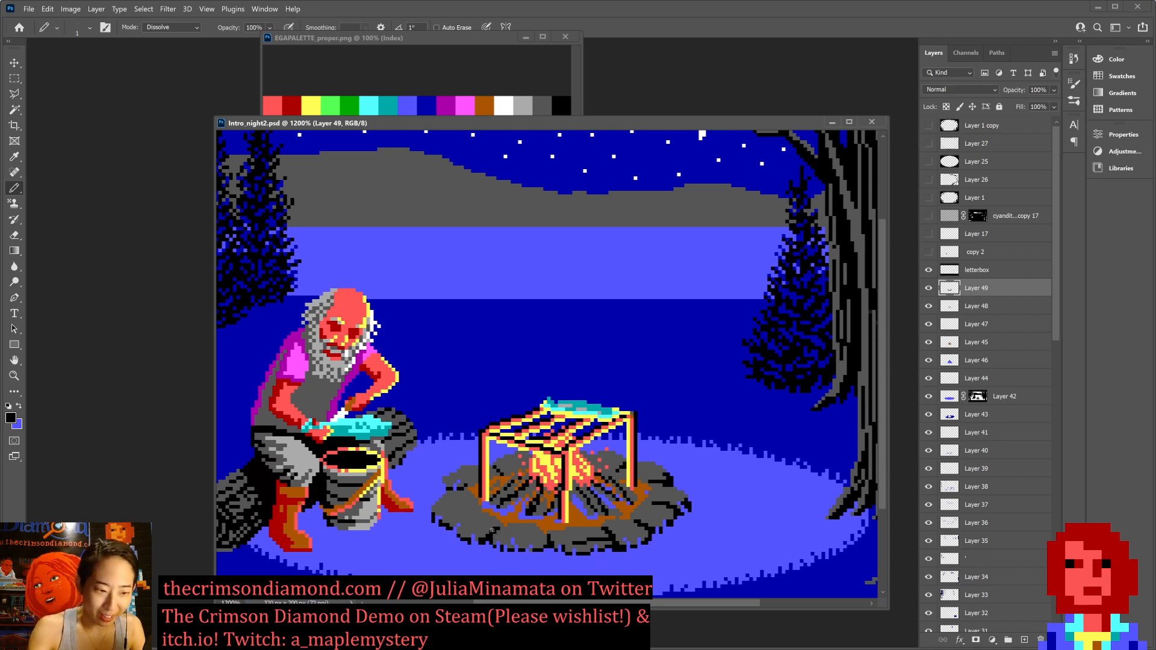
Refine the left rocks with black shadow pixels, clean stray pixels with the ground's light blue, and save the file.
key("x")
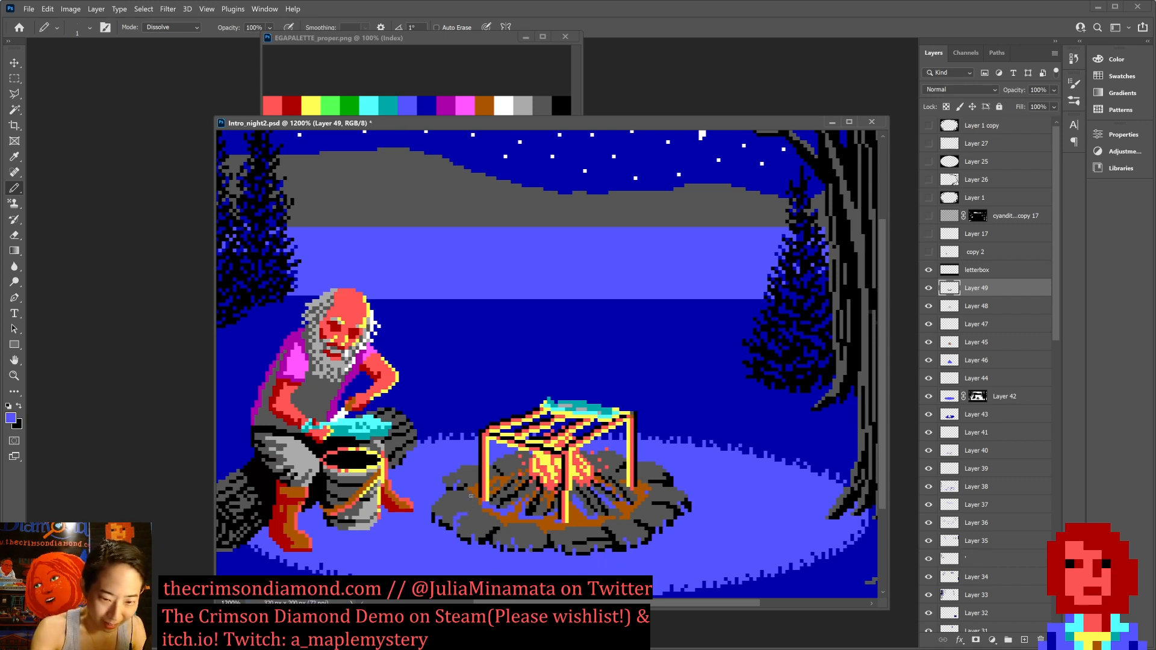
key("x")
left_click_drag(452, 525, 472, 507)
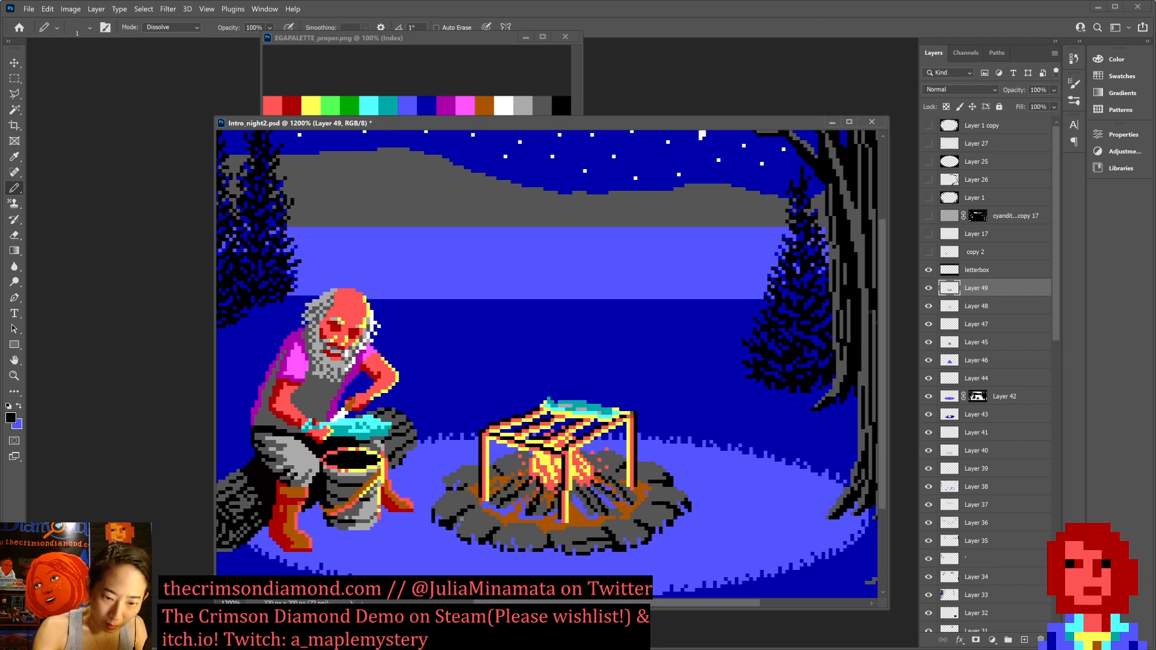
left_click(430, 531)
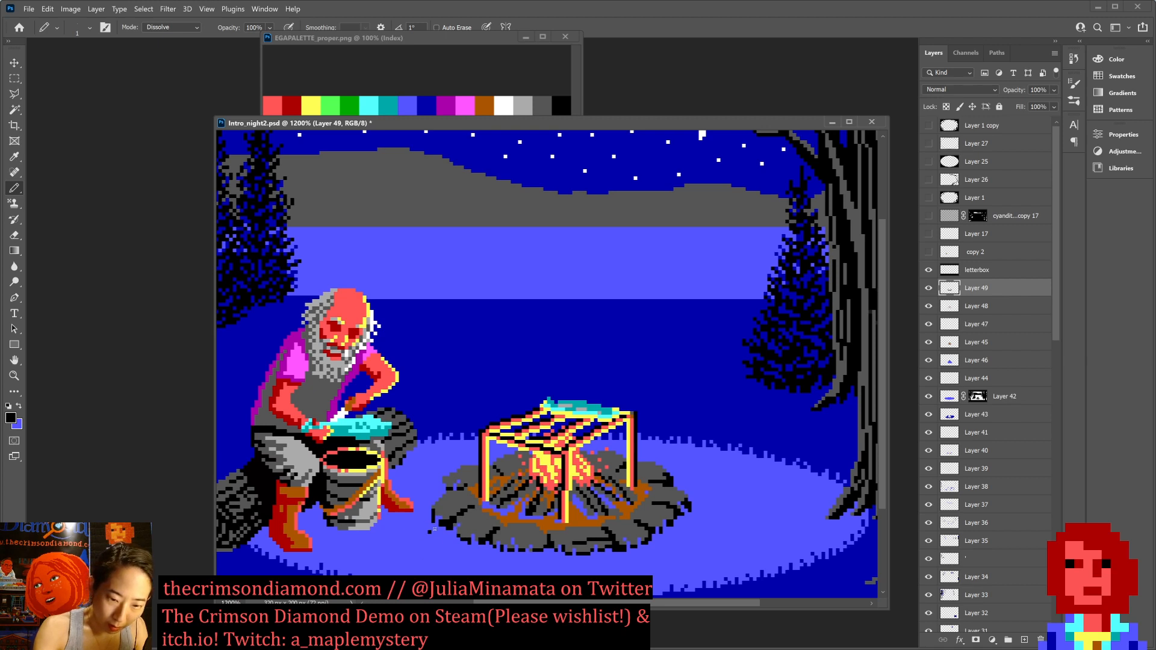
key("x")
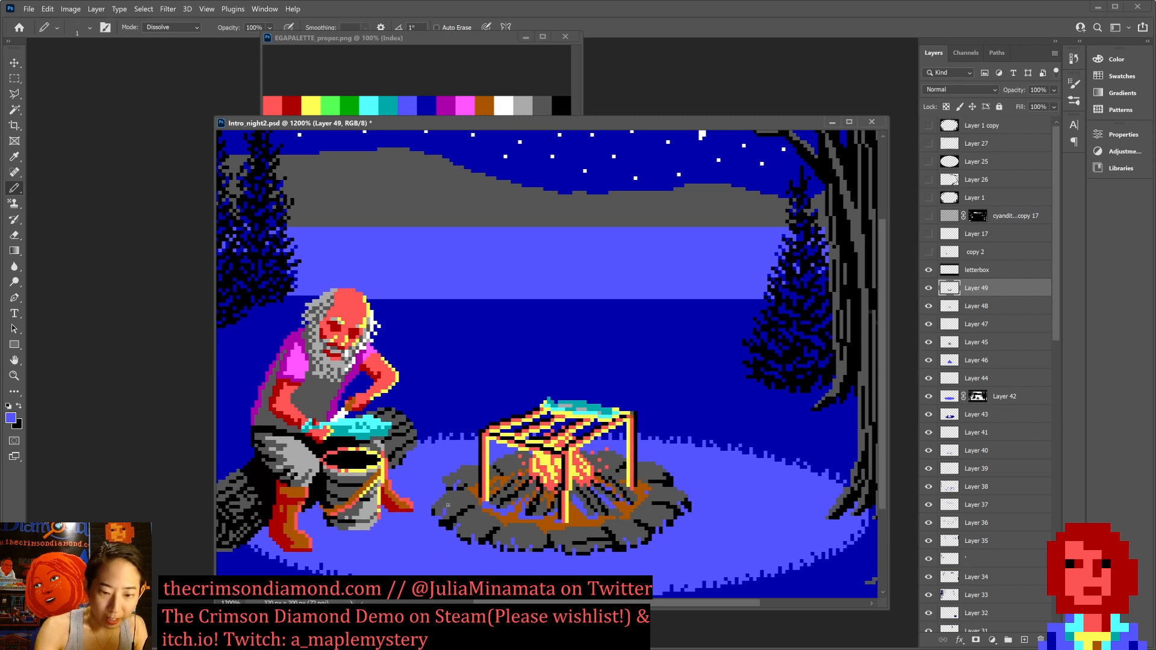
key("ctrl+s")
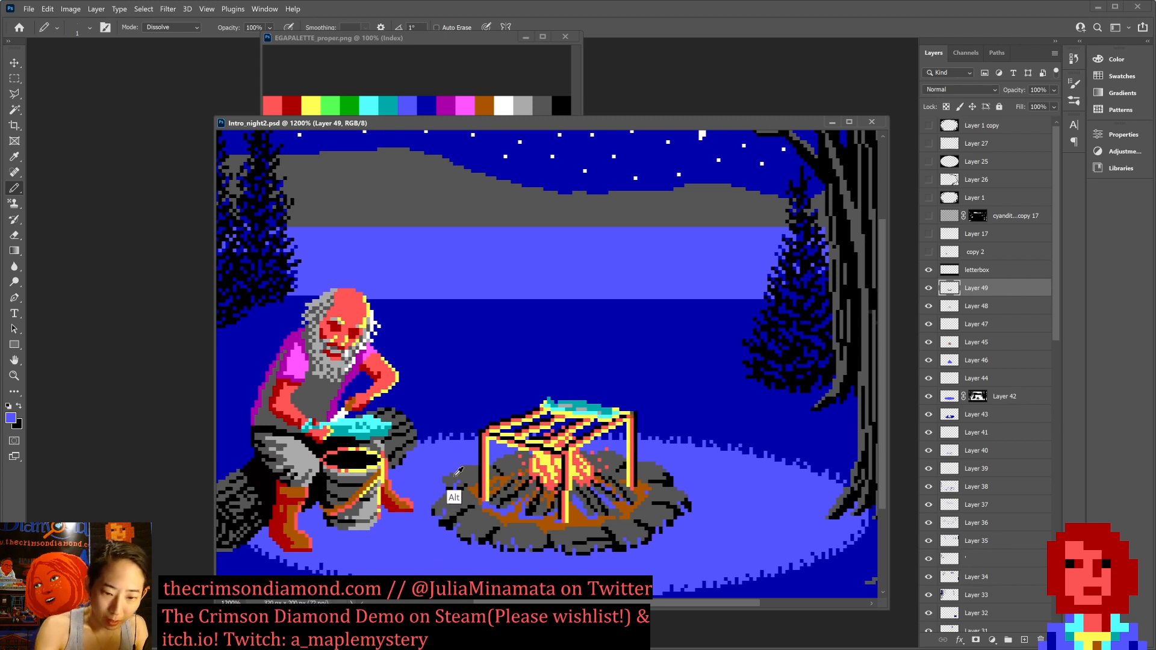
Touch up the back left rocks in dark grey, trim their outer edge in light blue, and save the file.
left_click(455, 476, "alt")
left_click(443, 484)
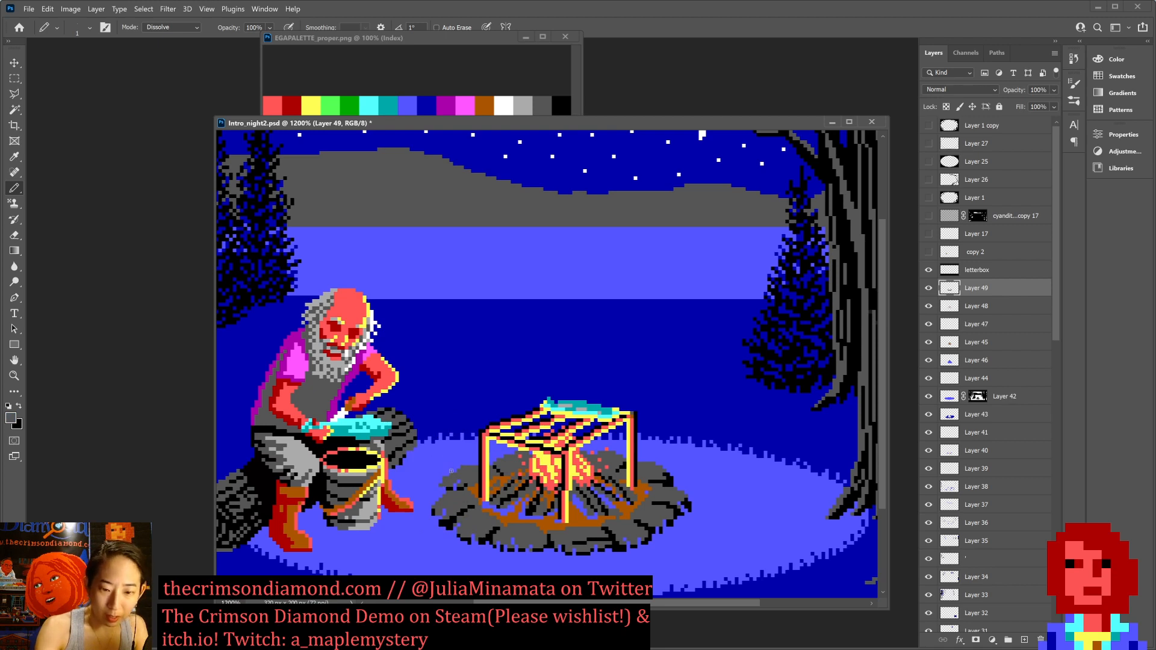
left_click(446, 463, "alt")
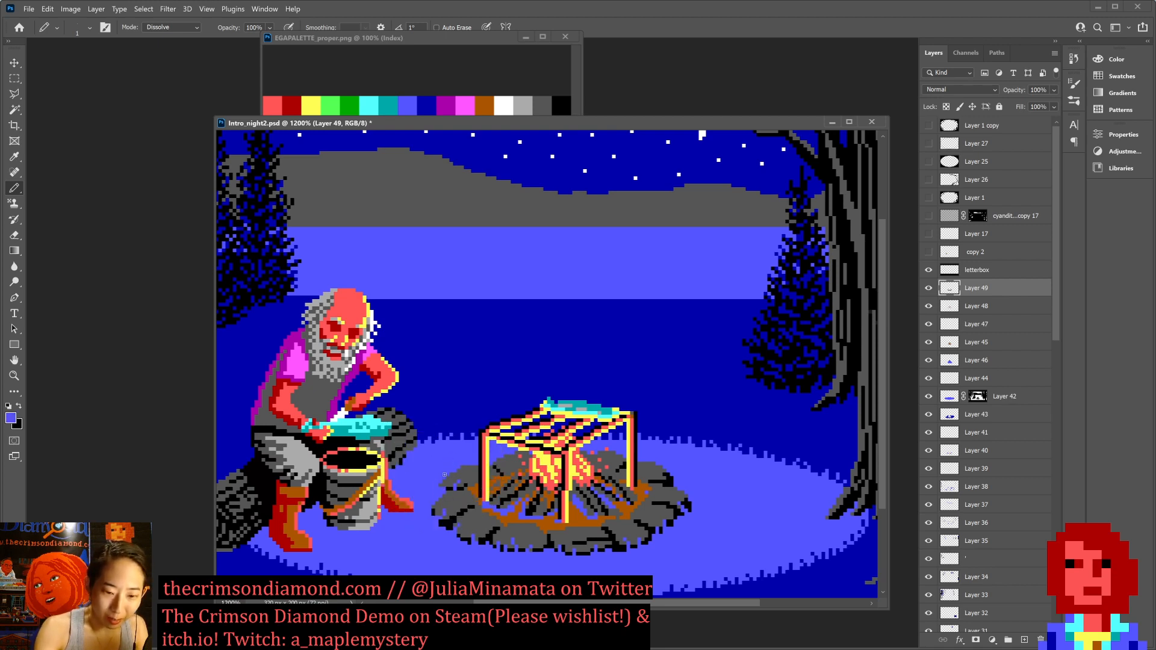
key("ctrl+s")
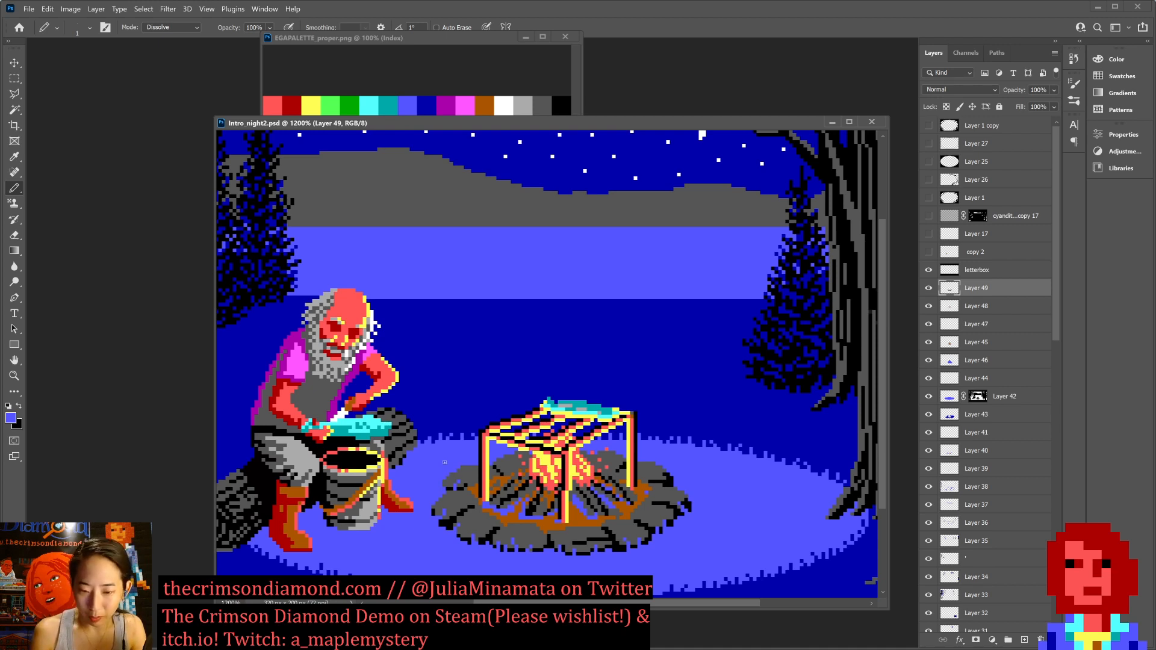
Adjust the back right rocks' outline with black and light blue pixels, and save the file.
key("x")
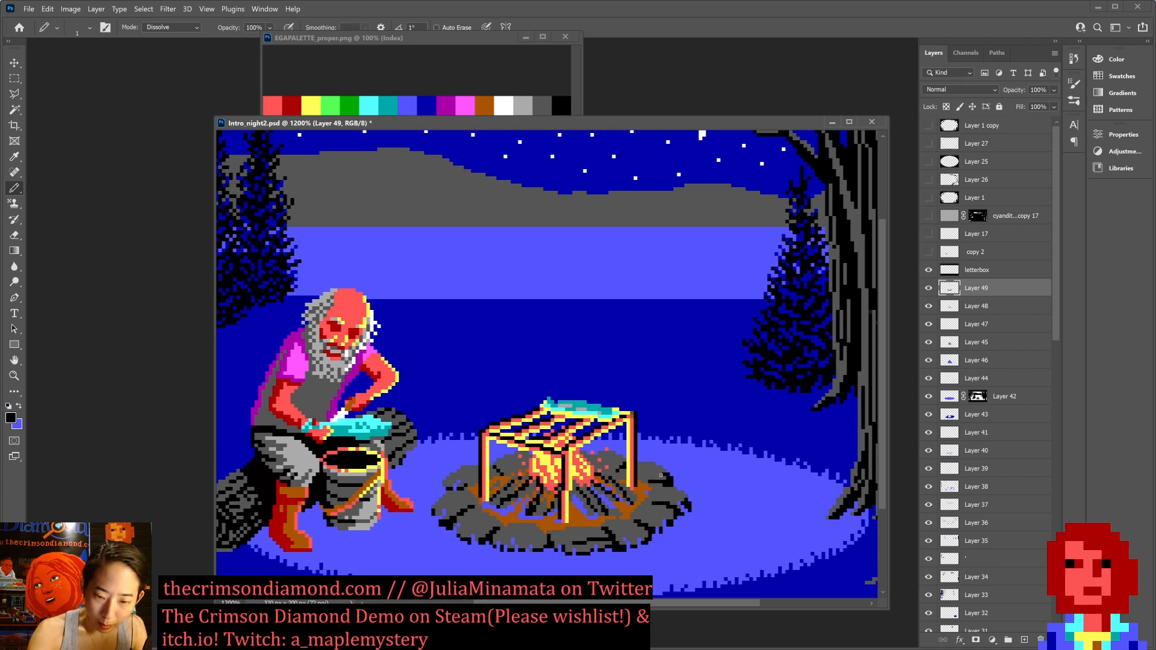
key("x")
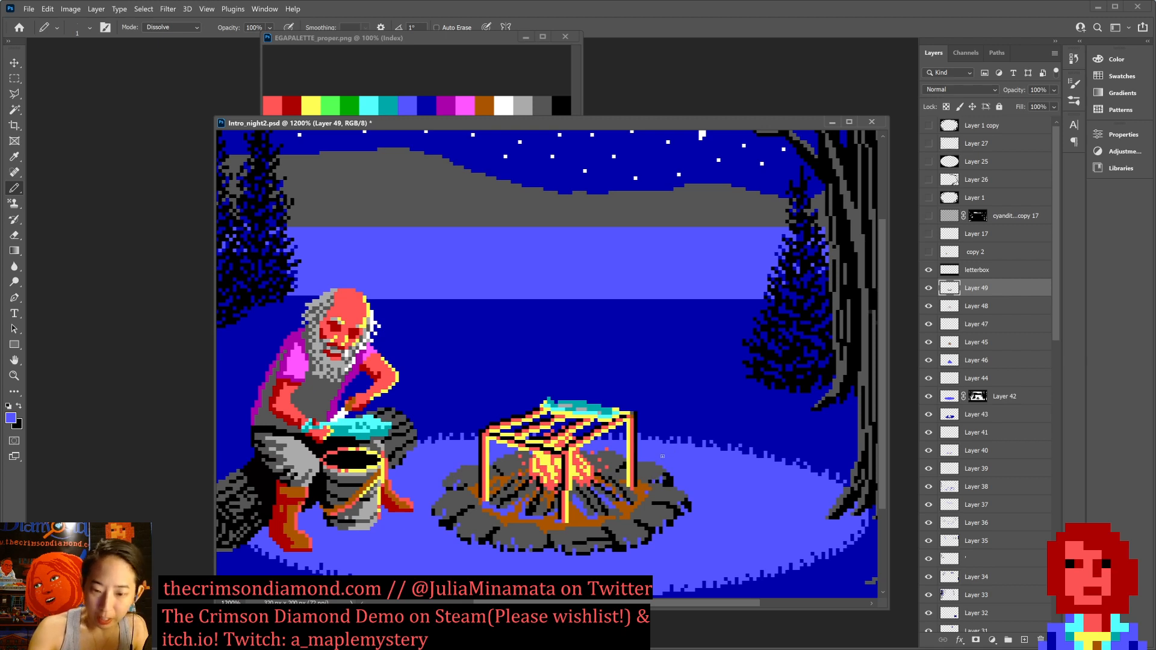
key("ctrl+s")
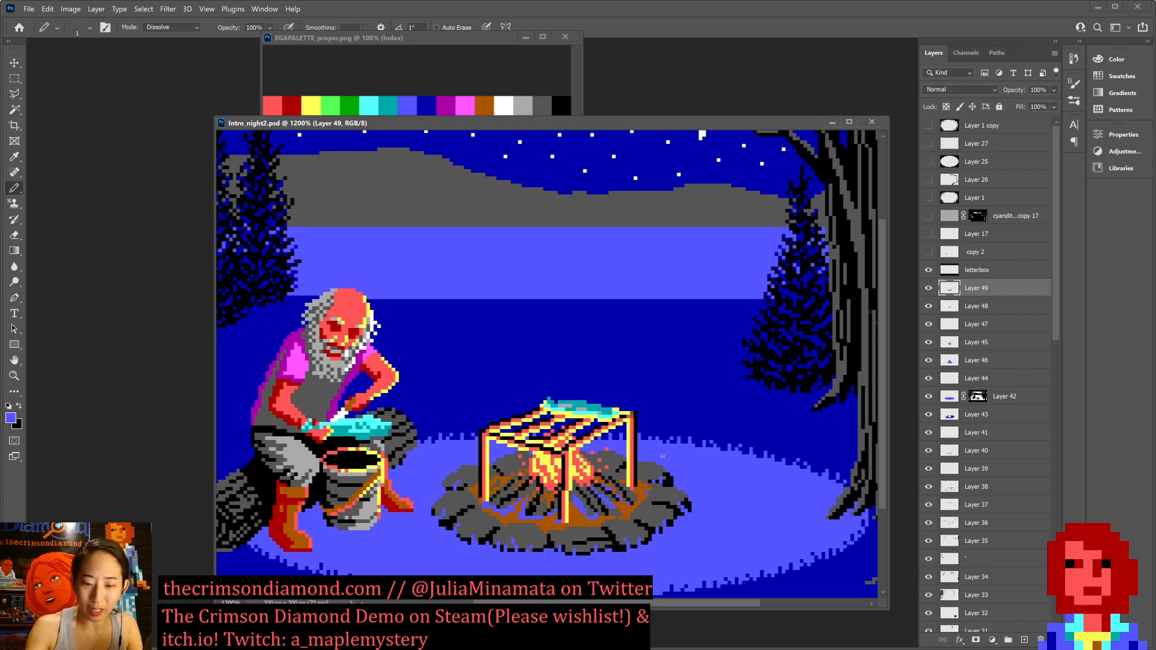
Touch up the right-hand rocks in dark grey, refine their outline with the ground's light blue, and save the file.
left_click(668, 498)
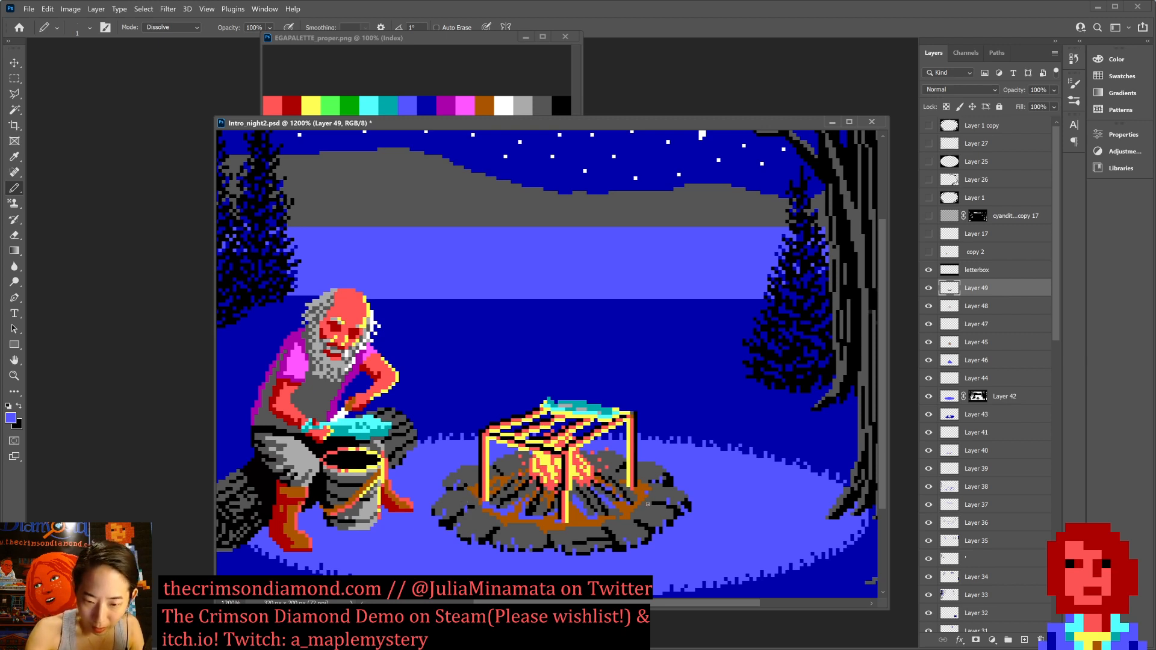
left_click(638, 527, "alt")
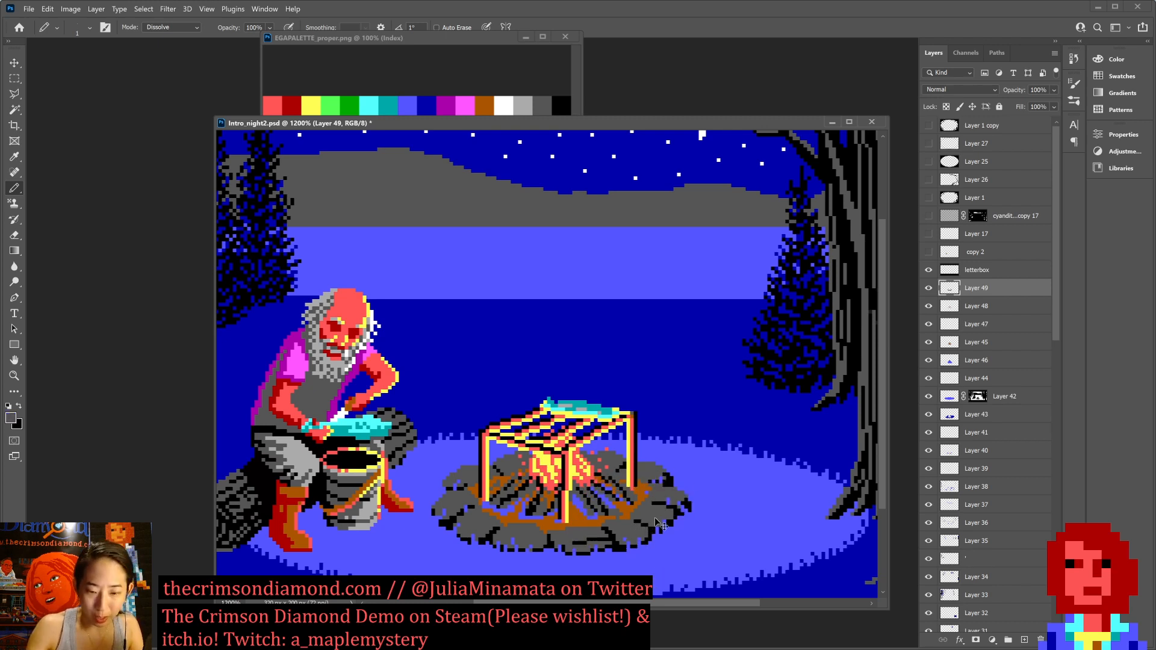
key("ctrl+s")
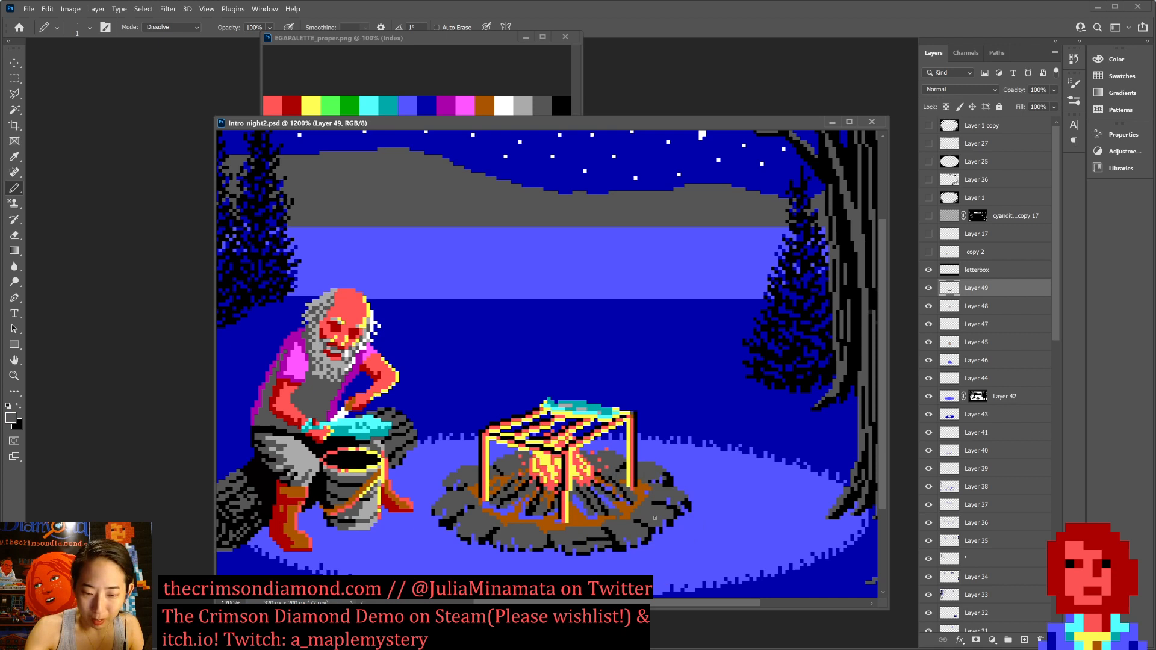
left_click(733, 494, "alt")
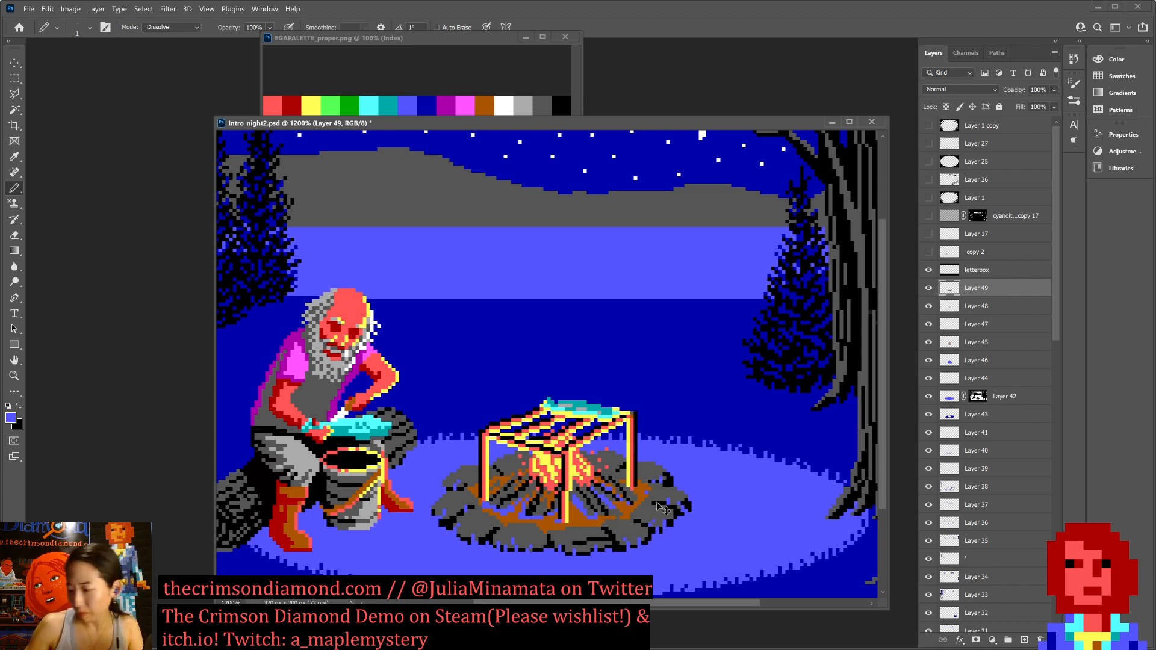
key("ctrl+s")
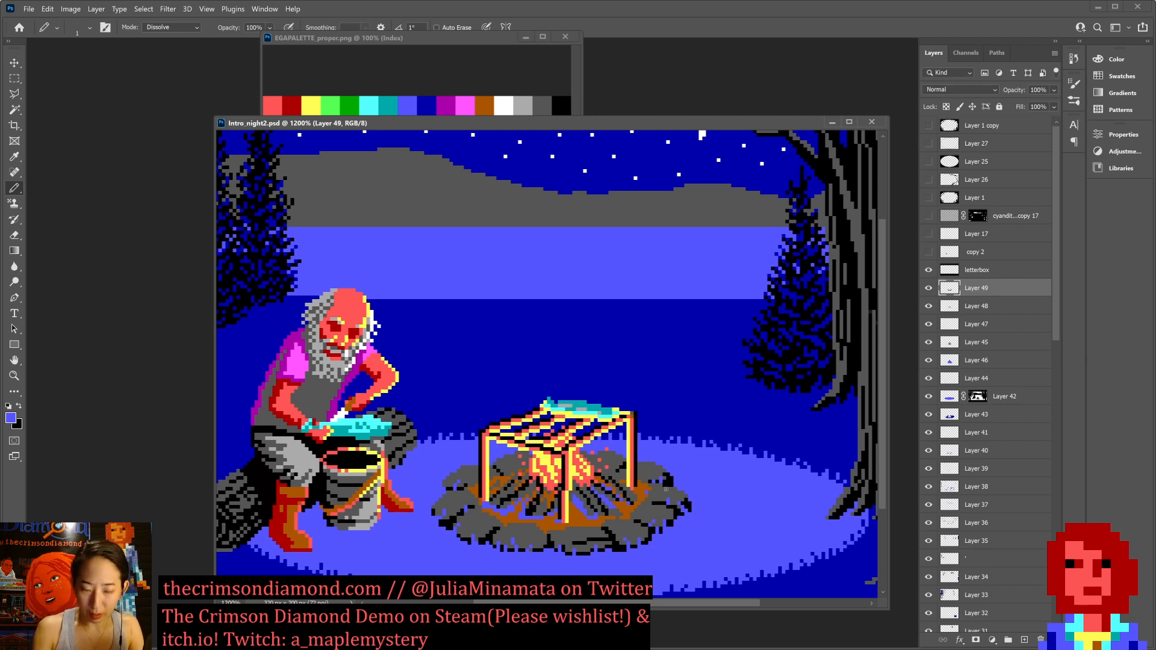
Create a new empty layer directly above Layer 49.
key("ctrl+shift+n")
key("Return")
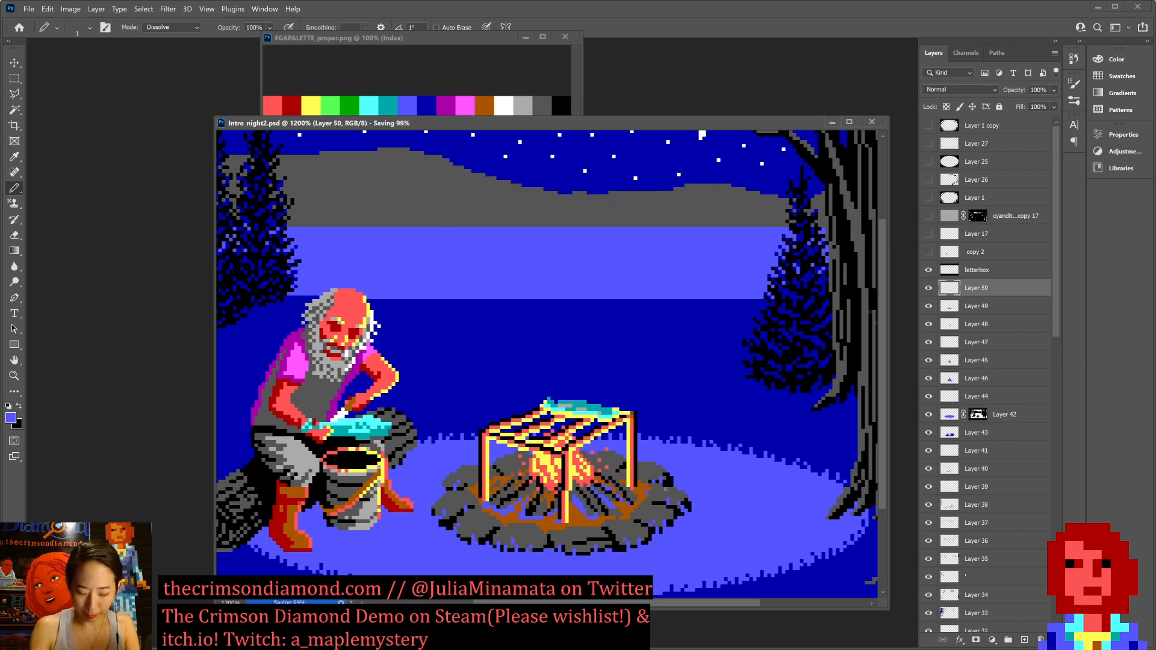
key("v")
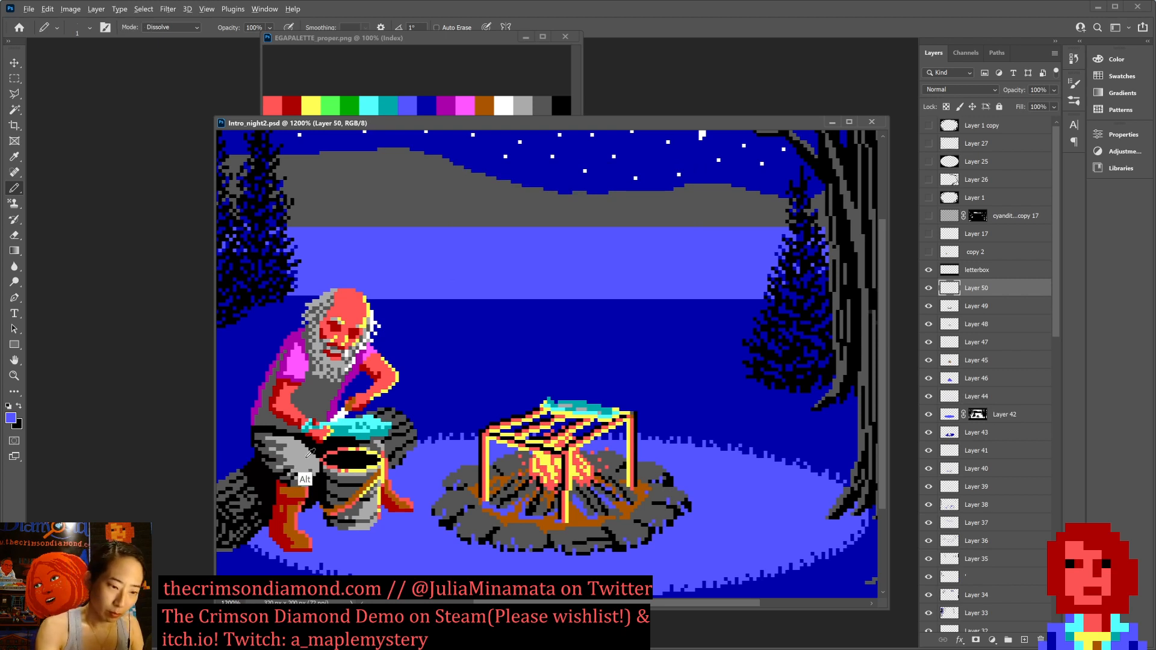
Paint a highlight along the inner edge of the front right rocks in the trousers' light grey, and save the file.
left_click(305, 478, "alt")
left_click_drag(605, 522, 628, 522)
key("ctrl+z")
left_click(632, 521)
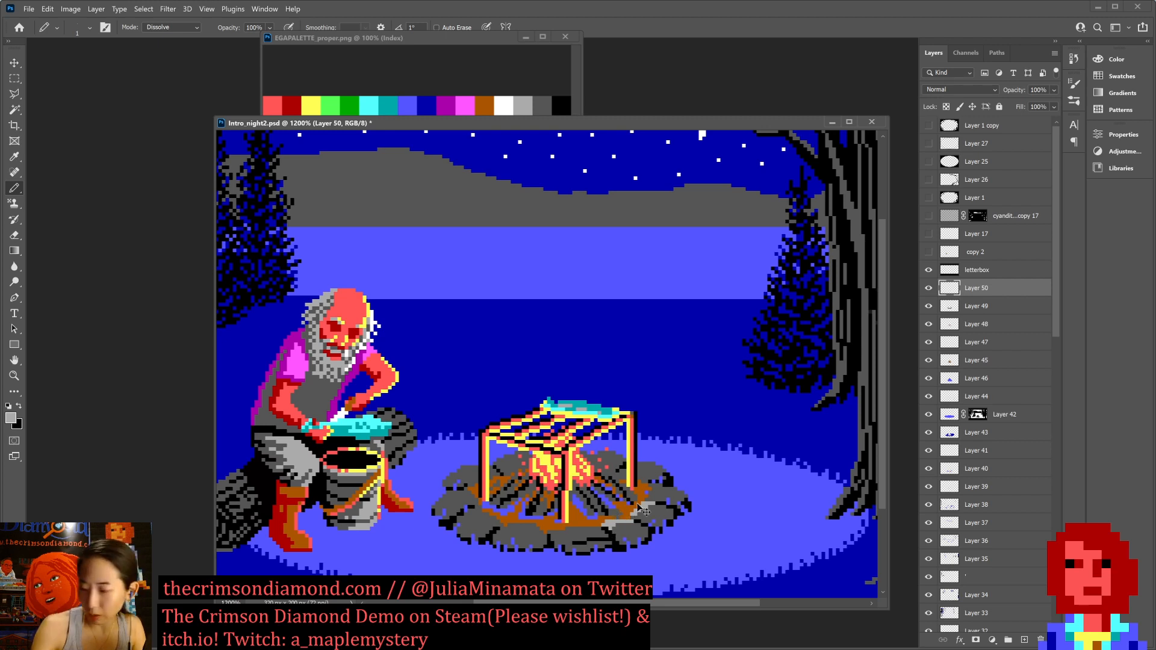
key("ctrl+s")
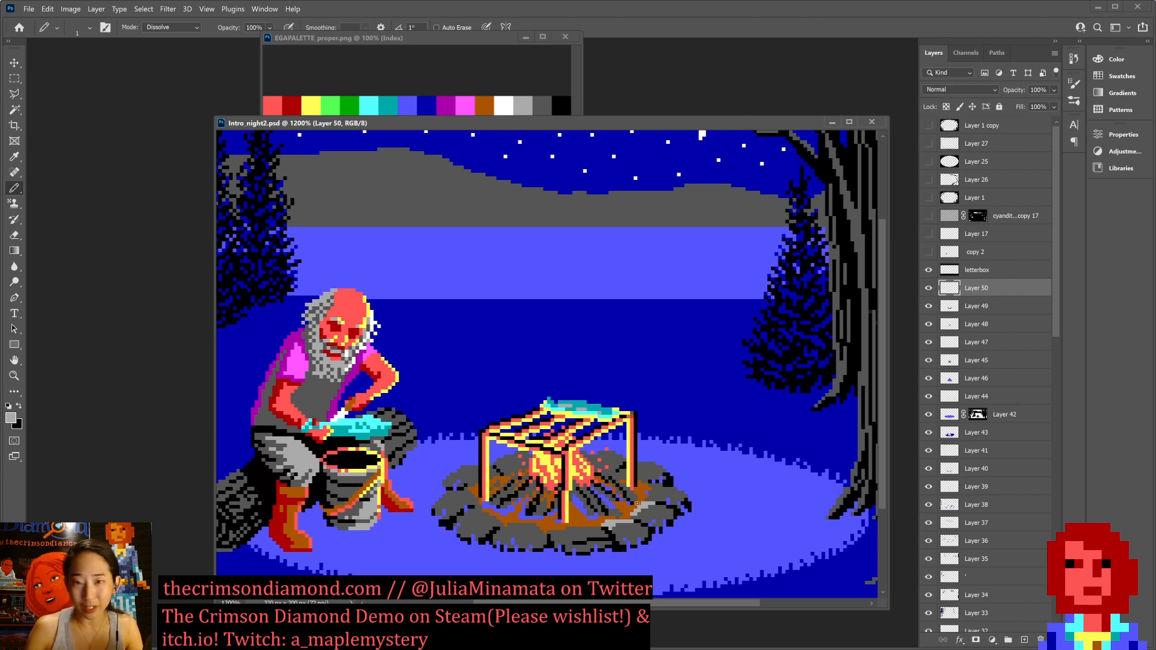
Highlight the inner edges of the front middle and front left rocks in light grey, and compare the scene with and without Layer 50.
left_click_drag(549, 532, 596, 530)
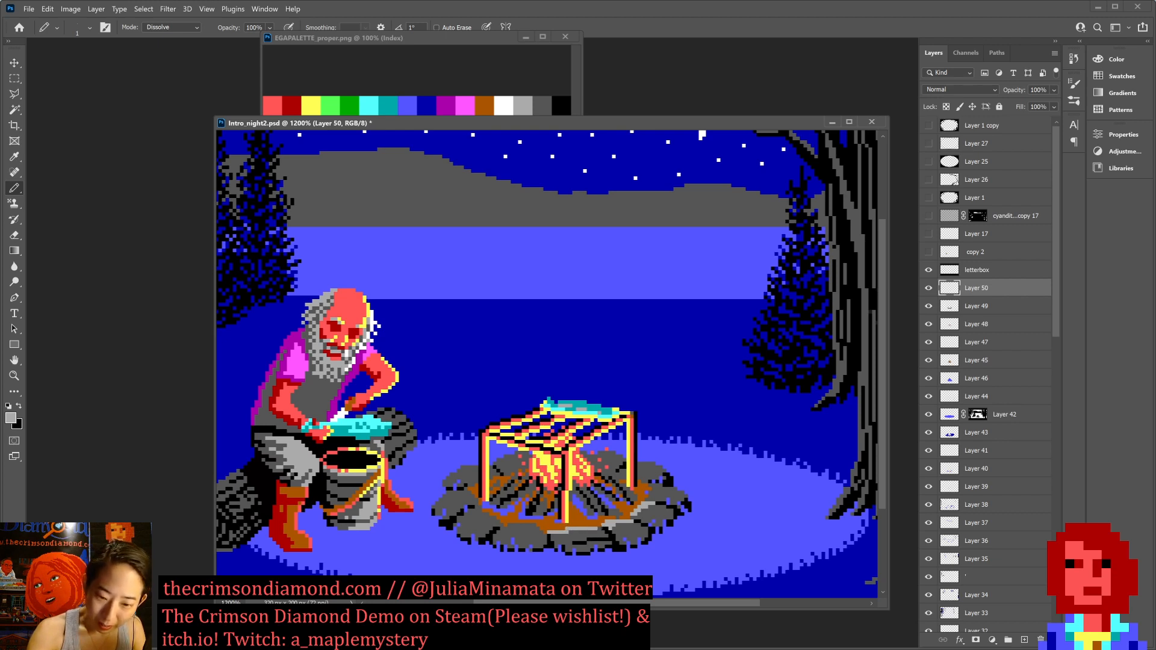
key("x")
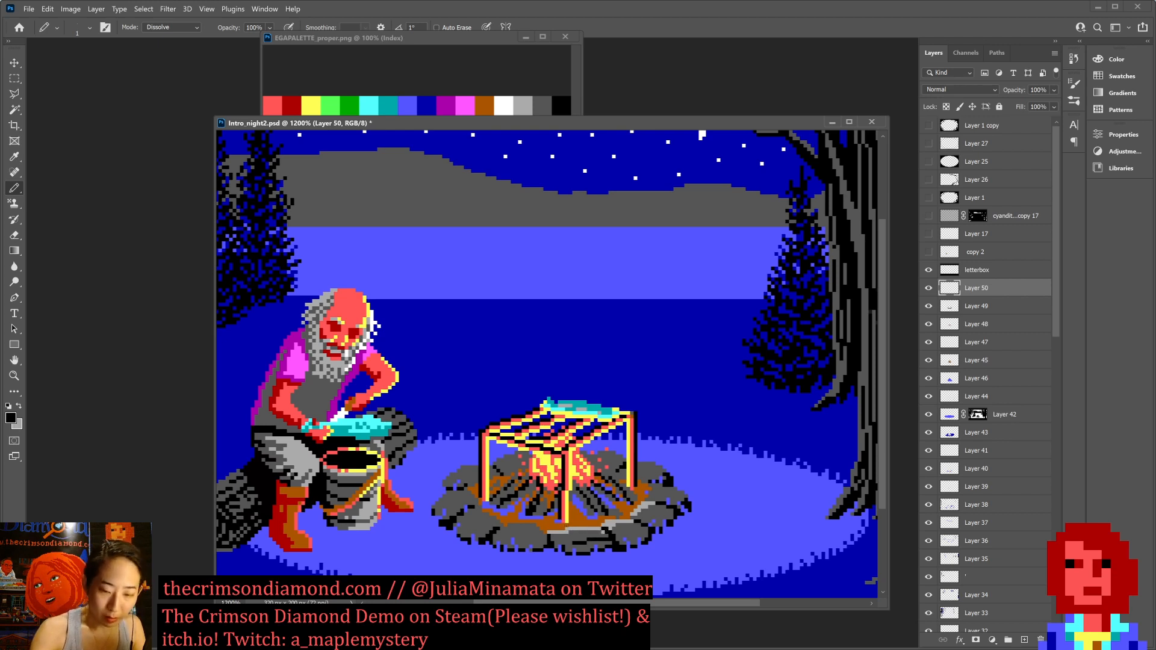
left_click(567, 534, "alt")
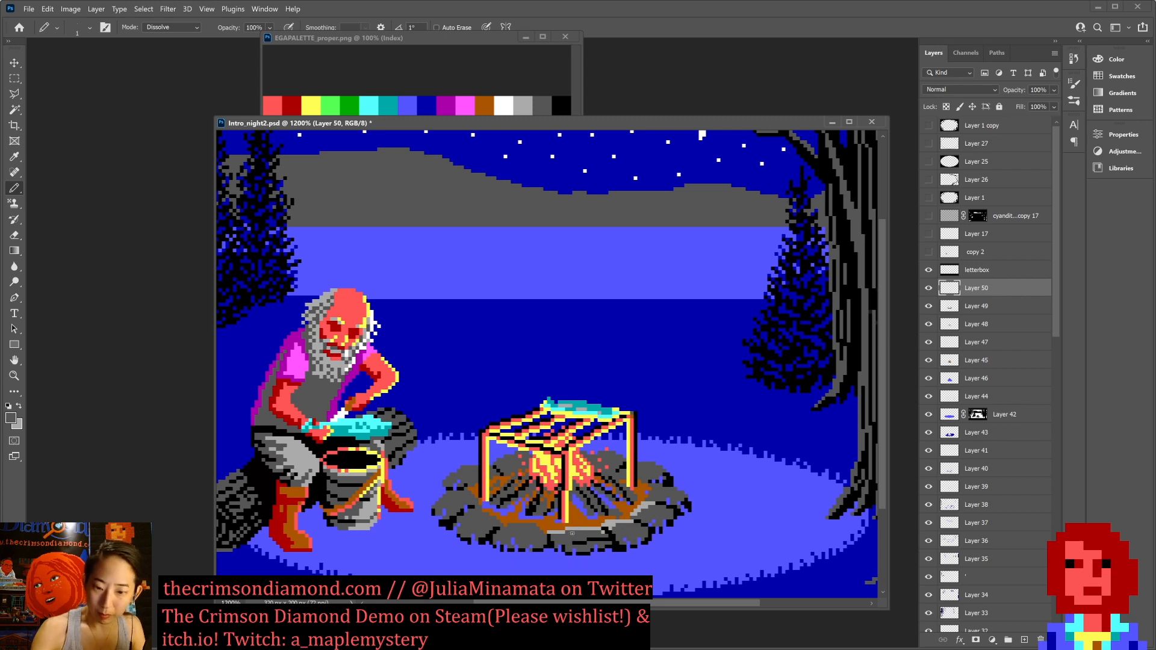
key("x")
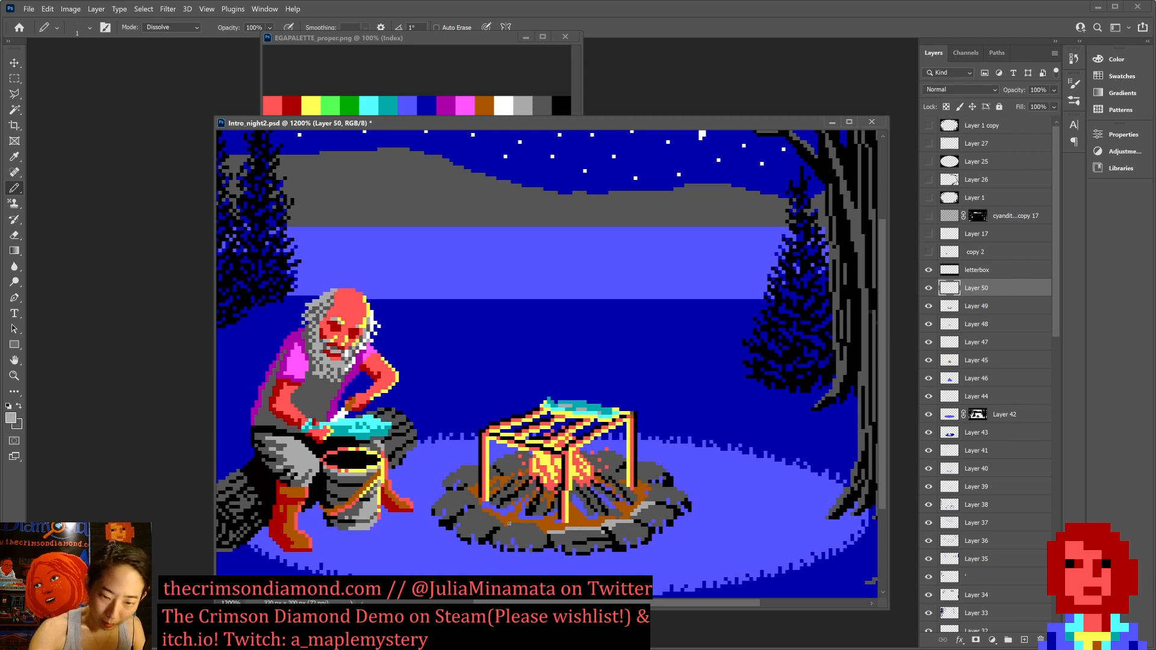
left_click_drag(507, 524, 529, 523)
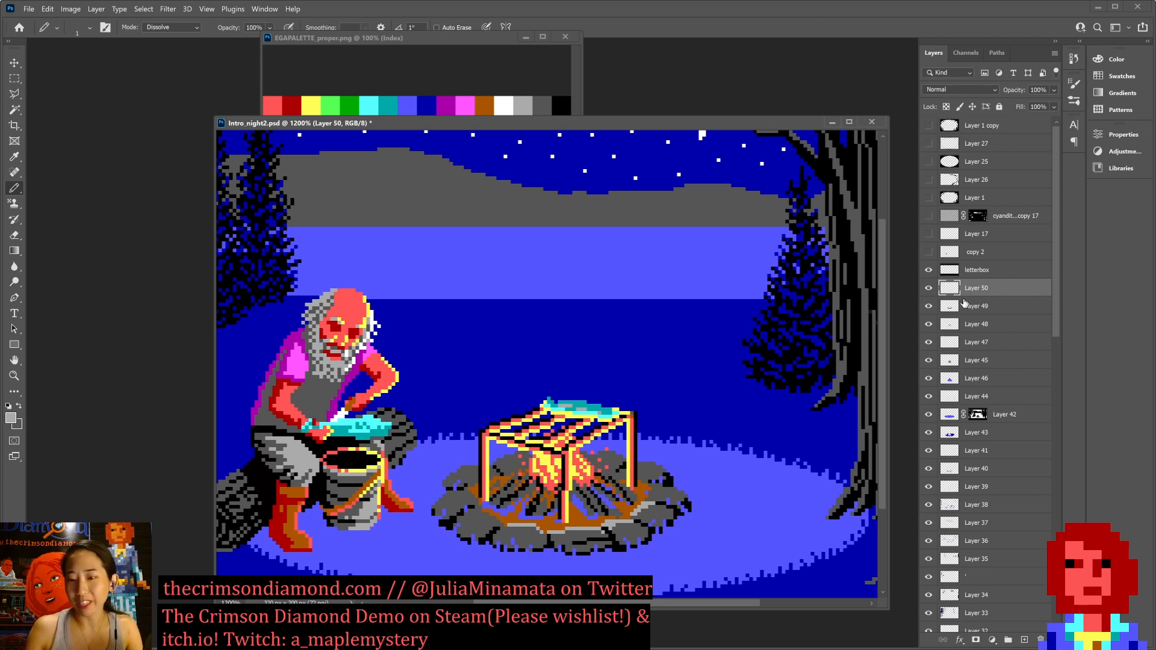
left_click(928, 288)
left_click(928, 288)
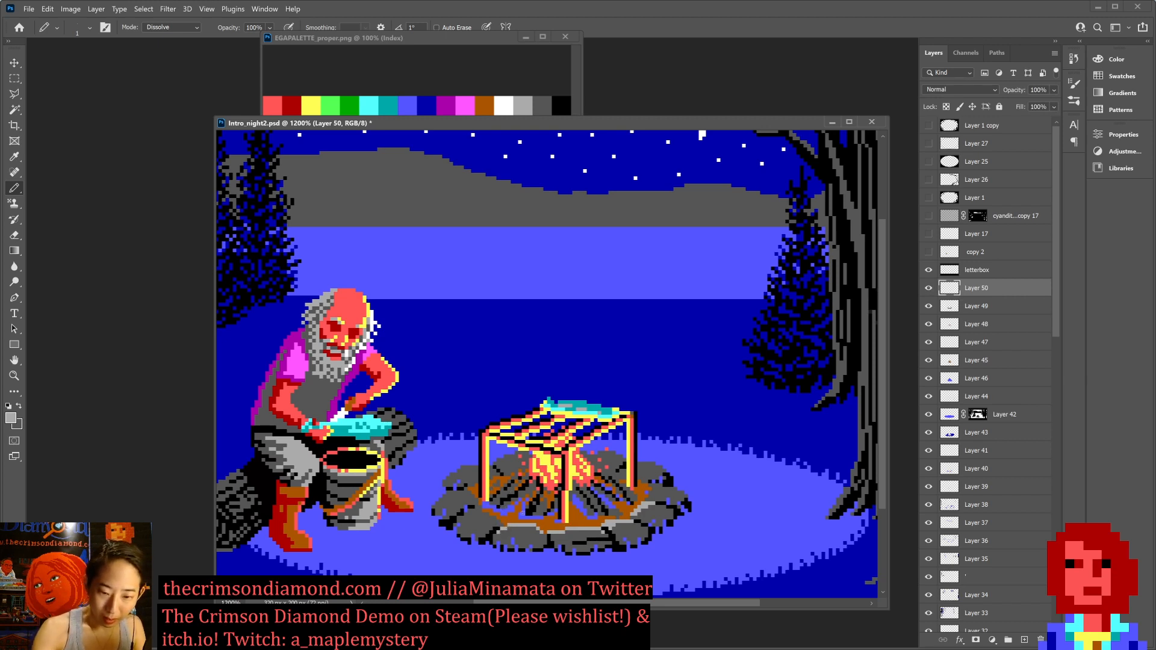
Thicken the light grey highlights on the front left and front middle rocks, and save the file.
left_click_drag(507, 528, 544, 535)
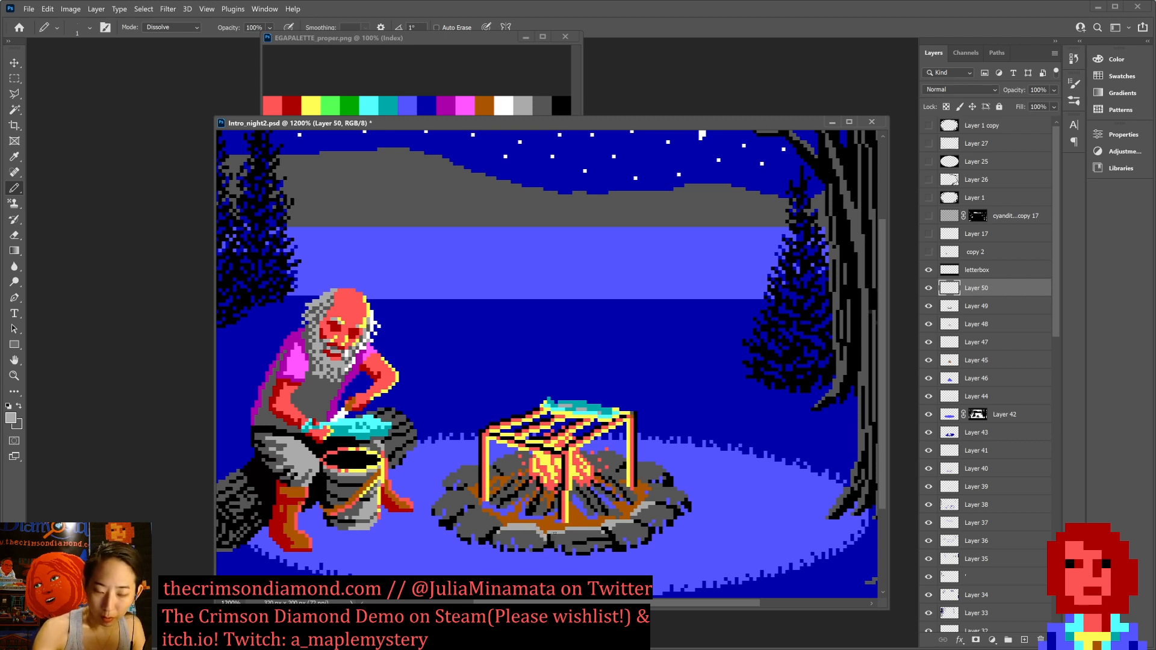
left_click_drag(552, 533, 604, 532)
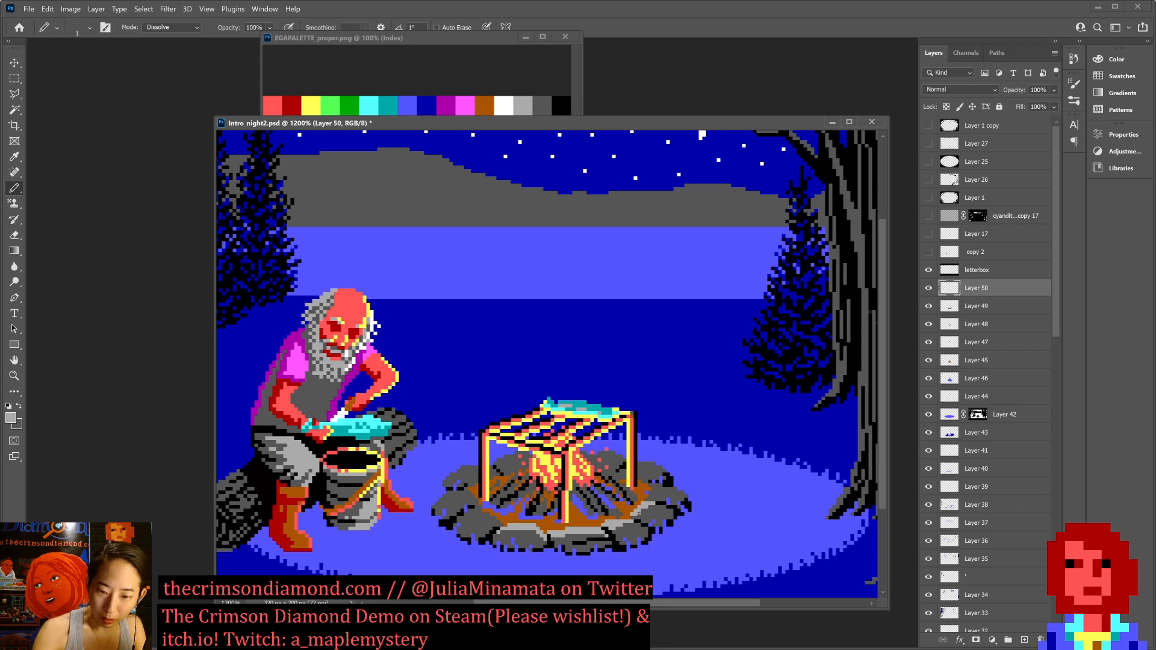
key("ctrl+s")
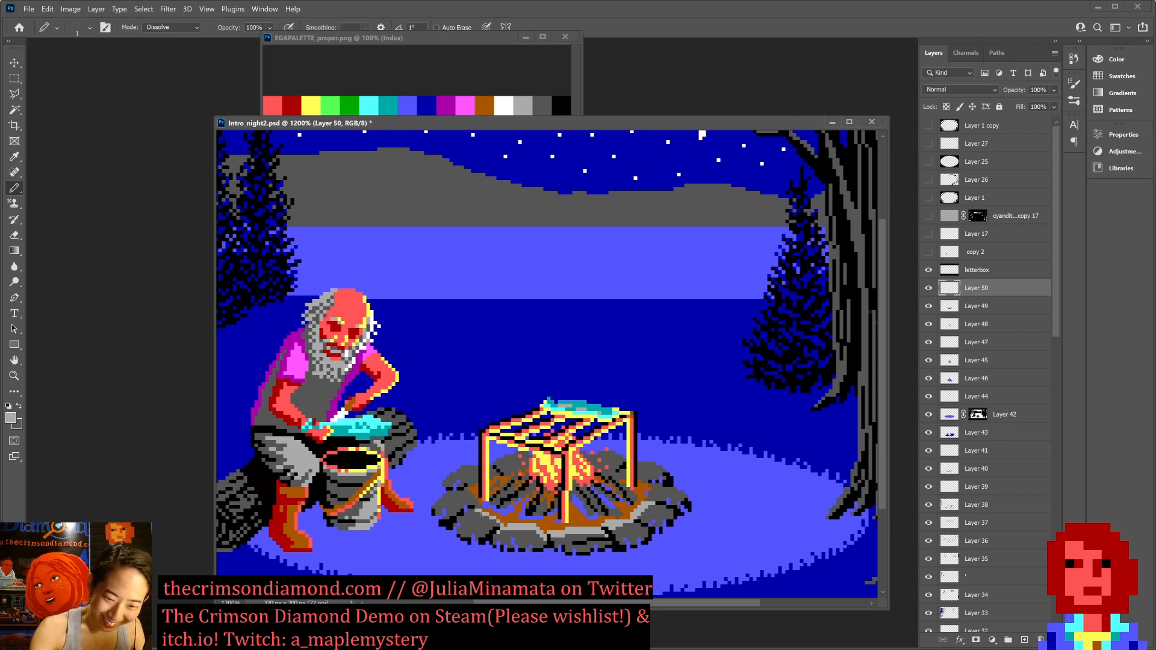
Extend the light grey highlights up the inner edges of the left and right rocks, touching up with dark grey.
left_click_drag(485, 515, 498, 525)
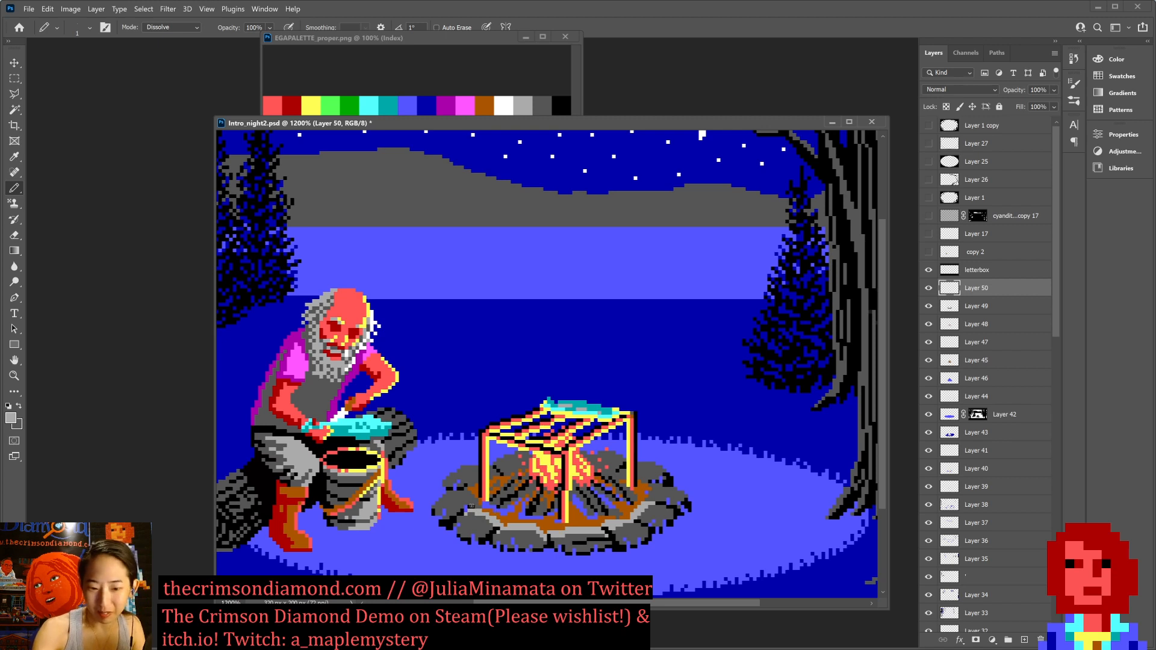
key("x")
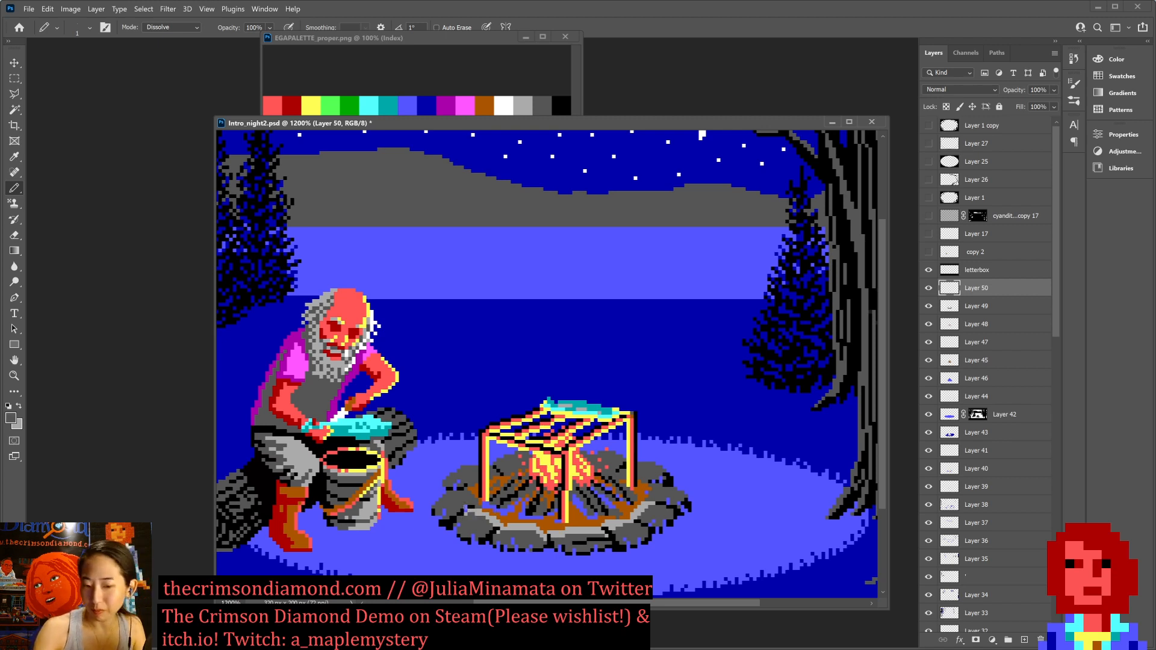
key("x")
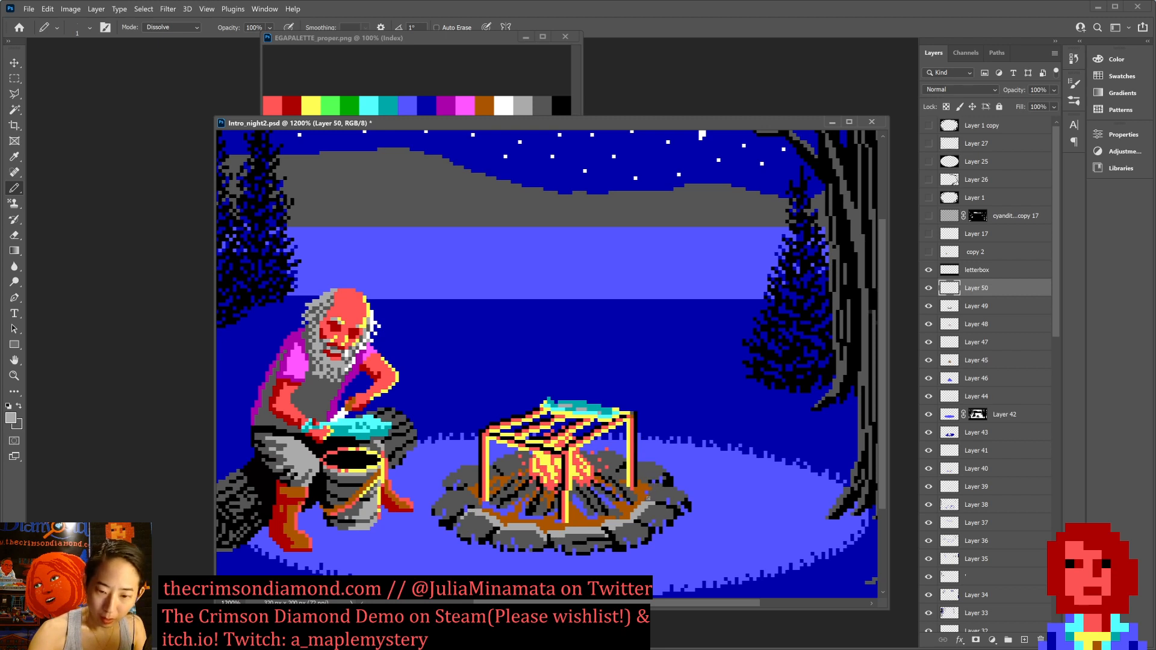
left_click_drag(649, 499, 657, 489)
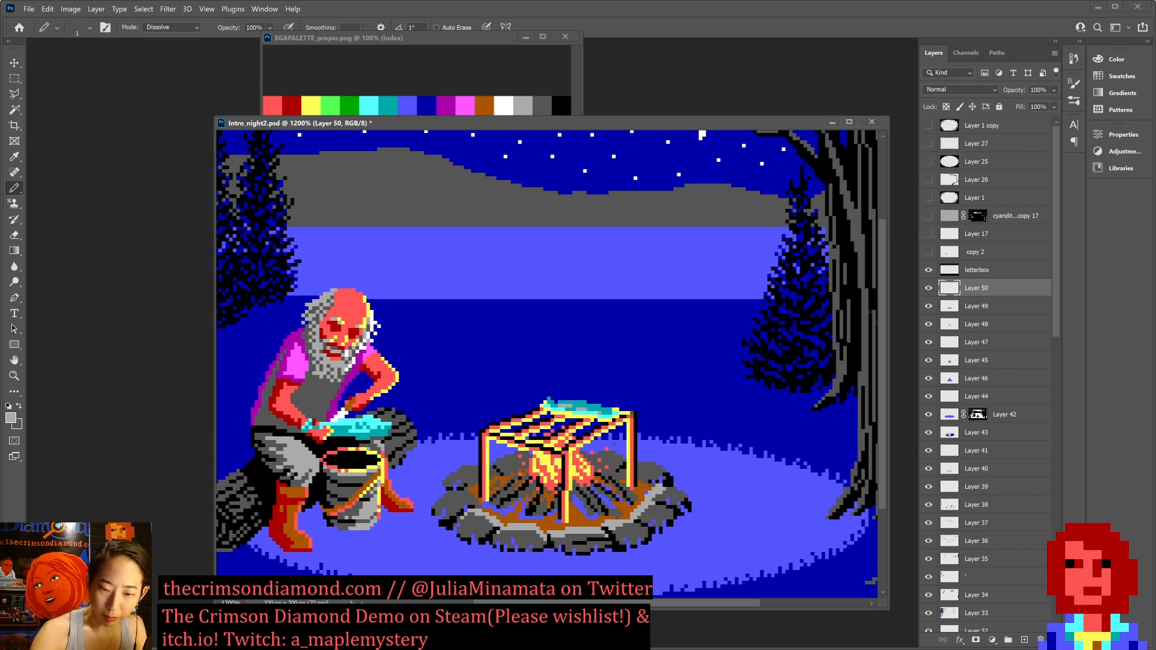
Trace a yellow firelight rim along the inner edge of the front rocks, using the flame's yellow, and save the file.
left_click(573, 489, "alt")
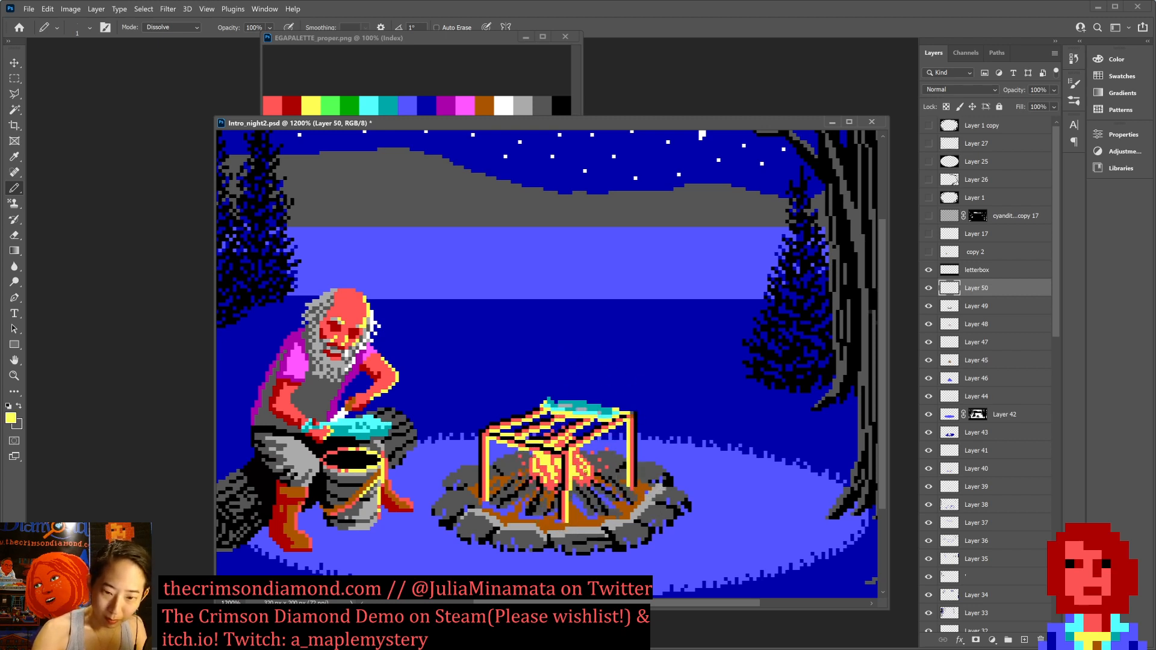
left_click_drag(568, 529, 600, 529)
left_click(602, 531)
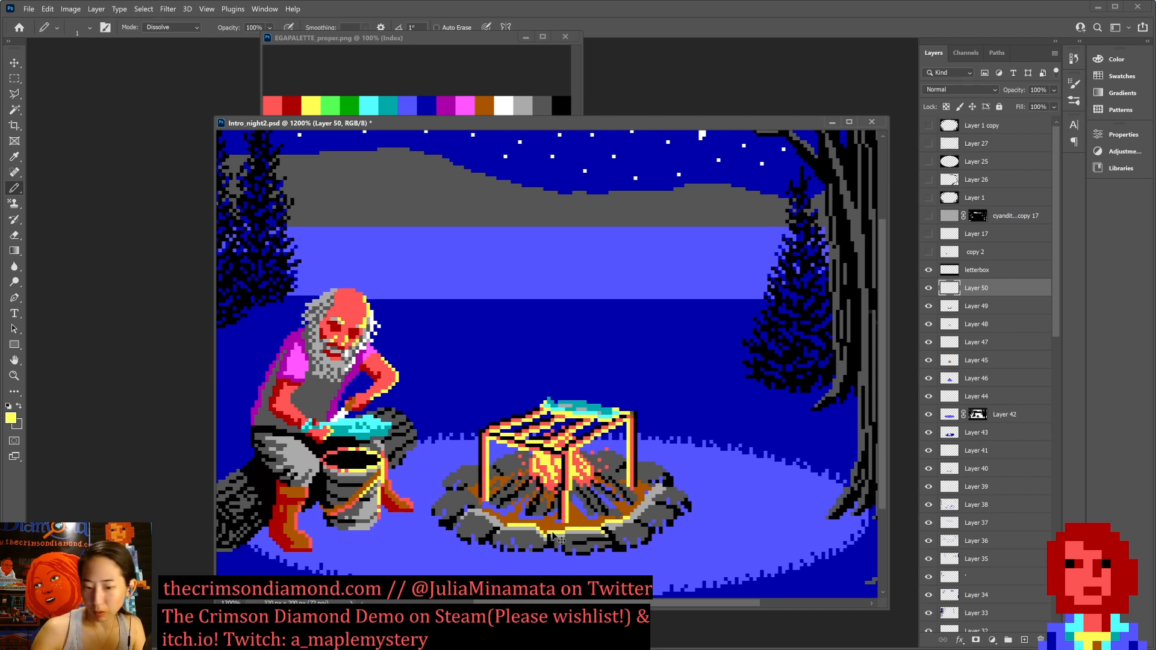
key("ctrl+s")
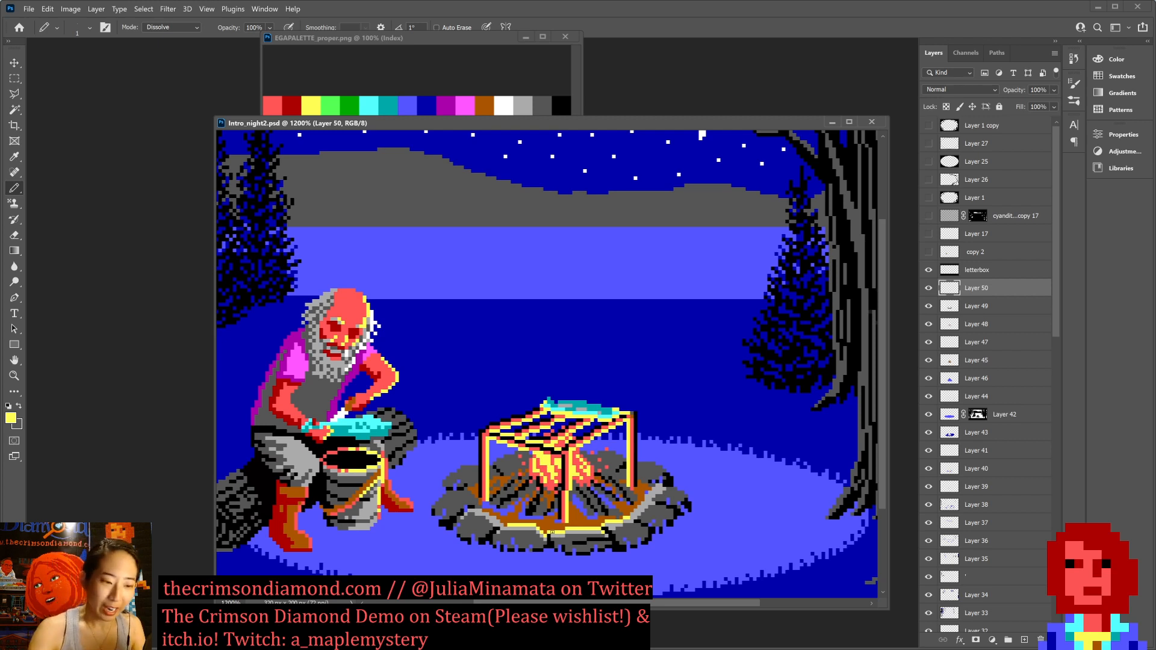
Extend the yellow rim light onto the left and right rocks, touching up its edges with dark and light grey pixels.
left_click(482, 510)
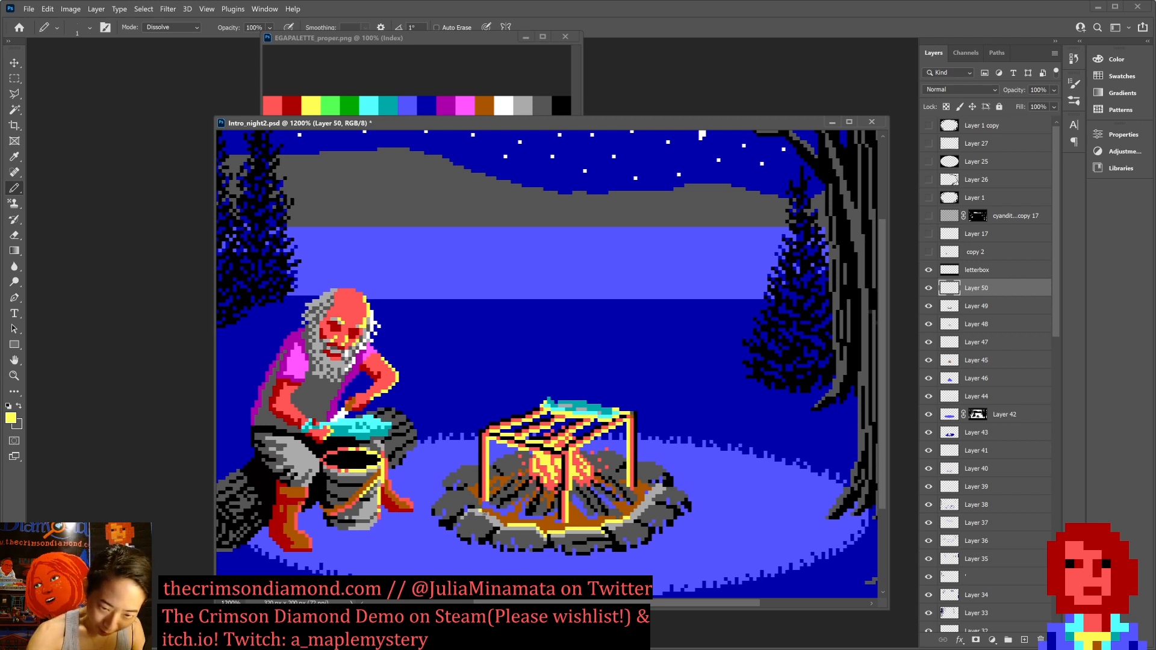
left_click(487, 514)
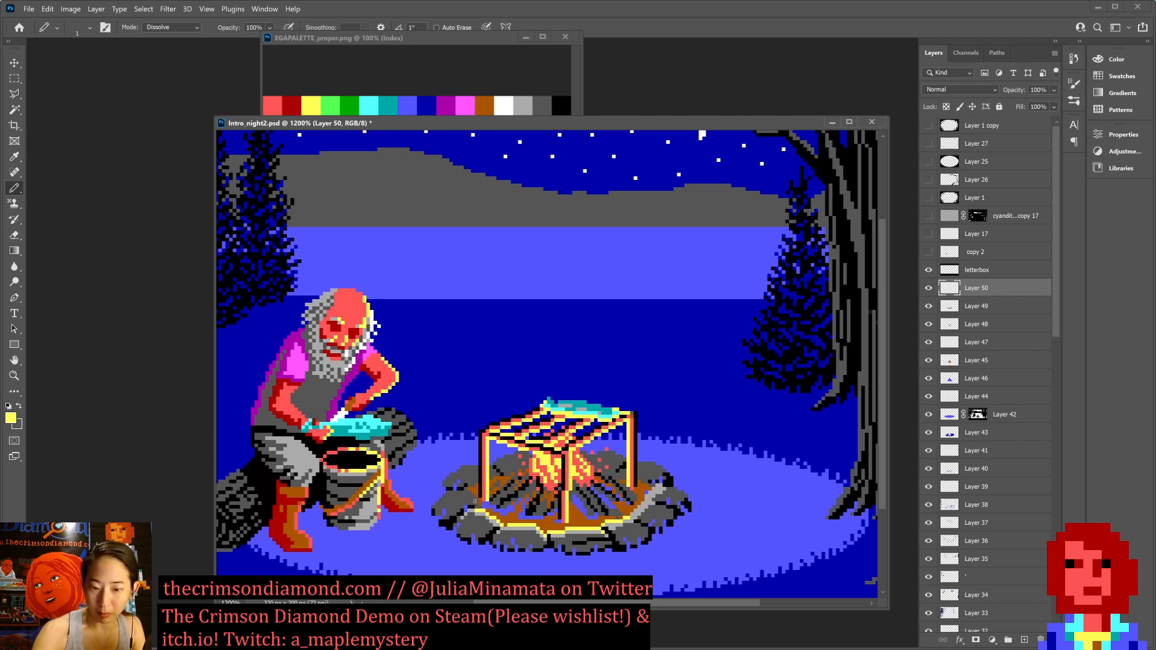
key("x")
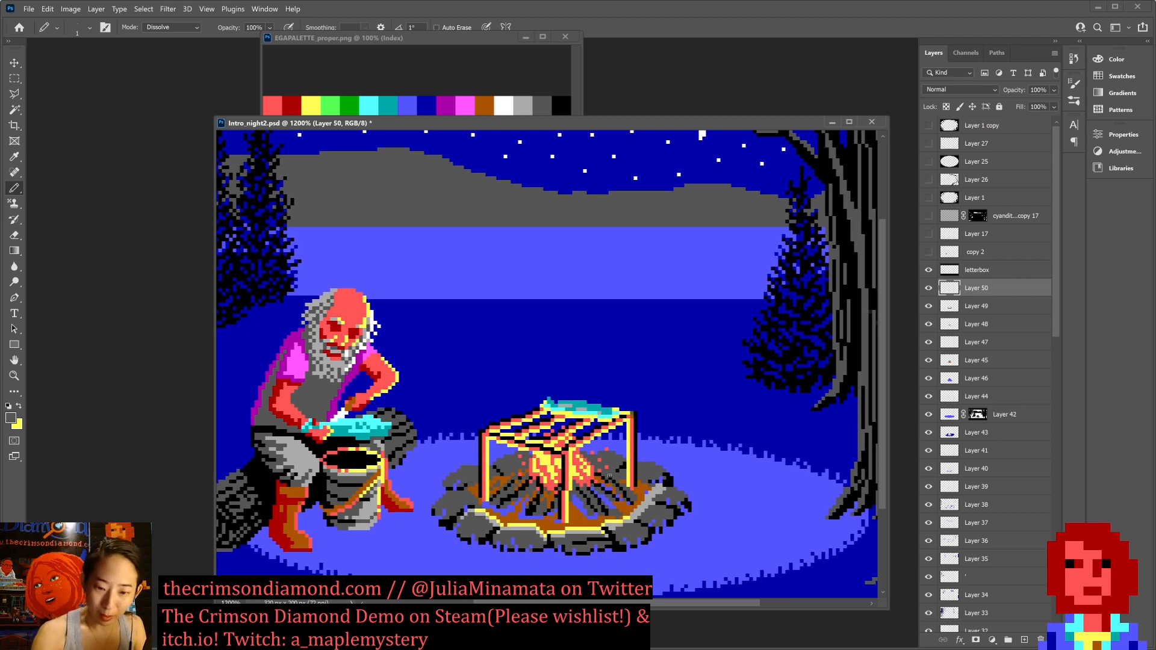
key("x")
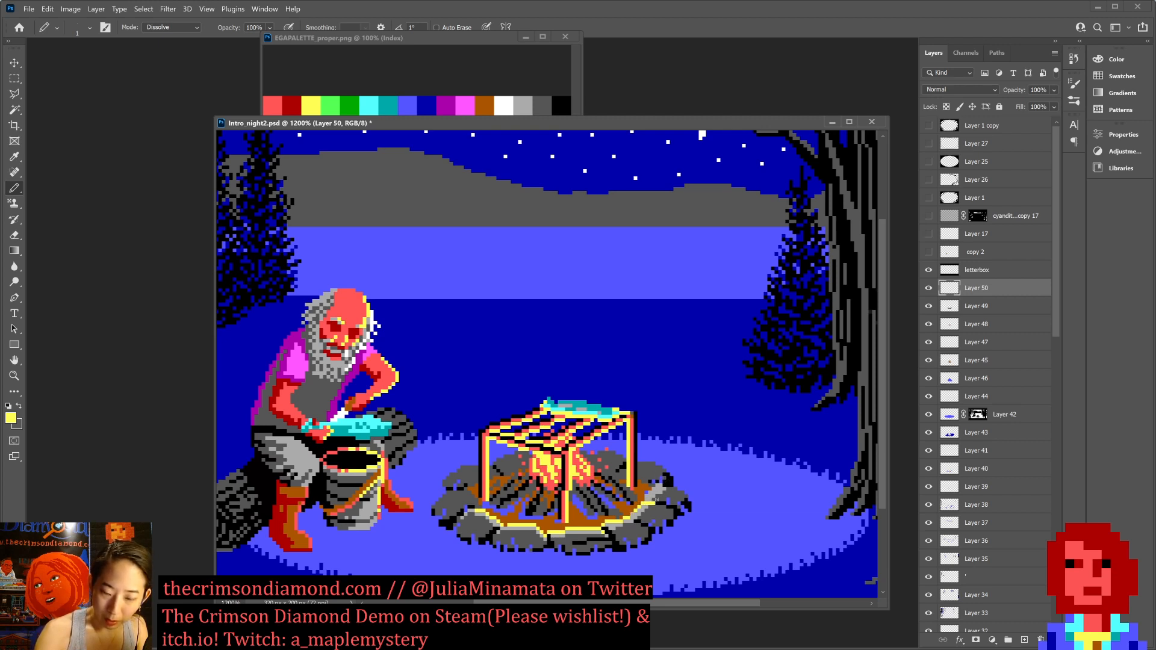
key("x")
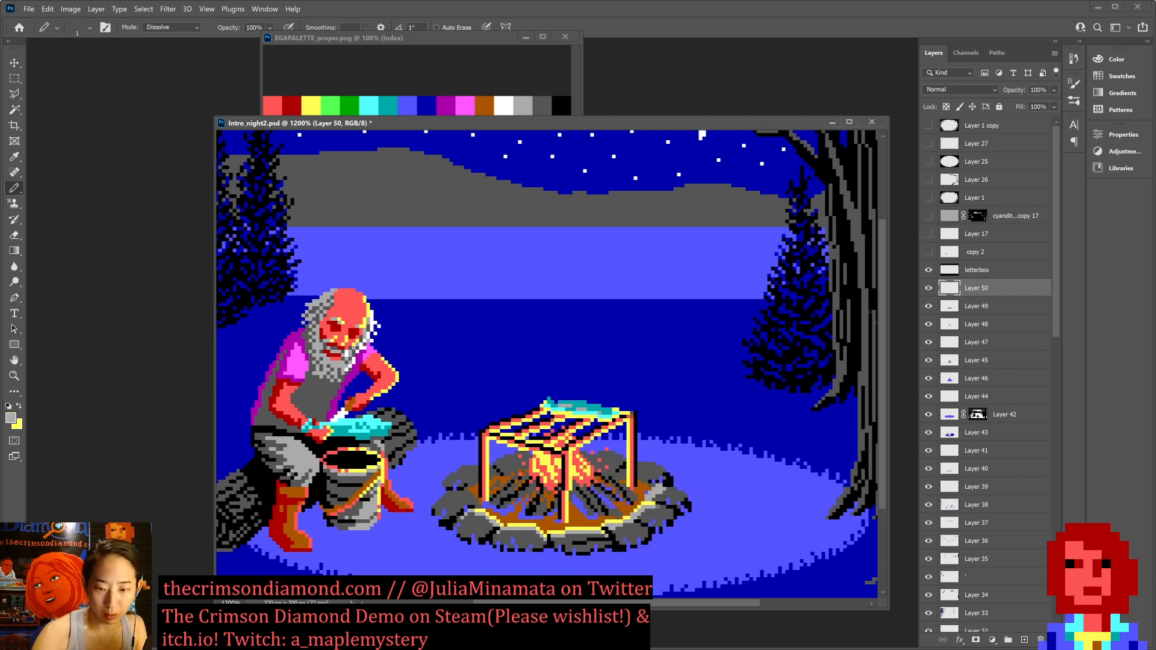
key("x")
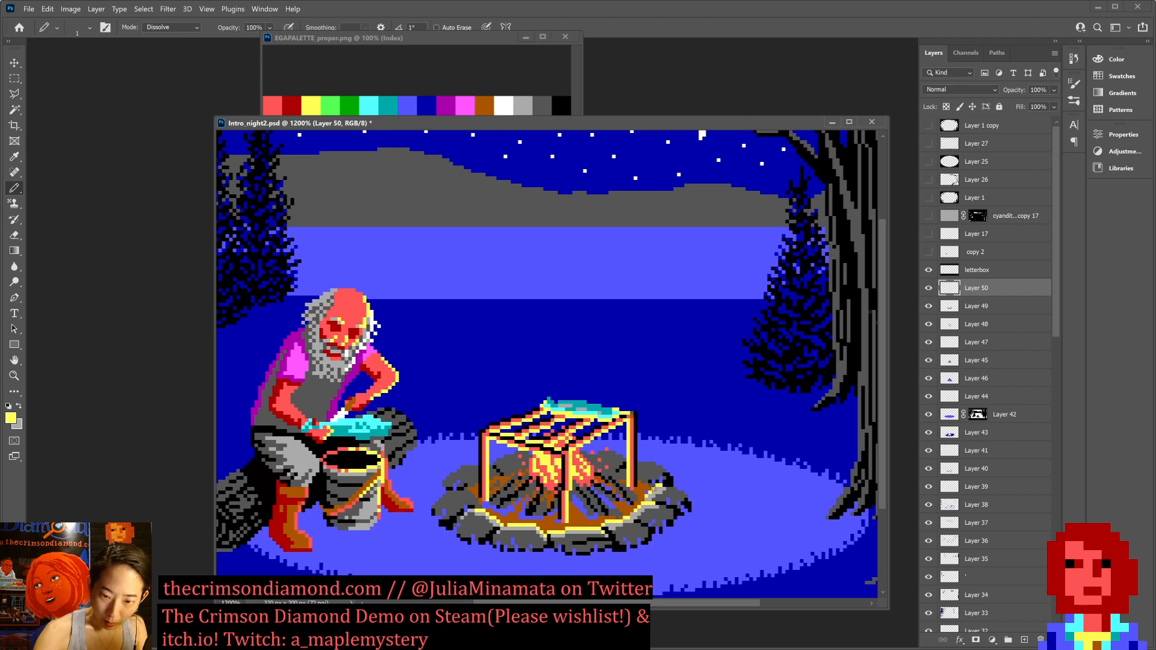
key("x")
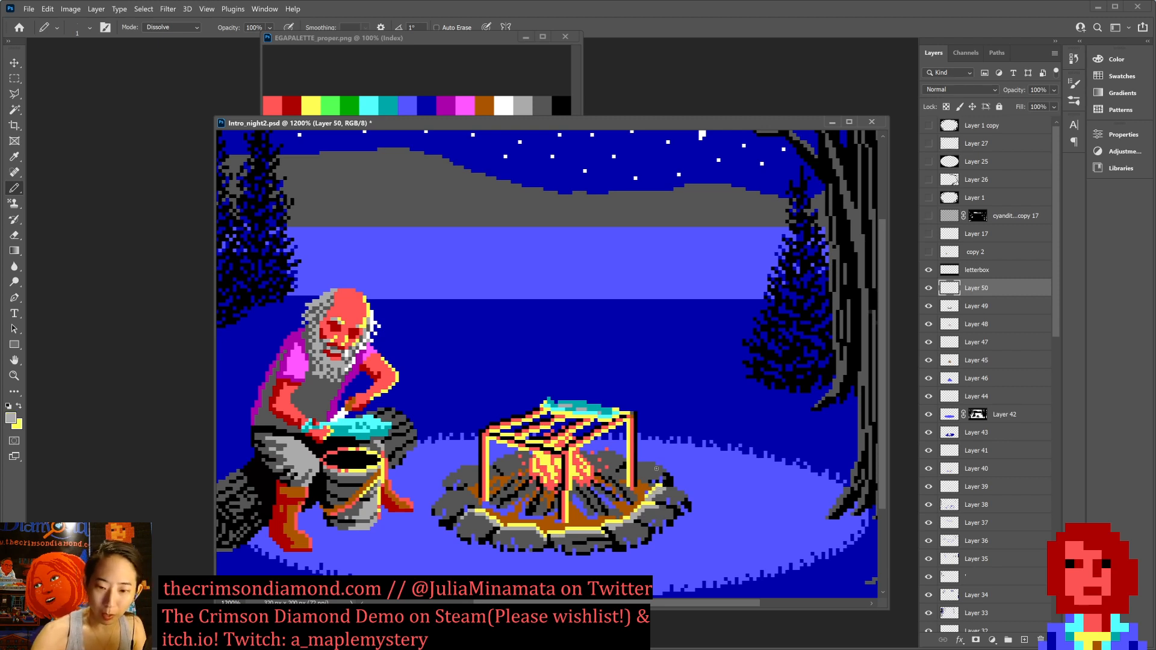
Retouch the right rock beside the yellow rim in dark grey, and save the file.
left_click(669, 496, "alt")
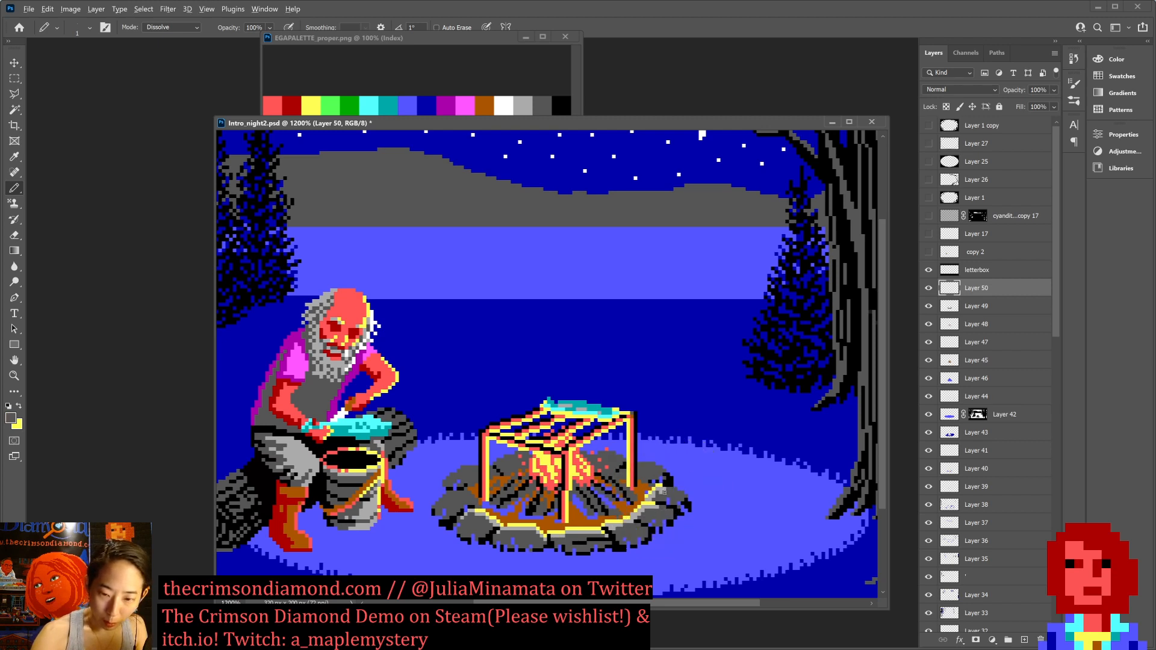
left_click_drag(660, 492, 667, 492)
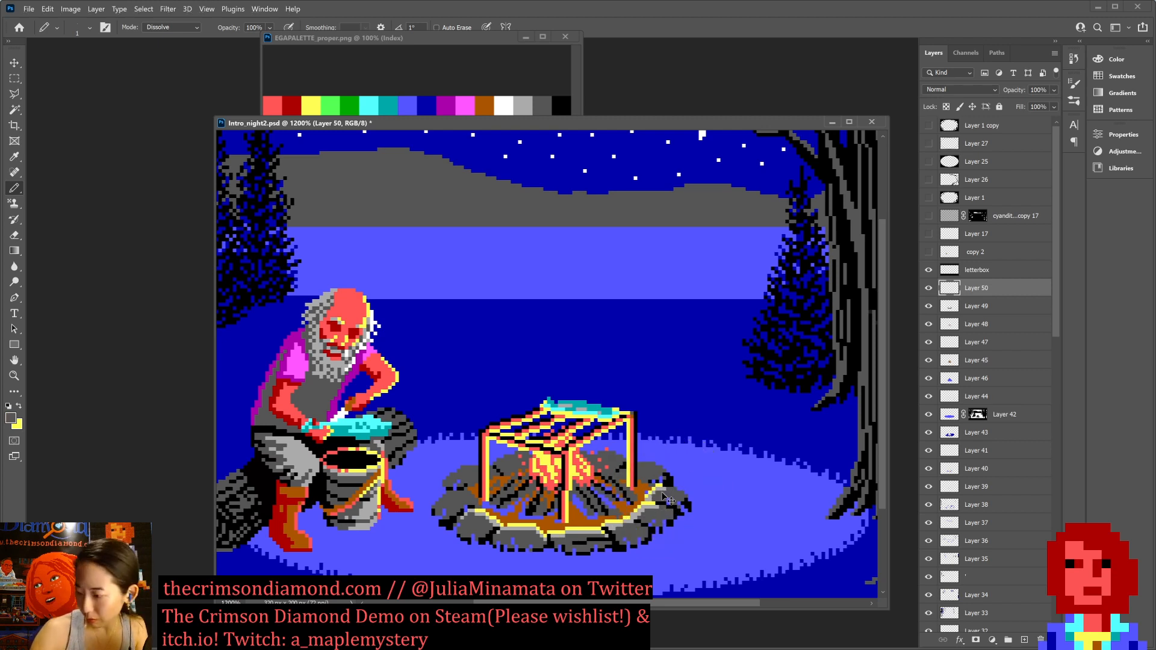
key("ctrl+s")
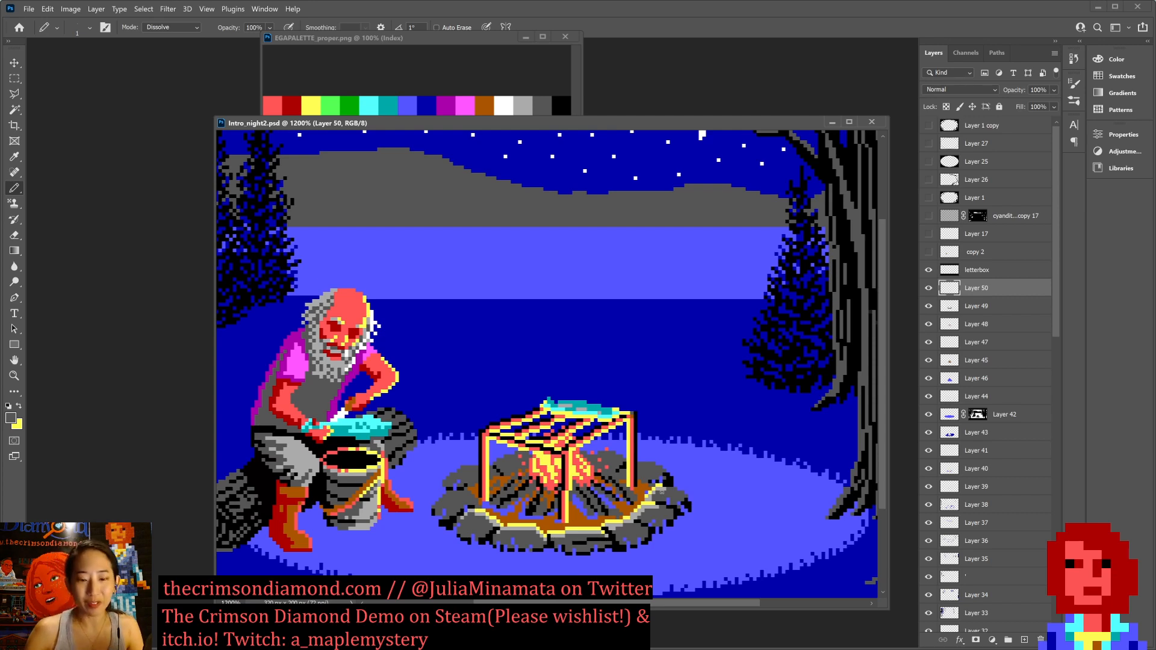
Check the fire pit at different magnifications, touch up a front right rock with a dark grey pixel, and save the file.
scroll(661, 492, "down", 3)
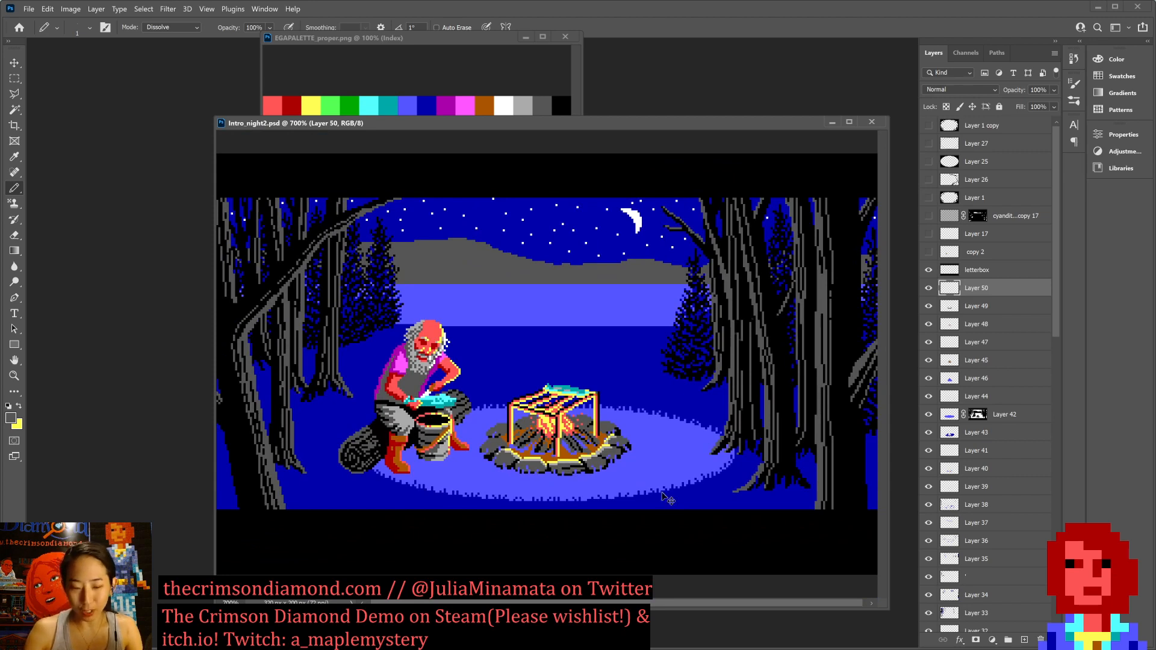
scroll(662, 493, "up", 3)
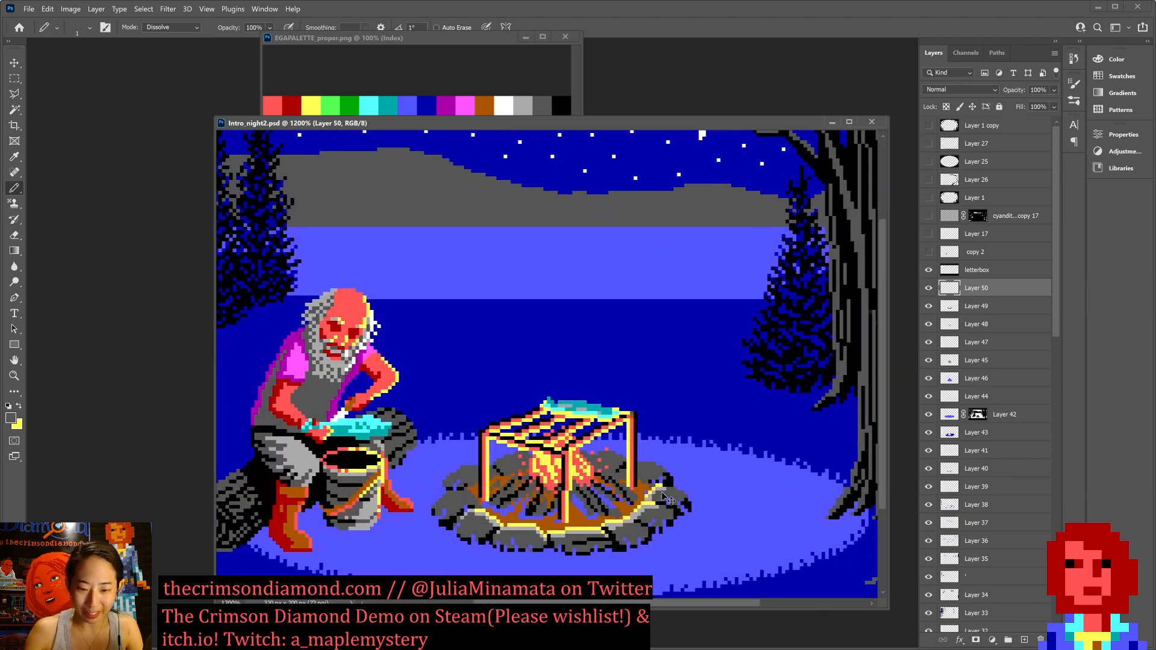
scroll(663, 494, "up", 1)
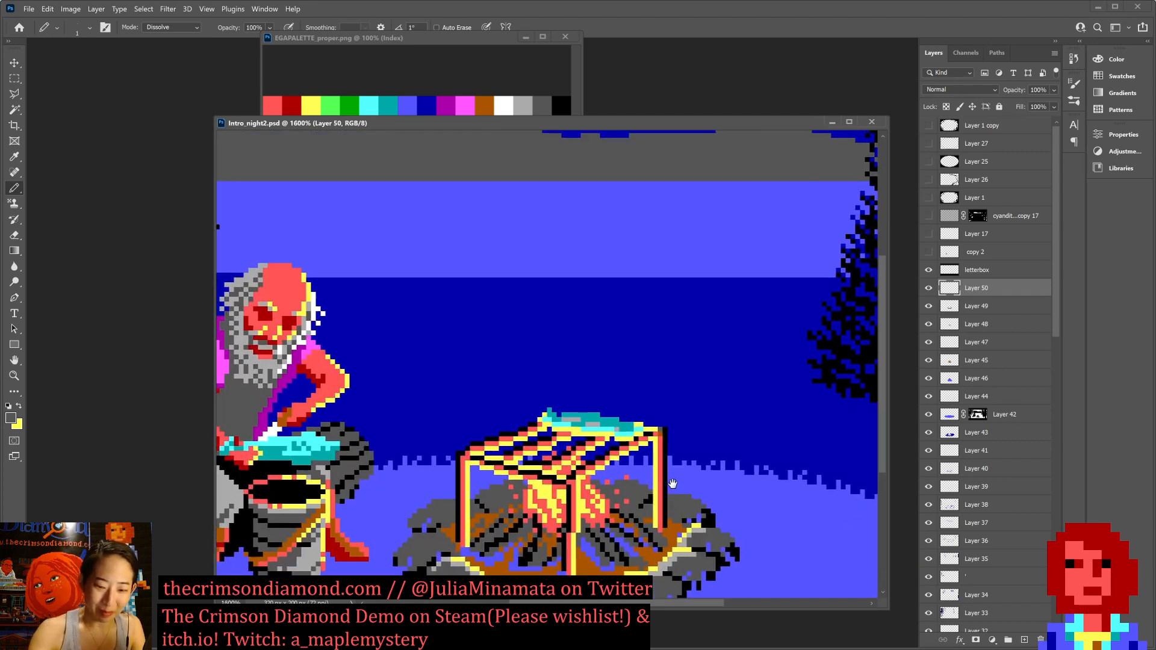
scroll(661, 493, "down", 3)
left_click(595, 484)
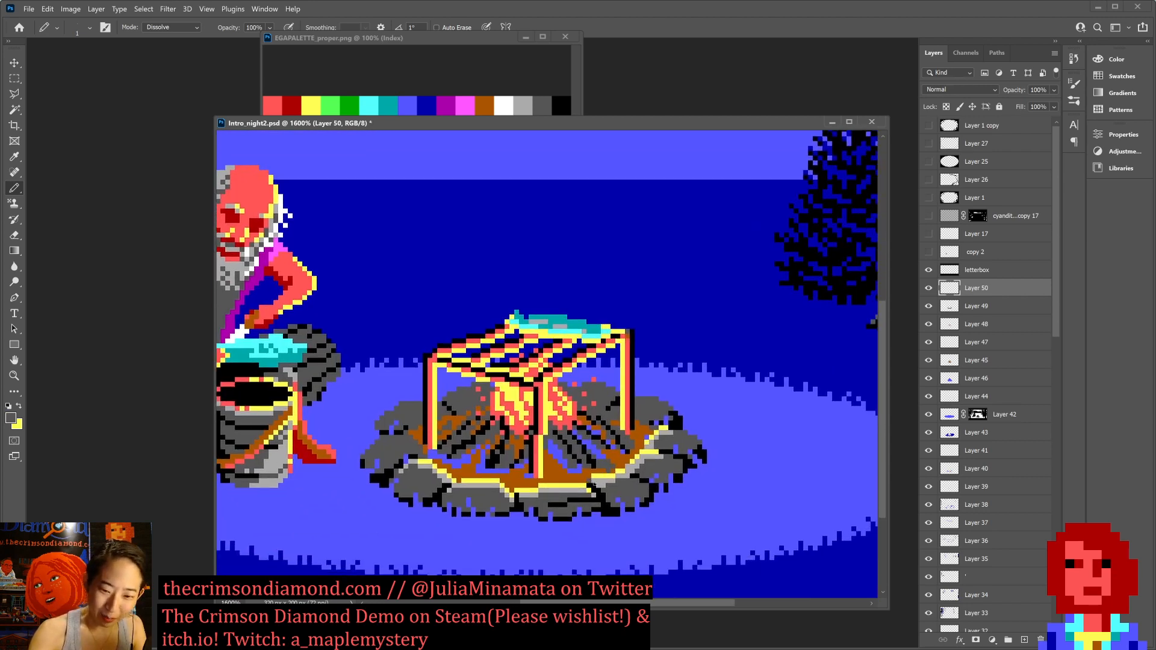
key("ctrl+s")
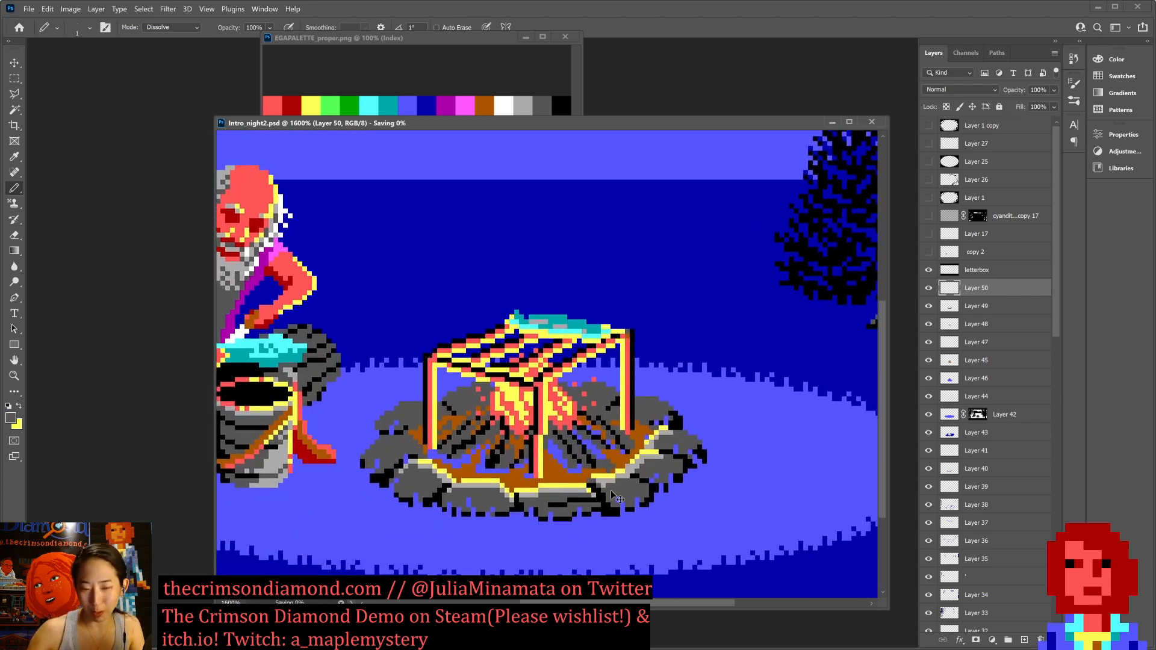
Flip the whole Intro_night2.psd canvas horizontally to view the campfire scene mirrored.
scroll(611, 491, "down", 2)
scroll(611, 491, "down", 1)
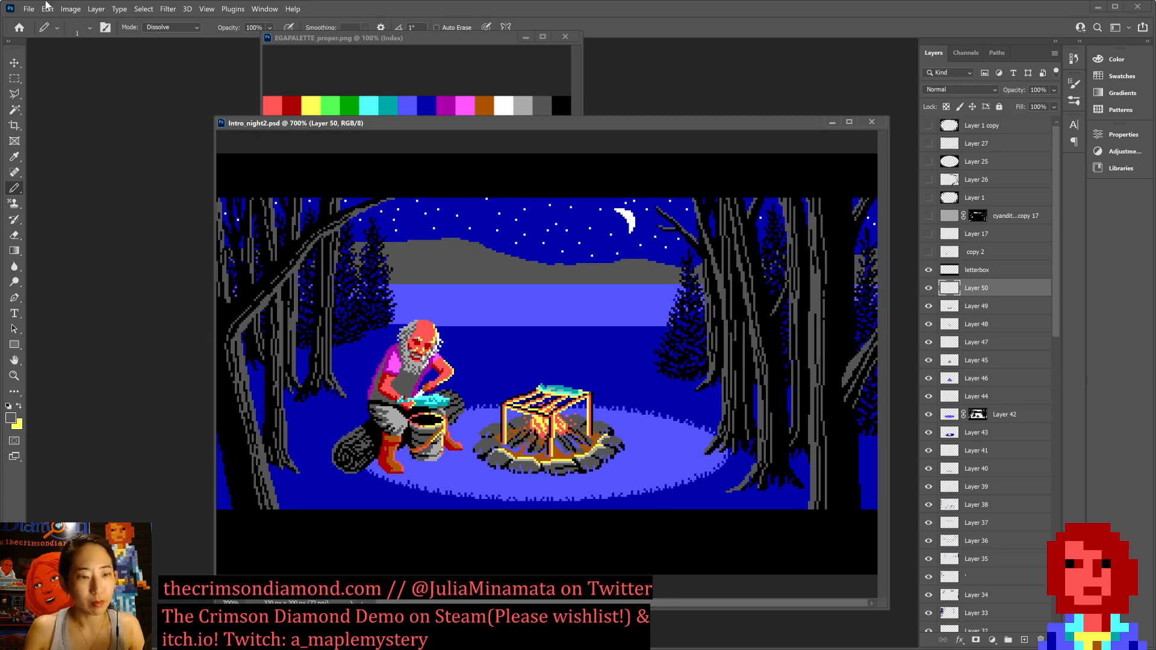
left_click(70, 9)
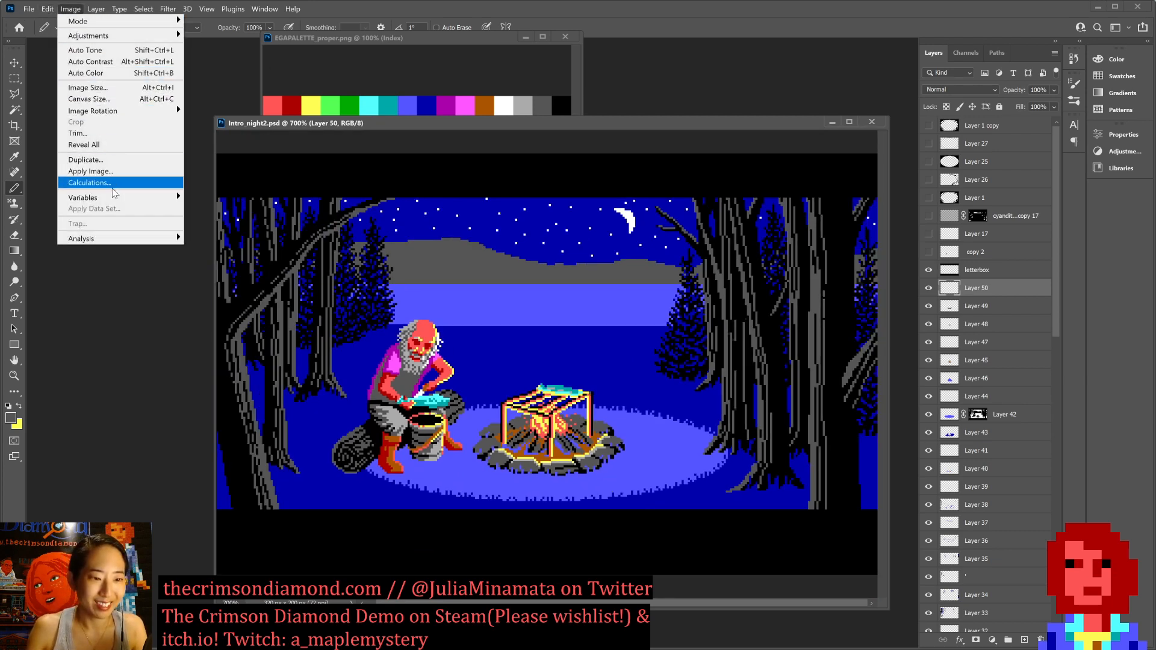
mouse_move(117, 110)
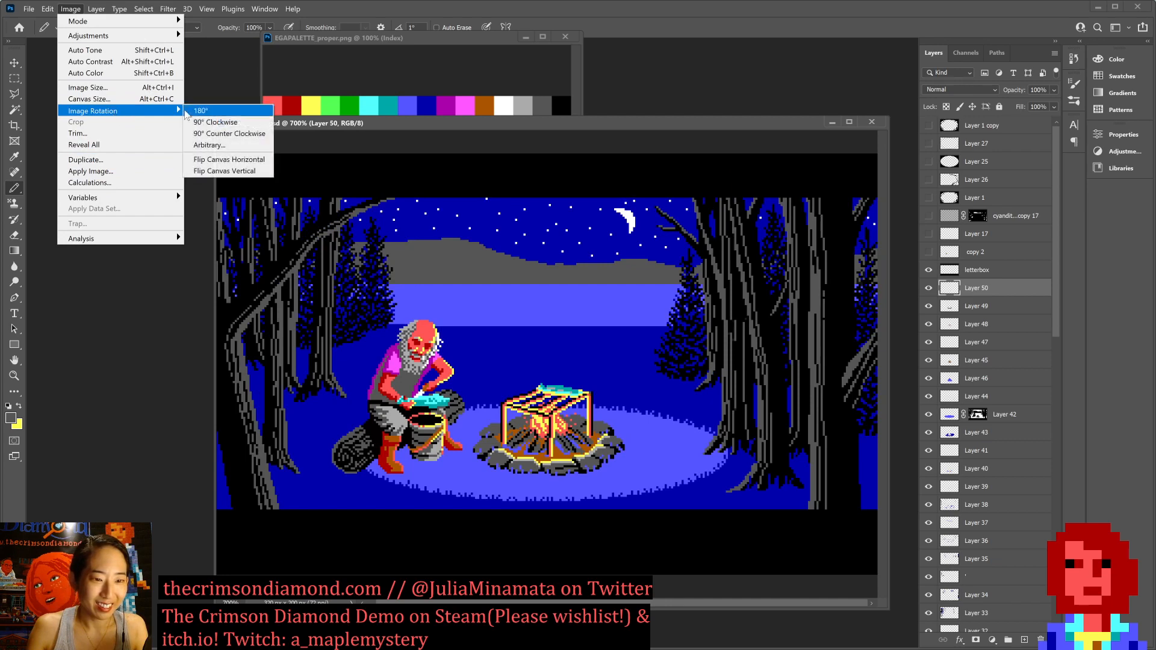
left_click(244, 161)
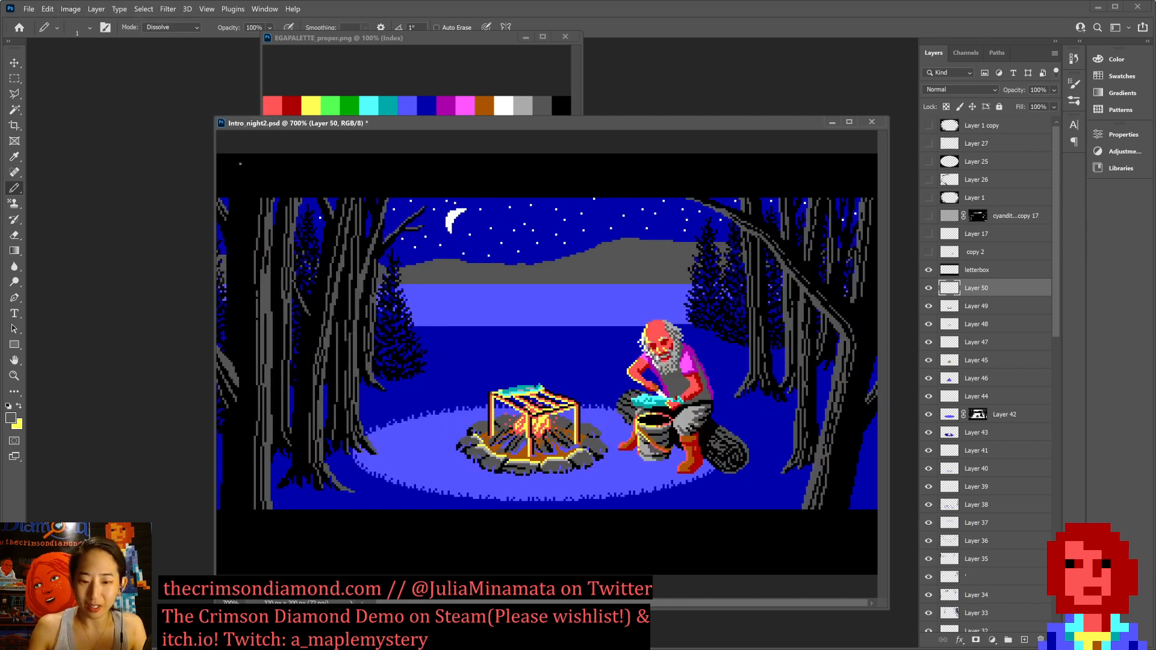
Retouch the outer end of the mirrored fire ring's left rock rim in light grey, and save the file.
key("ctrl+plus")
key("ctrl+plus")
key("ctrl+plus")
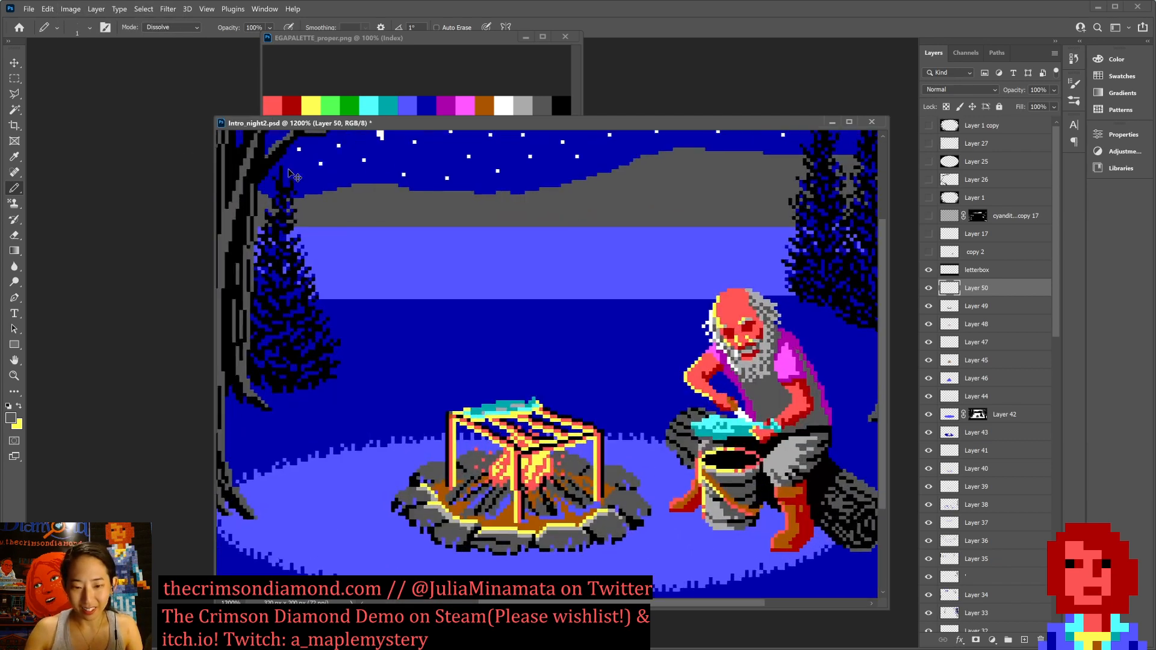
key("ctrl+plus")
key("space")
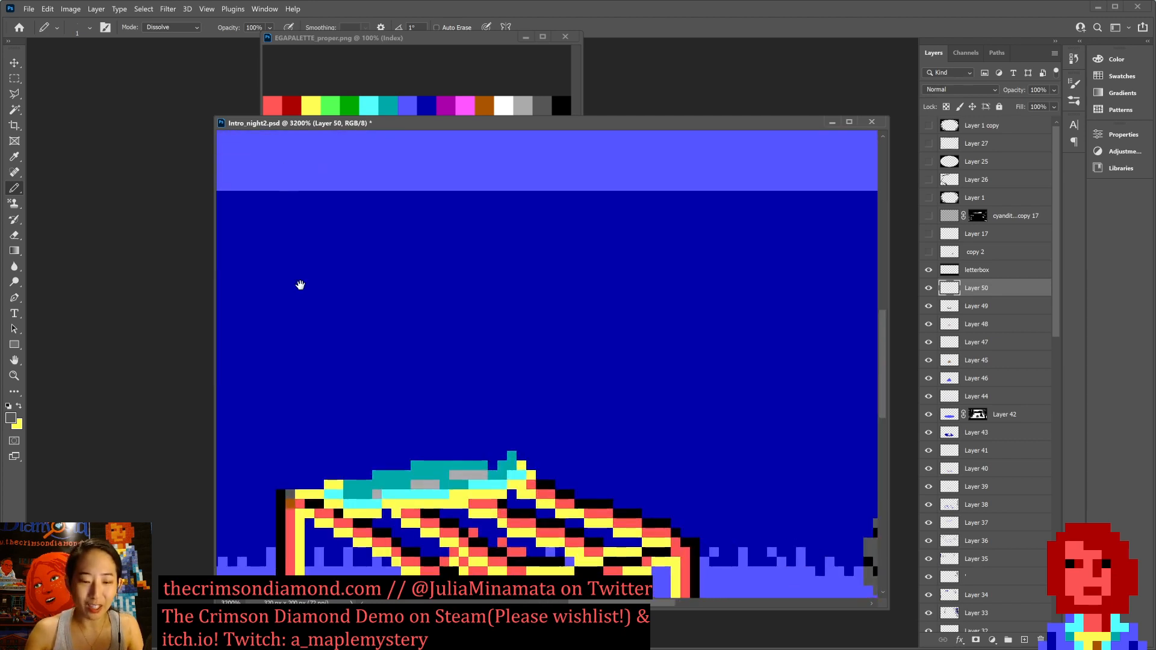
left_click_drag(331, 422, 378, 258)
key("ctrl+minus")
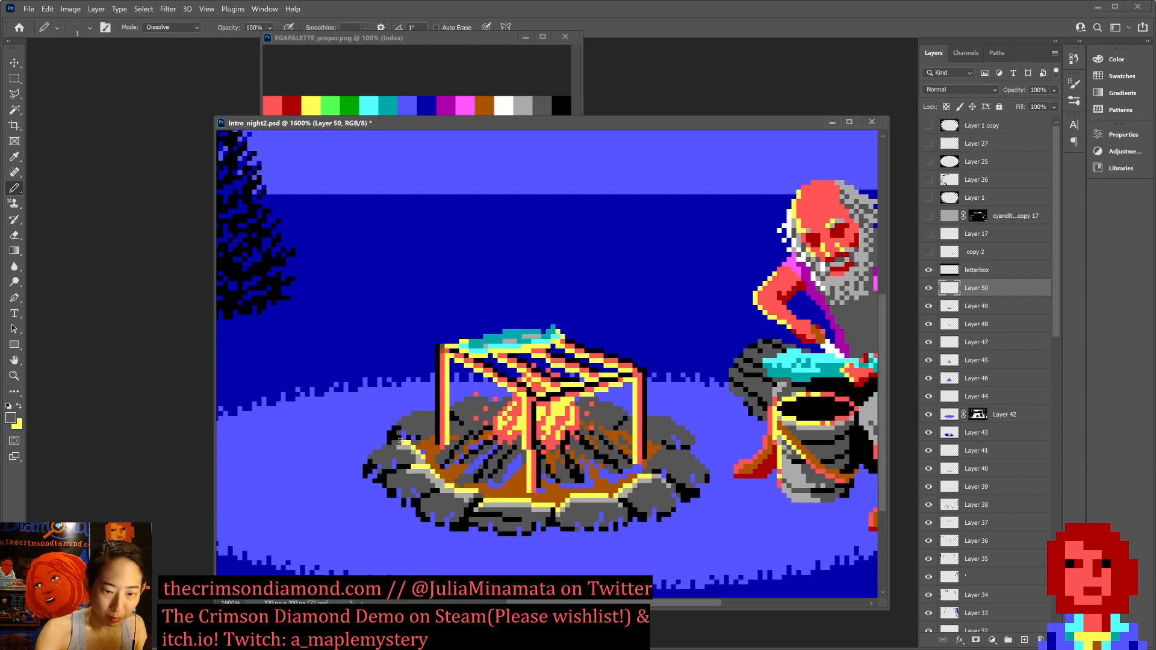
key("x")
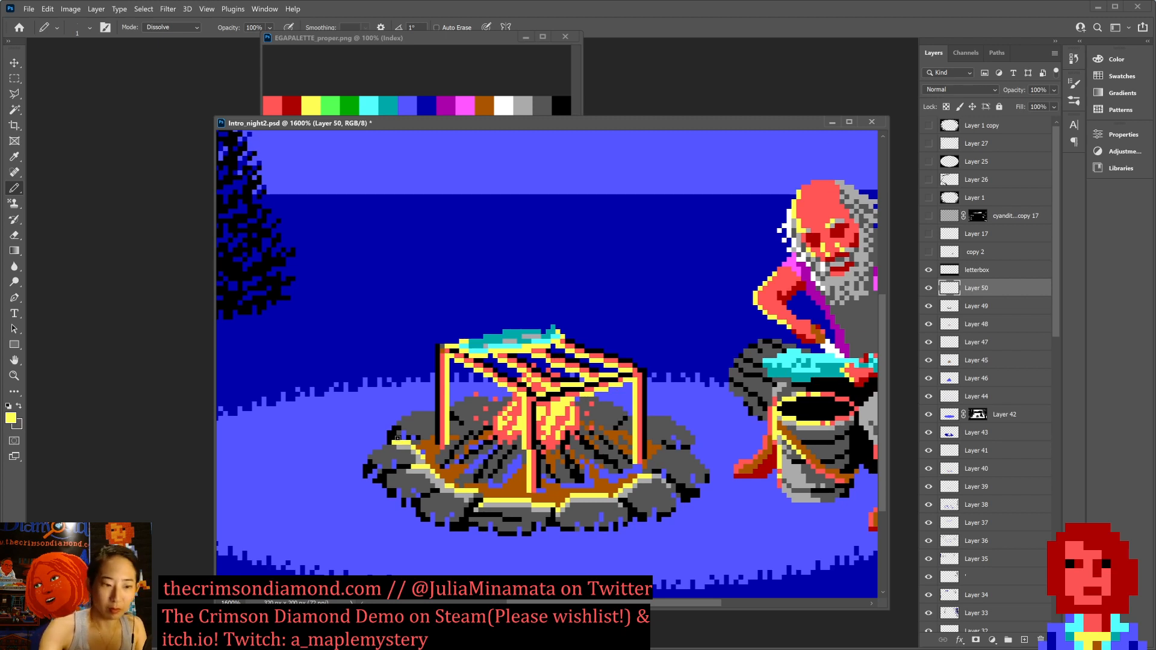
key("x")
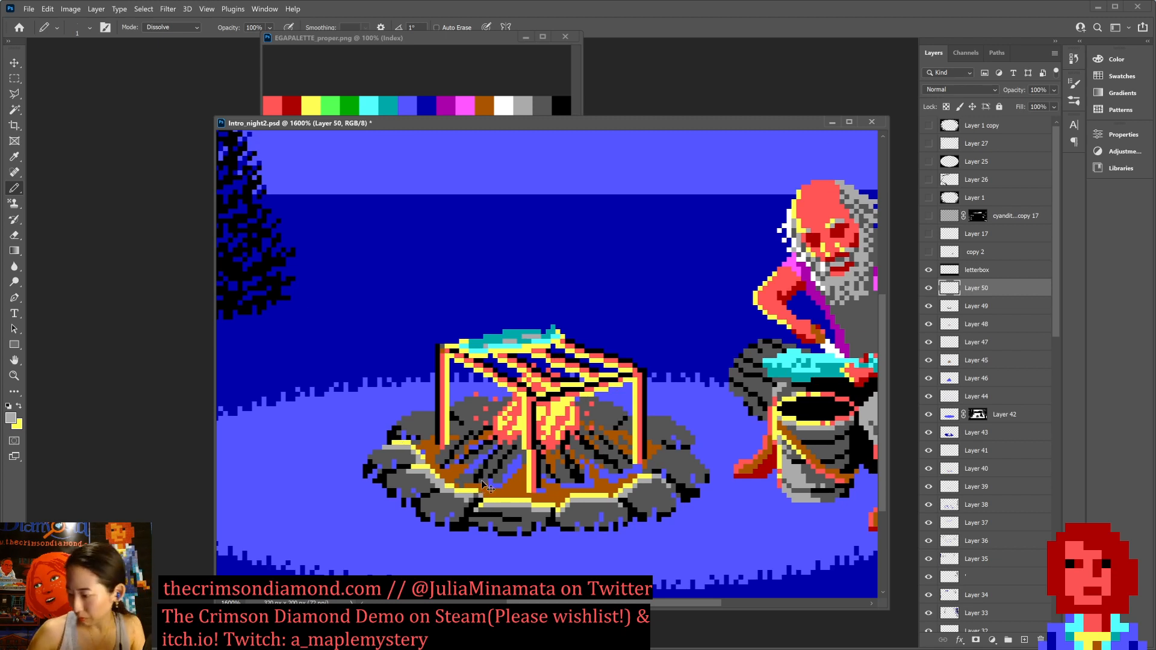
key("ctrl+s")
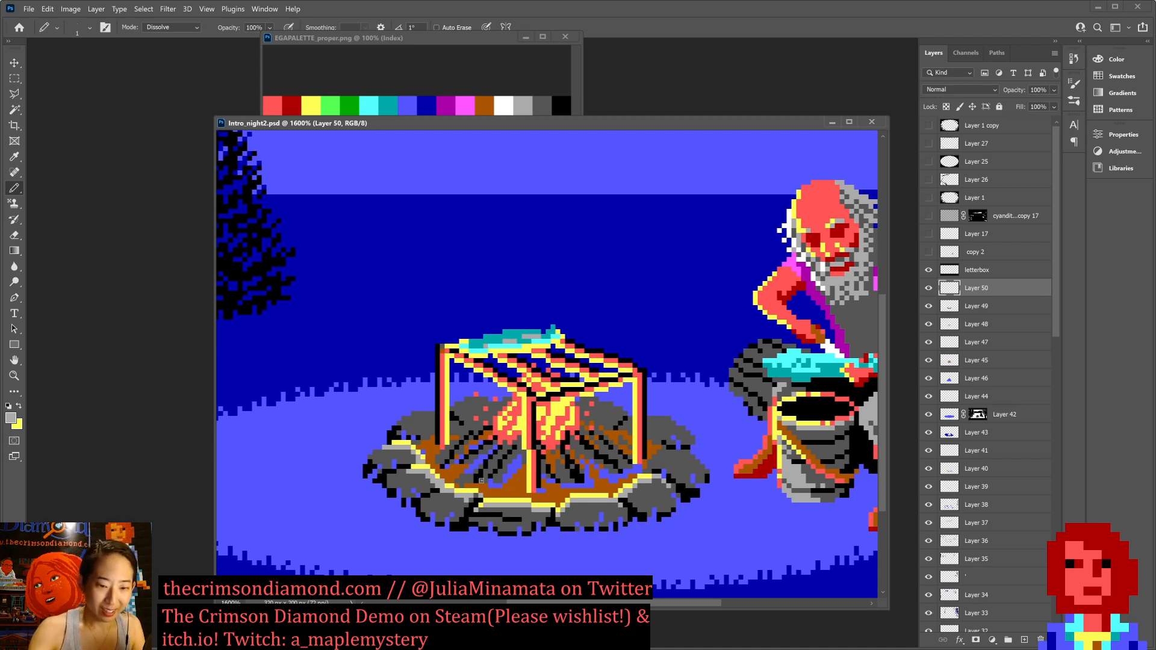
Try a yellow rim with light grey pixels on the back-left rock beside the grill leg, and erase it.
key("x")
left_click_drag(414, 430, 426, 434)
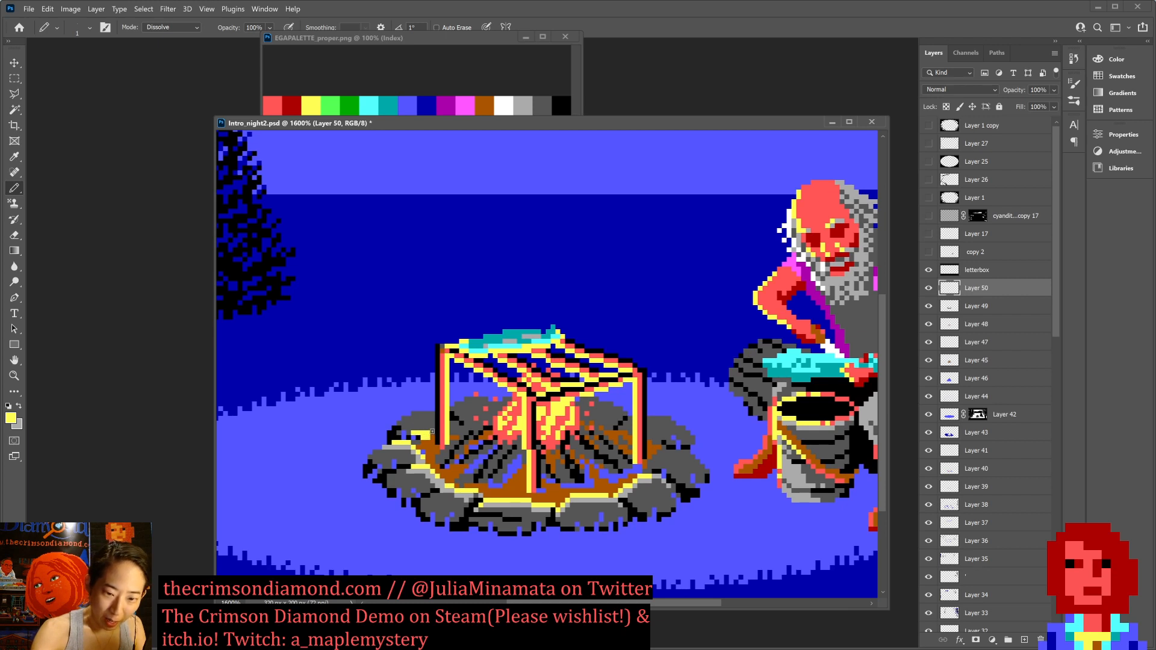
left_click(426, 430)
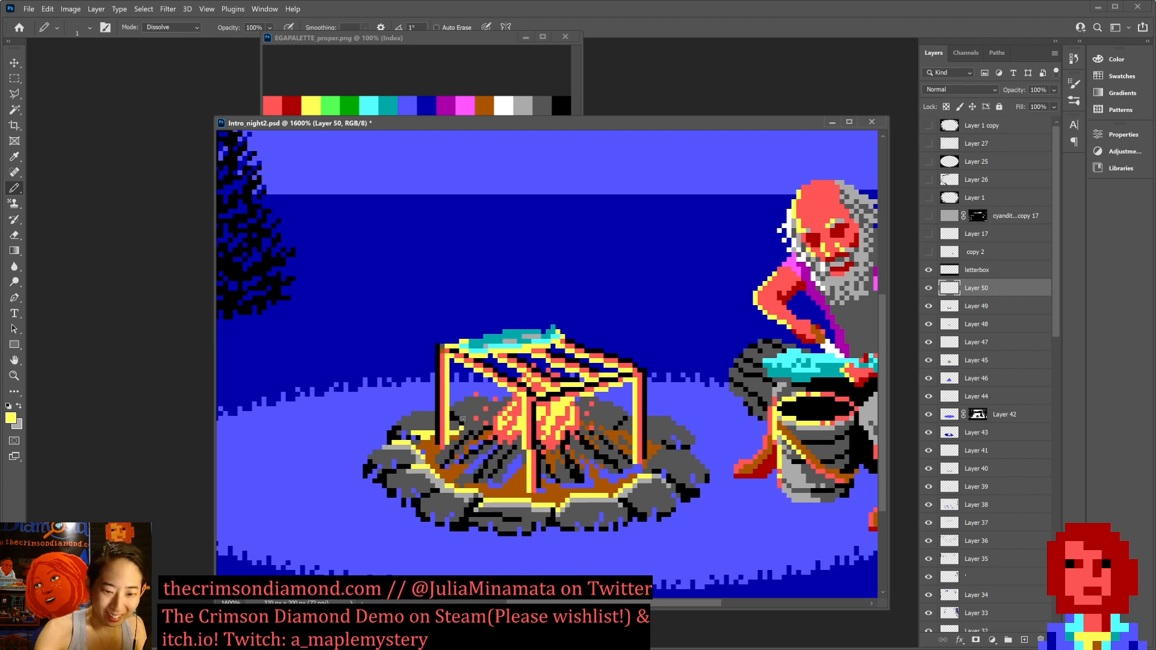
key("x")
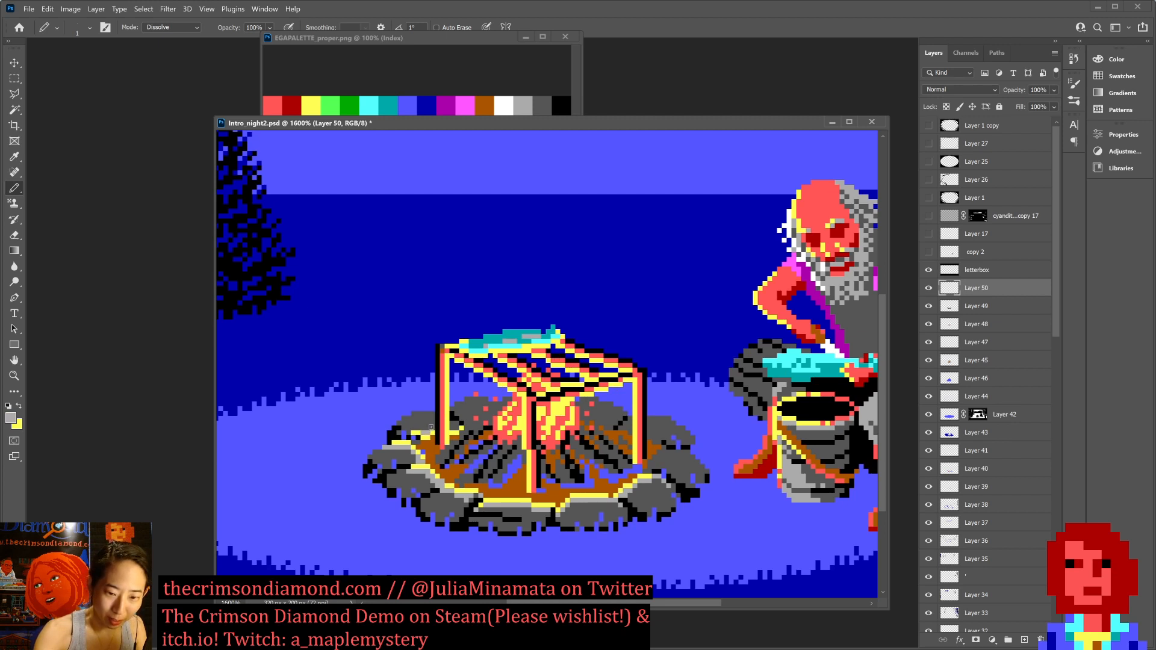
left_click(433, 427)
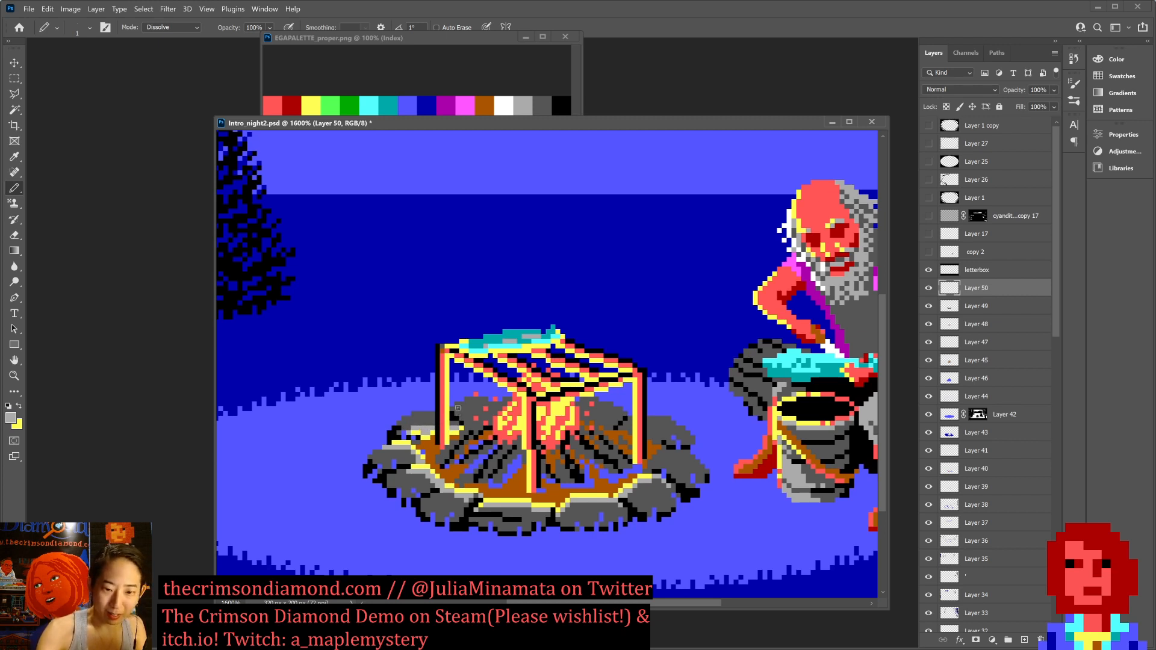
key("x")
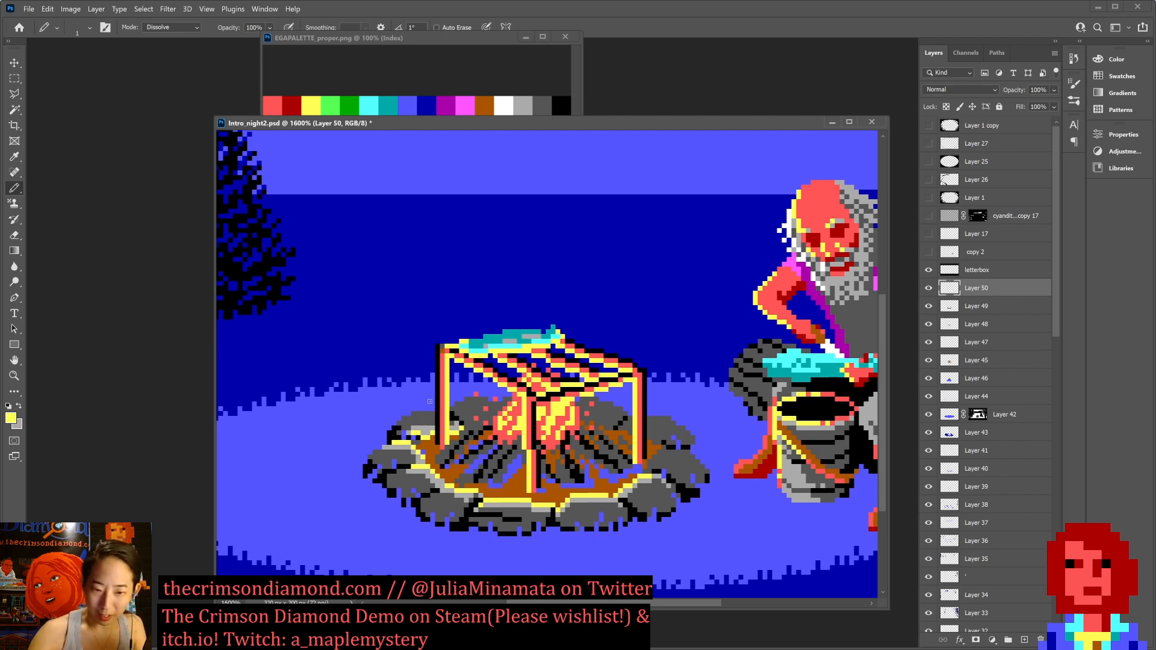
key("e")
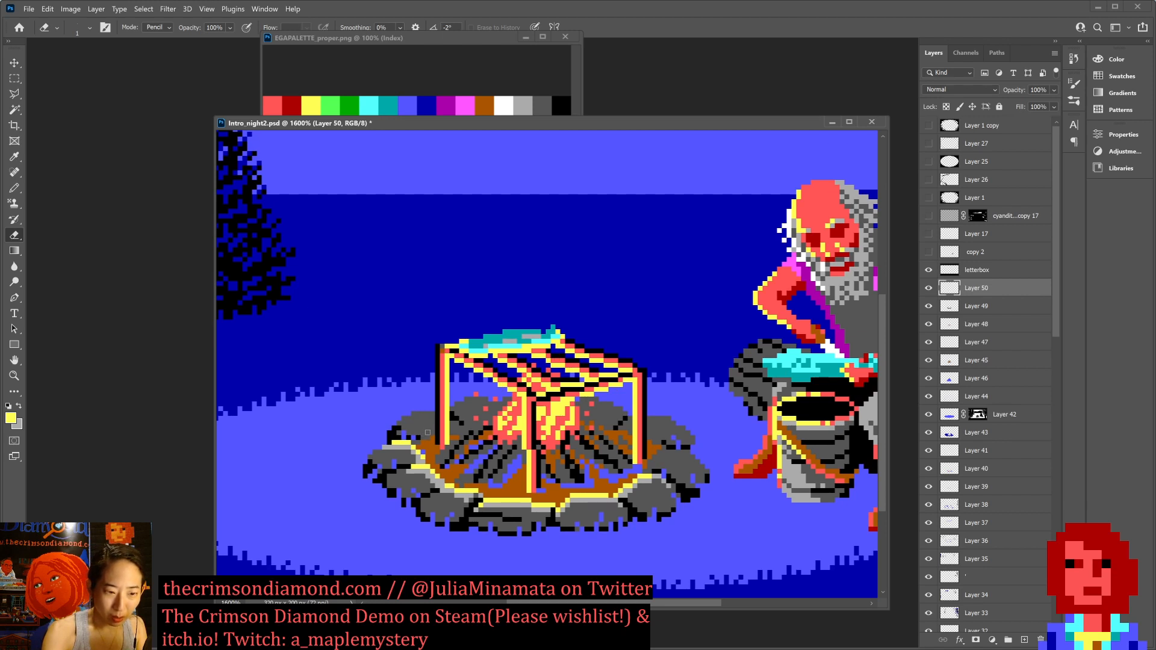
Paint a solid yellow firelit patch on the back-left rock beside the grill leg, and save the file.
key("b")
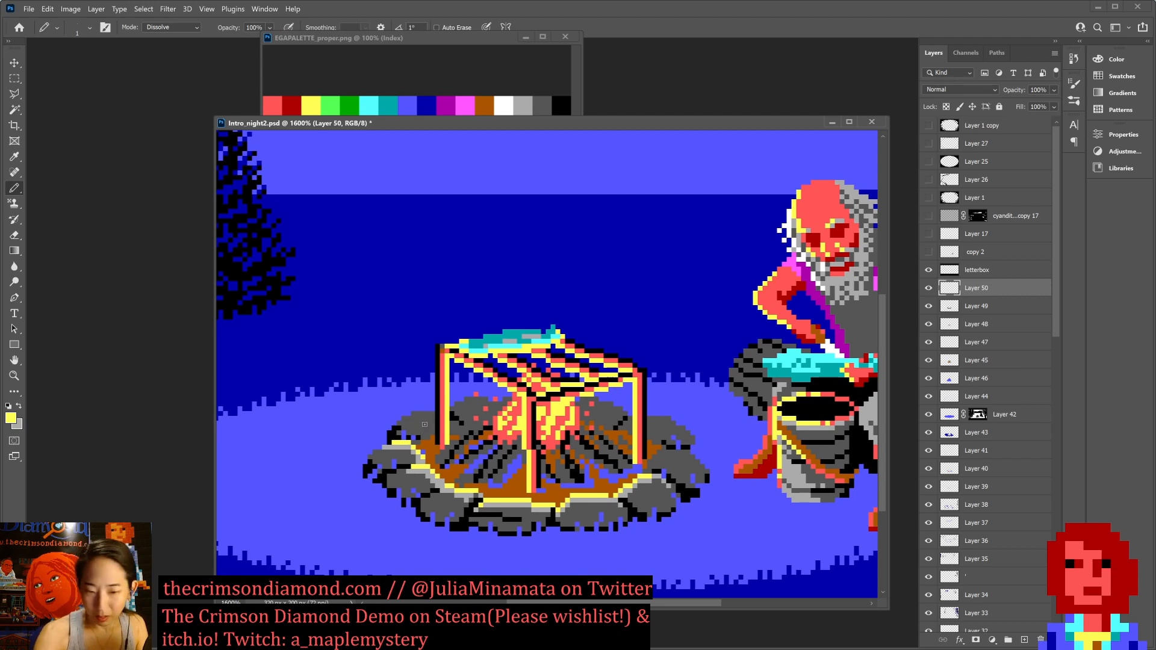
left_click_drag(423, 438, 428, 437)
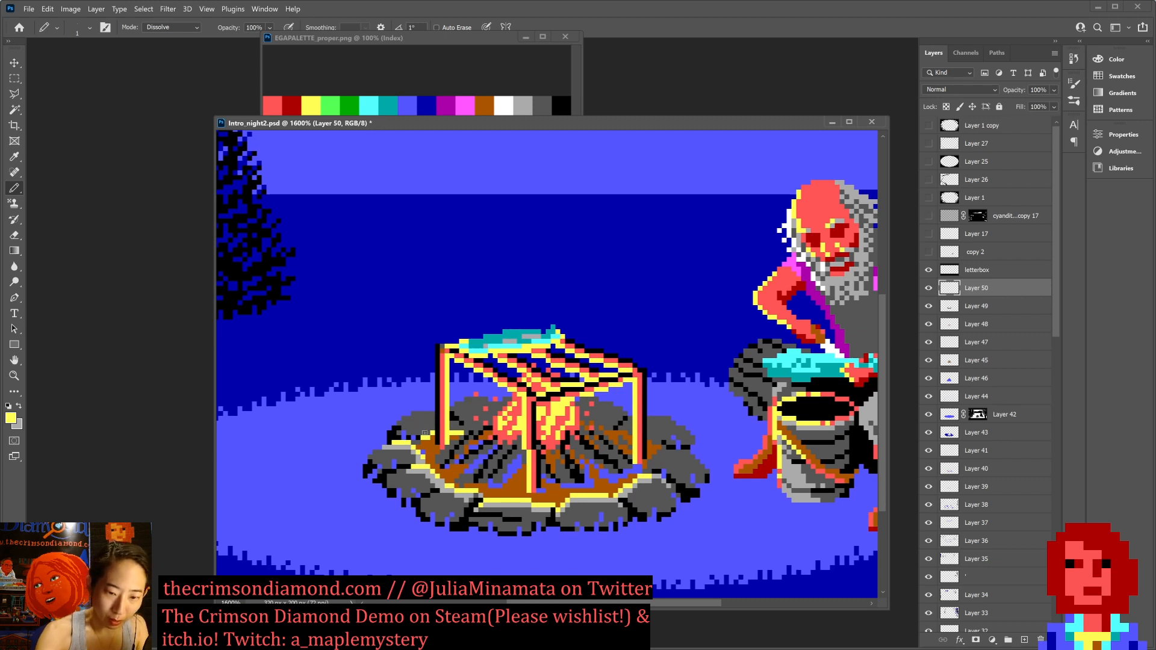
left_click_drag(424, 433, 431, 429)
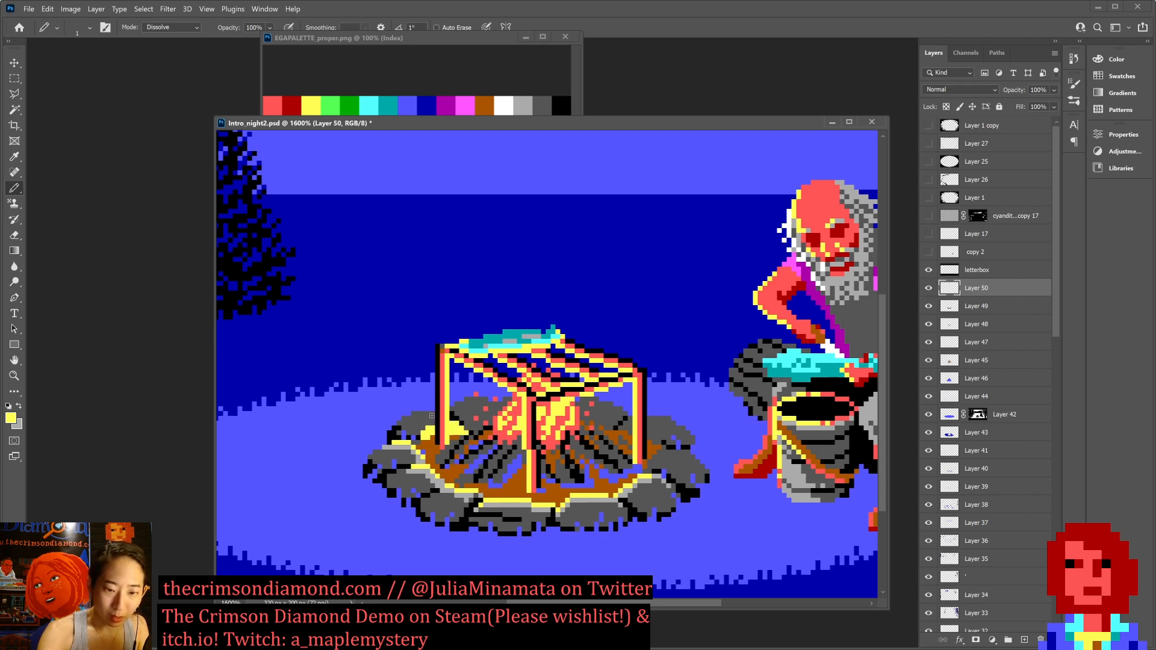
key("x")
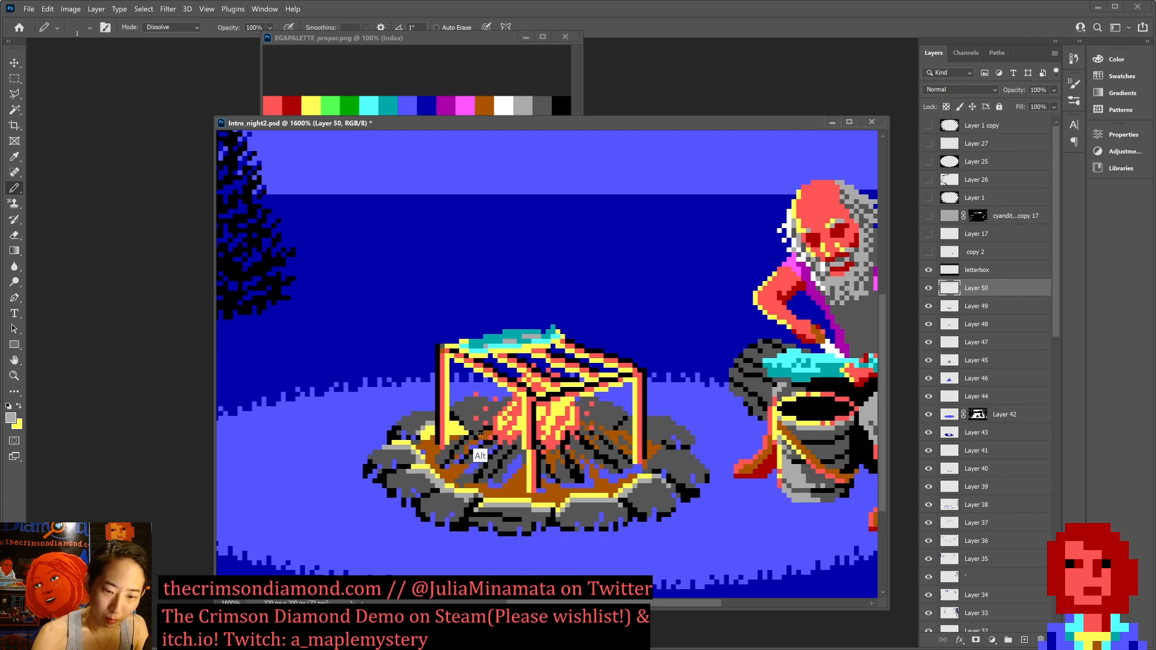
left_click(456, 414, "alt")
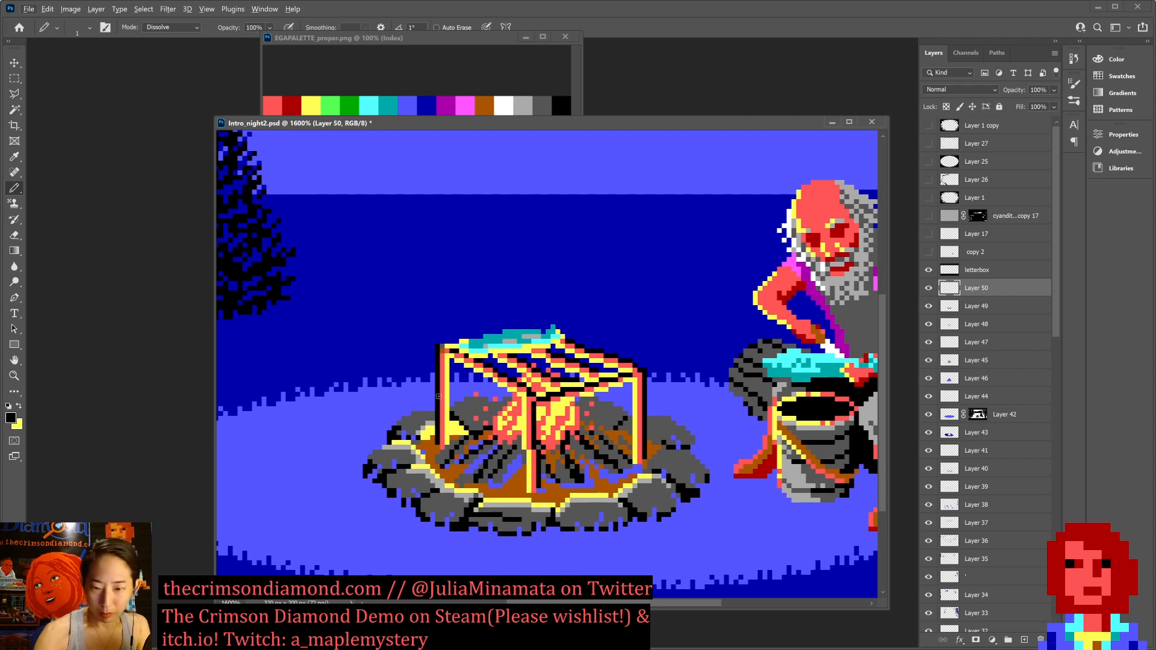
key("x")
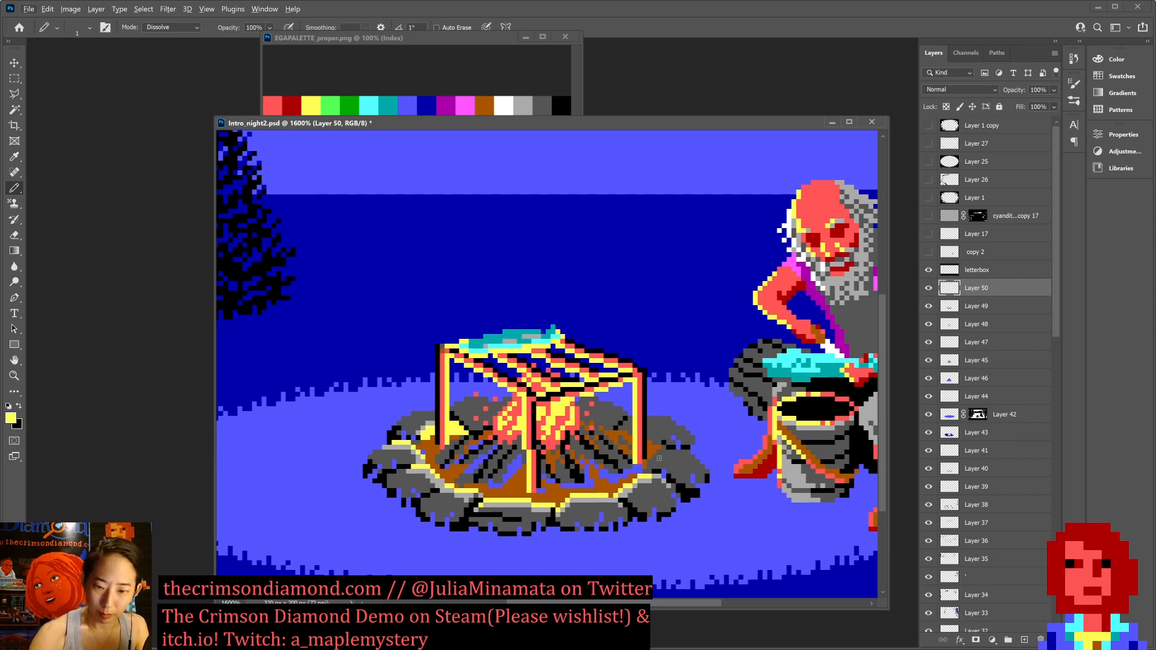
key("ctrl+s")
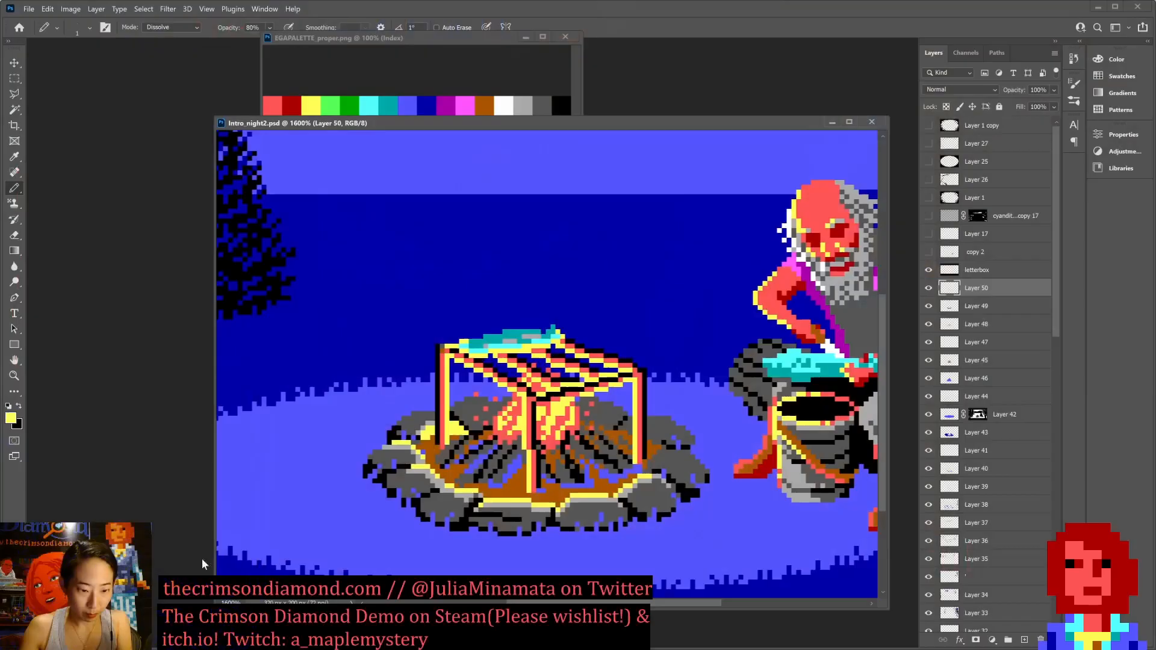
Set the Pencil's opacity to 100% and shift the Intro_night2.psd window slightly.
left_click(253, 27)
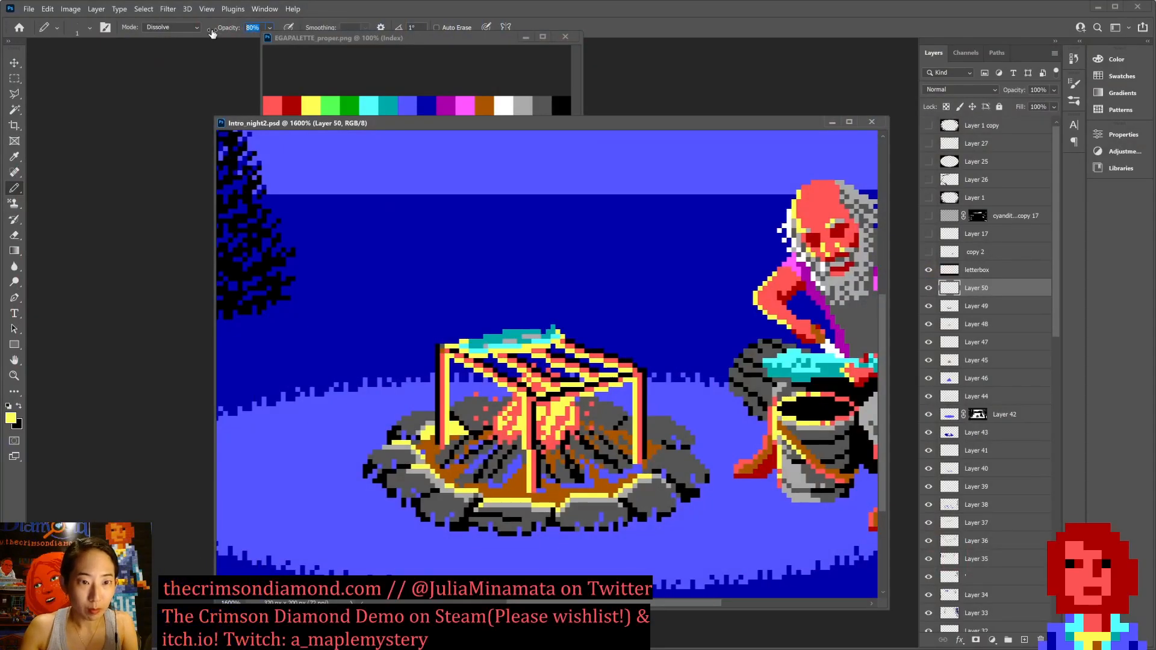
type("100")
key("Return")
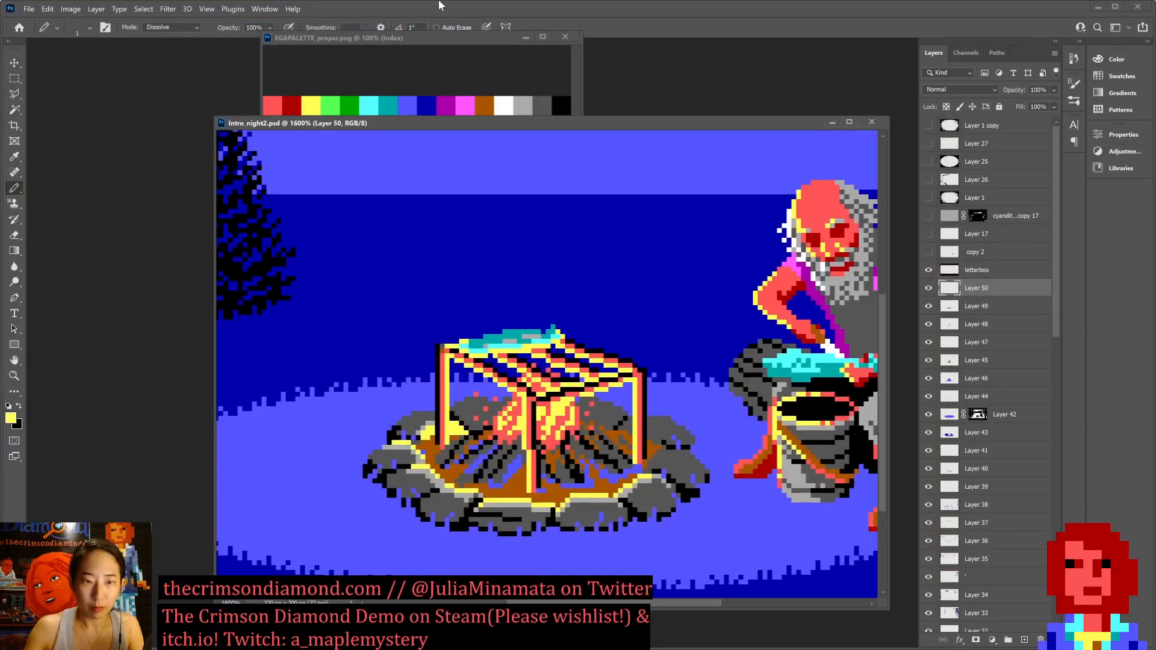
left_click(453, 122)
left_click_drag(453, 122, 434, 128)
key("ctrl+s")
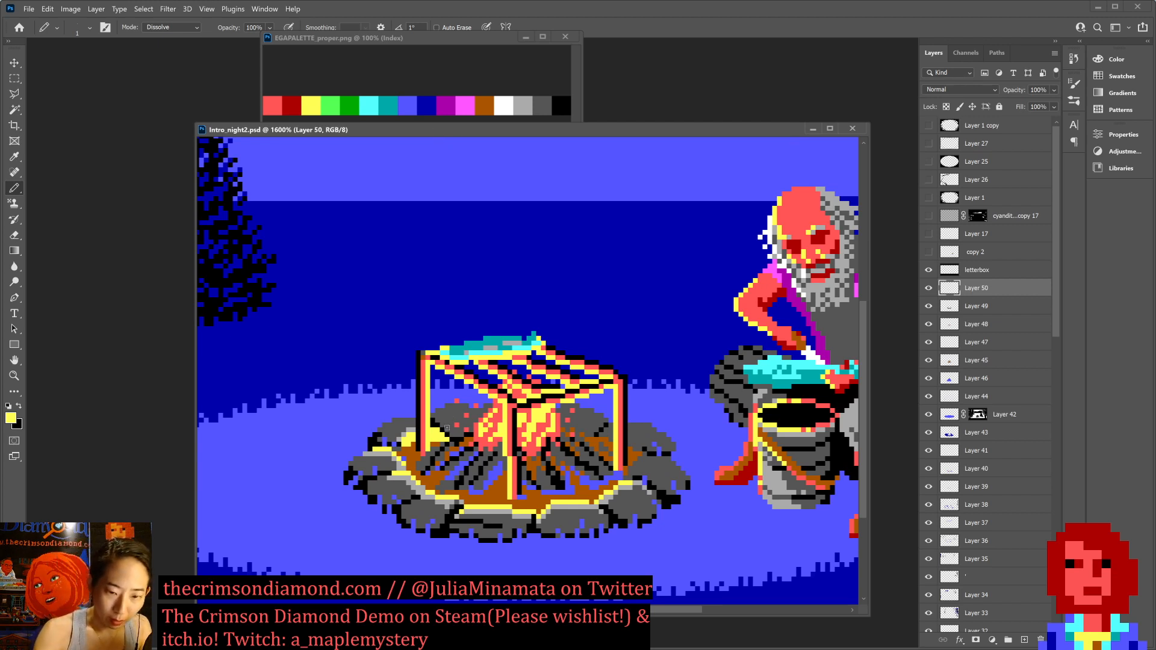
Add yellow firelight pixels along the lower edge of the back rock just left of the flames.
mouse_move(446, 428)
left_mouse_down()
mouse_move(463, 441)
mouse_move(453, 431)
left_mouse_up()
key("ctrl+z")
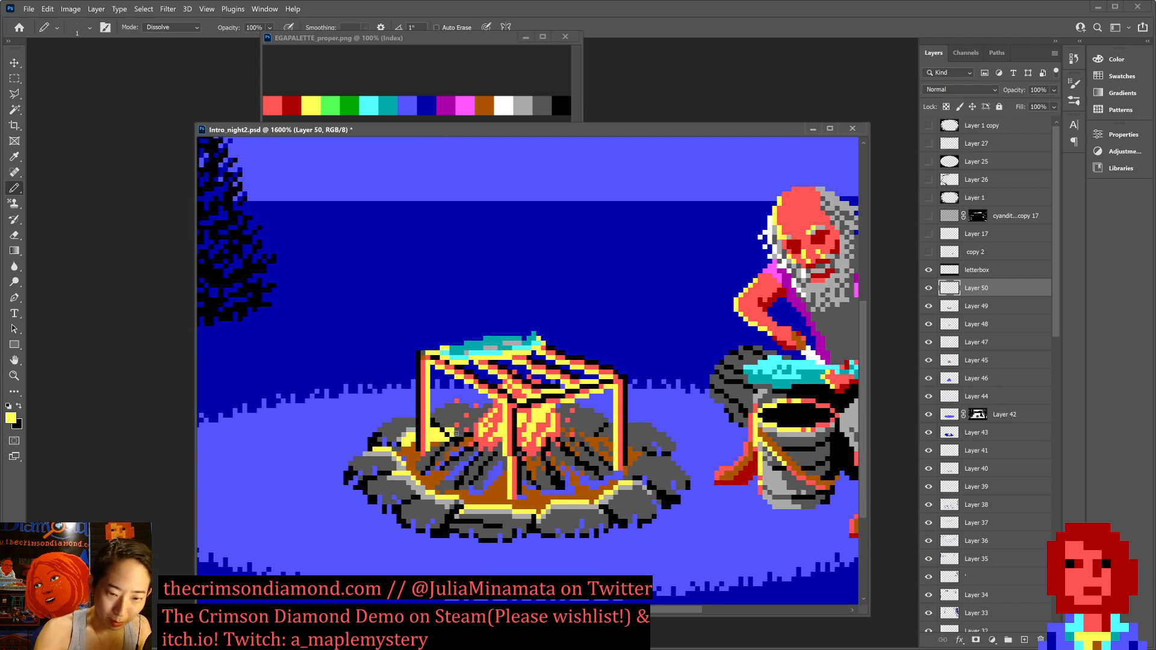
left_click(456, 433)
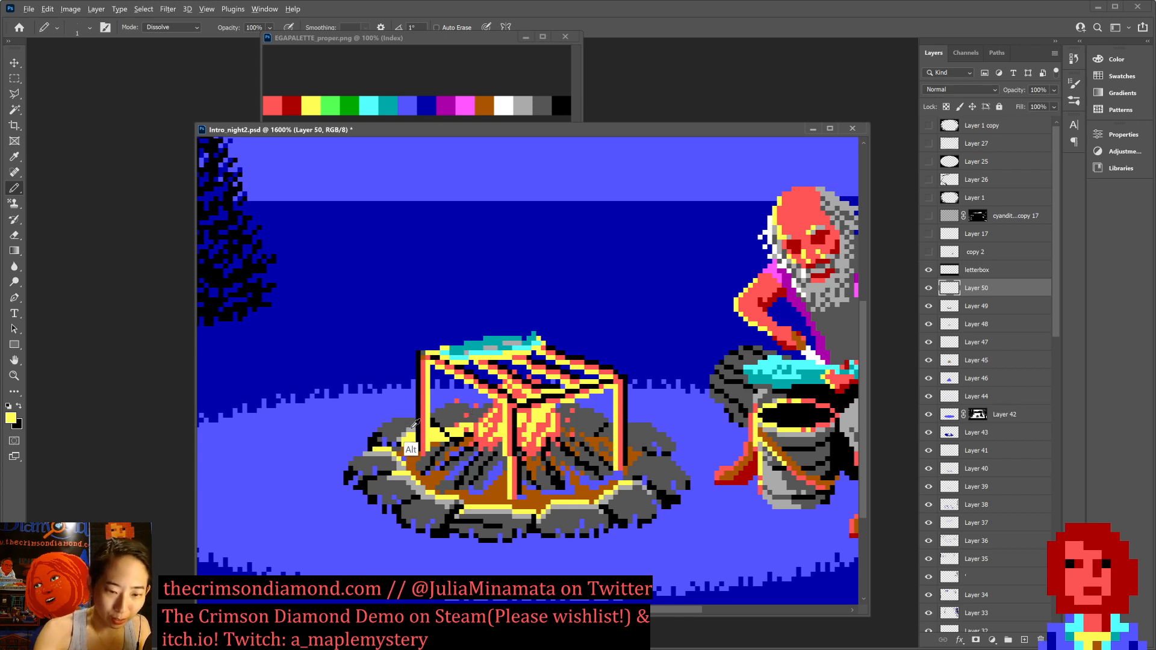
Add light grey highlights above the yellow edge of the back rock left of the flames, and save the file.
left_click(413, 413, "alt")
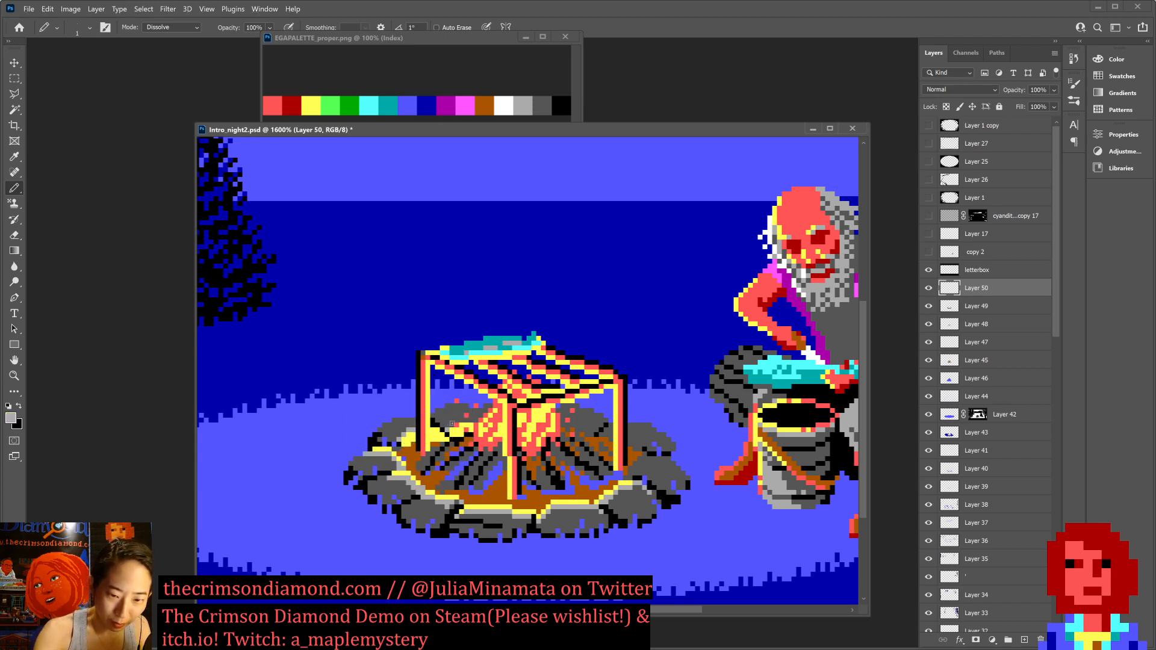
left_click_drag(456, 420, 467, 419)
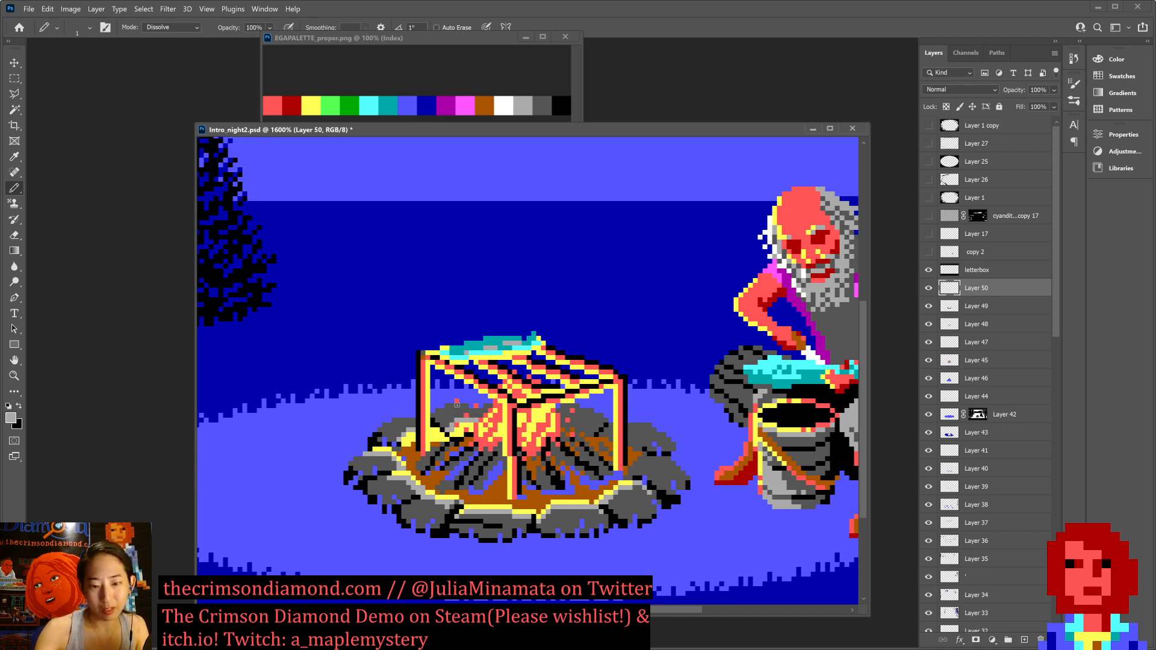
key("ctrl+s")
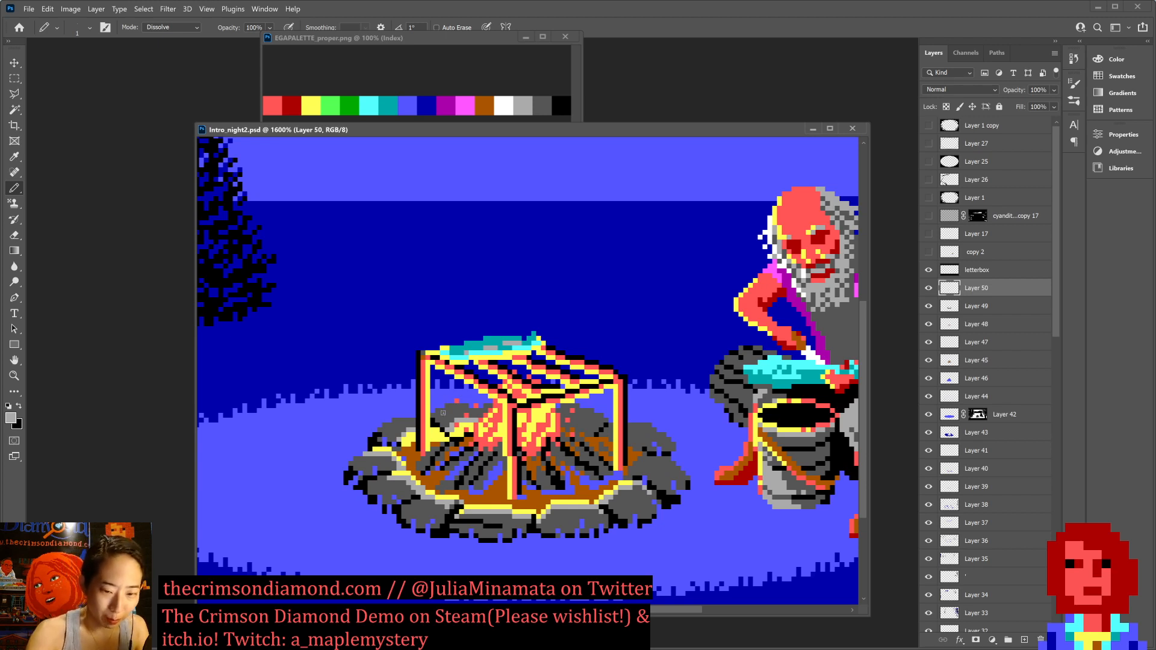
left_click(452, 421)
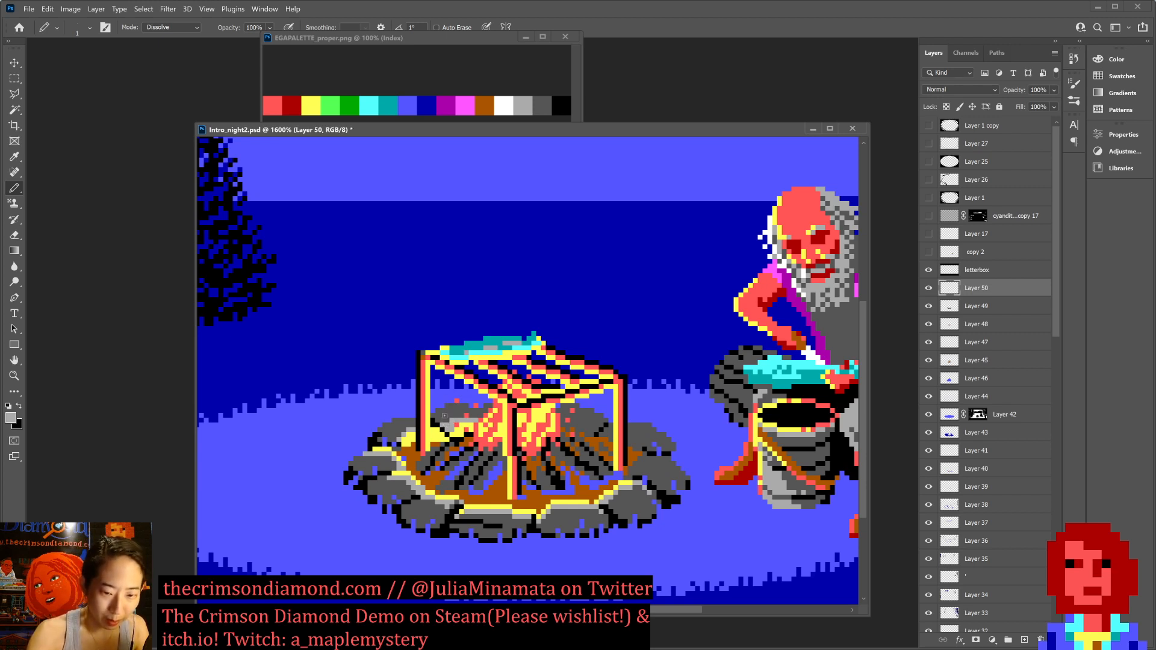
key("ctrl+s")
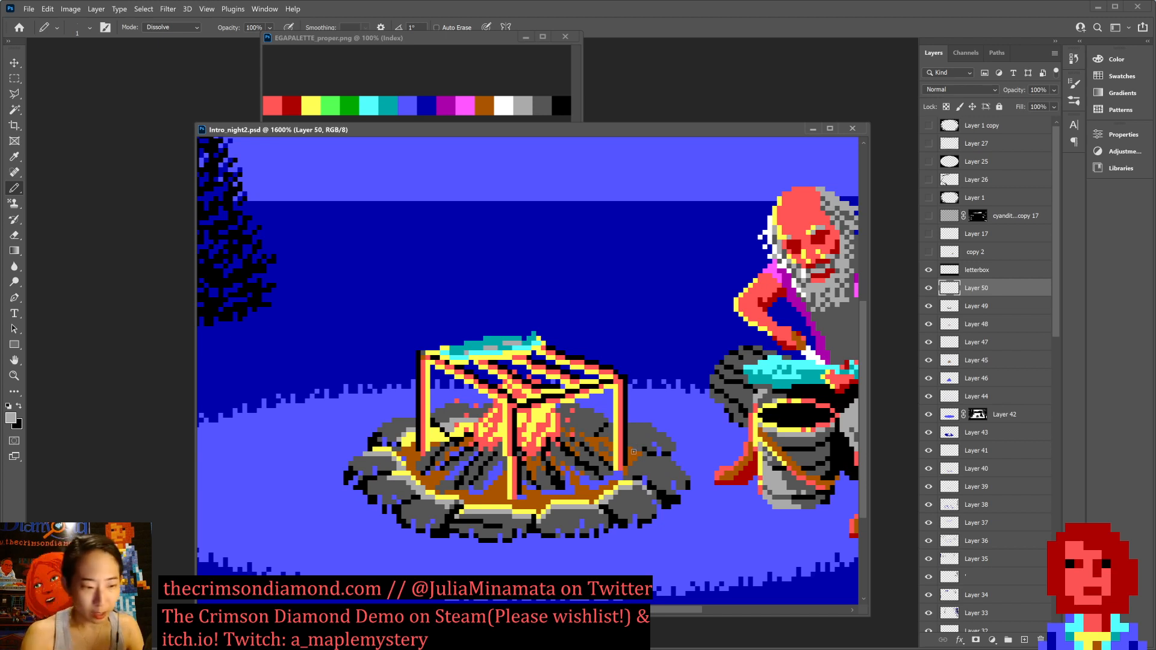
Add yellow firelight pixels along the inner edge of the rock just right of the right grill leg, and save the file.
left_click(620, 425, "alt")
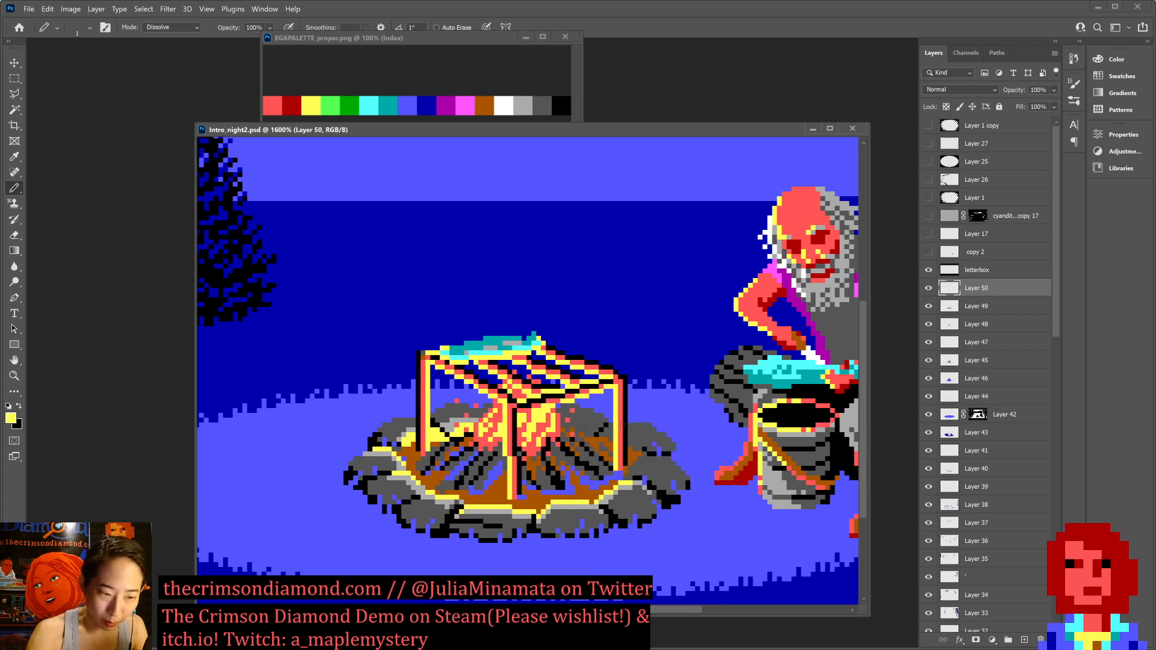
left_click_drag(631, 471, 645, 453)
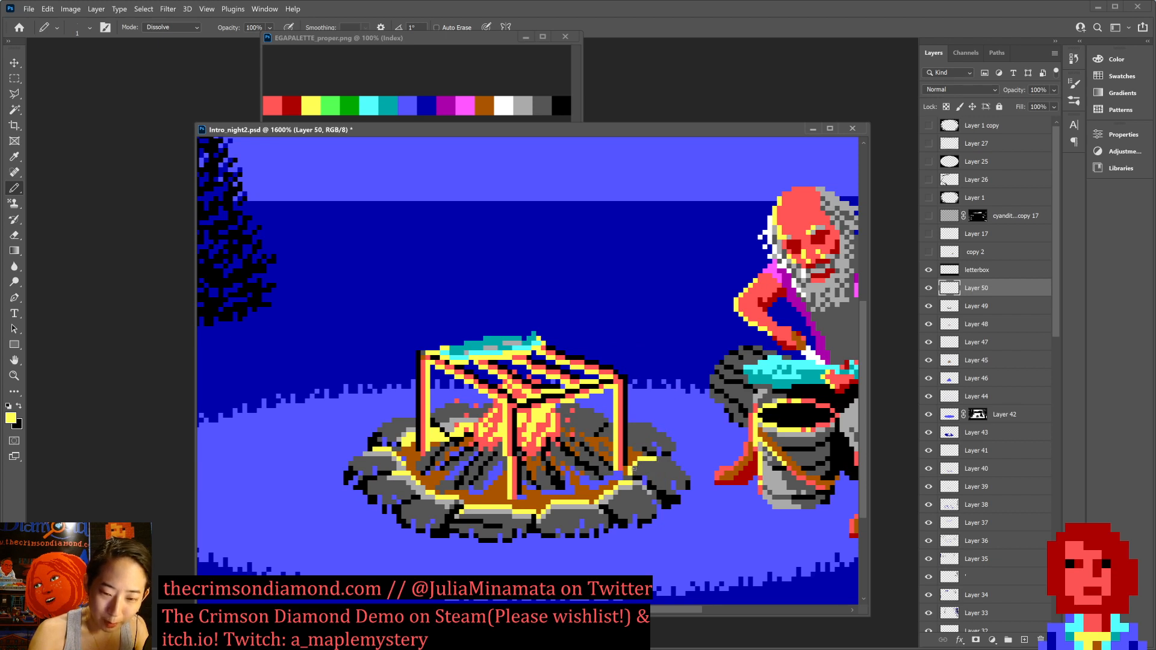
key("ctrl+s")
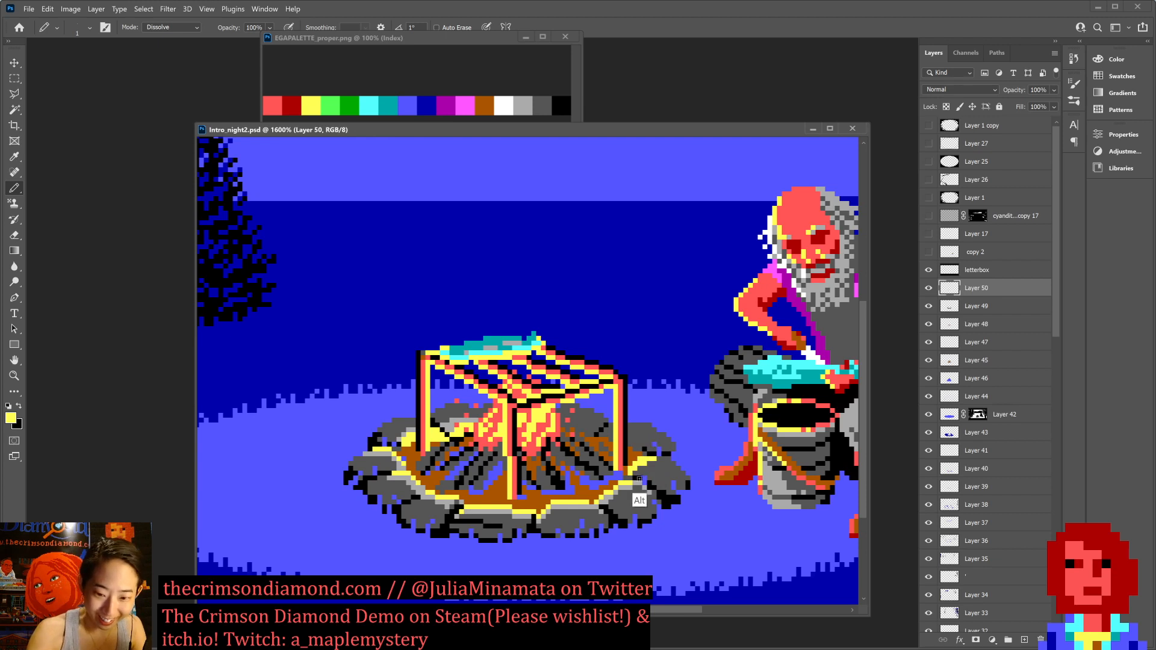
Add light grey highlight pixels beside the yellow edge of the rock right of the grill, and save the file.
left_click(639, 475, "alt")
left_click(638, 468)
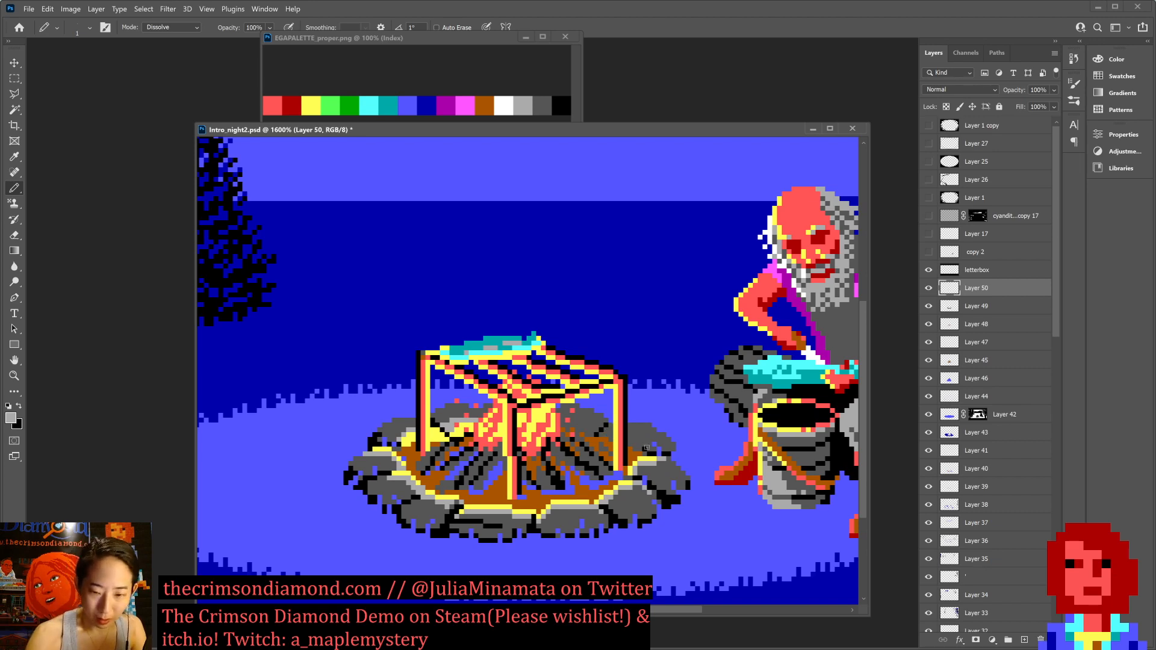
key("ctrl+s")
Examine the campfire's rock ring within the whole night scene at several magnifications.
scroll(646, 447, "down", 6)
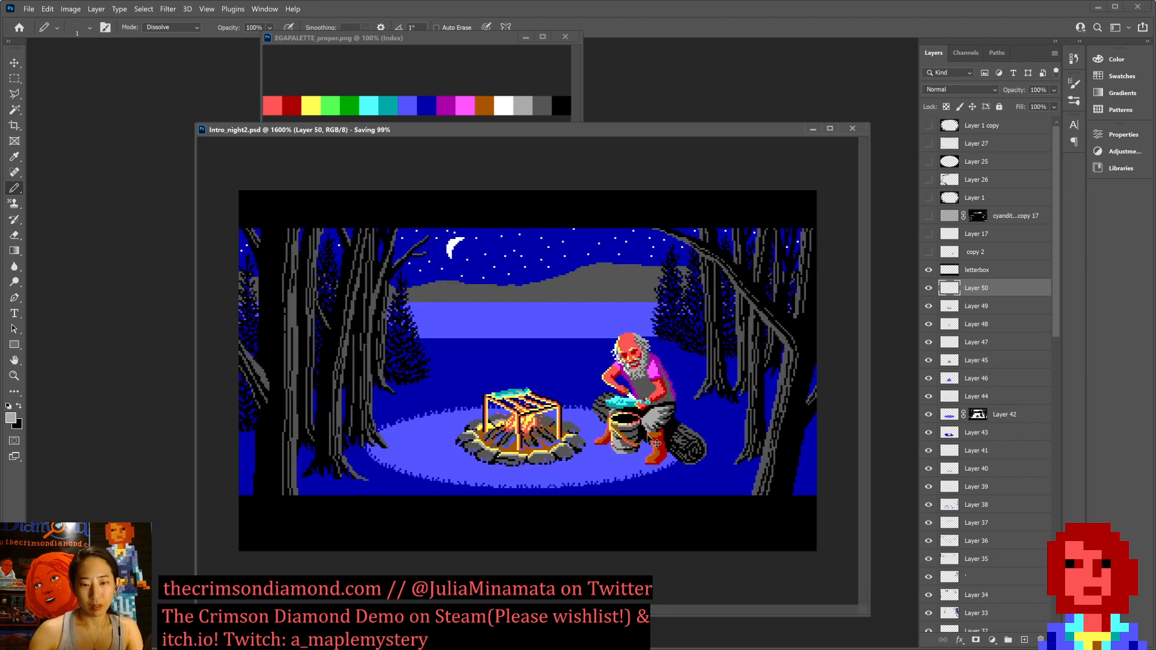
scroll(656, 444, "down", 2)
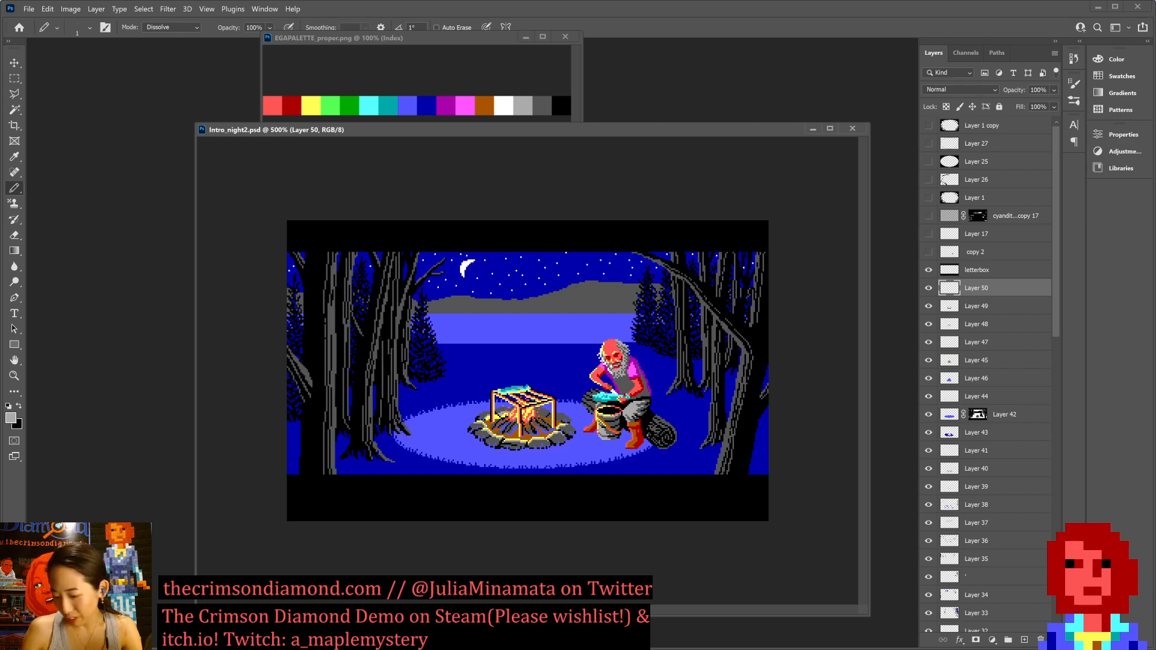
key("ctrl+plus")
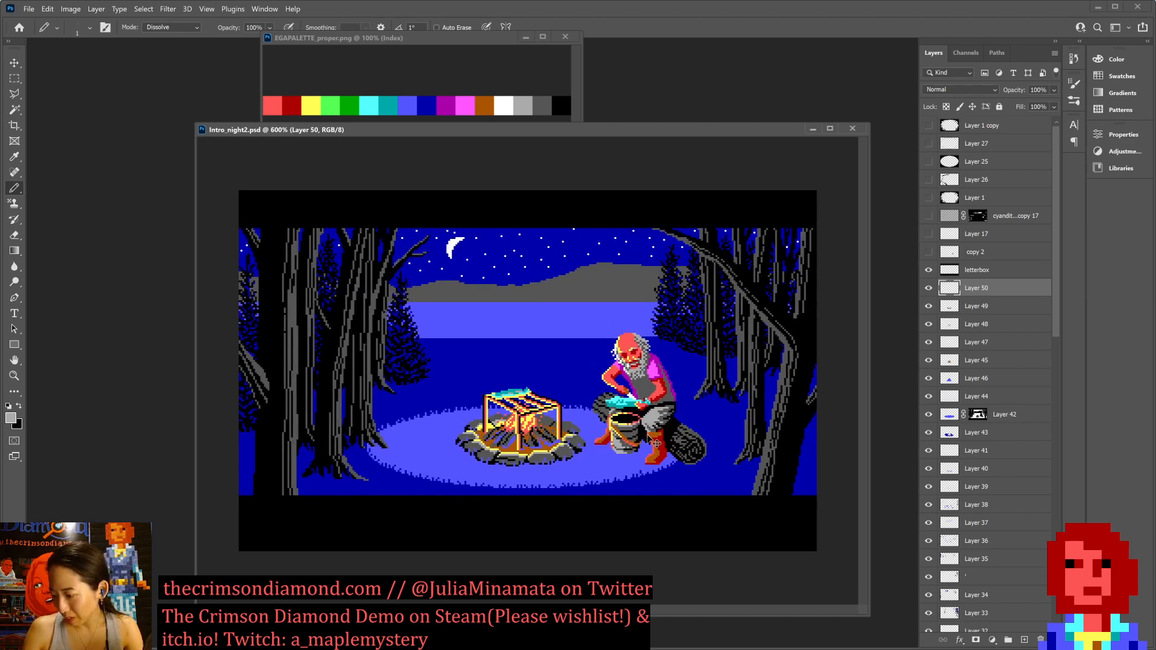
key("ctrl+plus")
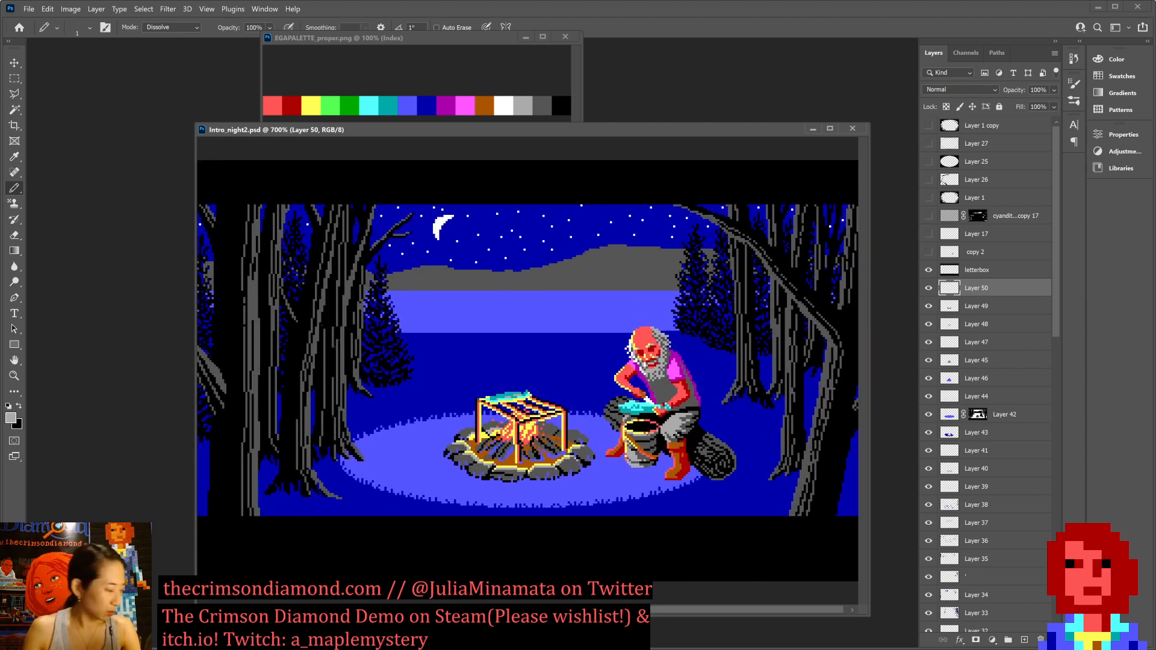
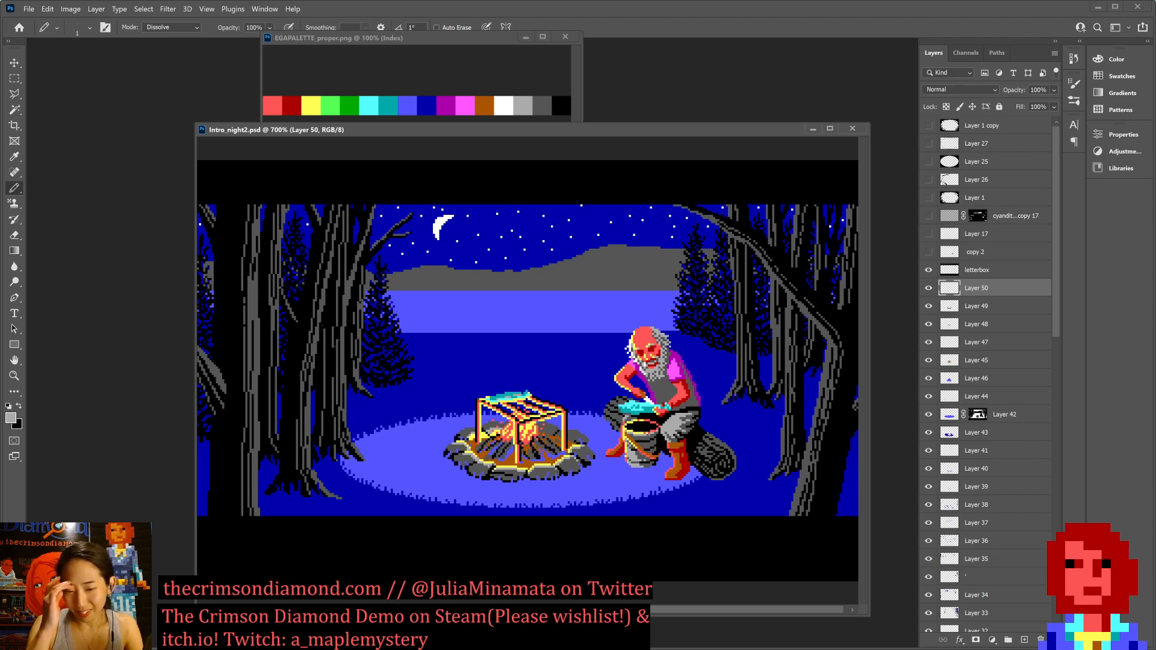
key("ctrl+plus")
key("ctrl+plus")
key("ctrl+plus")
key("ctrl+plus")
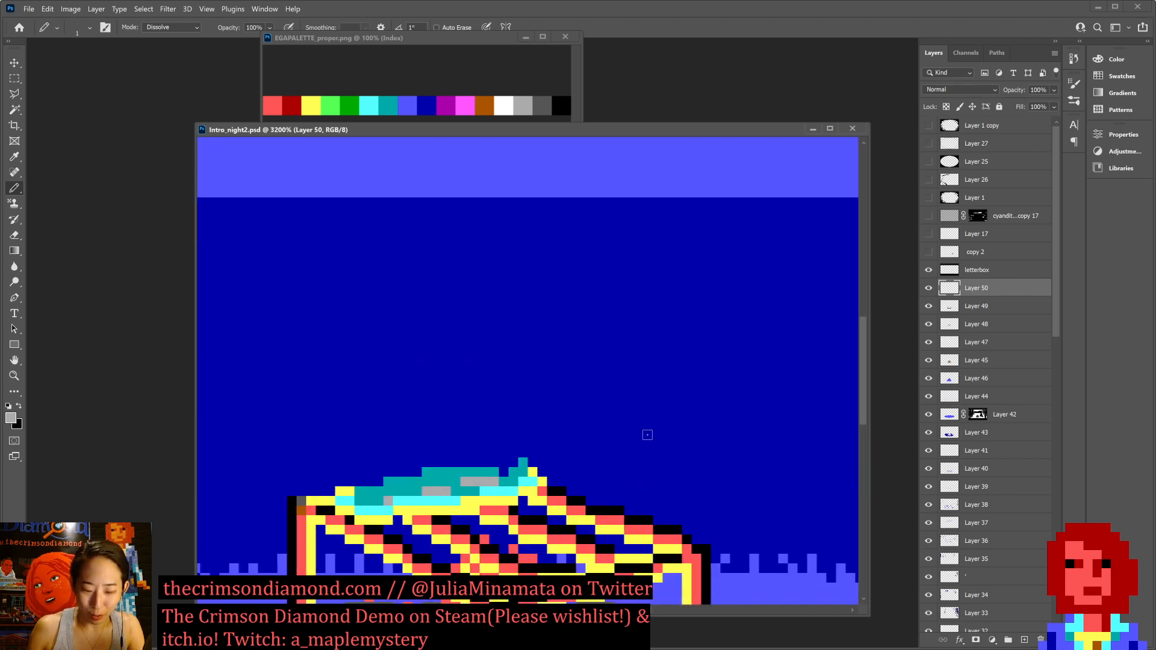
key("ctrl+minus")
key("ctrl+minus")
key("ctrl+minus")
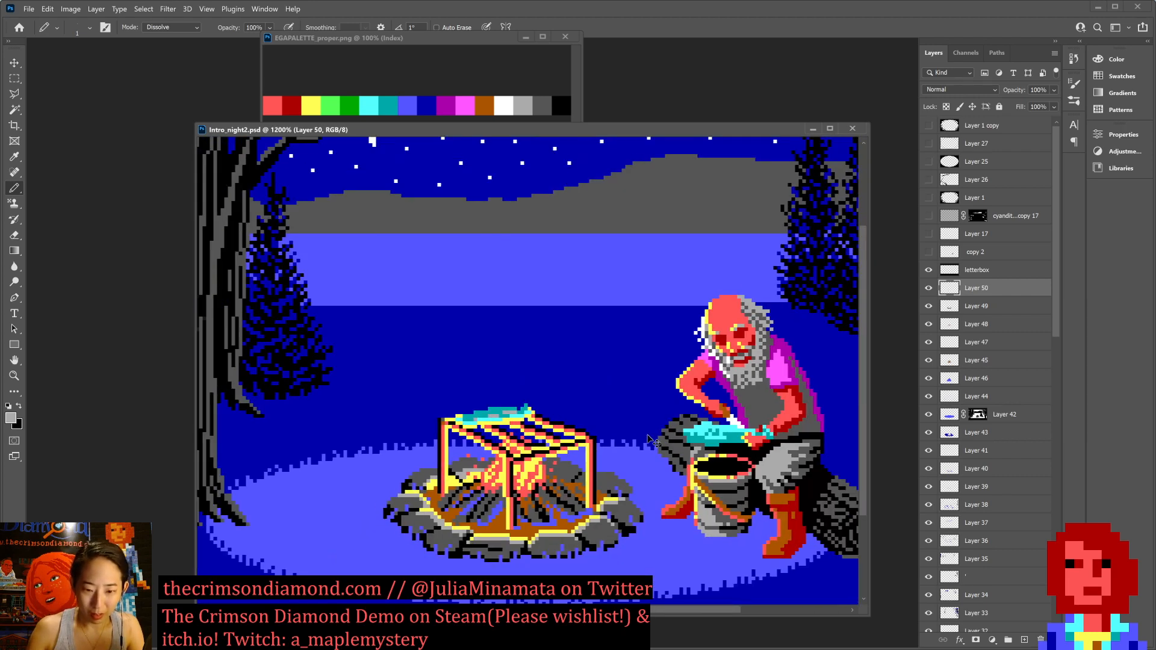
key("ctrl+minus")
key("ctrl+minus")
key("ctrl+minus")
key("ctrl+minus")
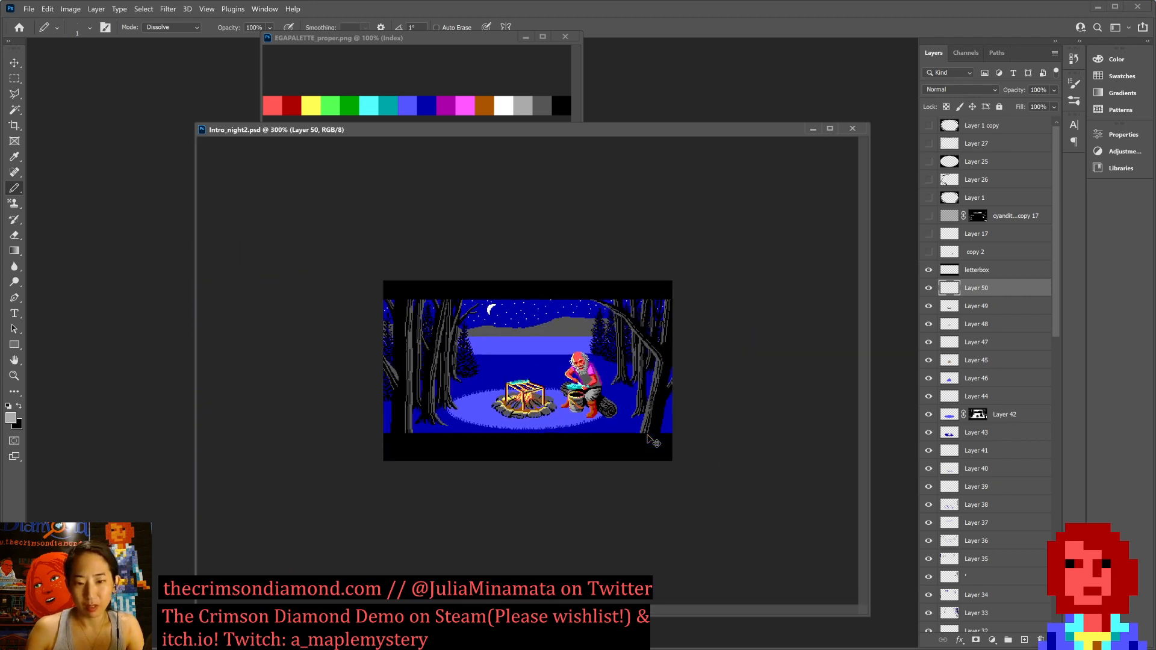
key("ctrl+plus")
key("ctrl+plus")
key("ctrl+plus")
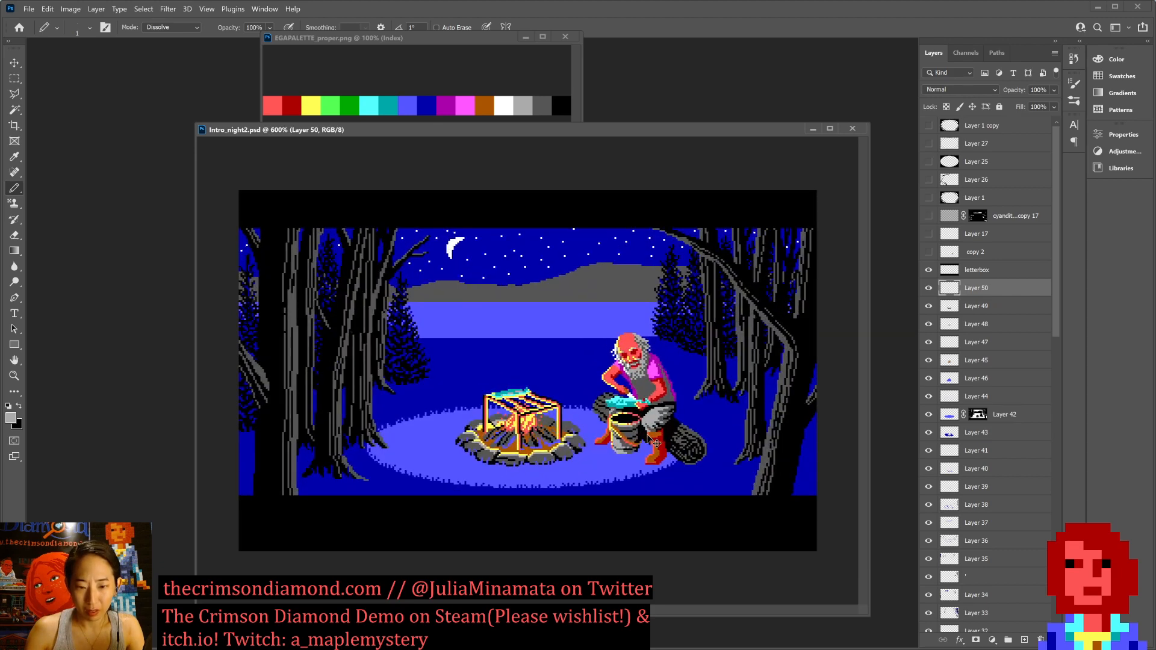
key("ctrl+plus")
key("ctrl+plus")
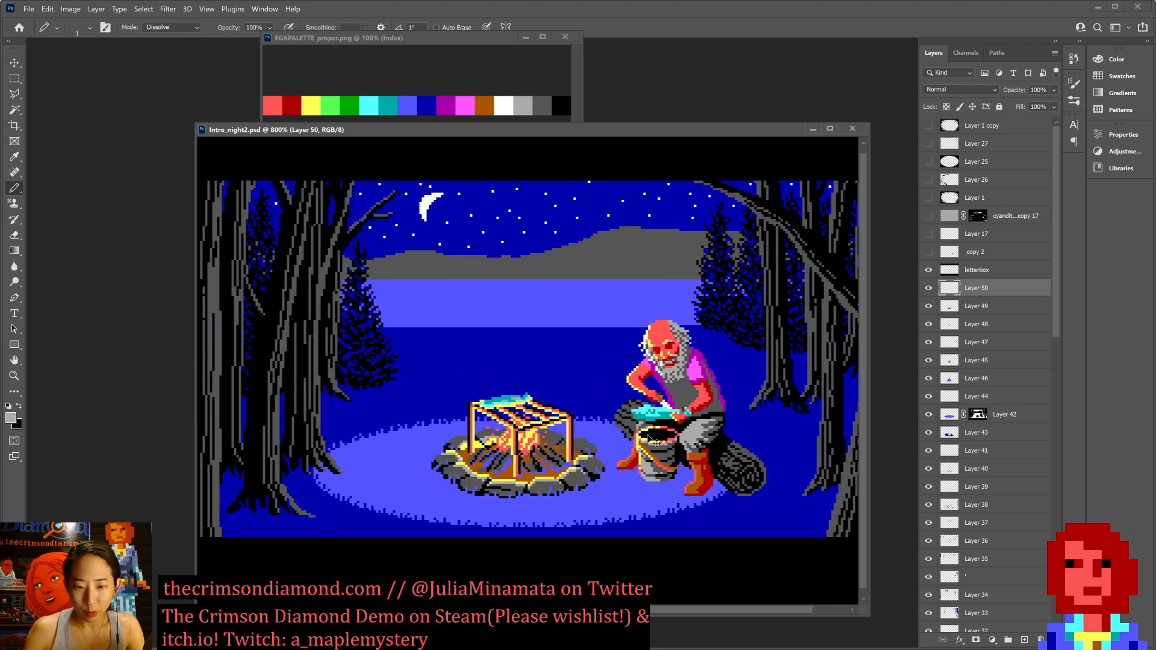
key("ctrl+plus")
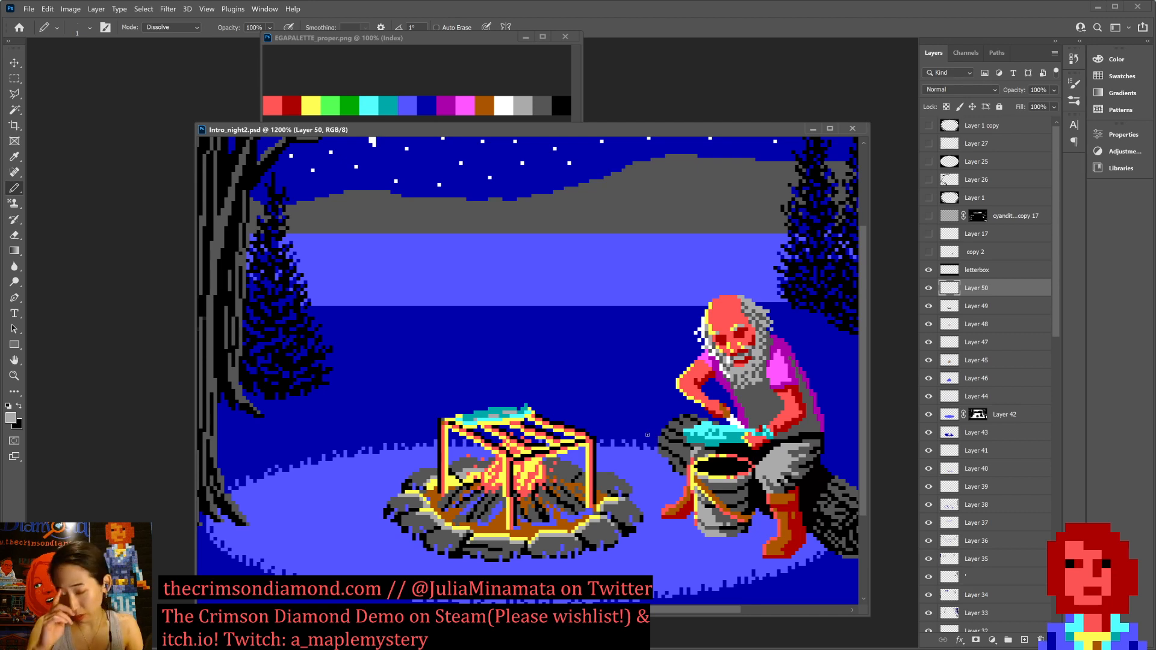
Duplicate Layer 50 within Intro_night2.psd.
right_click(1003, 288)
left_click(887, 207)
key("Return")
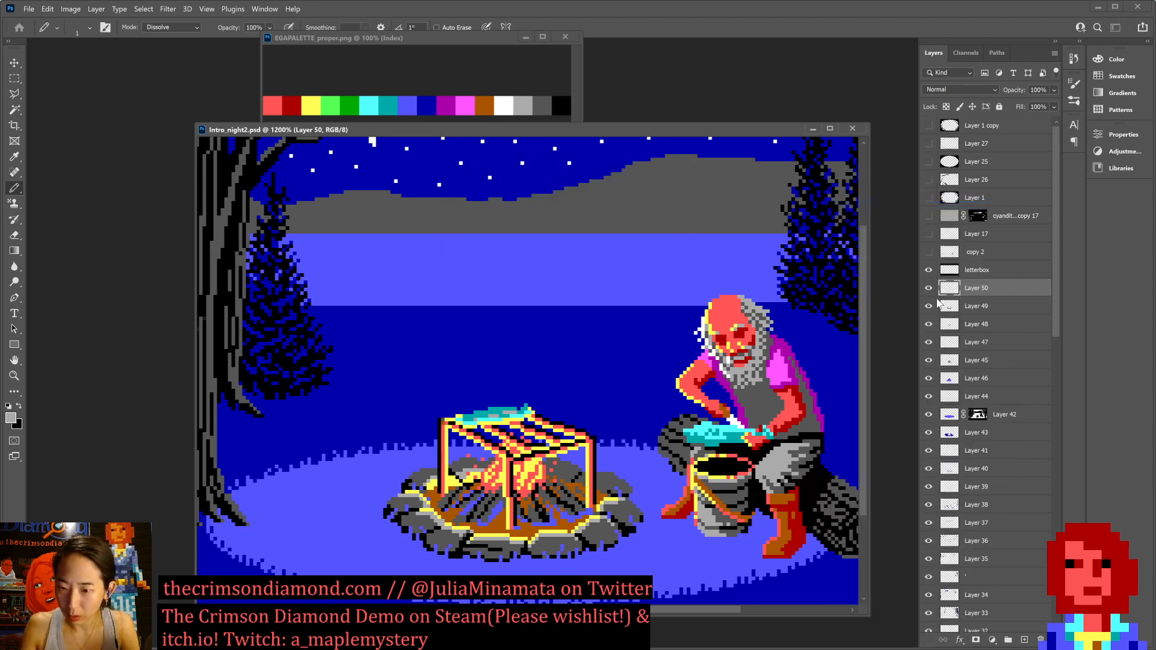
Recolour the light grey rock highlights on Layer 50 copy to the man's light red skin tone, using a Magic Wand selection limited to that layer.
key("w")
key("b")
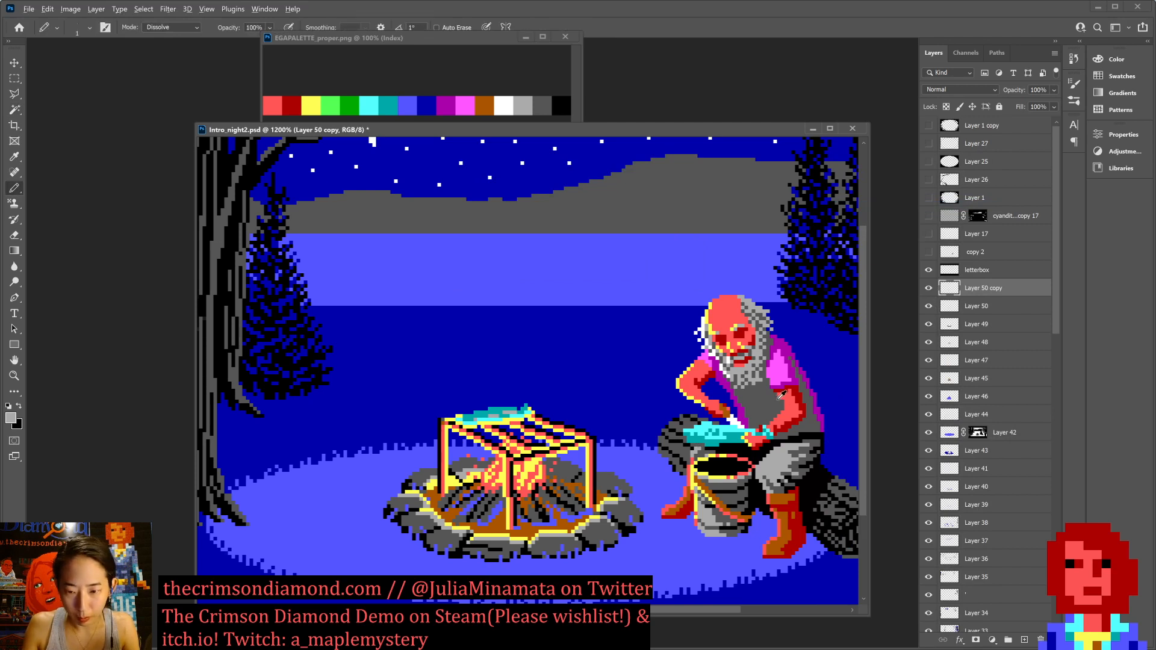
left_click(792, 399, "alt")
key("x")
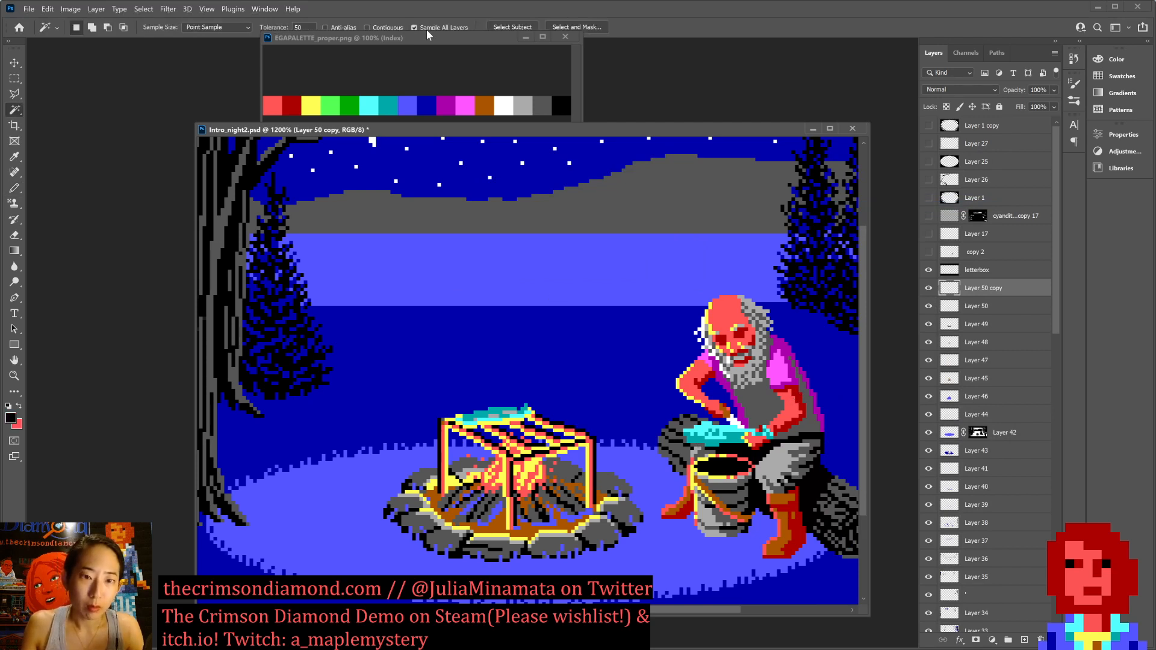
left_click(581, 532)
key("ctrl+d")
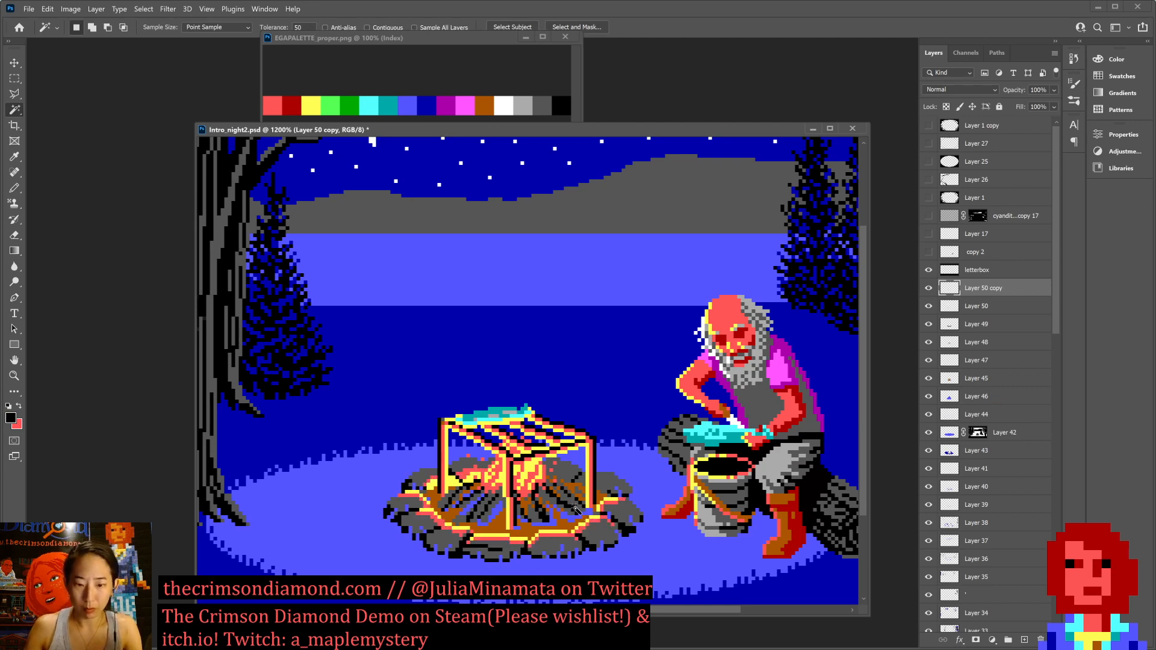
Compare the rock ring with and without the light red rims by repeatedly hiding and showing Layer 50 copy, leaving it shown.
key("ctrl+0")
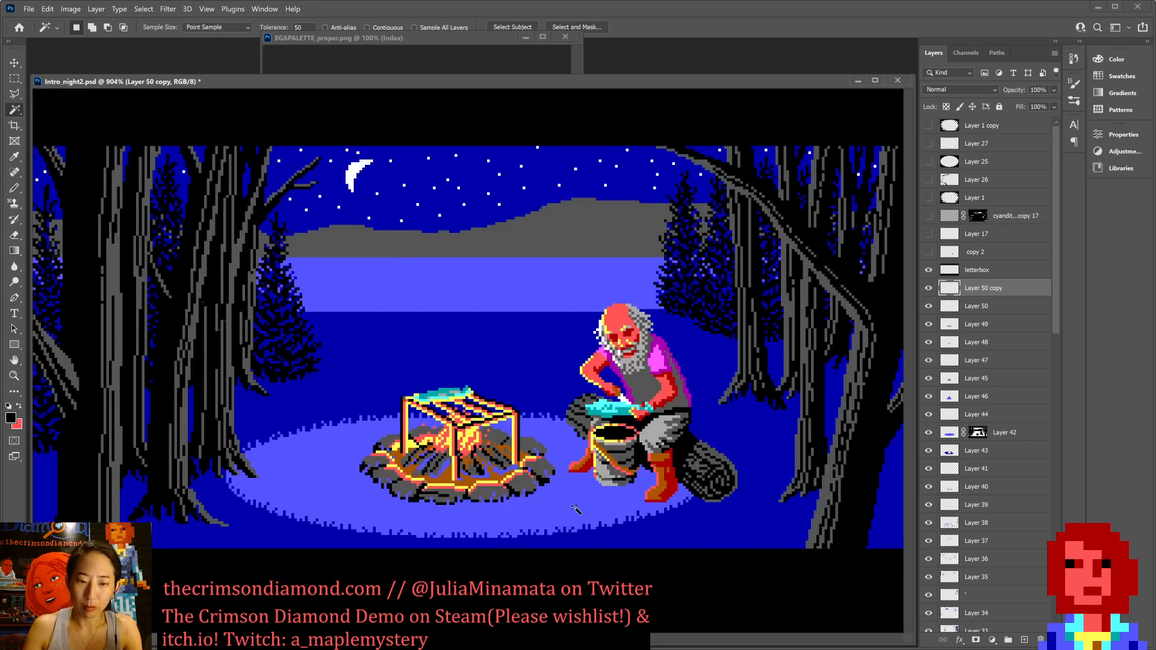
key("ctrl+minus")
key("ctrl+minus")
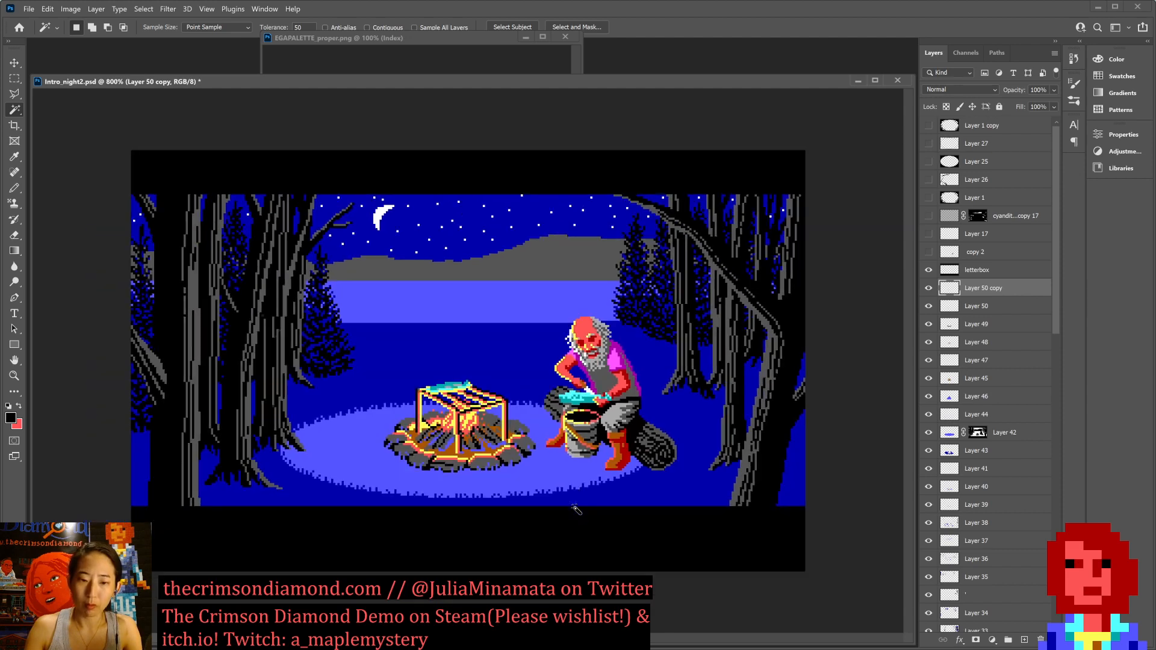
left_click(929, 288)
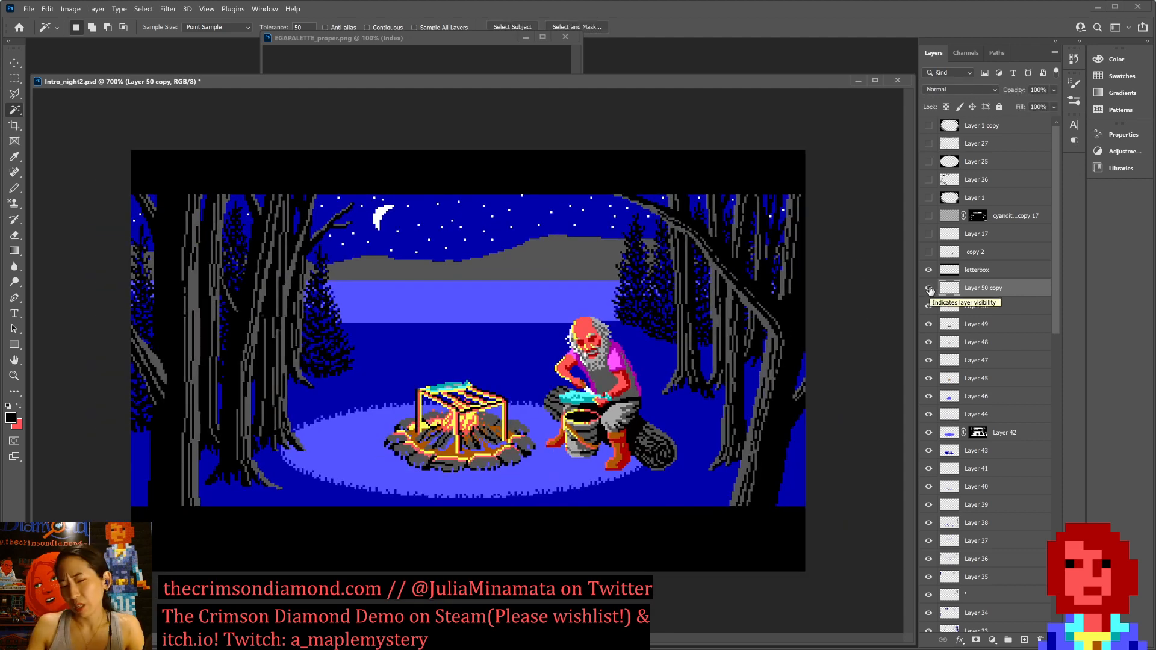
left_click(929, 289)
left_click(929, 289)
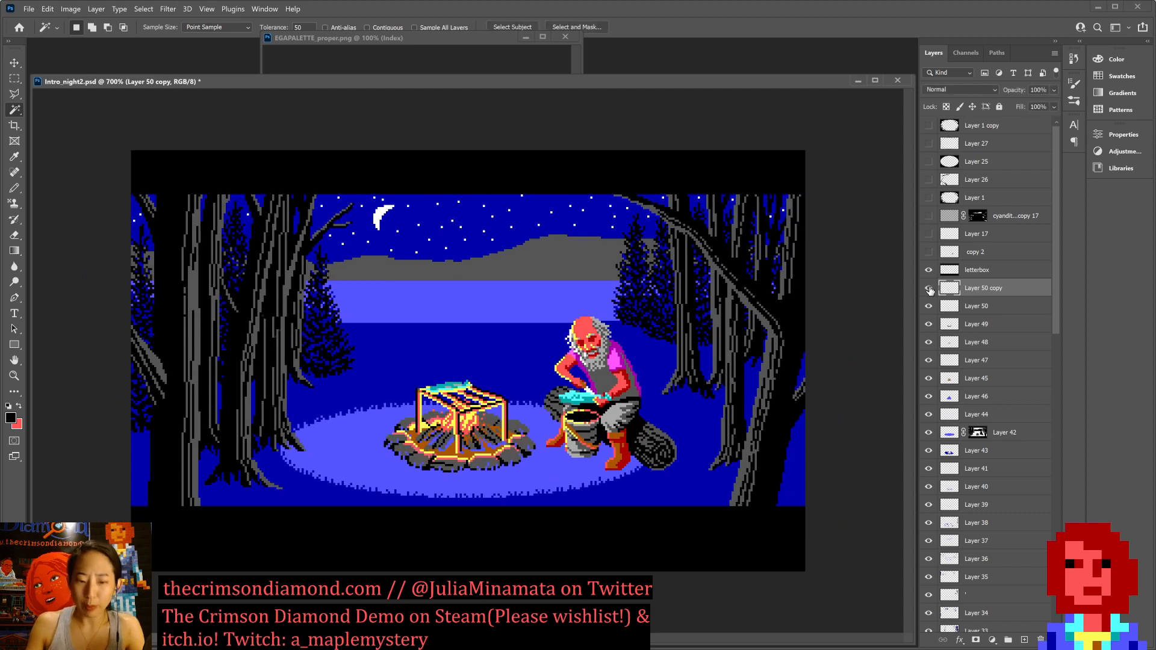
left_click(929, 288)
left_click(929, 288)
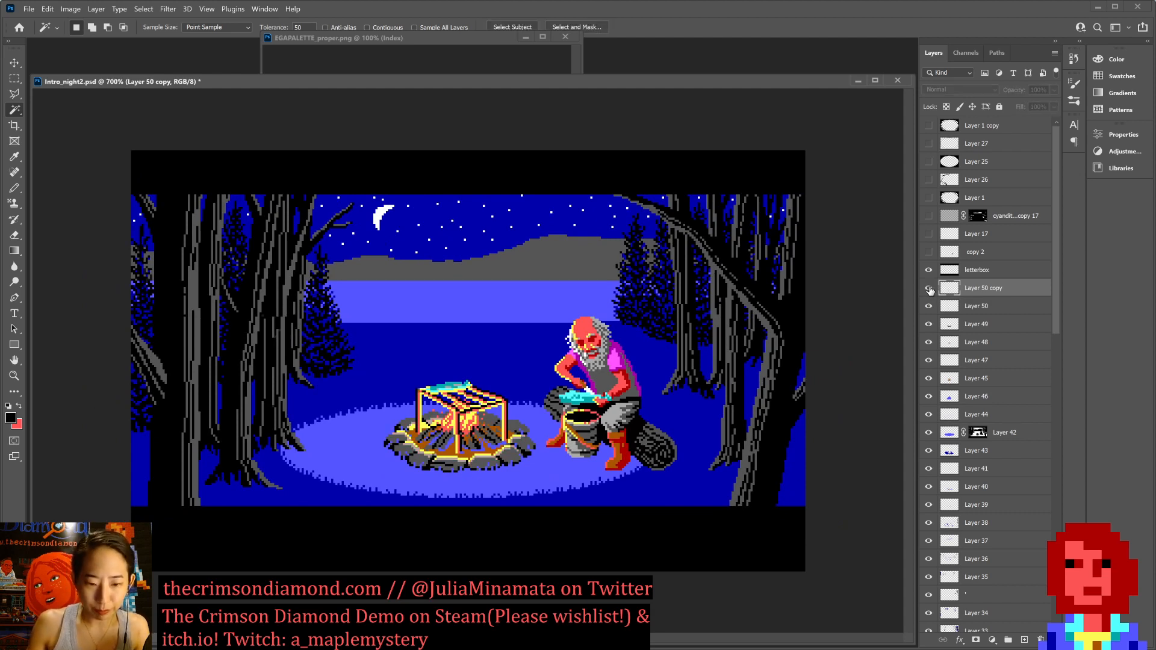
left_click(929, 289)
left_click(929, 289)
left_click(929, 288)
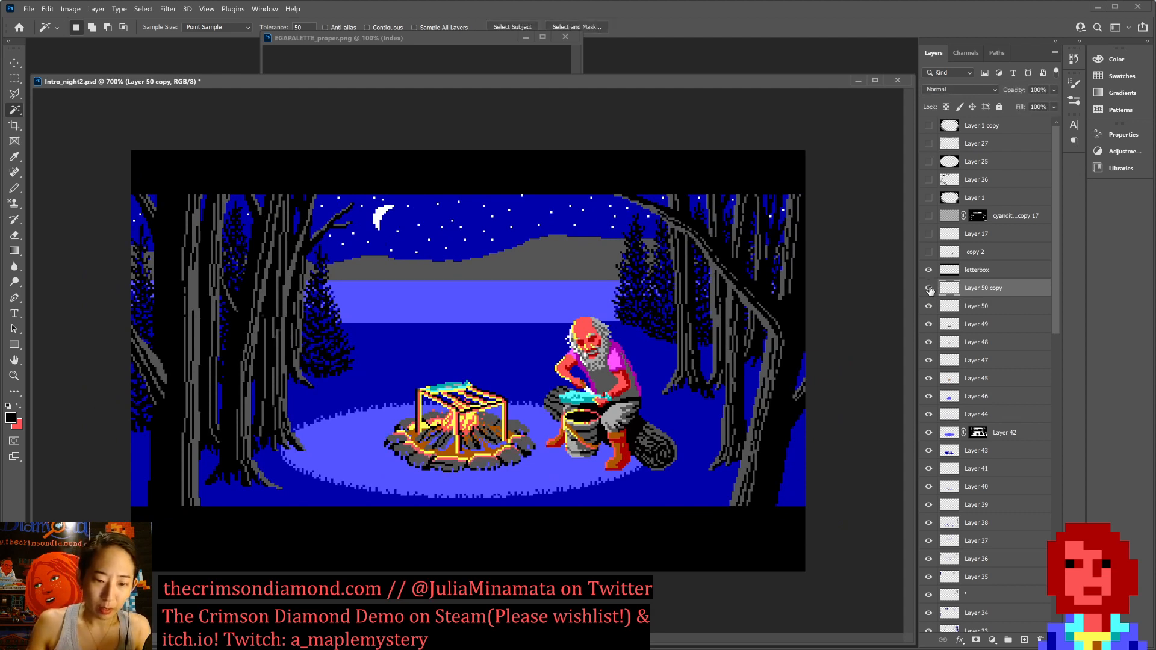
left_click(929, 288)
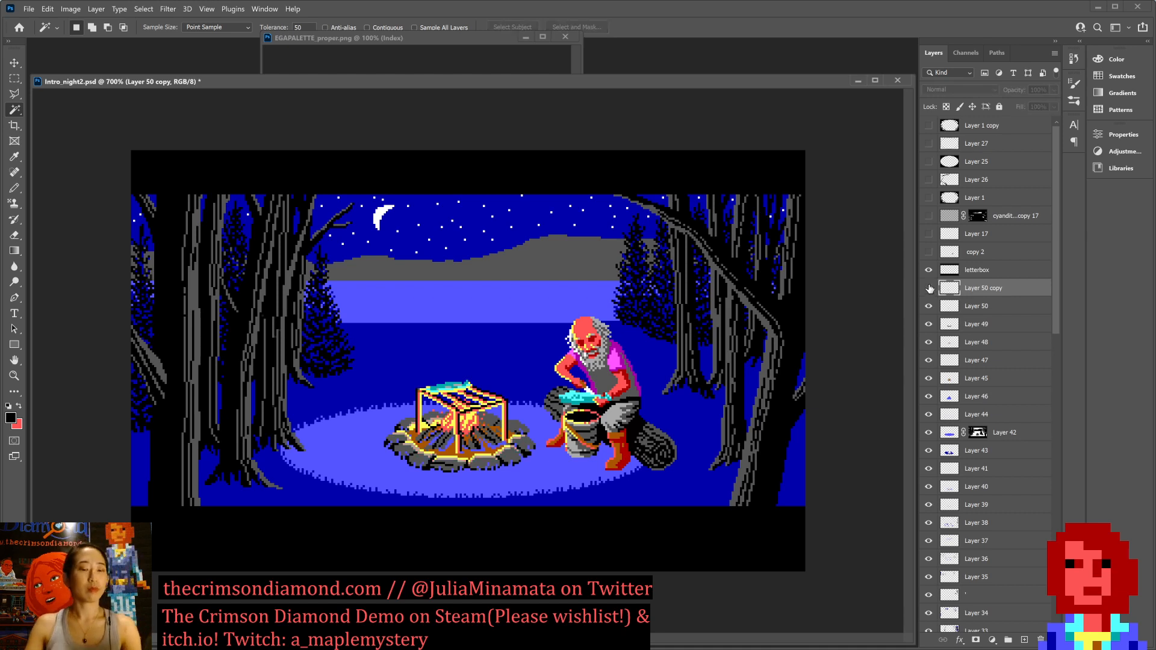
left_click(929, 288)
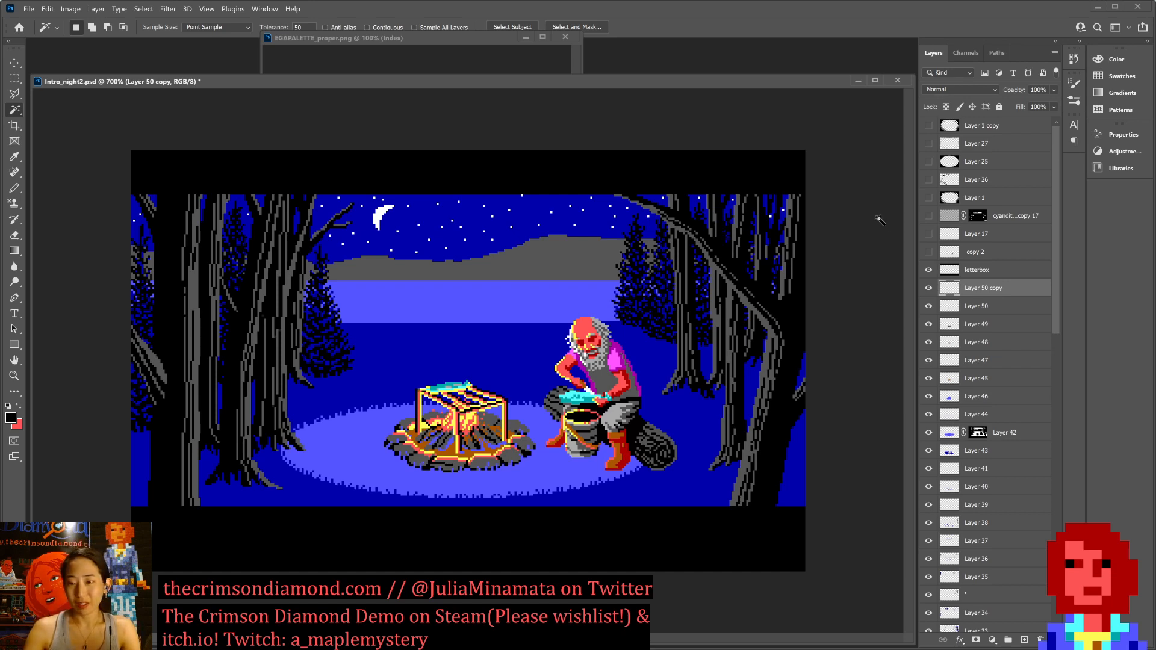
Create a new layer above Layer 50 copy and set the Pencil to light grey sampled from the man's trousers.
key("ctrl+shift+n")
key("Return")
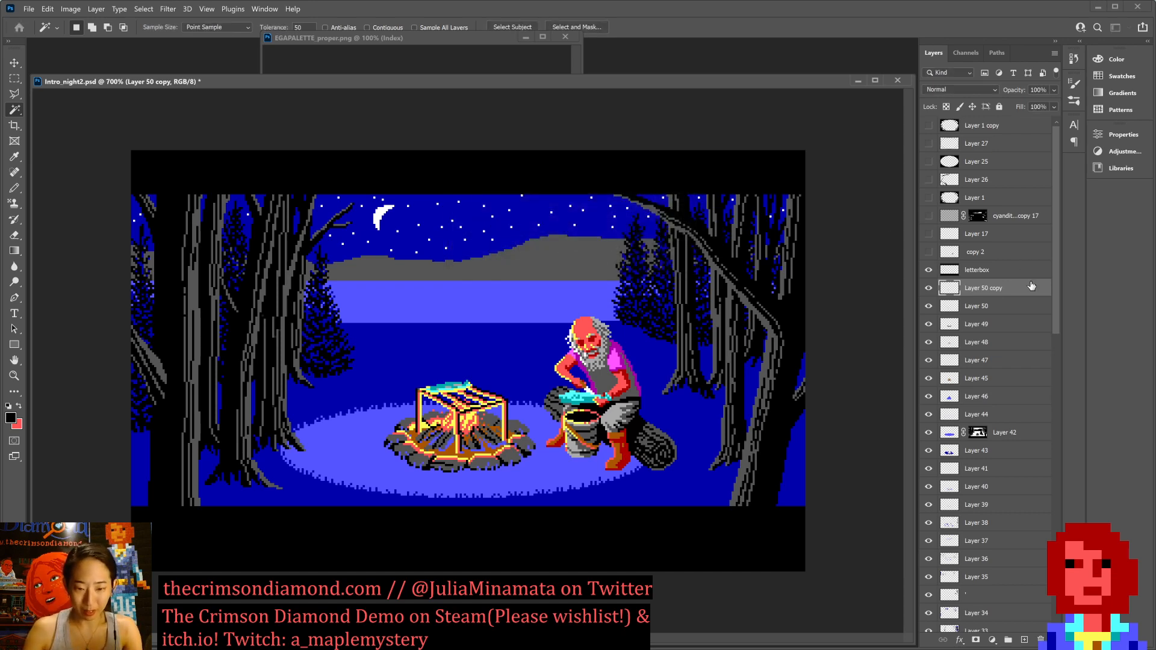
key("ctrl+equal")
key("ctrl+equal")
key("ctrl+equal")
key("ctrl+equal")
key("ctrl+equal")
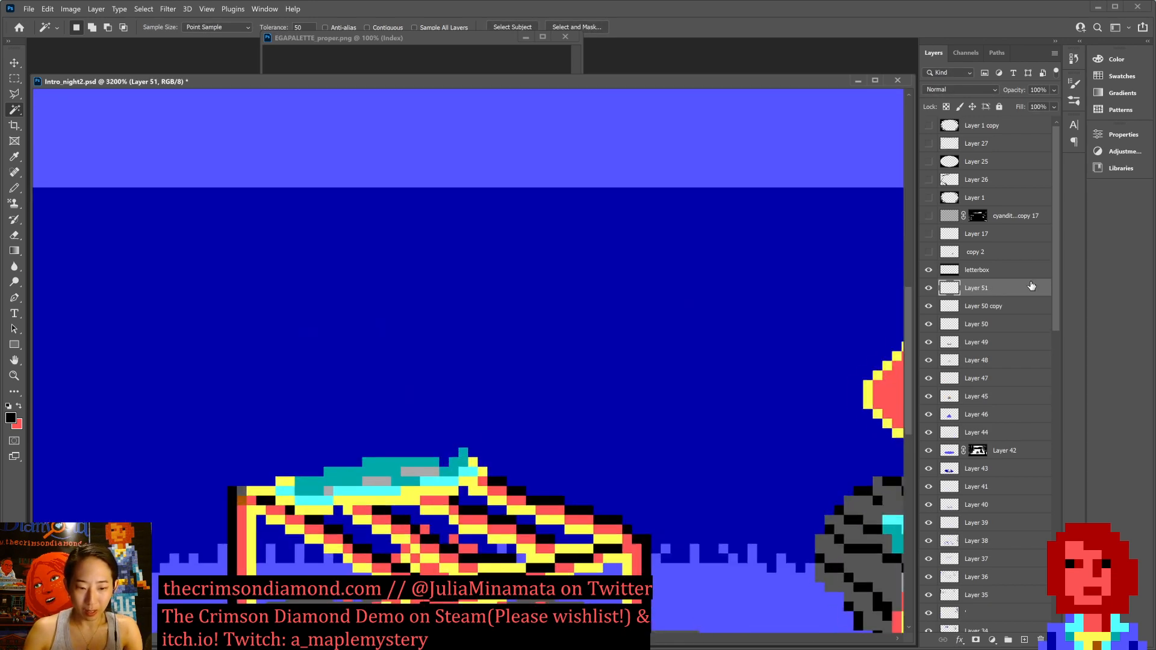
key("ctrl+minus")
key("ctrl+minus")
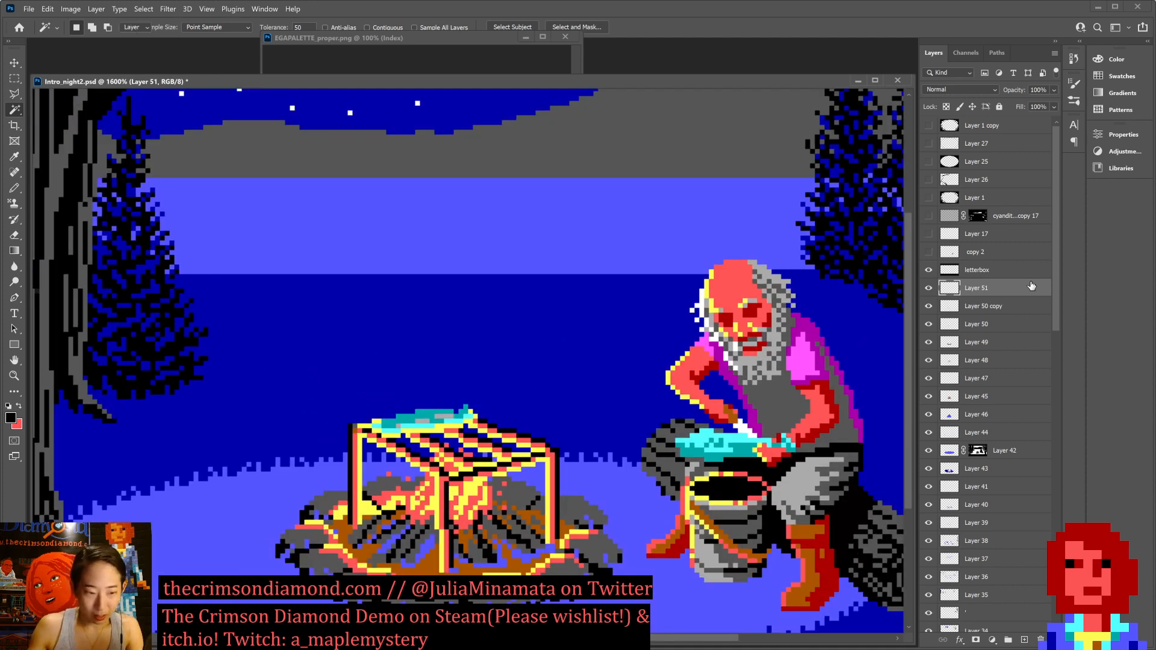
key("v")
key("b")
left_click(794, 474, "alt")
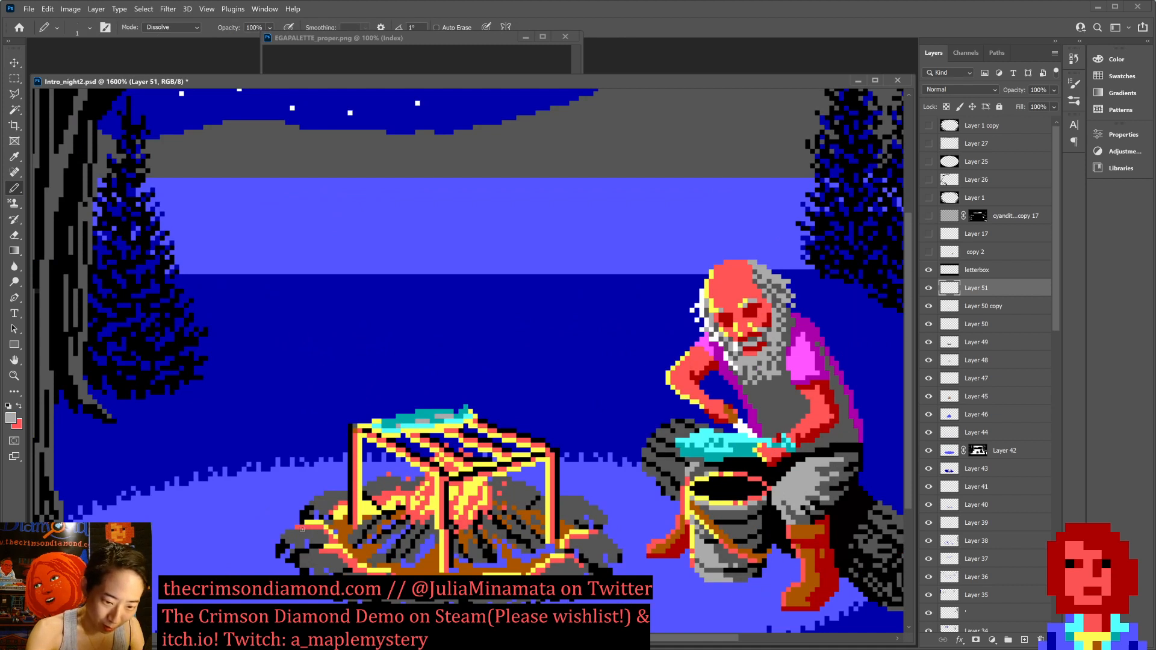
Add light grey highlight pixels to the left and back-left rocks of the campfire ring on Layer 51.
left_click_drag(301, 528, 326, 537)
key("ctrl+z")
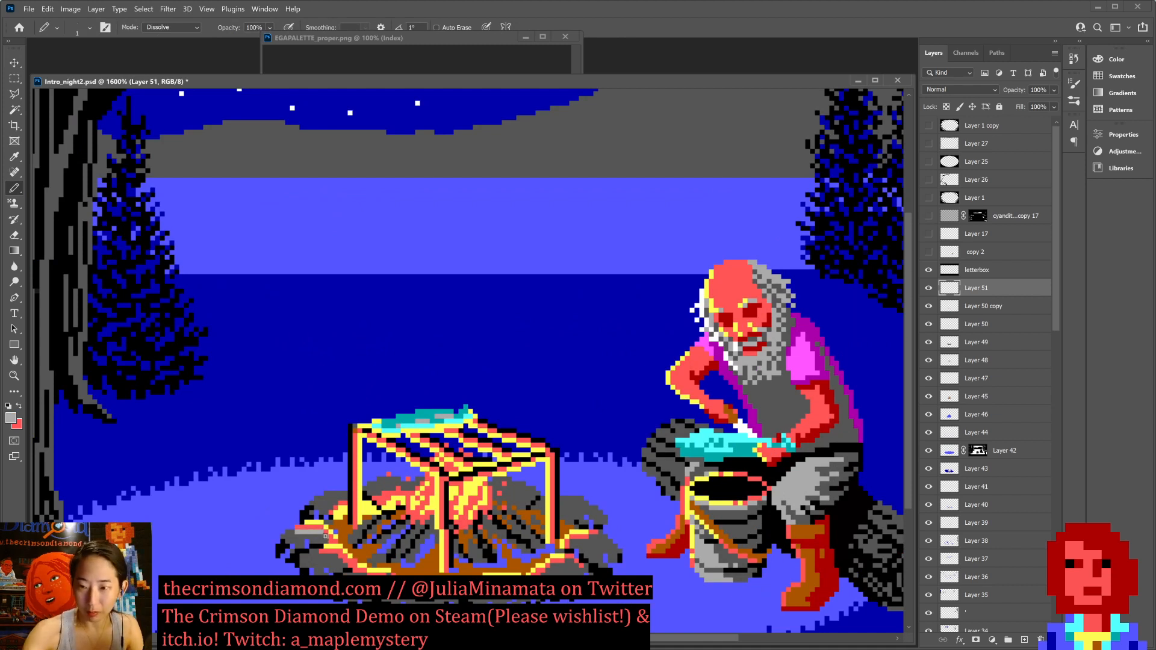
left_click(929, 289)
left_click(929, 289)
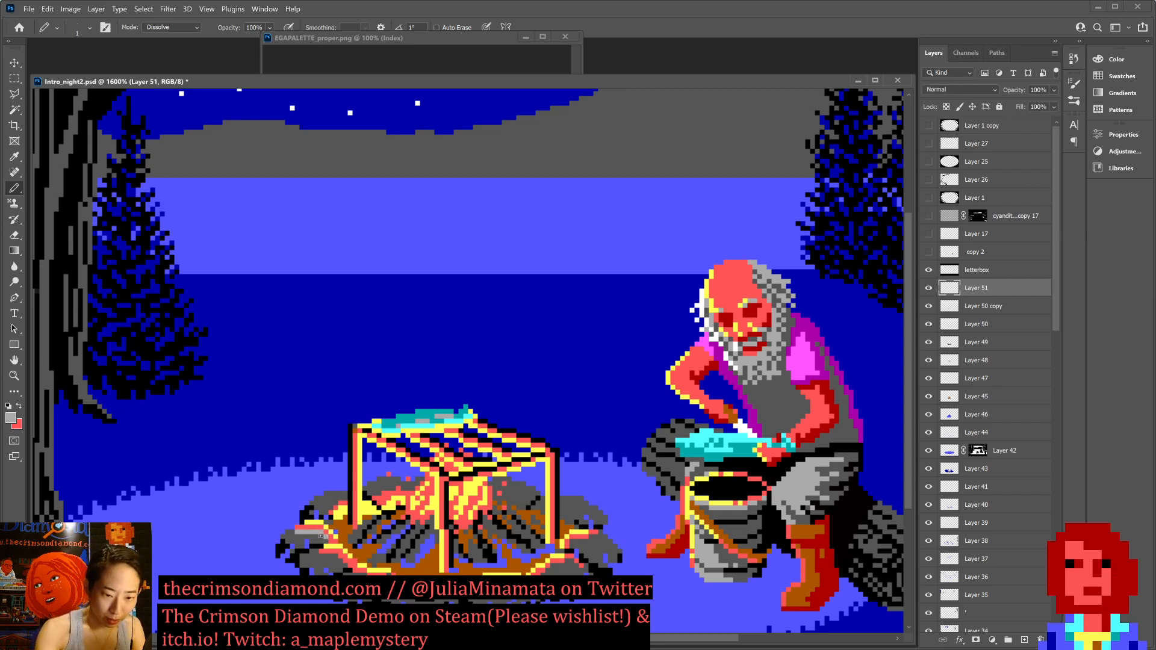
left_click(325, 541)
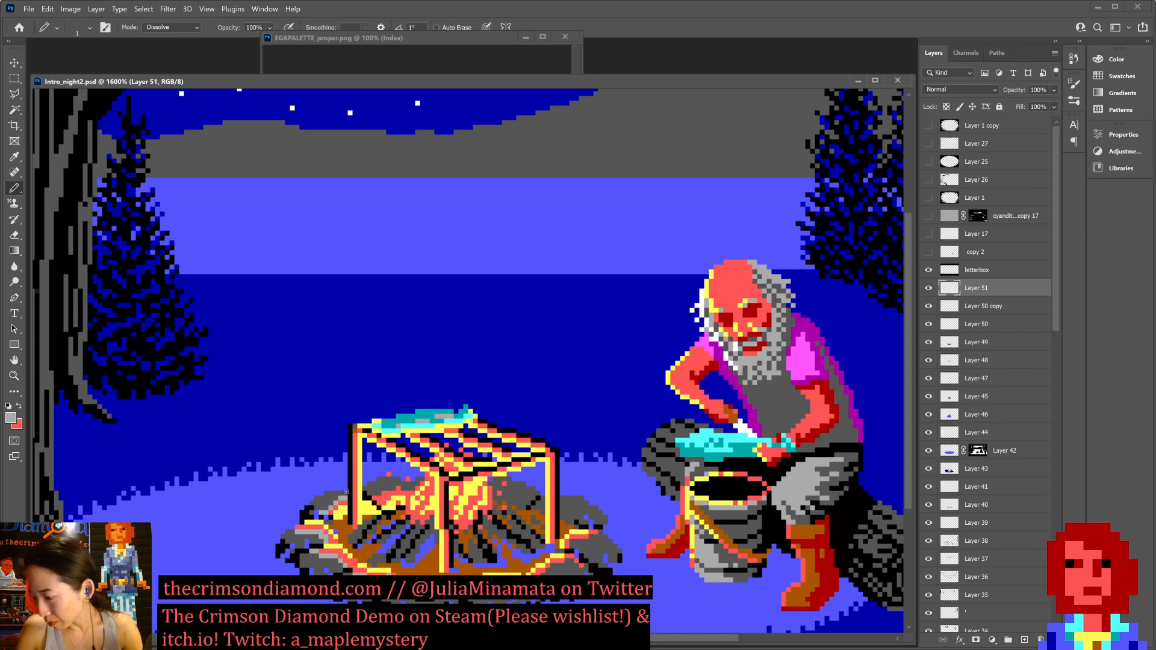
left_click_drag(369, 494, 411, 487)
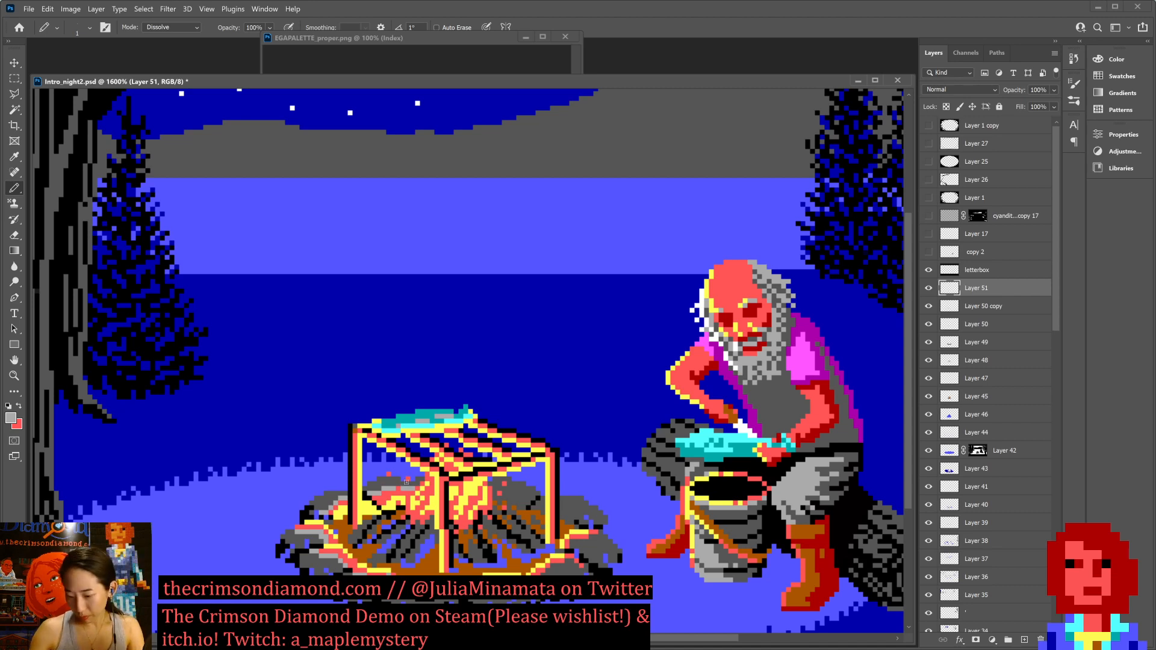
Compare the campfire scene with and without the light grey highlights of Layer 51, leaving that layer hidden.
key("ctrl+minus")
key("ctrl+minus")
key("ctrl+minus")
key("ctrl+minus")
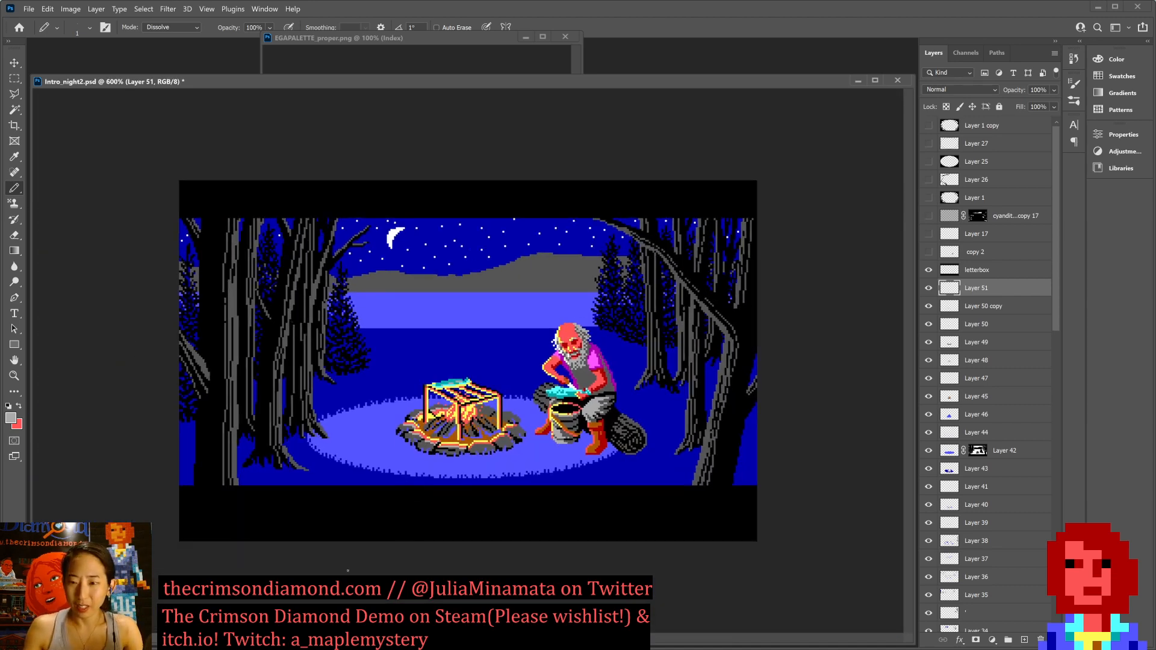
left_click(930, 288)
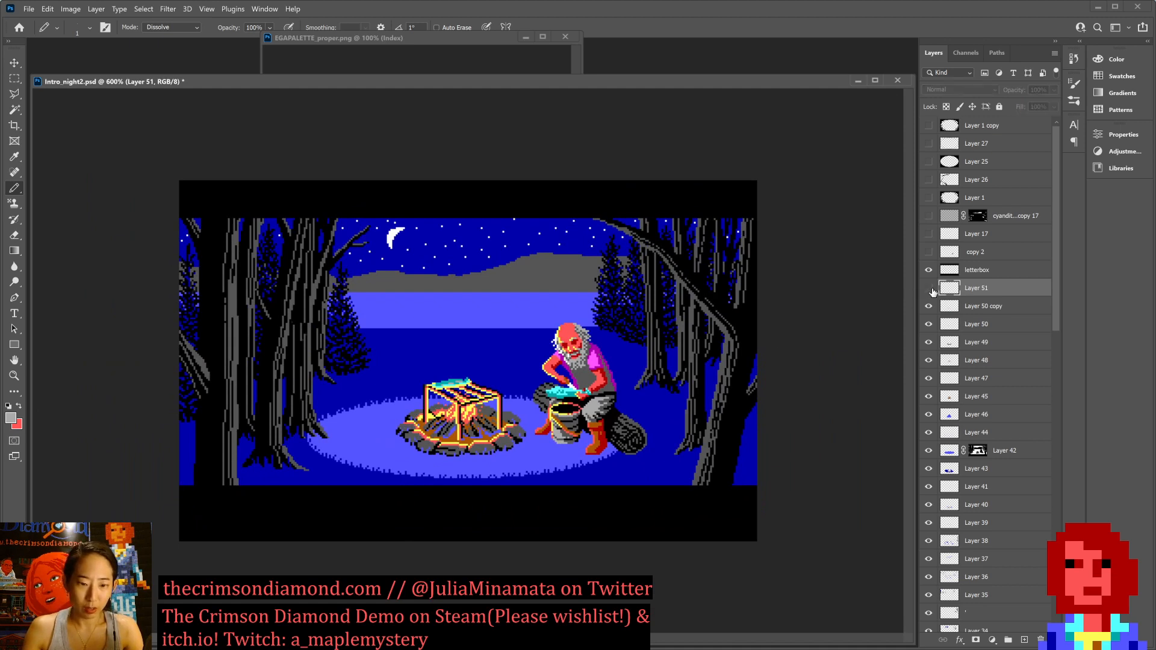
left_click(929, 288)
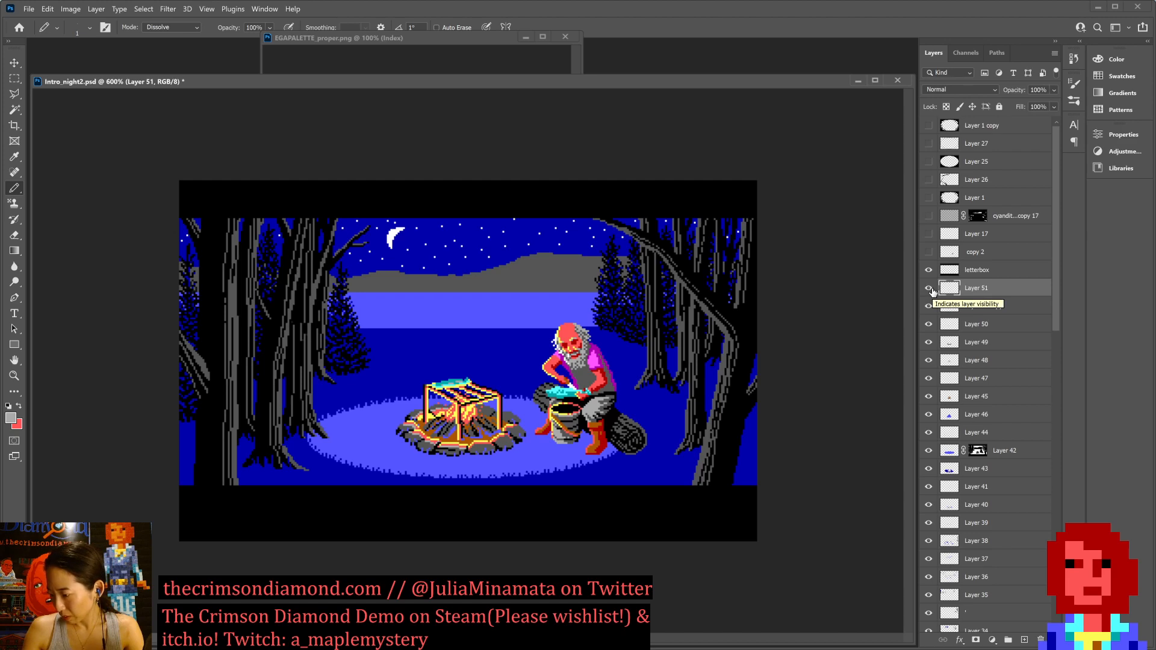
left_click(929, 289)
Create a new layer above Layer 50 copy, set the Pencil to light red sampled from the fire, and save the file.
key("ctrl+plus")
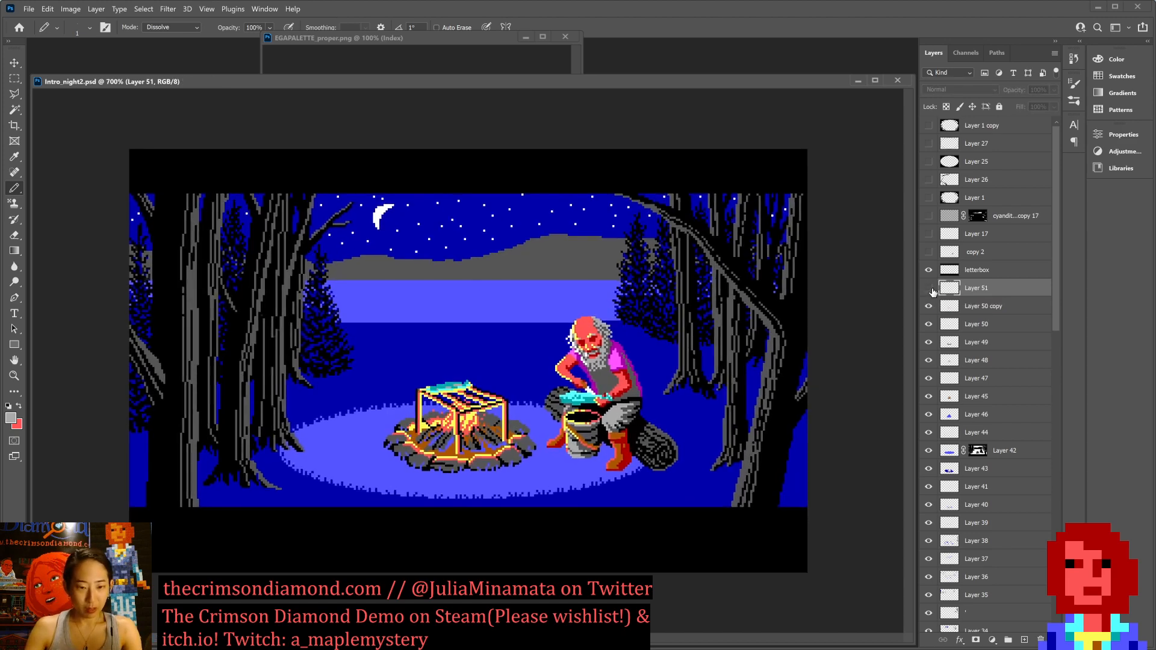
key("ctrl+plus")
key("ctrl+plus")
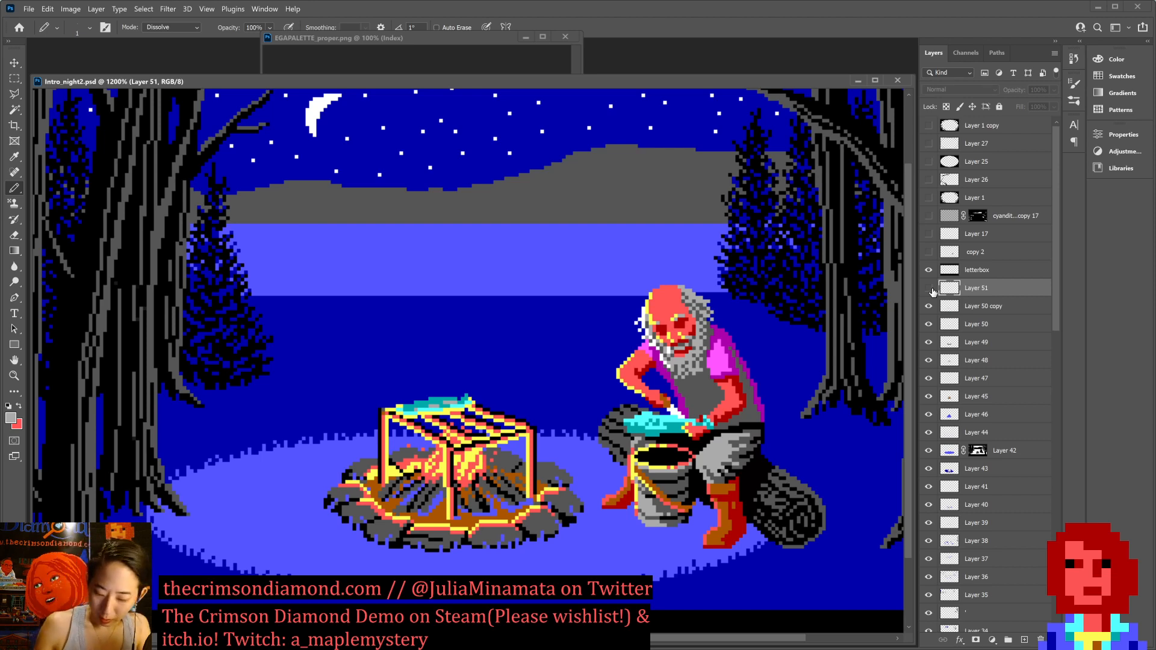
key("ctrl+plus")
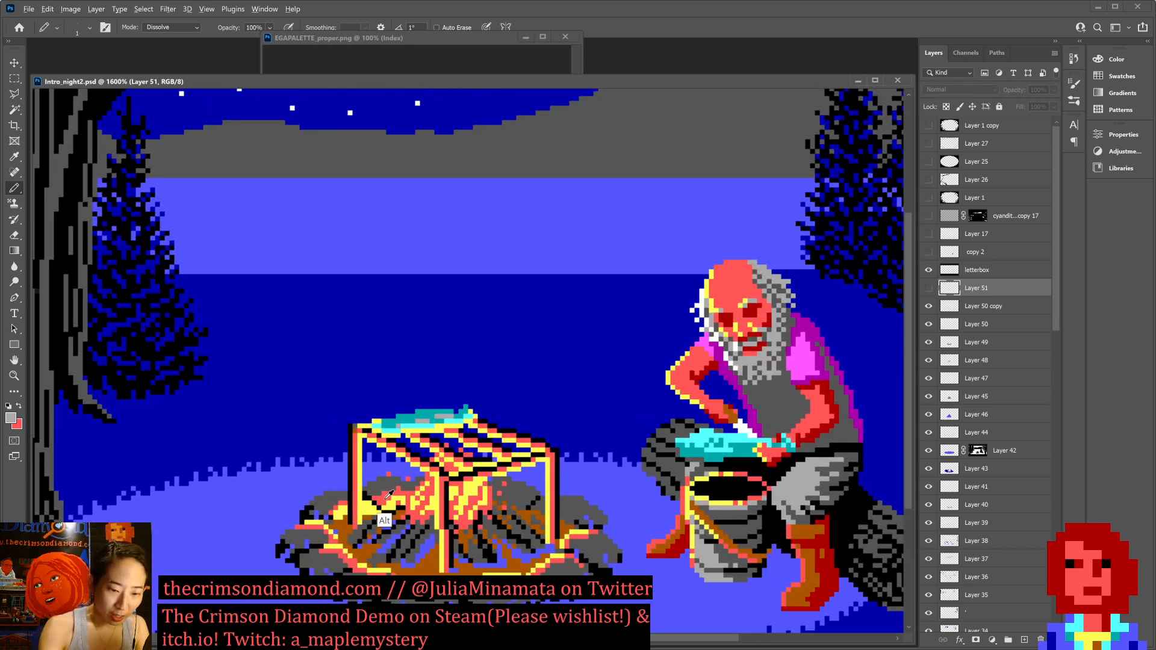
left_click(378, 499, "alt")
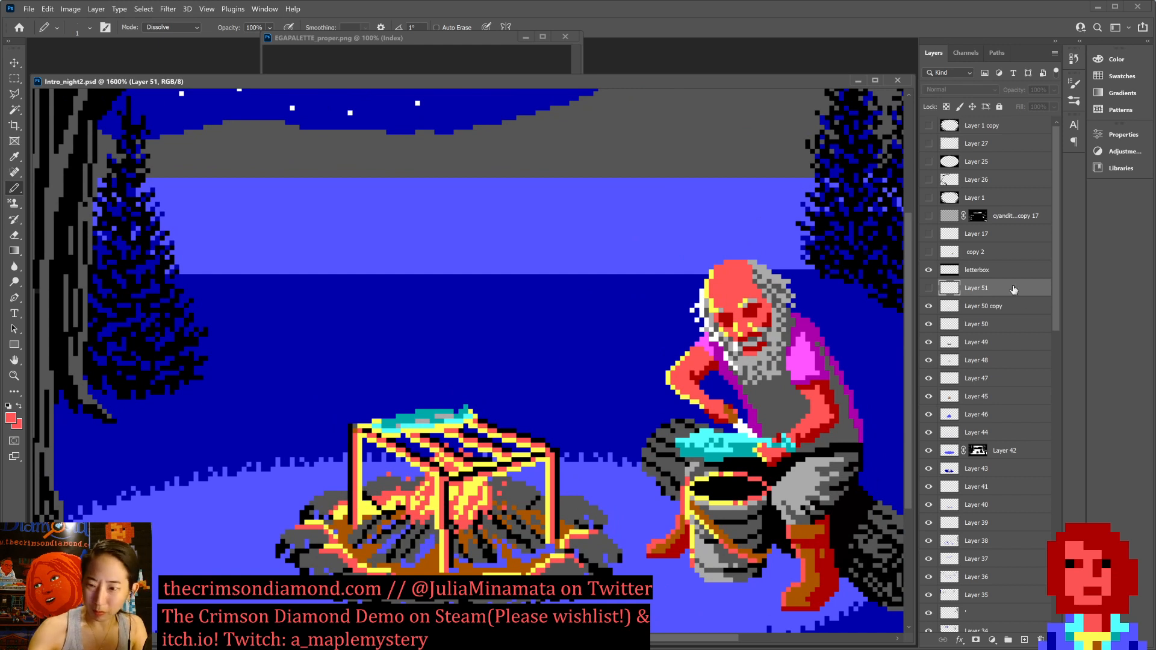
left_click(982, 310)
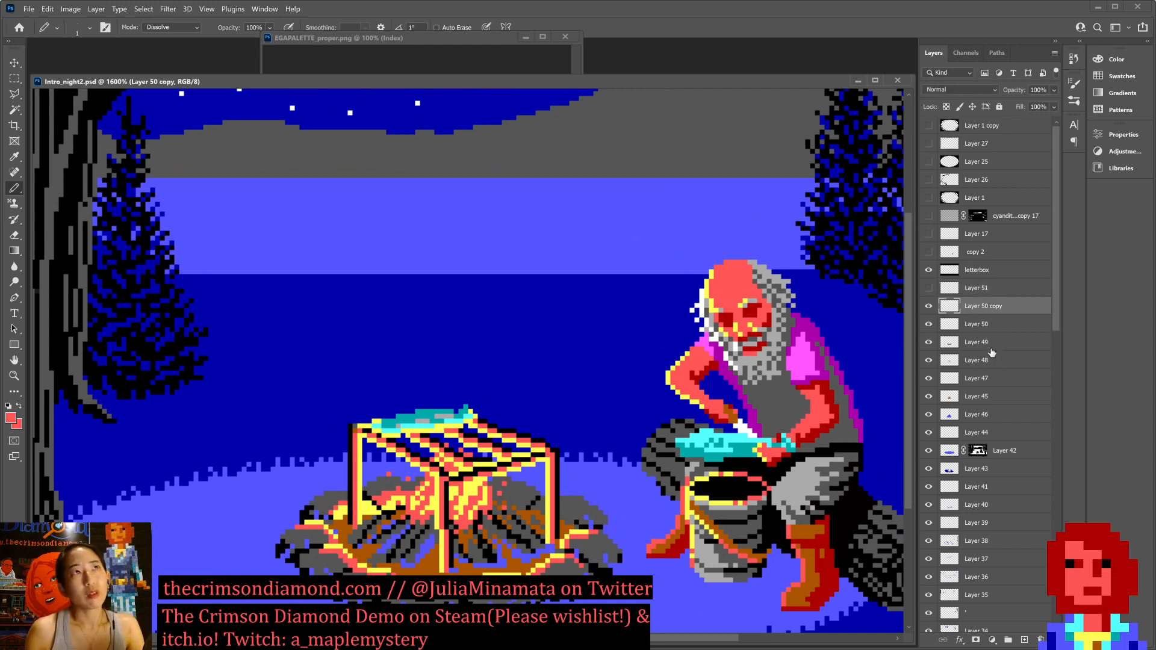
key("ctrl+shift+n")
key("Return")
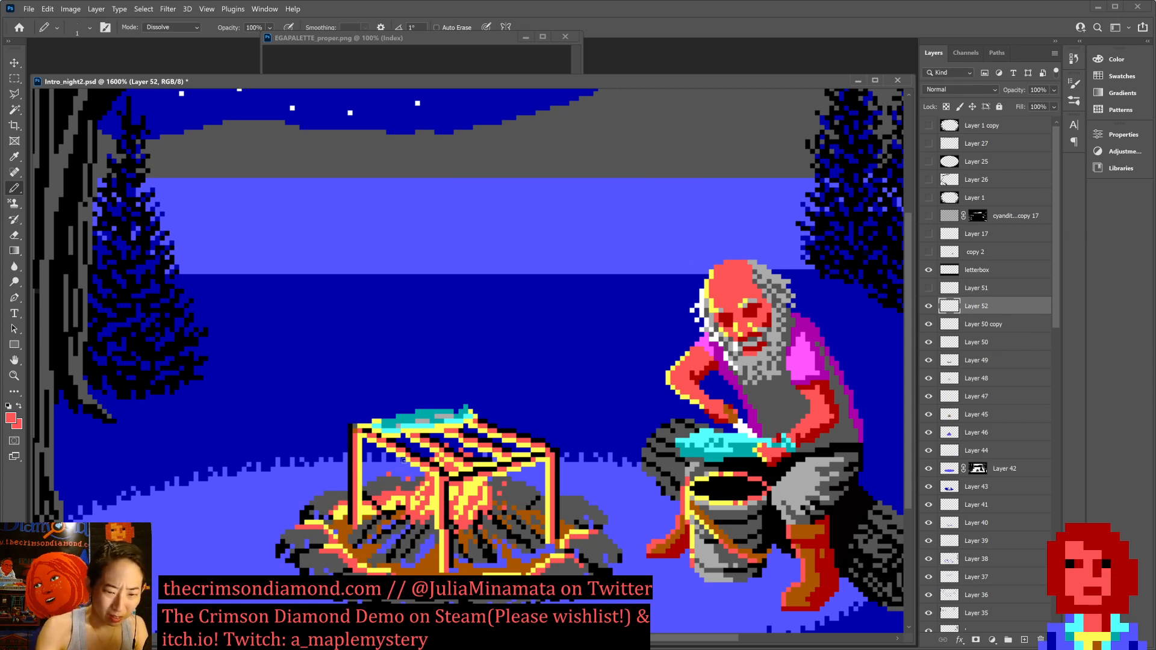
key("ctrl+s")
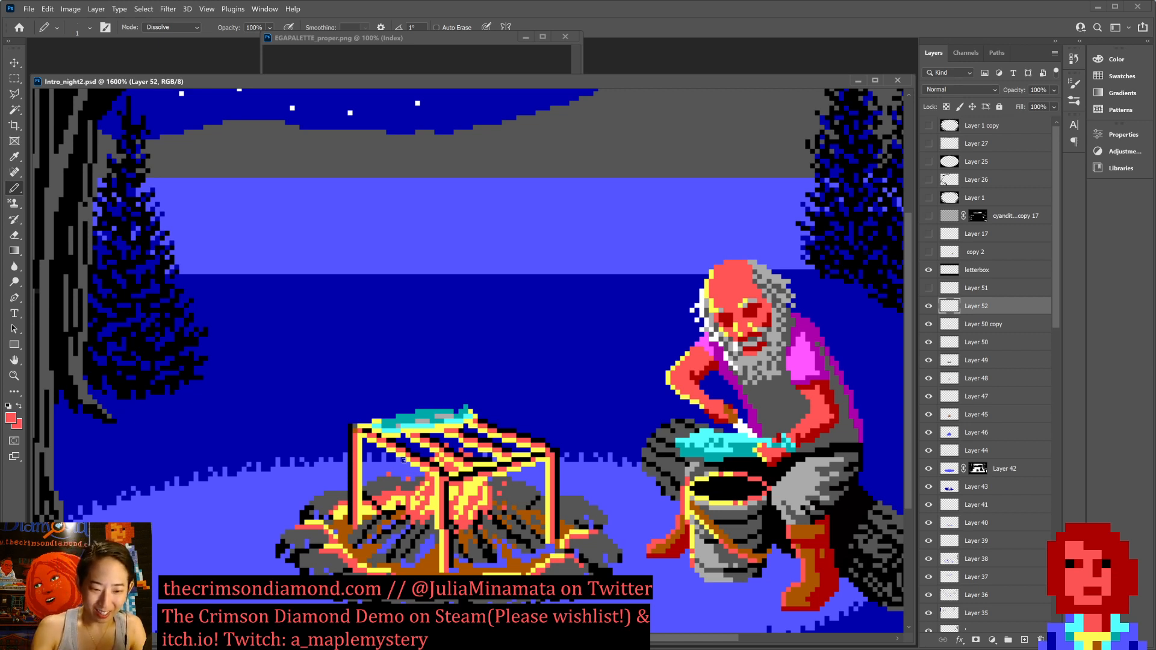
Draw yellow firelight pixels on the back-right rocks of the campfire ring on Layer 52 and save the file.
left_click(357, 559, "alt")
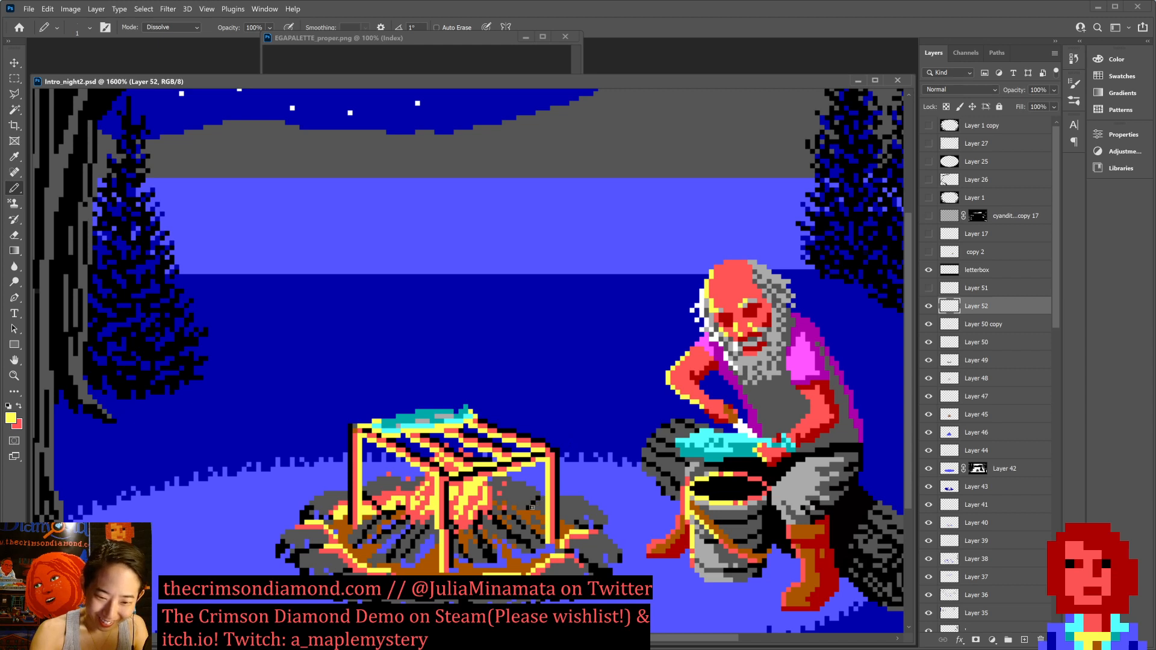
left_click_drag(533, 508, 541, 508)
left_click(543, 513)
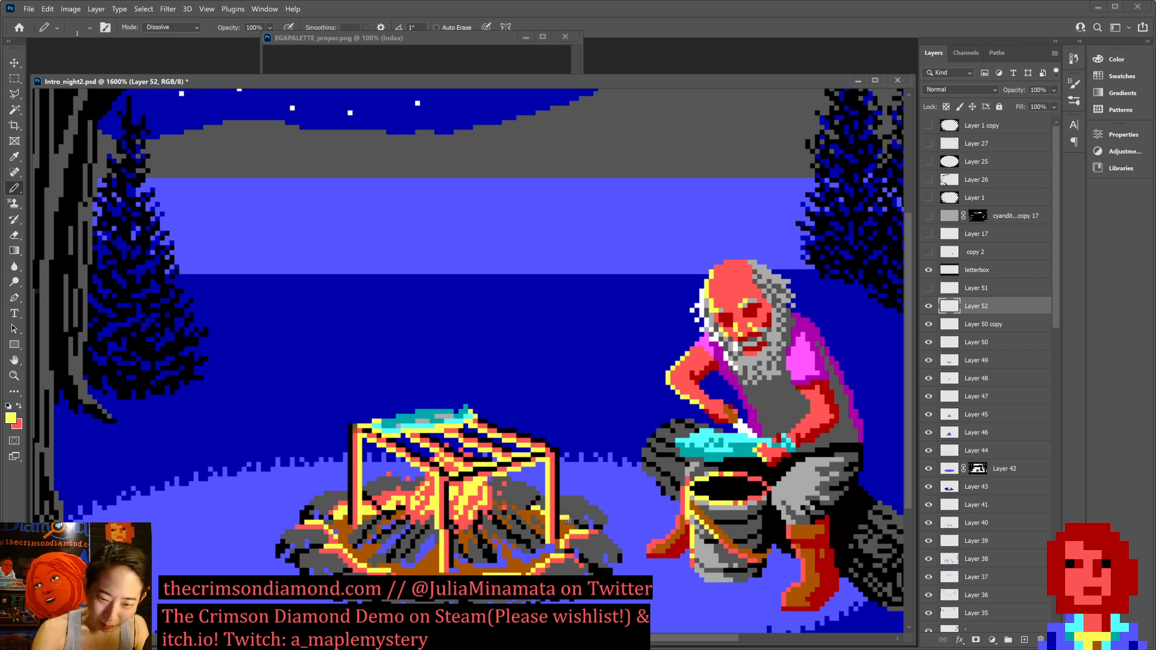
key("x")
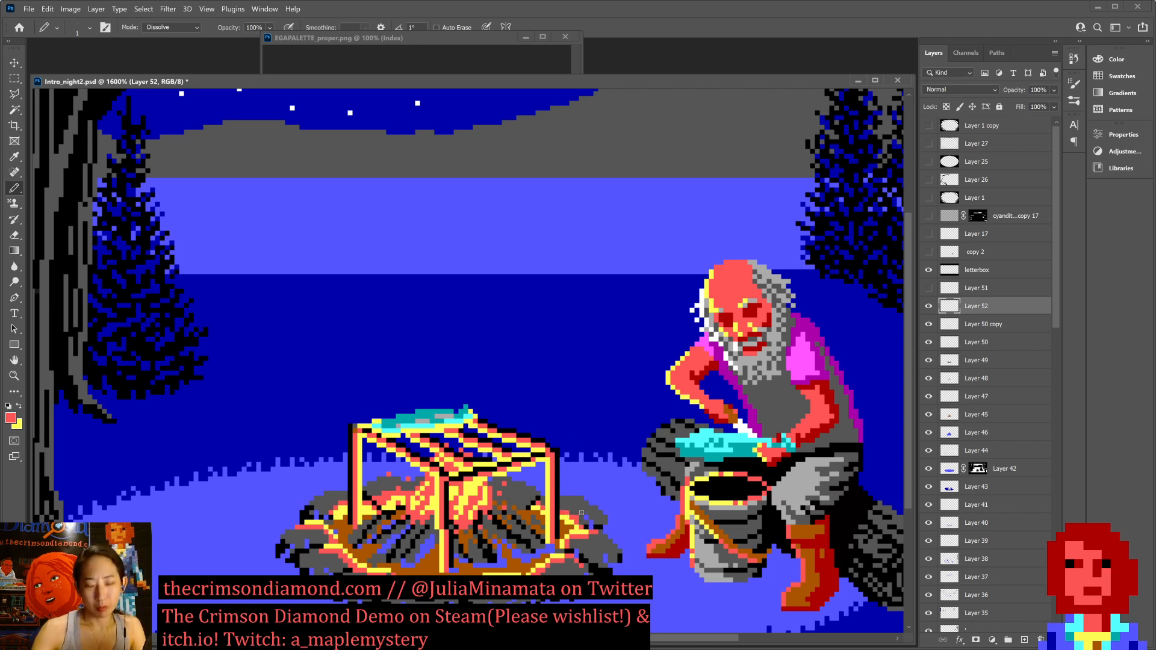
key("ctrl+0")
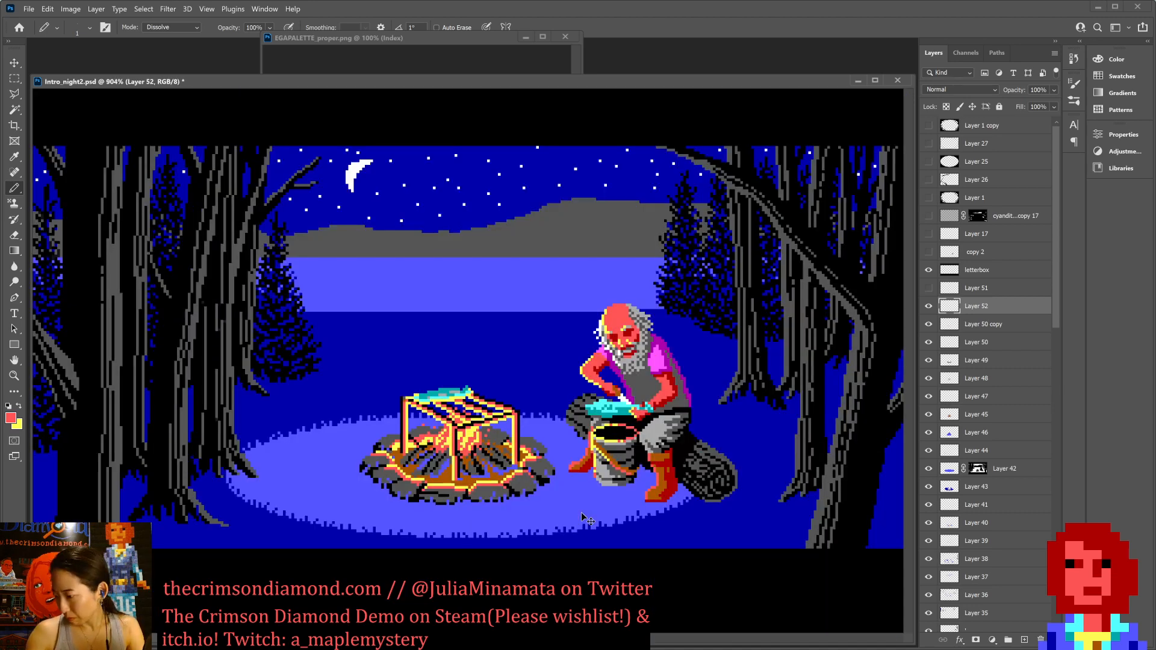
key("ctrl+s")
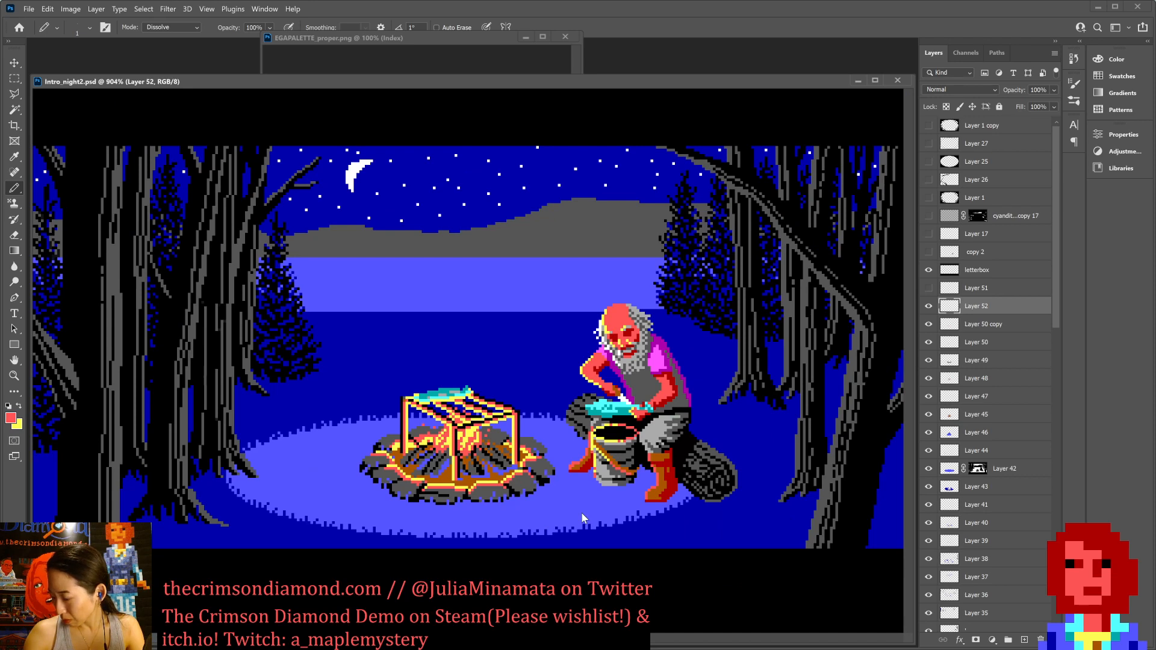
Add light red rim pixels along the right-hand rocks of the campfire ring, just outside the grill's right leg.
key("ctrl+plus")
key("ctrl+plus")
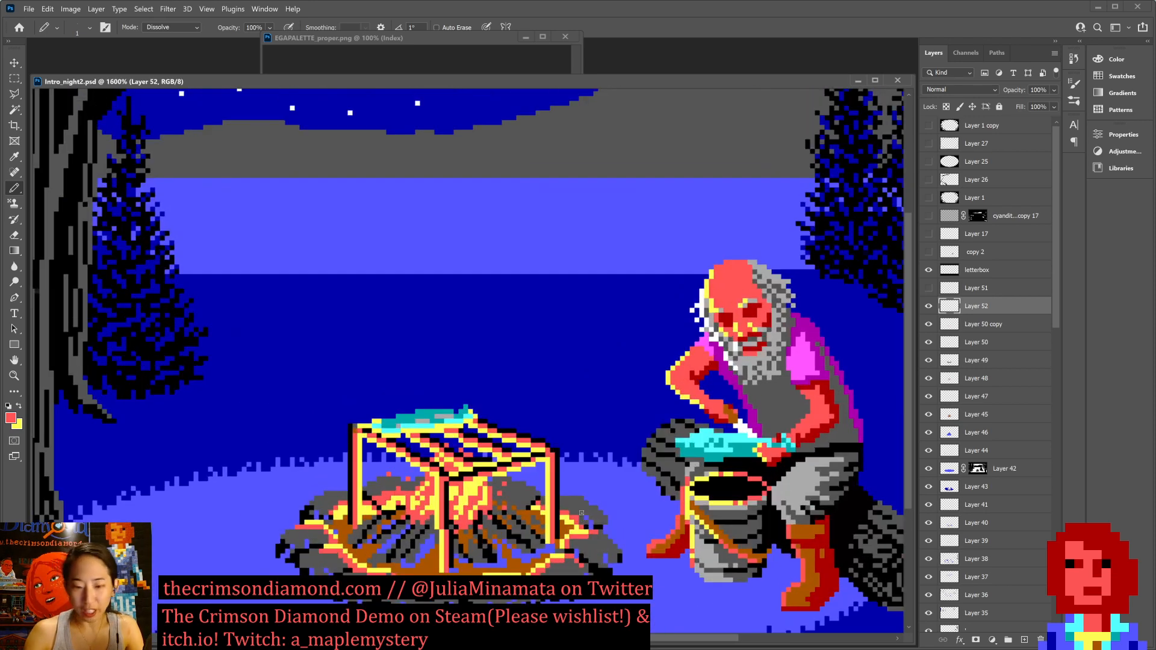
left_click(562, 508)
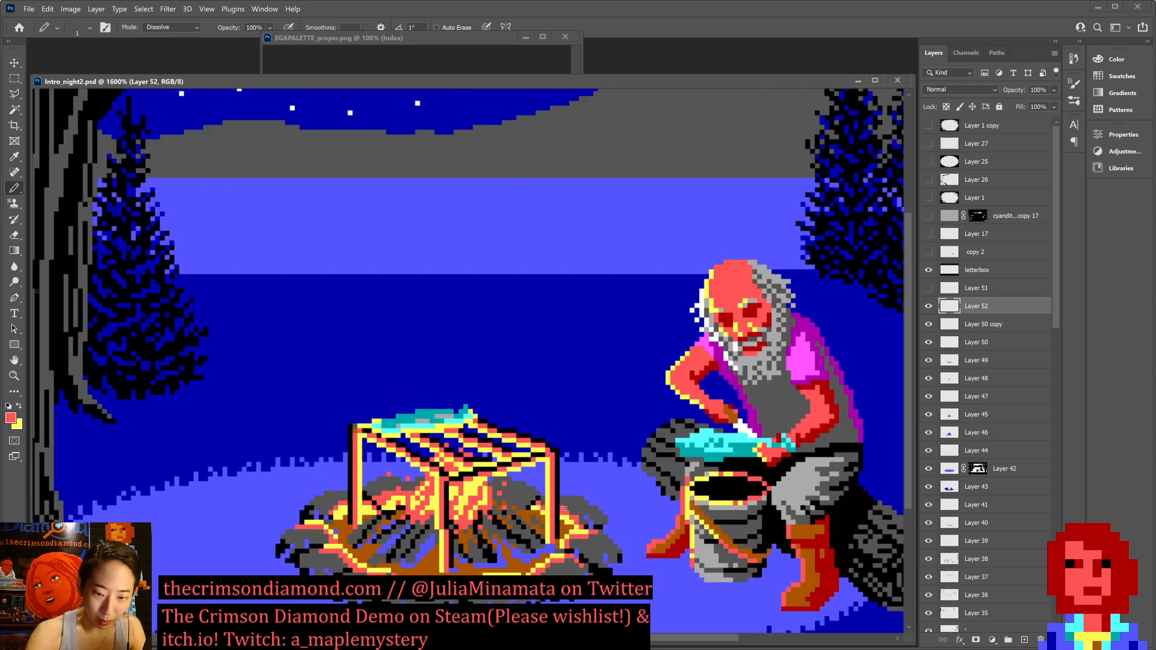
left_click(573, 513)
left_click(580, 518)
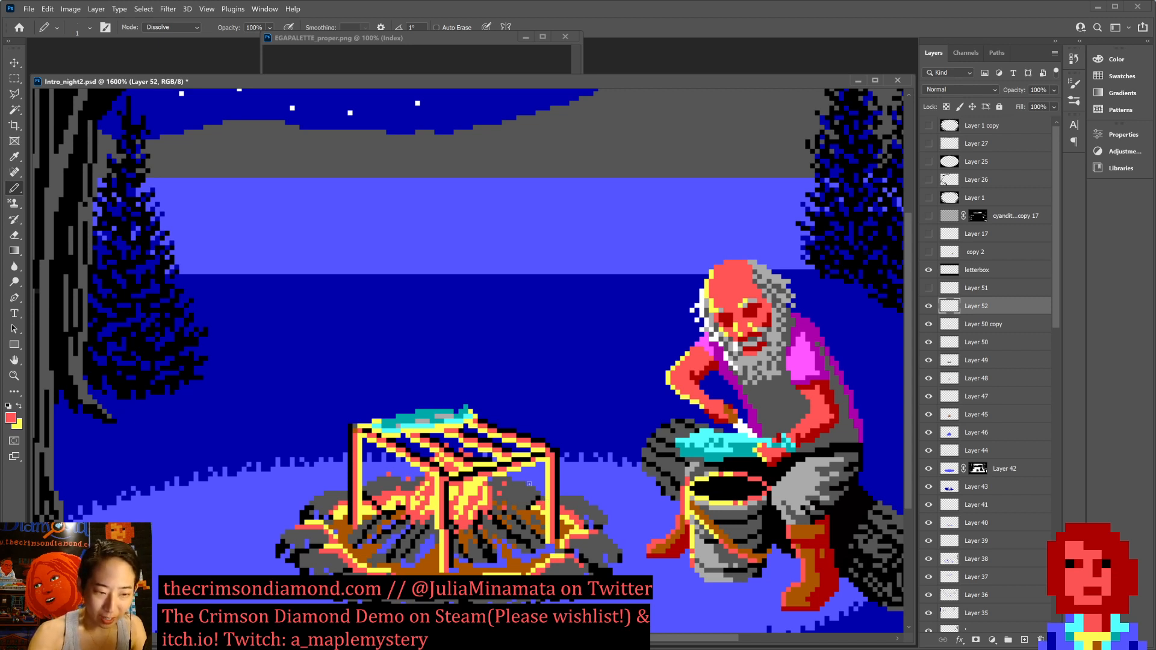
Draw a yellow firelight rim along the back-right rocks between the flames and the grill's right leg, and save the file.
key("x")
left_click(496, 498)
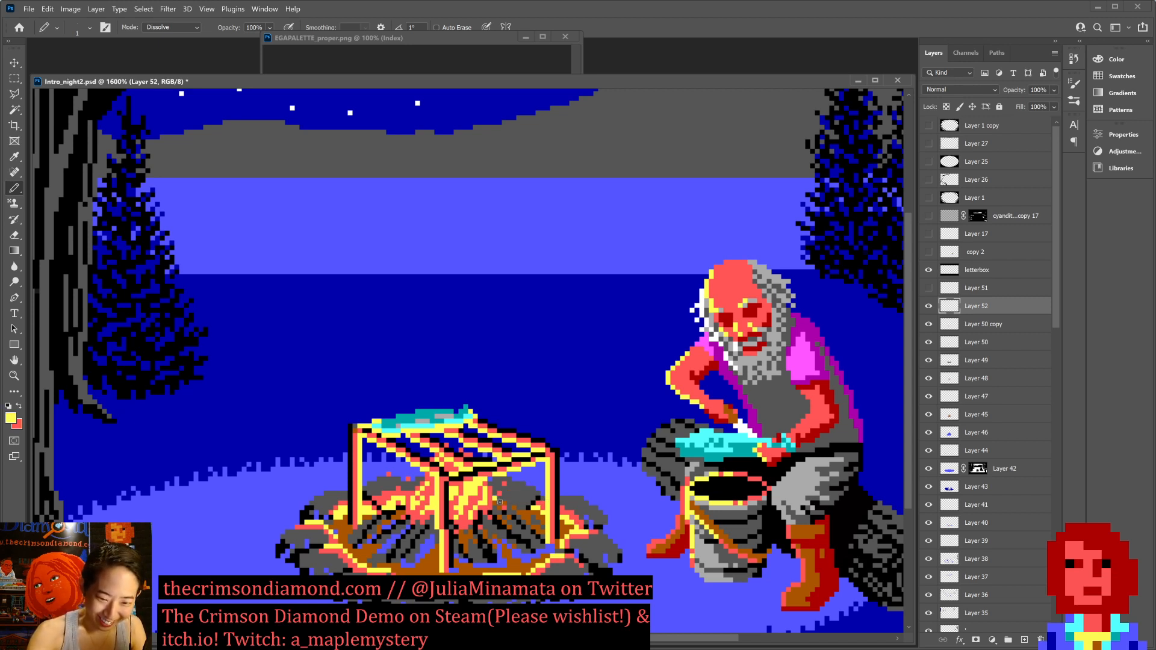
left_click_drag(500, 499, 527, 507)
left_click(513, 503)
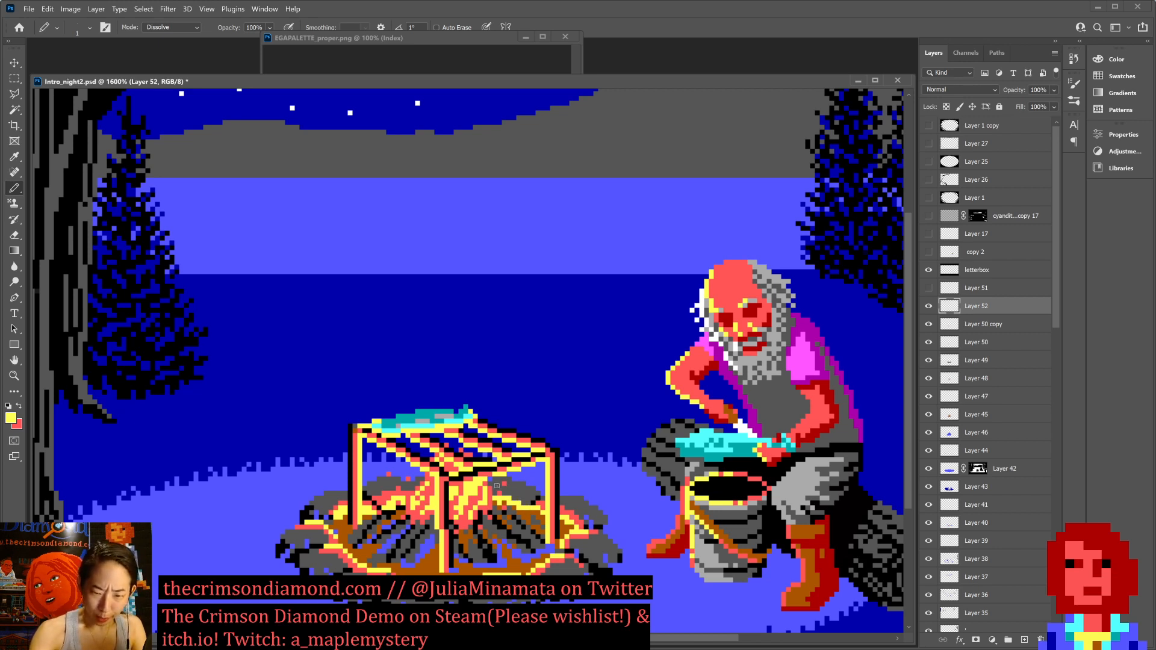
key("x")
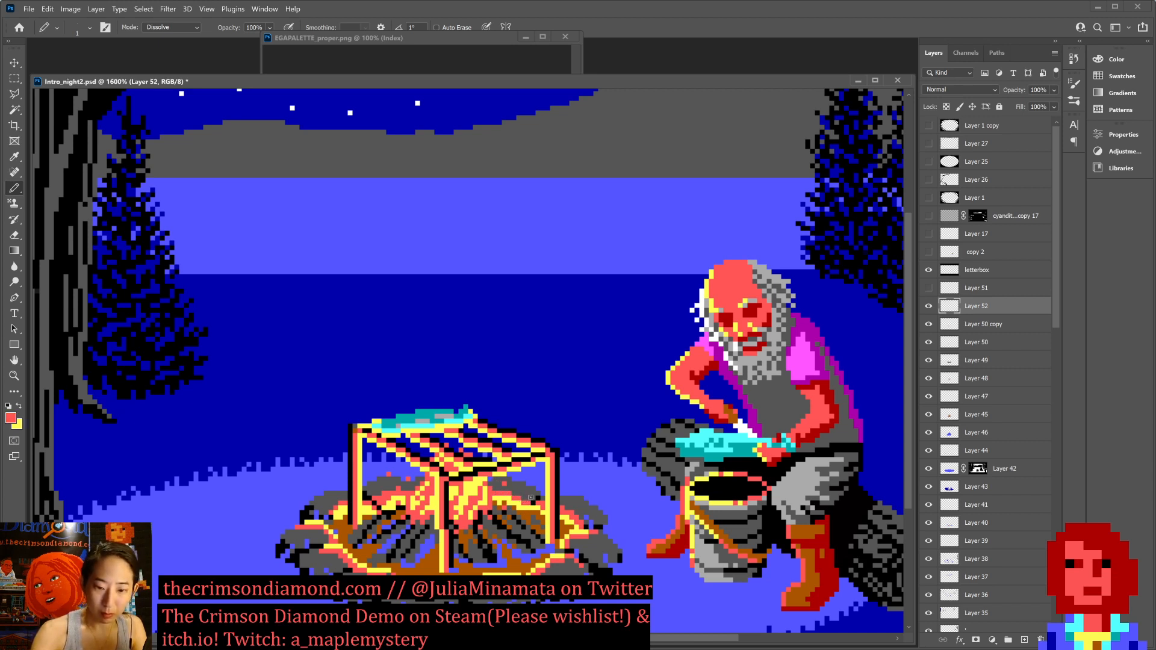
key("ctrl+s")
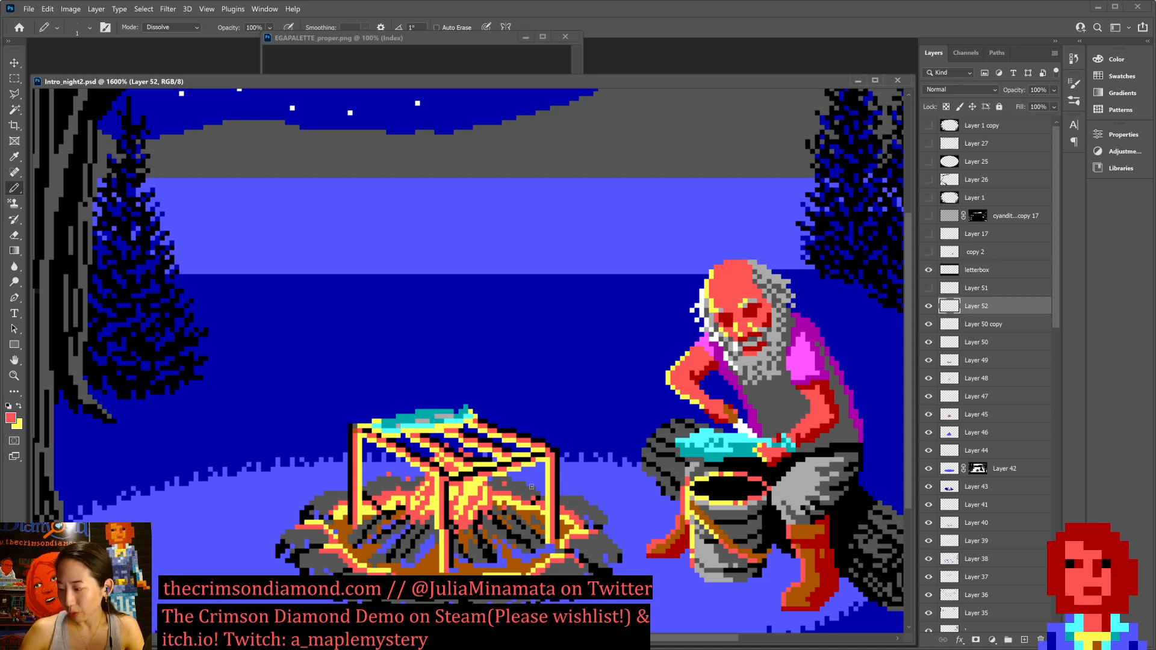
Check the rock rims in the whole scene and add one more light red pixel to the ring's right-hand rocks.
scroll(531, 486, "down", 5)
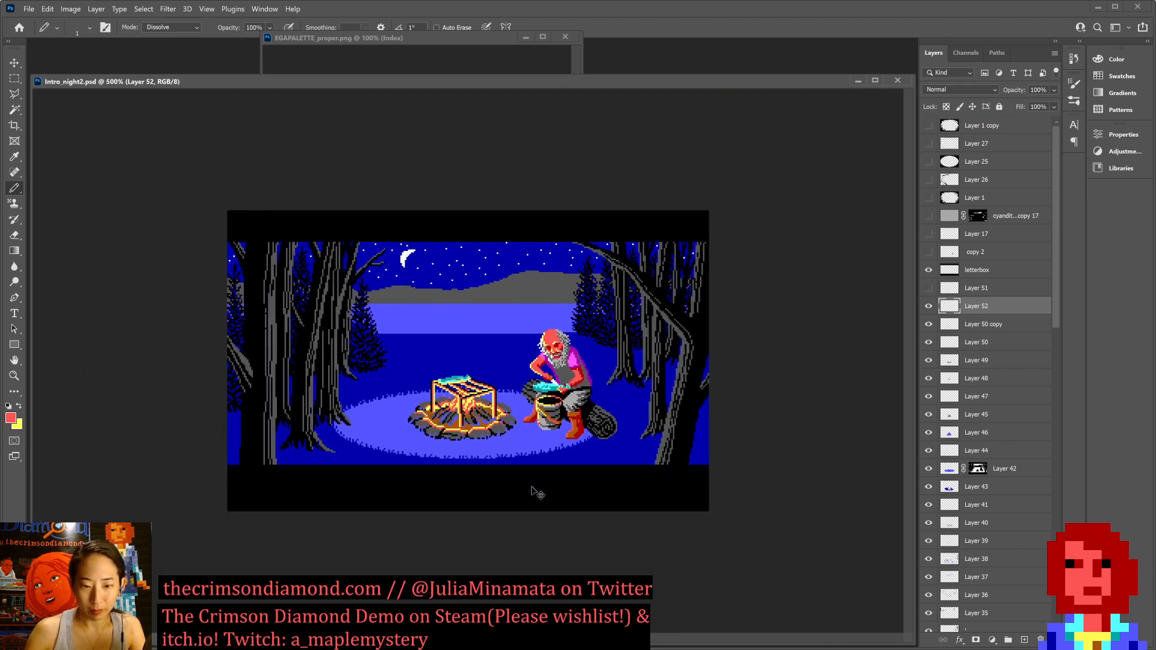
scroll(531, 486, "up", 2)
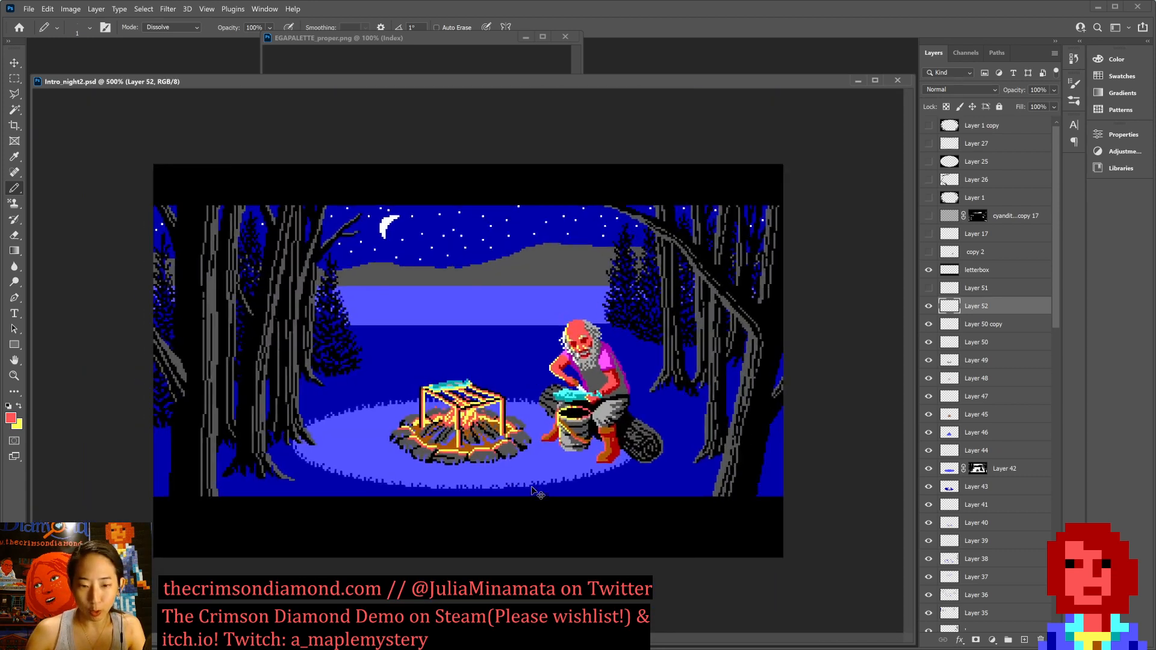
scroll(531, 486, "up", 3)
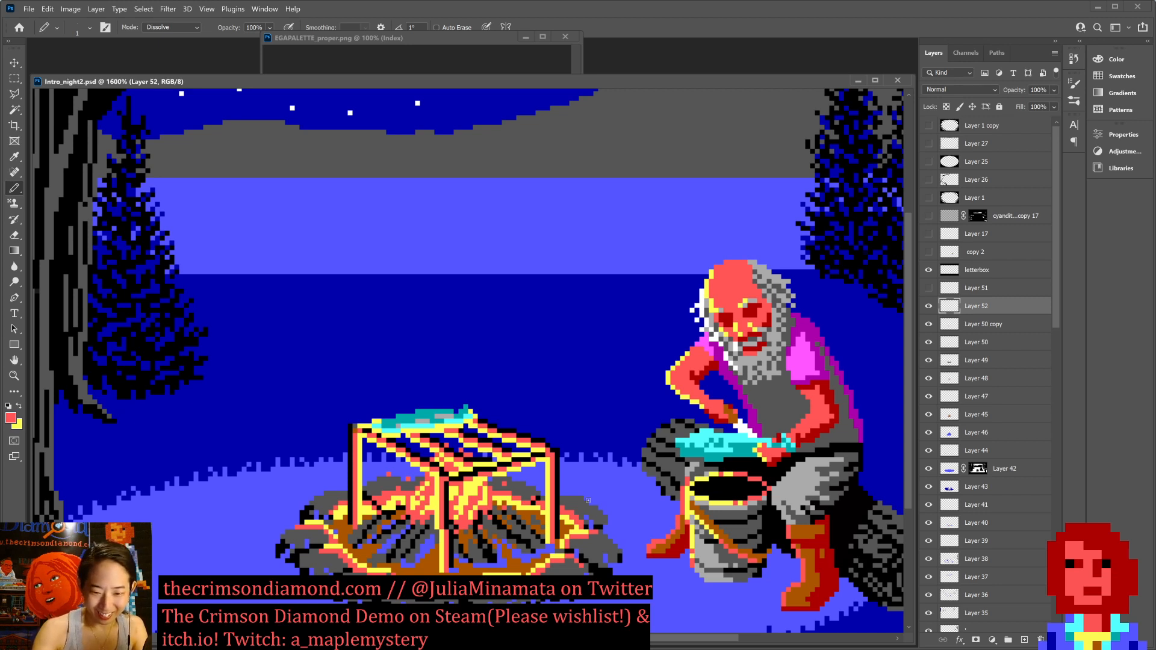
left_click(588, 521)
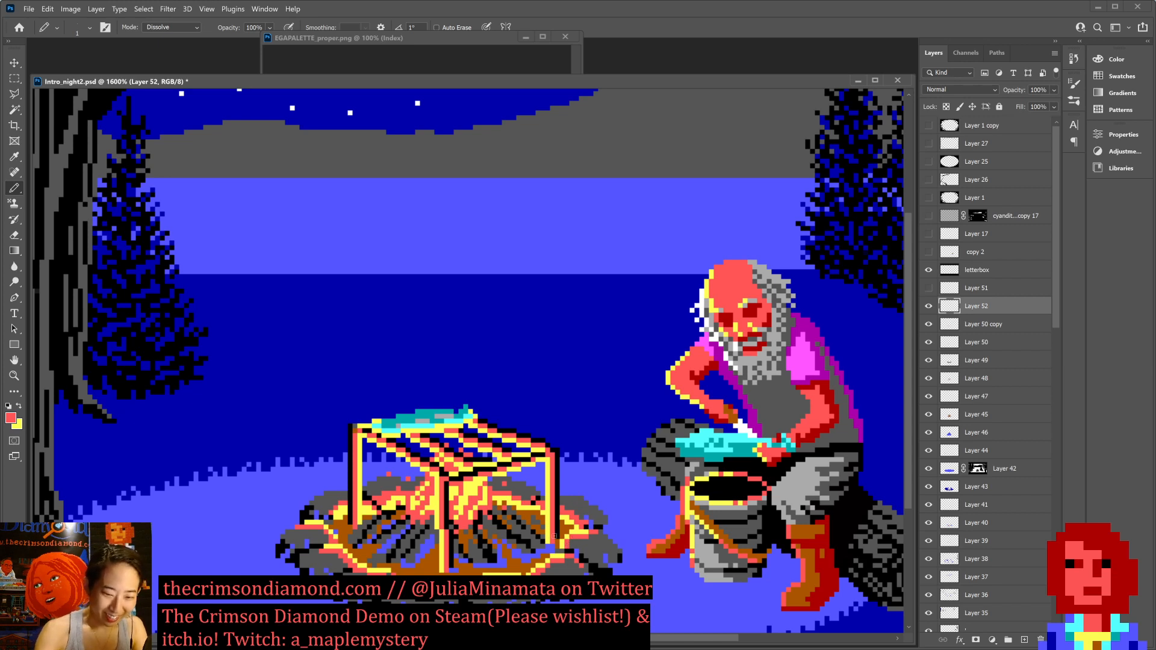
Touch up the campfire ring with brown sampled from the fire bed and light blue sampled from the lit ground, and save the file.
left_click(536, 535, "alt")
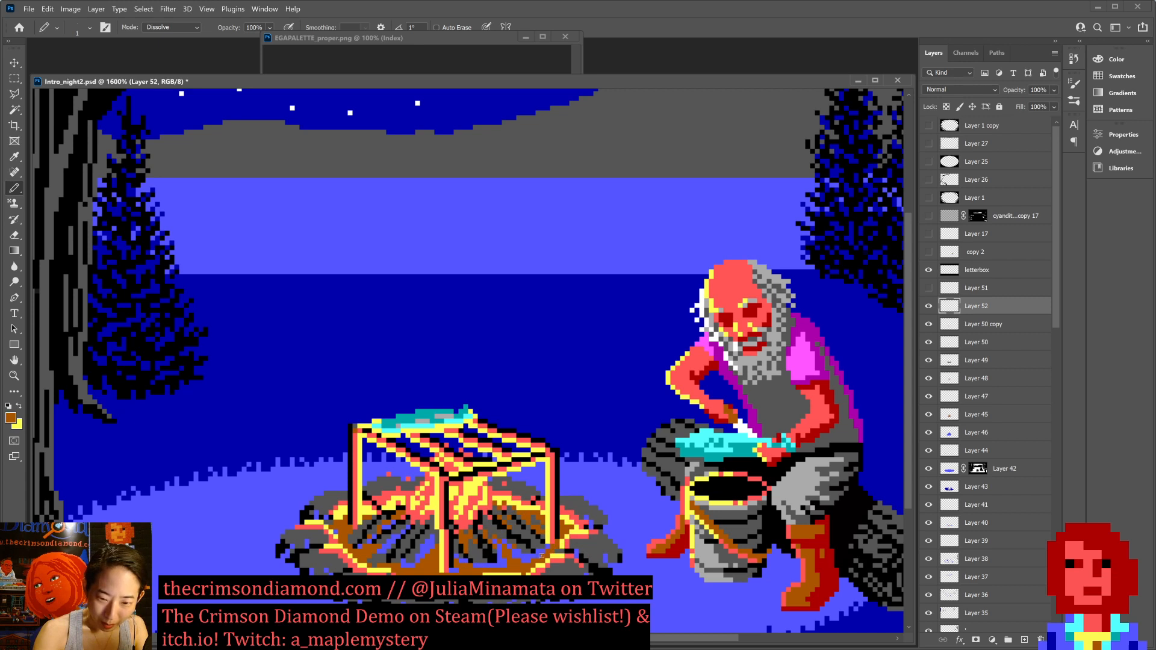
key("ctrl+s")
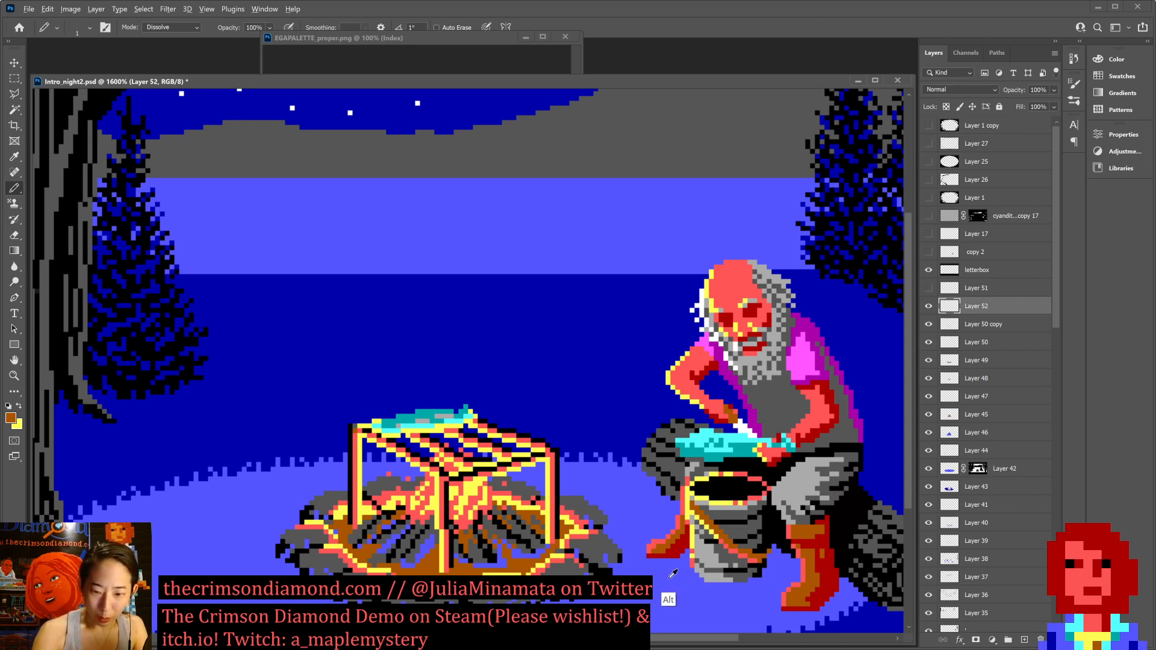
left_click(615, 566, "alt")
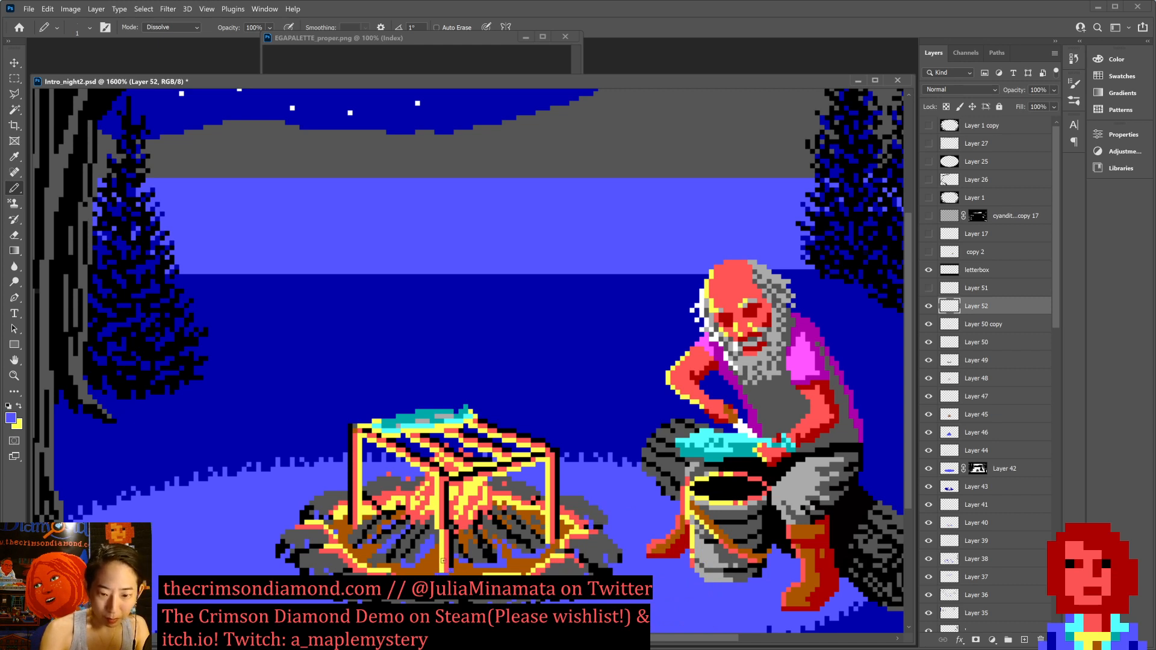
left_click(464, 571, "alt")
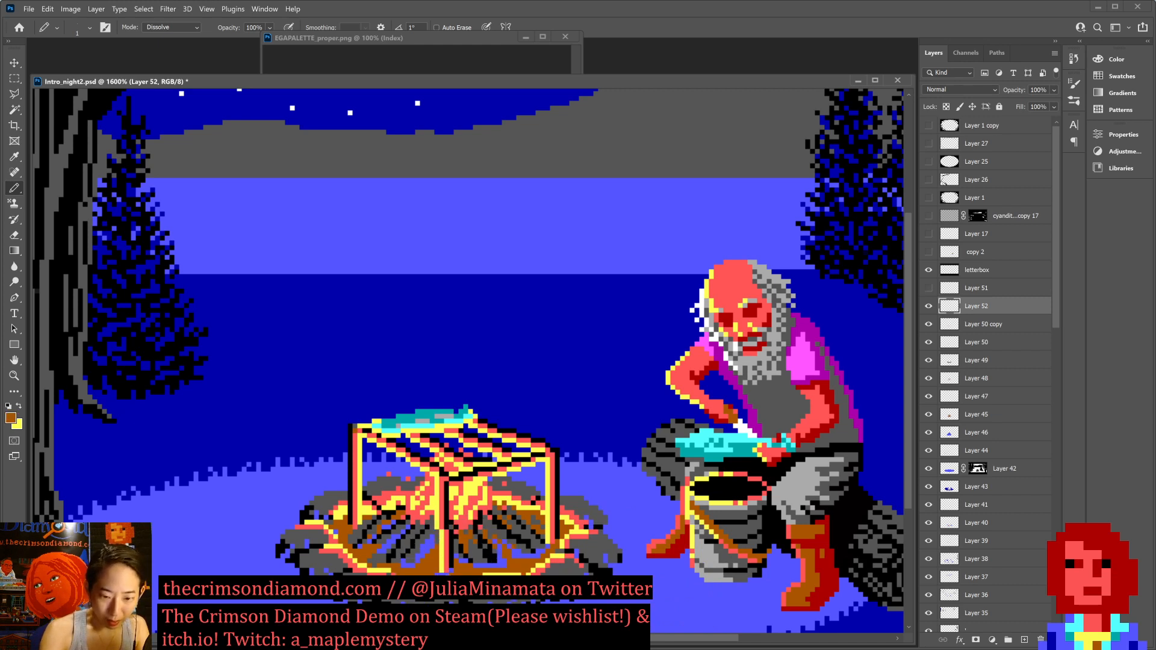
left_click(451, 562, "alt")
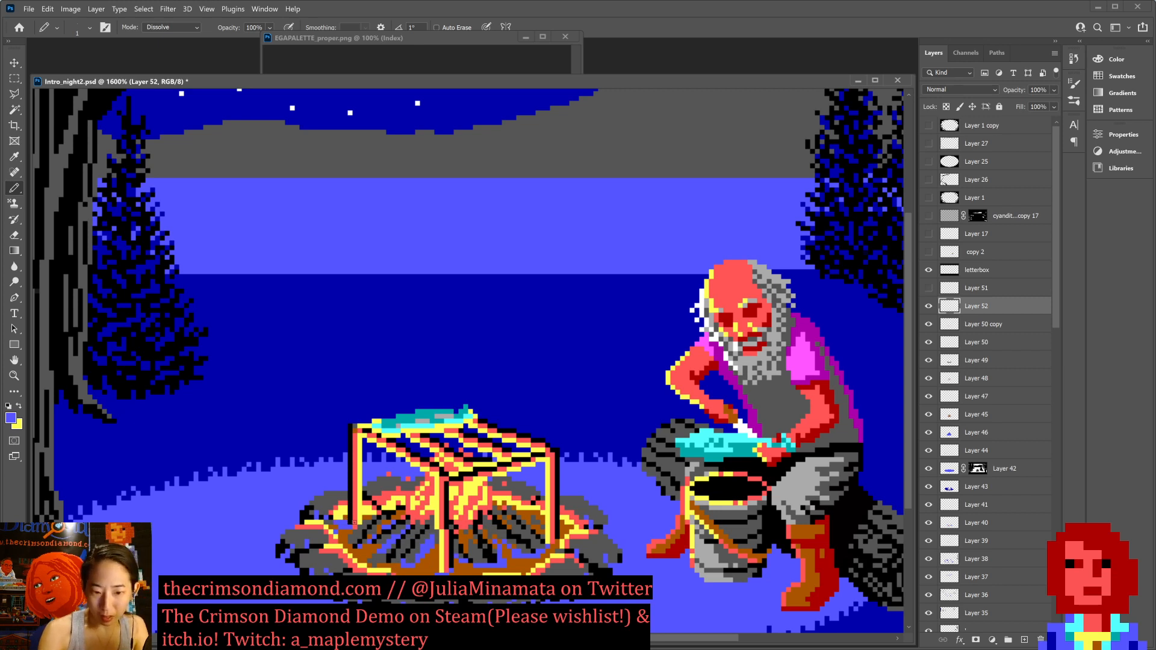
left_click(344, 533, "alt")
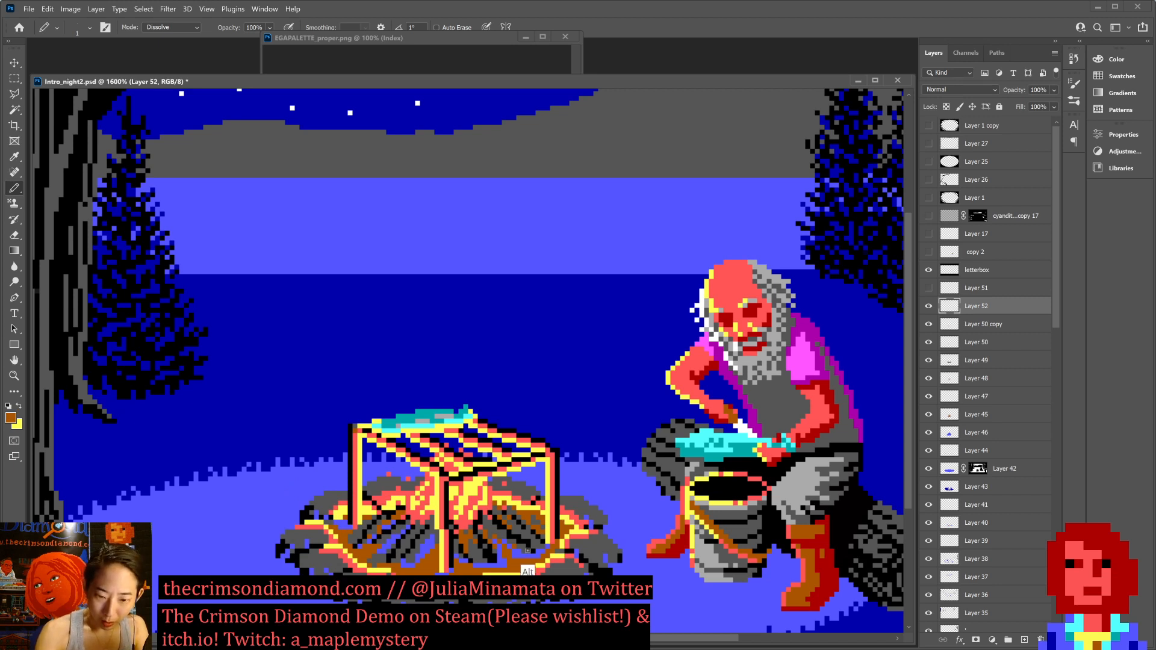
left_click(625, 560, "alt")
left_click(562, 527)
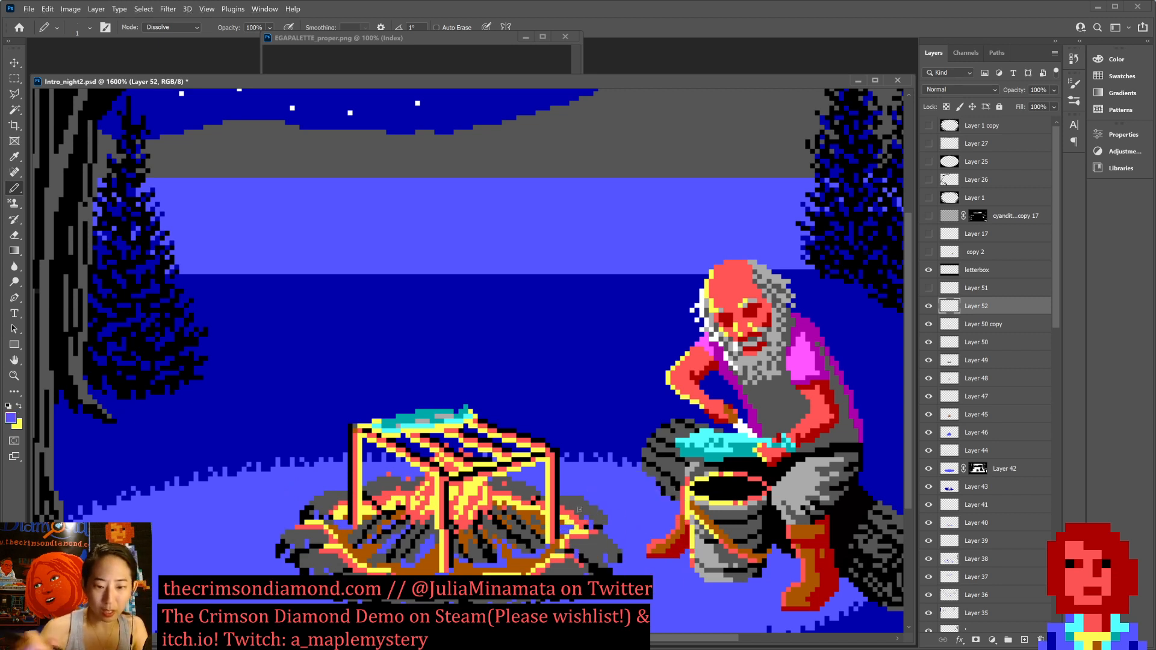
key("ctrl+s")
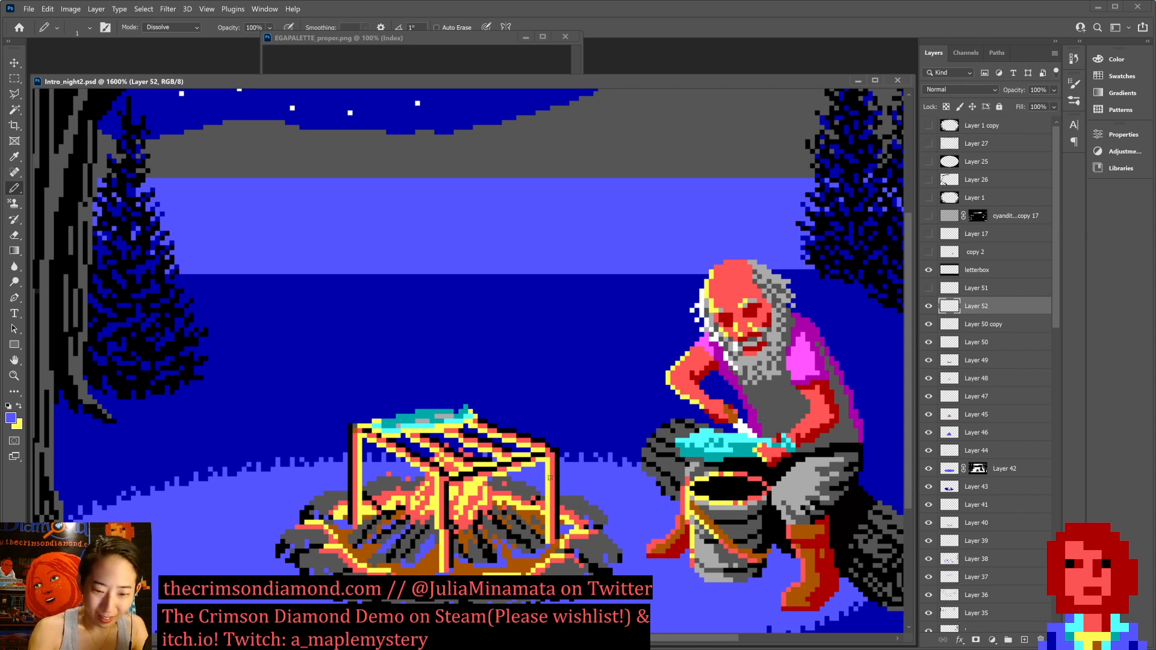
Add a light red pixel to the back-right rocks inside the grill's right leg and check it against the whole scene.
left_click(540, 504, "alt")
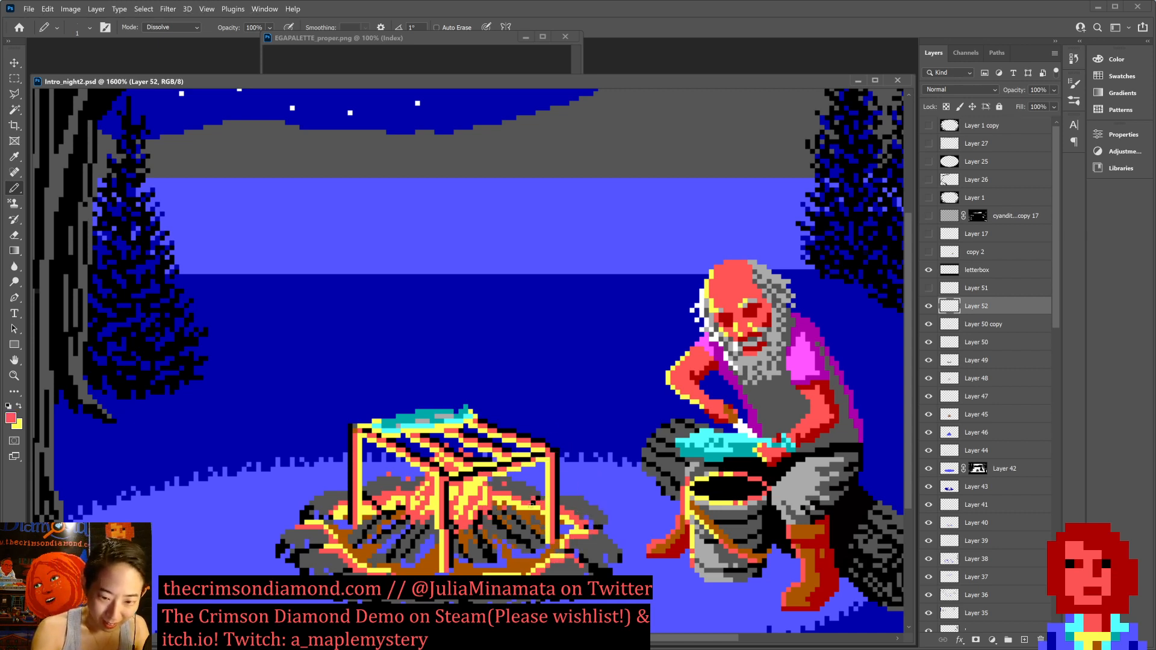
left_click(531, 506)
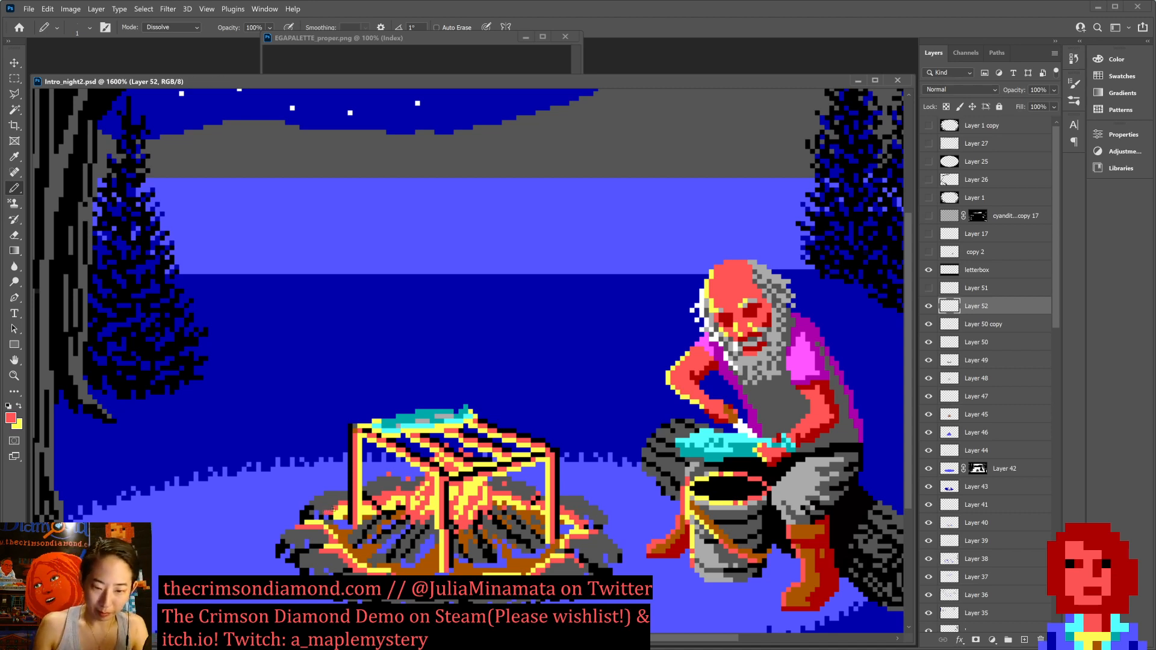
key("ctrl+minus")
key("ctrl+minus")
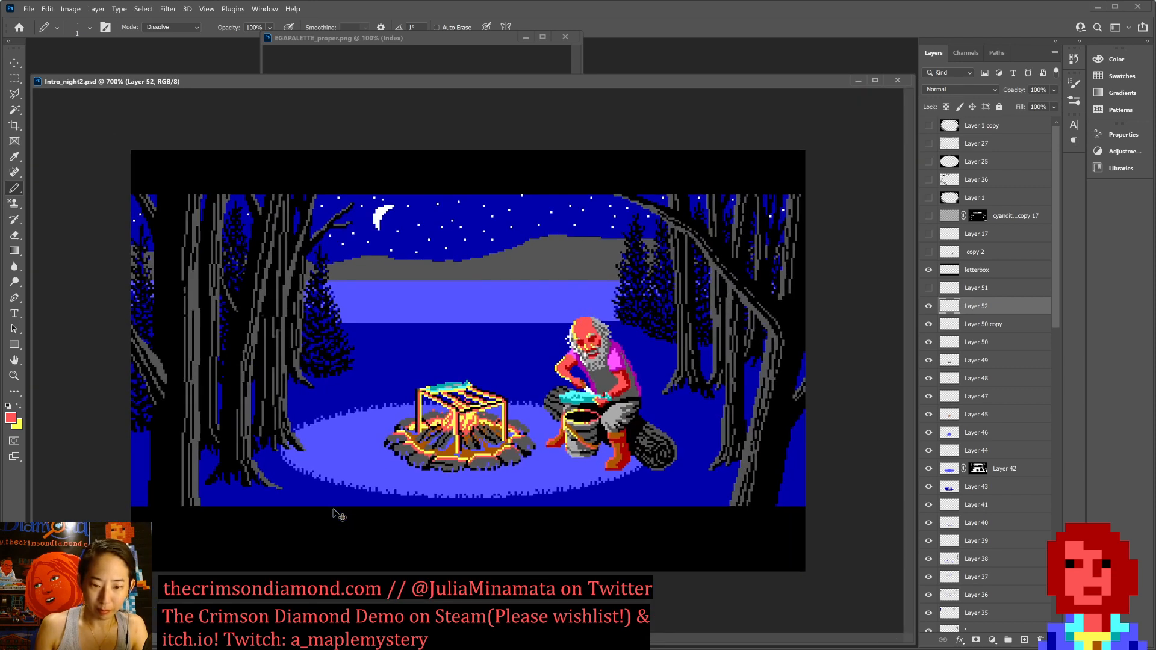
key("ctrl+minus")
key("ctrl+minus")
key("ctrl+minus")
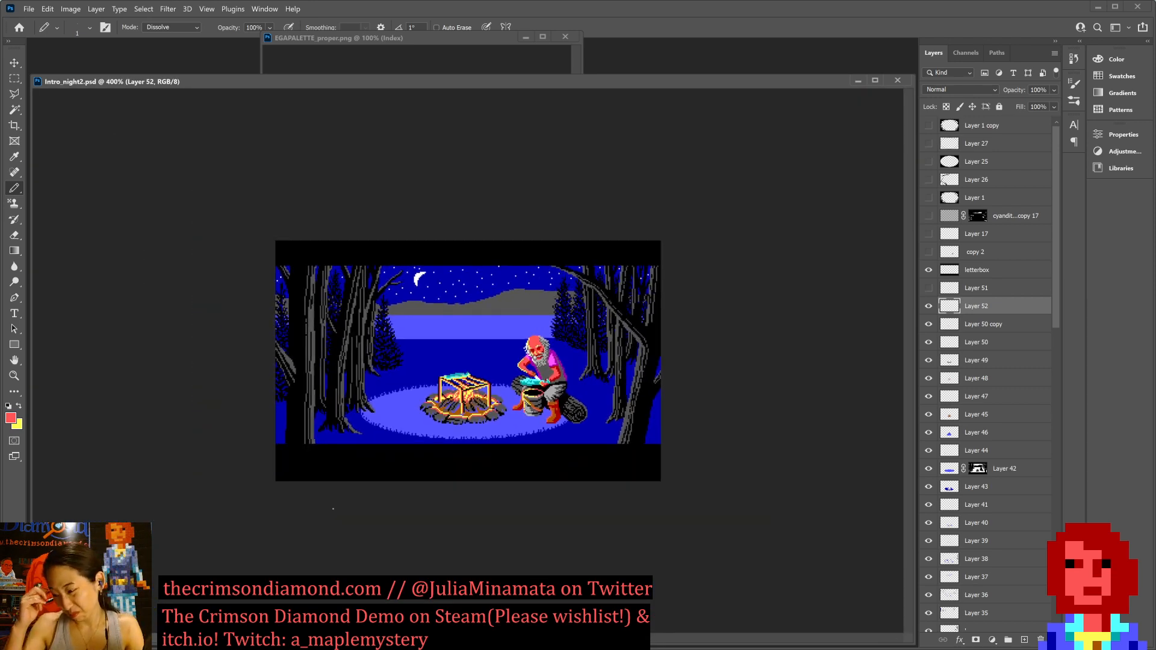
Touch up the back-right rocks of the campfire ring with dark grey sampled from the stones, and save the file.
key("ctrl+plus")
key("ctrl+plus")
key("ctrl+plus")
key("ctrl+plus")
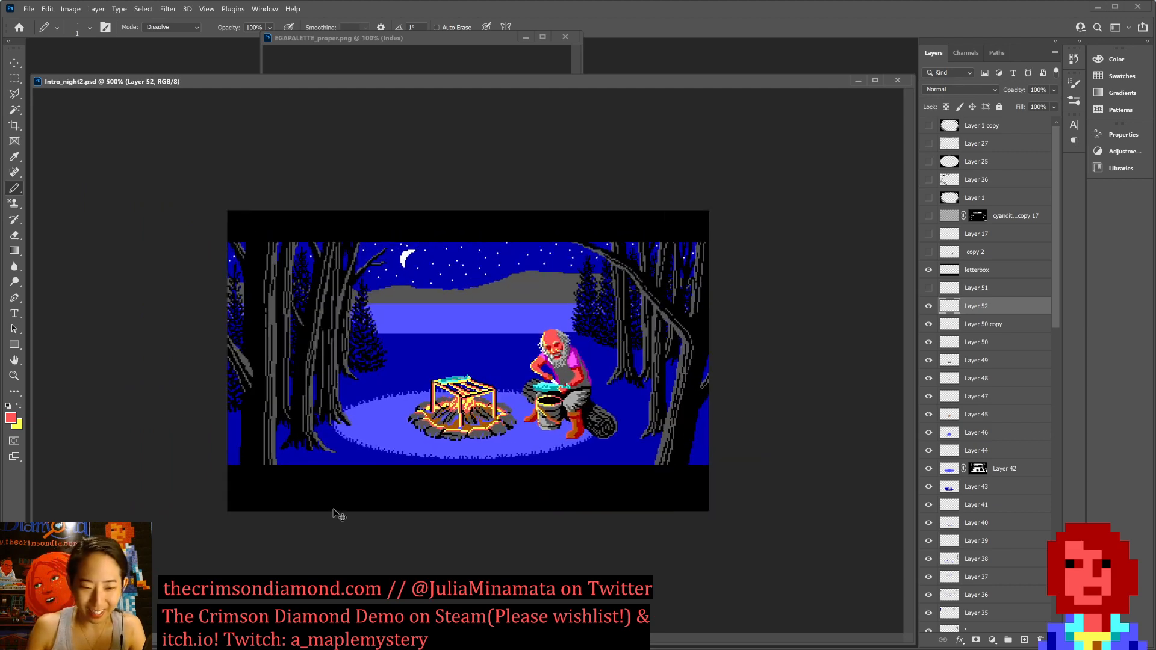
key("ctrl+plus")
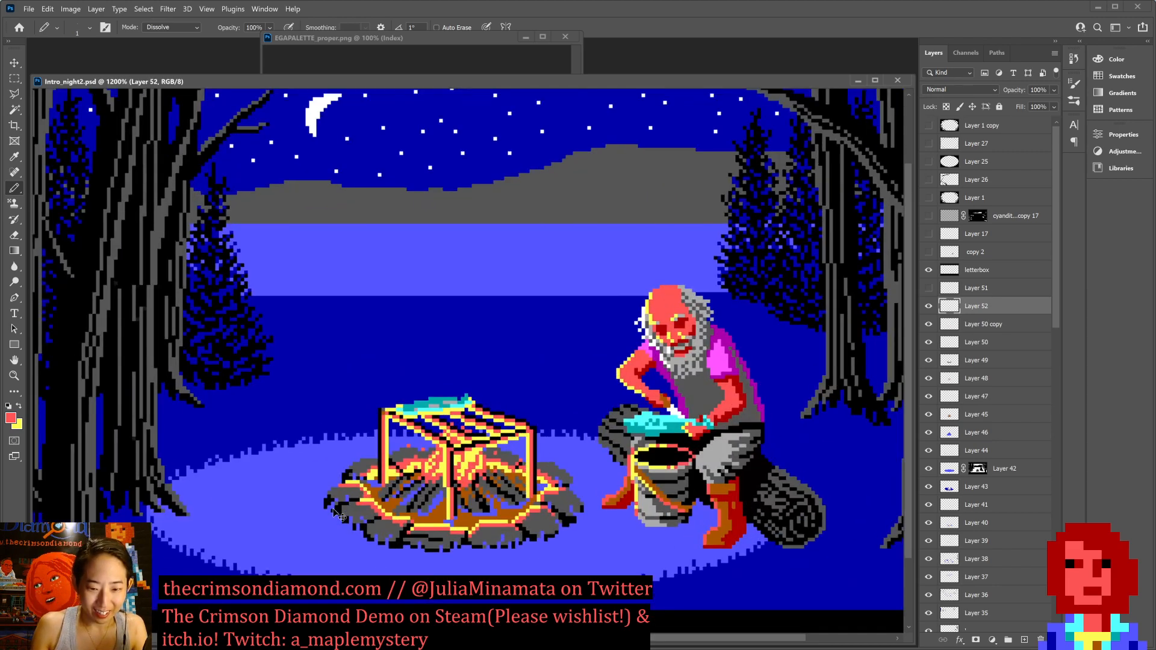
left_click(542, 461, "alt")
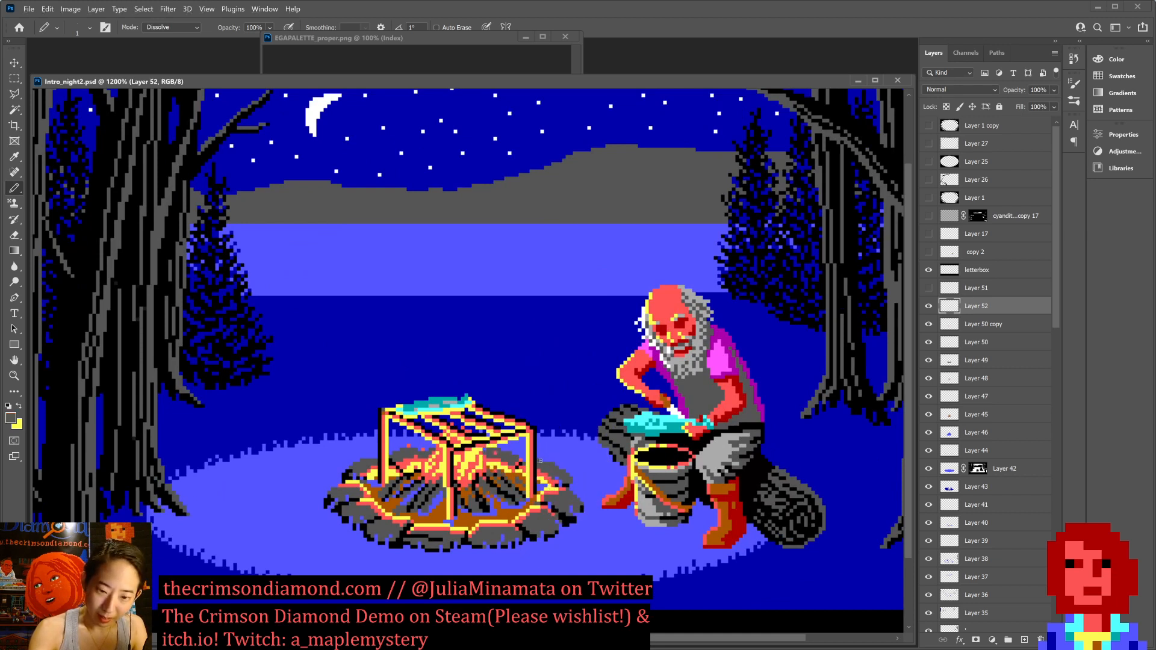
key("ctrl+s")
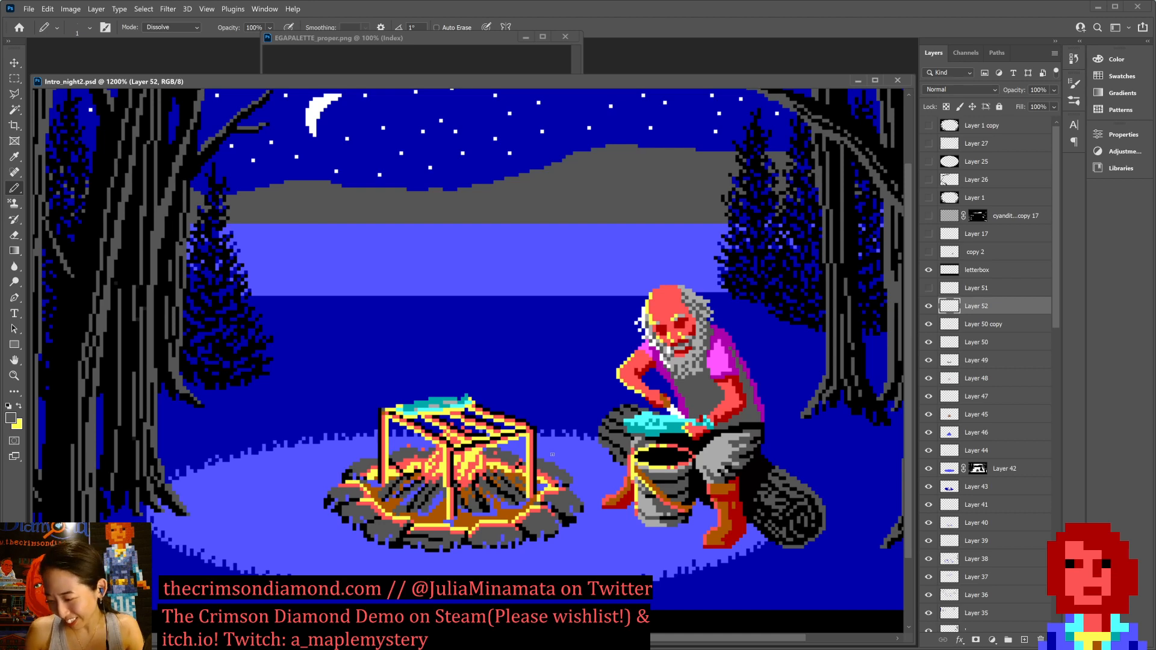
Trim the ring's back edge behind the flames with light blue sampled from the lit ground, and save the file.
key("ctrl+minus")
key("ctrl+minus")
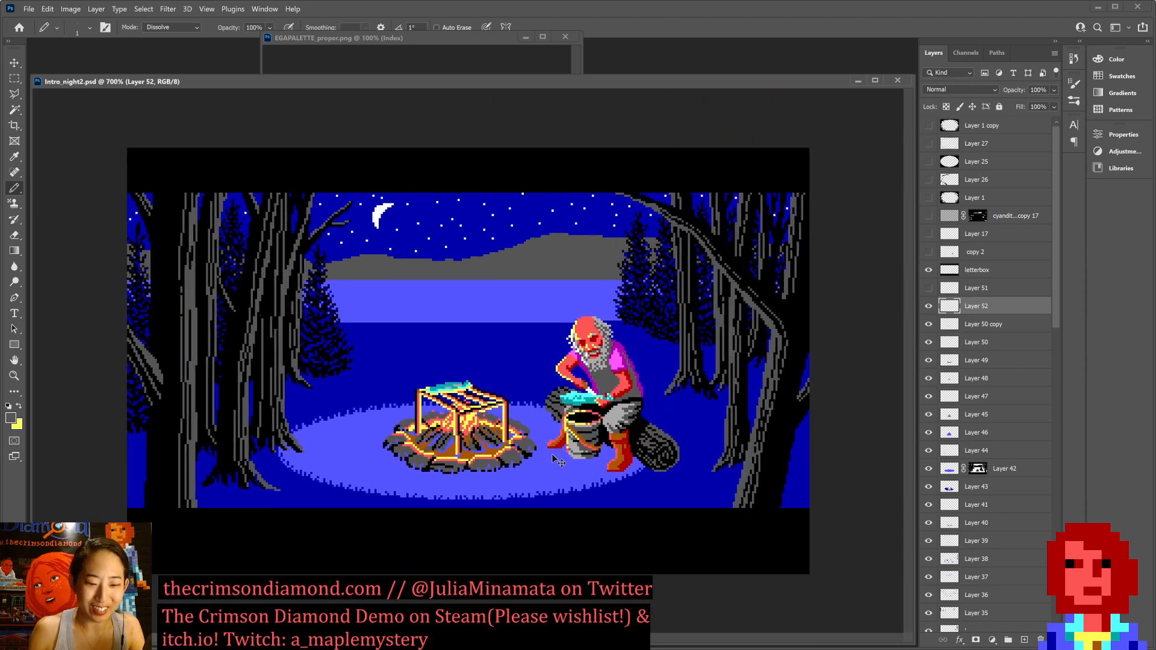
key("ctrl+plus")
key("ctrl+plus")
key("ctrl+plus")
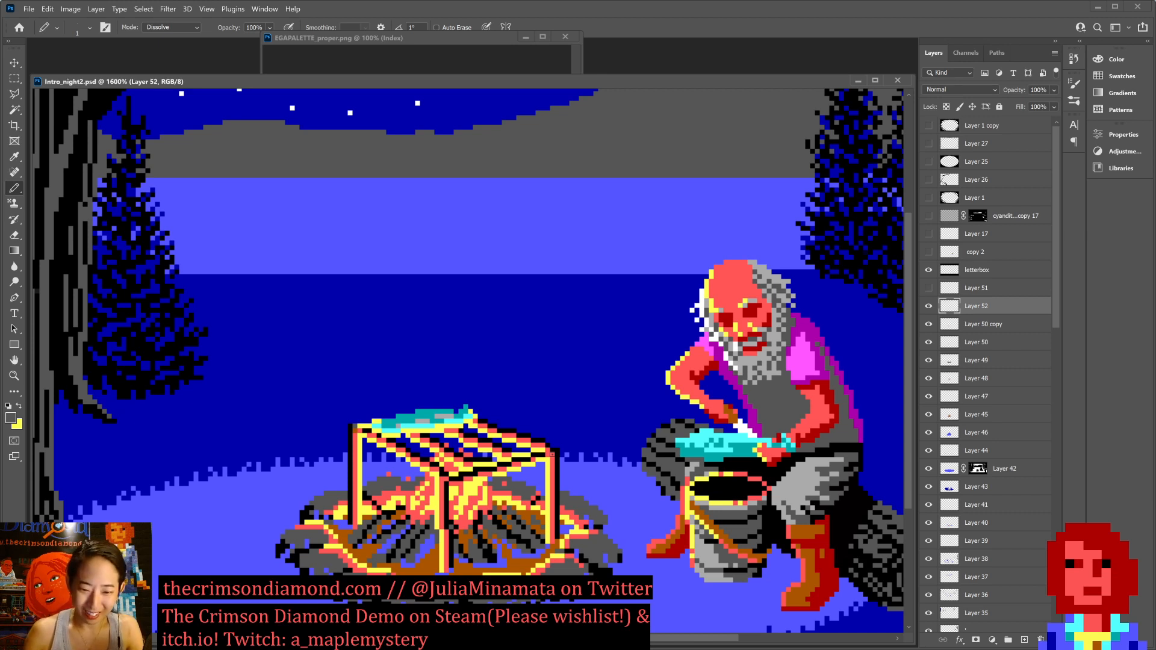
left_click(535, 474, "alt")
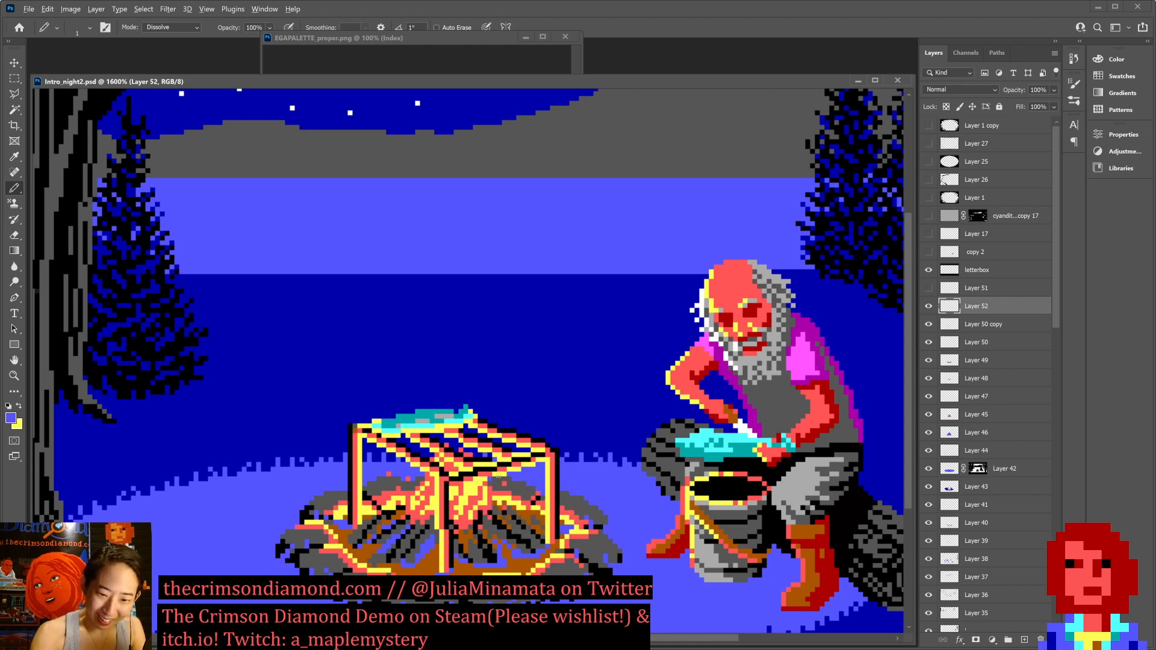
left_click(490, 480)
left_click(505, 476)
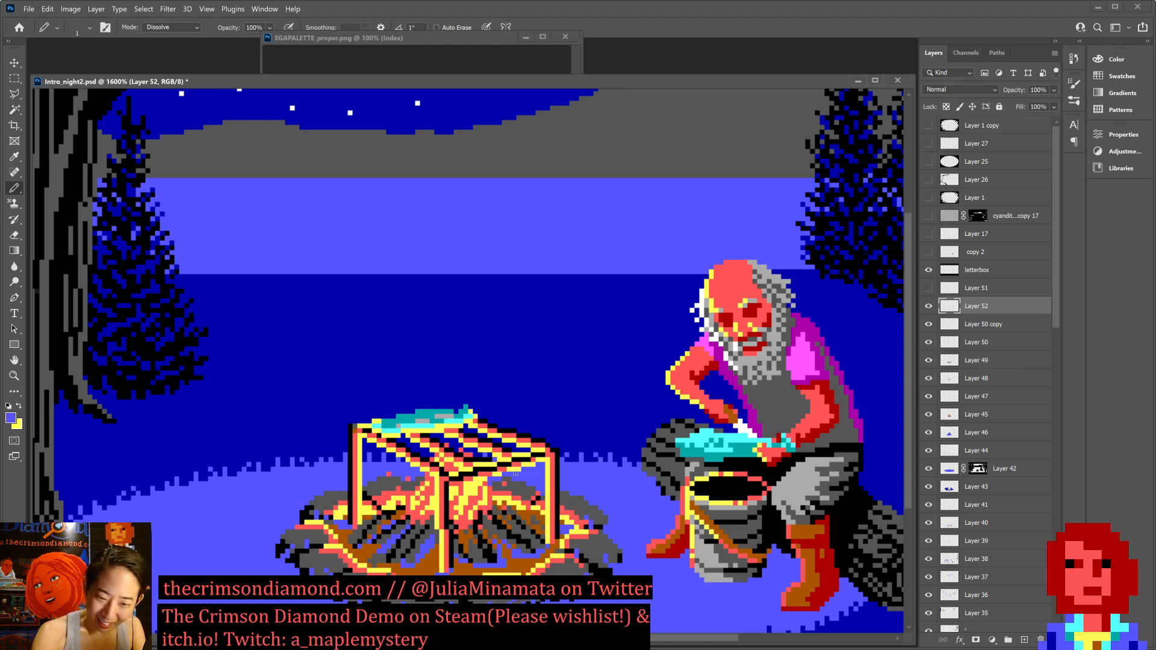
key("ctrl+s")
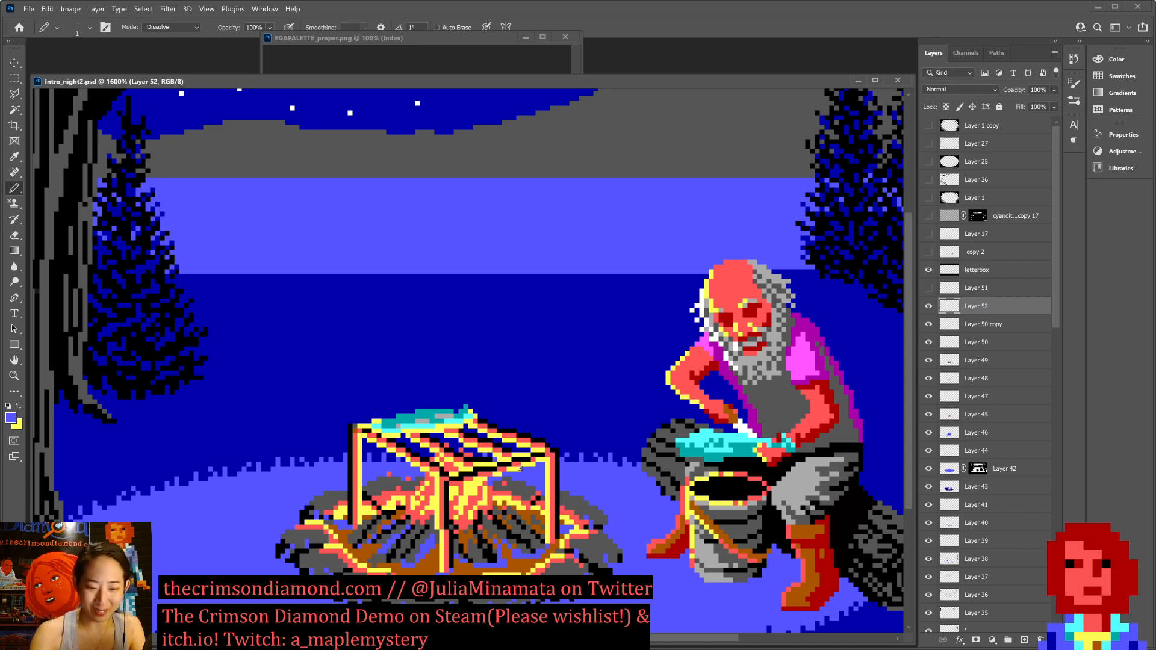
Retouch the rim outside the grill's right leg with sampled light red and fire-bed brown, and save the file.
left_click(572, 535, "alt")
left_click(572, 535, "alt")
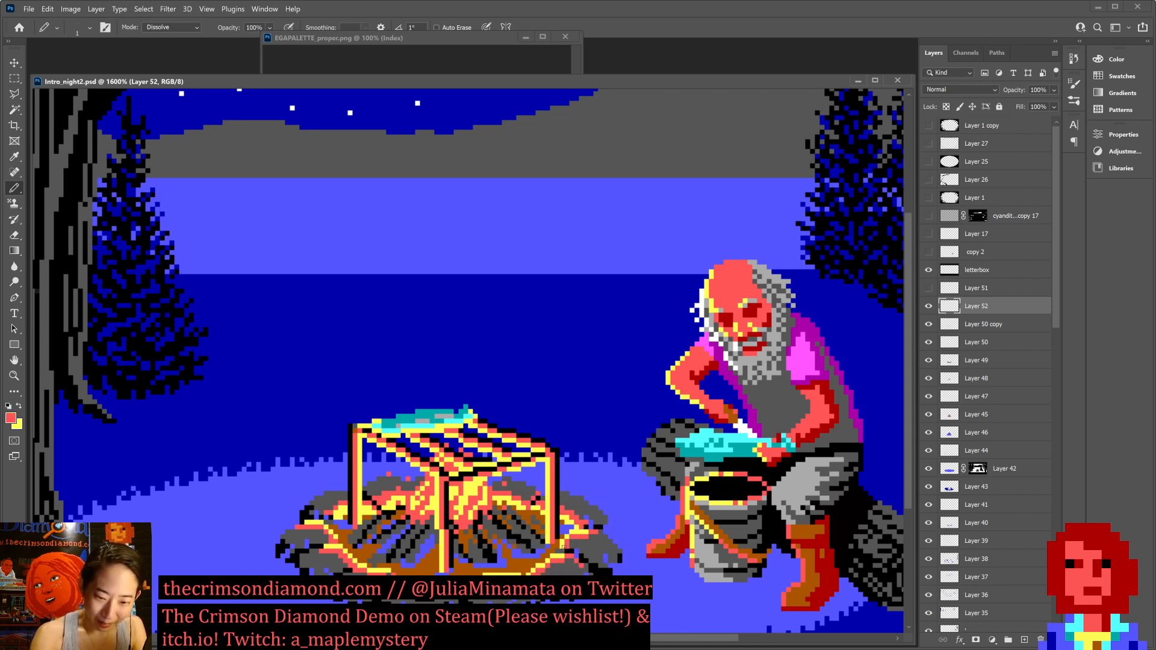
left_click(559, 543, "alt")
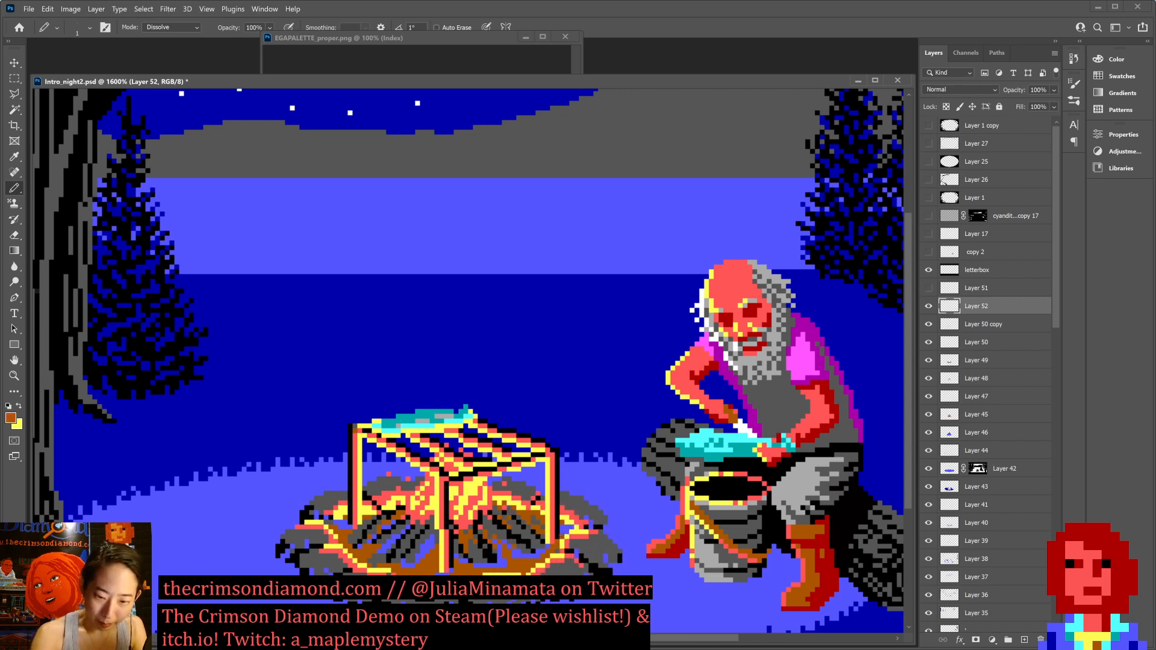
key("ctrl+s")
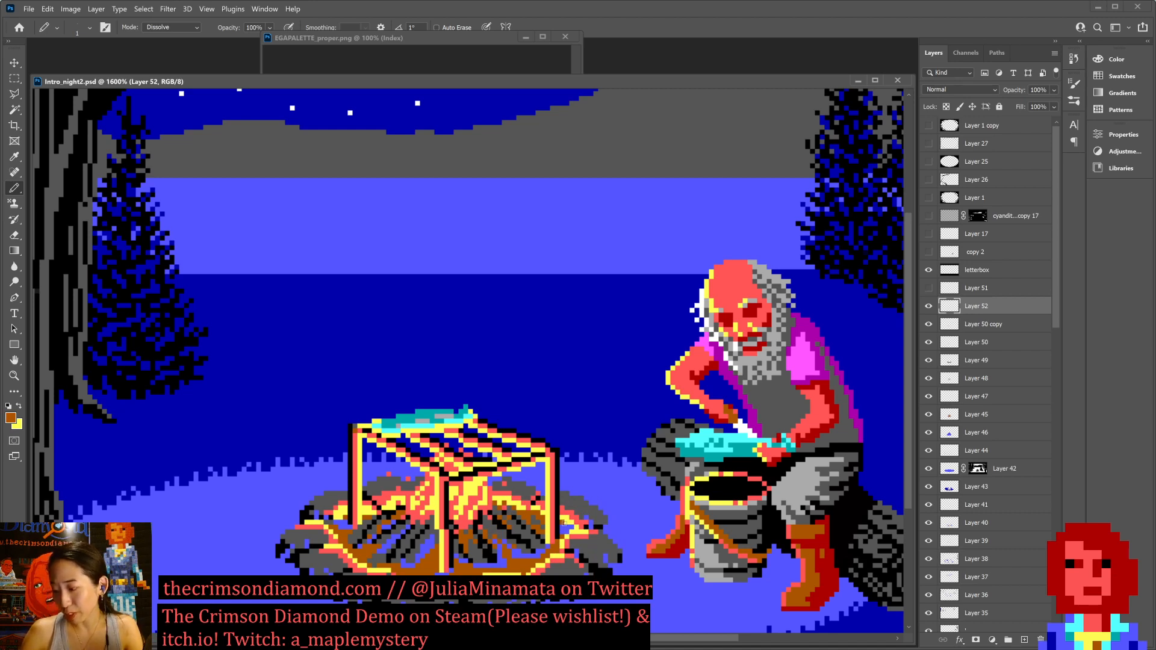
Touch up the left-hand rocks of the campfire ring with sampled dark grey, and save the file.
key("ctrl+minus")
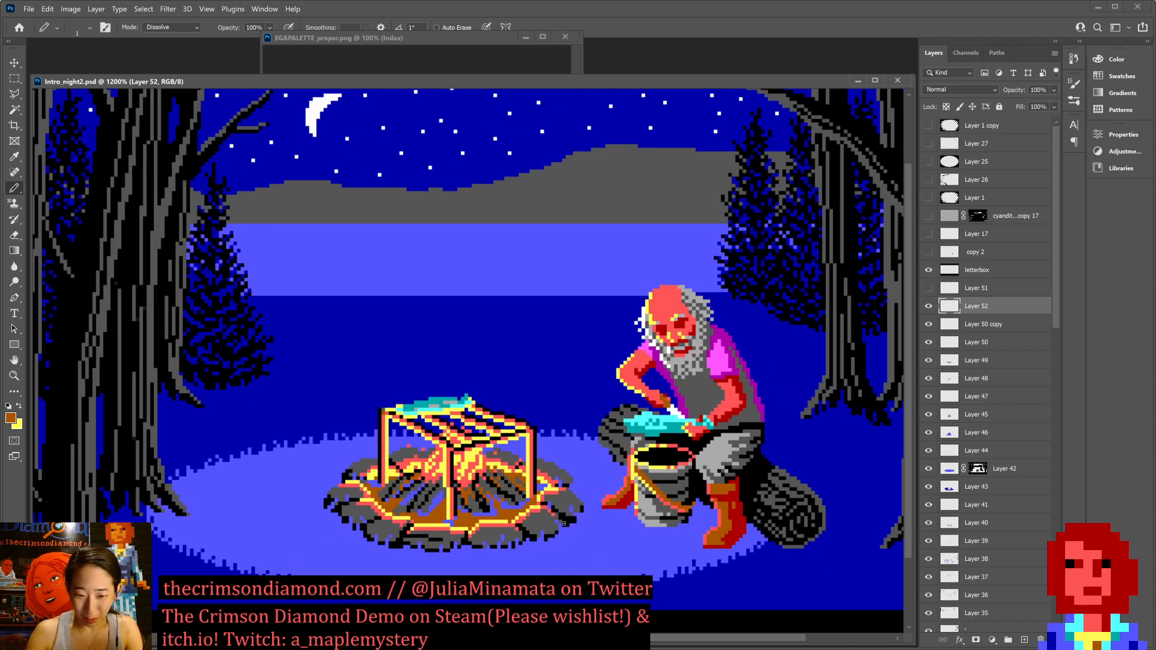
key("ctrl+plus")
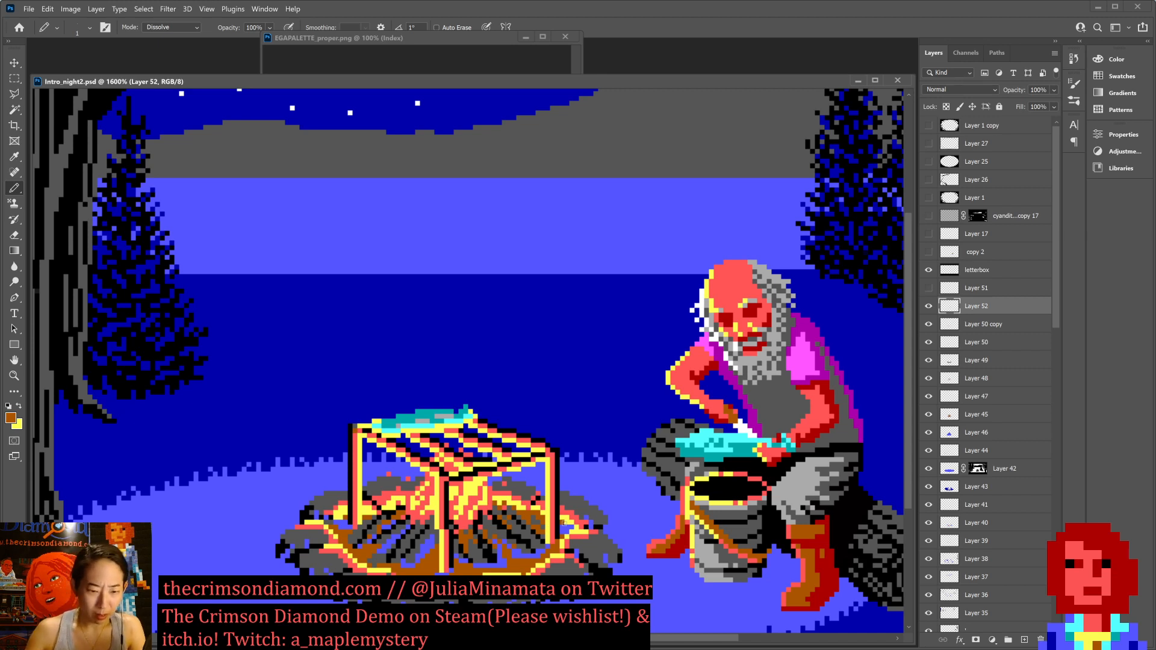
left_click(330, 540, "alt")
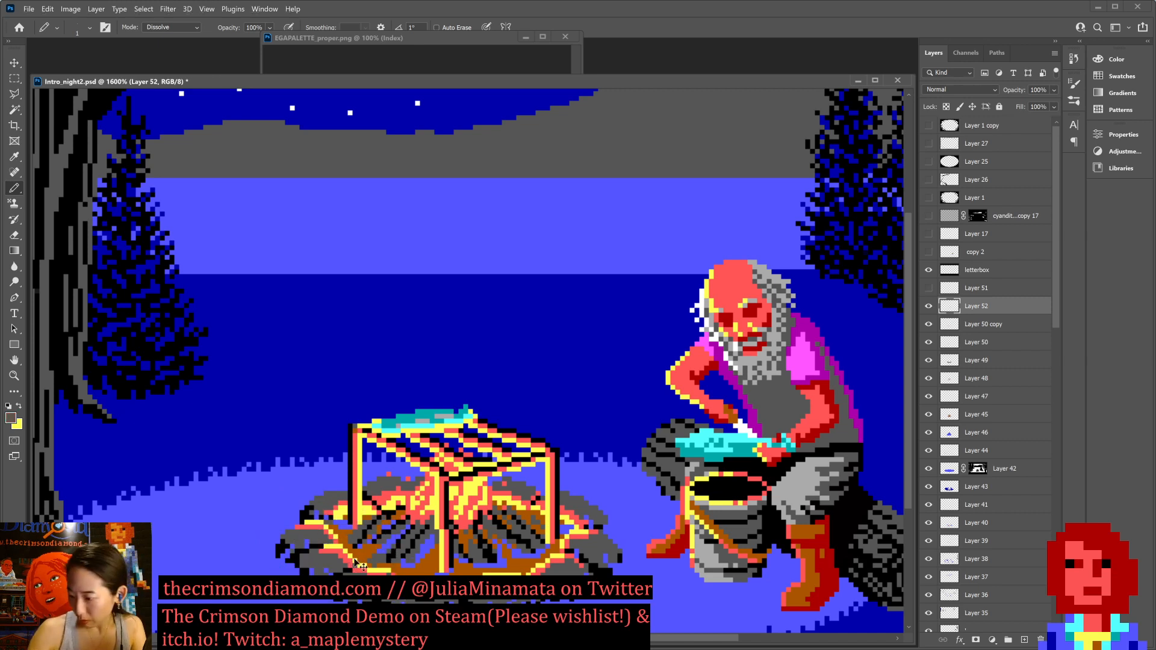
key("ctrl+s")
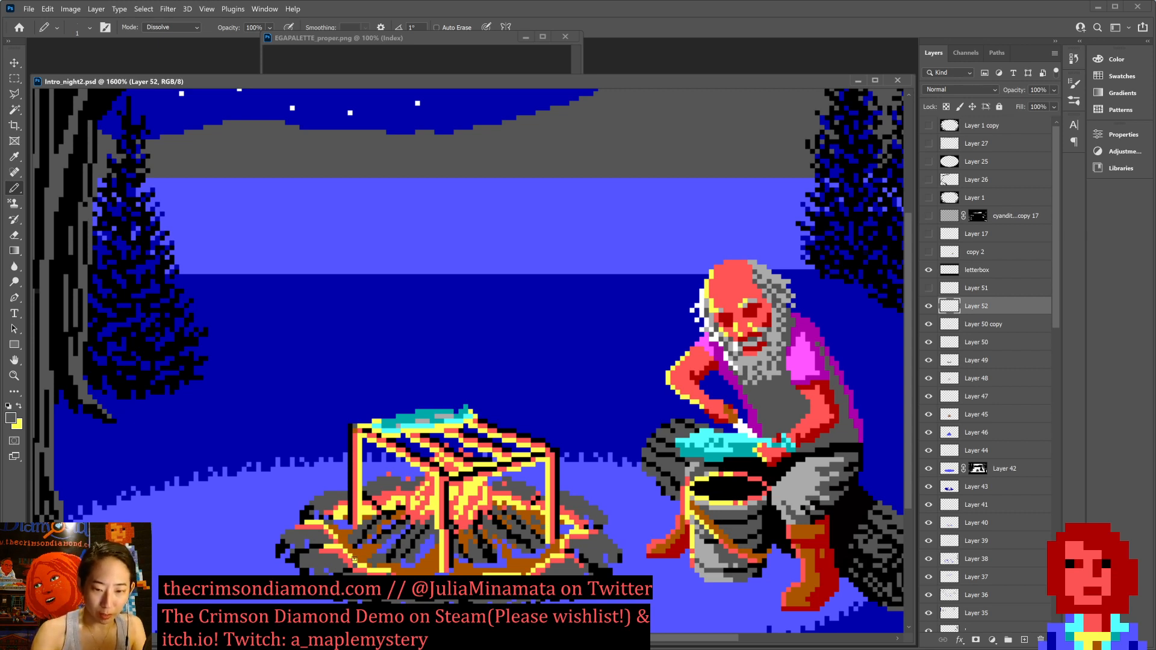
Rework the outlines and shading of the ring's right-hand rocks with black pixels, and save the file.
left_click(593, 563, "alt")
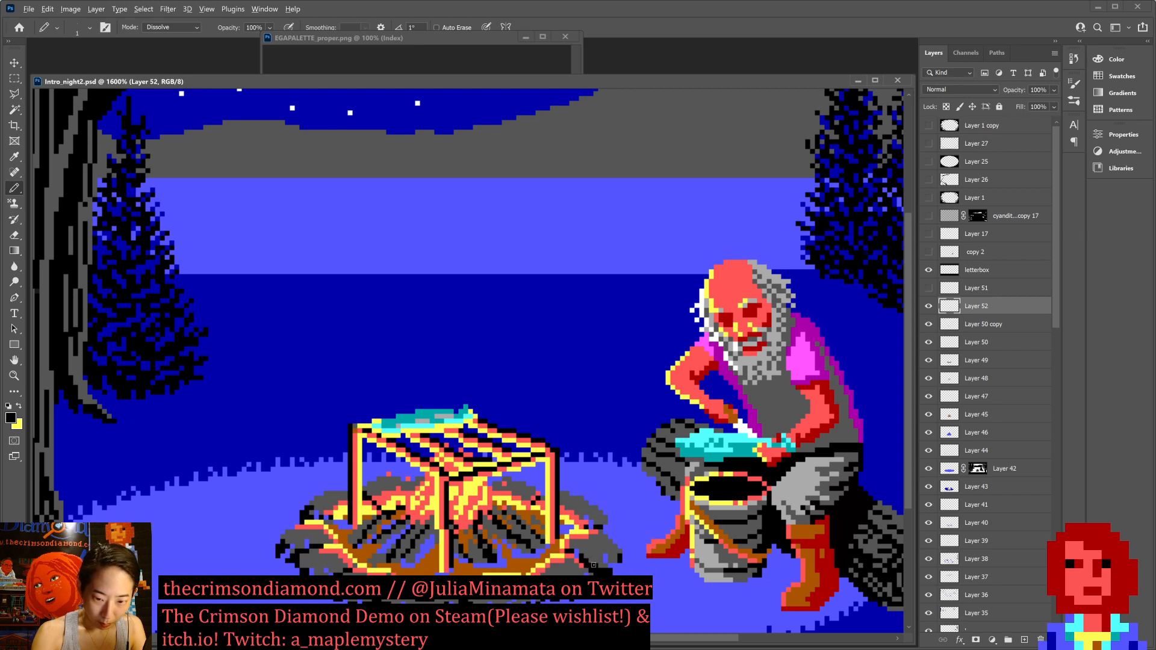
left_click(600, 560)
left_click(615, 560)
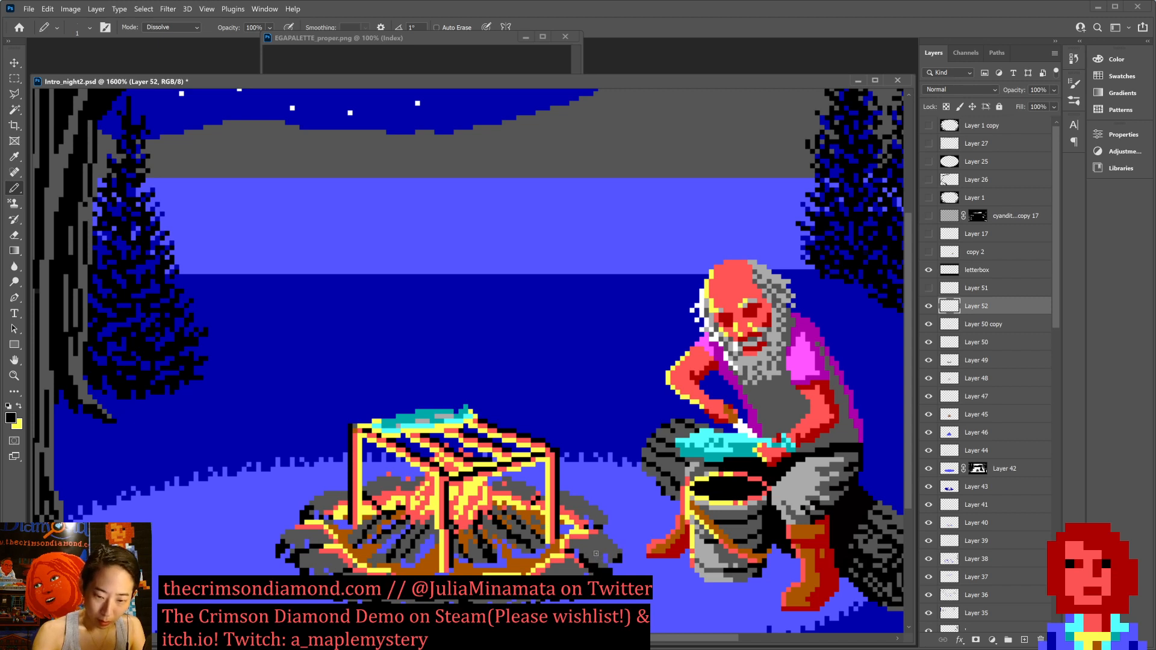
left_click(596, 548, "alt")
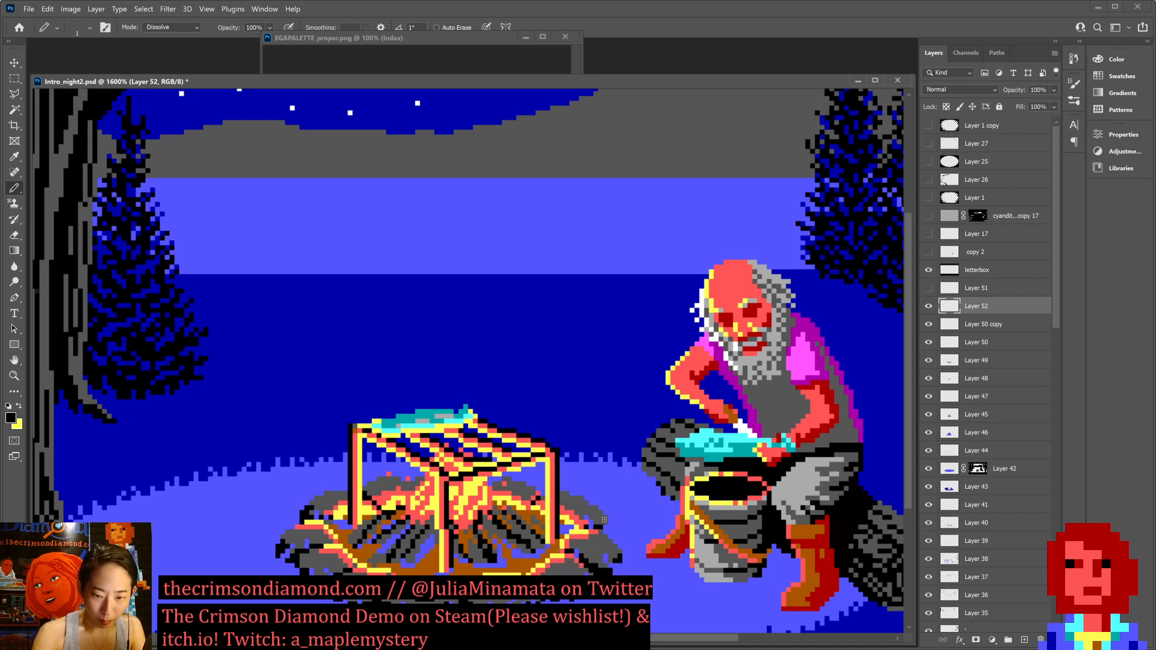
left_click(605, 522)
key("ctrl+s")
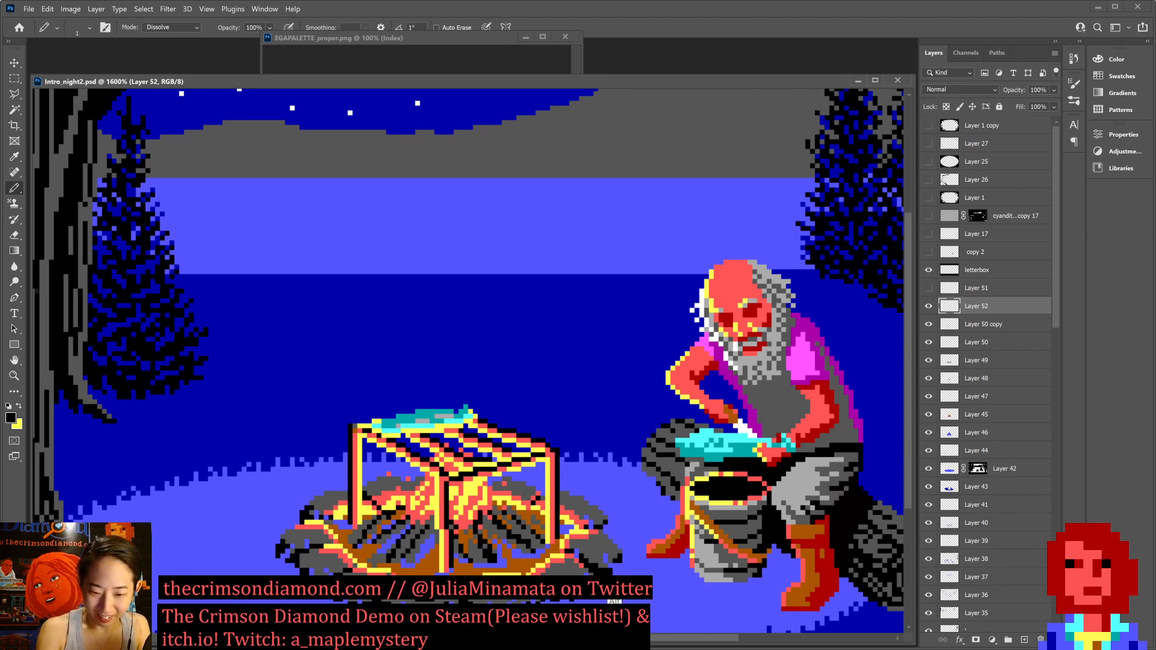
Reshape the outer edge of the ring's far-right rock with sampled light blue and black, save the file, and check the whole scene.
left_click(607, 574, "alt")
left_click(606, 574)
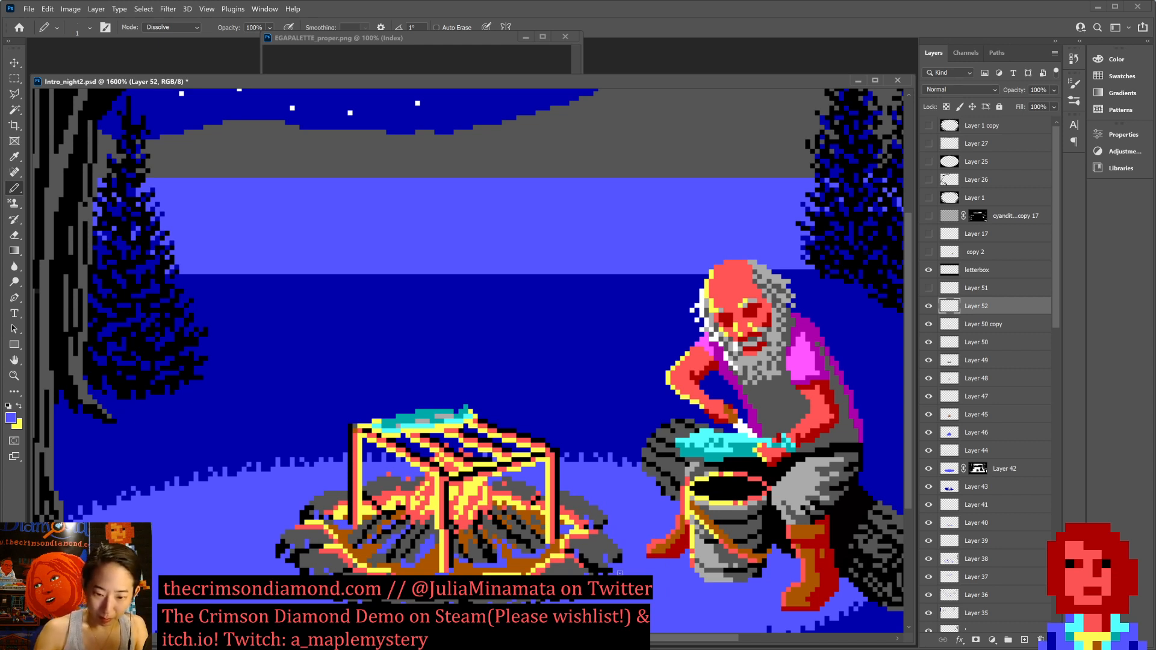
left_click(620, 558, "alt")
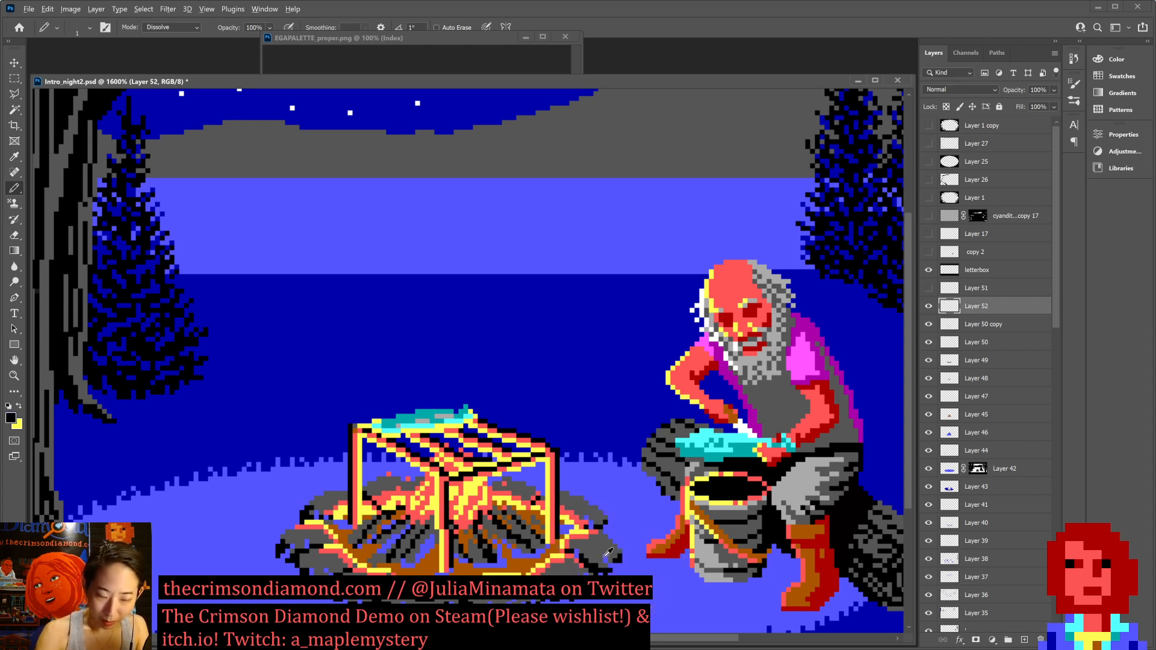
scroll(610, 557, "down", 2, "alt")
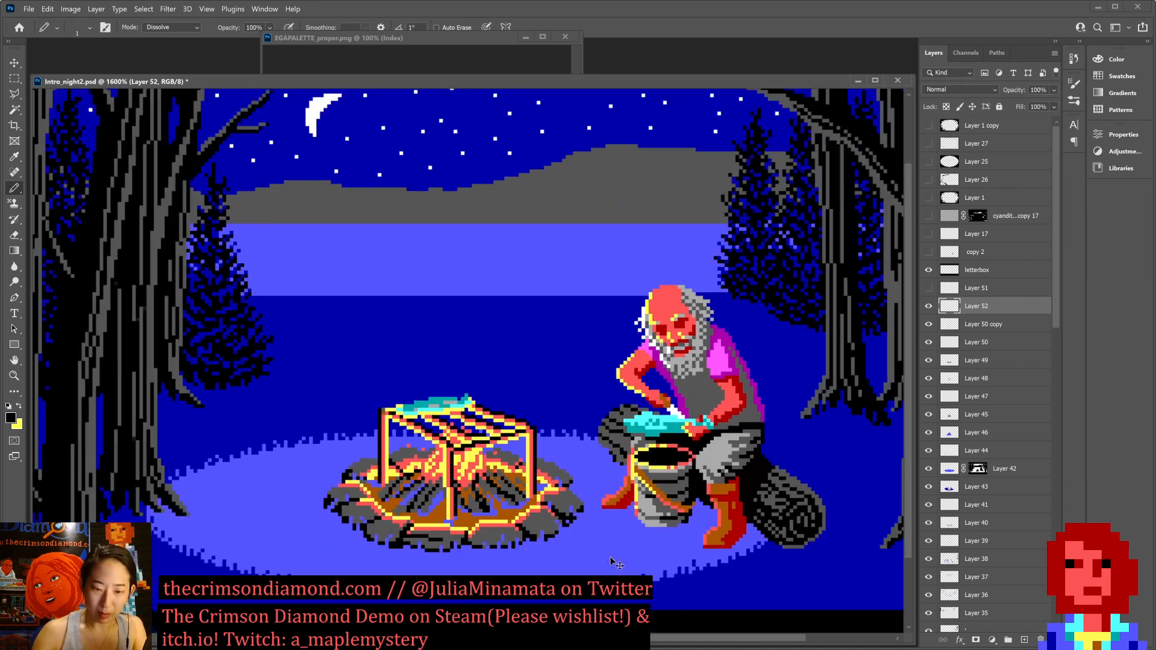
key("ctrl+s")
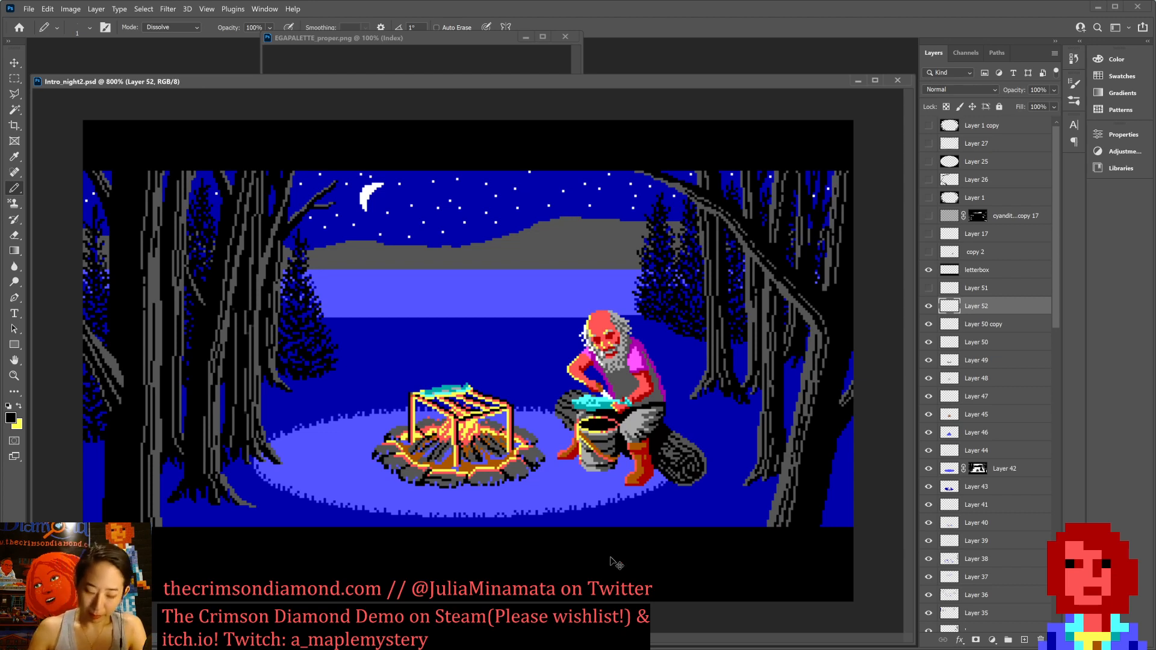
scroll(610, 557, "down", 1, "alt")
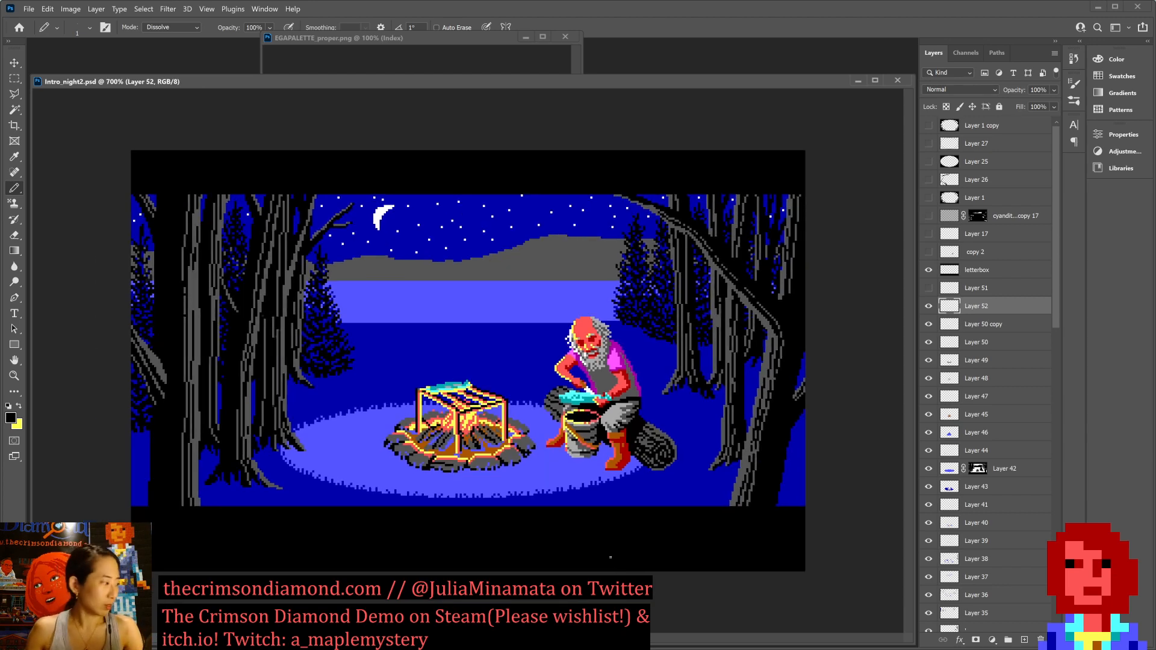
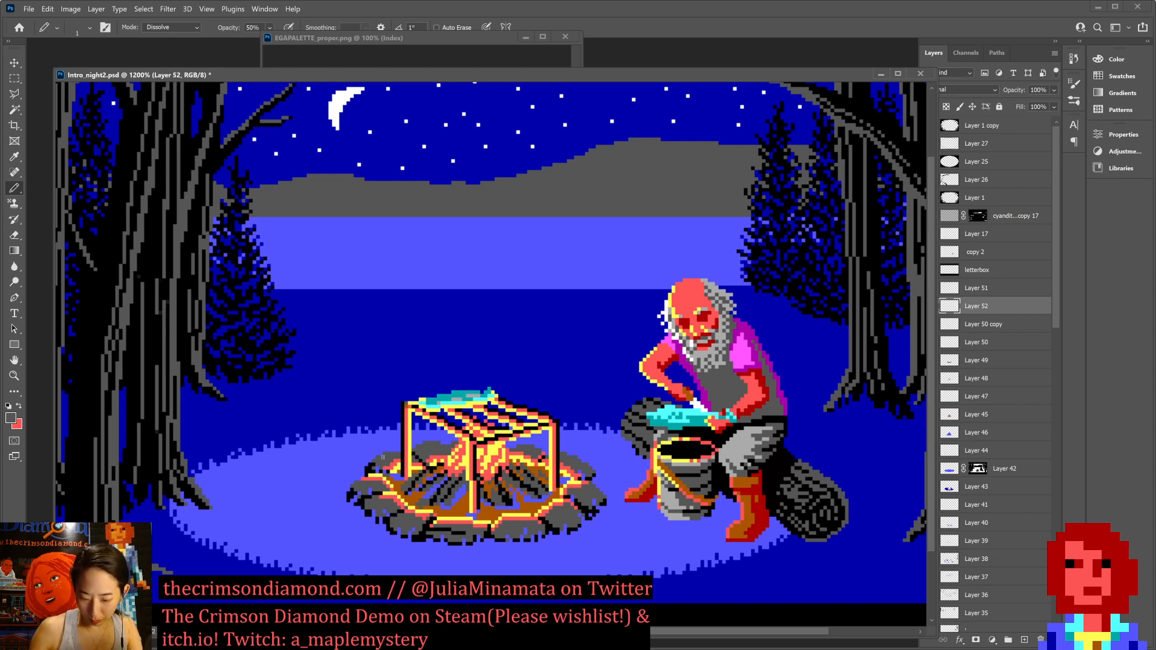
Check the reworked campfire against the whole scene and save the file.
key("ctrl+minus")
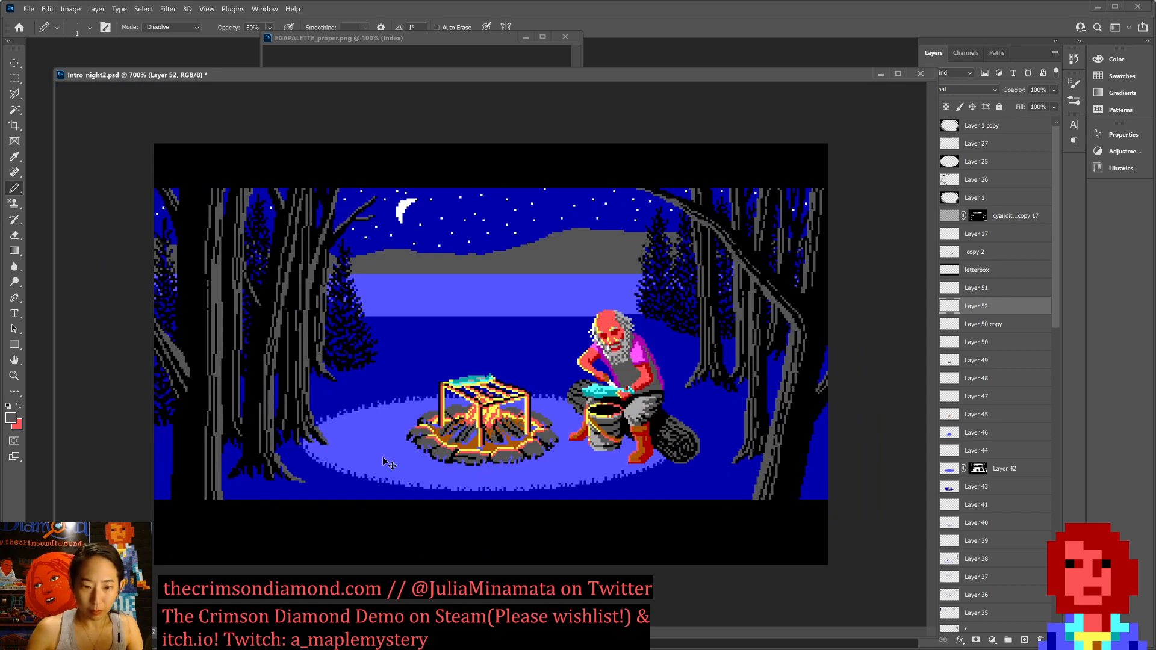
key("ctrl+plus")
key("ctrl+plus")
key("ctrl+plus")
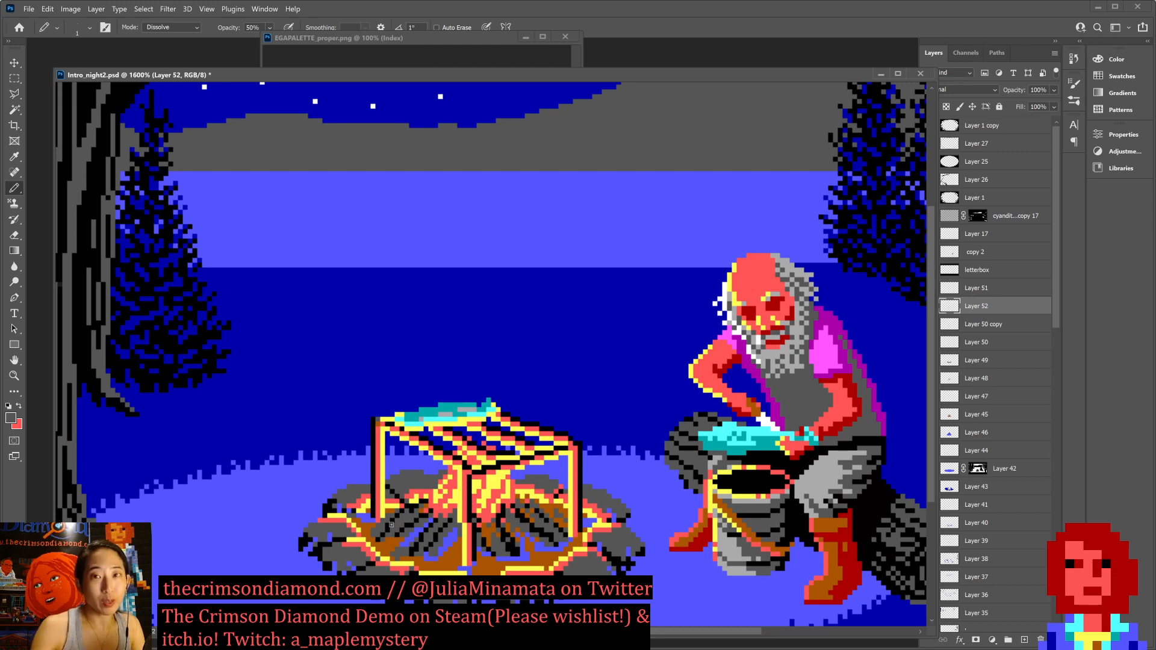
key("ctrl+s")
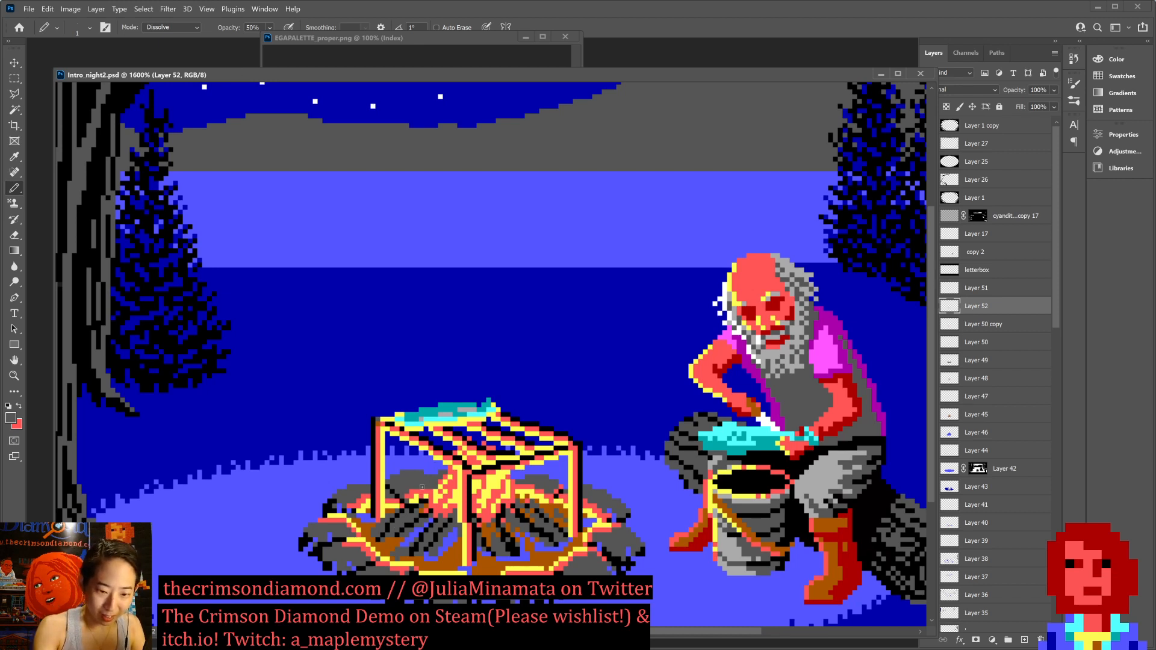
Add a pixel of brown sampled from the fire bed above the logs, between the flames and the grill's left leg.
left_click(456, 533, "alt")
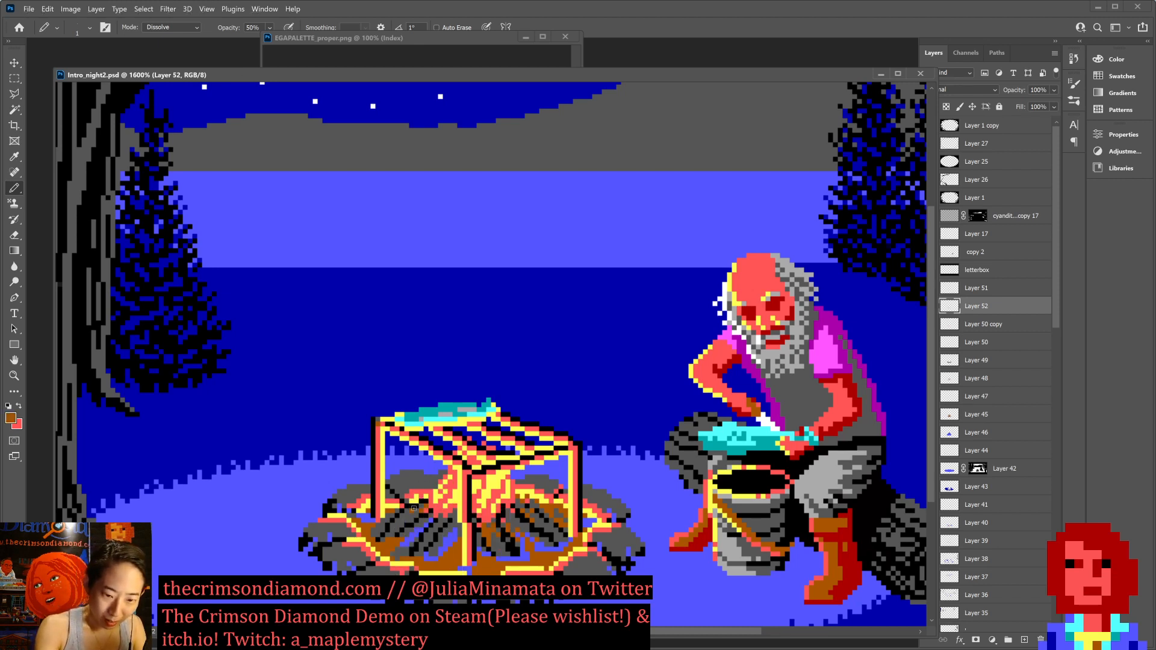
left_click(416, 508)
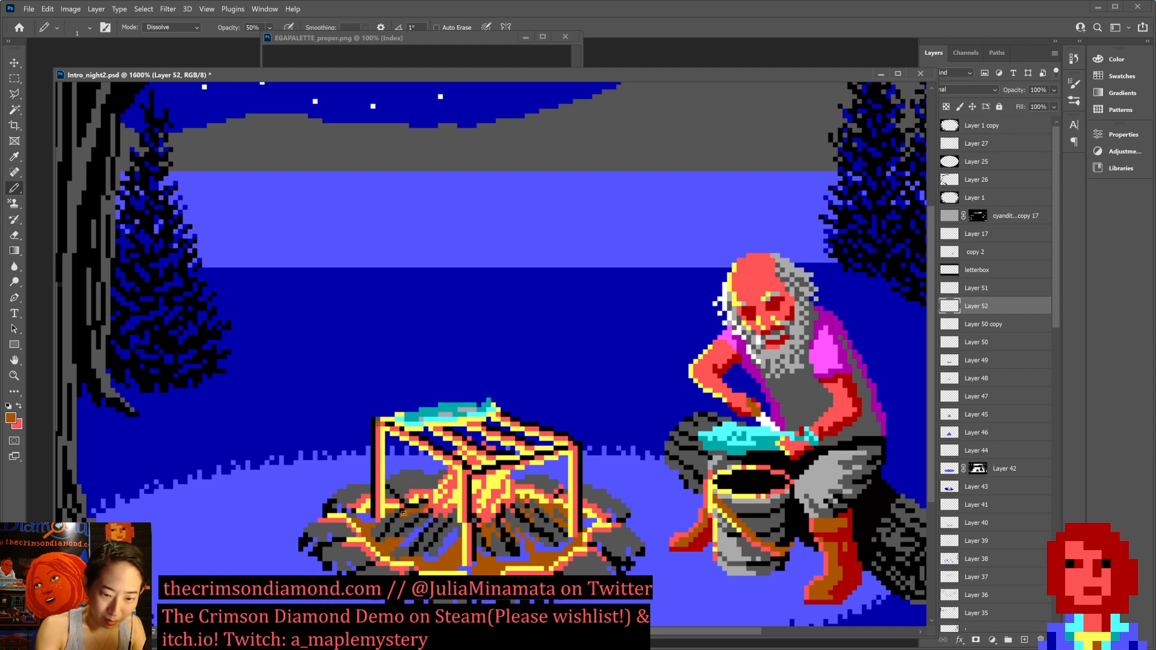
Retouch the logs and fire bed between the flames and the grill's left leg with brown and sampled dark grey, and save the file.
key("ctrl+s")
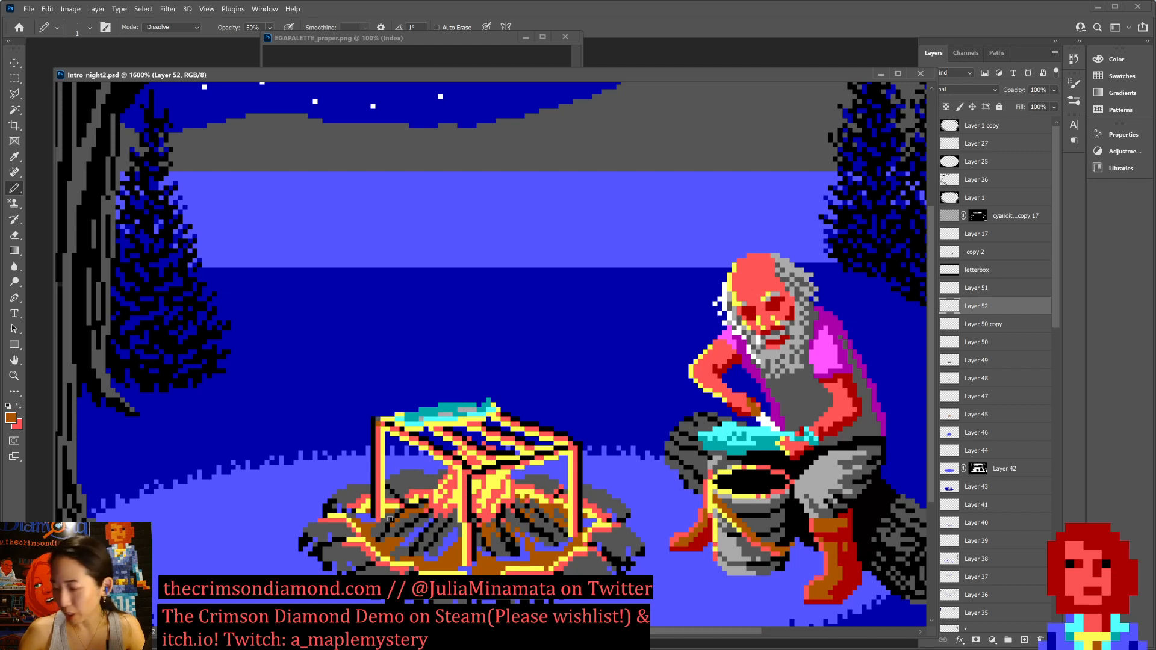
left_click_drag(416, 494, 446, 507)
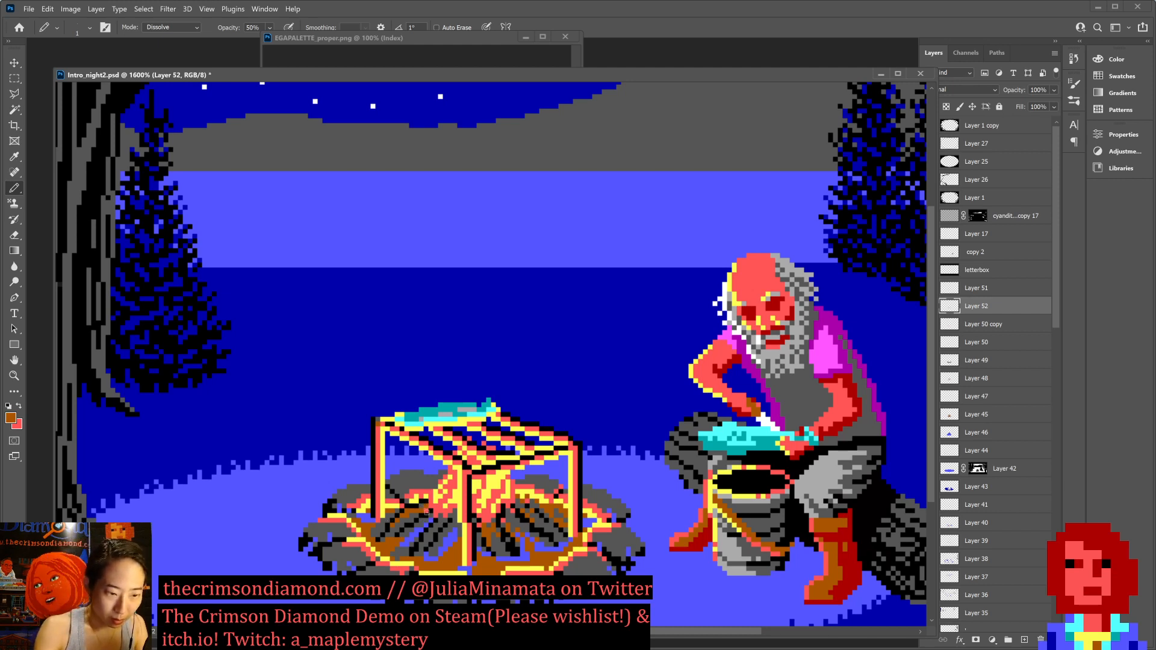
left_click(421, 513, "alt")
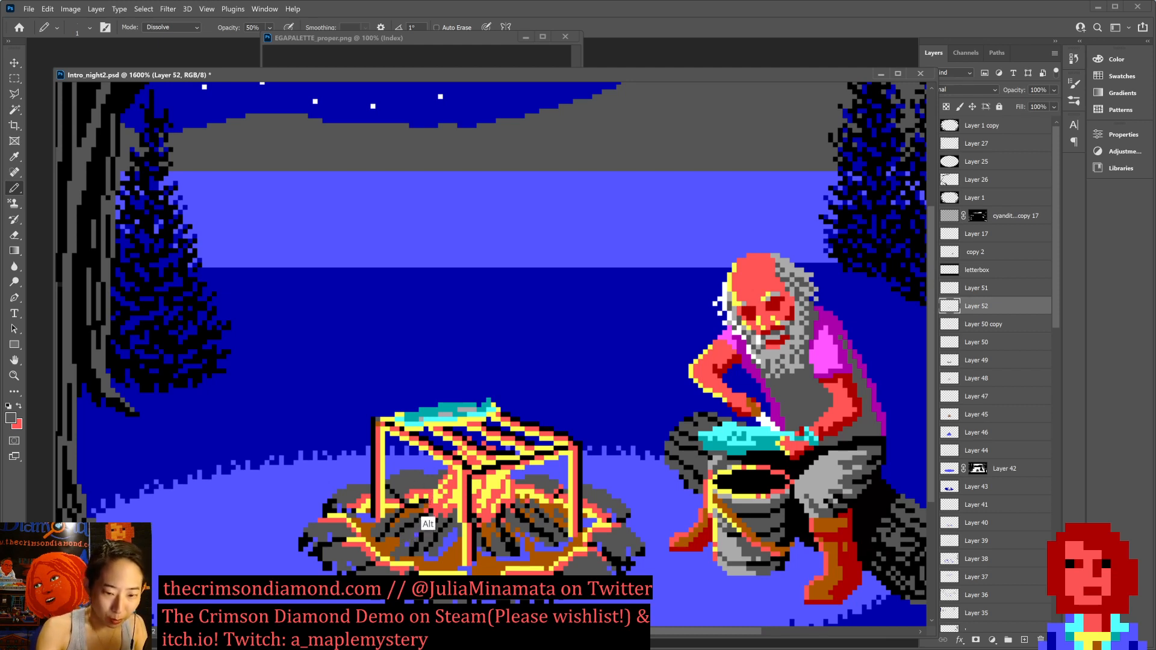
left_click(422, 502, "alt")
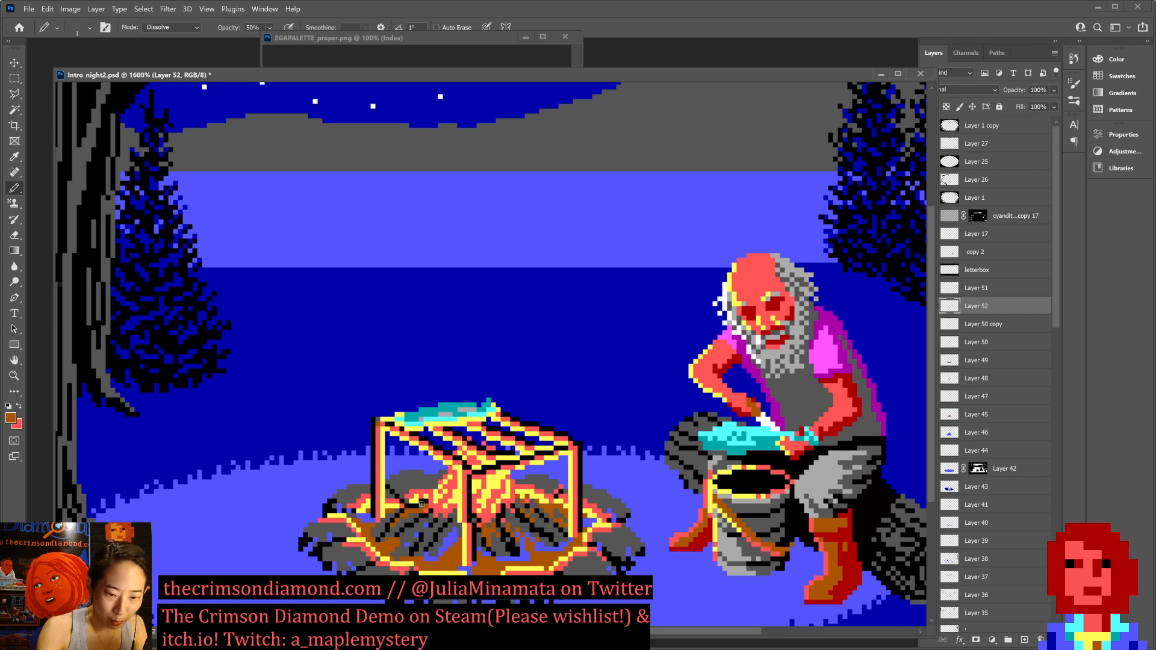
key("x")
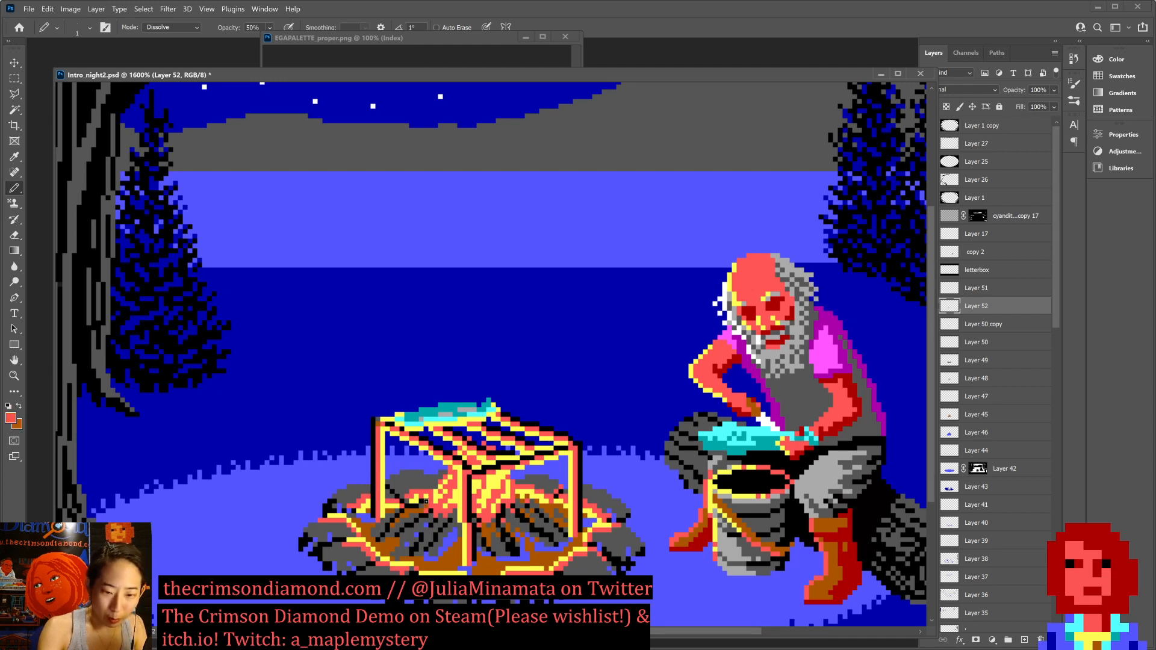
key("x")
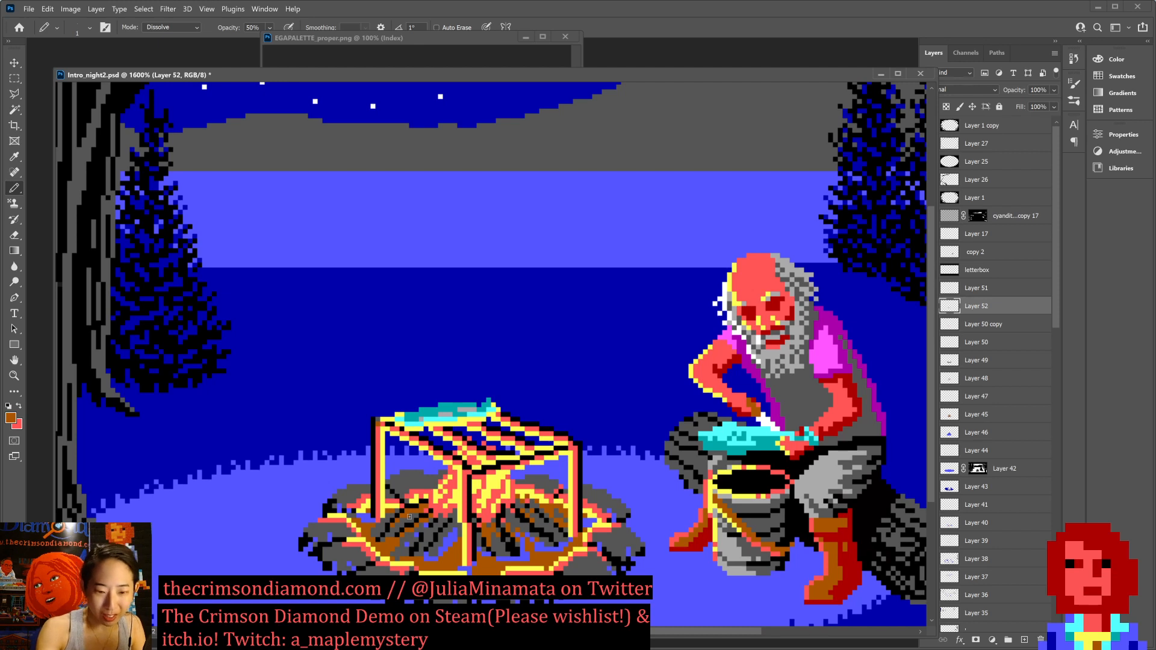
left_click(392, 527, "alt")
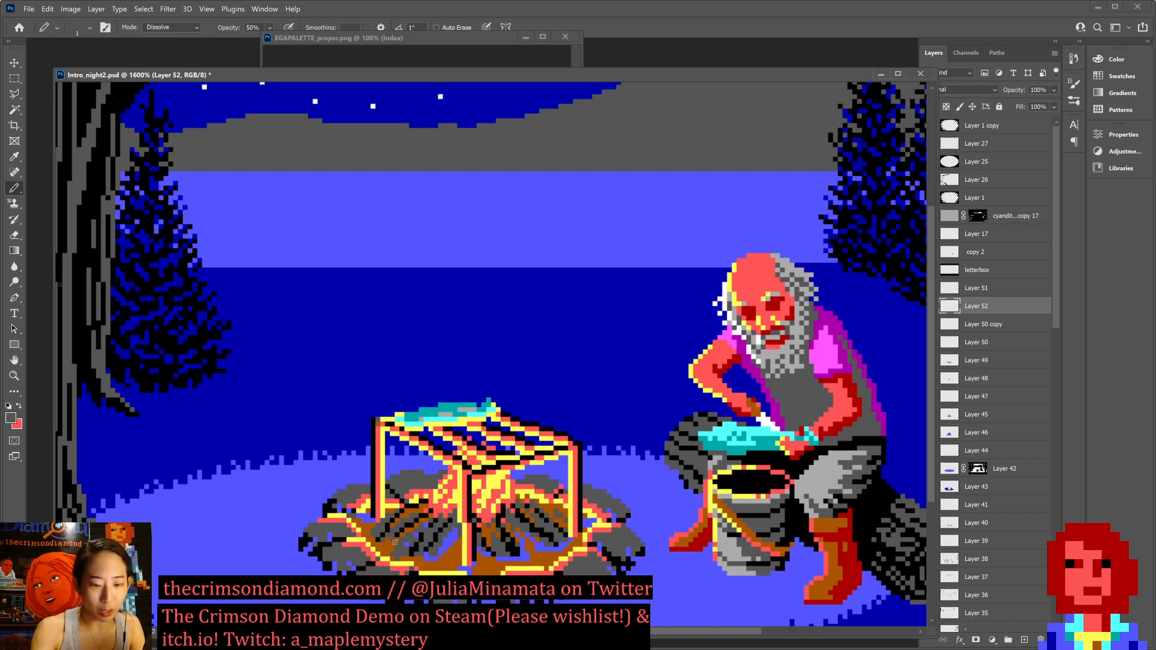
key("ctrl+s")
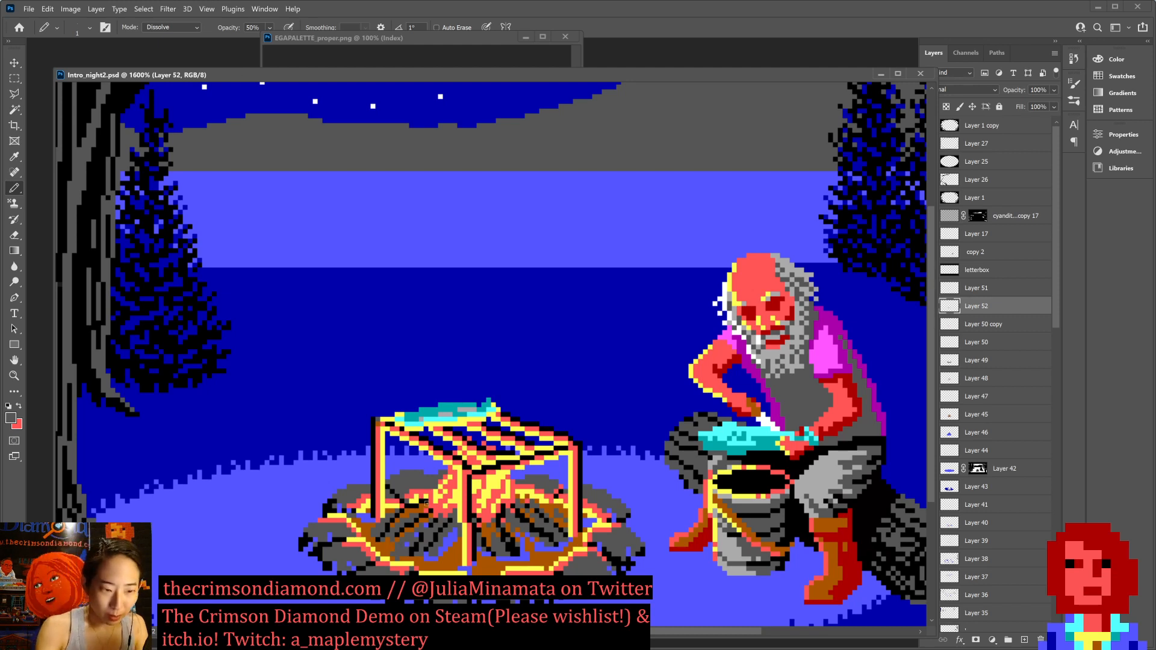
Refine the gaps between the logs left of the grill's front leg with sampled light blue and dark grey pixels, and save the file.
left_click(449, 523, "alt")
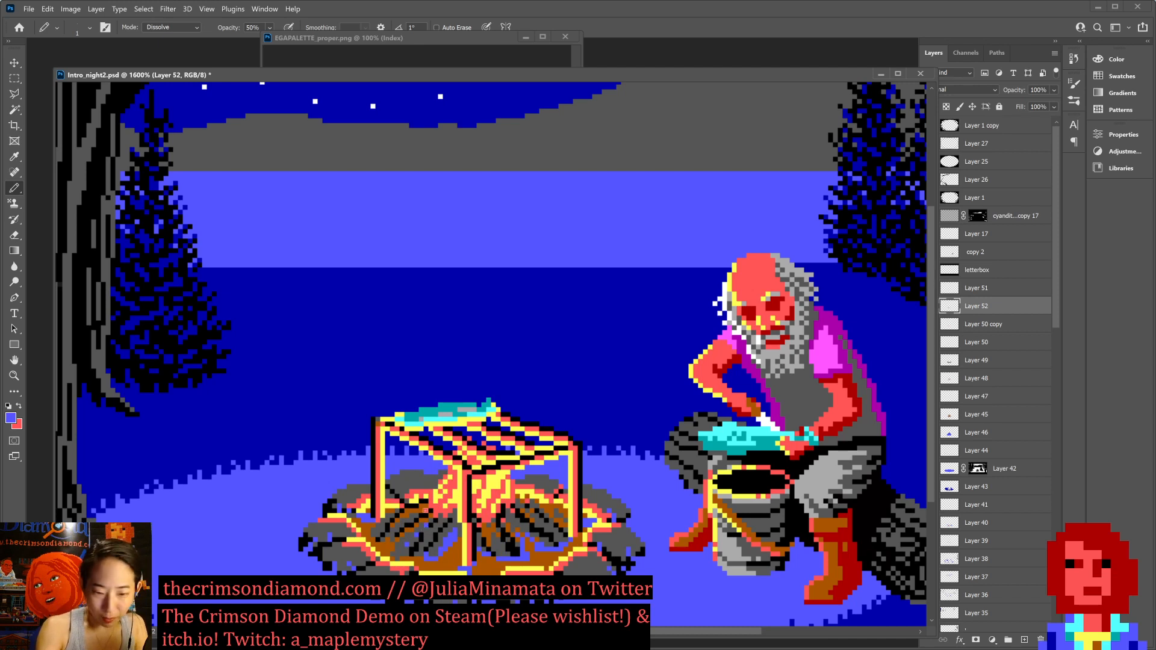
left_click(406, 544, "alt")
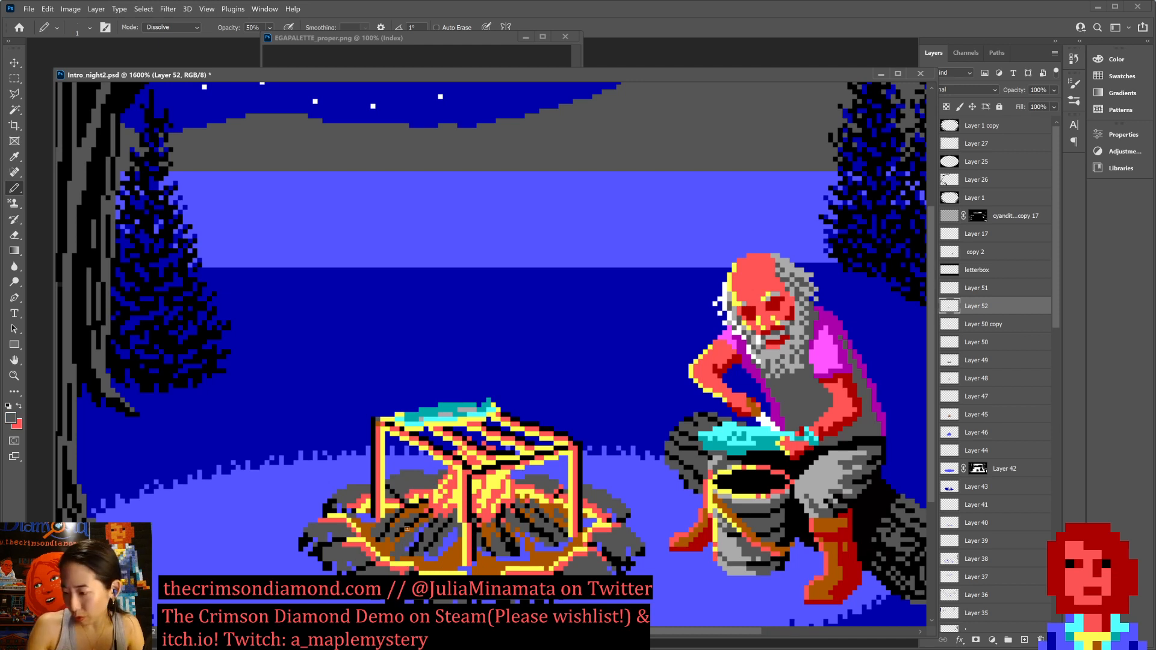
key("ctrl+s")
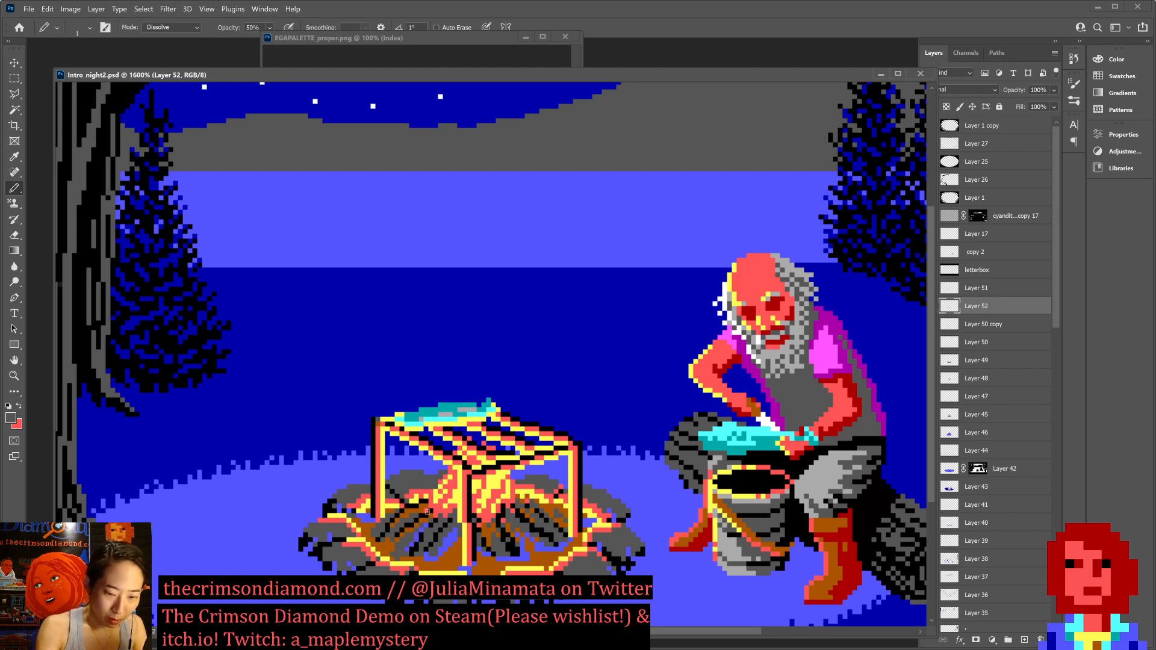
key("x")
left_click(448, 533, "alt")
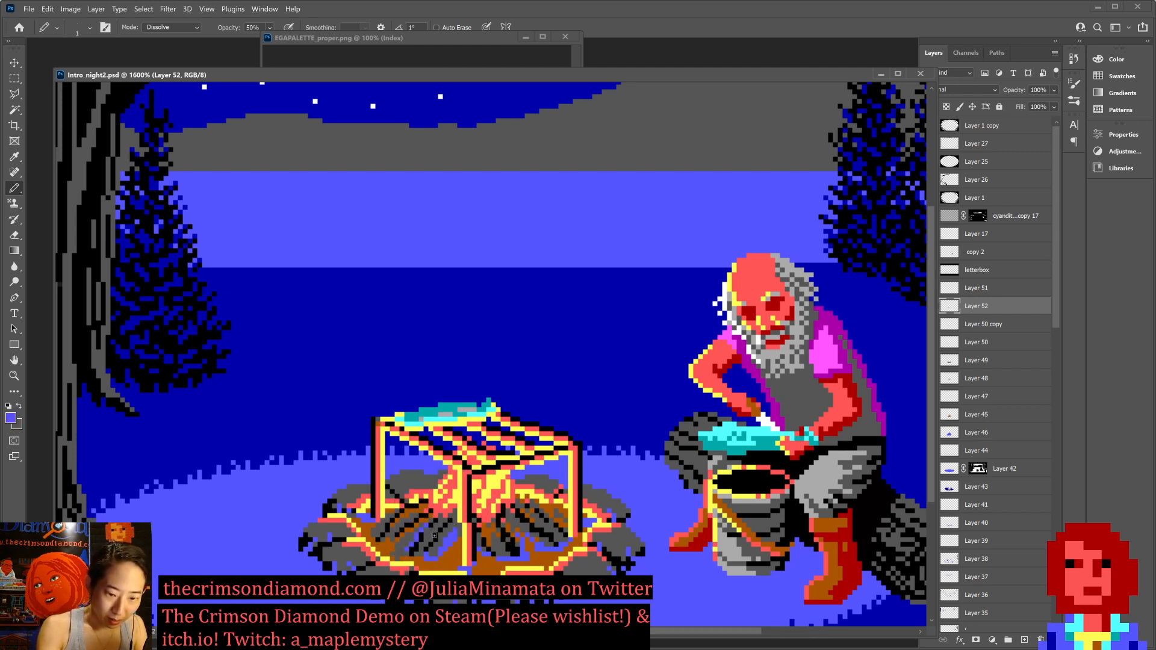
left_click(417, 535)
left_click(412, 536)
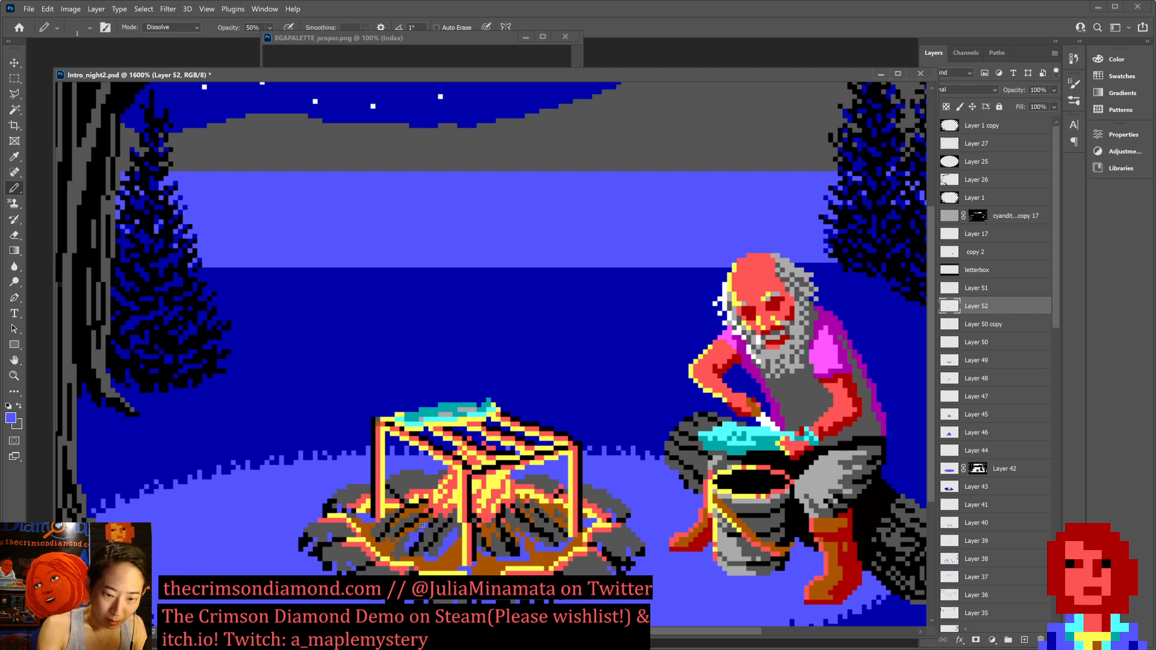
key("ctrl+s")
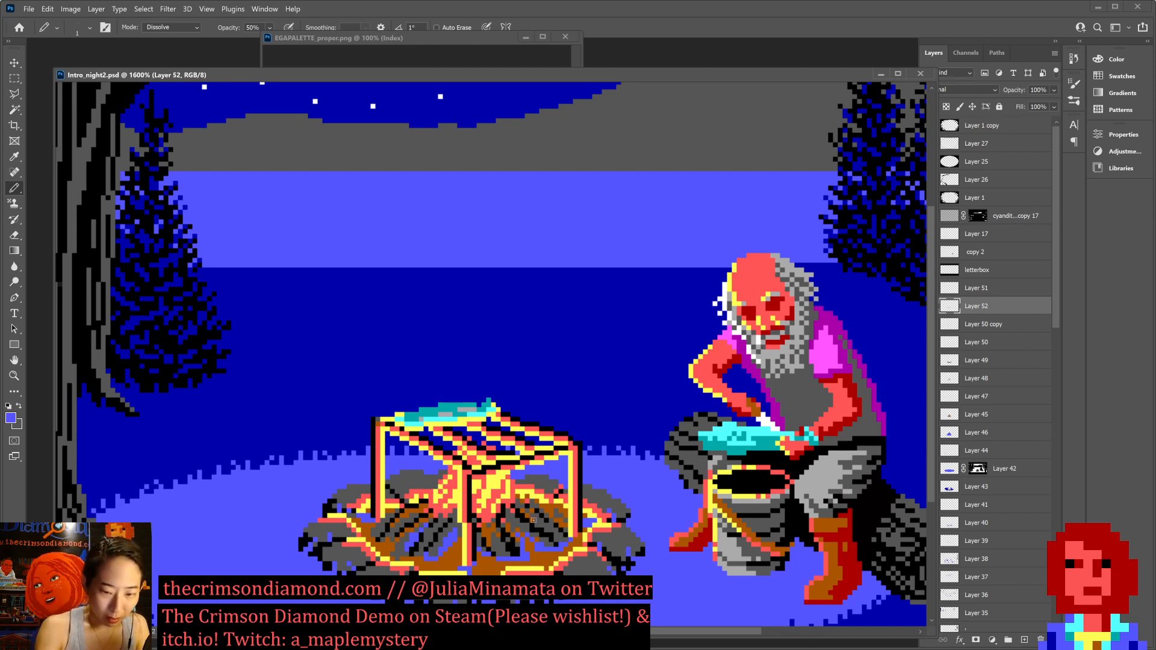
Touch up the right side of the fire bed with sampled brown and check the campfire against the whole scene.
key("x")
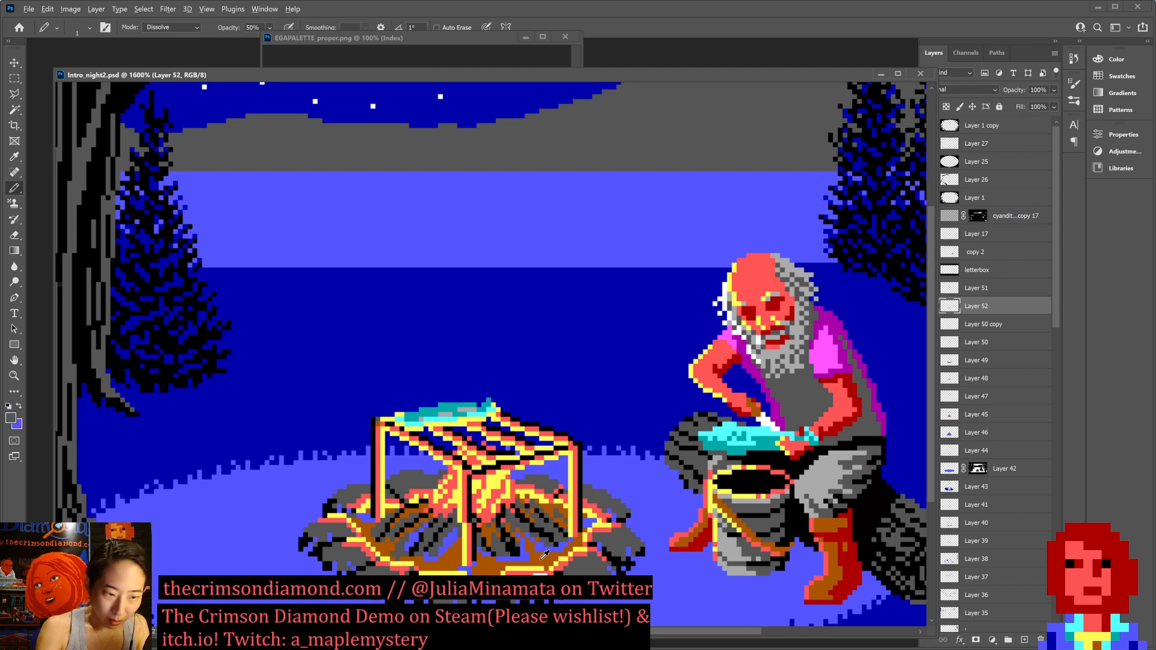
left_click(542, 558, "alt")
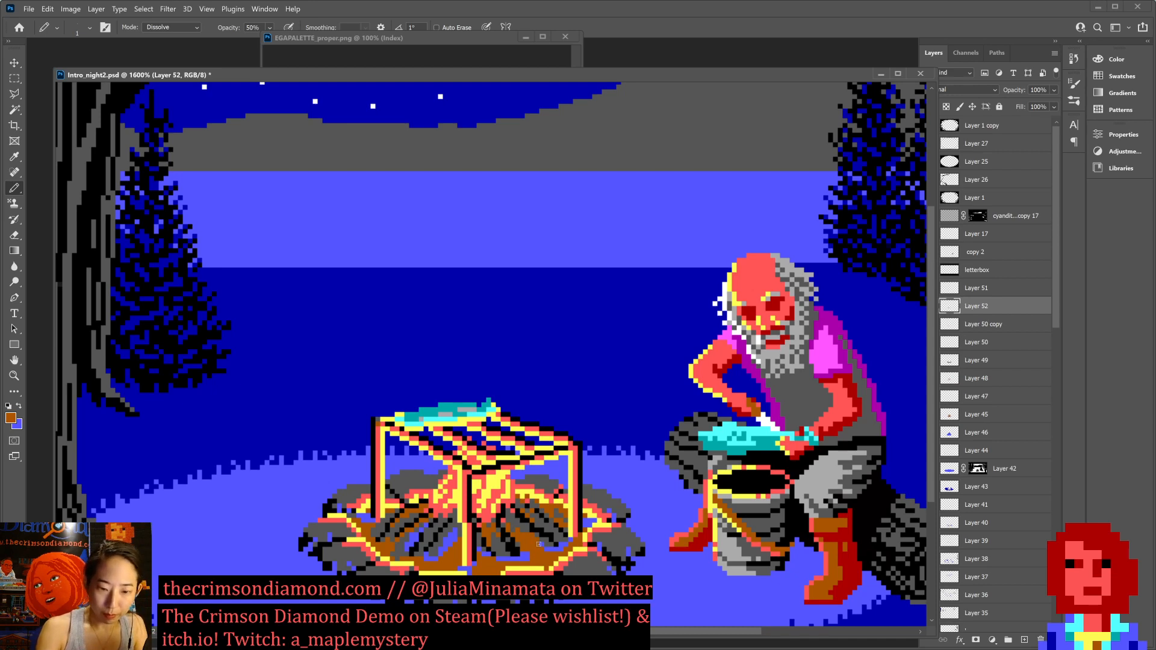
key("ctrl+minus")
key("ctrl+minus")
key("ctrl+minus")
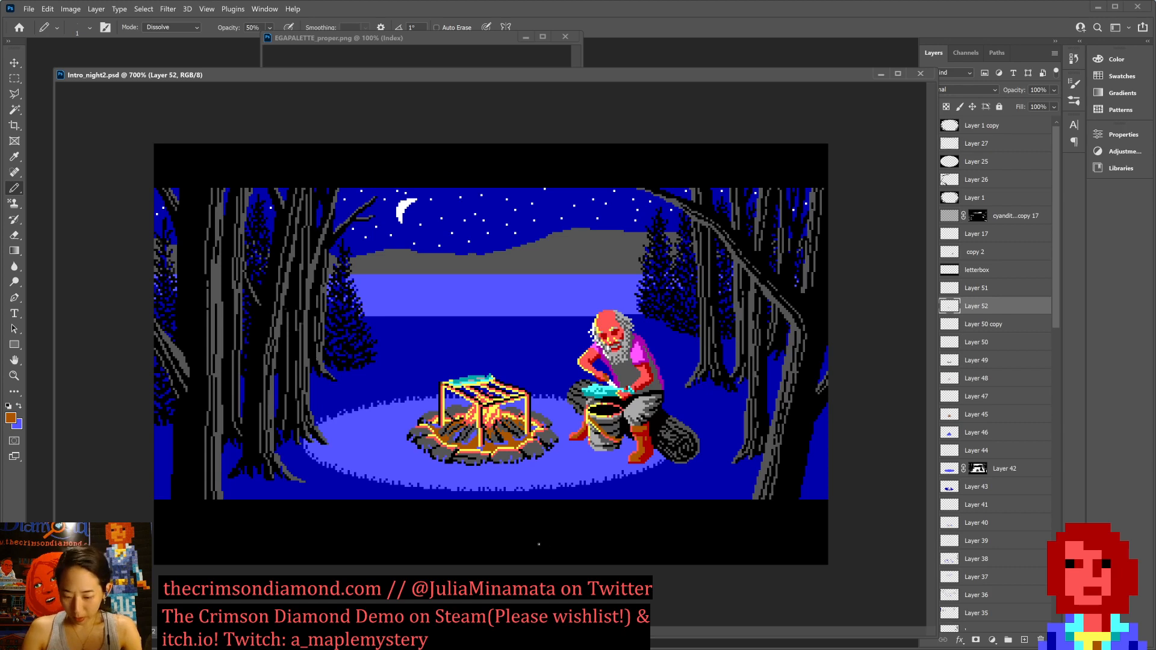
key("ctrl+plus")
key("ctrl+plus")
key("ctrl+plus")
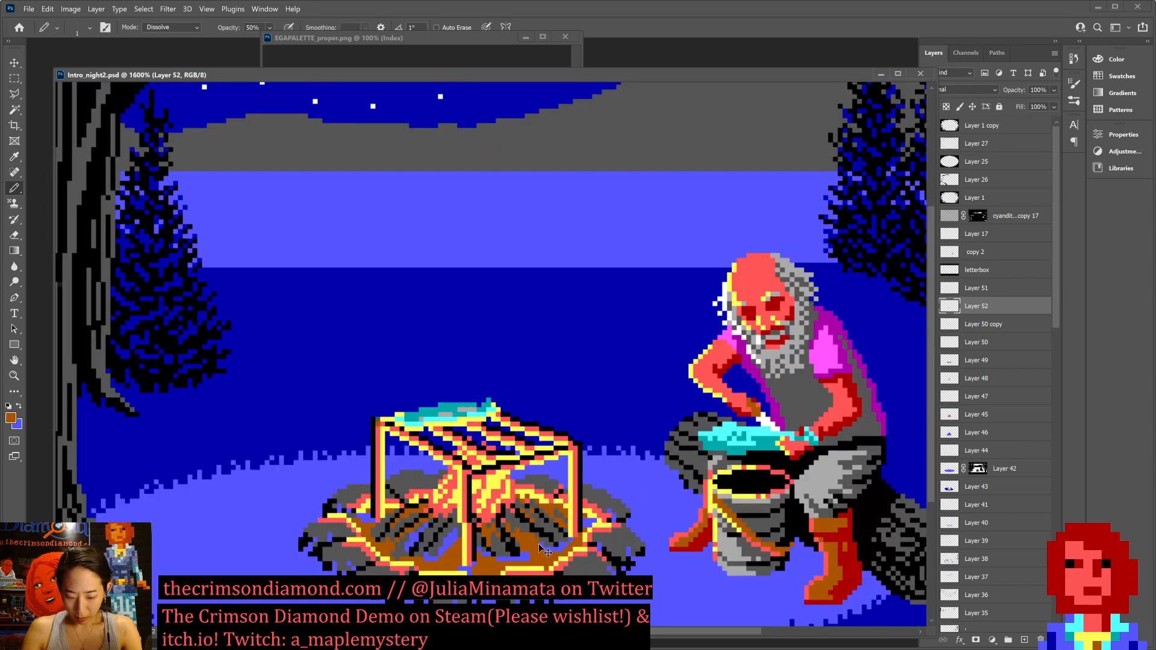
Add a new layer above Layer 52 and sample light red from the ring's front rim for the Pencil tool.
key("ctrl+shift+n")
key("Return")
key("v")
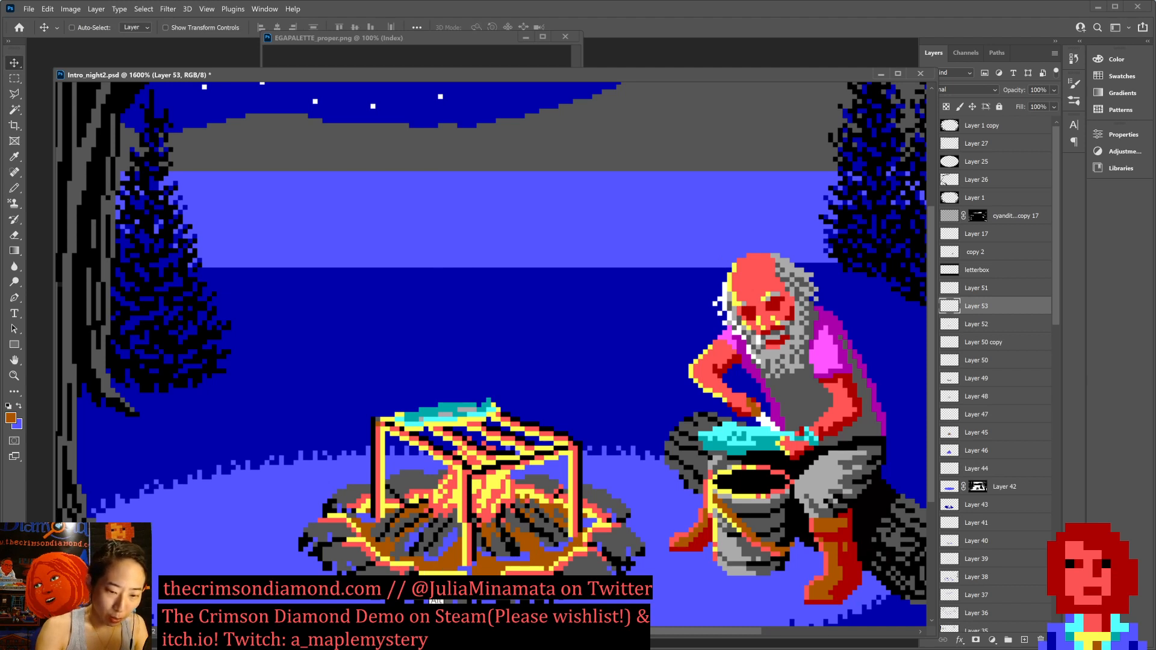
key("b")
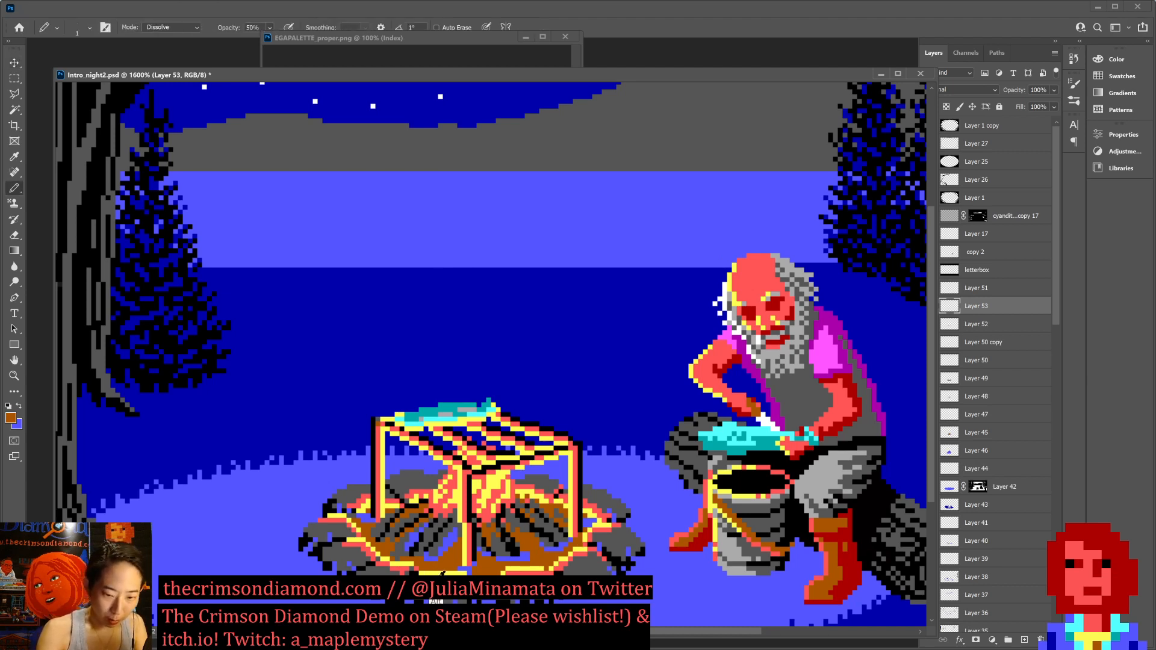
left_click(423, 571, "alt")
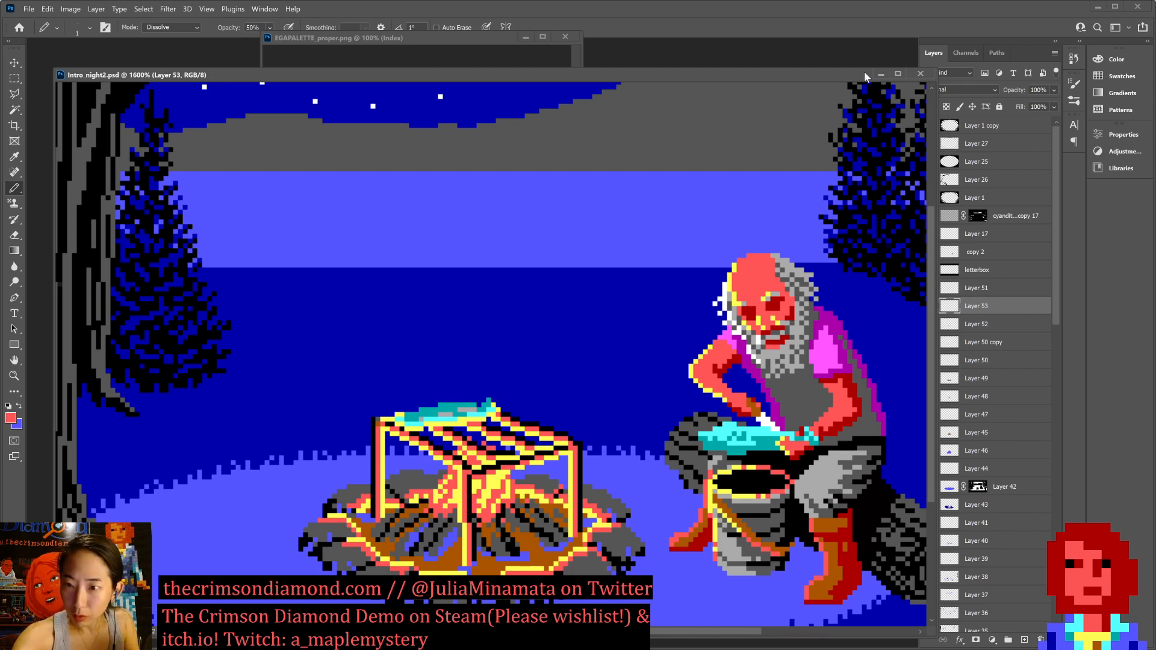
Compare the scene with Layer 53 and Layer 51 shown and hidden, and save the file.
left_click_drag(864, 73, 816, 76)
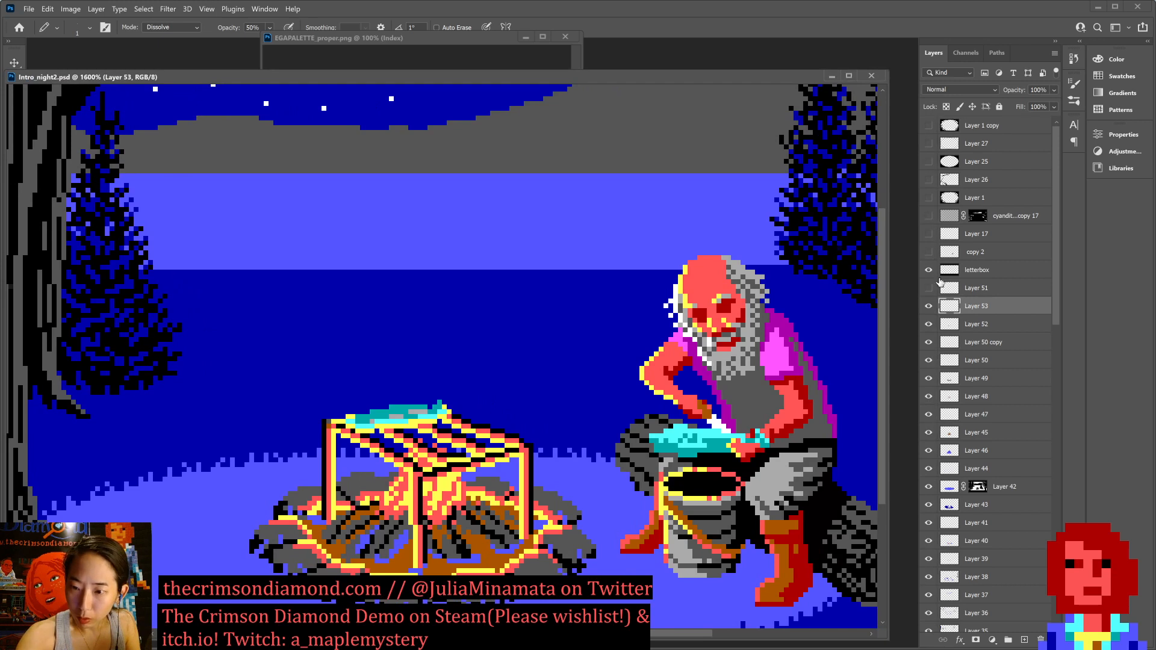
left_click(930, 307)
left_click(929, 307)
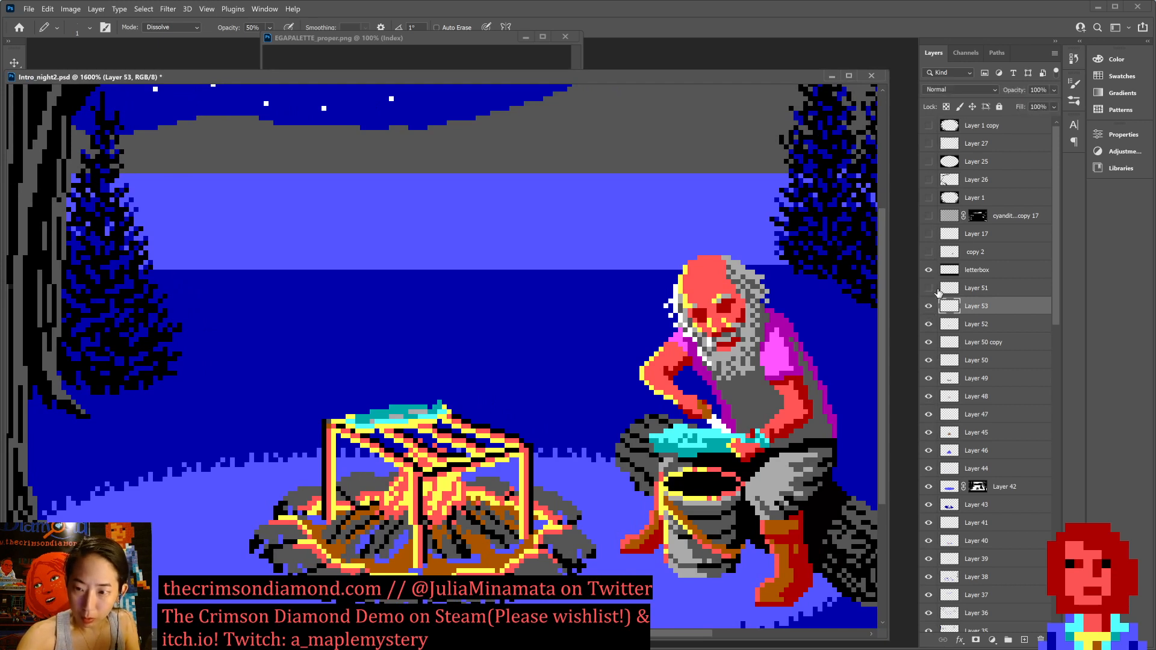
left_click(929, 289)
left_click(928, 289)
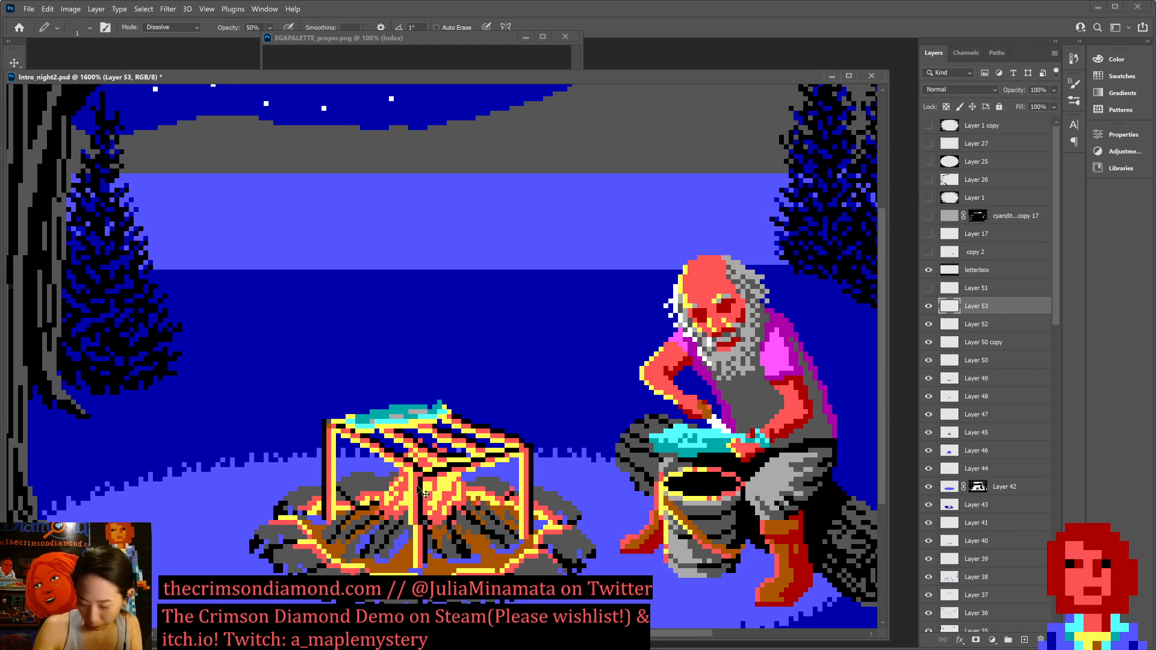
key("ctrl+s")
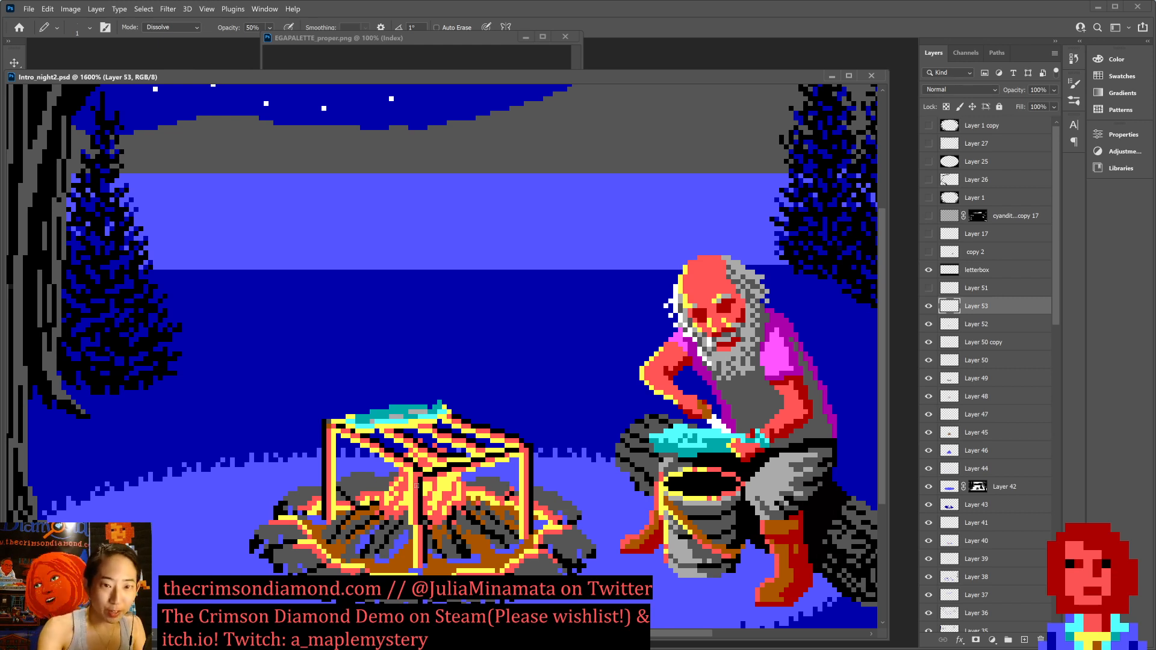
Paint light red pixels along the ring's front rim left of the grill's front leg, save the file, and check the whole scene.
left_click_drag(500, 74, 579, 72)
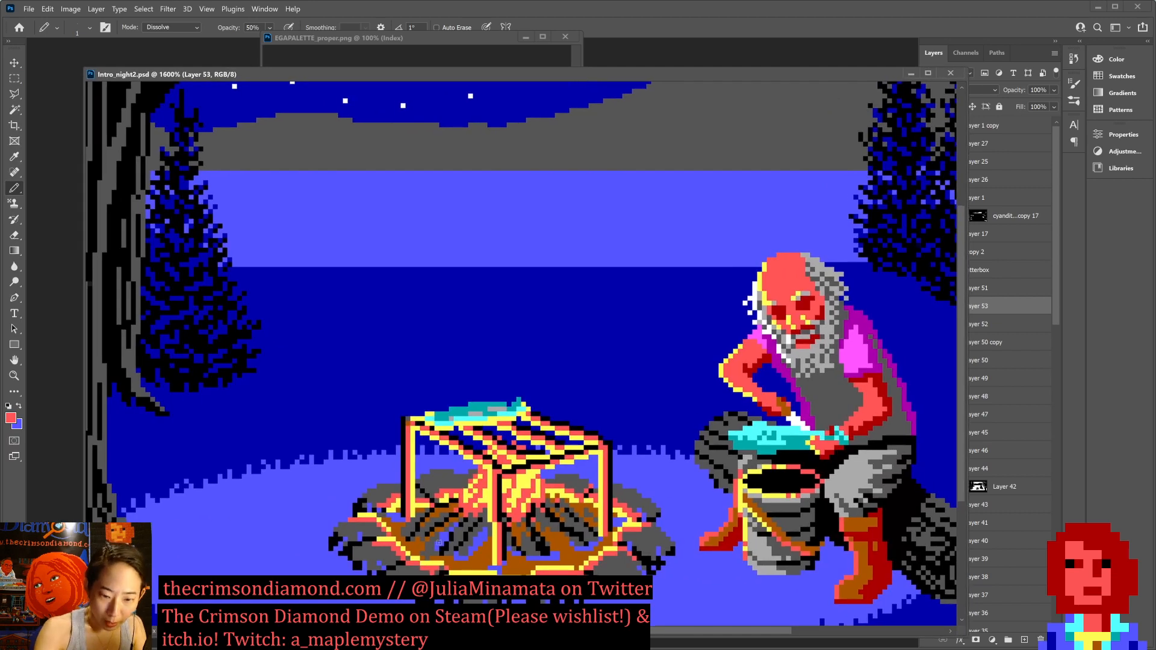
left_click_drag(451, 572, 471, 571)
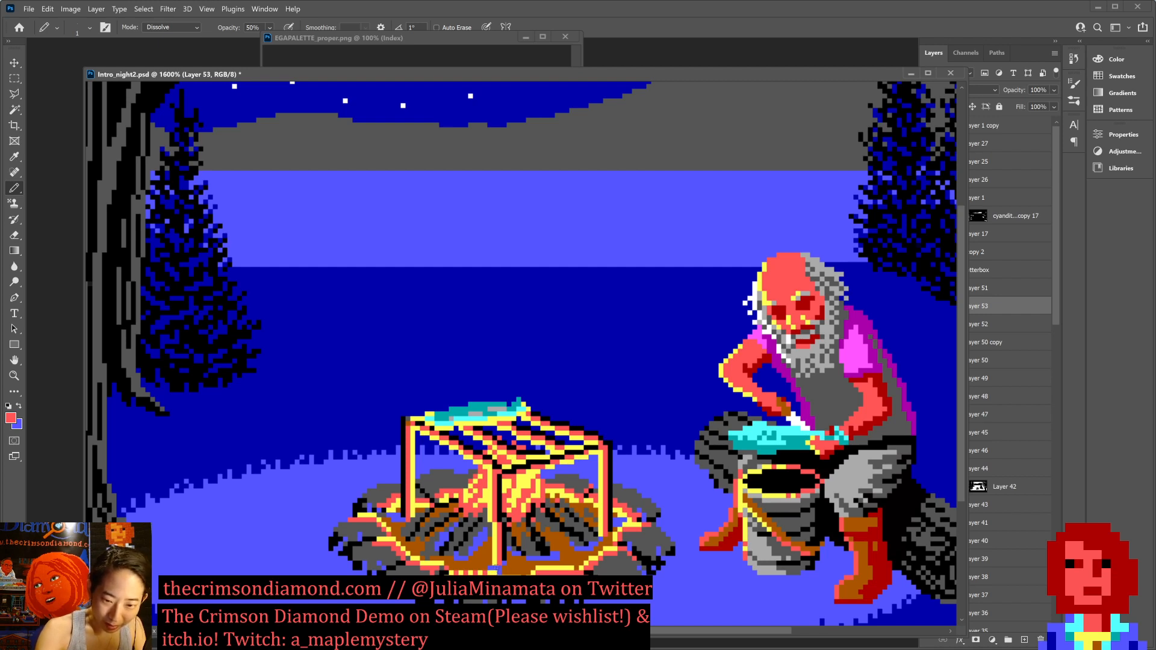
key("ctrl+s")
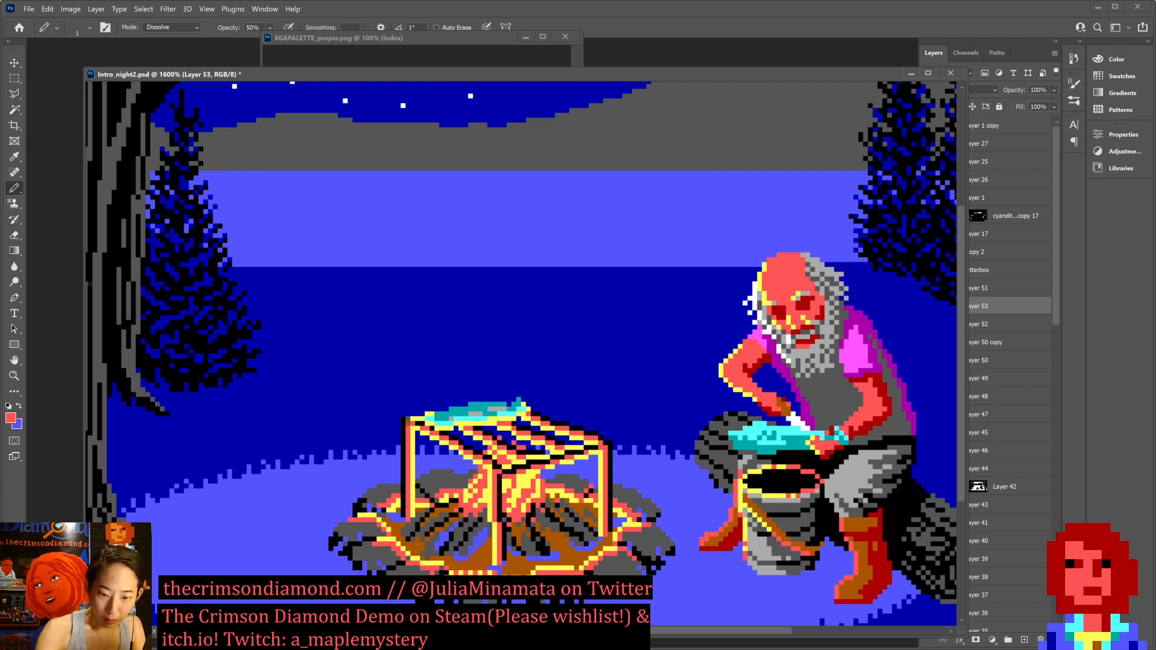
scroll(515, 569, "down", 4)
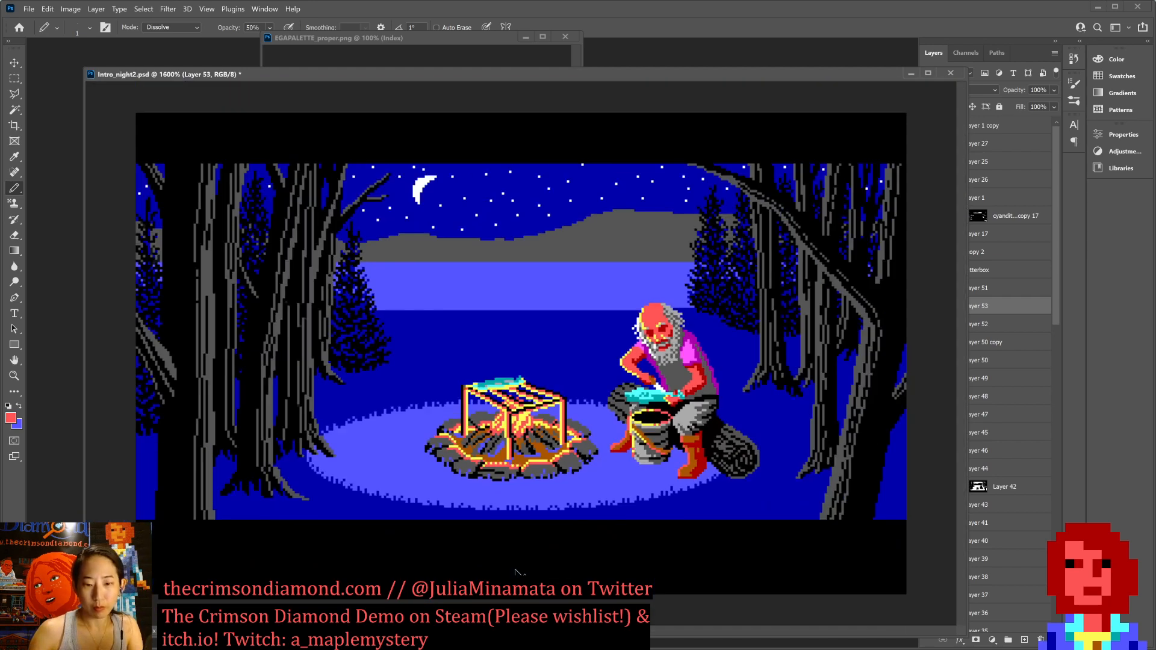
scroll(516, 571, "up", 3)
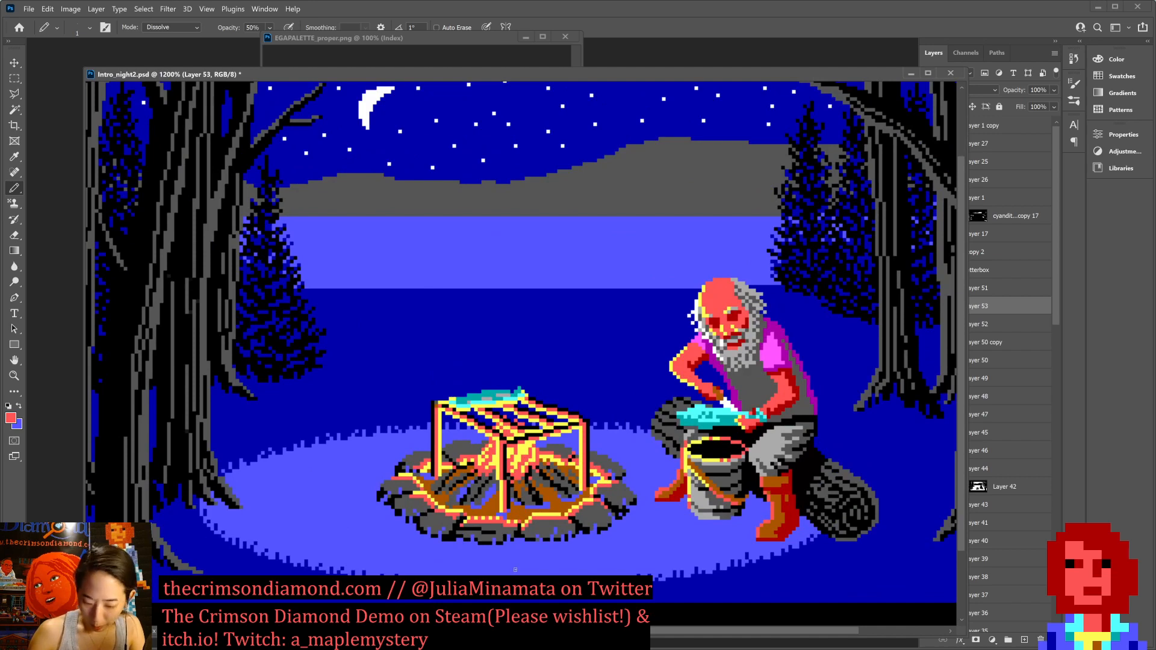
scroll(516, 570, "up", 1)
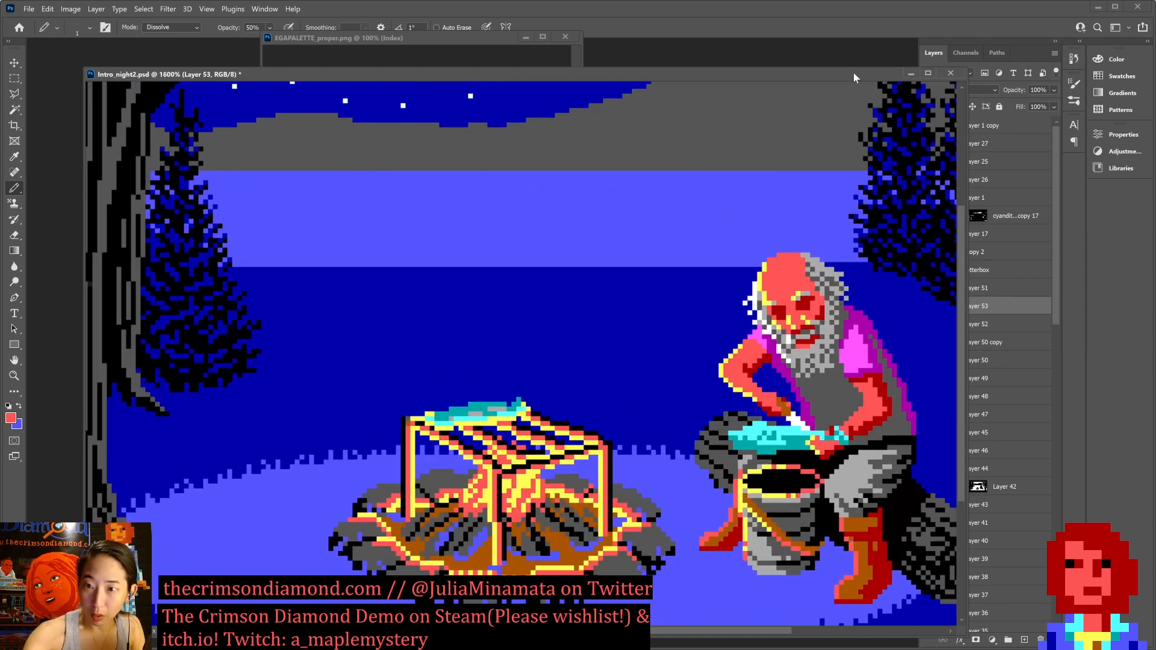
Compare the campfire with Layer 53 hidden and shown, and add a light red pixel on the ring's front-left rim.
left_click_drag(854, 78, 802, 75)
left_click(929, 307)
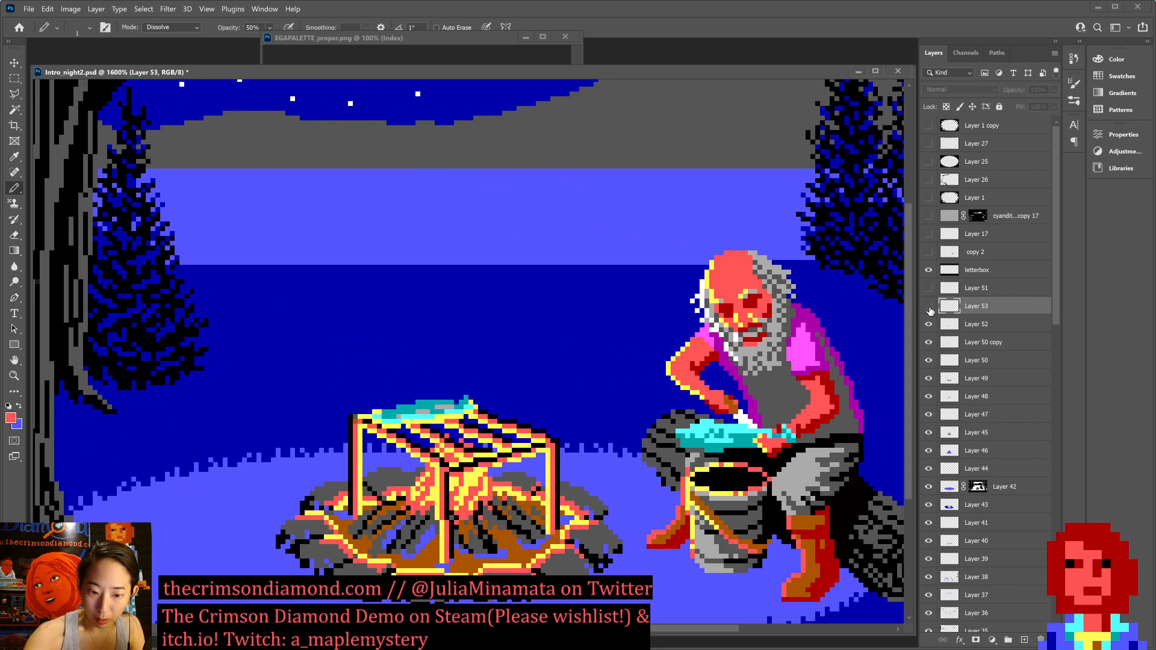
left_click(929, 307)
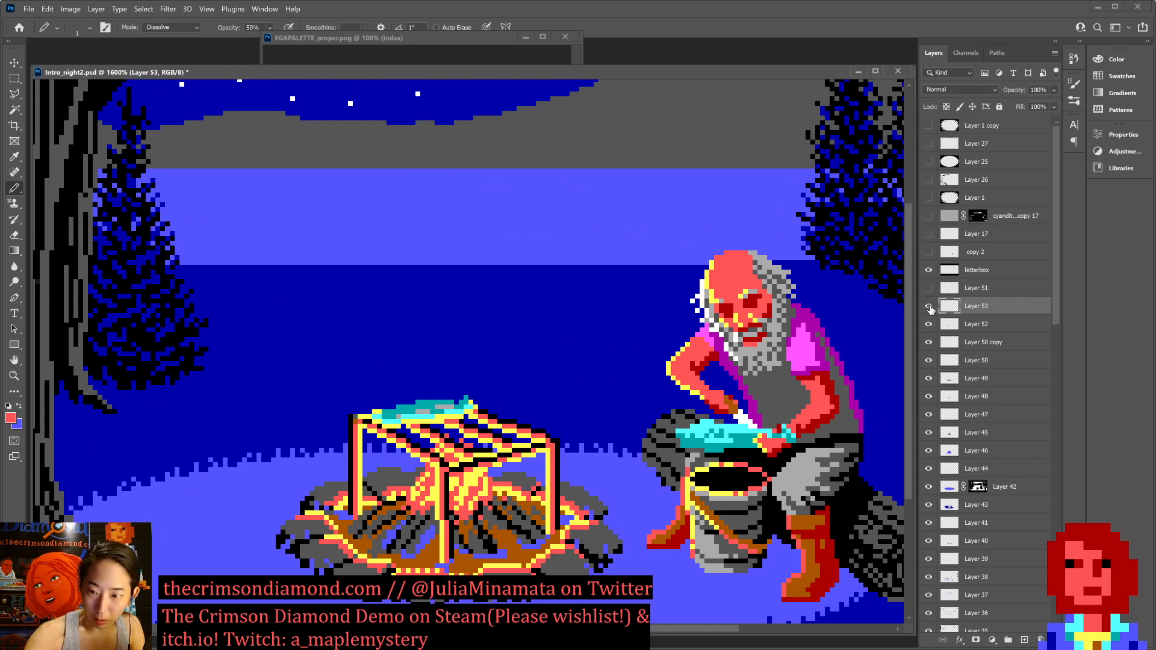
left_click(929, 307)
left_click(929, 307)
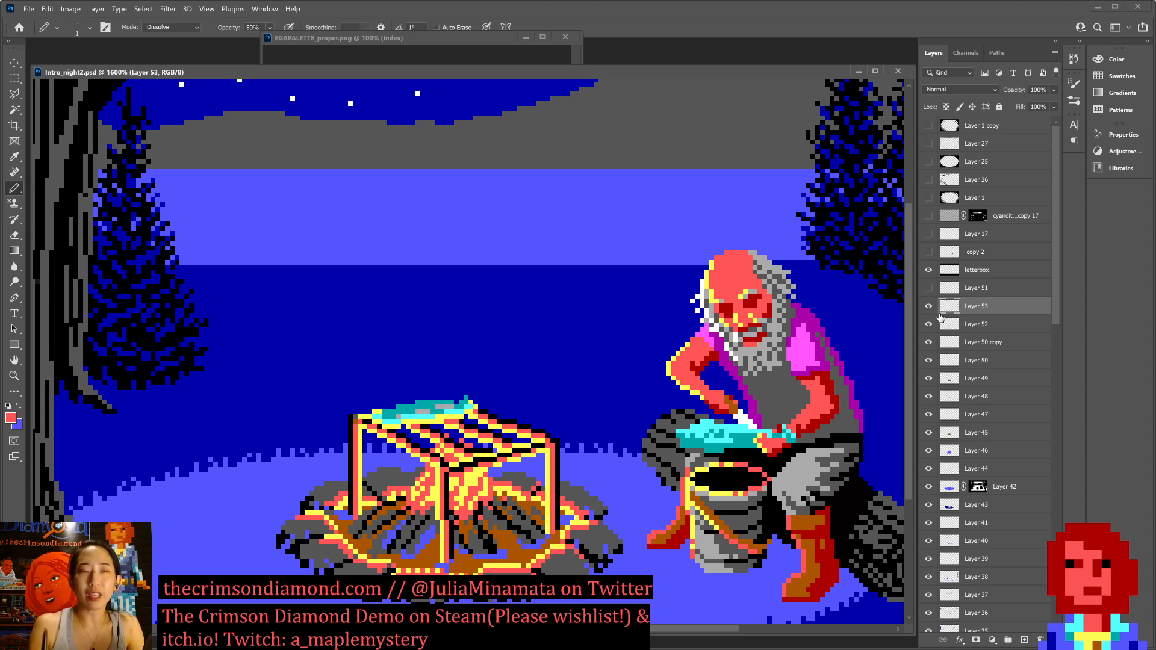
left_click(378, 561)
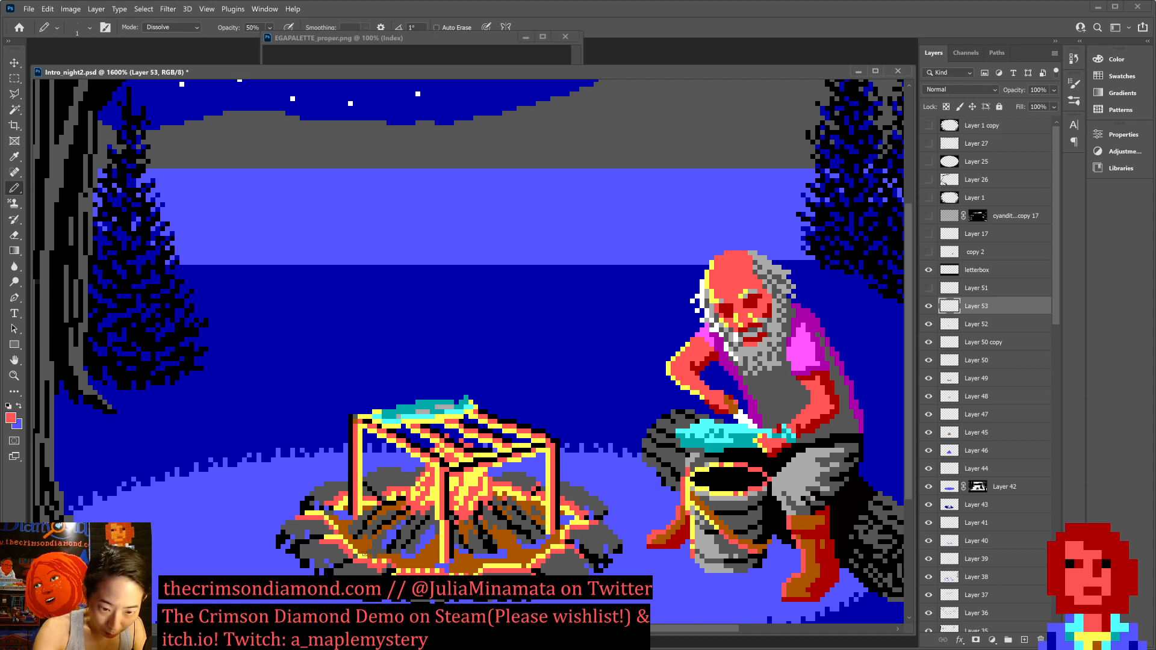
Sample yellow from the campfire flames as the background colour, keeping light red as the Pencil's foreground colour.
key("x")
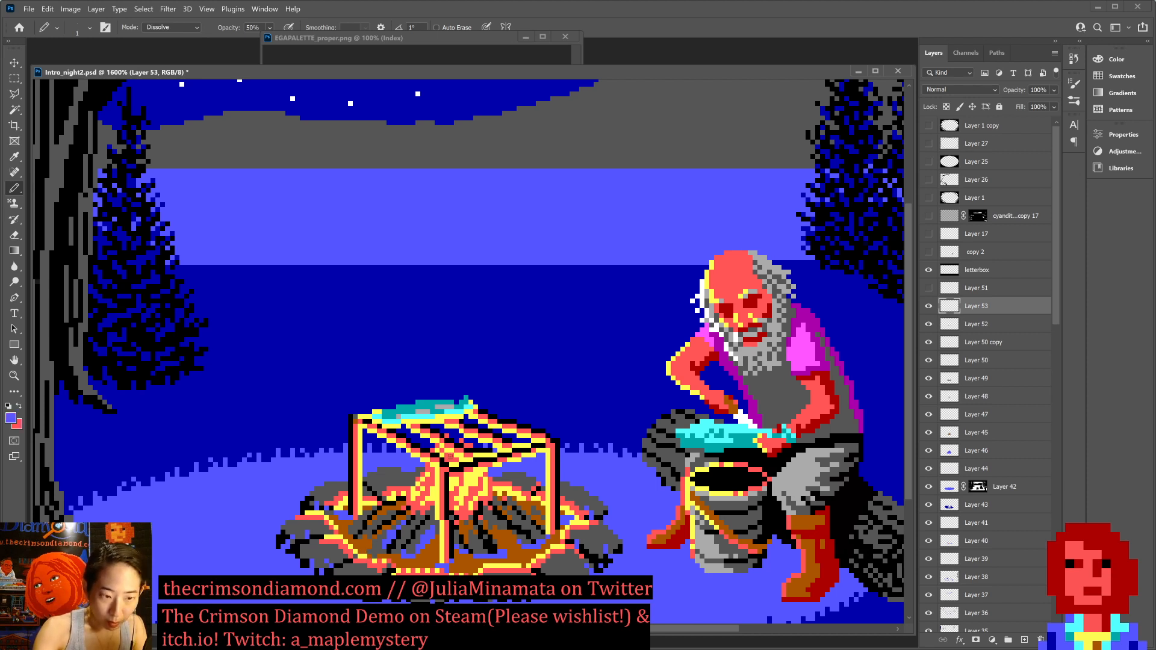
key("alt")
left_click(447, 480, "alt")
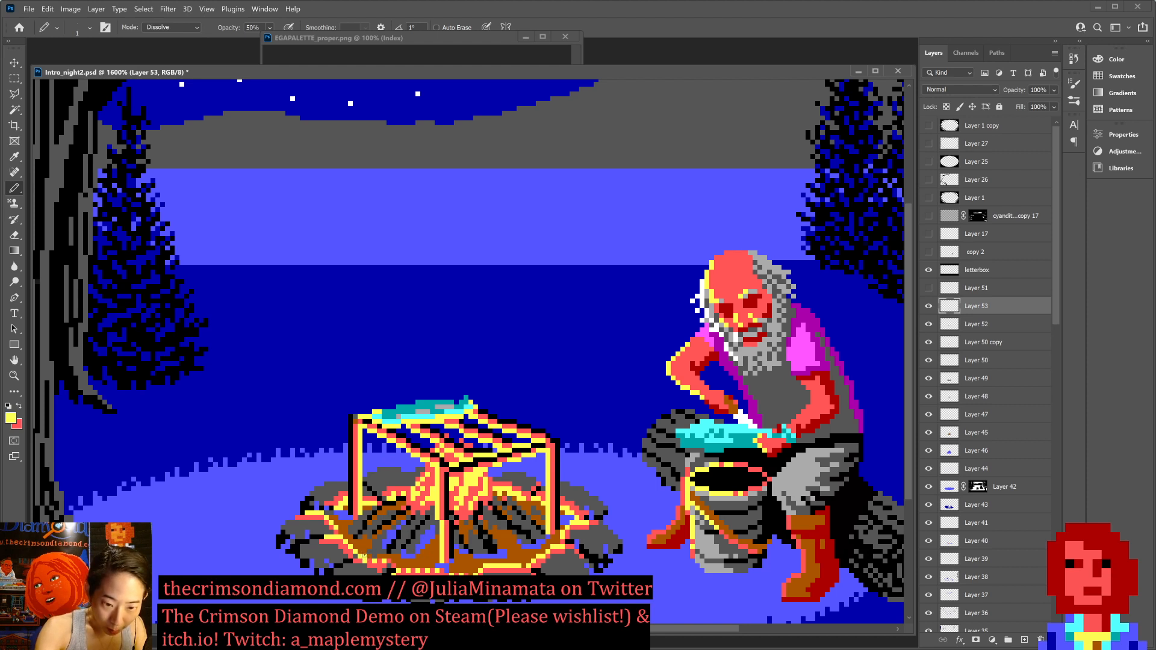
key("x")
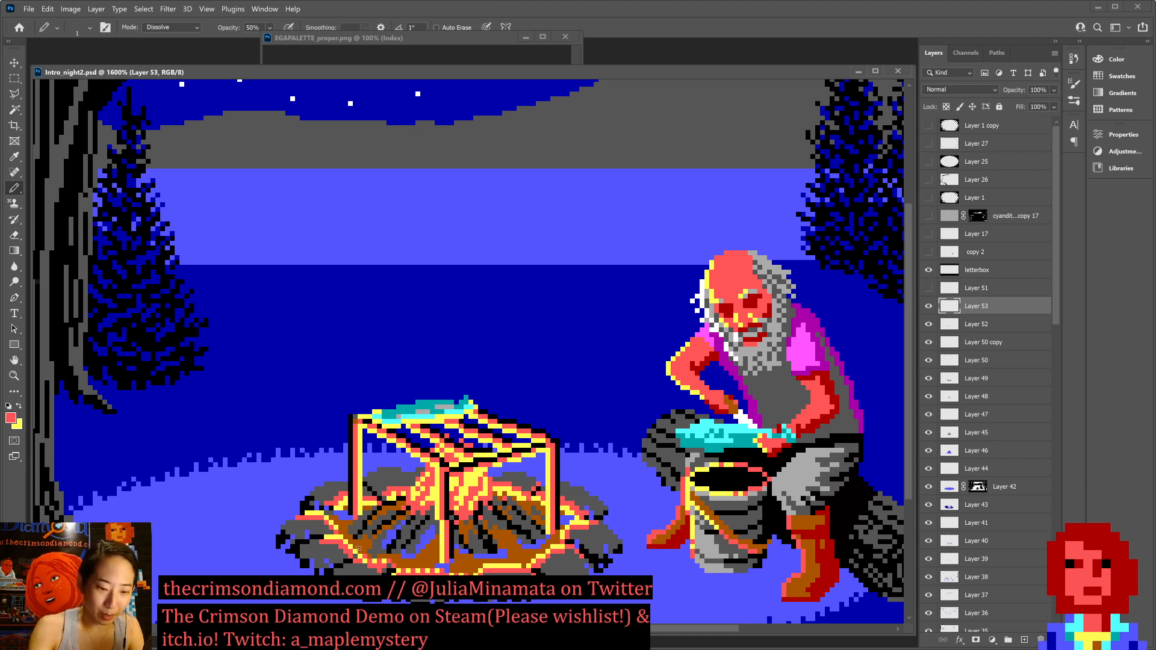
Dot light red pixels along the ring's front-left and front-right rims on Layer 53, and save the file.
left_click(336, 535)
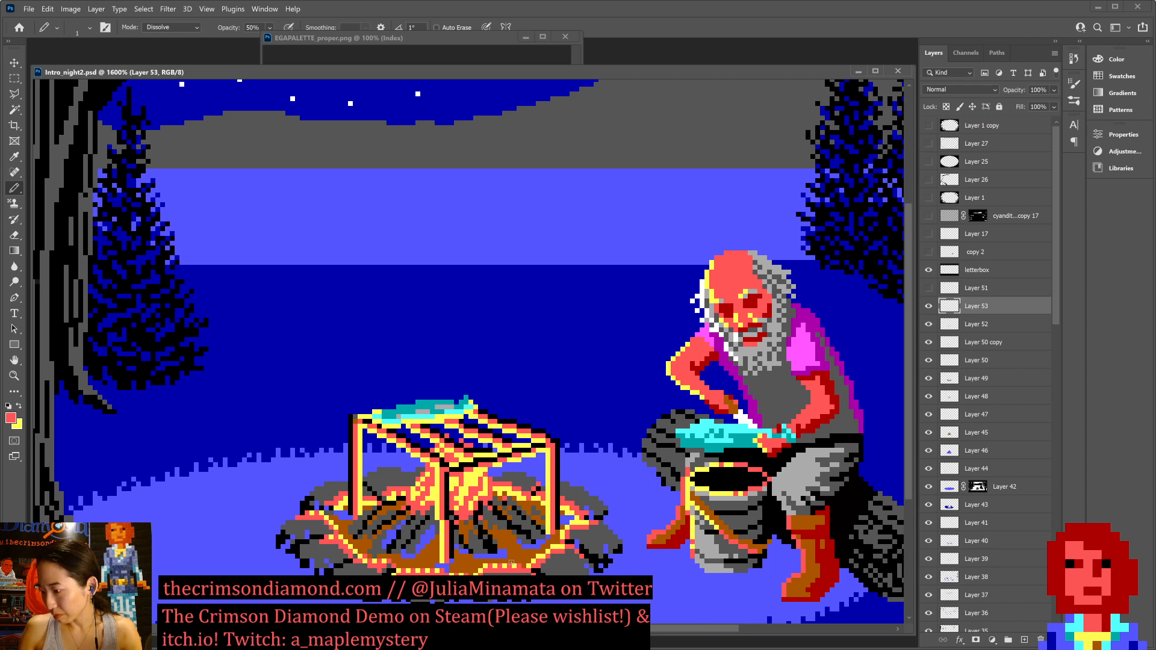
left_click(543, 555)
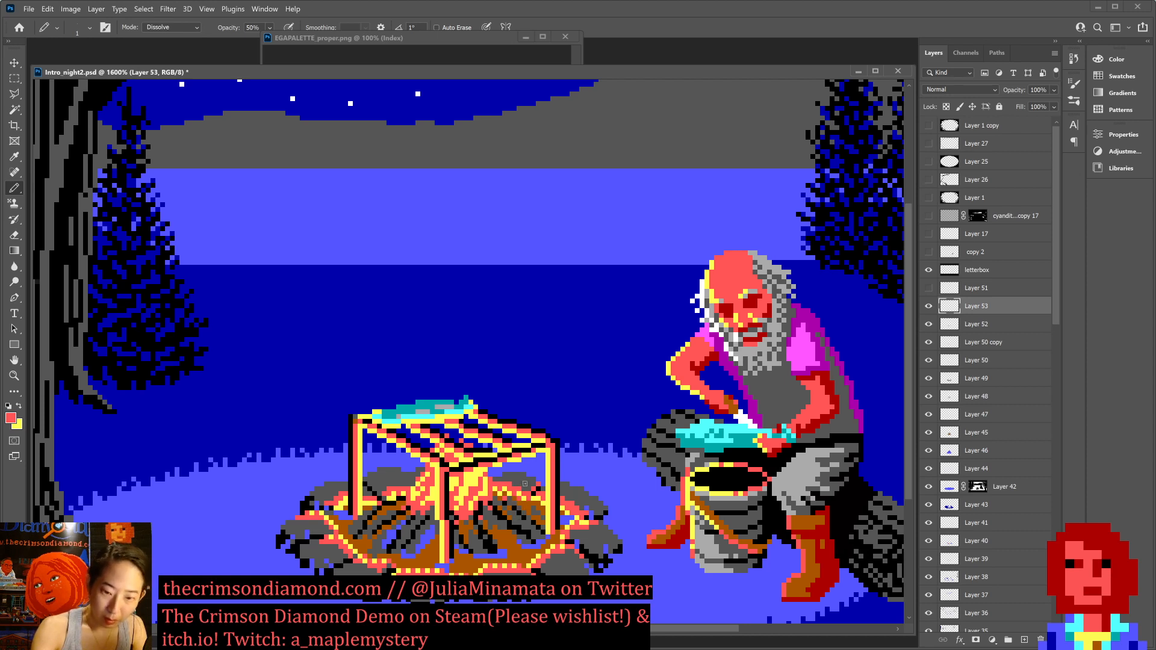
key("ctrl+minus")
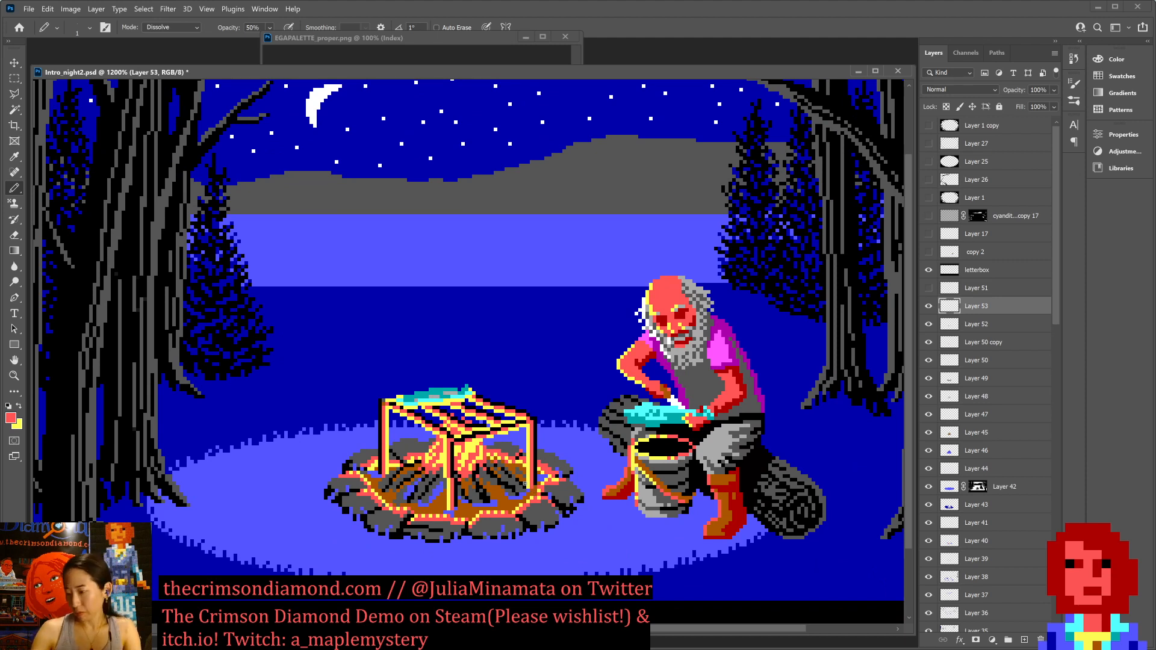
key("ctrl+s")
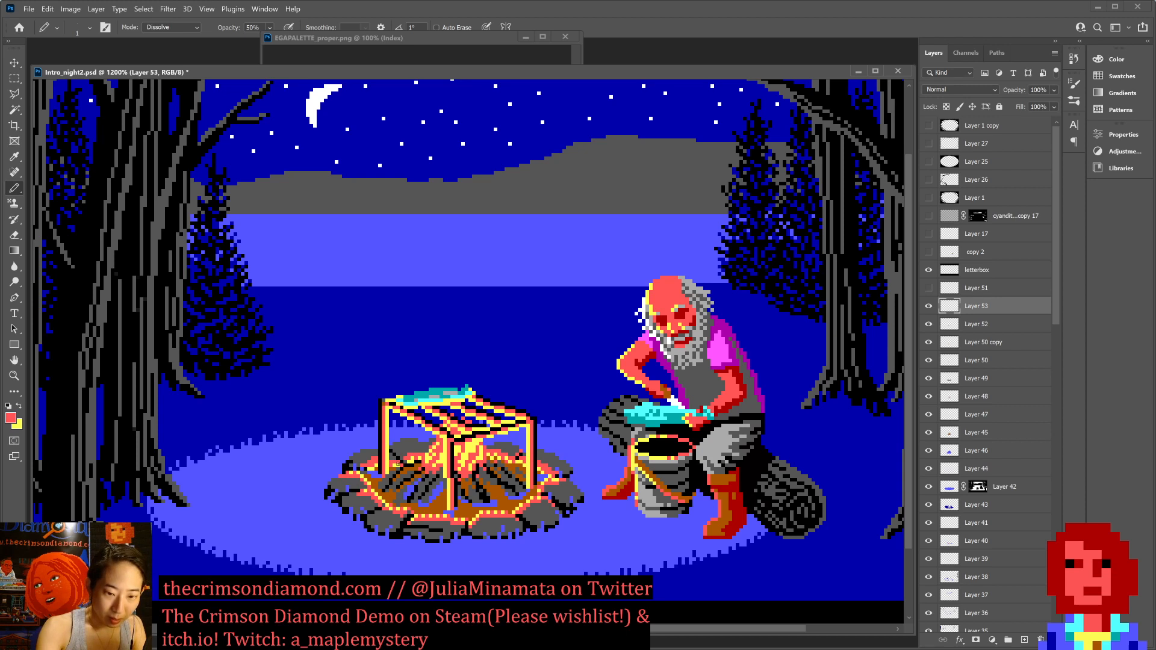
Make yellow the Pencil's foreground colour with light red as background, and save the file.
key("x")
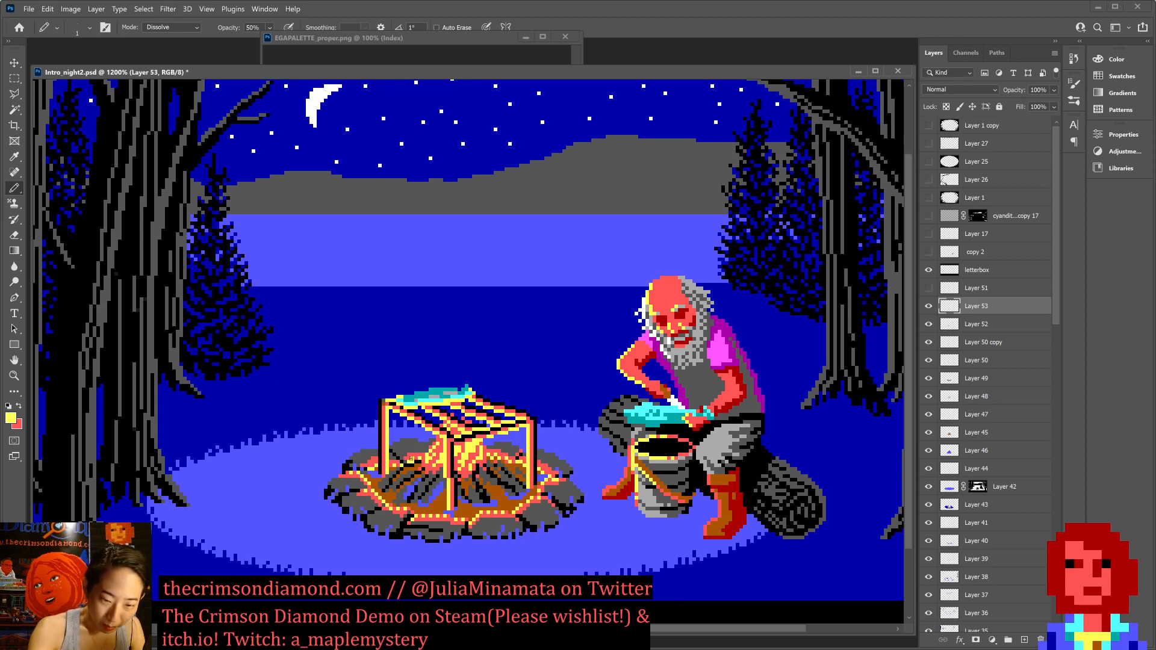
key("x")
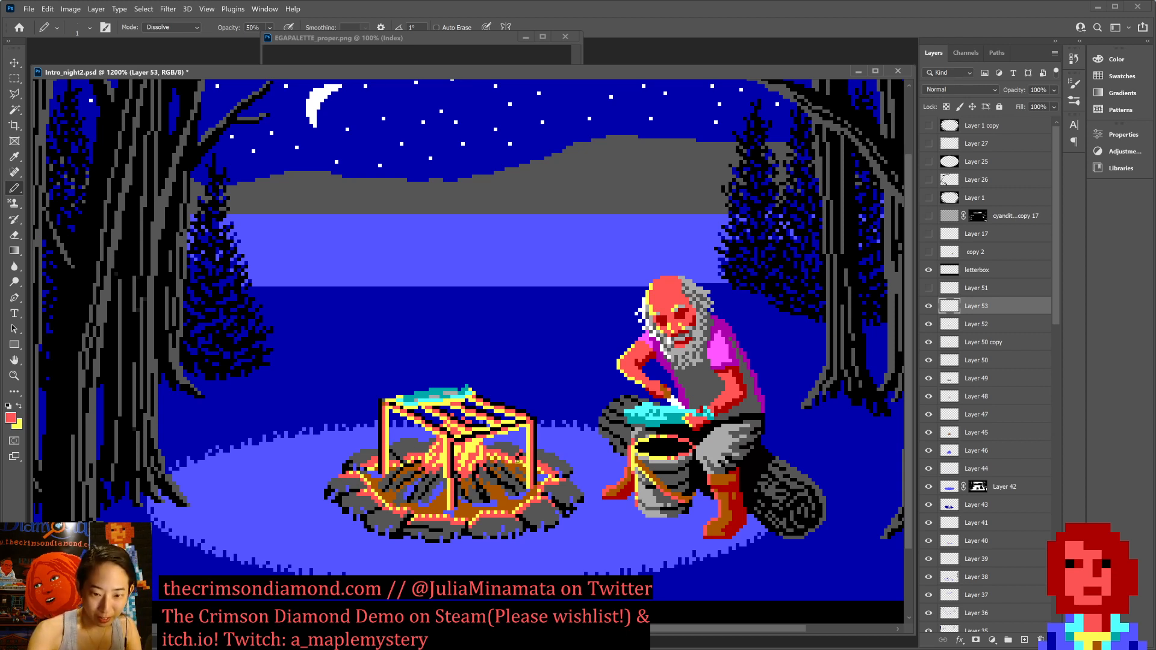
key("x")
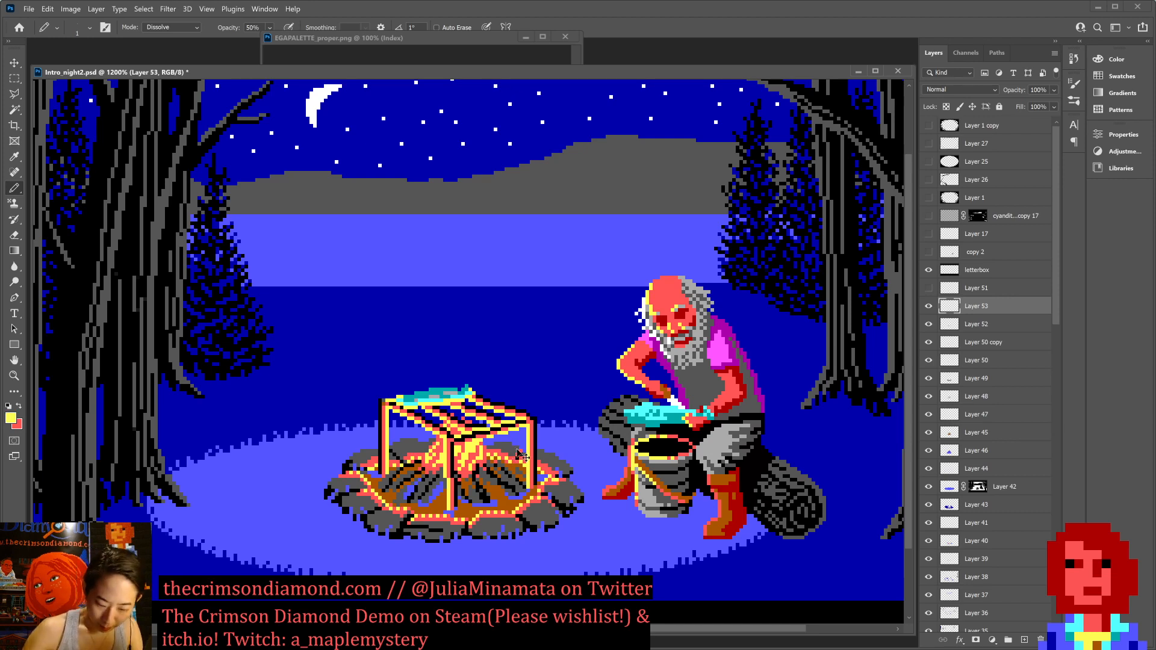
scroll(518, 453, "down", 2)
key("ctrl+s")
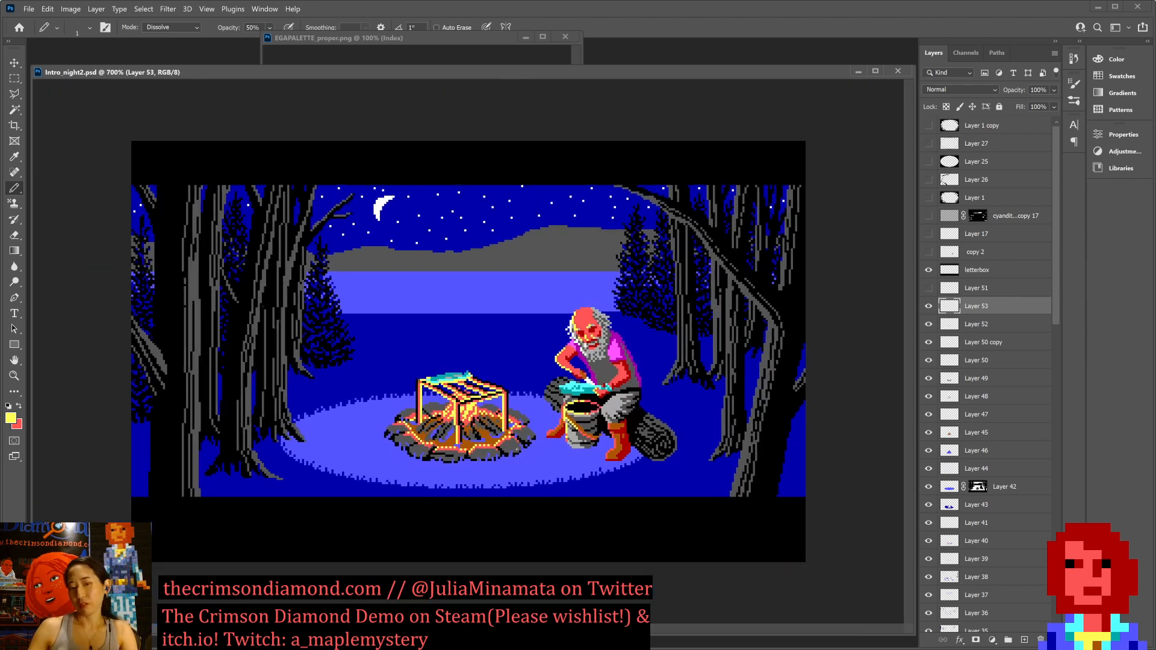
Compare the whole scene with Layer 53 hidden and shown, and save the file.
left_click(928, 307)
left_click(928, 307)
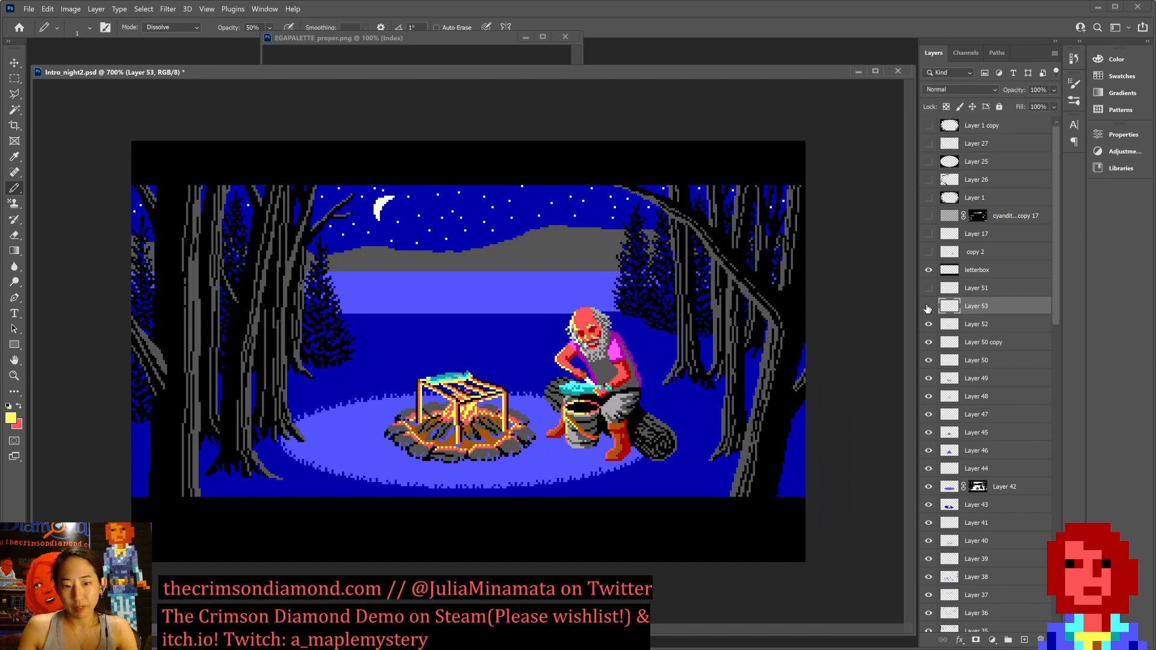
left_click(928, 308)
left_click(928, 308)
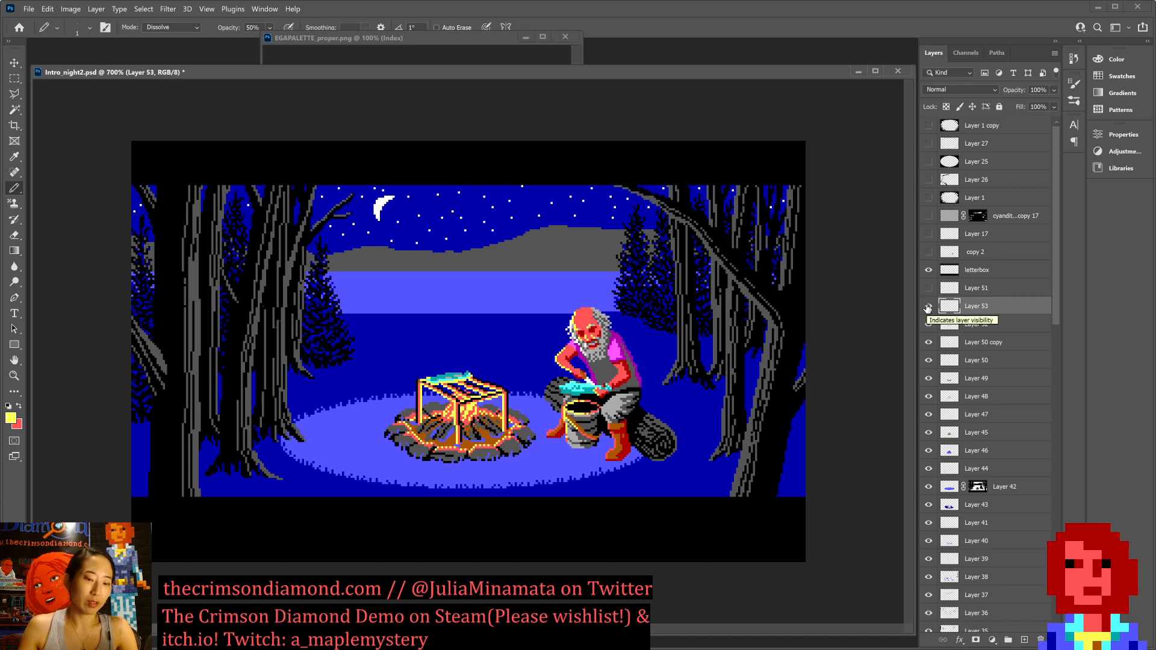
left_click(928, 308)
left_click(928, 307)
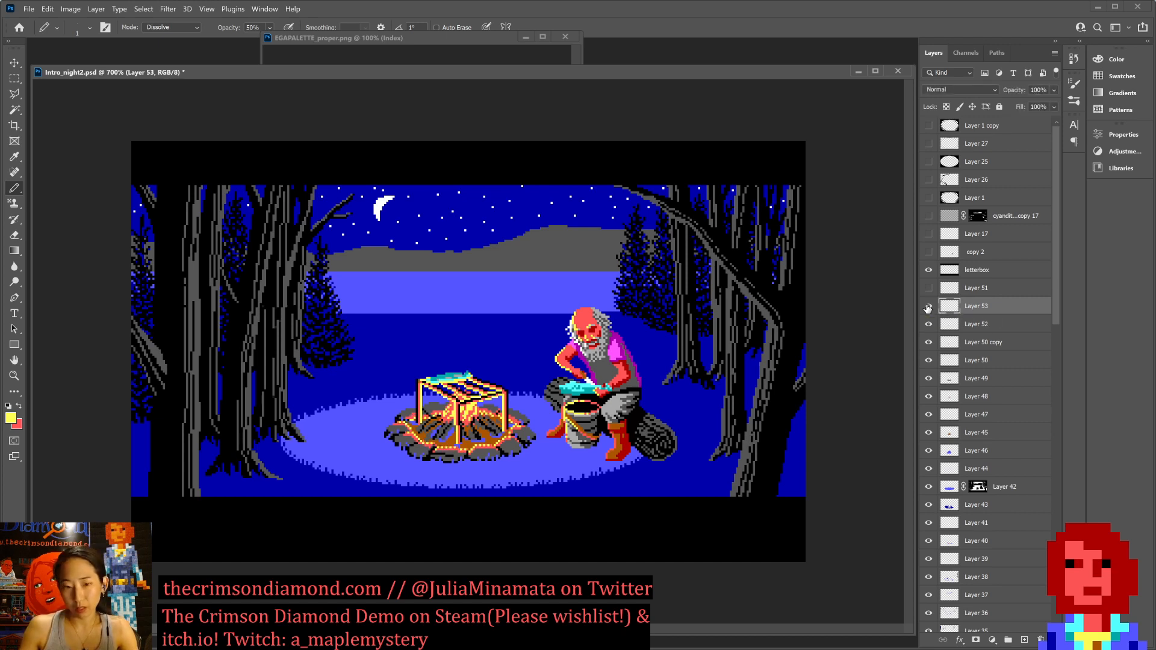
key("ctrl+s")
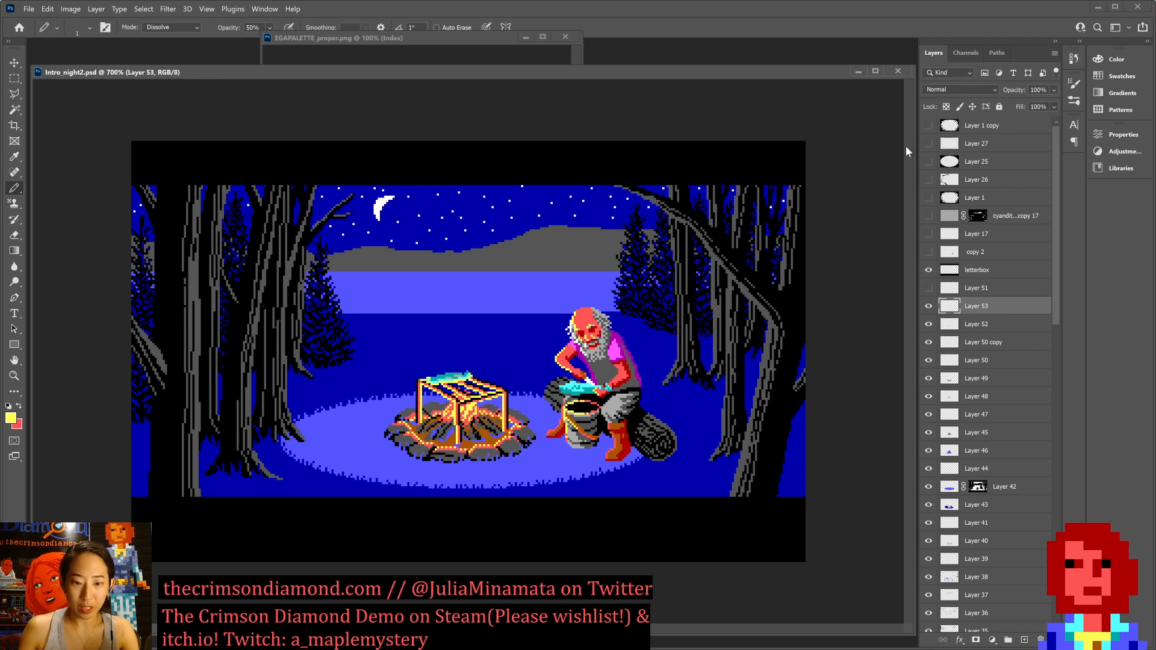
Hide Layer 53, Layer 52 and Layer 50 copy, and delete Layer 51.
left_click_drag(928, 306, 926, 350)
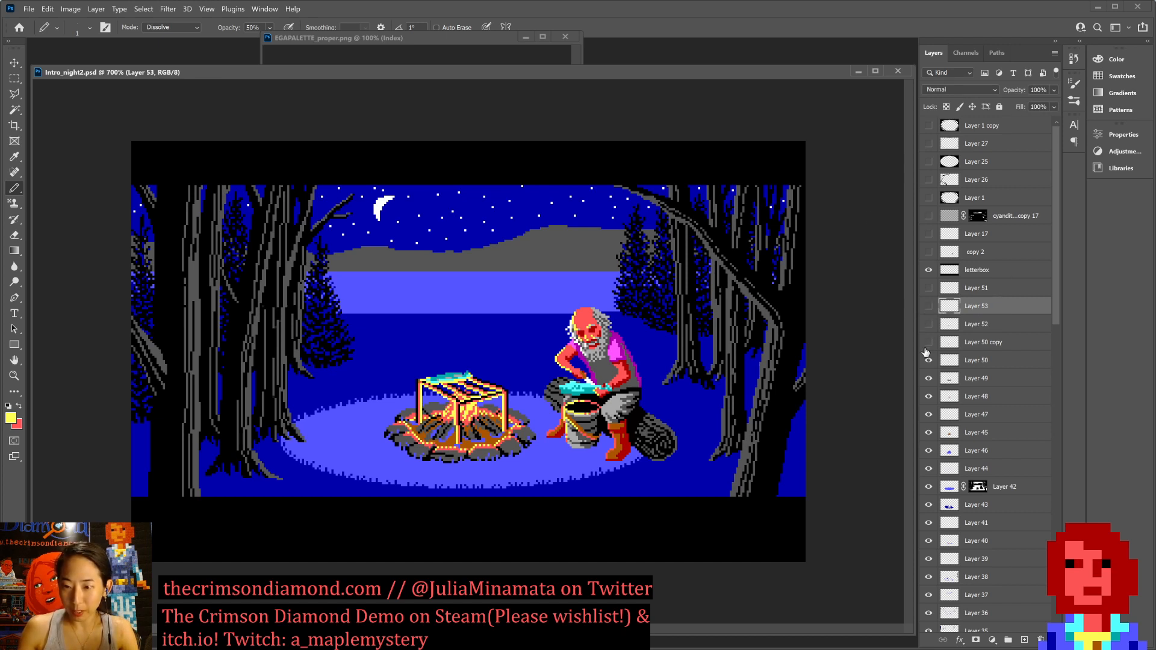
left_click(973, 271)
left_click(972, 289)
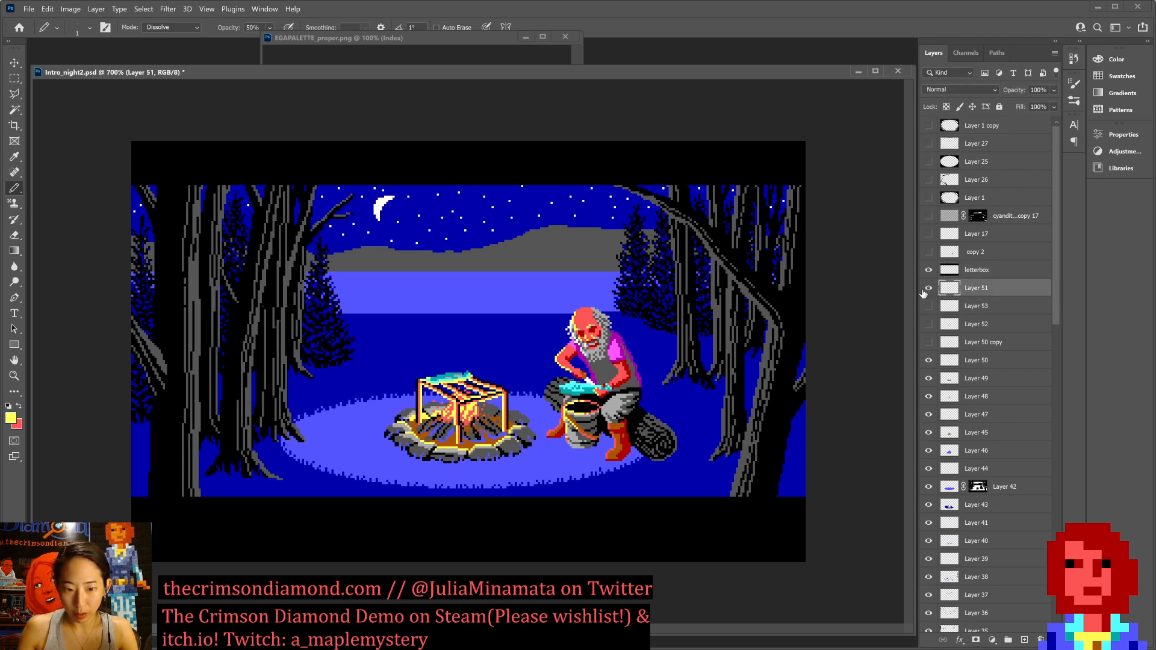
key("Delete")
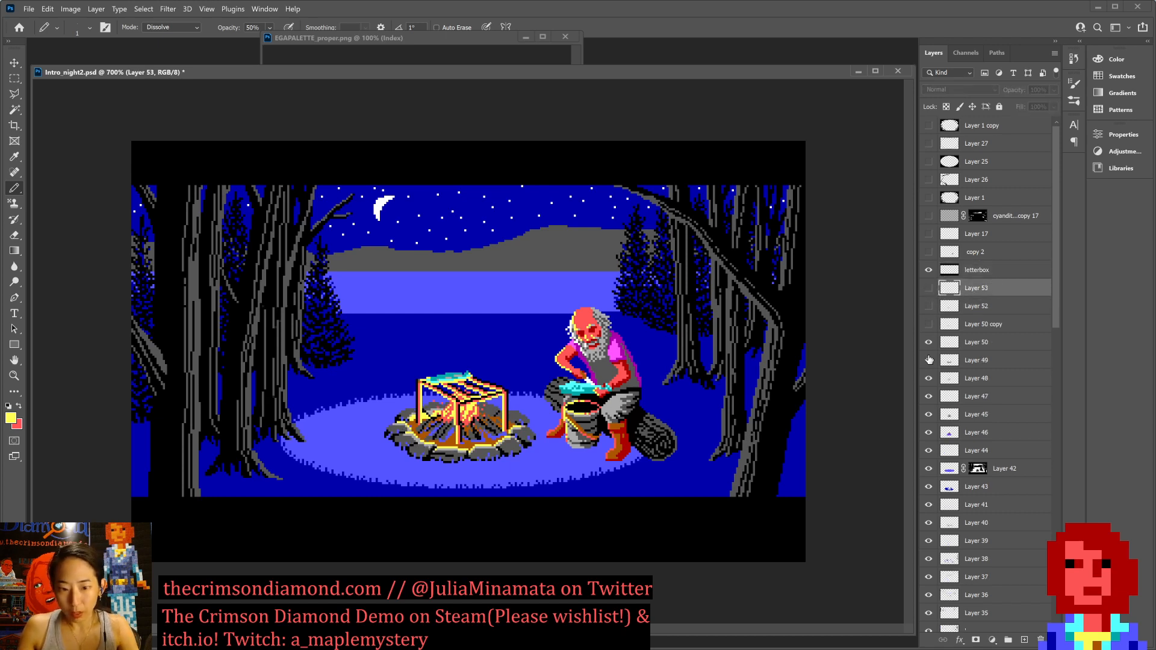
Review the campfire's build-up by hiding Layers 50 and 49, toggling Layer 48, and showing the hidden layers one by one up to Layer 53.
left_click_drag(929, 343, 929, 383)
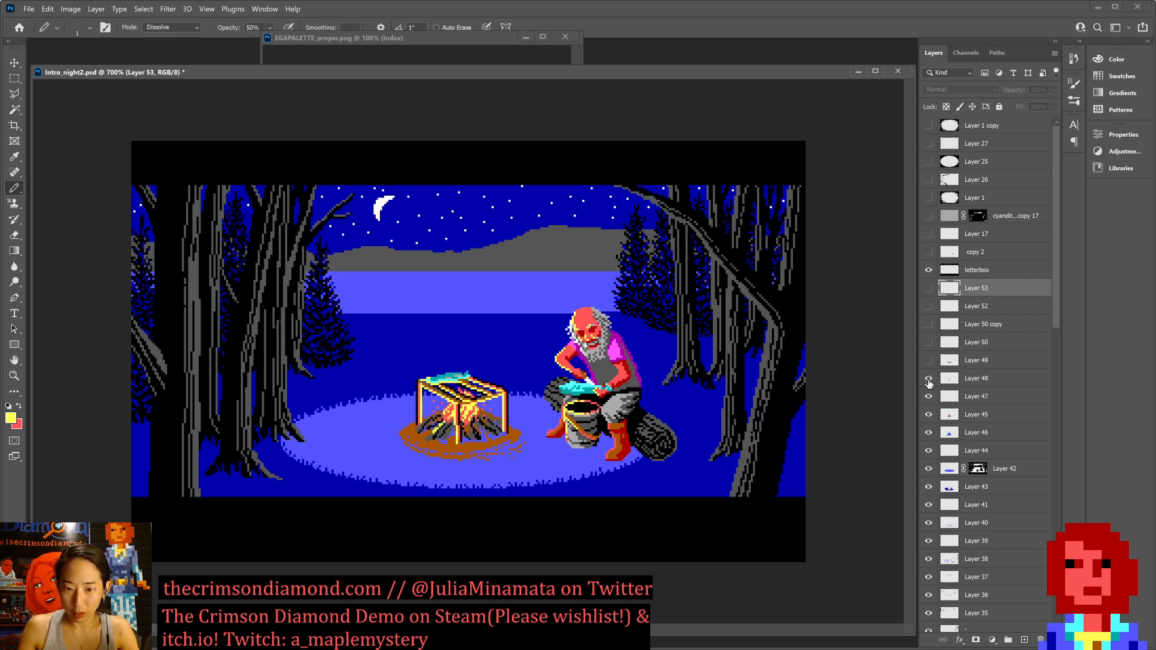
left_click(929, 383)
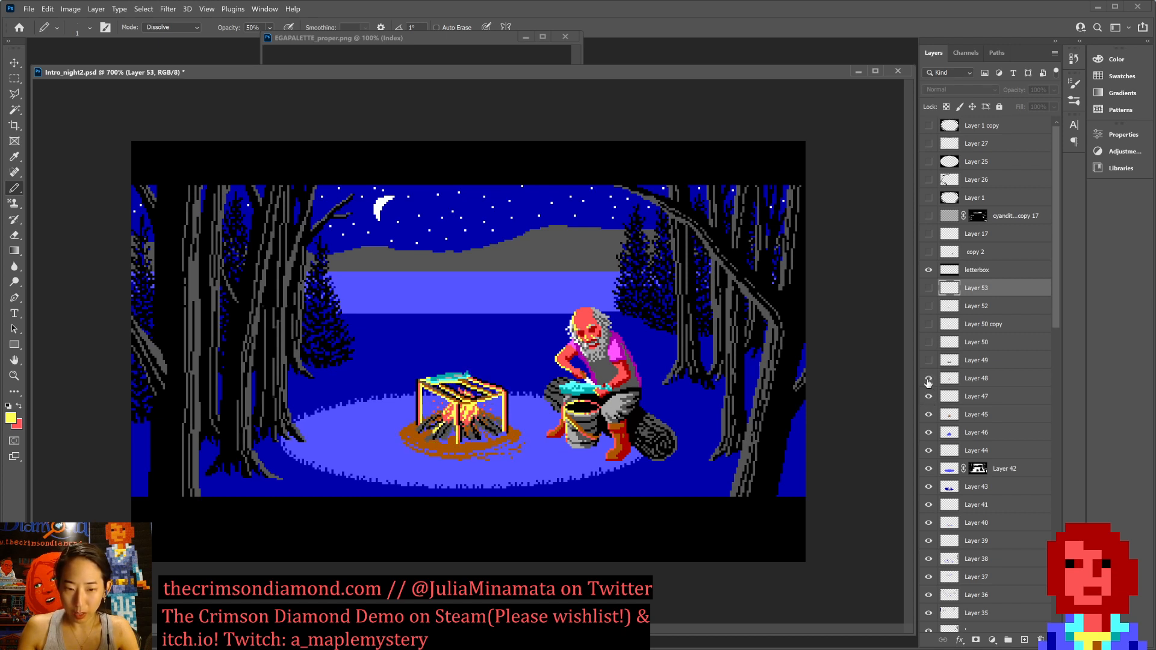
left_click(928, 381)
left_click(929, 361)
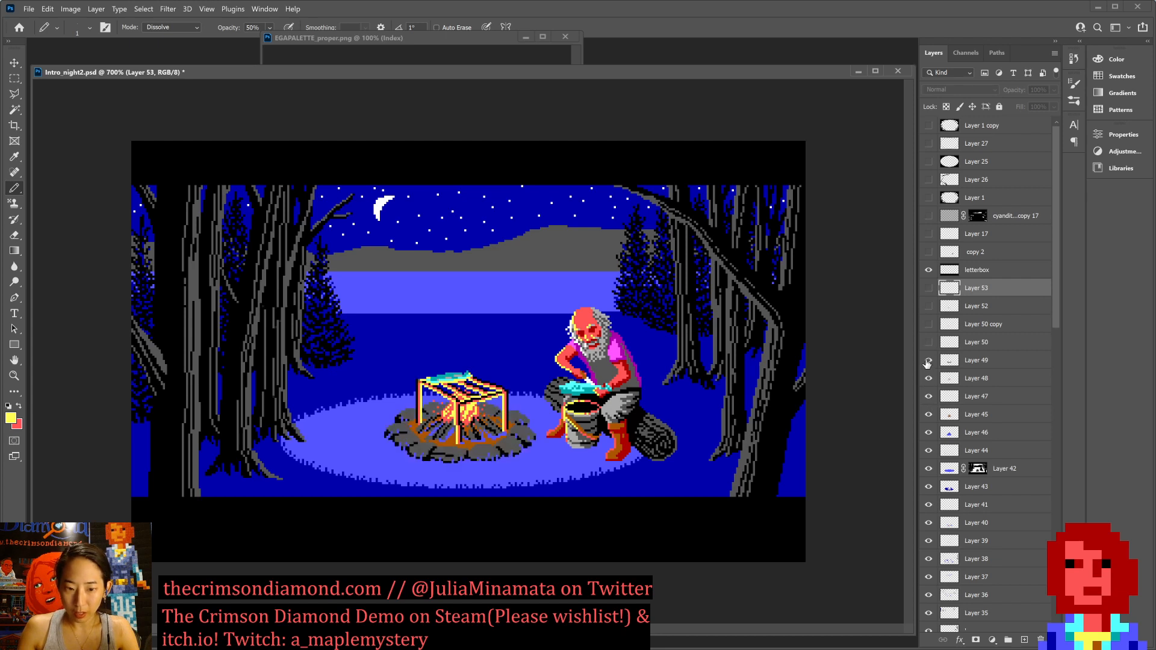
left_click(928, 343)
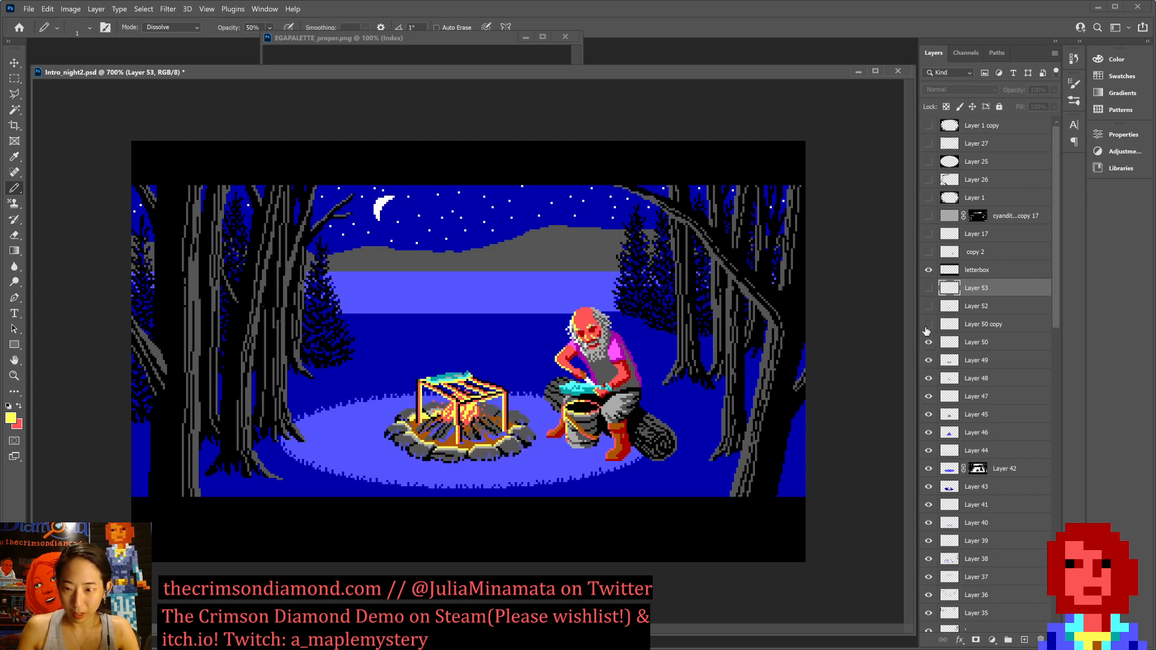
left_click(928, 325)
left_click(928, 307)
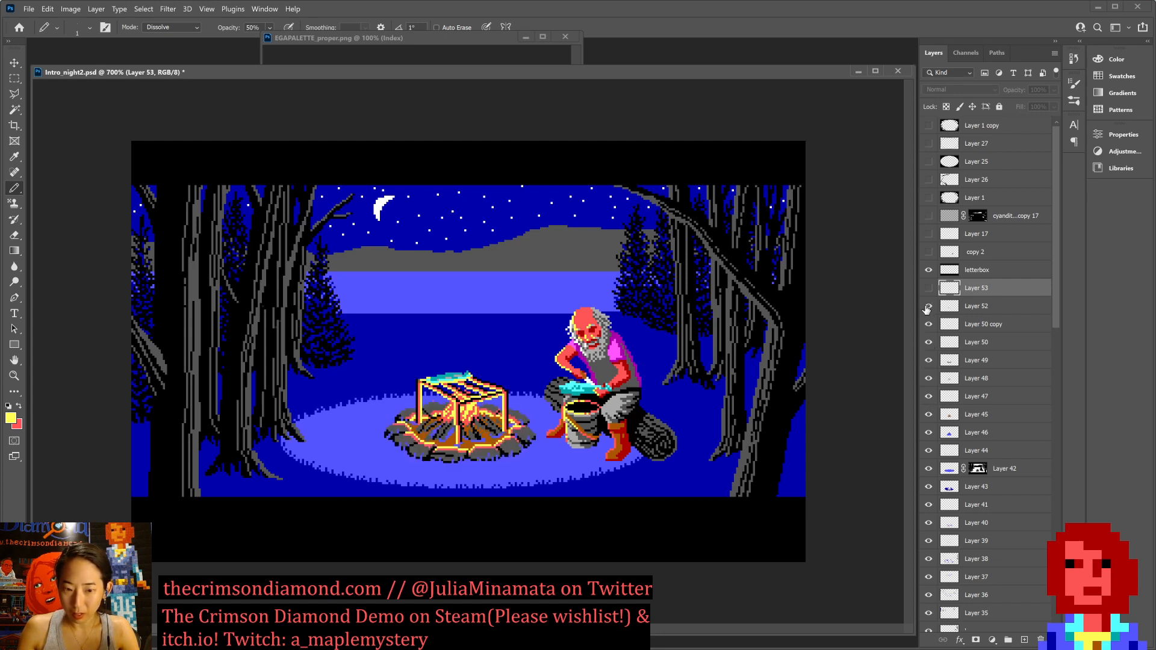
left_click(927, 287)
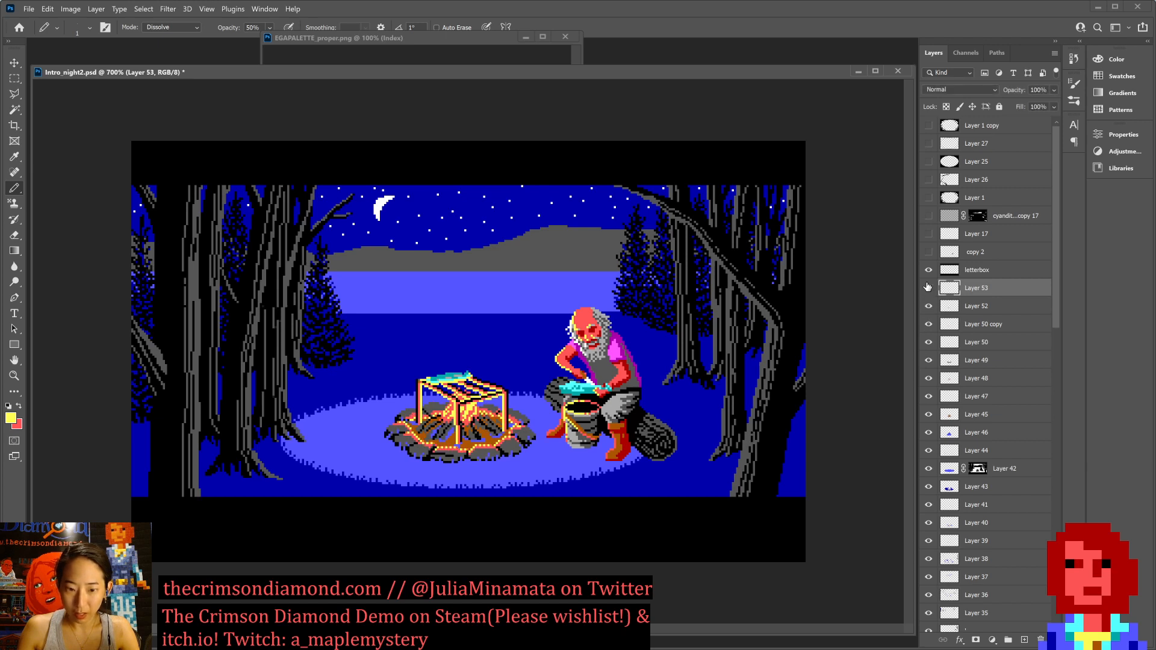